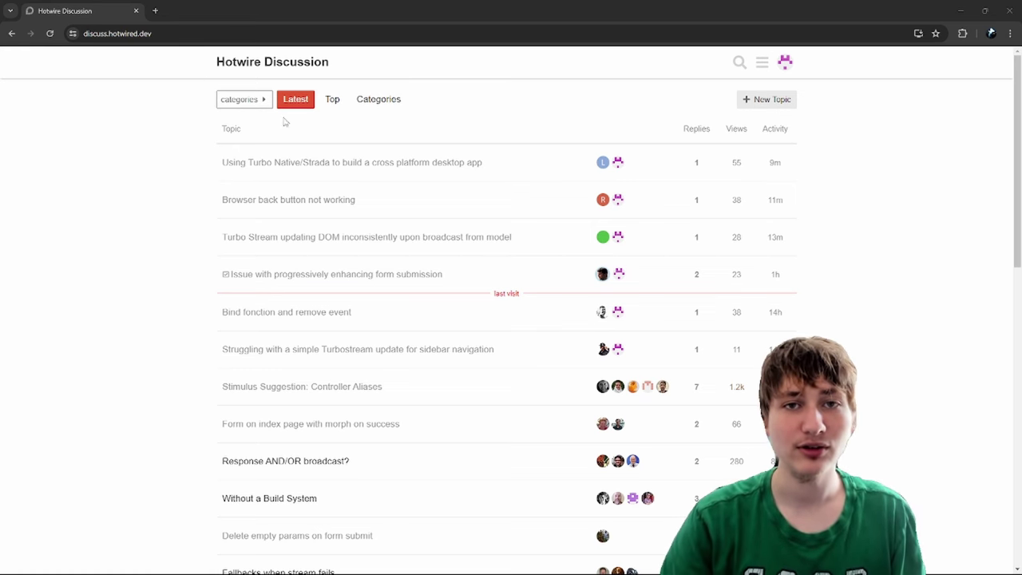
- Scroll up and down the topic list to browse this week's topics
scroll(923, 226, down, 2)
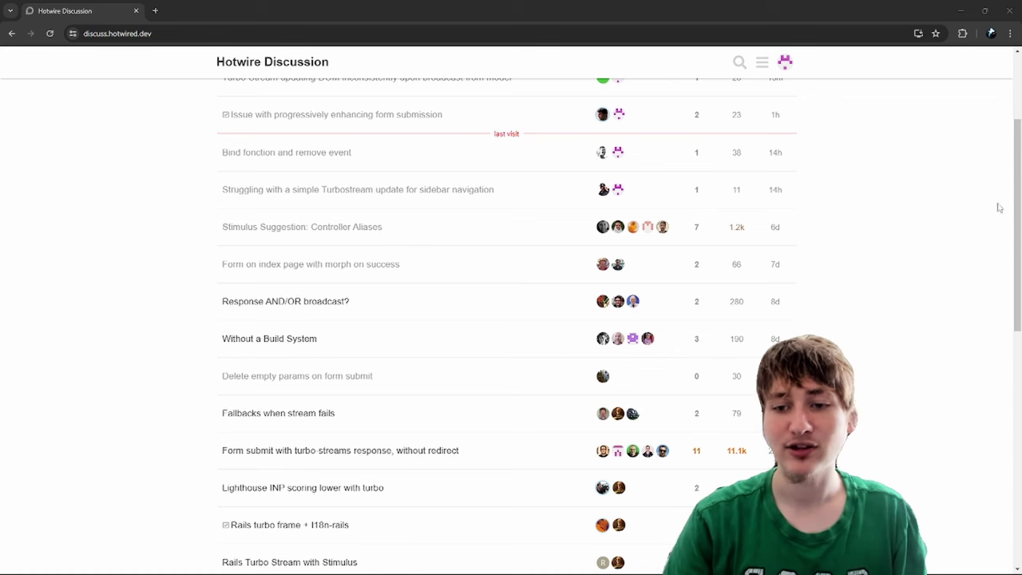
scroll(644, 276, up, 2)
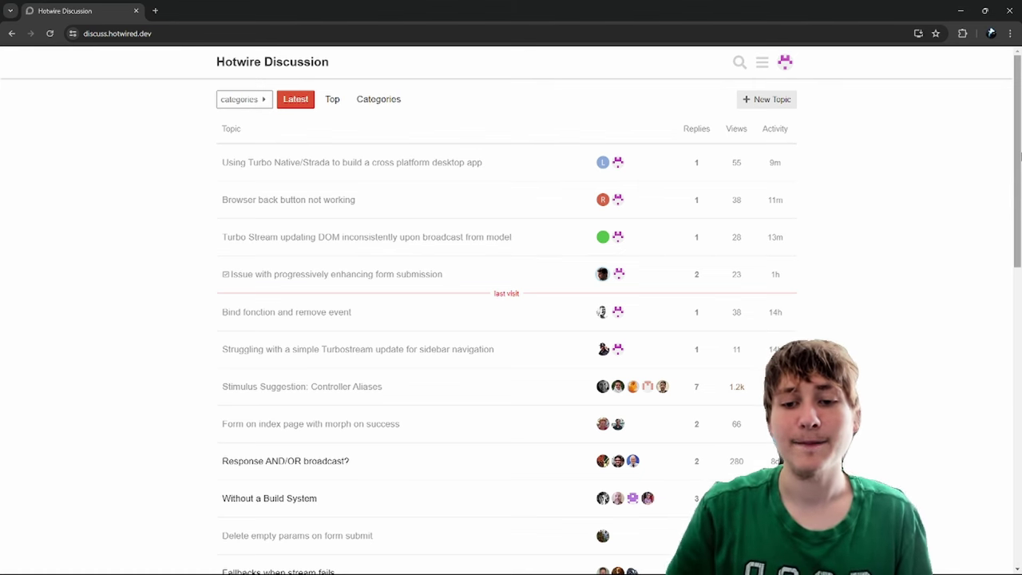
scroll(376, 226, down, 2)
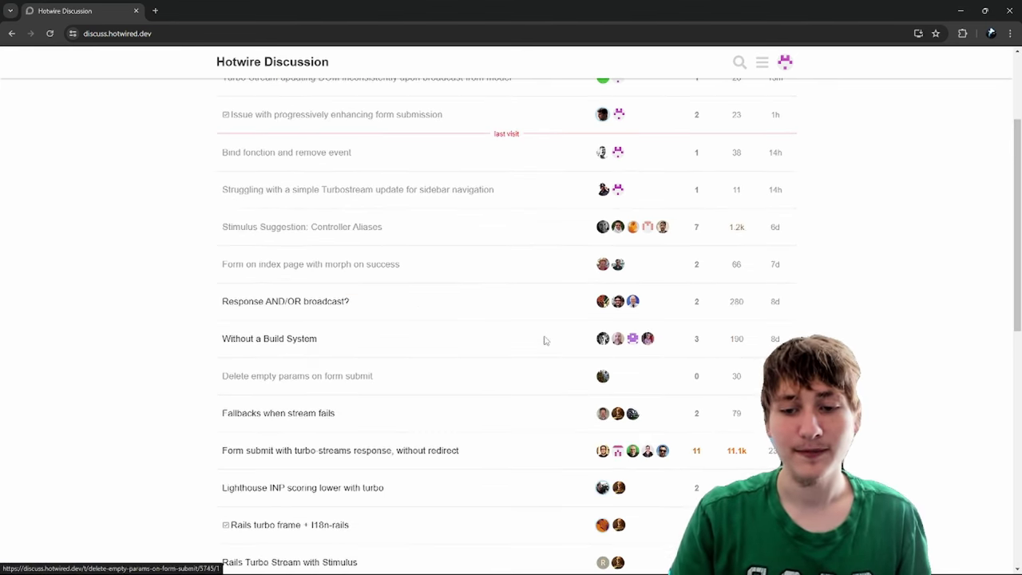
scroll(511, 324, down, 1)
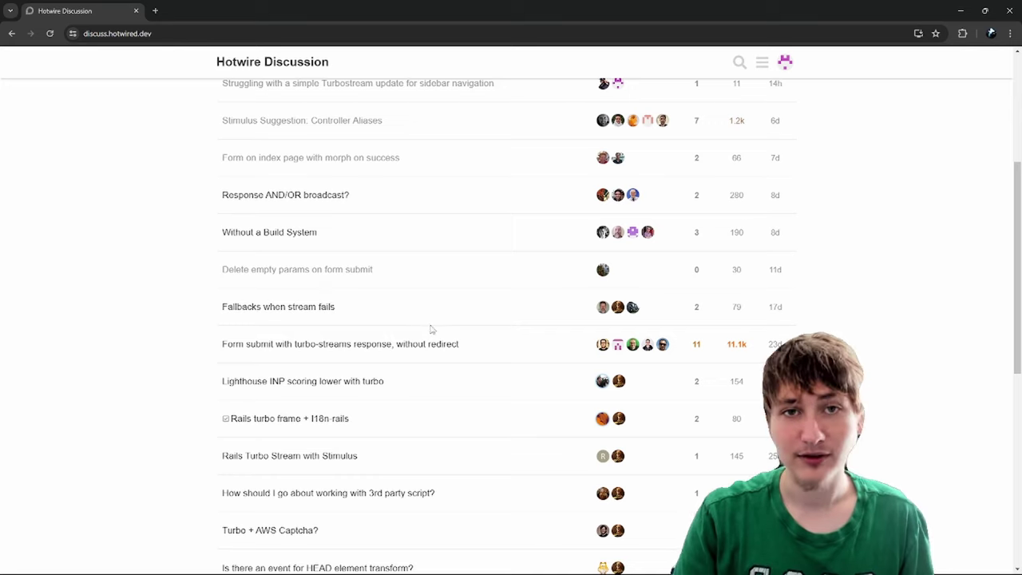
scroll(431, 323, up, 3)
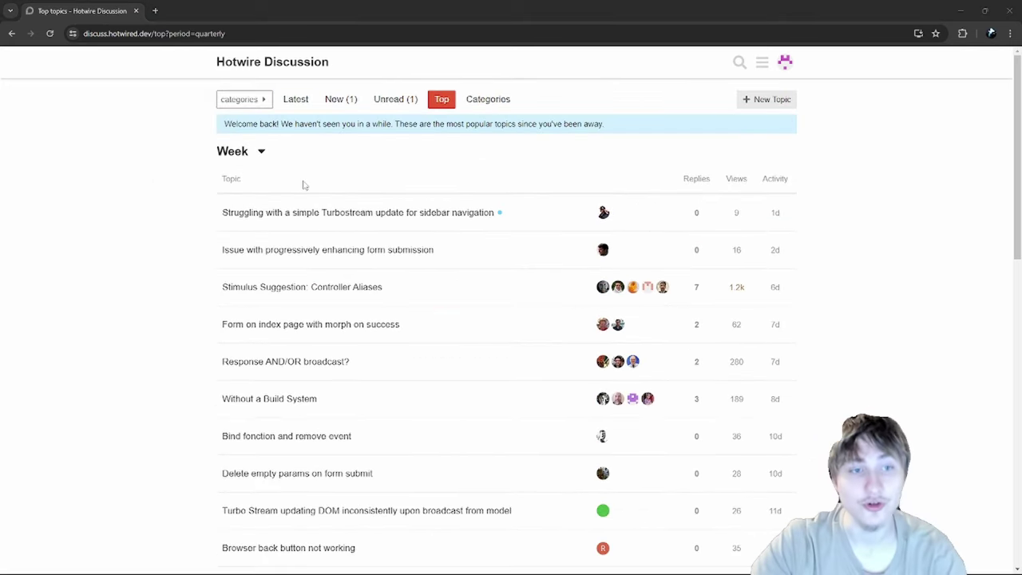
- Open the 'Struggling with a simple Turbostream update for sidebar navigation' topic
click(443, 221)
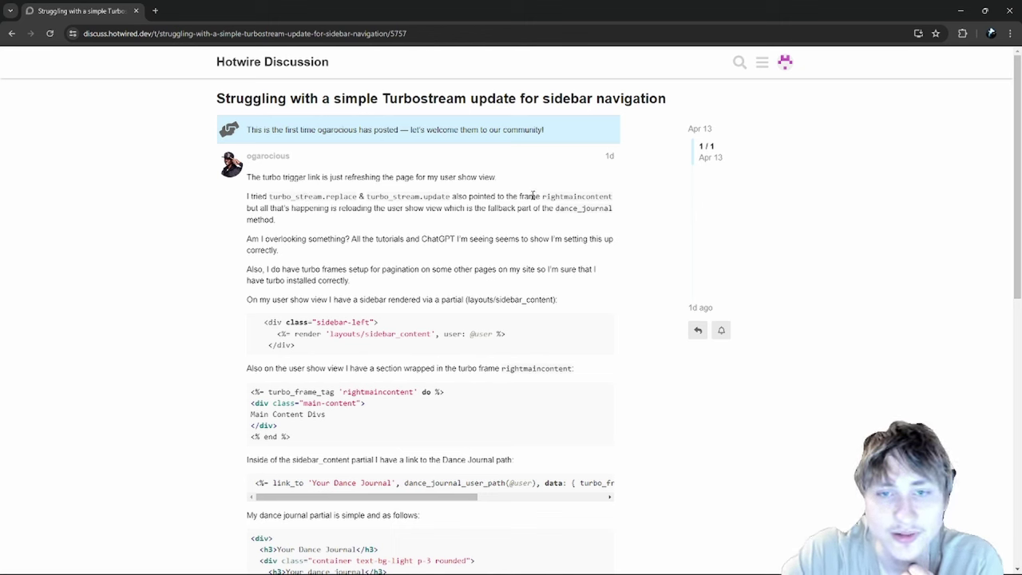
drag(547, 195, 601, 197)
click(591, 197)
drag(289, 206, 382, 206)
click(392, 219)
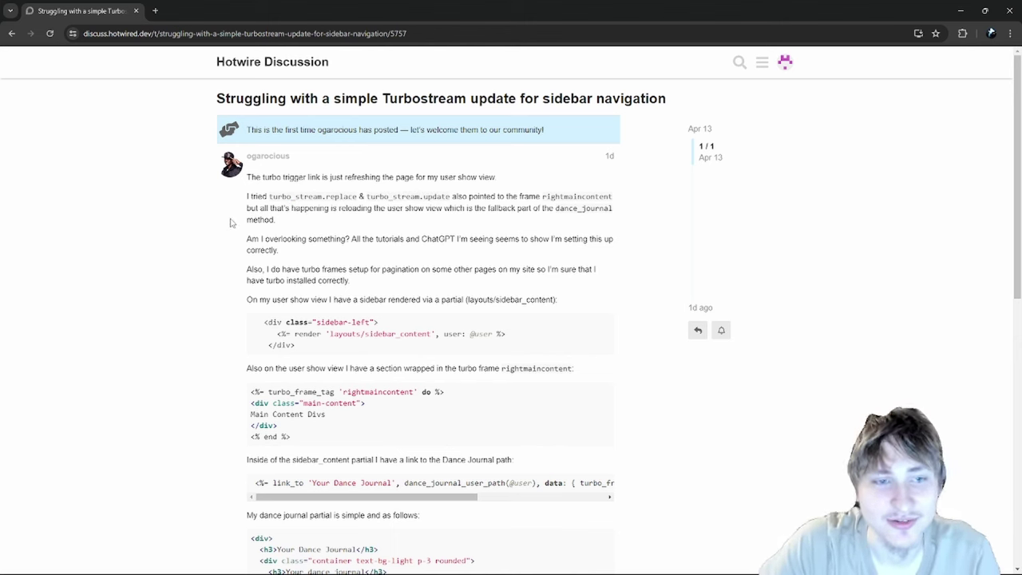
drag(246, 244, 279, 250)
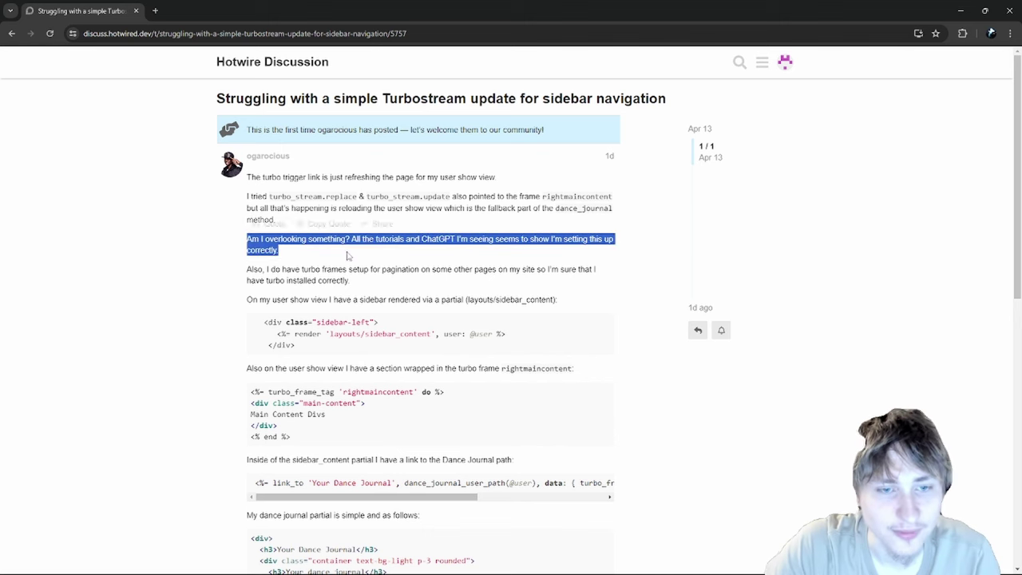
click(370, 244)
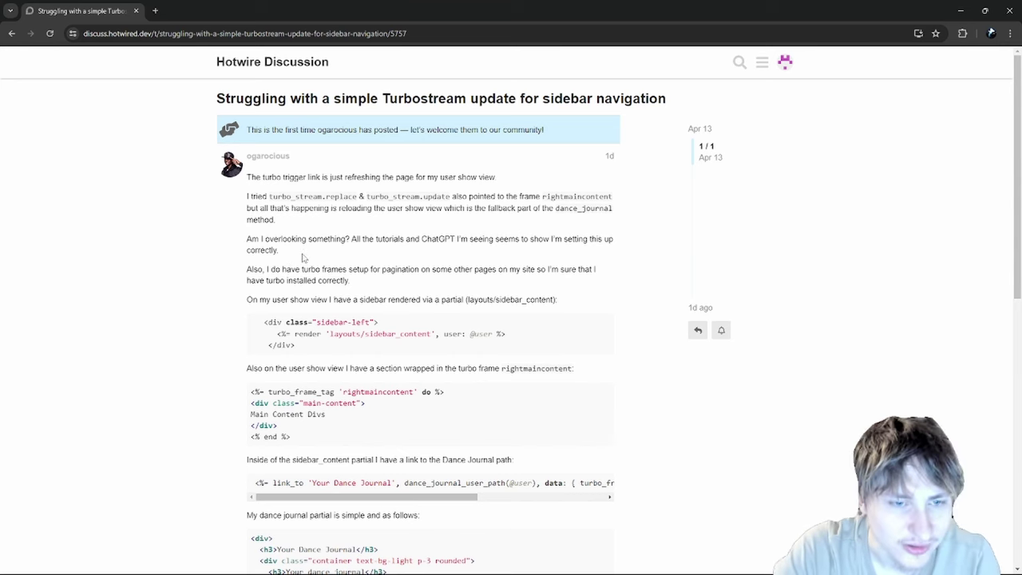
scroll(302, 257, down, 1)
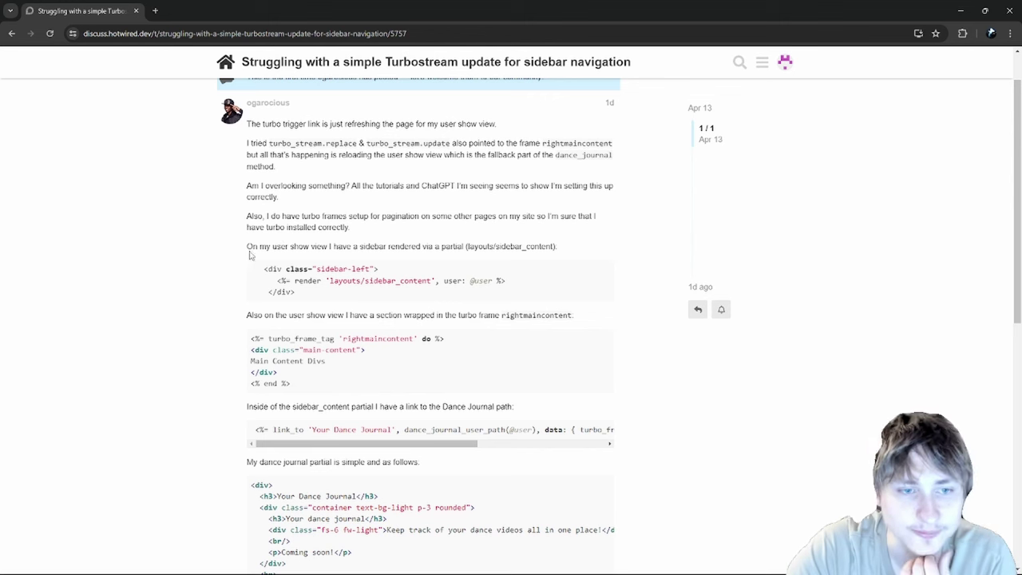
drag(247, 248, 329, 248)
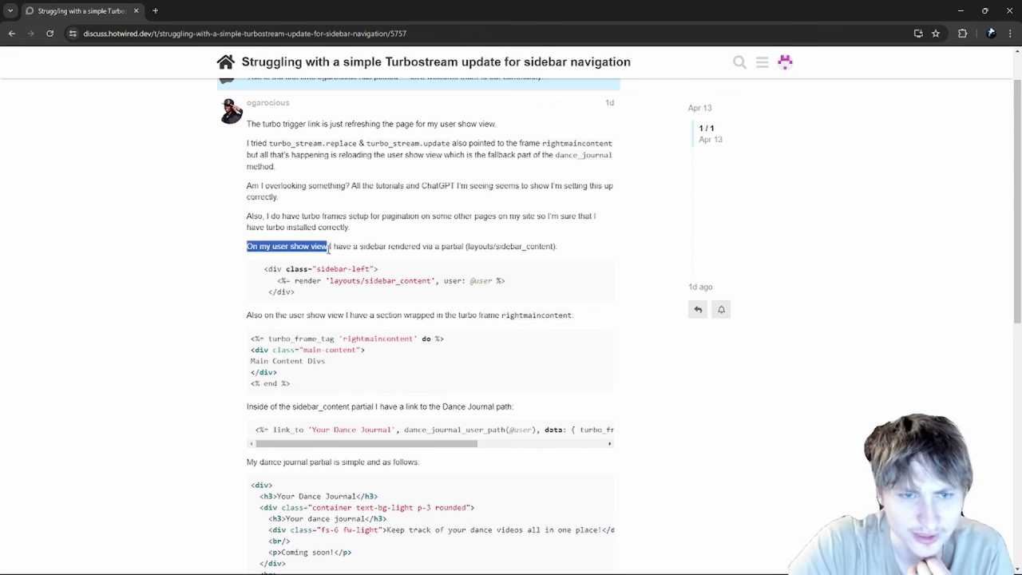
click(390, 247)
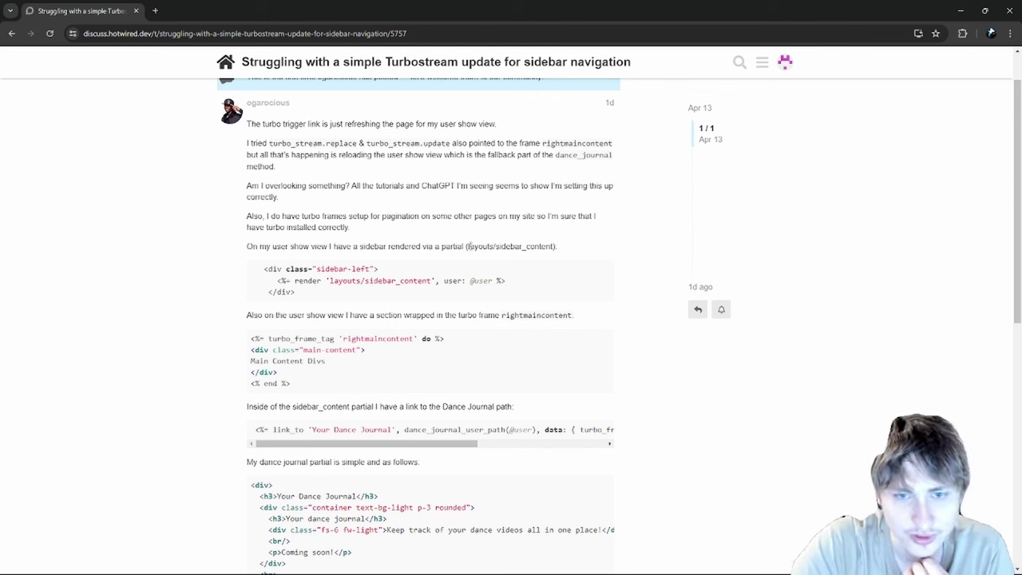
drag(266, 269, 406, 280)
click(319, 297)
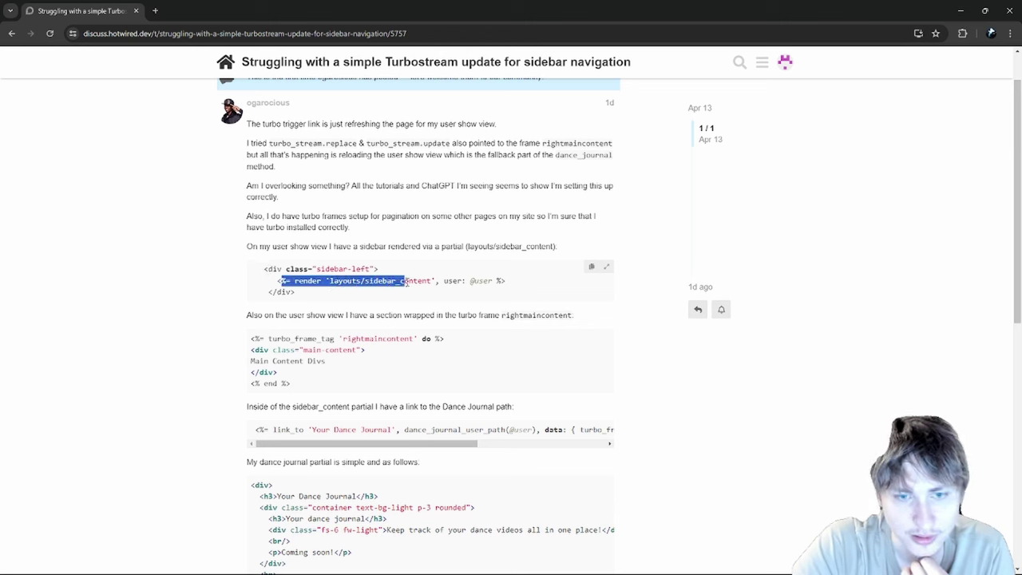
click(349, 281)
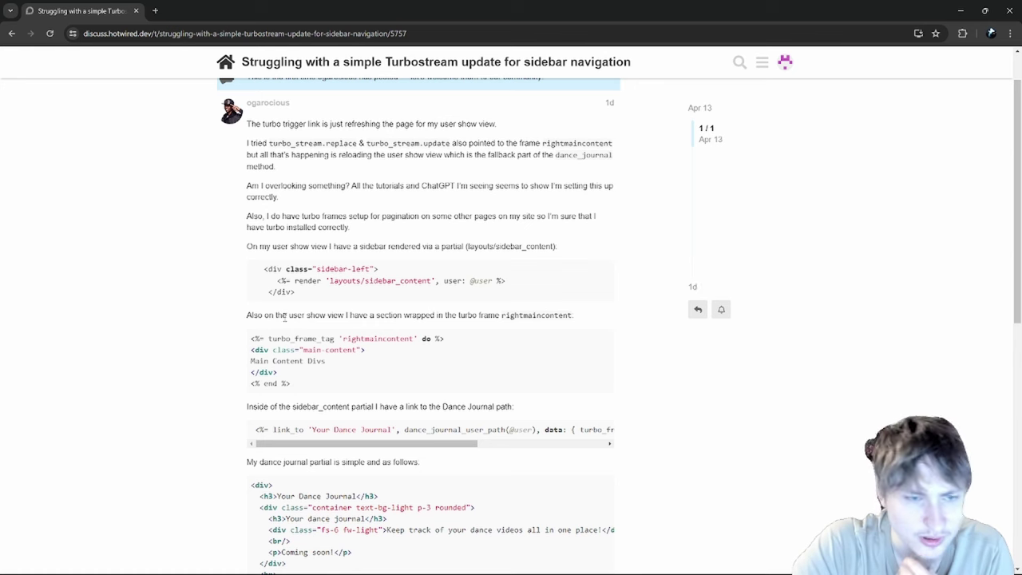
scroll(330, 316, down, 1)
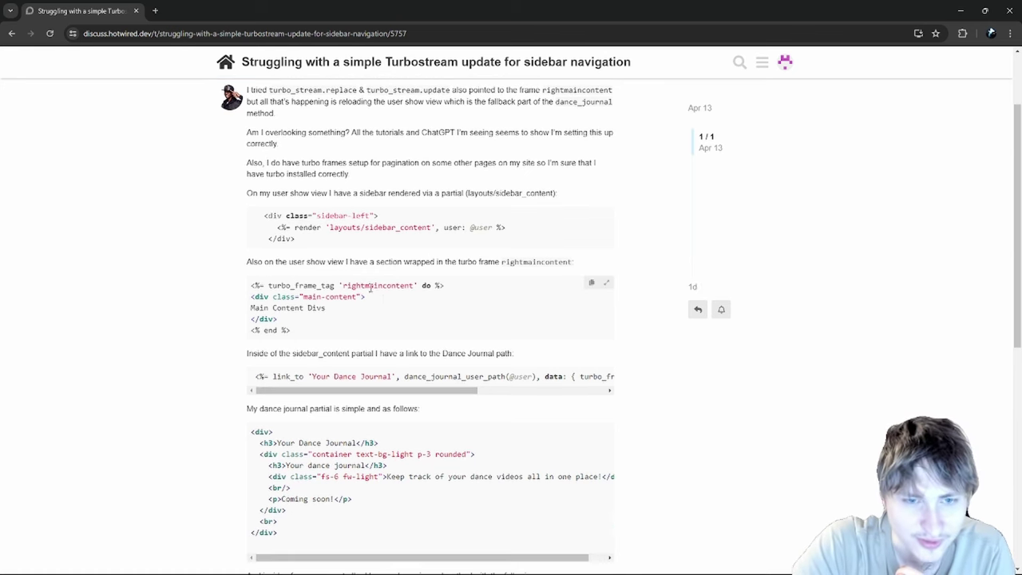
double_click(535, 262)
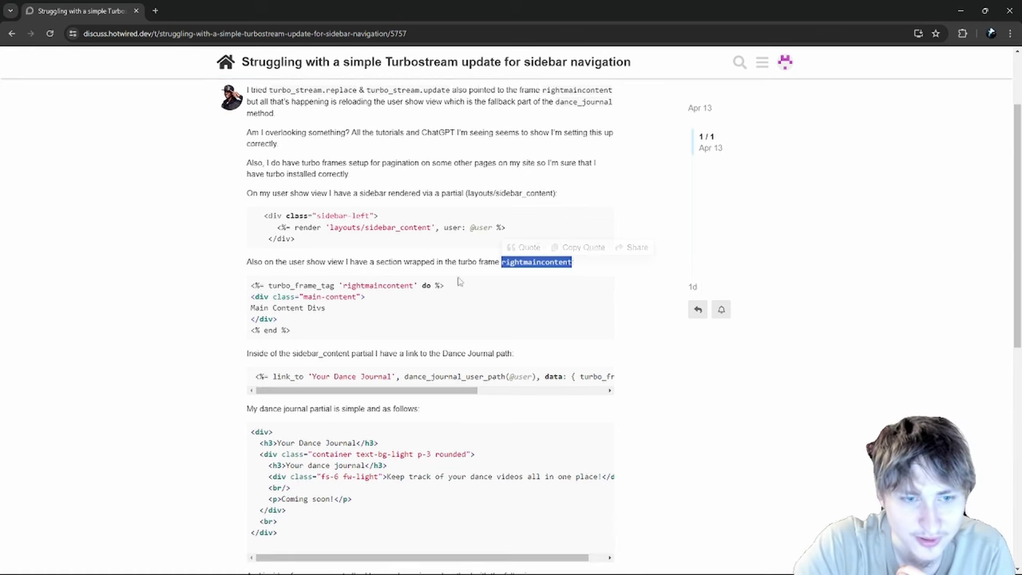
double_click(302, 286)
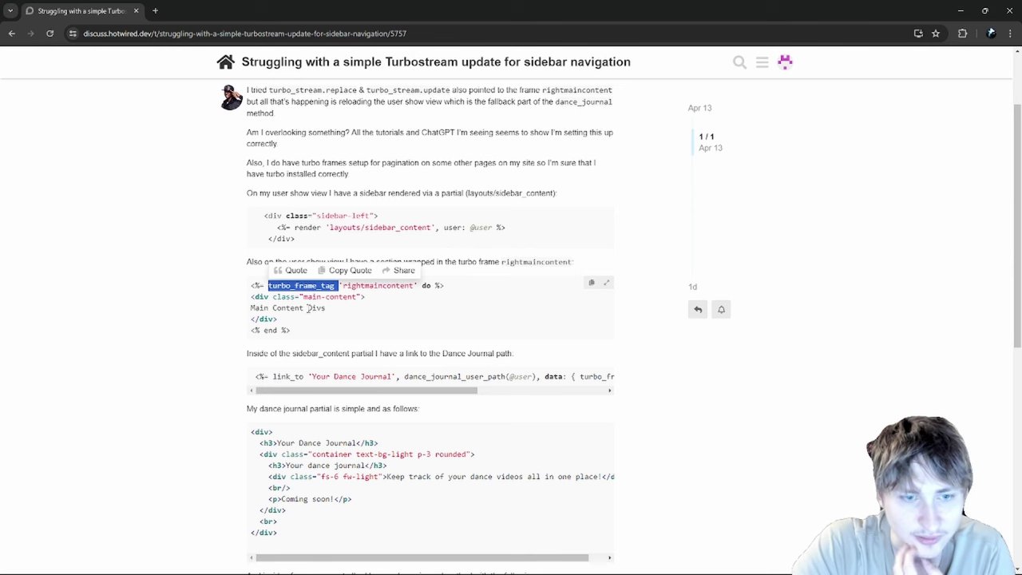
drag(289, 323, 251, 295)
click(250, 300)
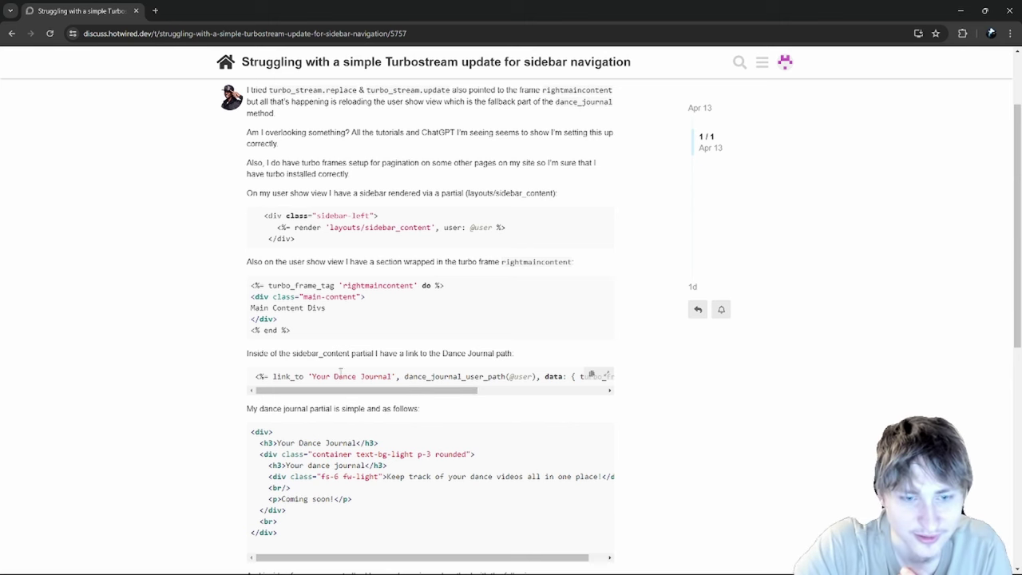
drag(414, 390, 499, 388)
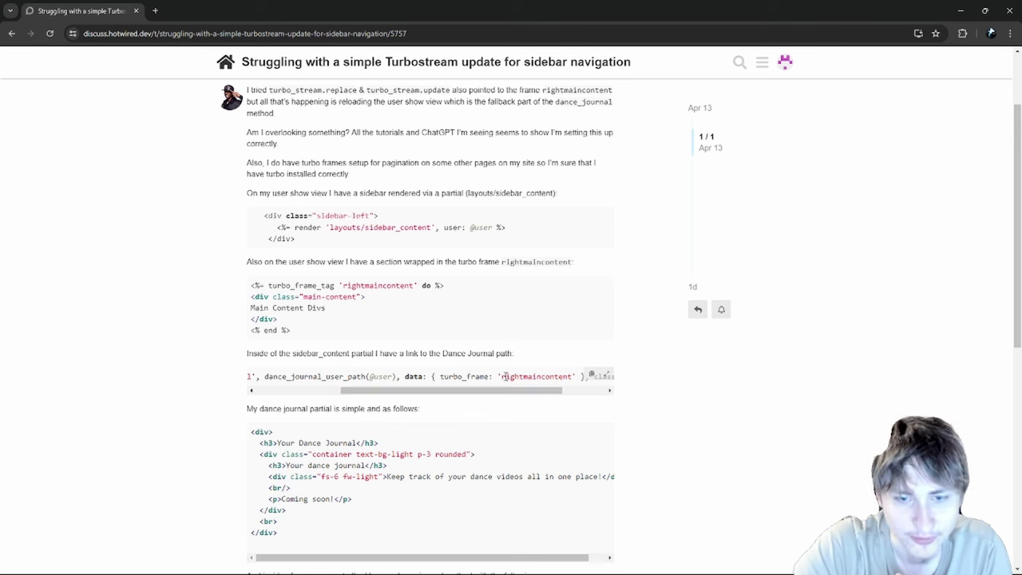
drag(504, 376, 572, 376)
click(572, 376)
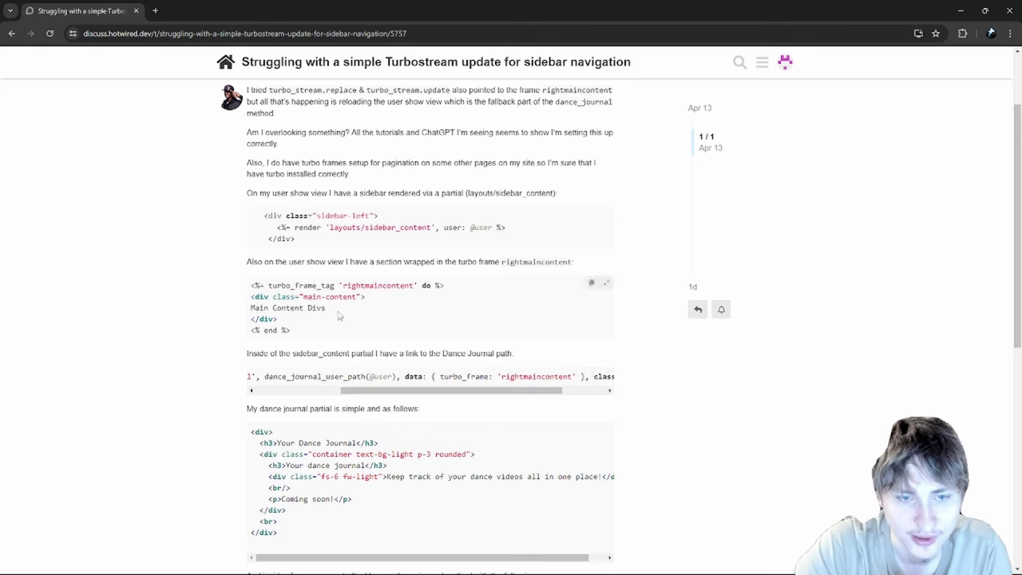
drag(452, 391, 368, 391)
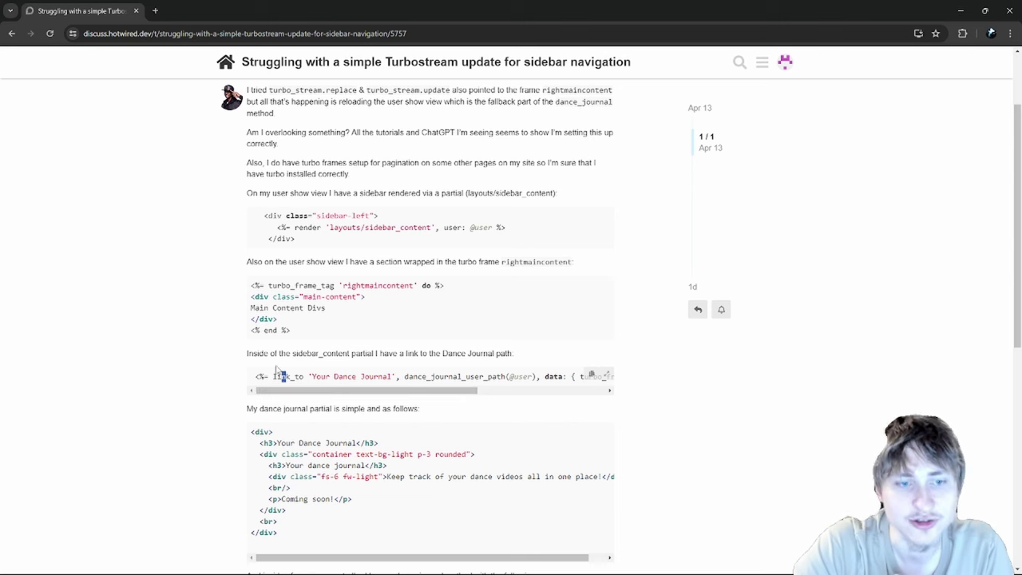
drag(251, 285, 296, 332)
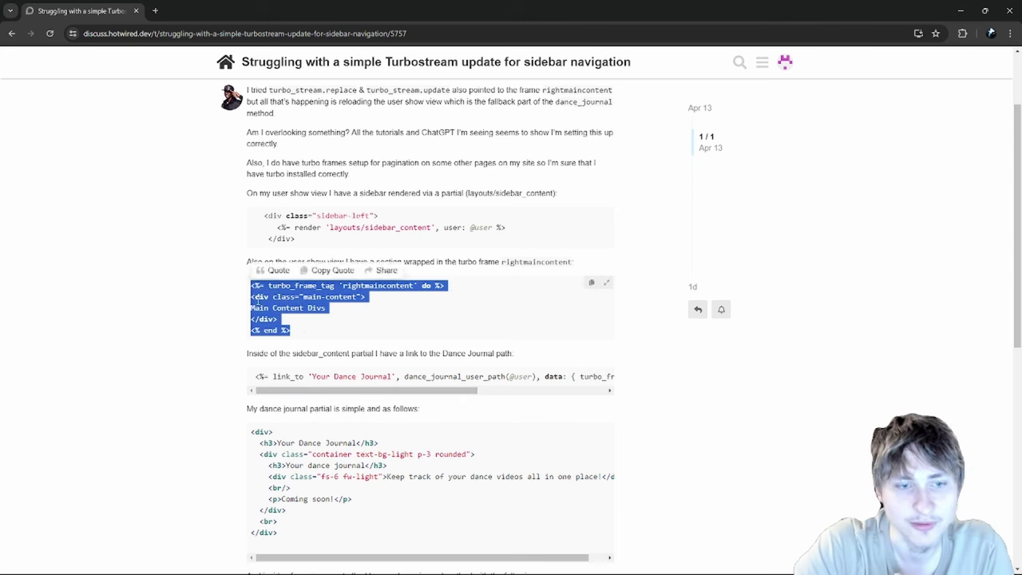
drag(342, 391, 367, 403)
click(528, 375)
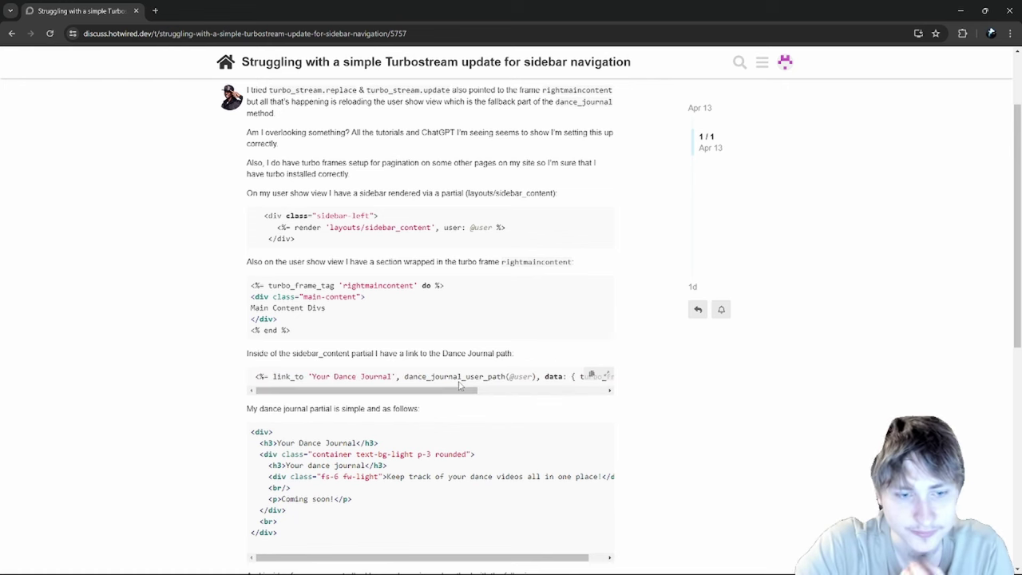
scroll(459, 386, down, 2)
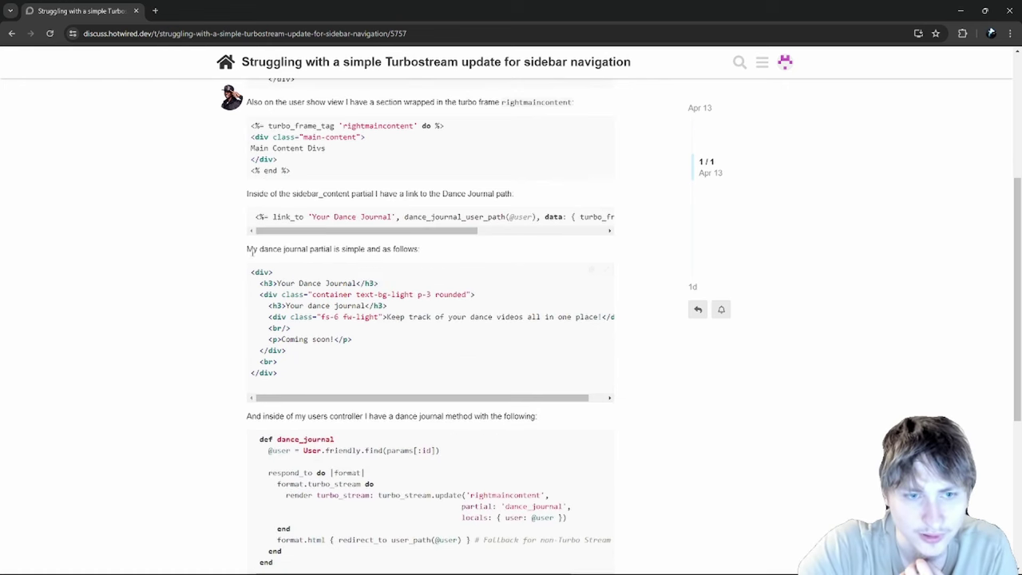
drag(247, 247, 302, 355)
click(322, 259)
scroll(263, 308, down, 1)
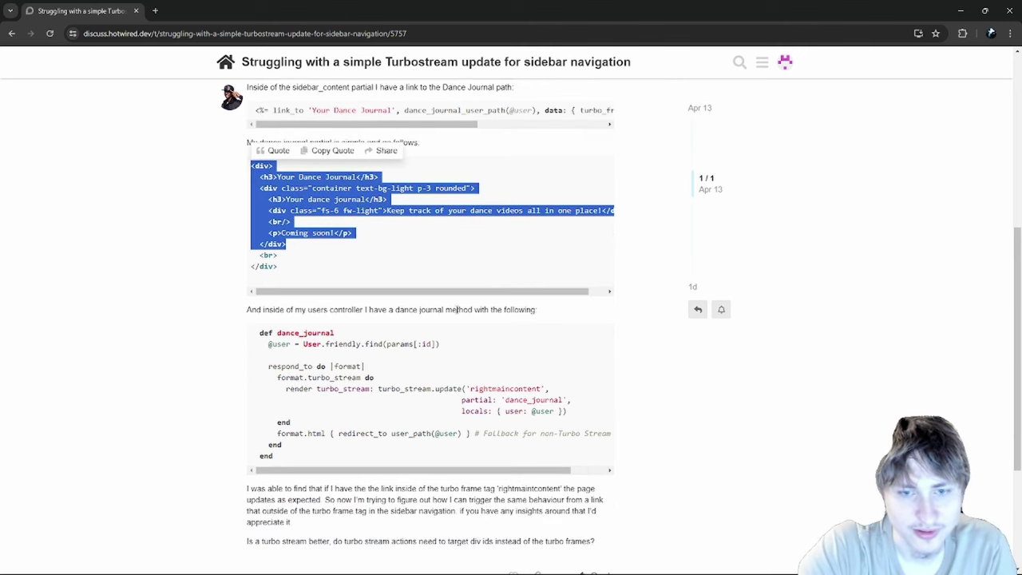
drag(269, 344, 442, 349)
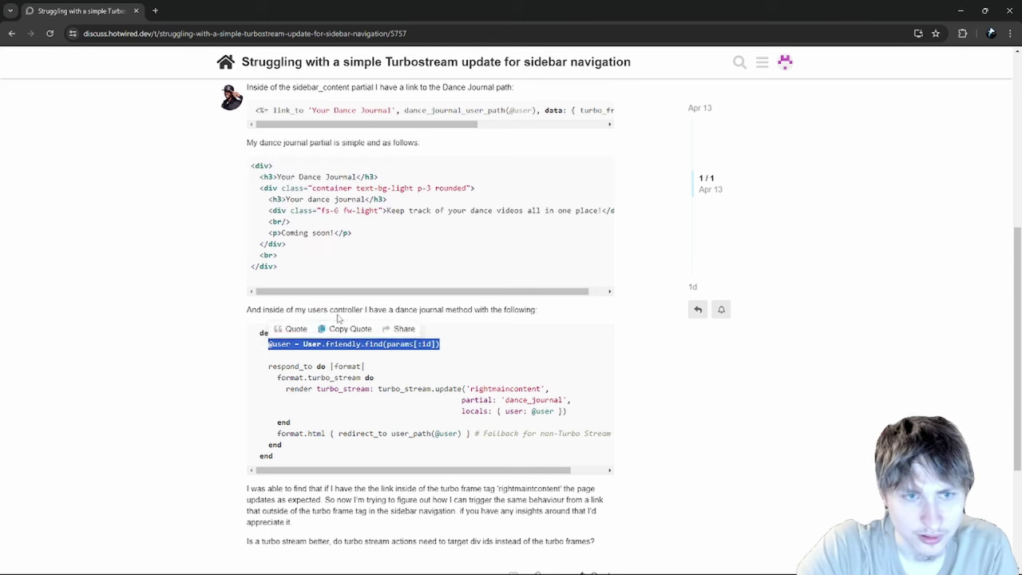
click(286, 366)
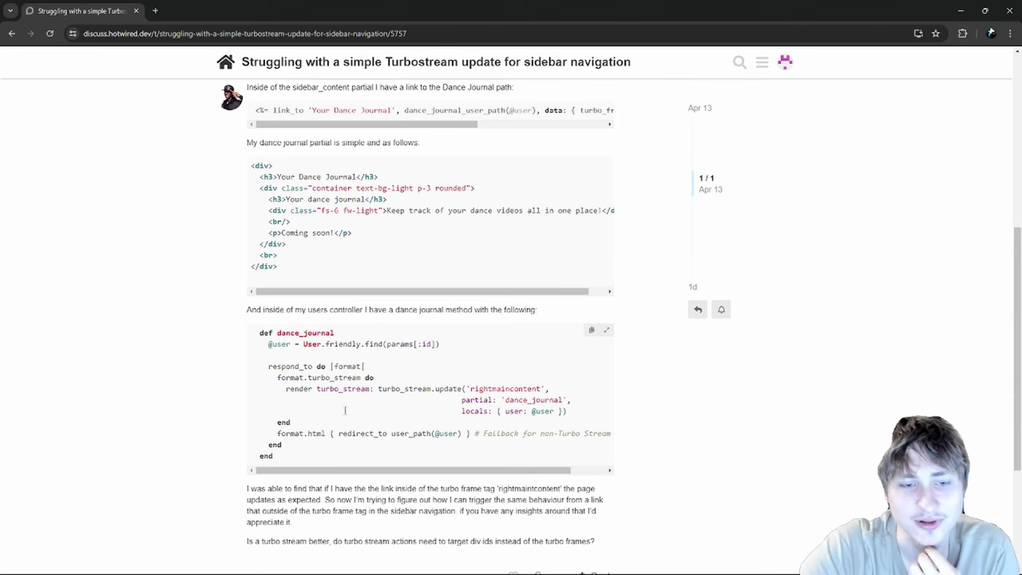
drag(278, 379, 300, 379)
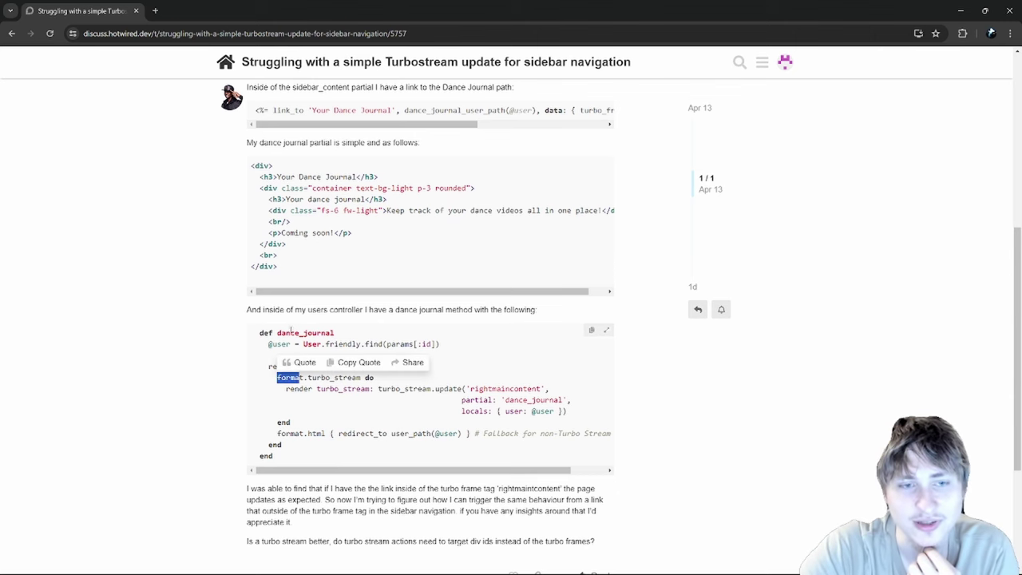
scroll(300, 294, up, 2)
mouse_move(300, 284)
mouse_down()
mouse_move(432, 294)
mouse_move(306, 293)
mouse_up()
scroll(381, 440, down, 1)
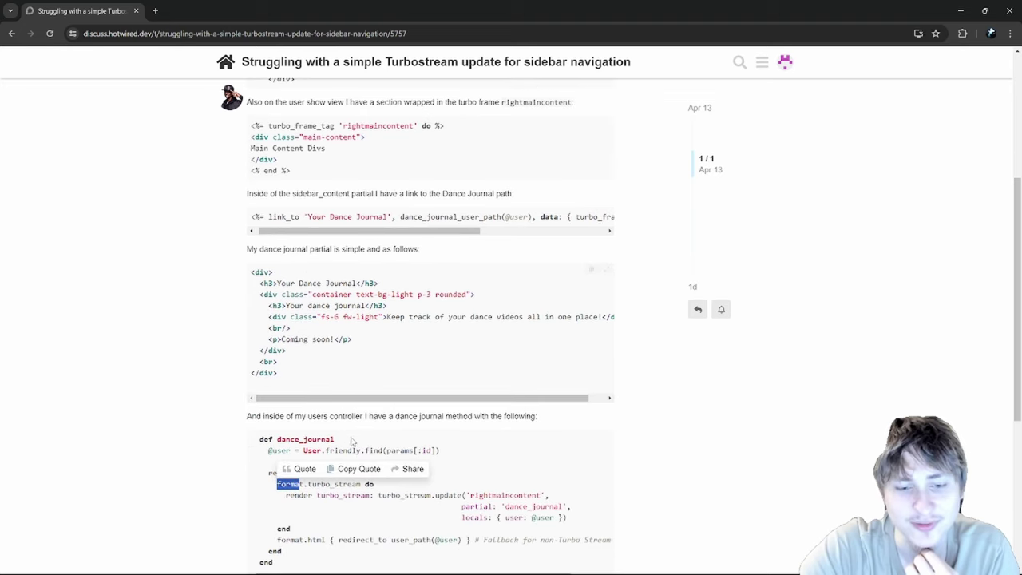
drag(377, 484, 432, 495)
click(432, 497)
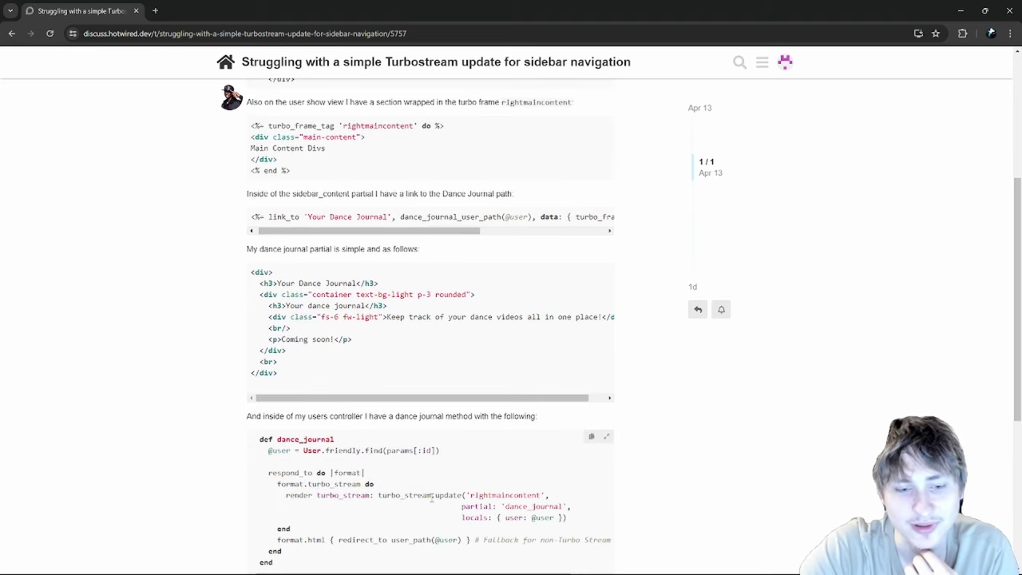
- Reread the rightmaincontent frame, sidebar link and dance_journal method, then start a reply
scroll(429, 484, down, 3)
scroll(425, 448, down, 1)
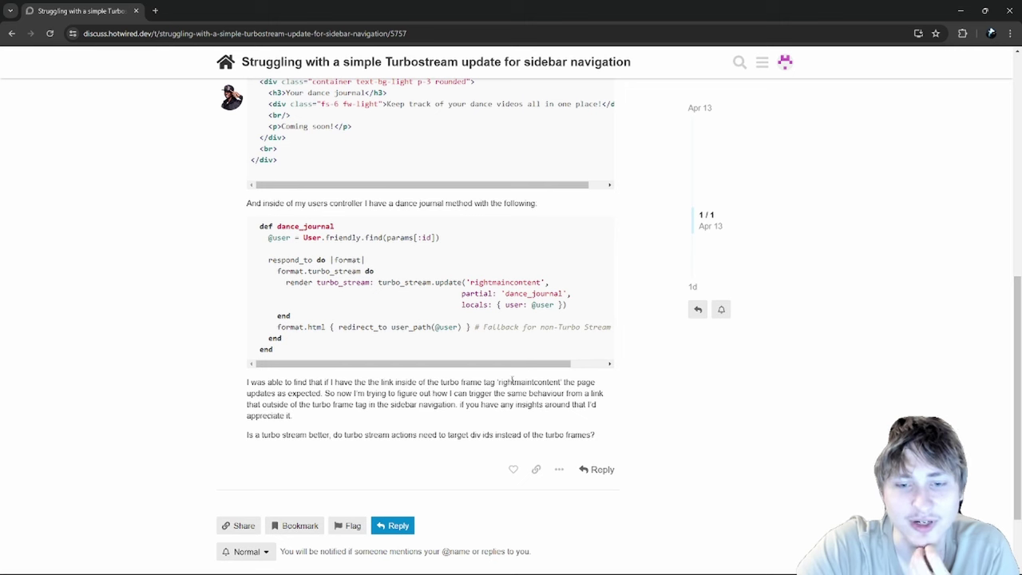
drag(514, 384, 521, 384)
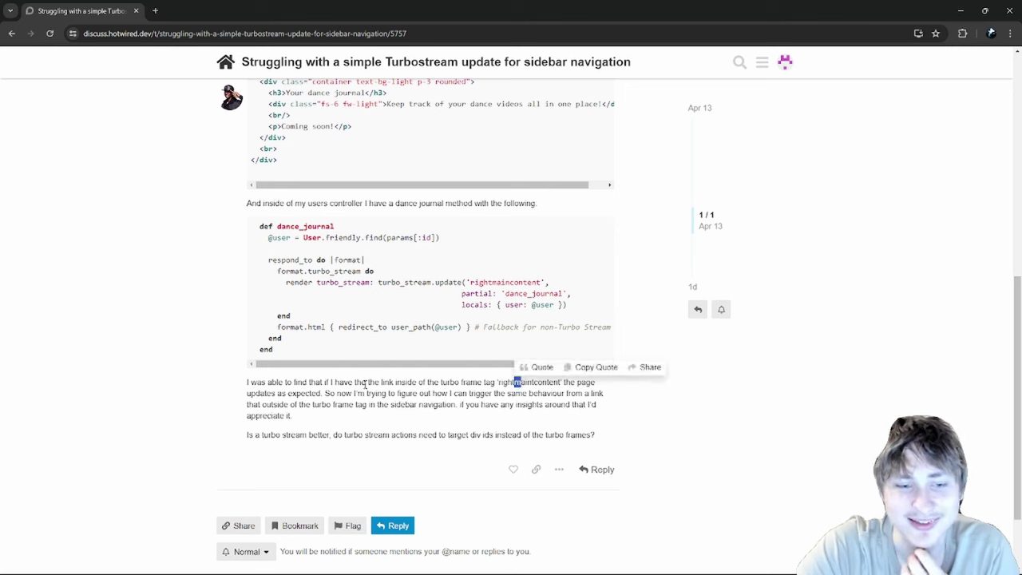
click(317, 393)
drag(330, 393, 399, 393)
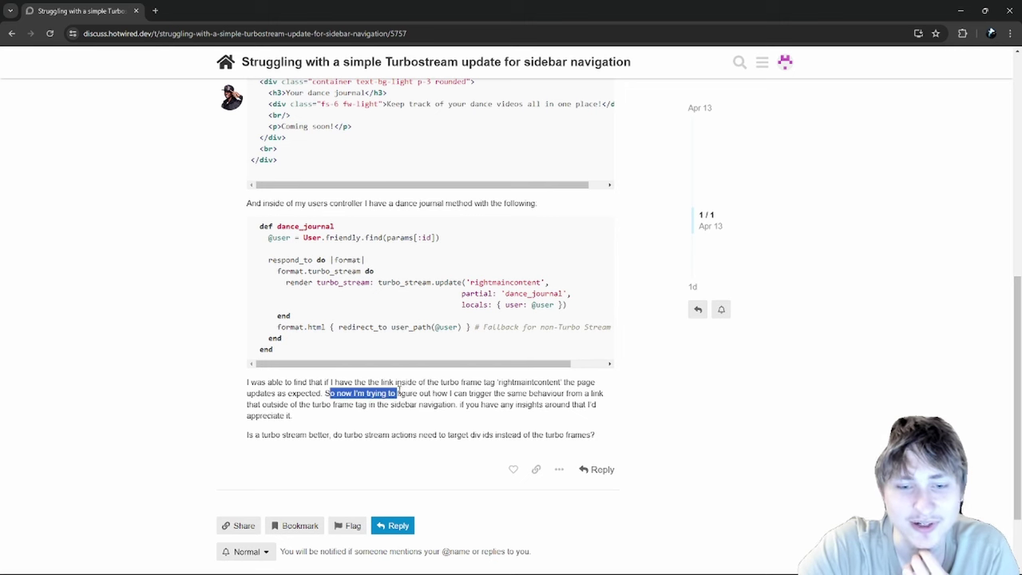
click(438, 392)
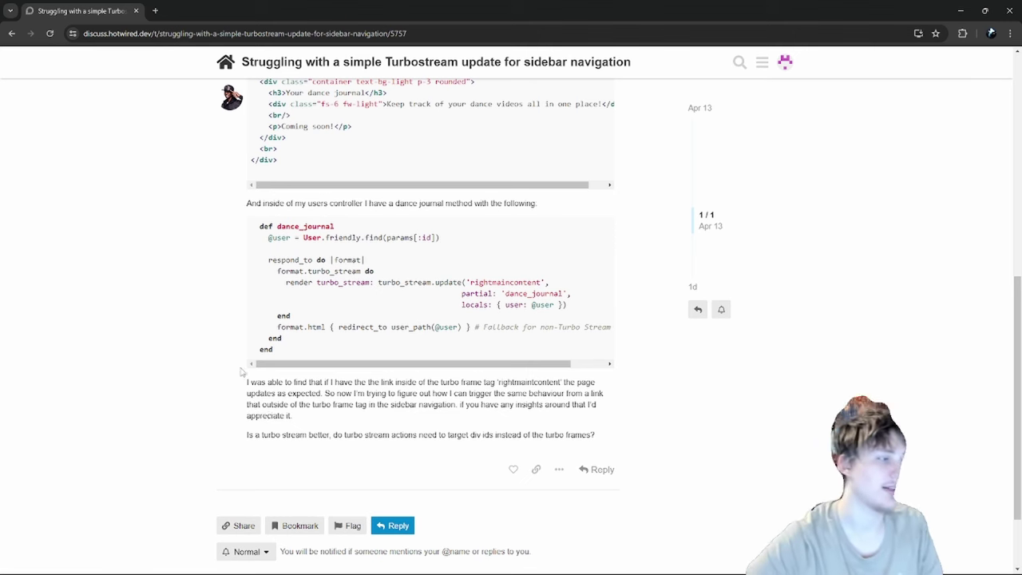
scroll(411, 324, up, 2)
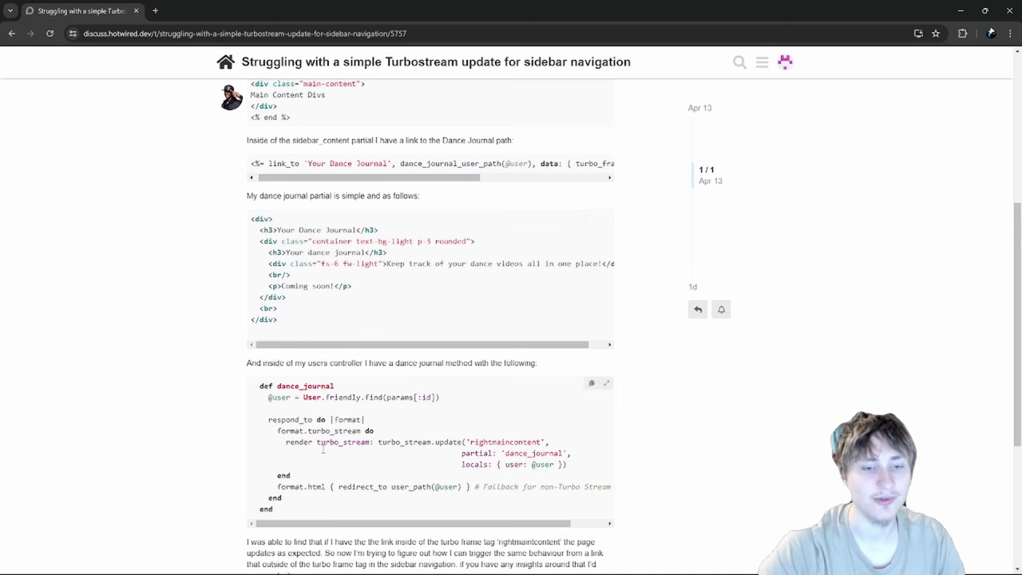
drag(276, 386, 335, 387)
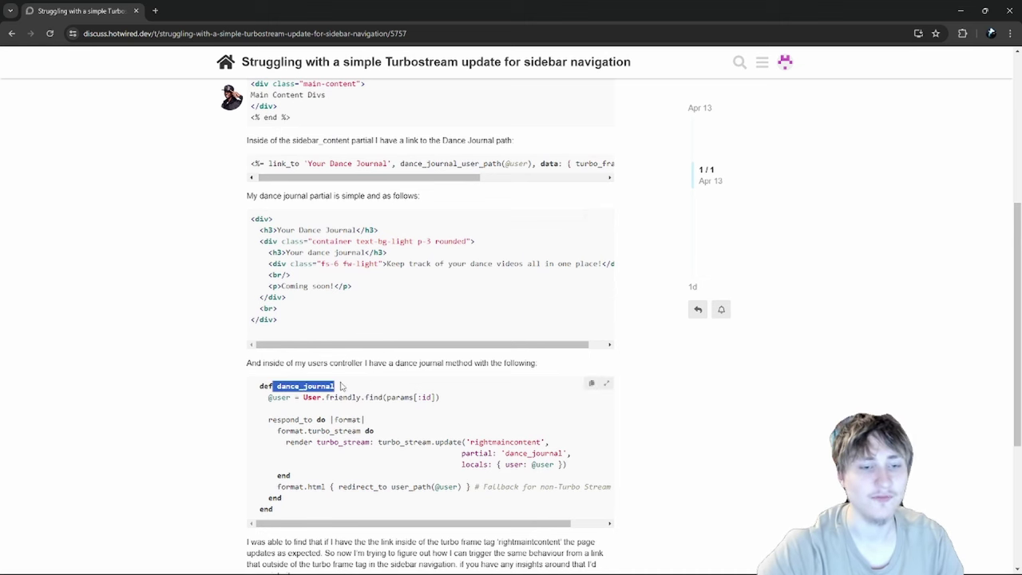
scroll(521, 406, down, 3)
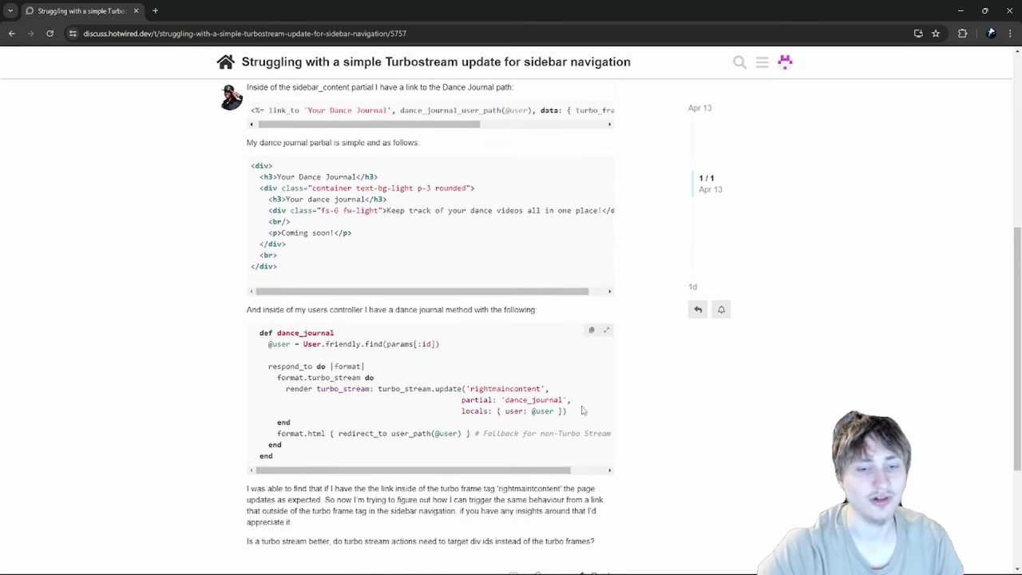
click(590, 418)
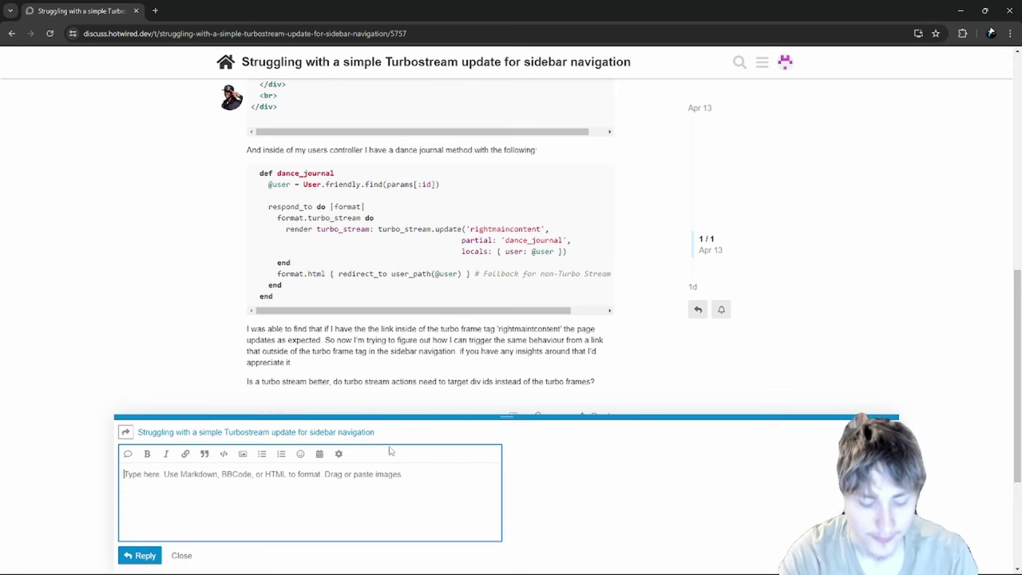
- Begin the reply with 'Your link is correct and navigating the turbo frame', replacing false starts
text(You)
key(ctrl+a)
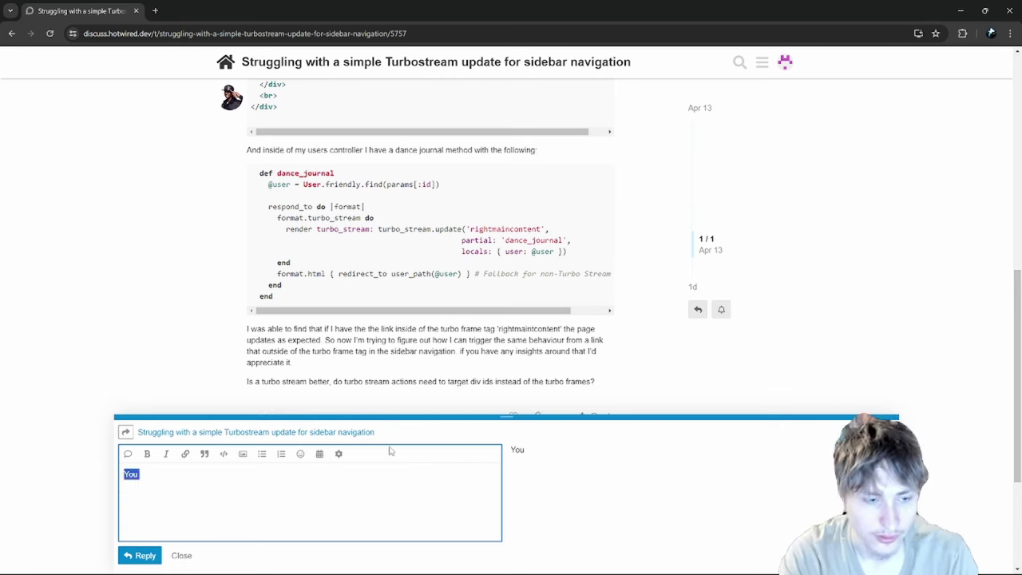
key(BackSpace)
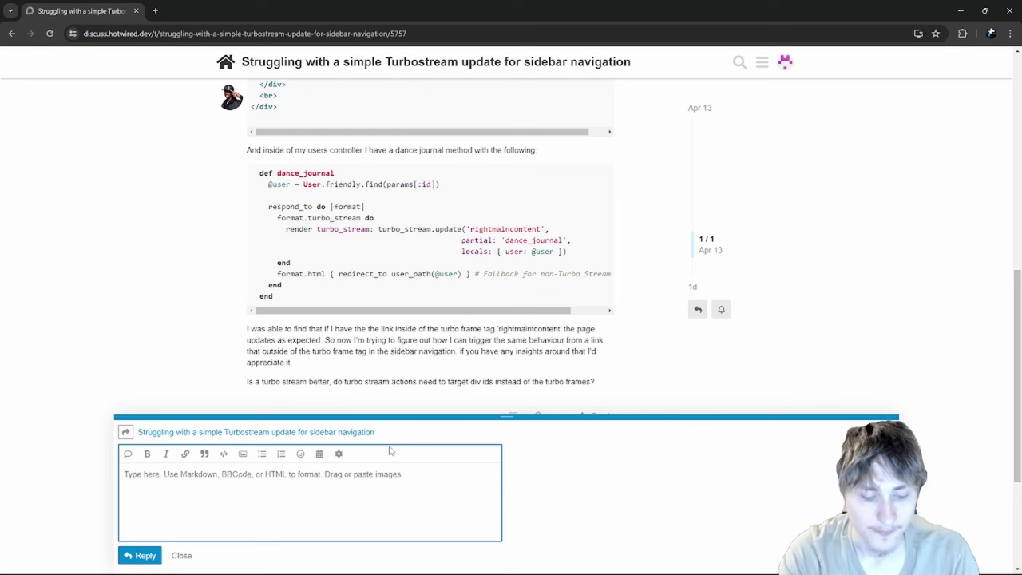
text(Since yto)
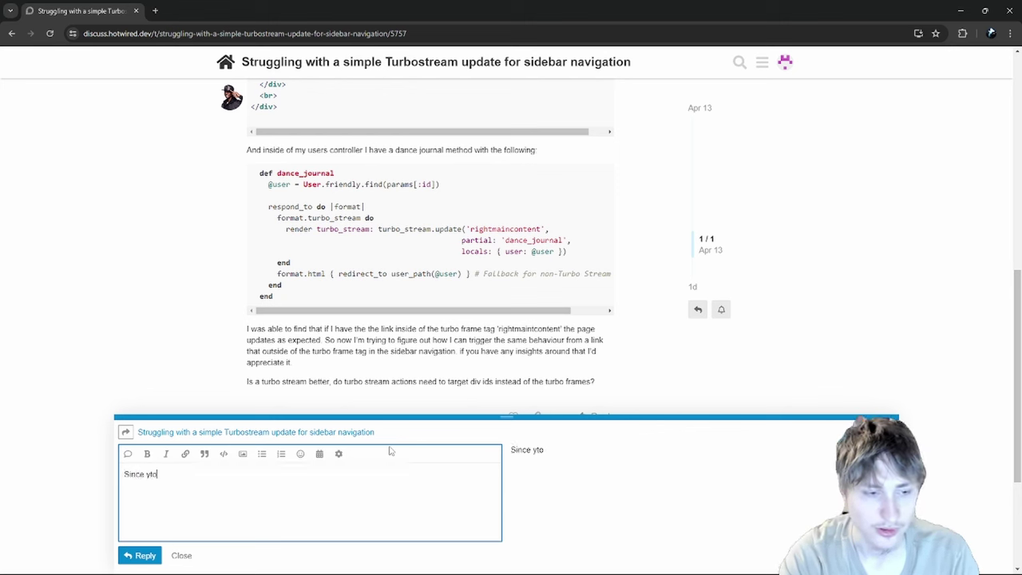
text( are trying to rei)
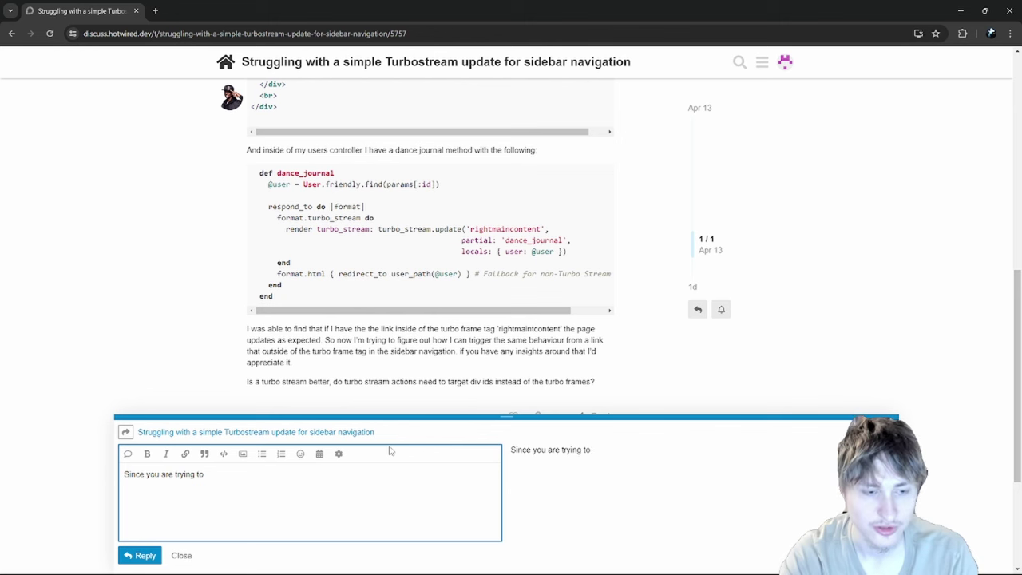
text(avigaten the)
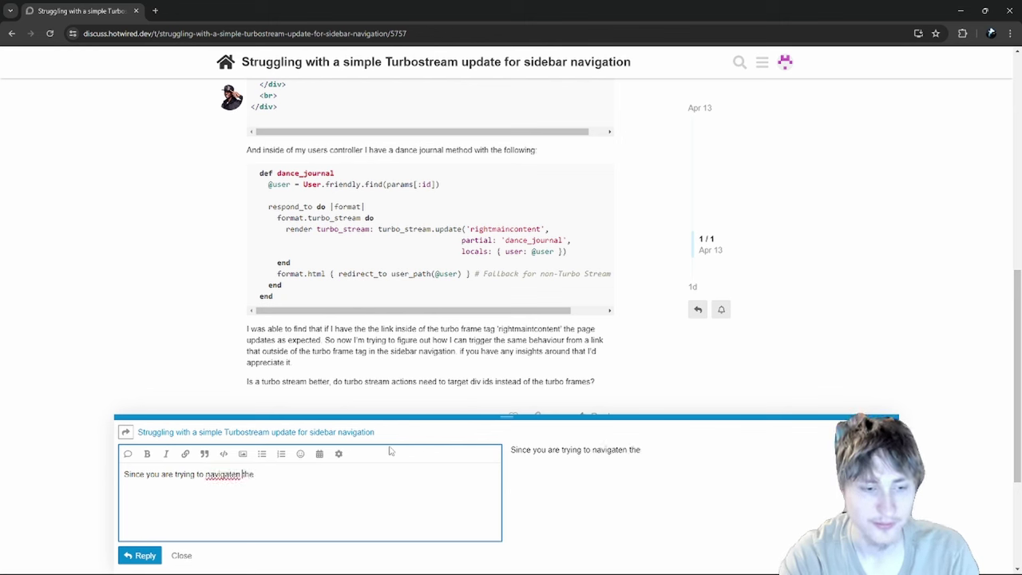
key(BackSpace)
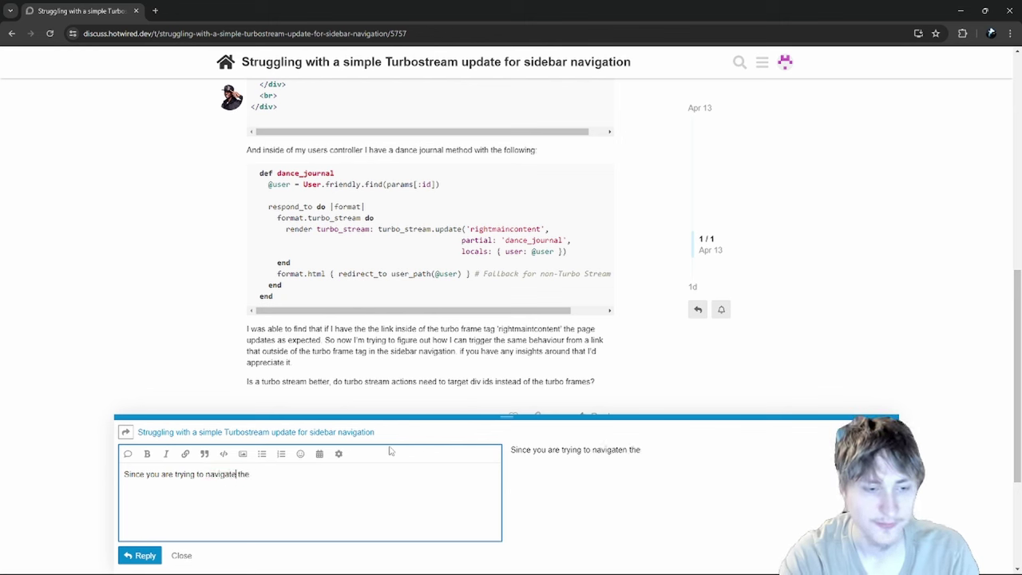
key(ctrl+Left)
key(ctrl+Left)
key(ctrl+shift+Left)
key(ctrl+shift+Left)
key(ctrl+shift+Left)
key(ctrl+shift+Left)
key(BackSpace)
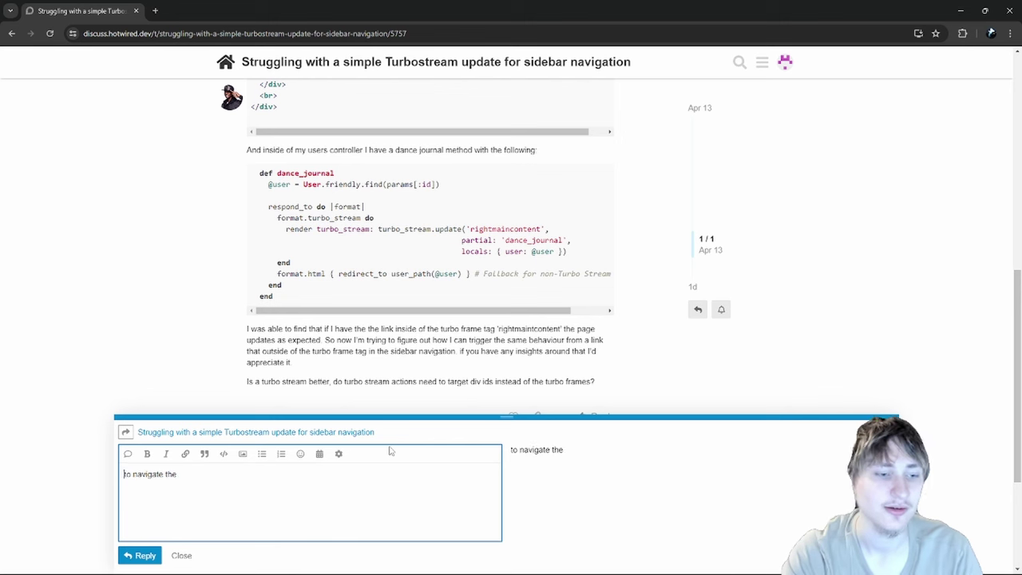
key(ctrl+shift+Right)
key(ctrl+shift+Right)
key(ctrl+shift+Right)
key(BackSpace)
text(Your )
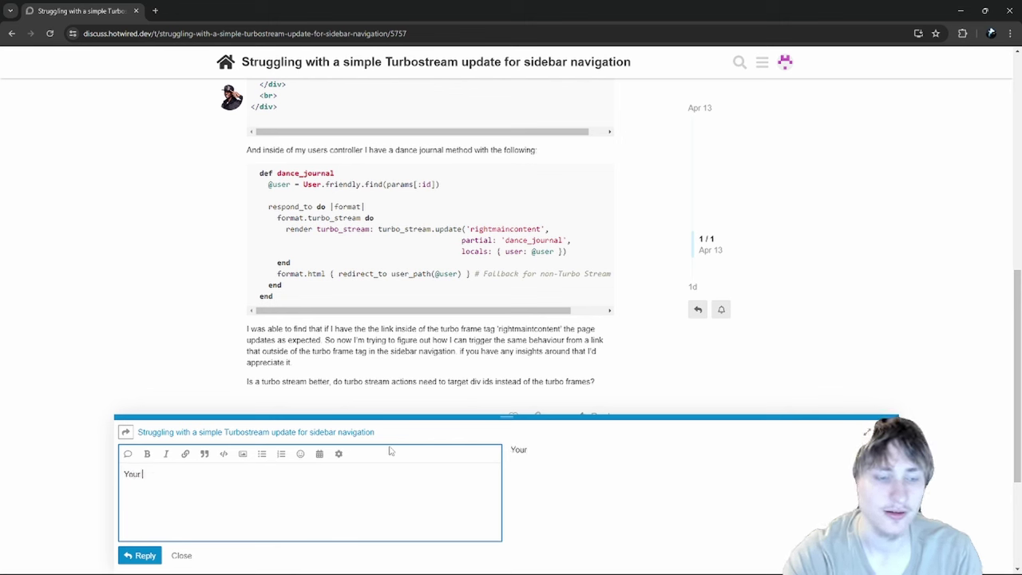
text(code is)
key(ctrl+shift+Left)
key(ctrl+shift+Left)
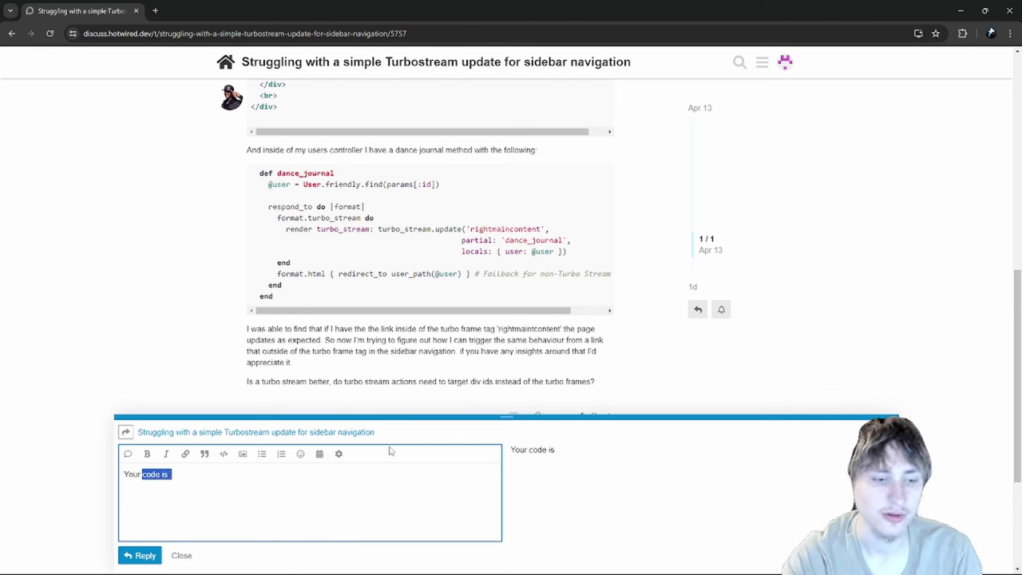
text(link is correct andn it)
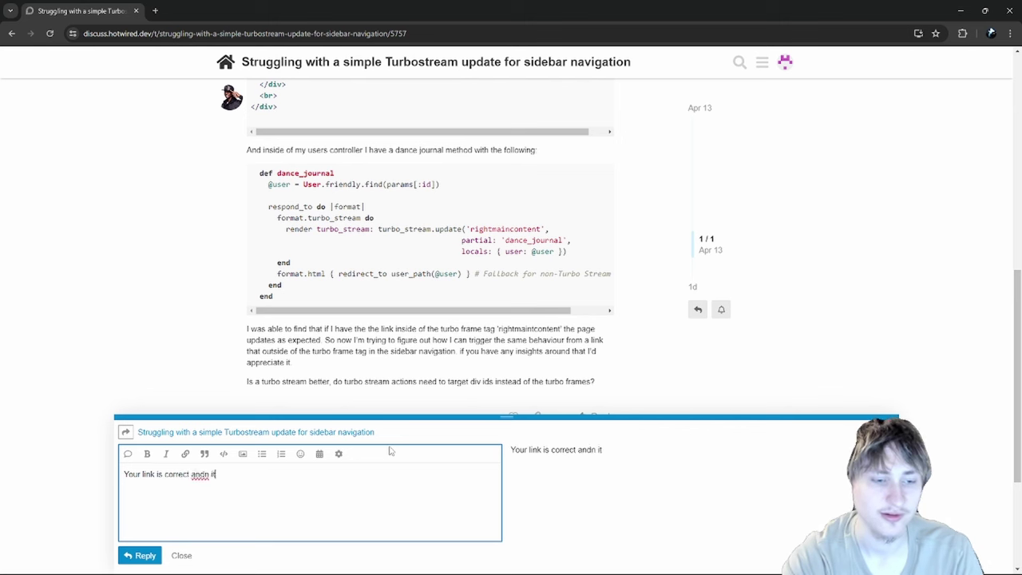
key(BackSpace)
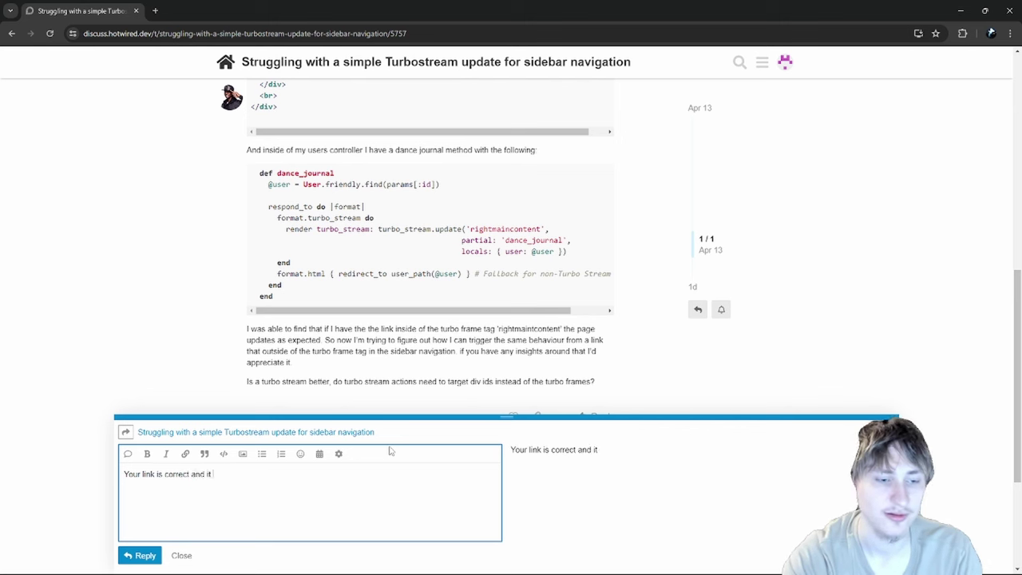
text(igating)
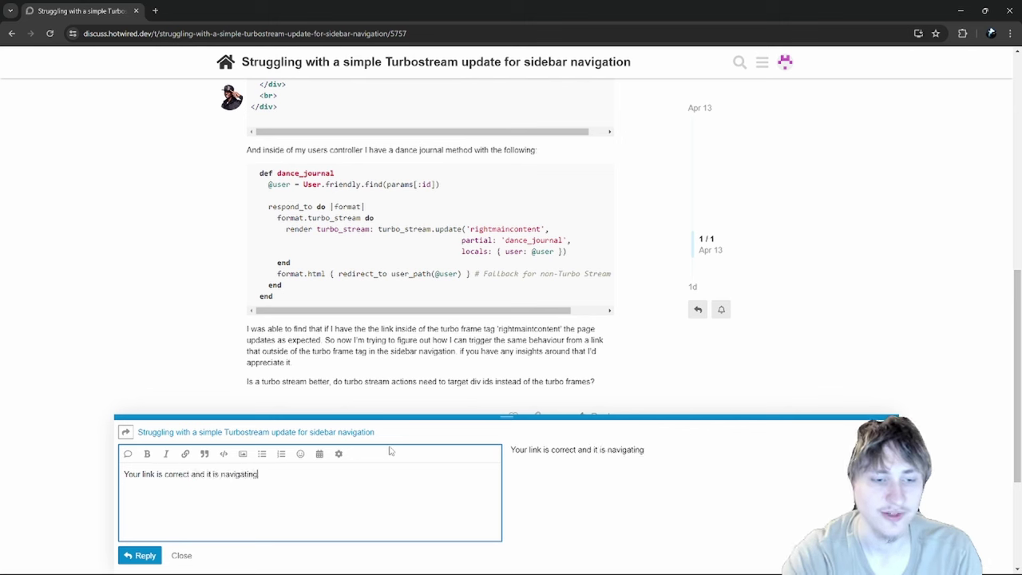
text( the turbo frame but )
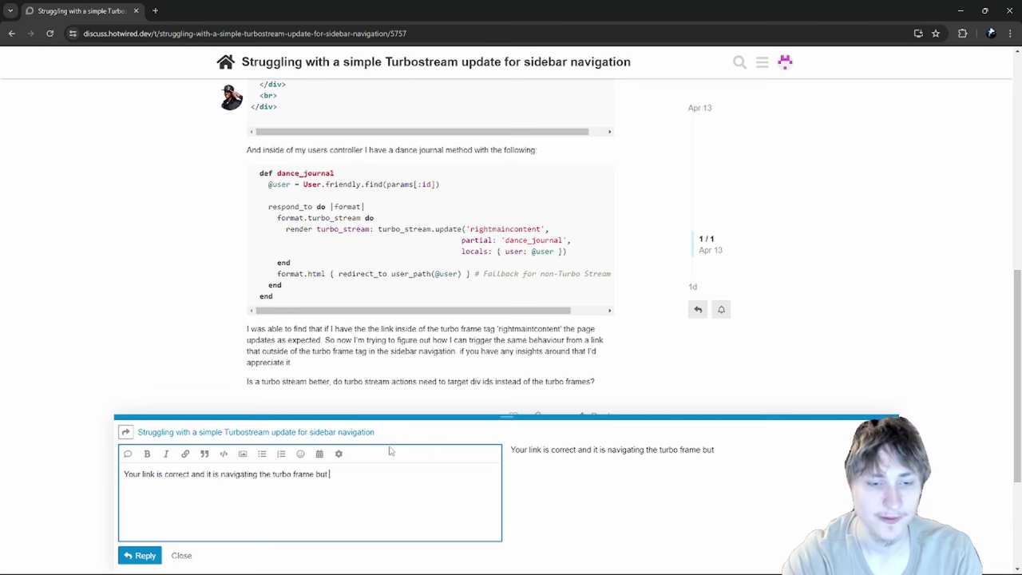
text(you are usingf)
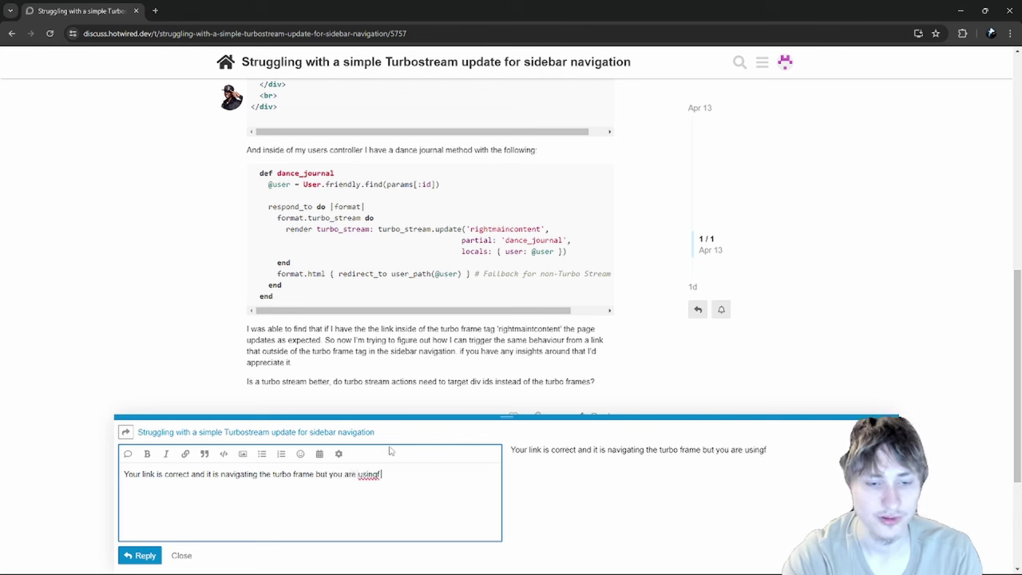
key(BackSpace)
text(the)
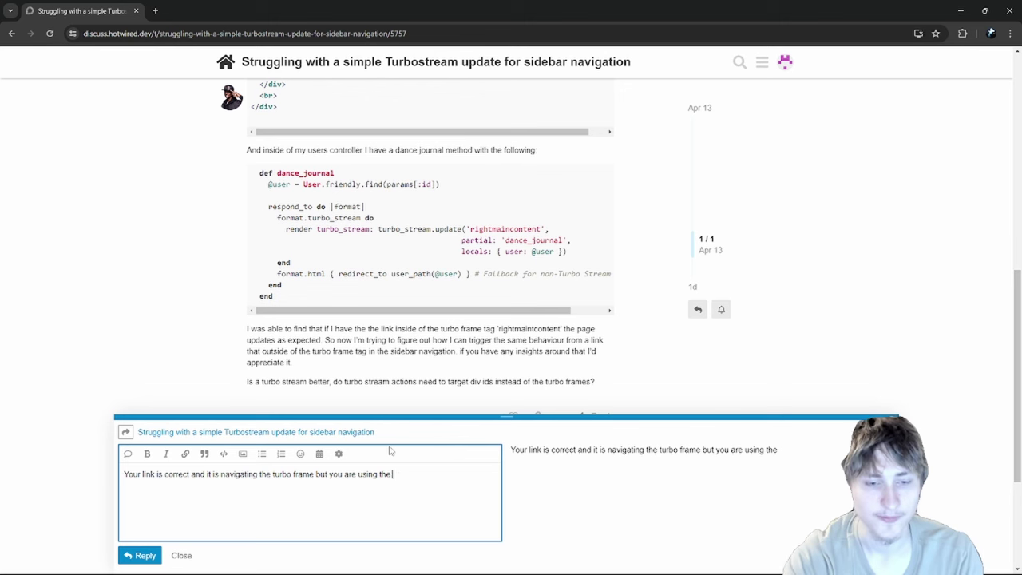
- Explain the dance_journal method isn't set up and the link looks for a matching turbo frame
key(ctrl+shift+Left)
key(ctrl+shift+Left)
key(ctrl+shift+Left)
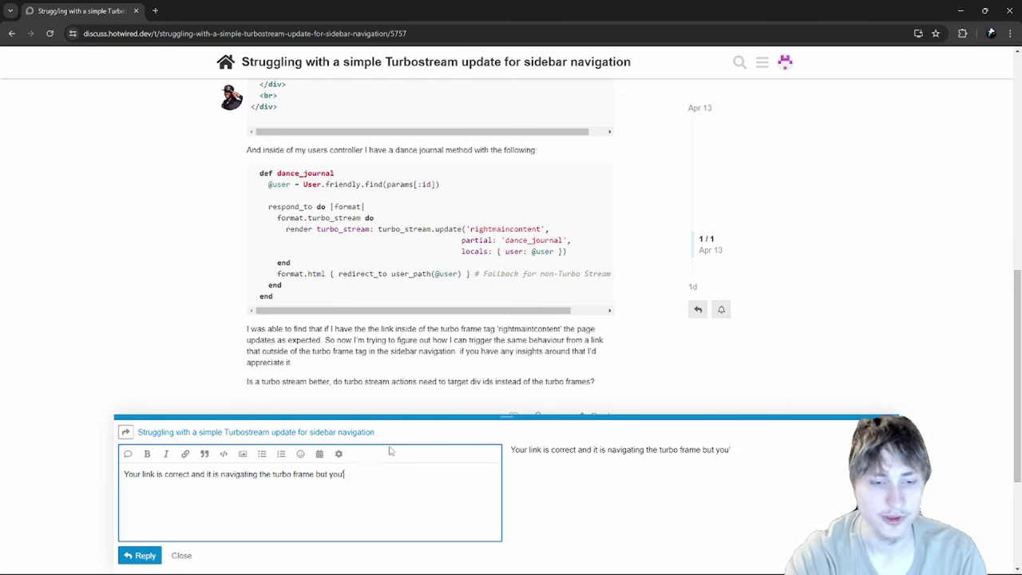
key(ctrl+shift+Left)
text(the dan)
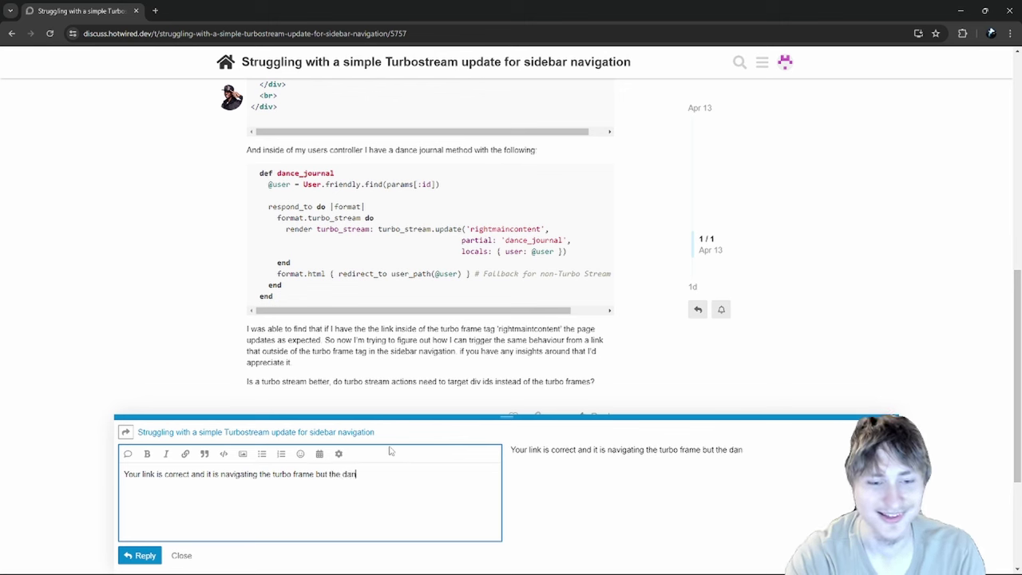
text(ce_journ)
key(BackSpace)
key(BackSpace)
key(BackSpace)
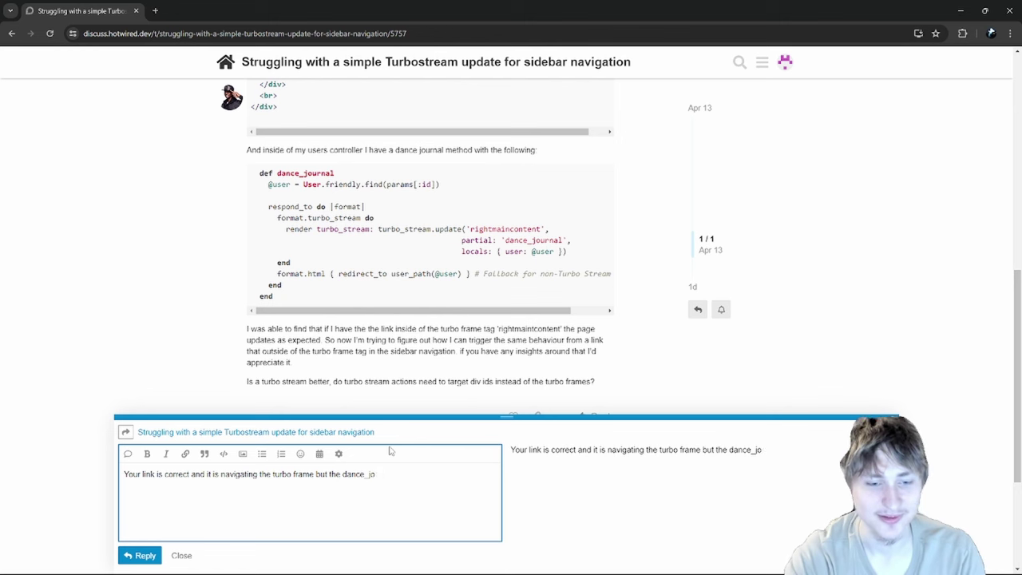
text(uinal method in the)
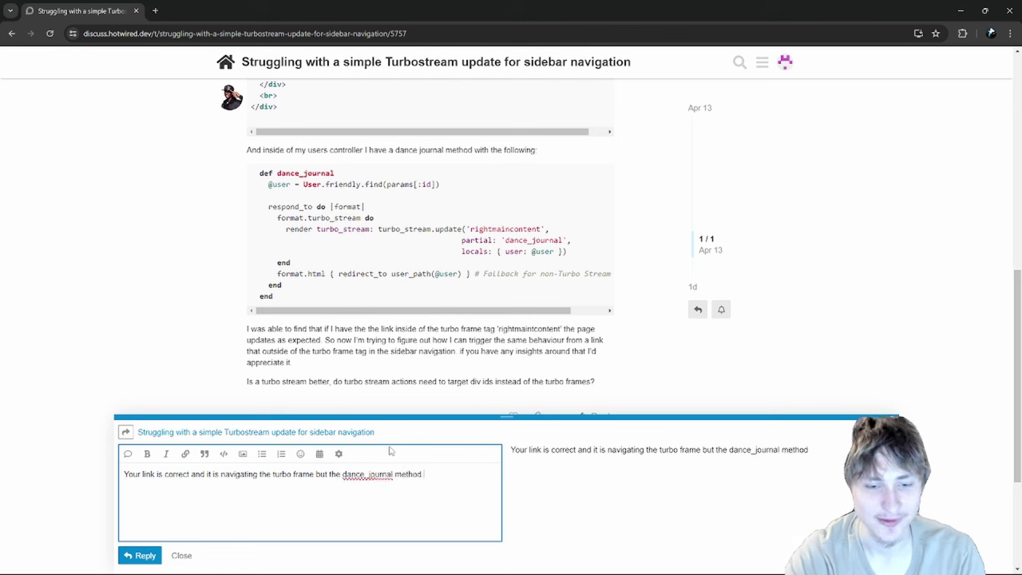
text( controller is)
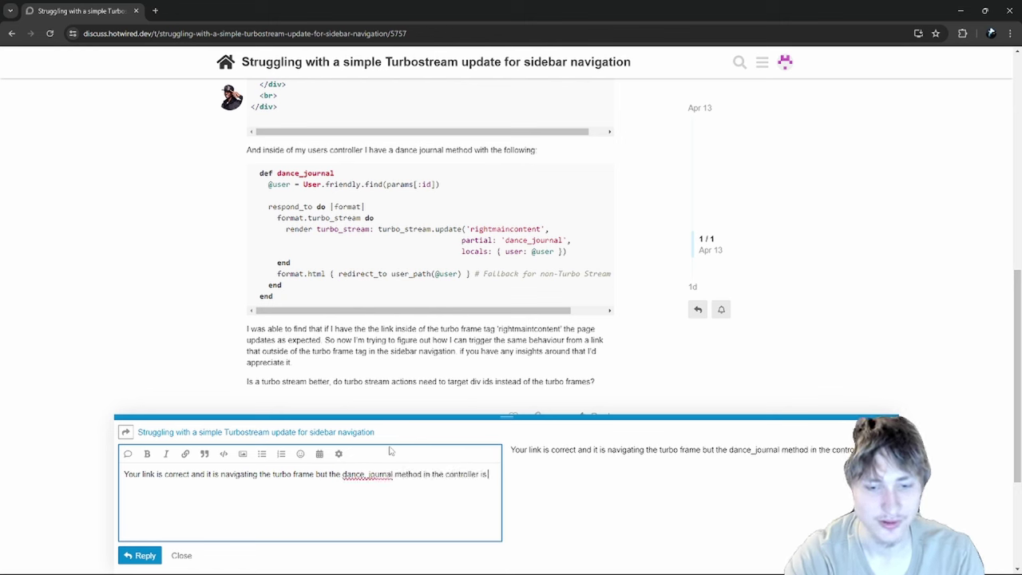
text( not setu)
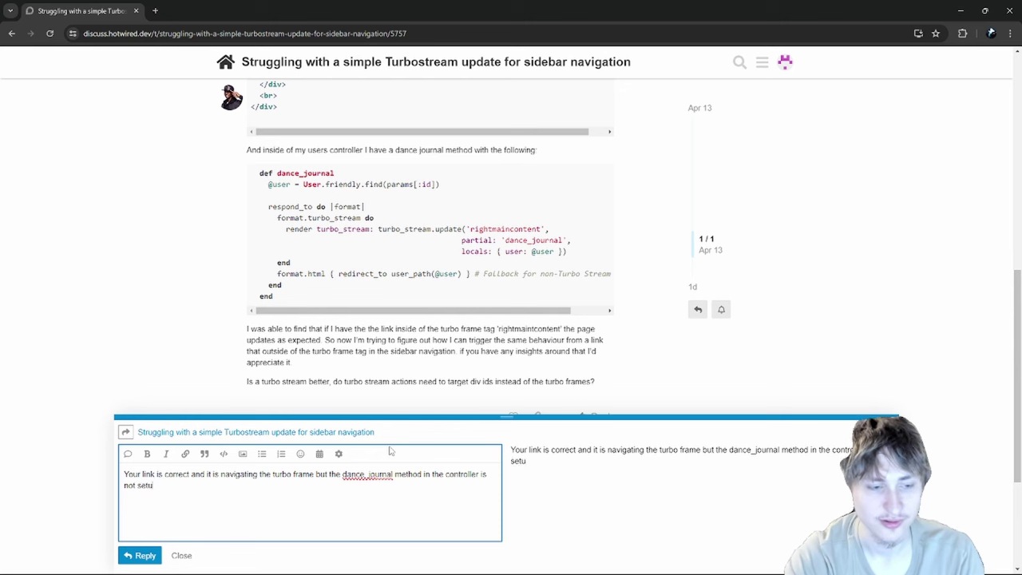
text(p correct. Whe)
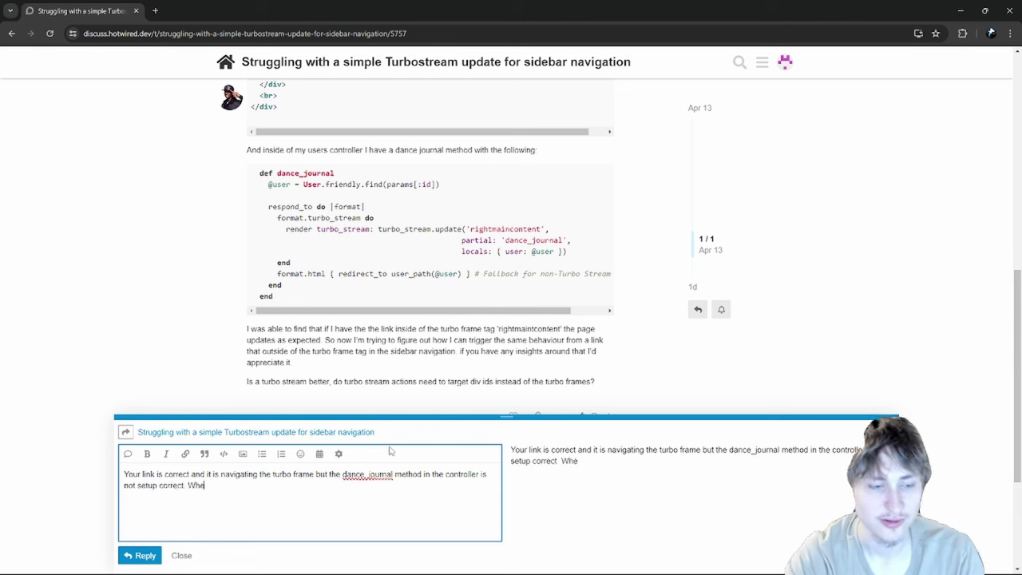
text(n you use a)
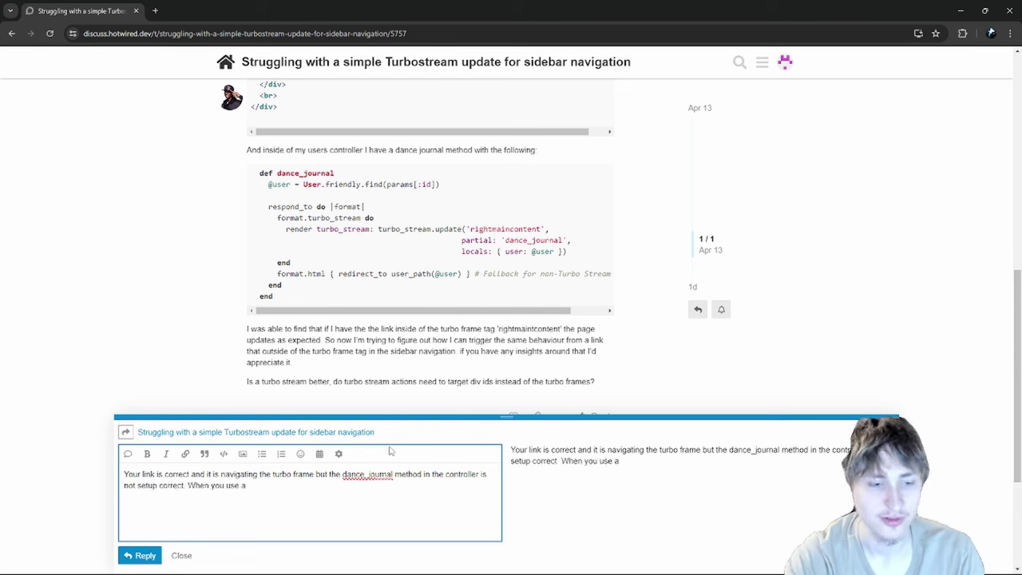
text( turbo-frame it)
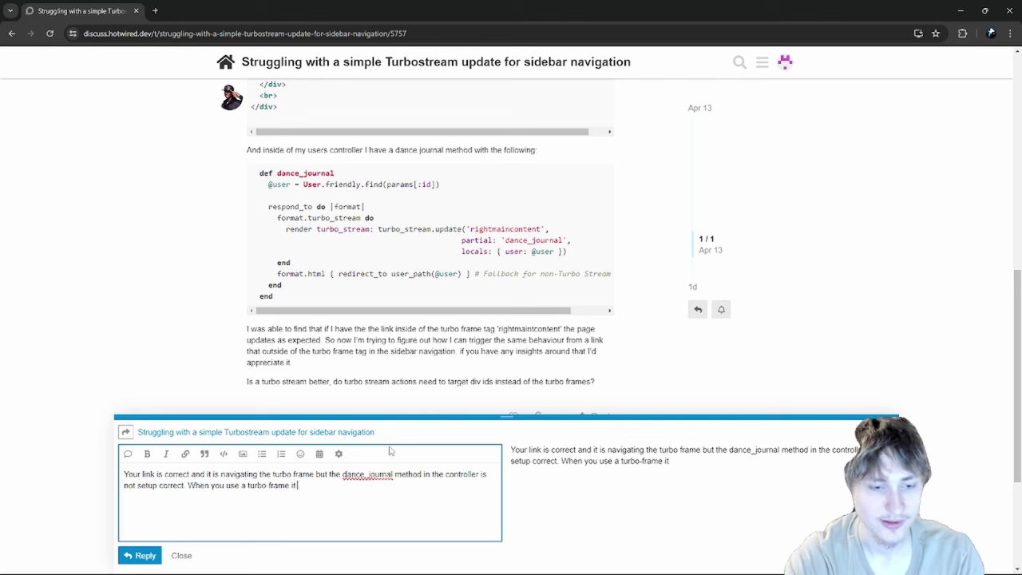
text(it)
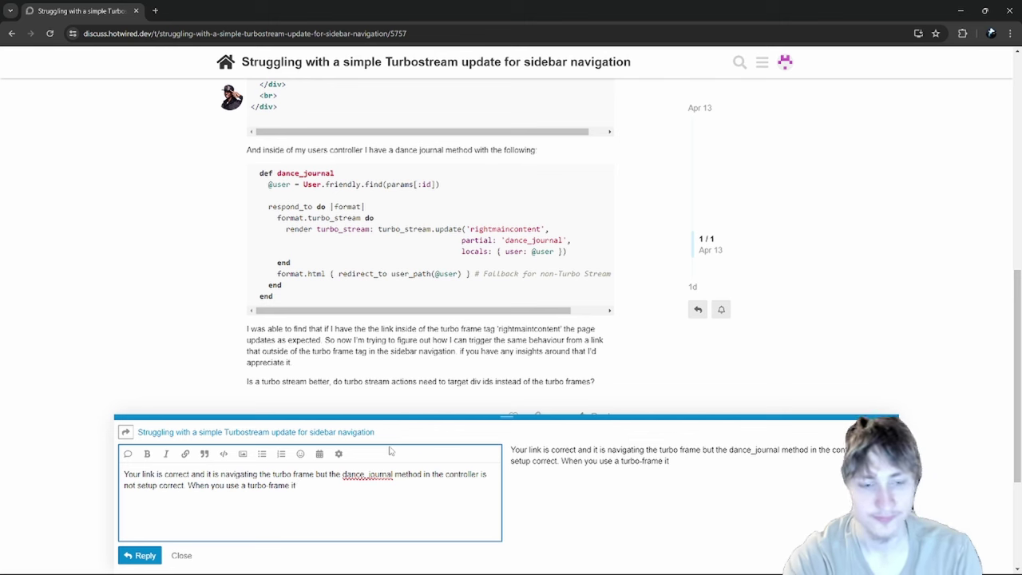
key(ctrl+shift+Left)
key(BackSpace)
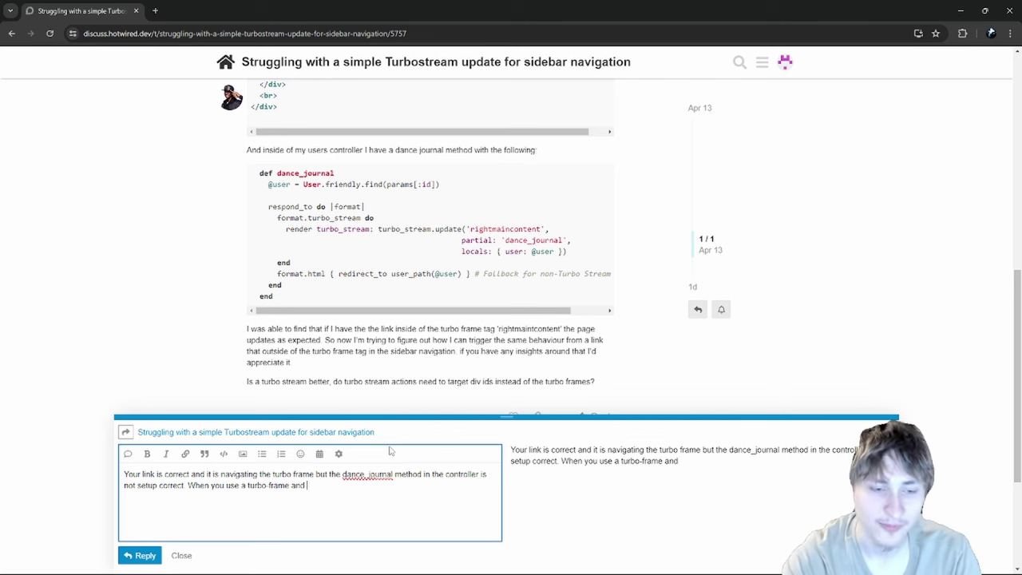
text(and make a request )
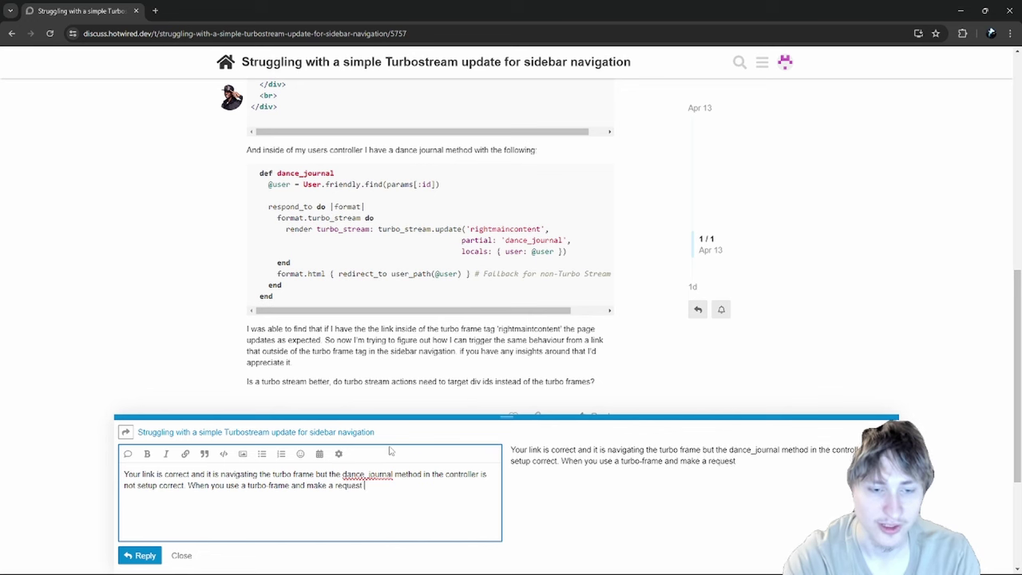
text(via the link)
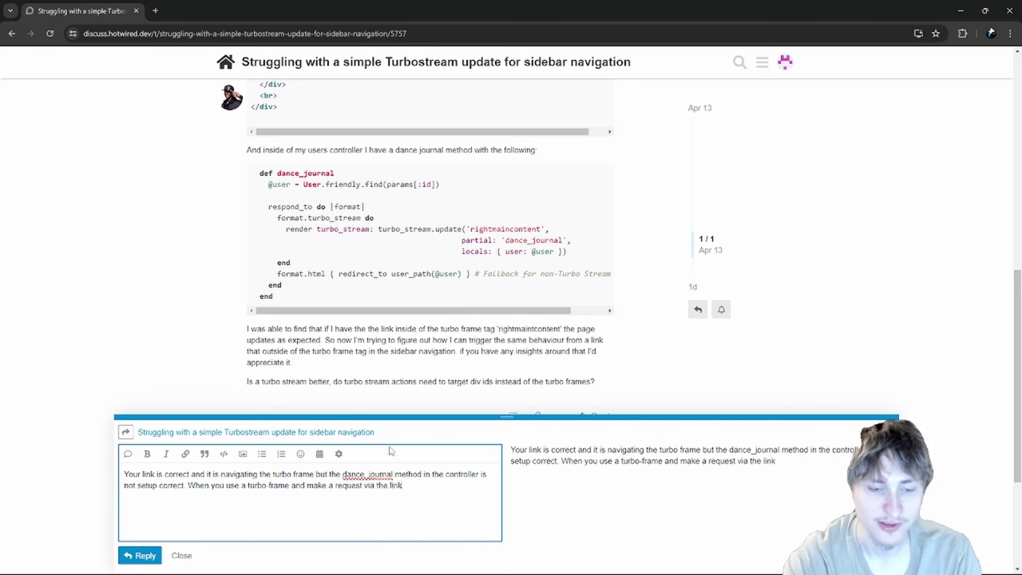
text( it)
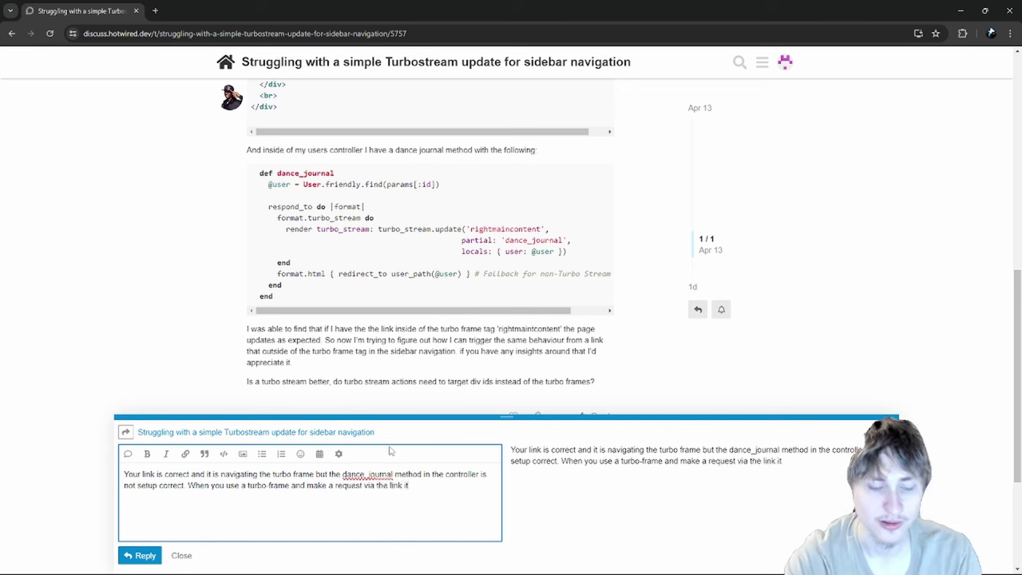
text( is looking)
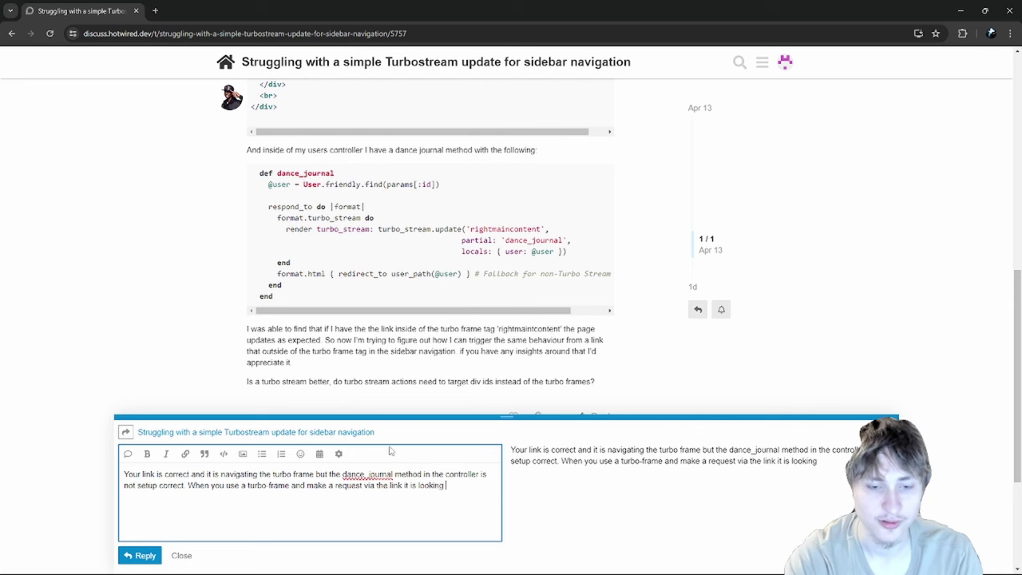
text( for a matching tur)
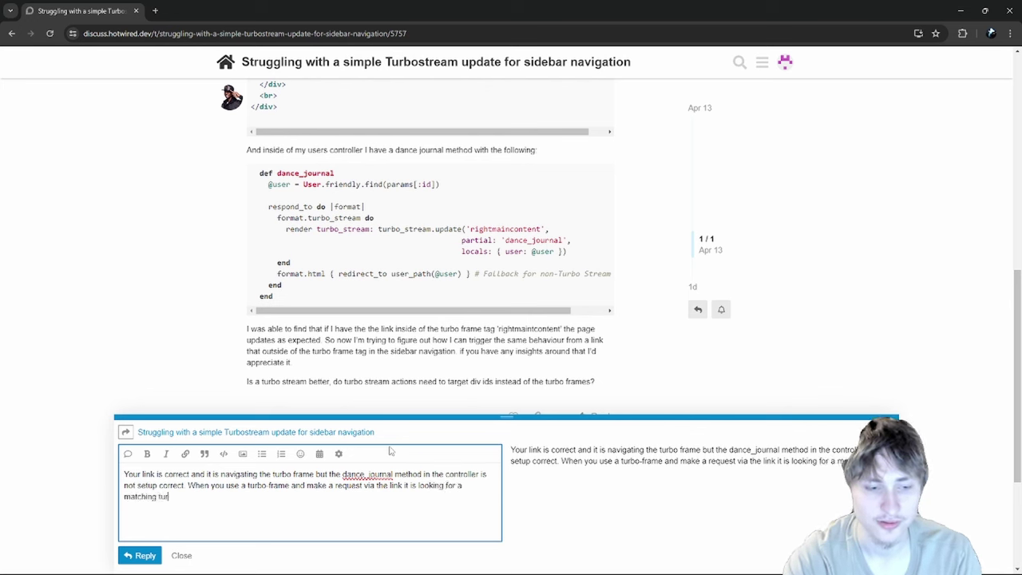
text(bo frame on the pag)
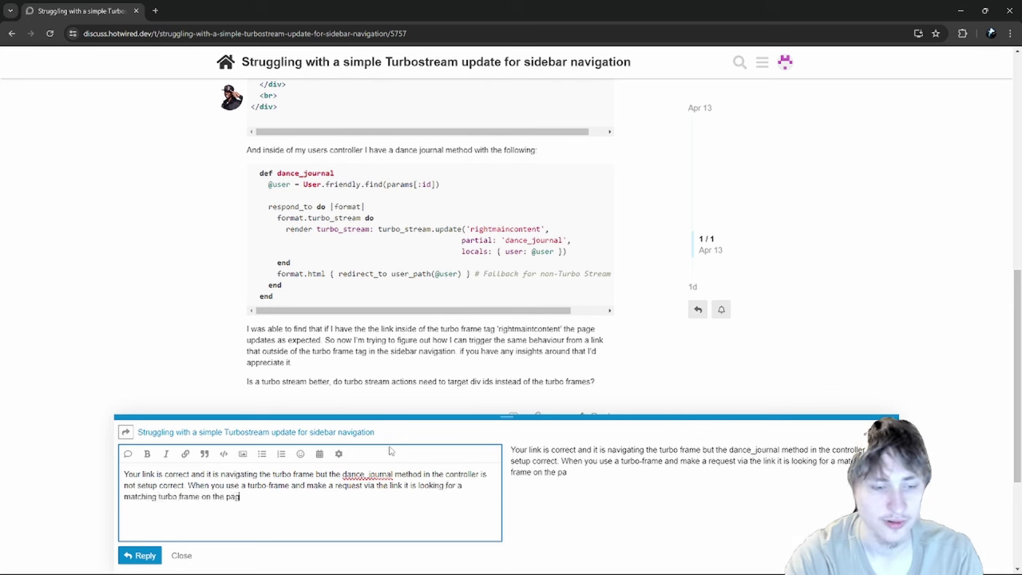
text(e your navigating to)
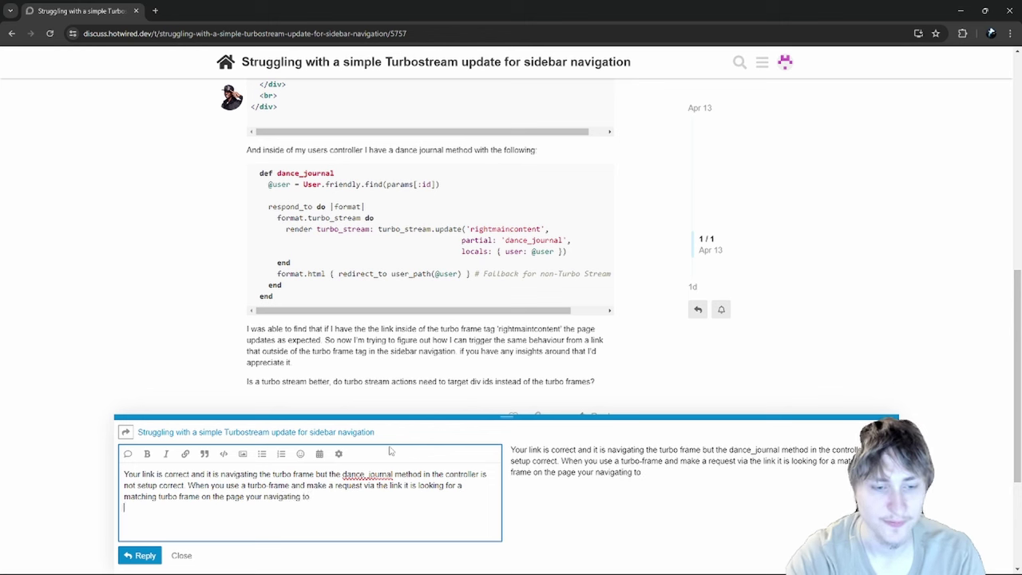
text(.)
- Start a new line in the reply beginning 'If you want to'
key(Return)
text(If you wantr to)
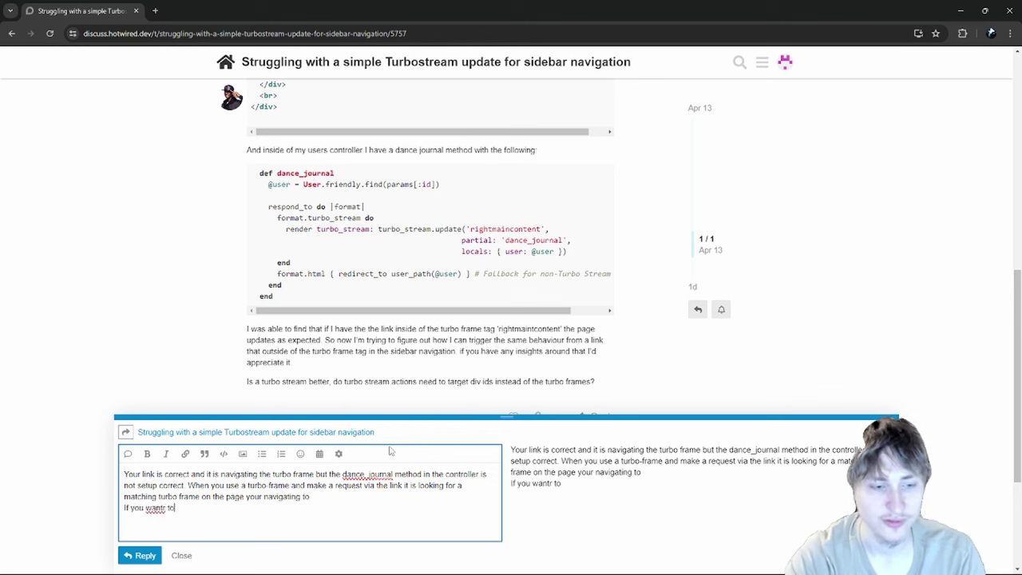
key(BackSpace)
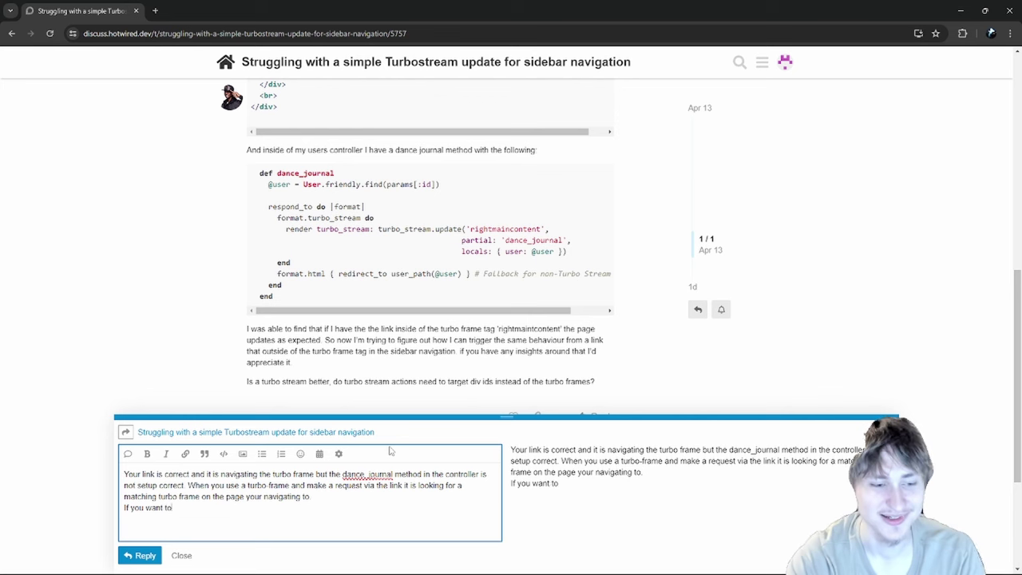
text(to)
key(ctrl+shift+Left)
key(ctrl+shift+Left)
key(ctrl+shift+Left)
key(ctrl+shift+Left)
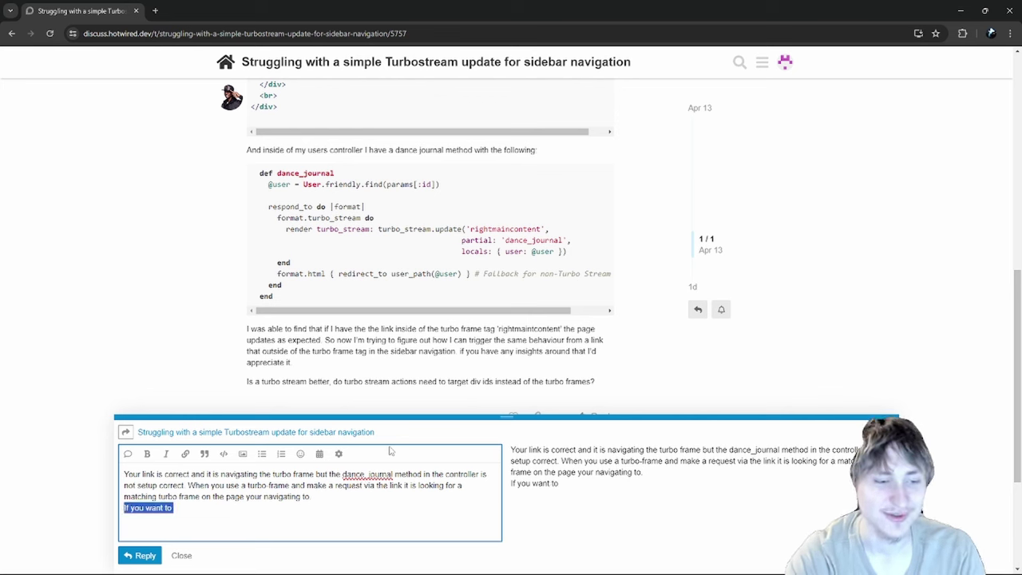
key(Right)
text(re)
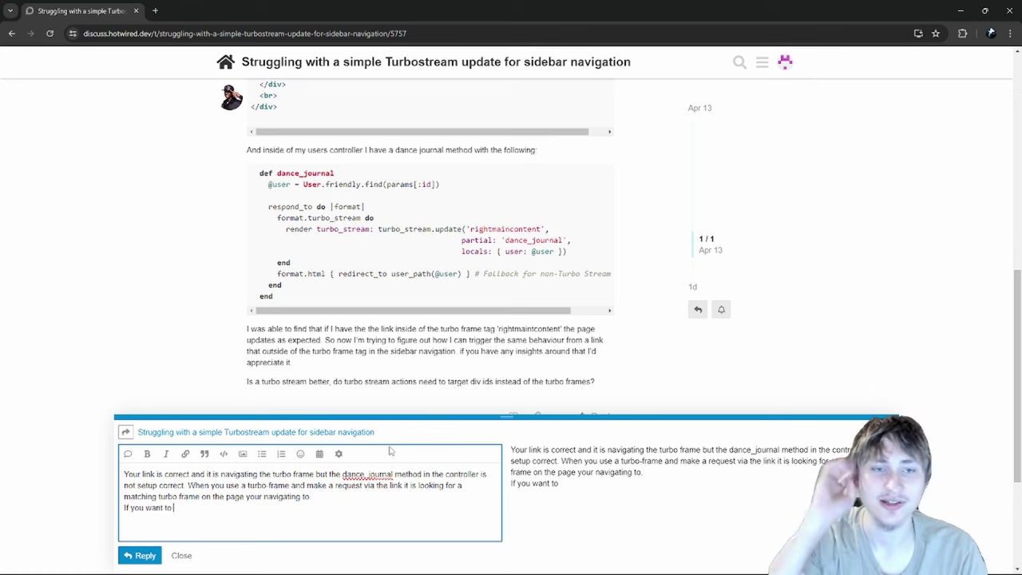
- Reread the render turbo_stream and dance_journal code, then select the reply from 'but the dance_journal' onward
drag(285, 229, 383, 229)
click(295, 171)
double_click(295, 172)
click(295, 172)
scroll(318, 190, up, 3)
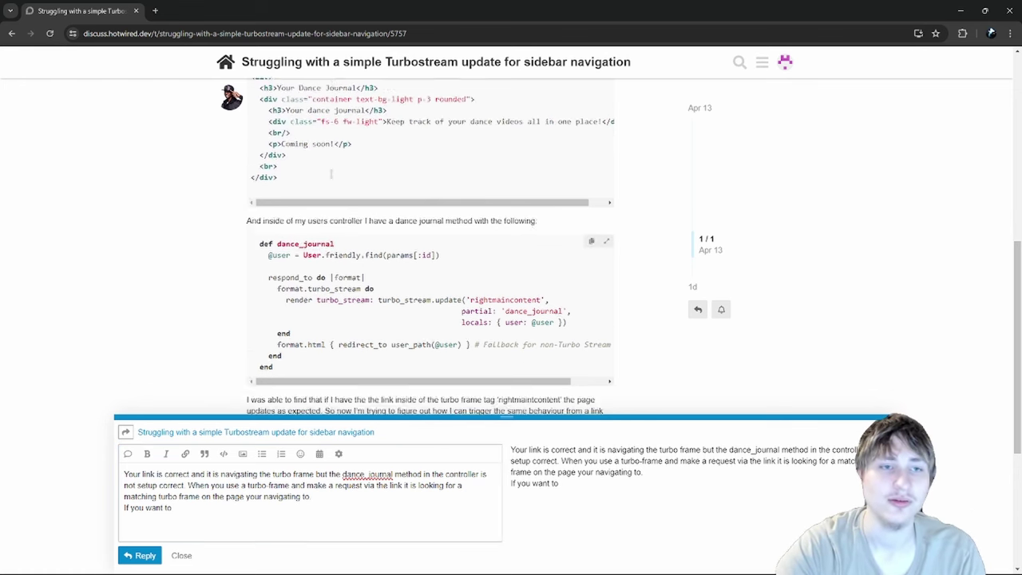
drag(318, 178, 489, 163)
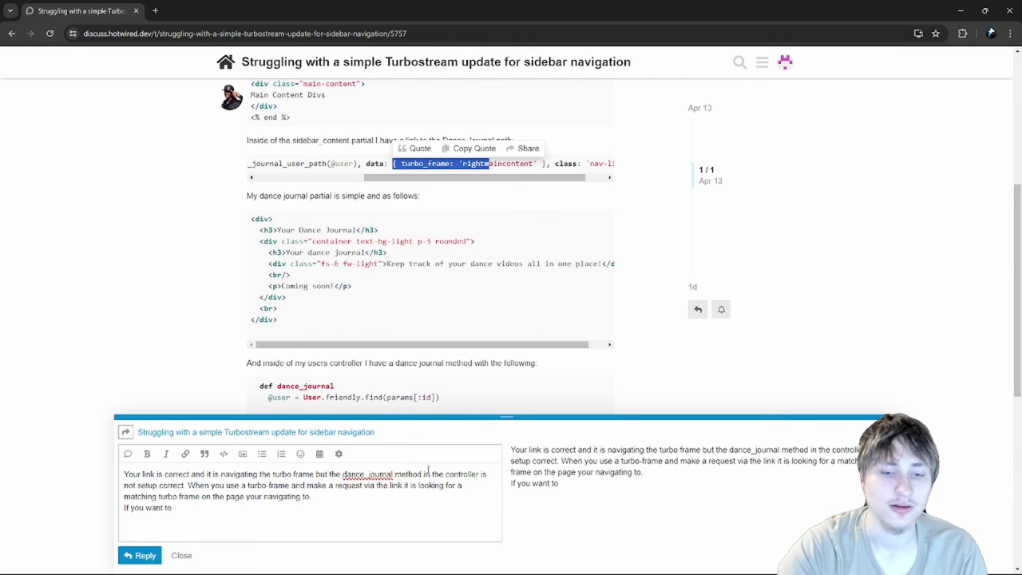
drag(395, 473, 316, 468)
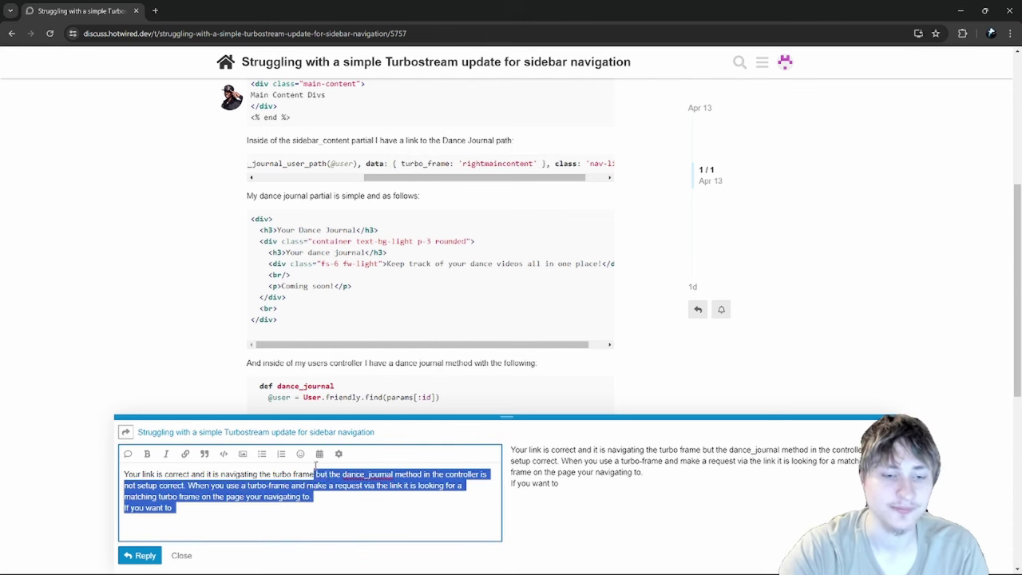
- Write that turbo-frames are confused with turbo streams, and a turbo-stream response requires removing something
text(bu)
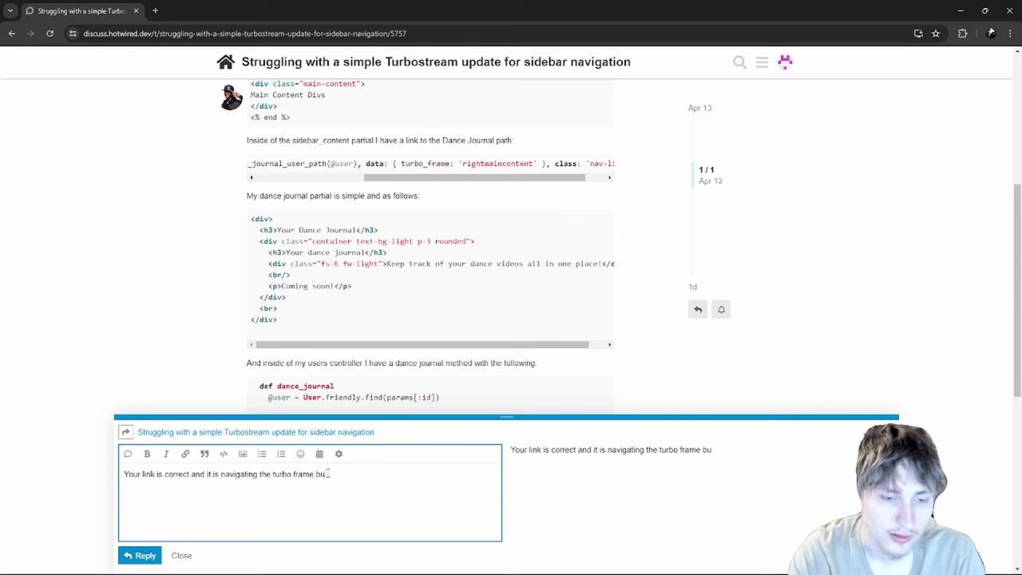
text(t you are mi)
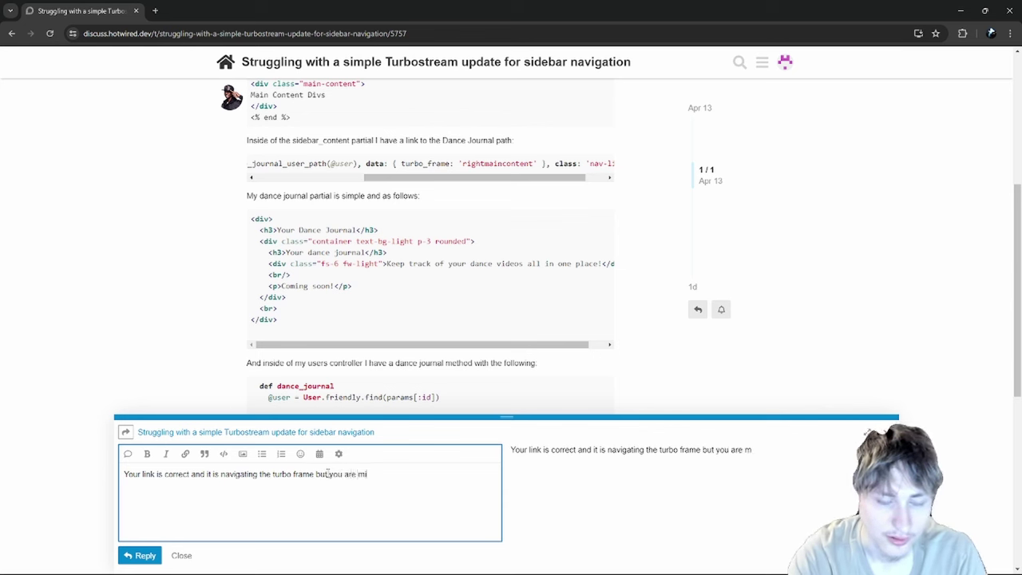
key(BackSpace)
key(BackSpace)
text(c)
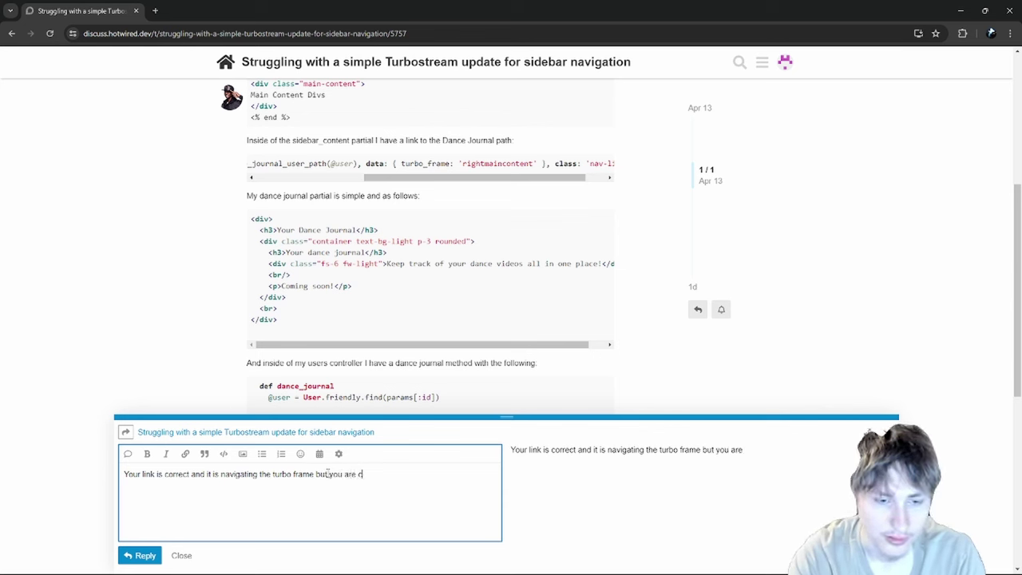
text(onfu)
key(BackSpace)
key(BackSpace)
key(BackSpace)
key(BackSpace)
text(onfusing )
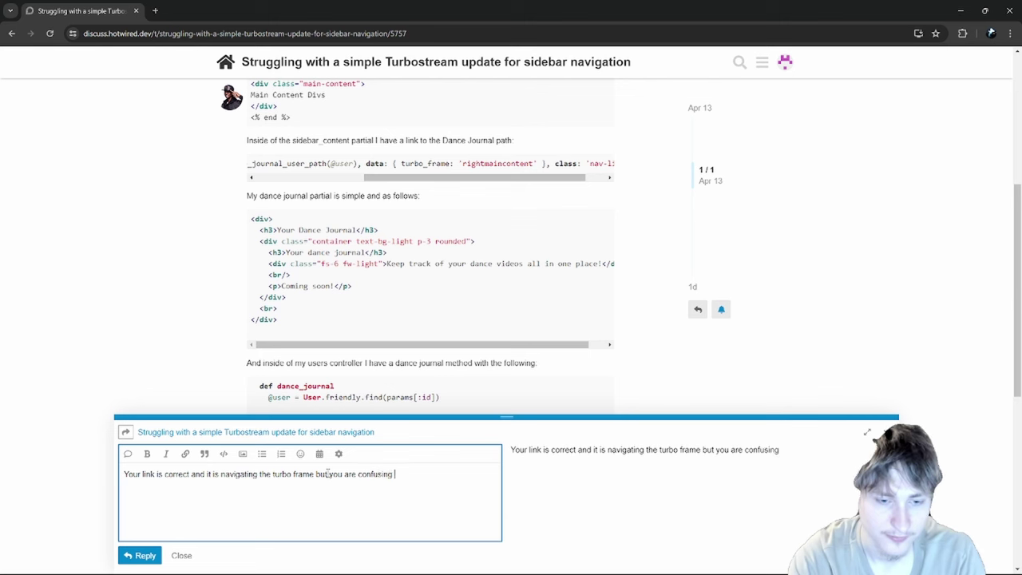
text(turbo)
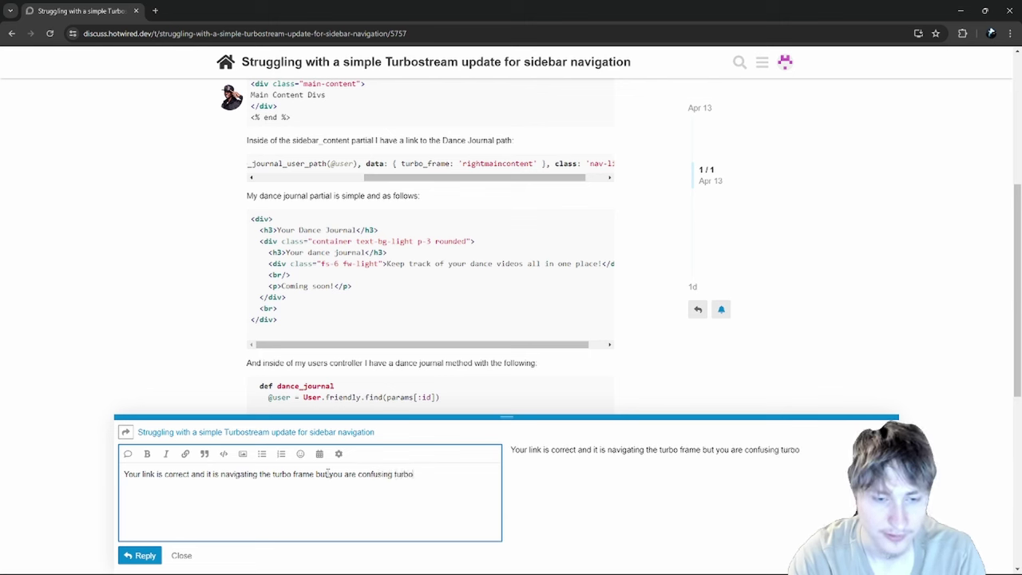
text(-frames with turbo)
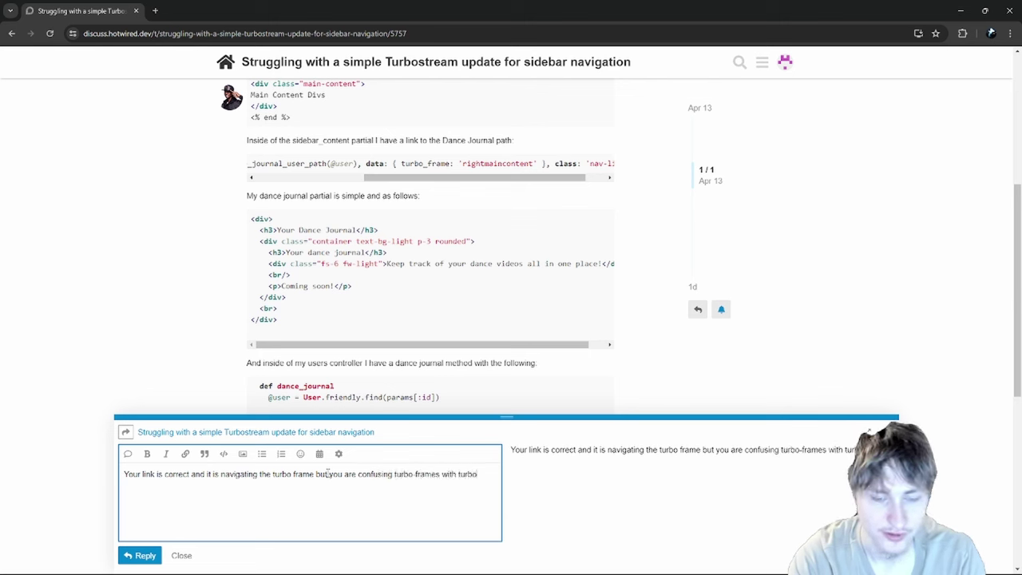
text( streams. )
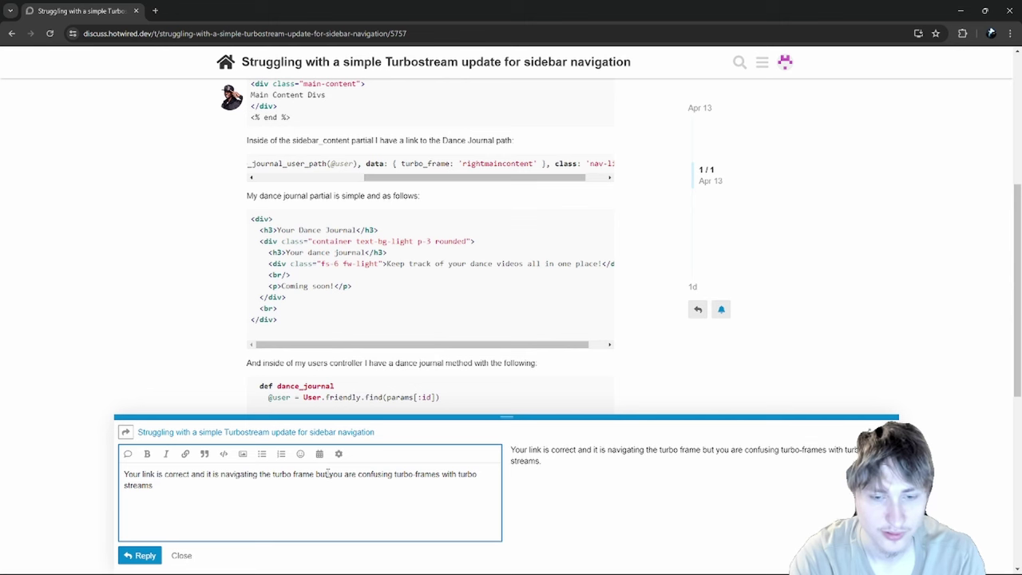
text(When yo)
key(ctrl+shift+Left)
key(ctrl+shift+Left)
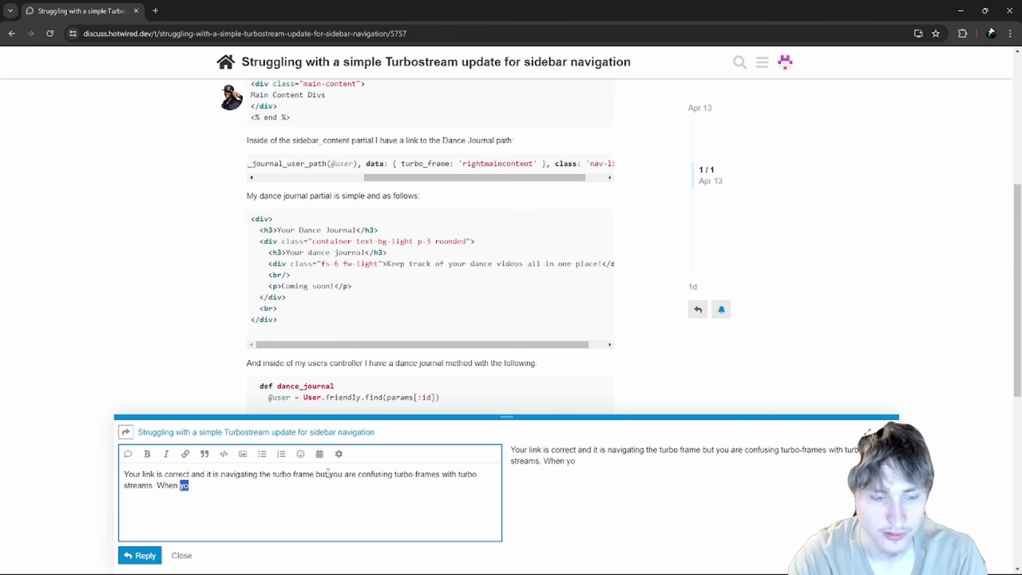
key(BackSpace)
text(Si)
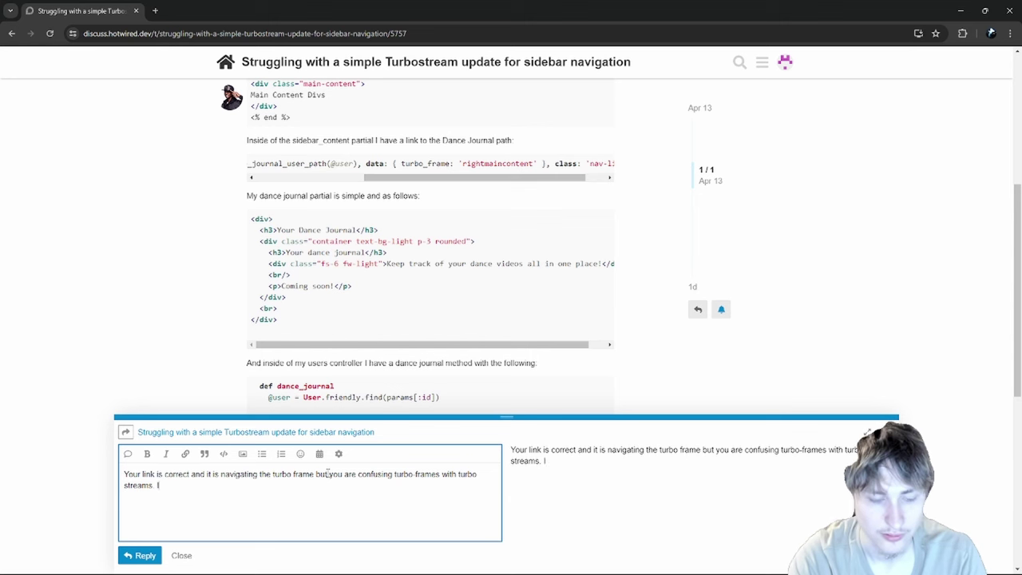
text(f you want to ur)
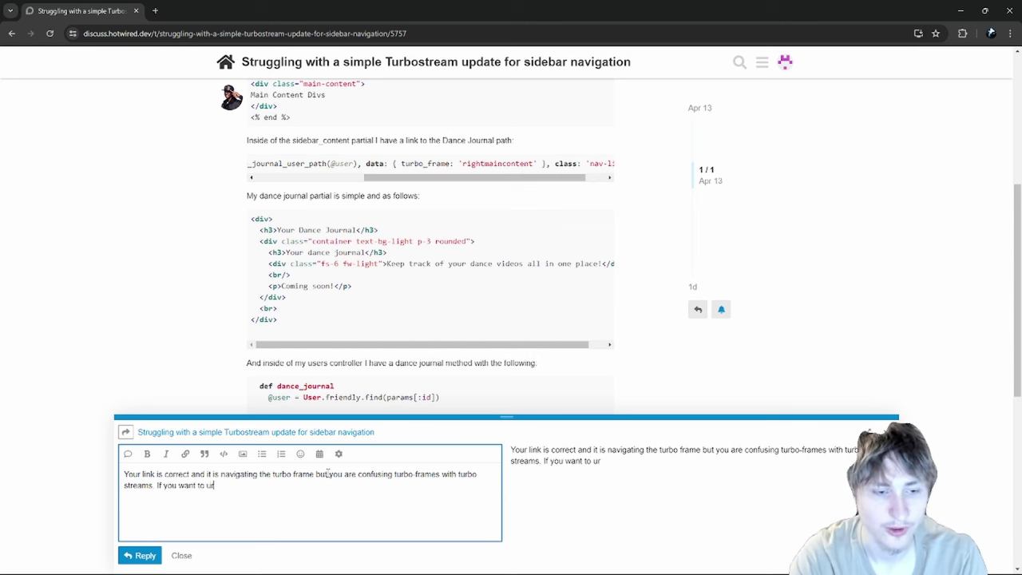
key(BackSpace)
key(BackSpace)
text(respond with a tur)
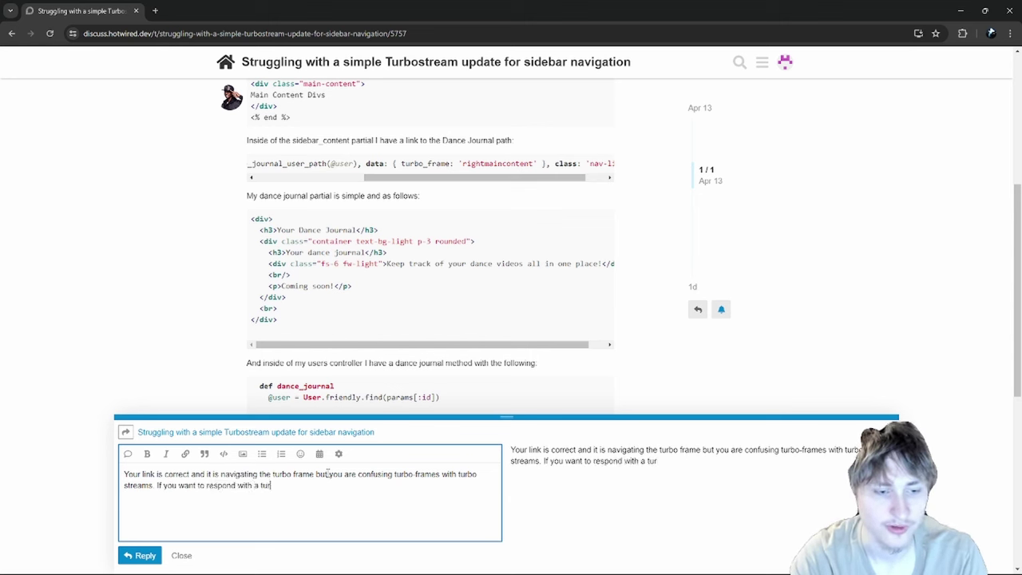
text(bo-stream thjen)
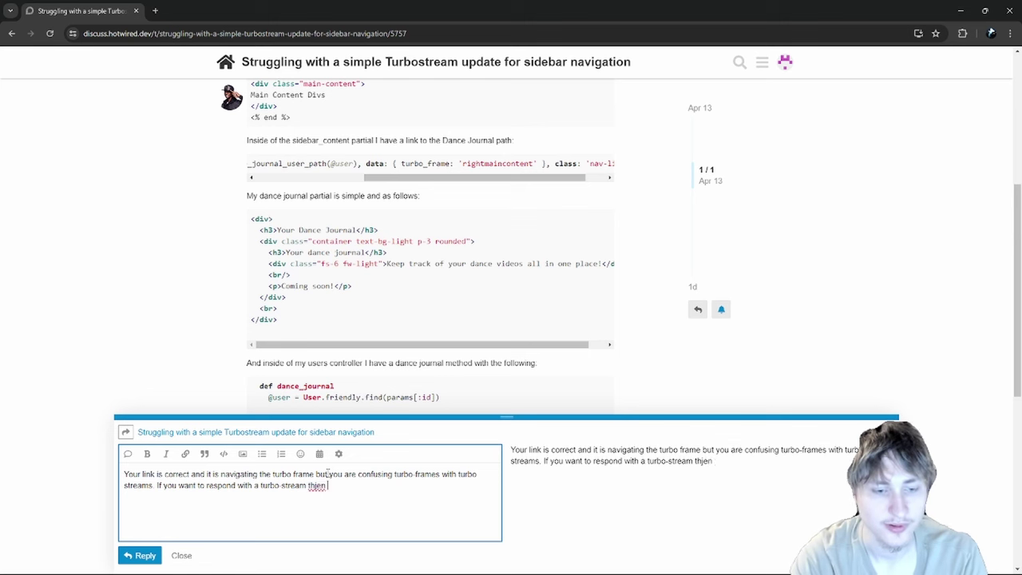
key(BackSpace)
key(BackSpace)
key(BackSpace)
key(BackSpace)
text(an you must)
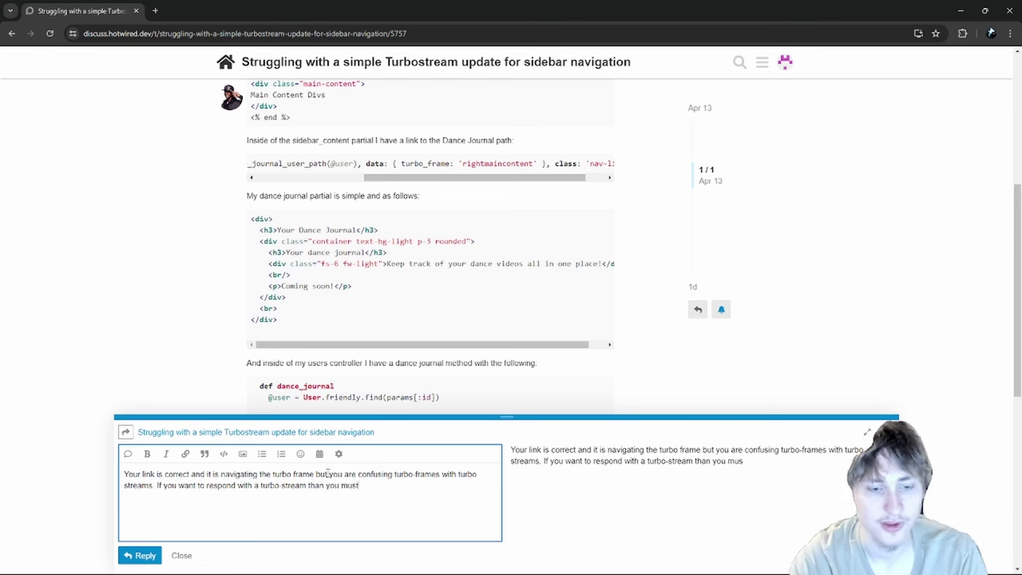
key(ctrl+shift+Left)
key(ctrl+shift+Left)
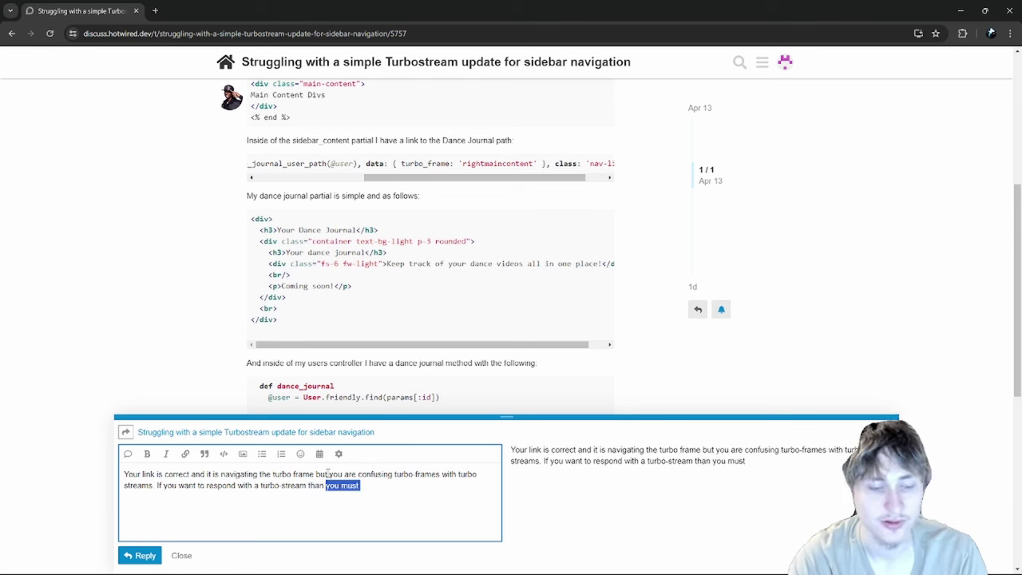
text(remove )
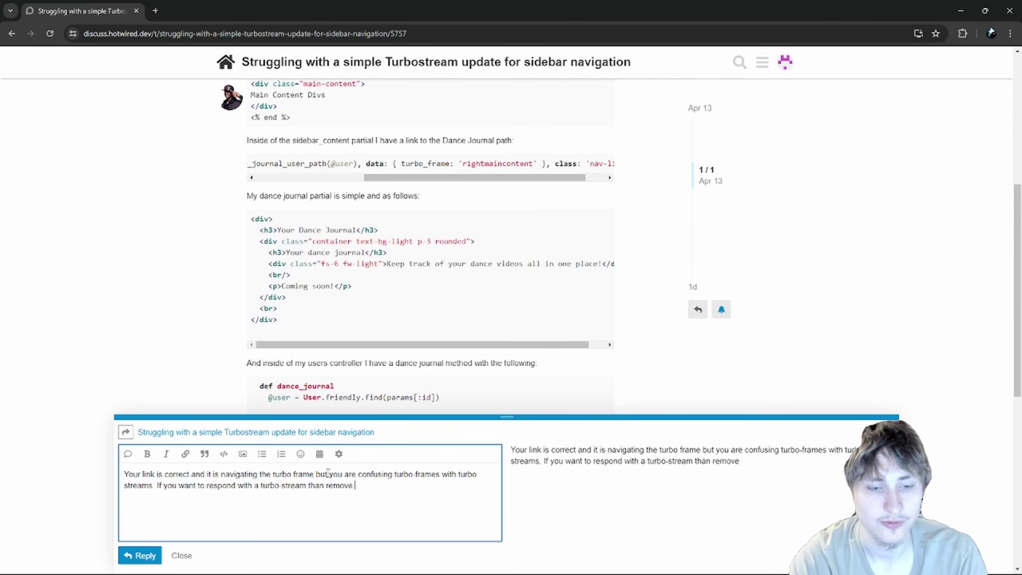
text(the)
key(BackSpace)
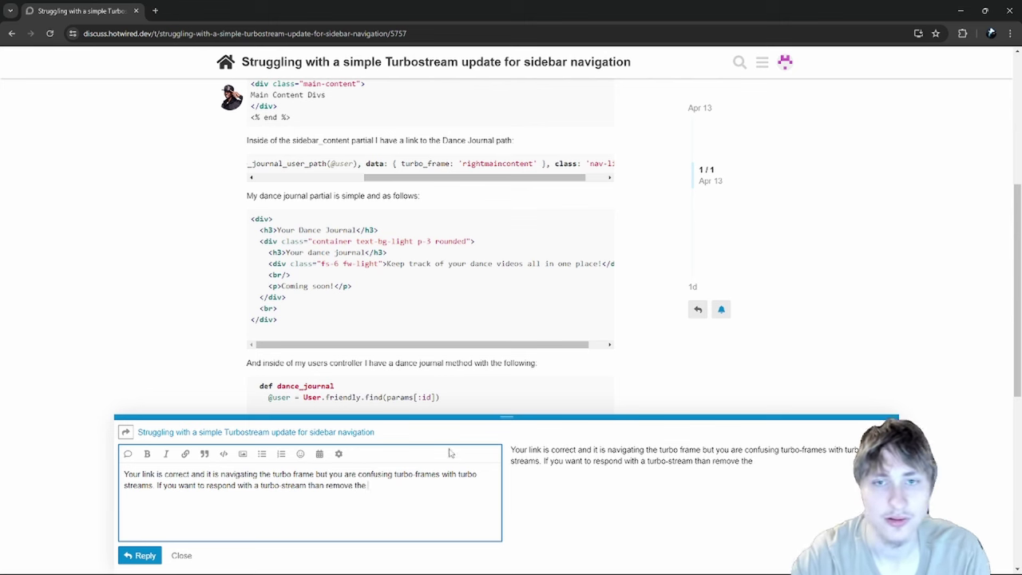
- Advise replacing data-turbo-frame with data-turbo-method for a post request and a POST dance_journal route
drag(367, 164, 548, 164)
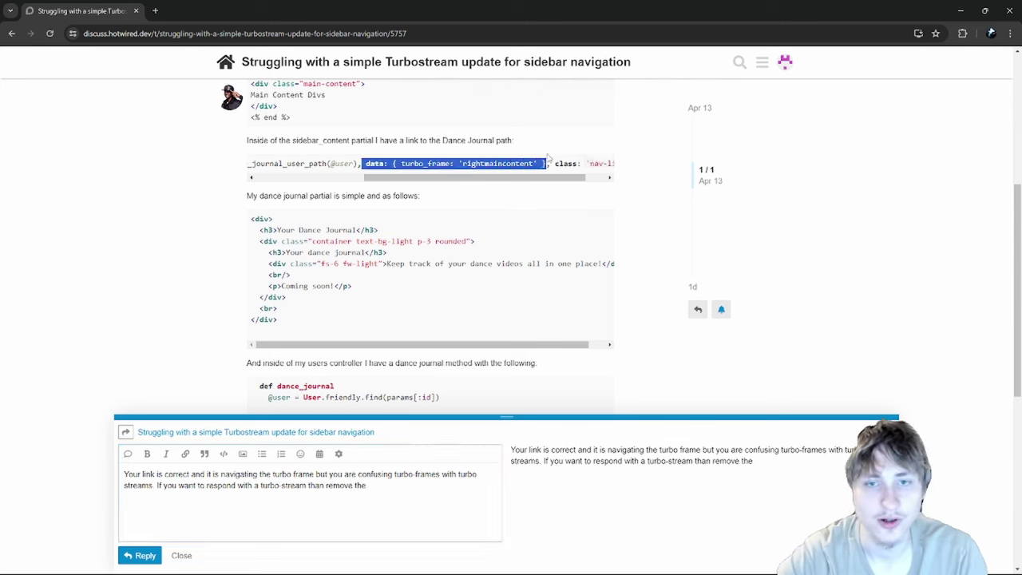
key(ctrl+c)
click(382, 493)
key(ctrl+v)
key(ctrl+z)
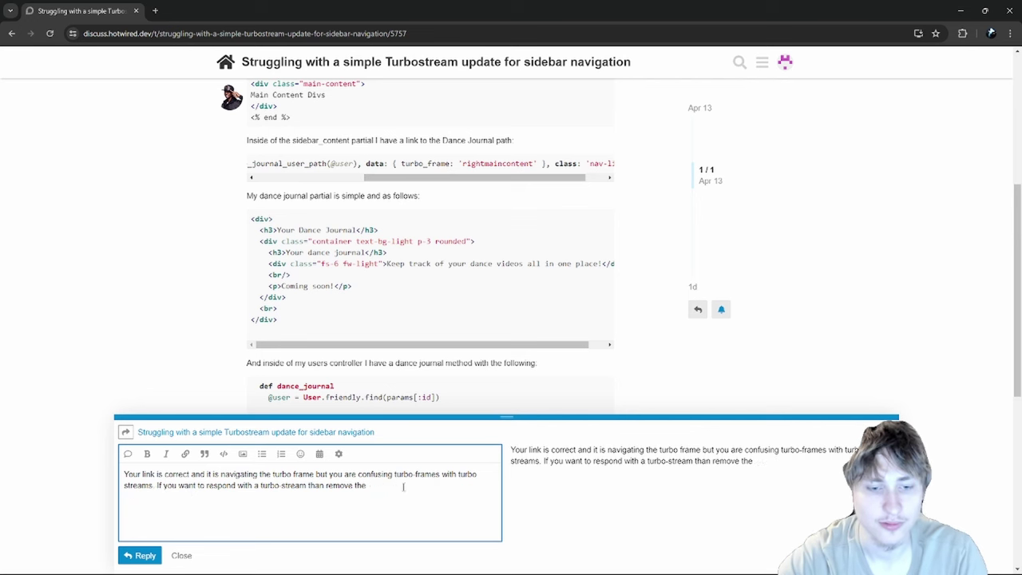
key(ctrl+shift+z)
key(ctrl+z)
text(data:)
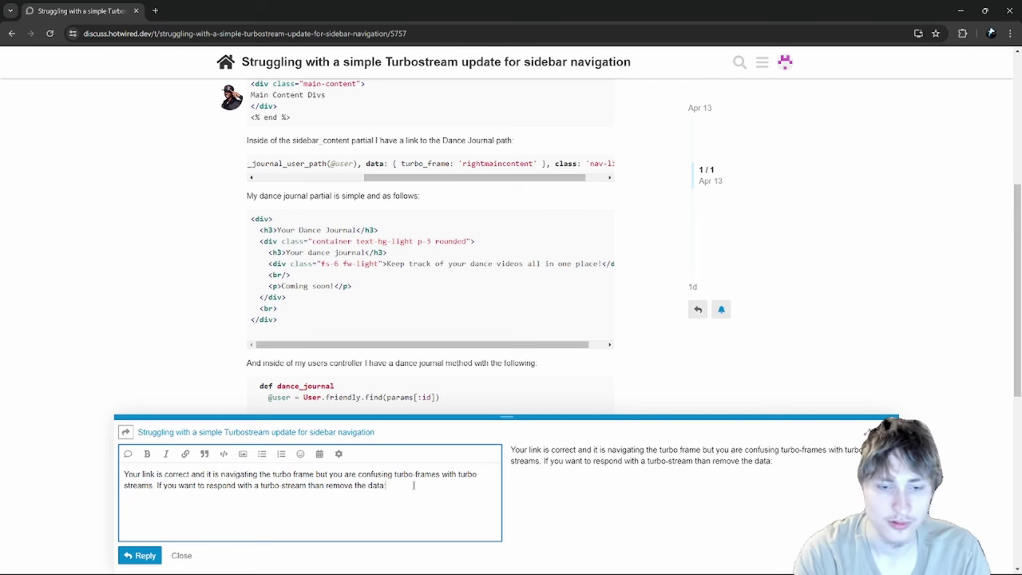
key(BackSpace)
text(-turbo0-fr)
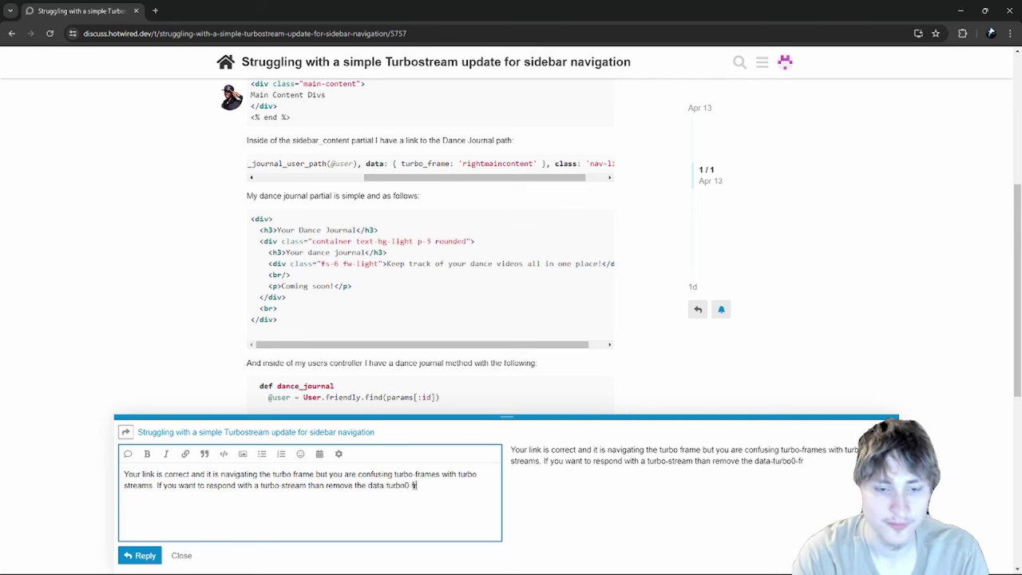
key(BackSpace)
key(BackSpace)
key(BackSpace)
key(BackSpace)
text(-frame from)
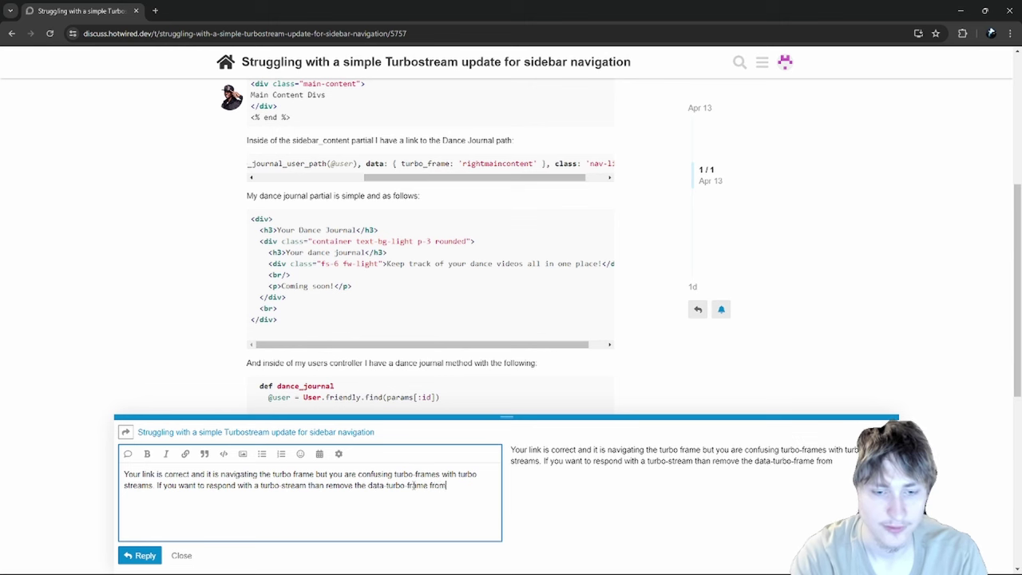
text( your link an)
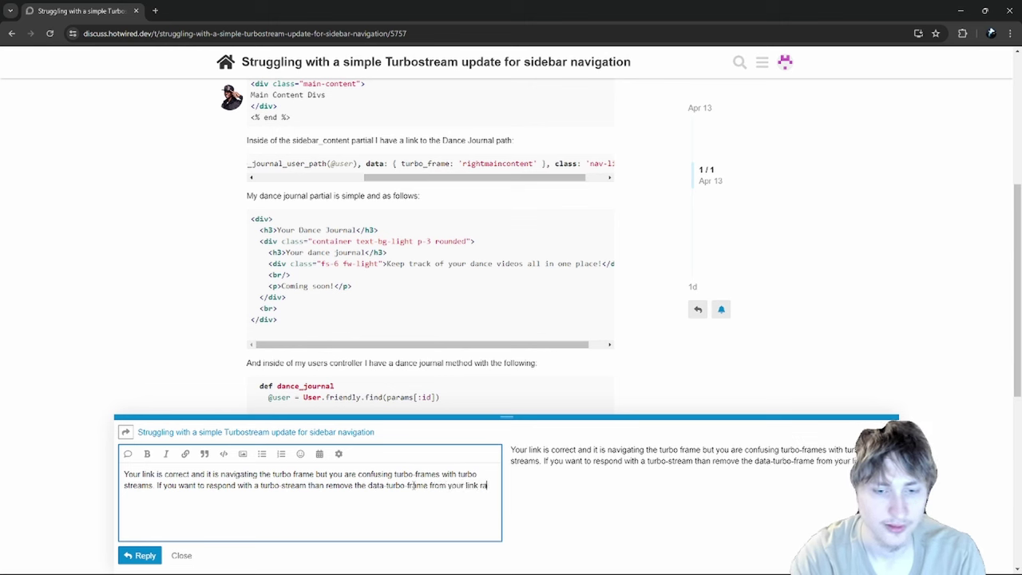
text(d replace it with a)
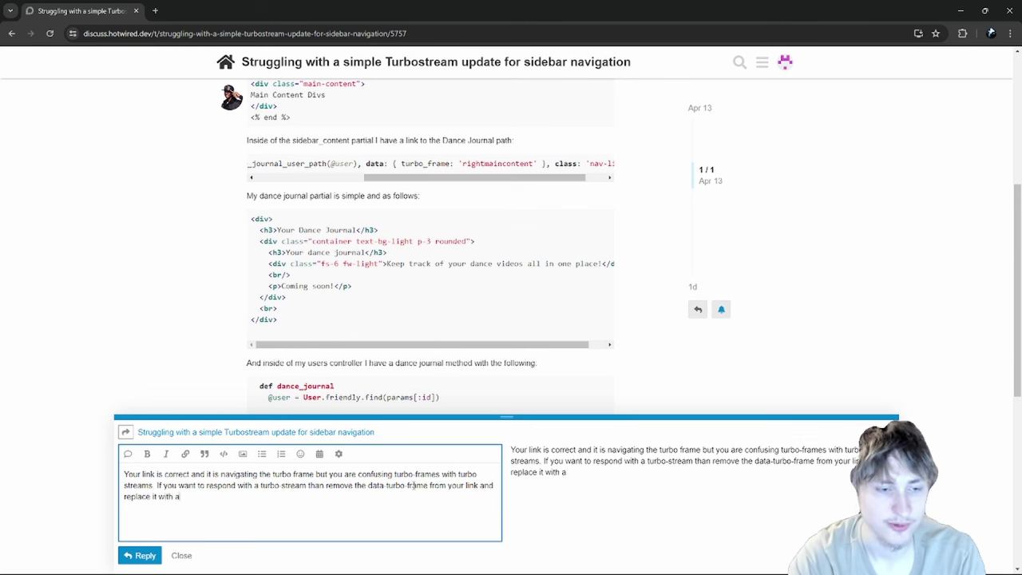
text( data-turb)
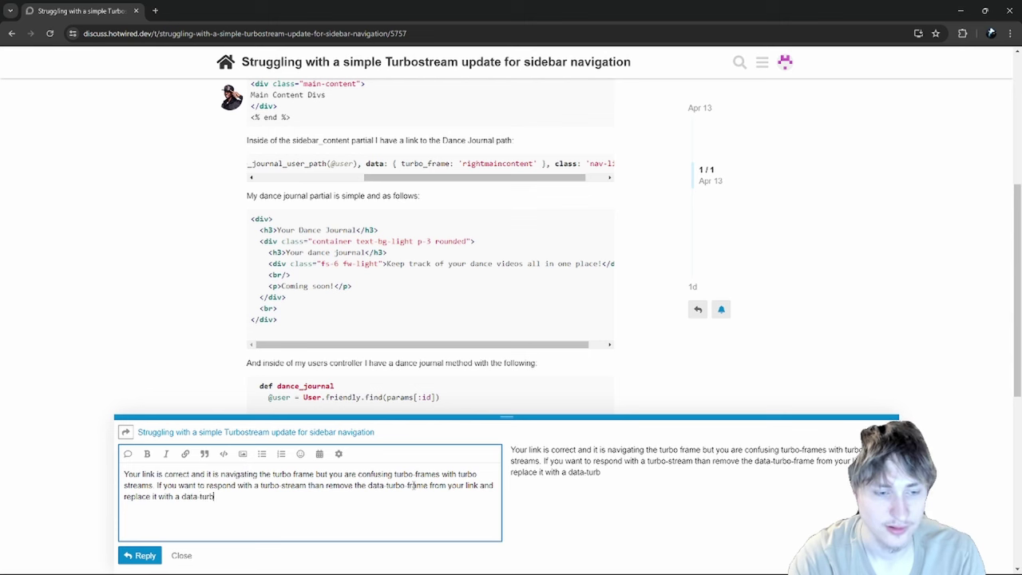
text(o-method to)
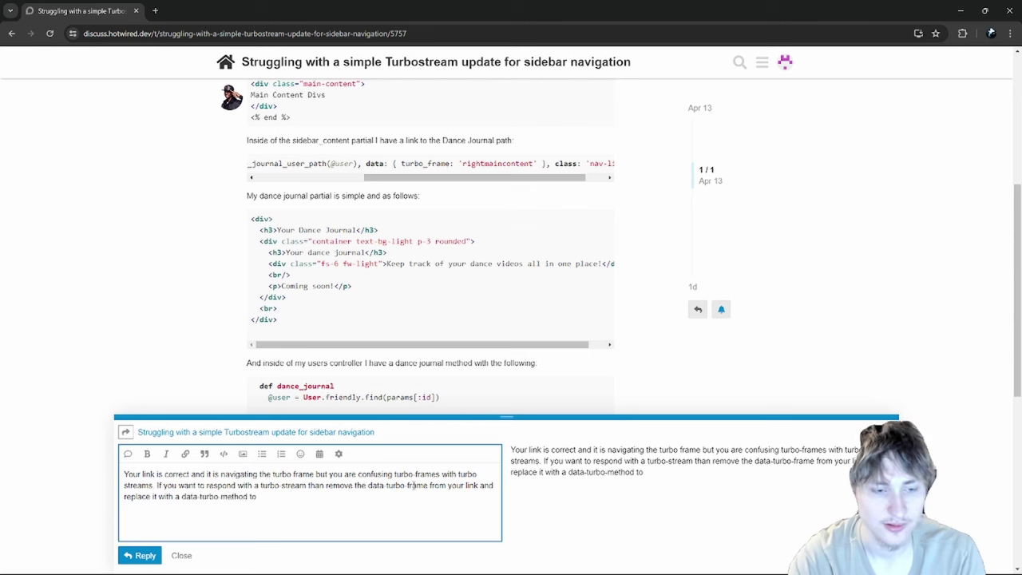
text( a make it trigge)
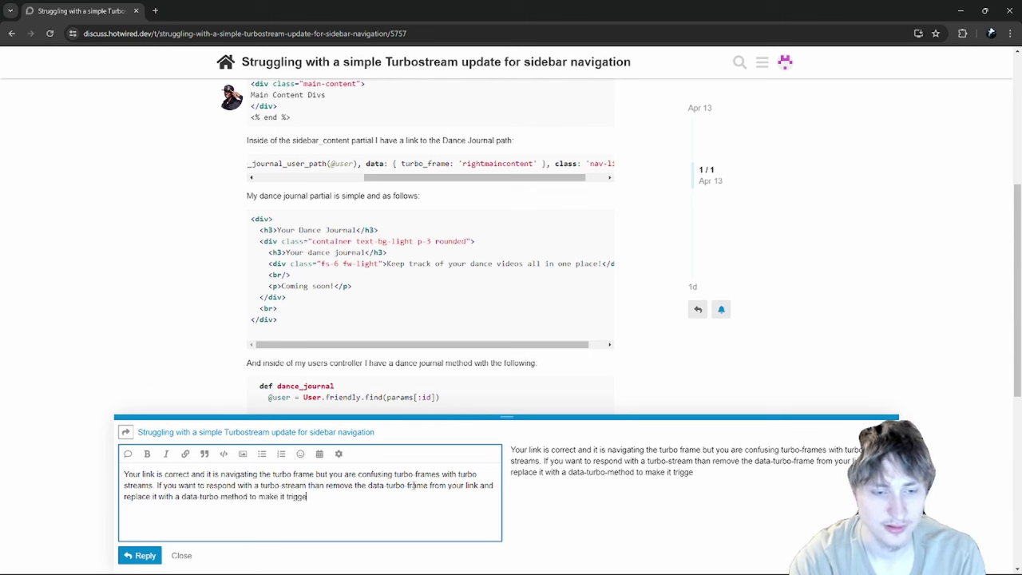
text(r a pot)
text(t request )
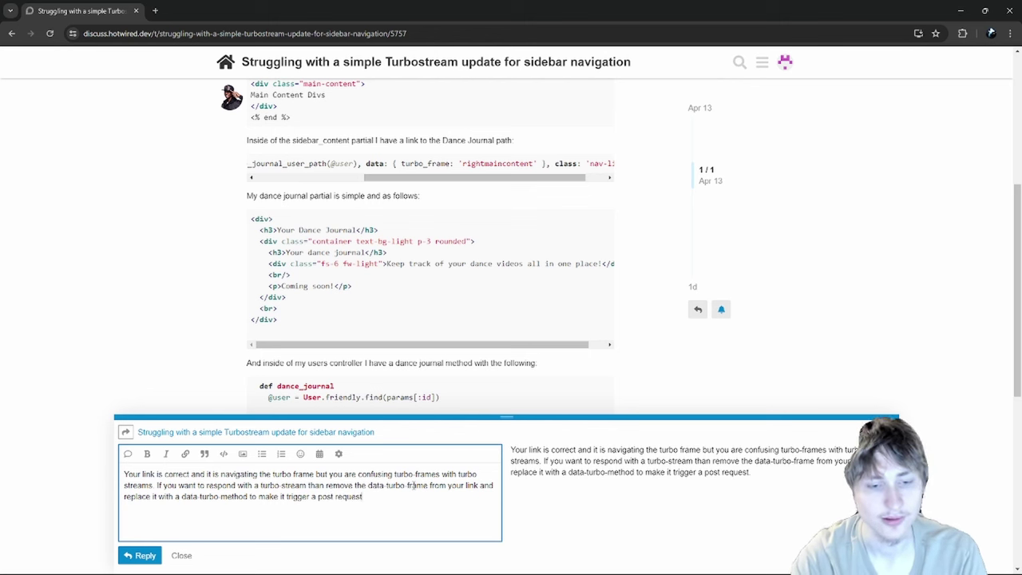
text(, and make sure you)
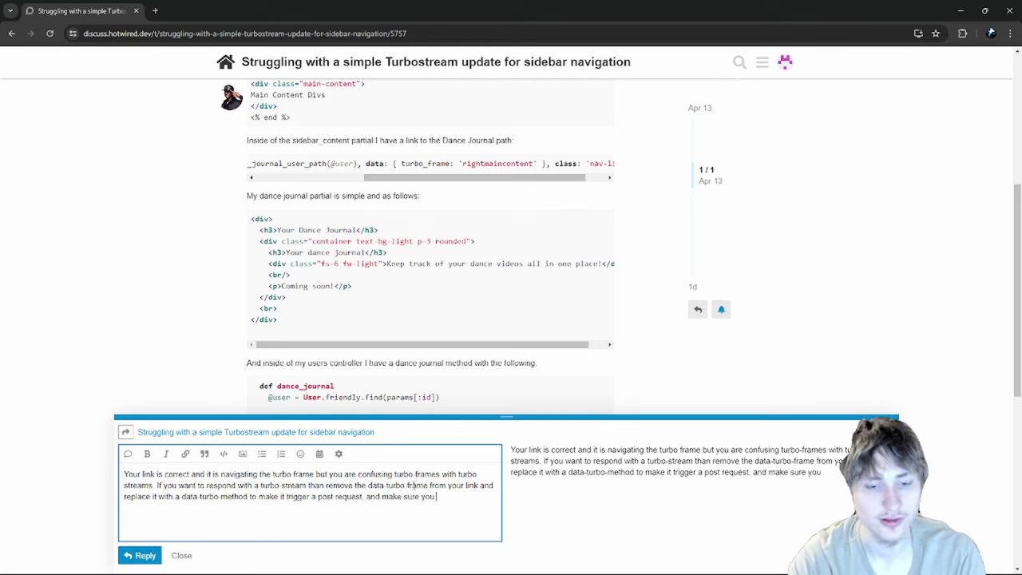
text(r ed)
key(BackSpace)
key(BackSpace)
text(dance_jour)
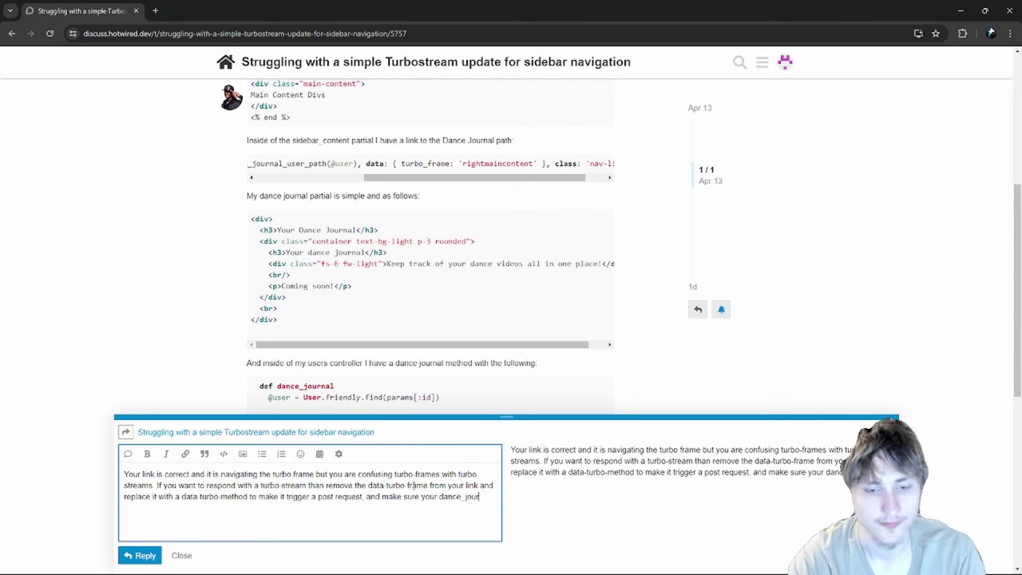
text(nal route is also)
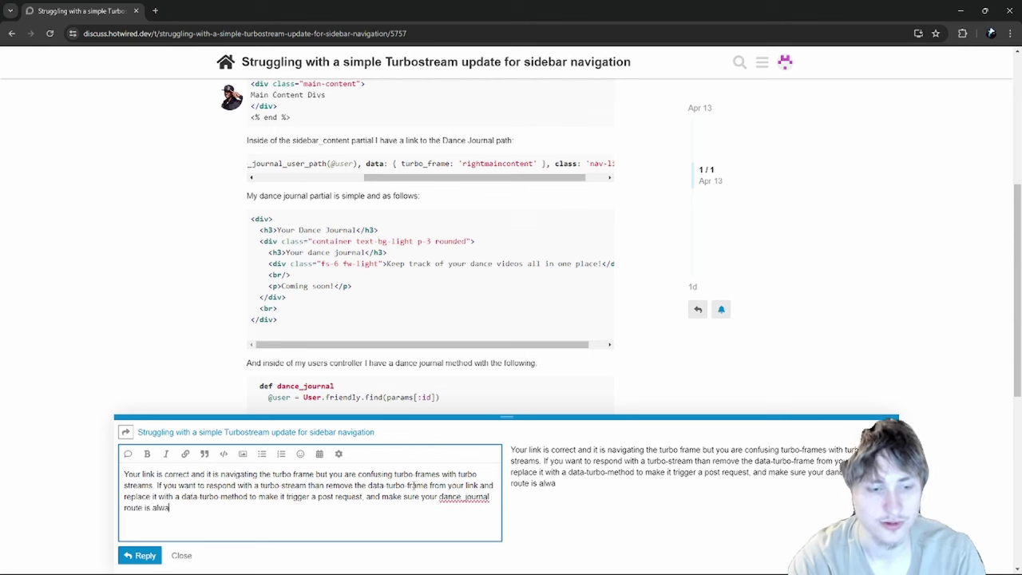
text( expecting)
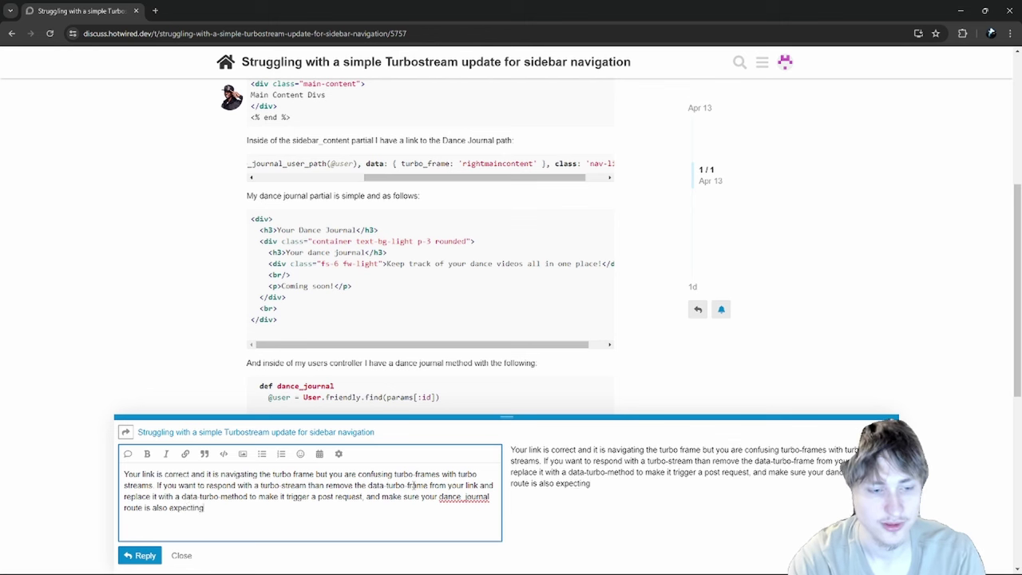
text( a post request)
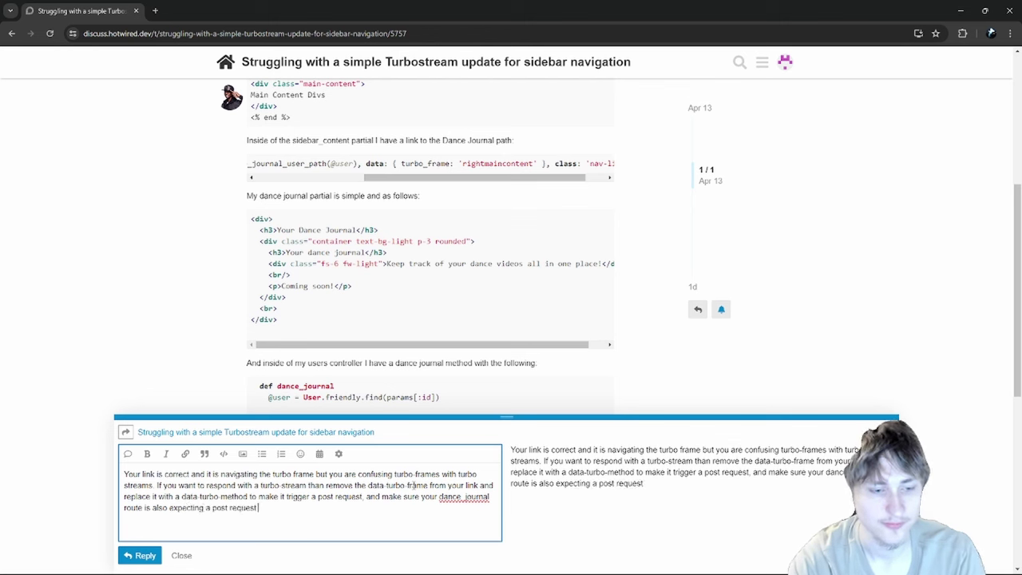
text( This  is one way)
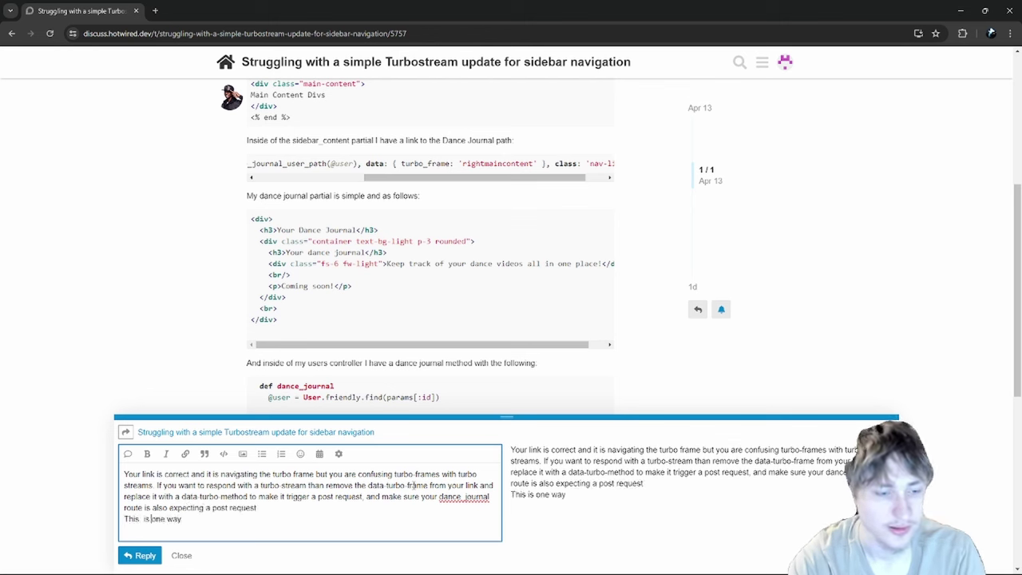
- Describe the alternative: plain turbo frames with a dance_journal.html.erb view containing a matching turbo-frame tag
key(BackSpace)
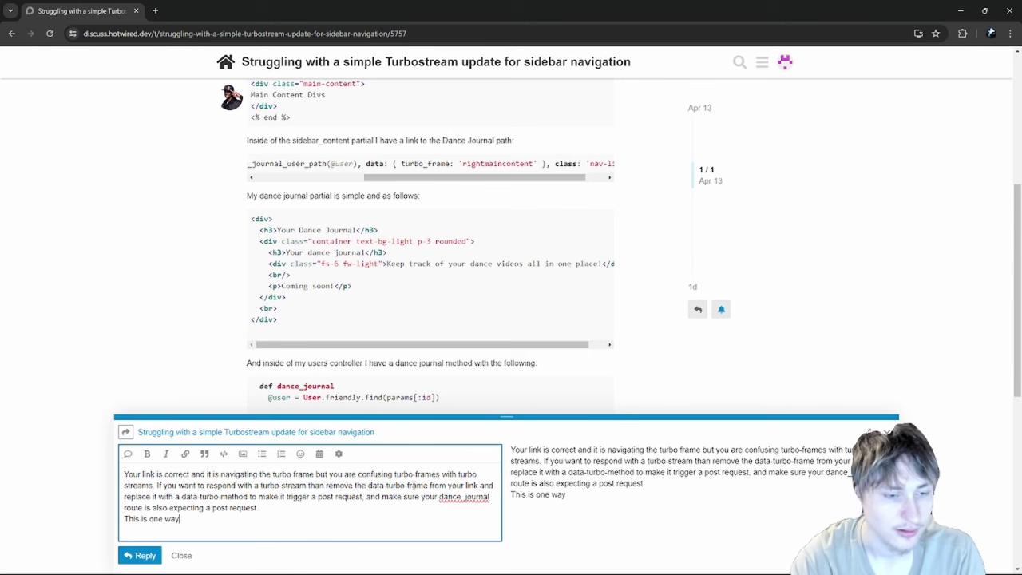
text(to fix your iss)
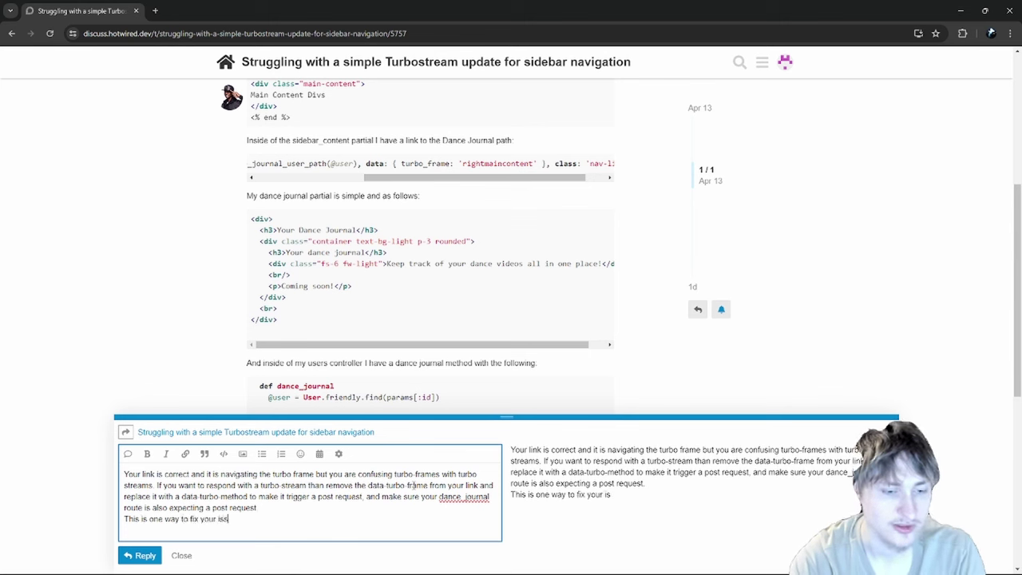
text(ue with th)
key(ctrl+shift+Left)
key(ctrl+shift+Left)
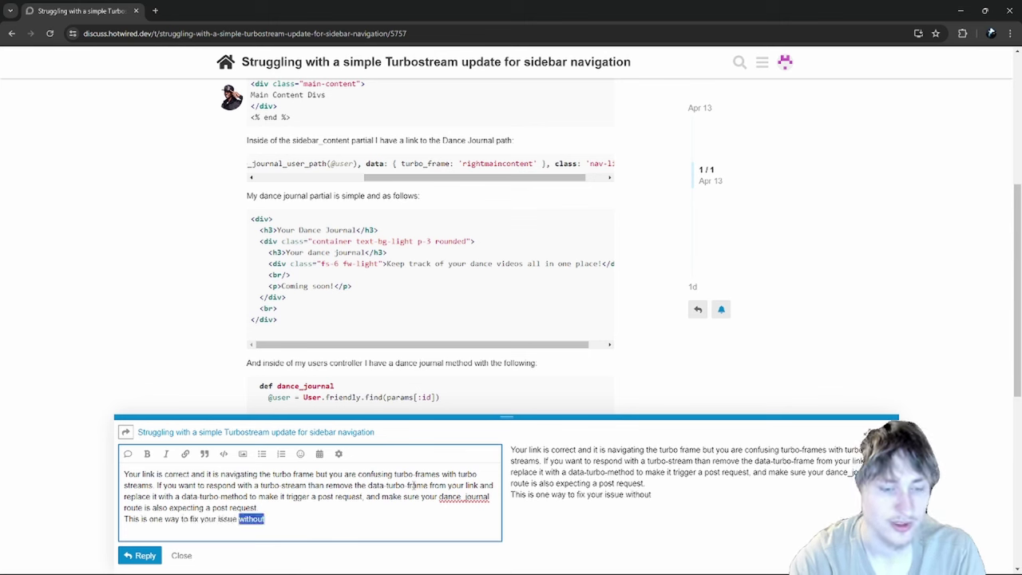
text(and leaving the curre)
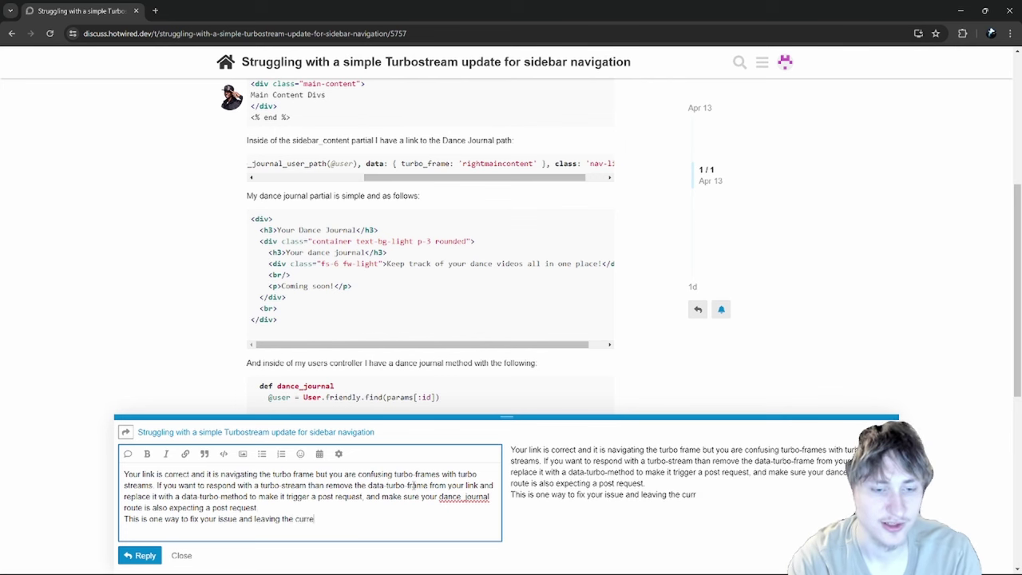
text(nt controller setup)
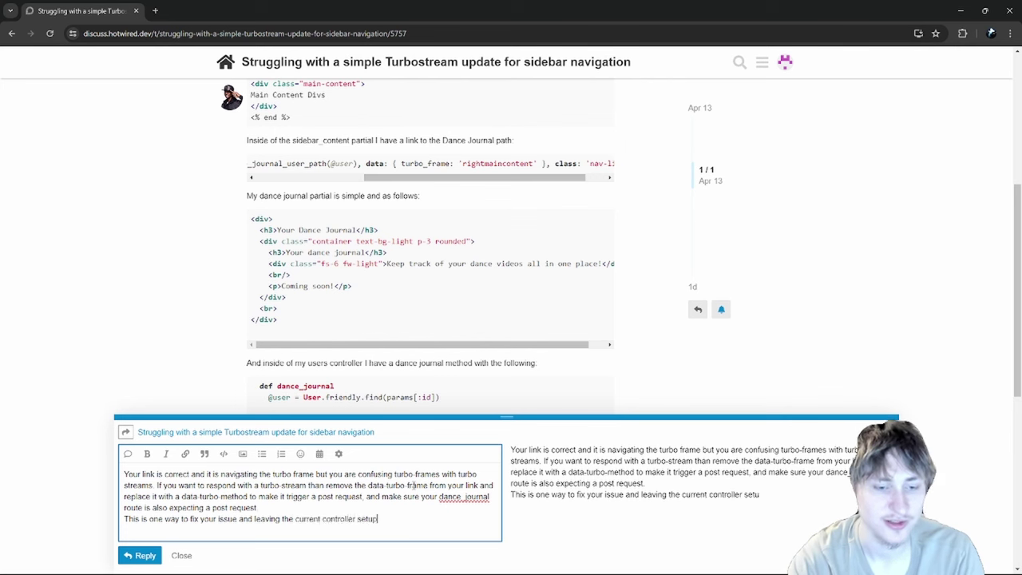
text(The)
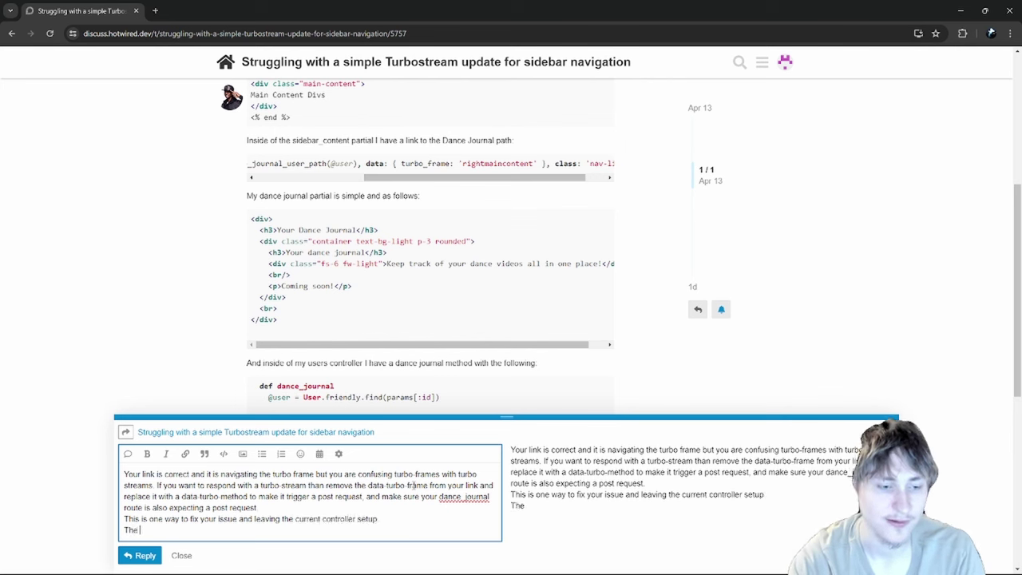
text( other way is to)
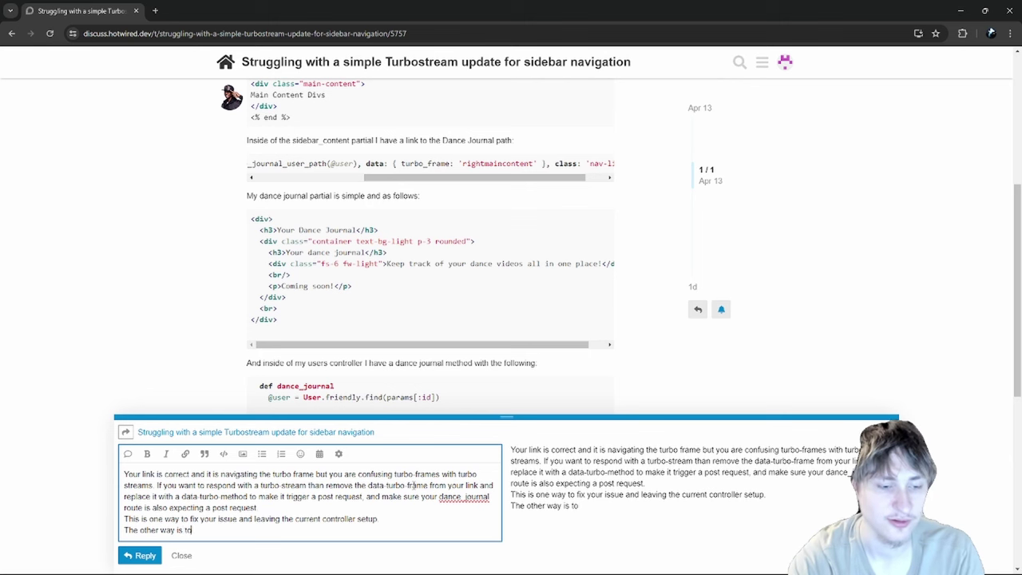
text( juyst)
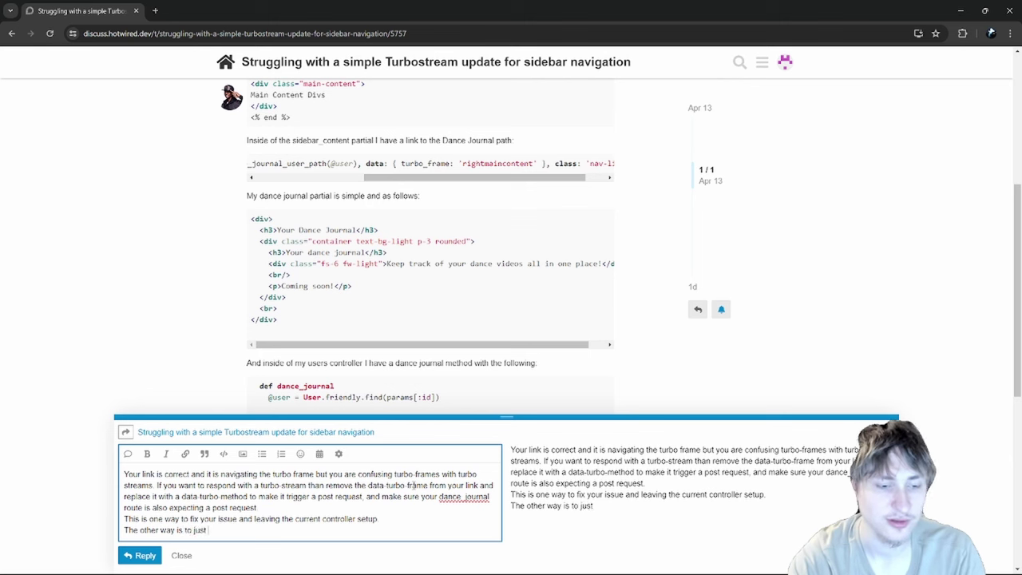
text( use turbo fra)
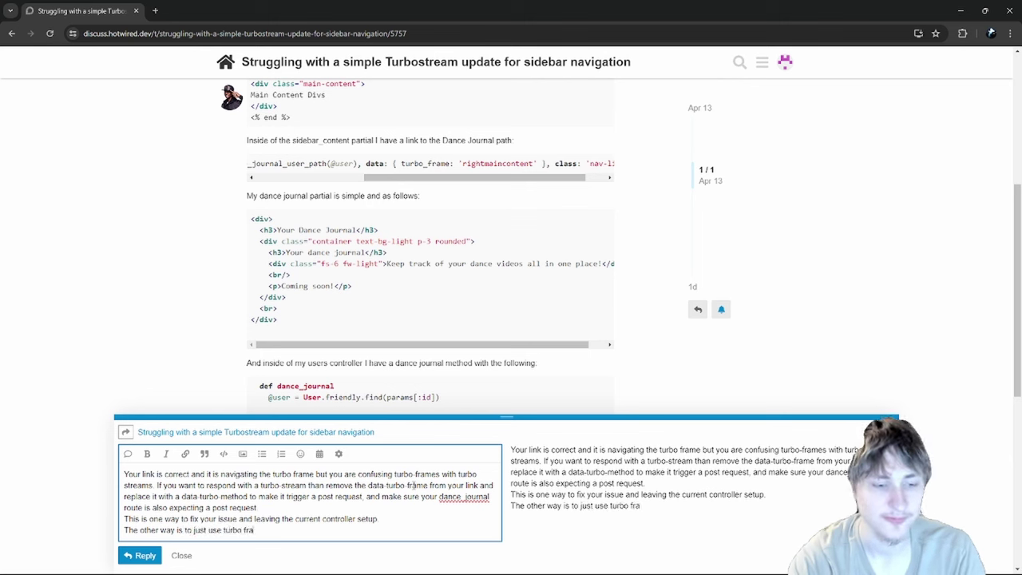
text(mes which would)
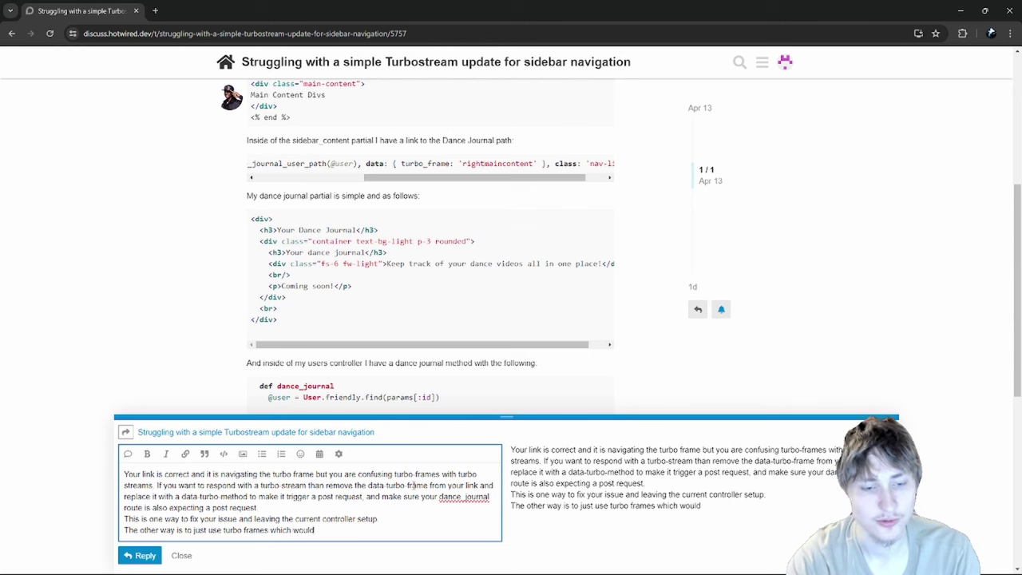
text( mean your df)
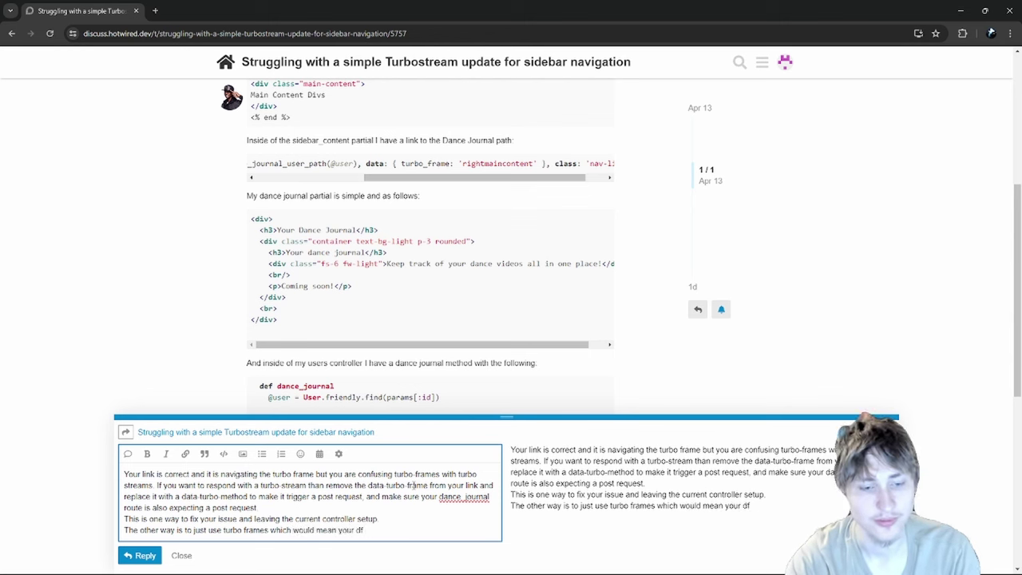
text(ancance)
key(BackSpace)
key(BackSpace)
key(BackSpace)
key(BackSpace)
key(BackSpace)
text(ance_)
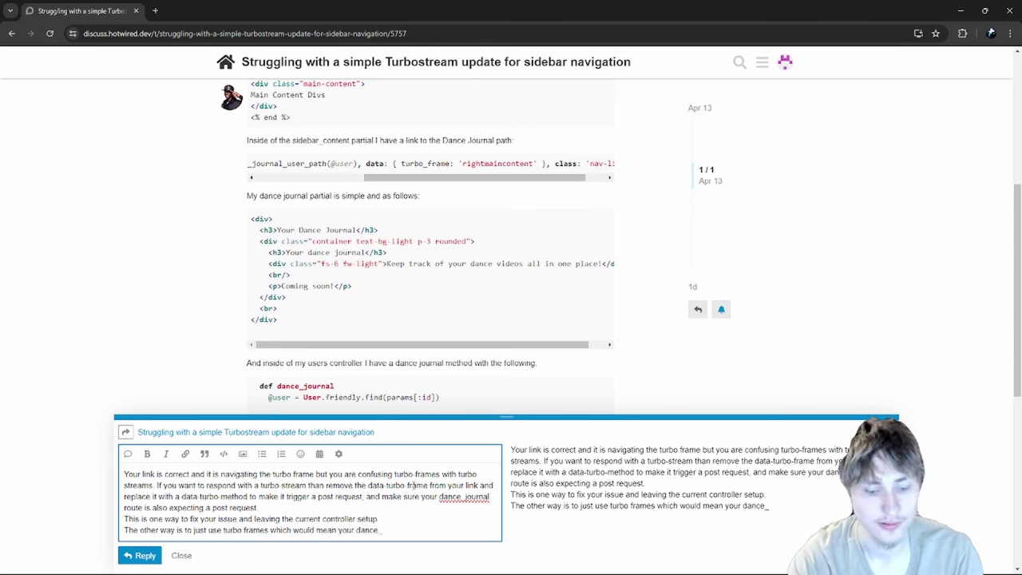
text(journal method m)
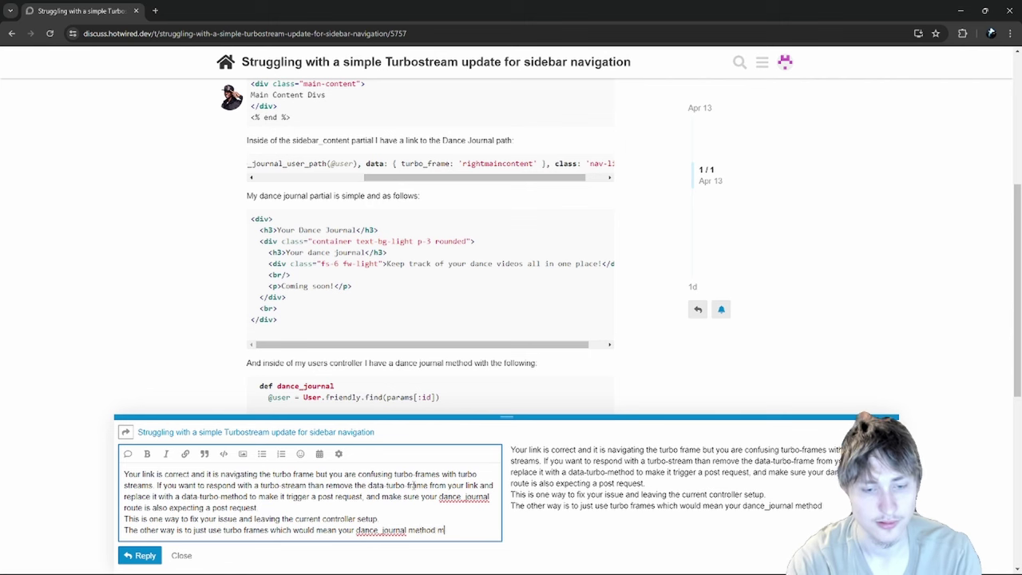
text(ust have )
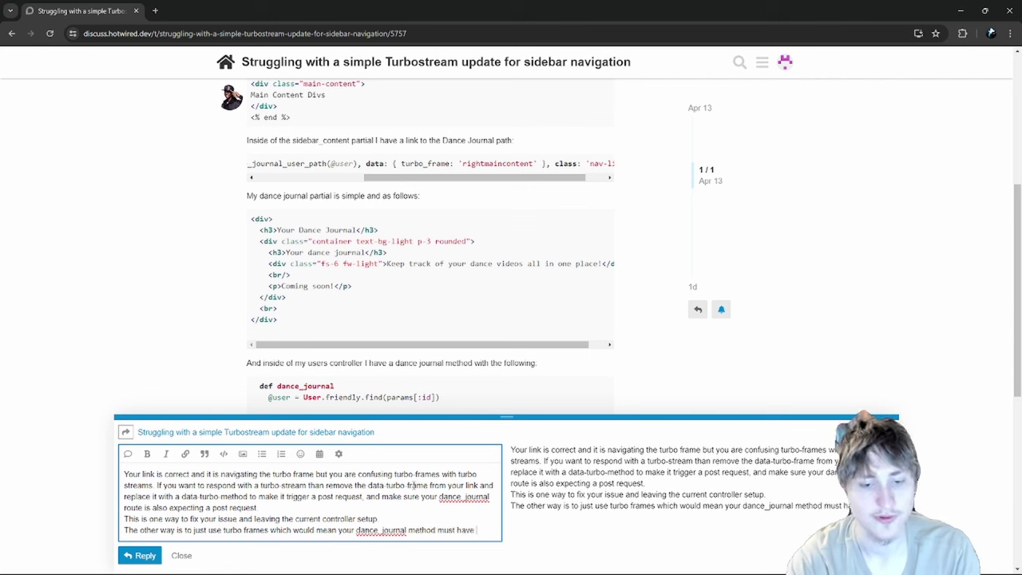
text(a matching view)
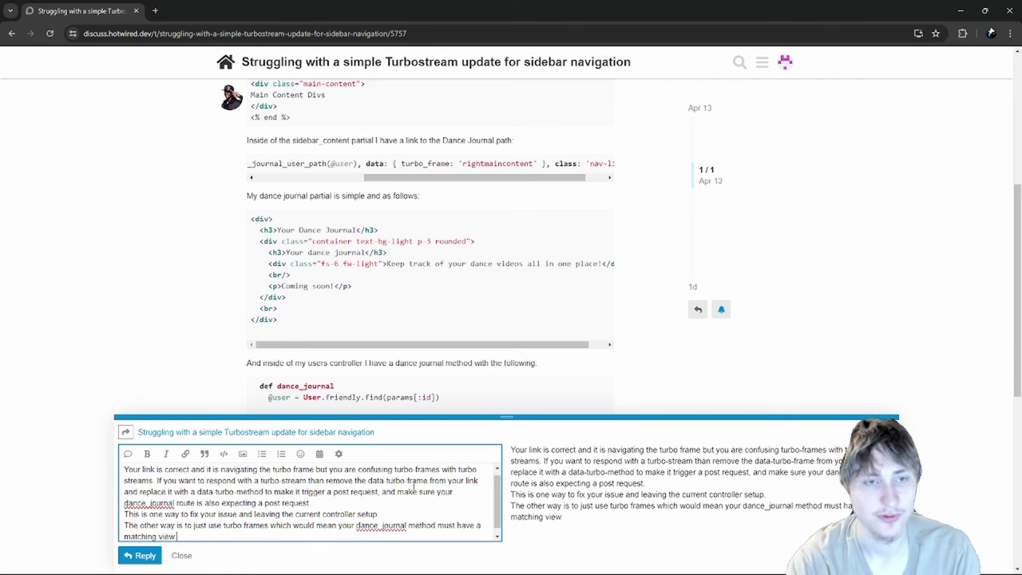
text( dance_jouu)
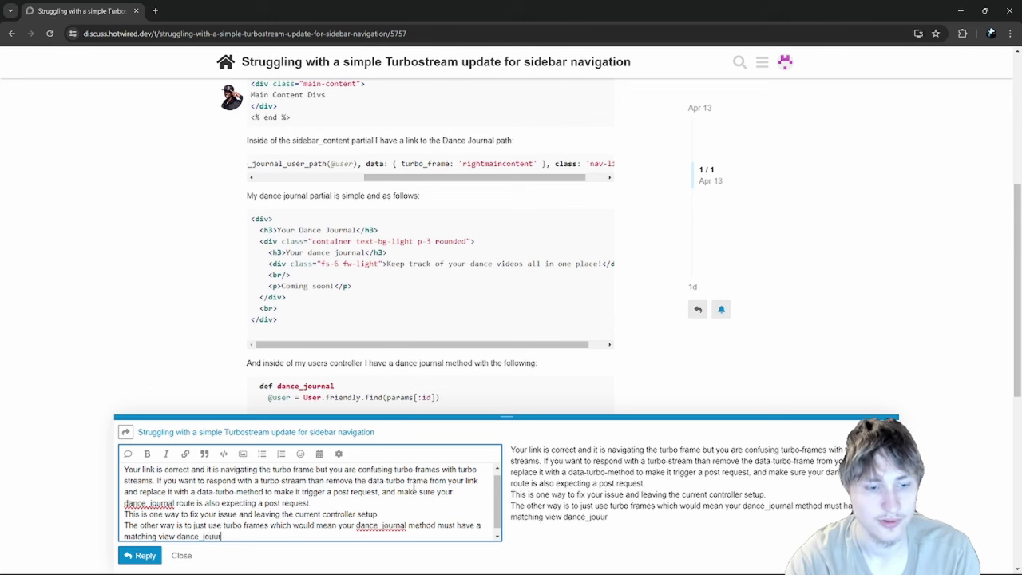
text(rnal.h)
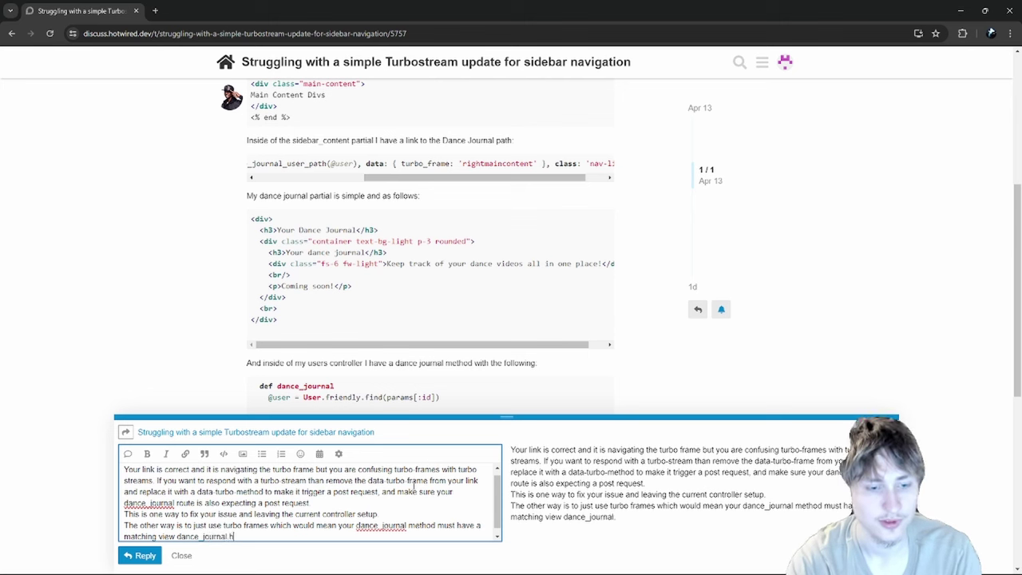
text(tml.ebr)
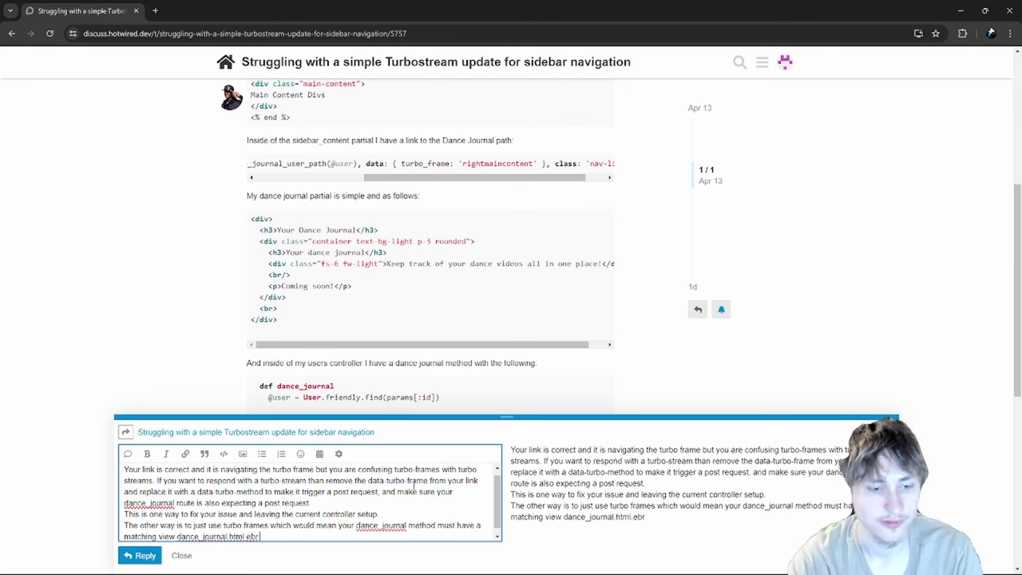
key(BackSpace)
key(BackSpace)
text(rb and insi)
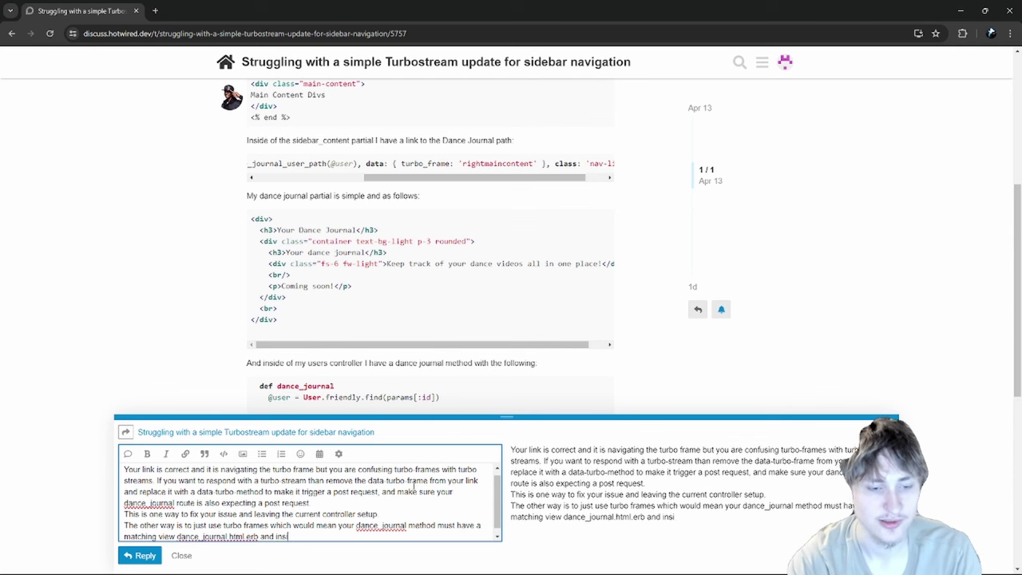
text(de of the view you w)
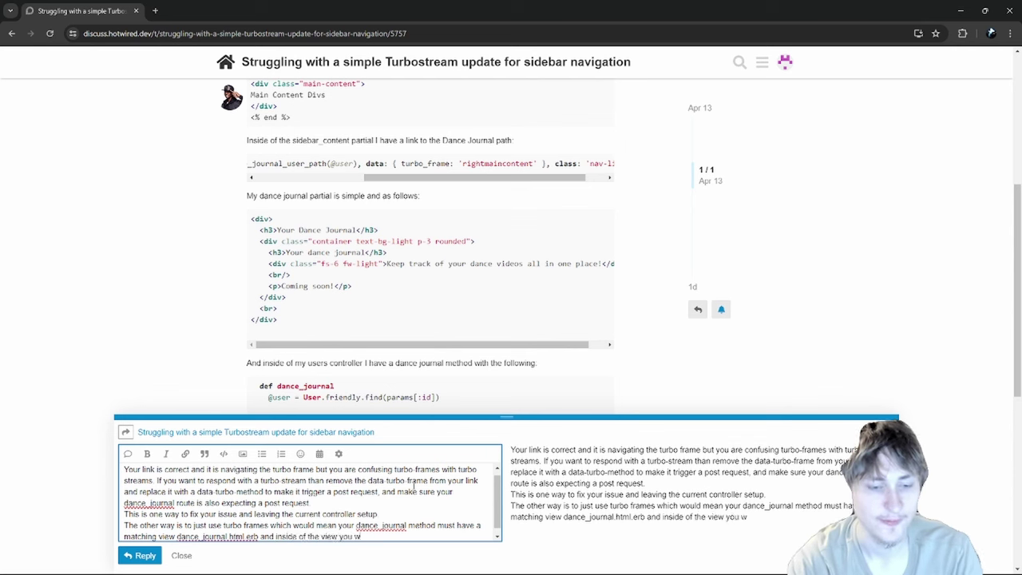
text(ould add a matchin)
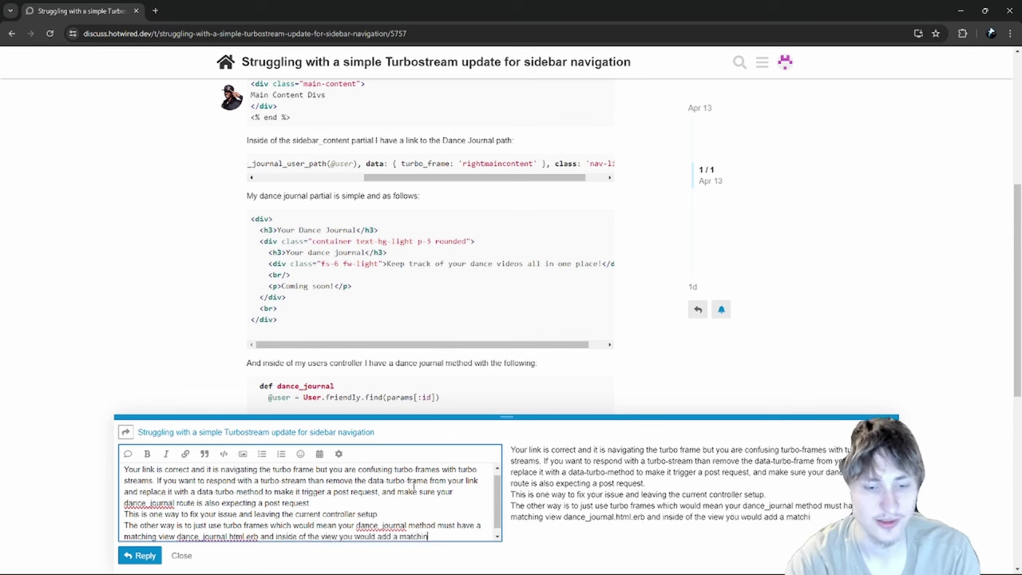
text(g turbo-frame tag)
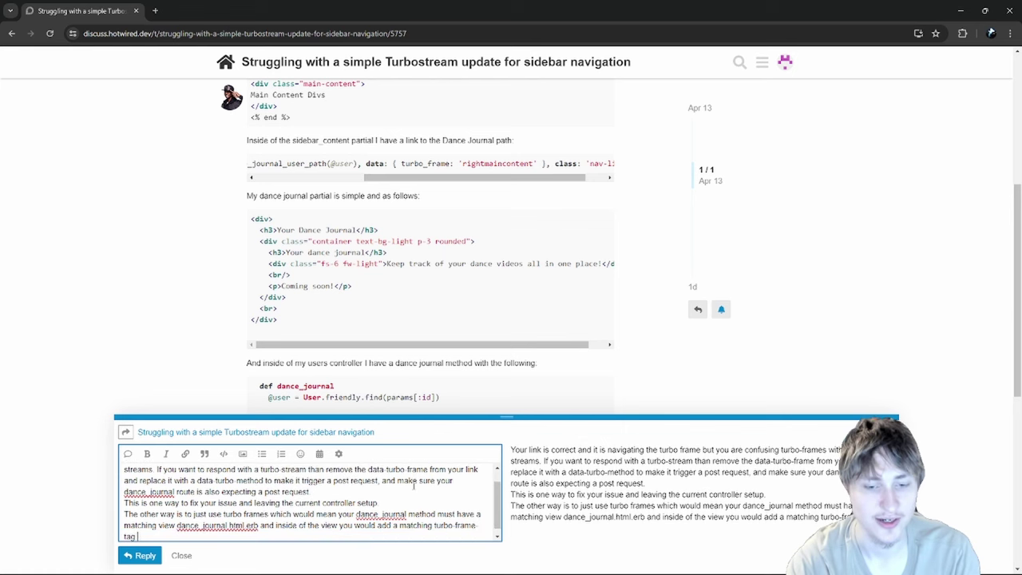
- Copy the question's <%= turbo_frame_tag 'rightmaincontent' do %> line from the post's code
scroll(409, 318, up, 4)
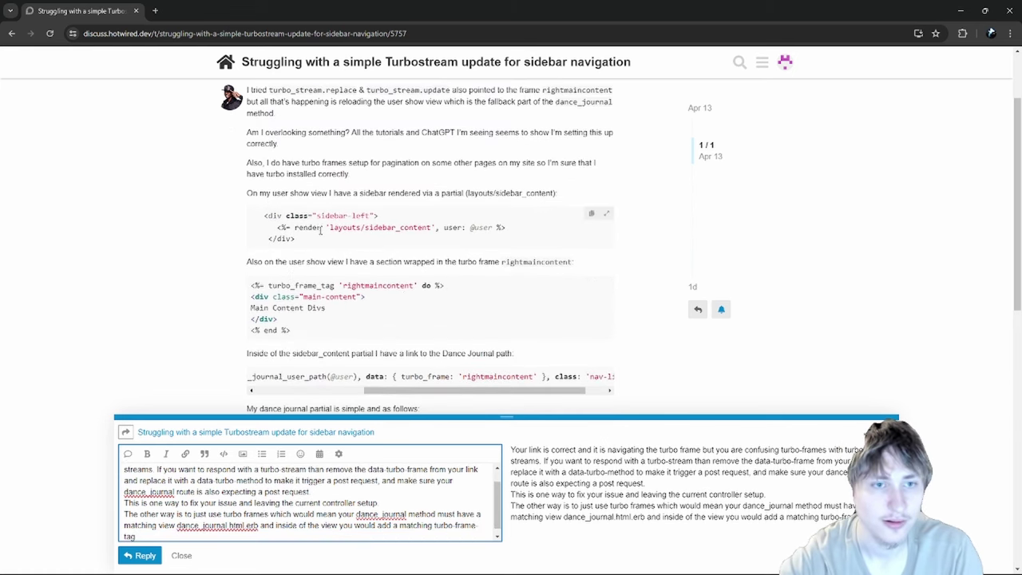
scroll(405, 374, down, 3)
scroll(405, 374, down, 3)
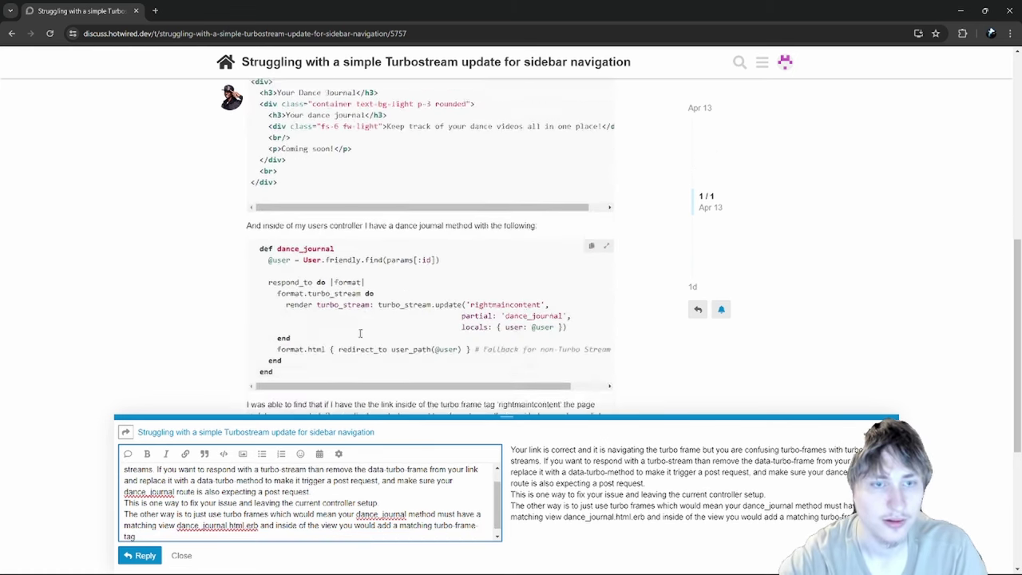
scroll(360, 335, up, 5)
scroll(361, 335, down, 3)
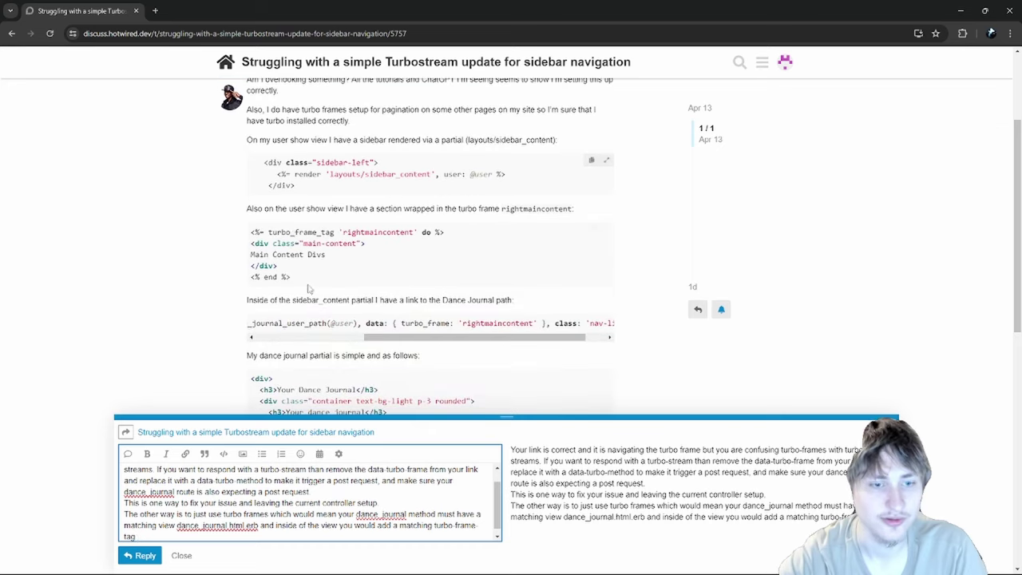
triple_click(256, 232)
key(ctrl+c)
scroll(239, 359, down, 2)
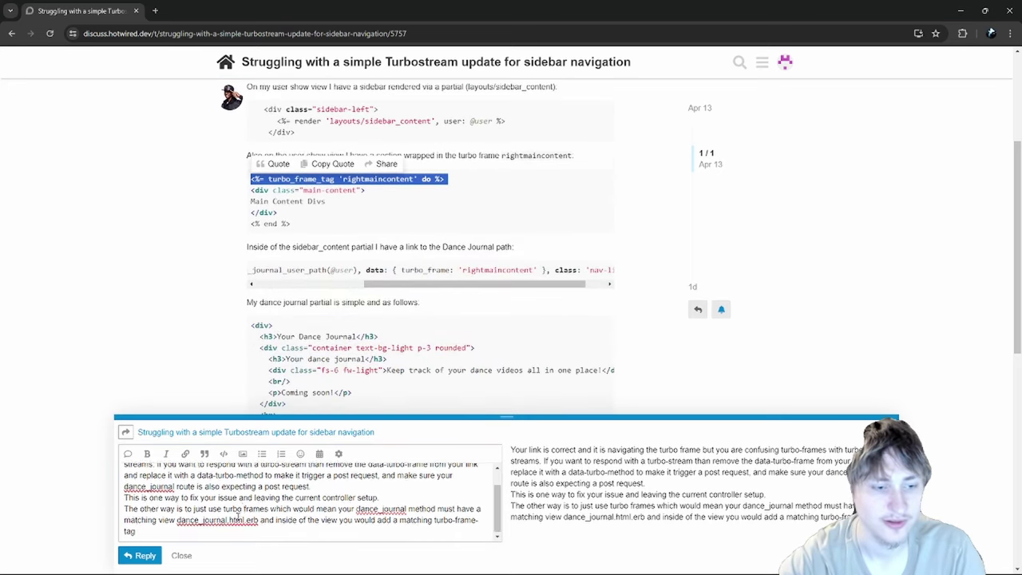
click(227, 532)
- Add a code block holding the turbo_frame_tag line, a blank line, and <% end %>
key(Return)
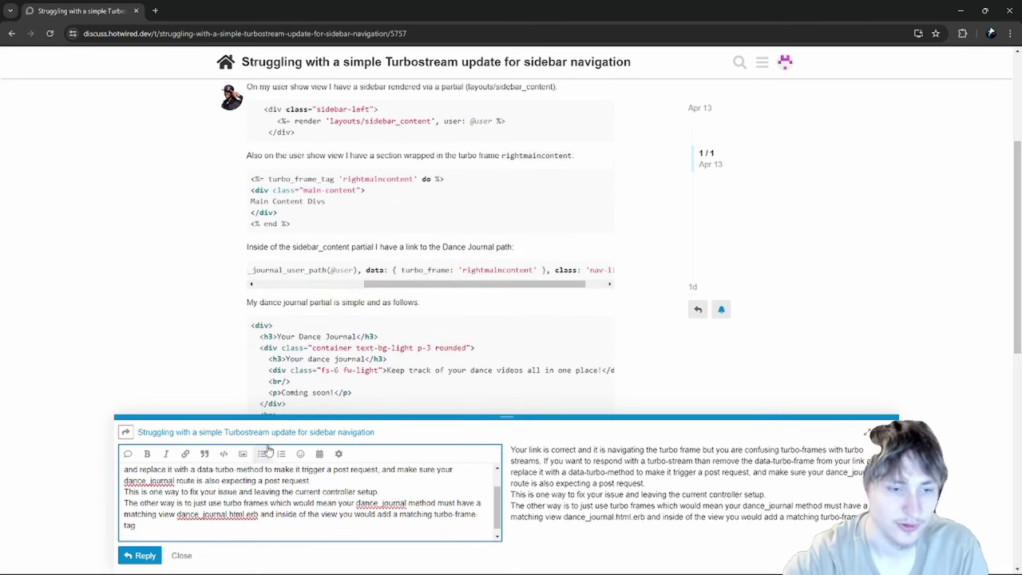
click(224, 454)
key(ctrl+v)
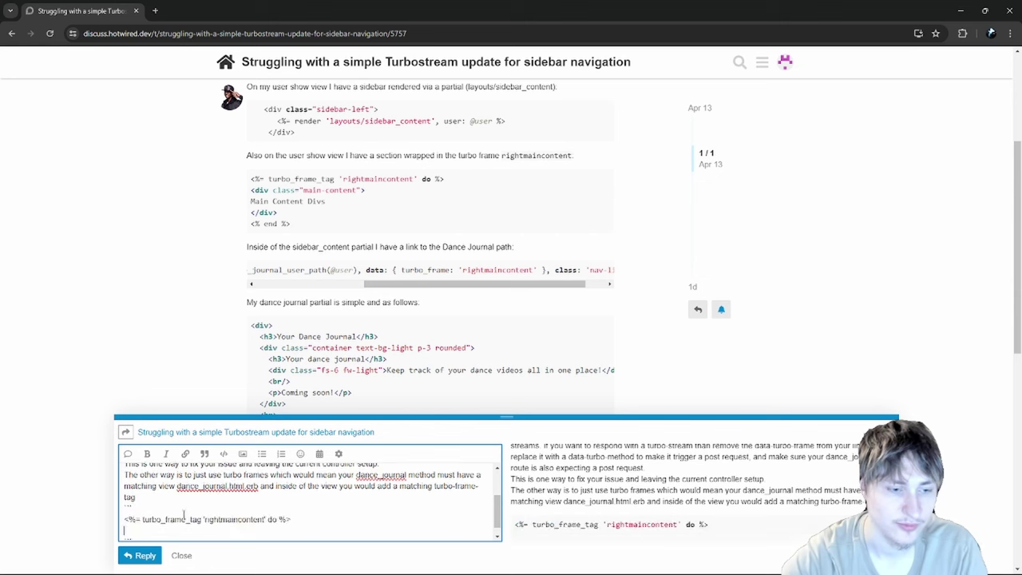
key(Return)
text(<% end )
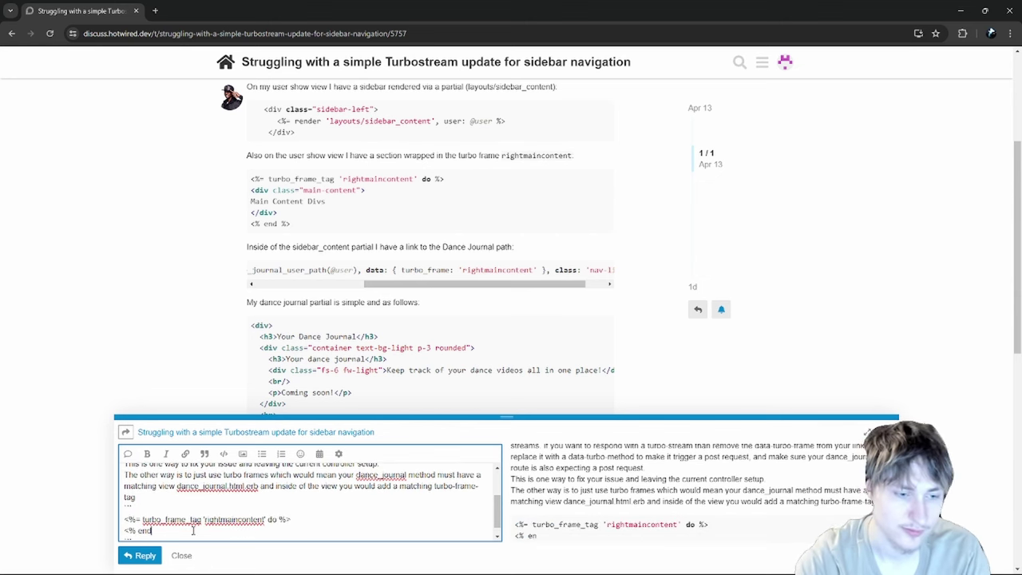
text(%>)
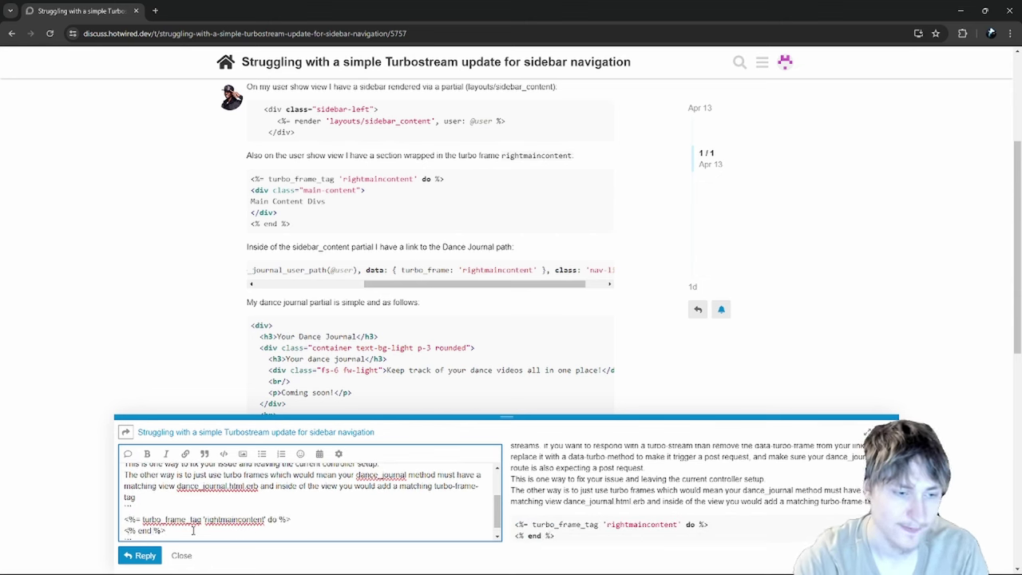
key(Home)
key(Return)
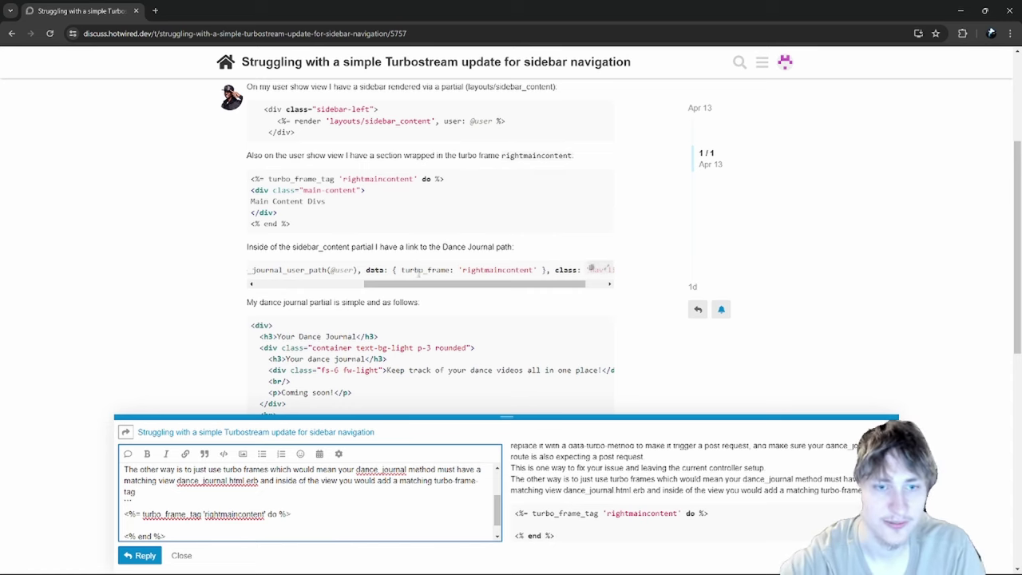
scroll(382, 319, down, 4)
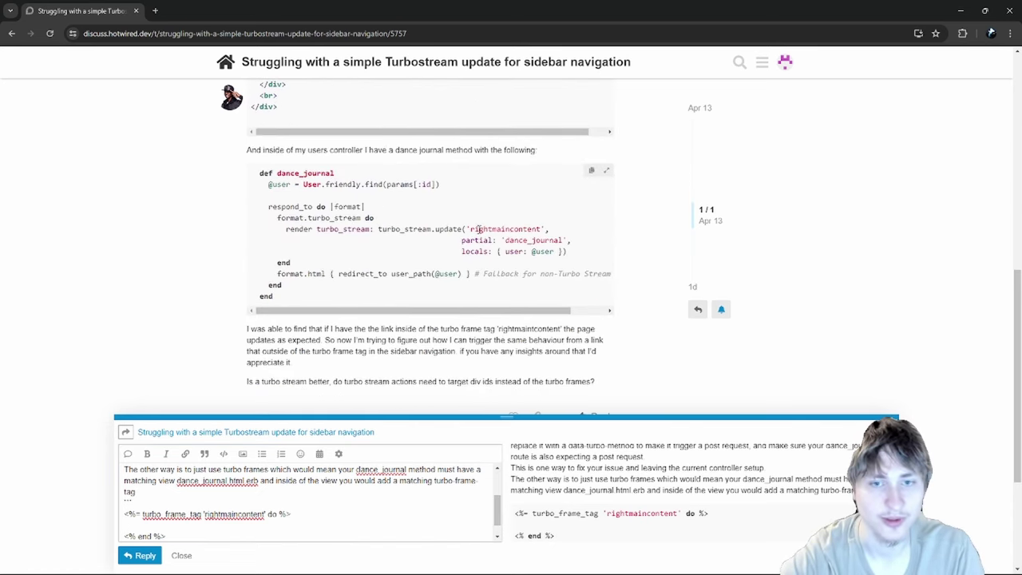
drag(470, 229, 553, 238)
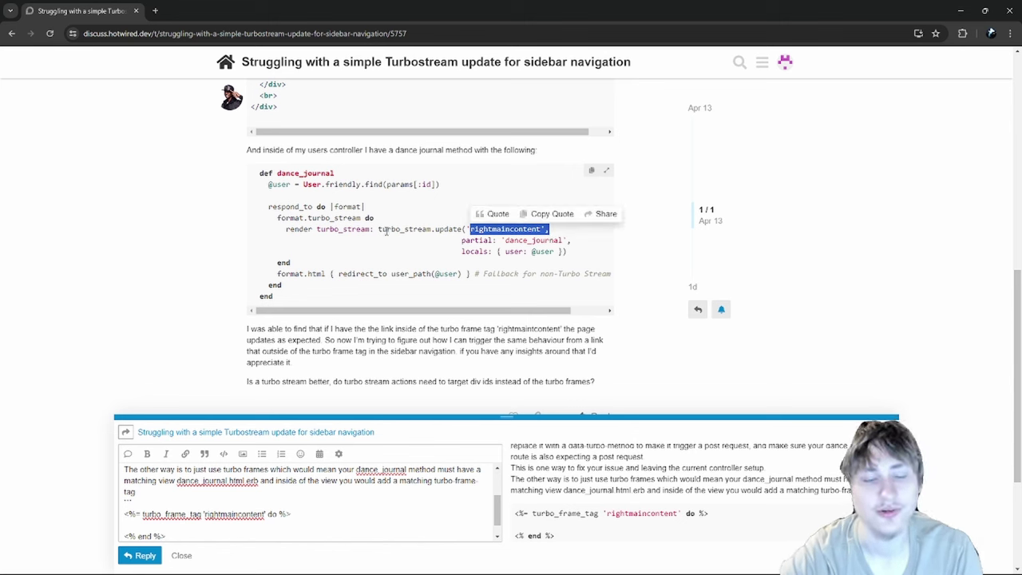
drag(378, 230, 496, 230)
double_click(502, 229)
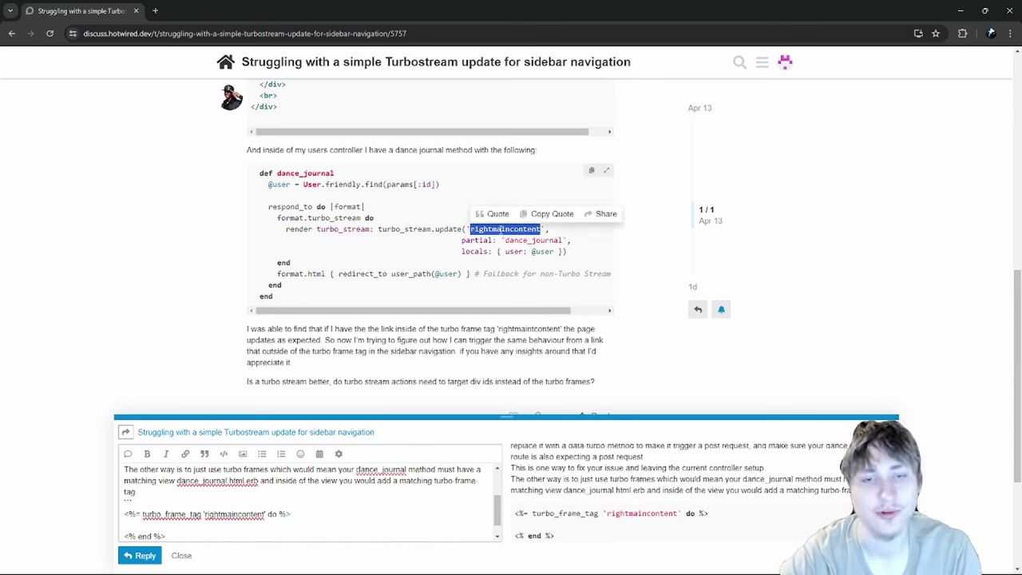
double_click(534, 241)
key(ctrl+c)
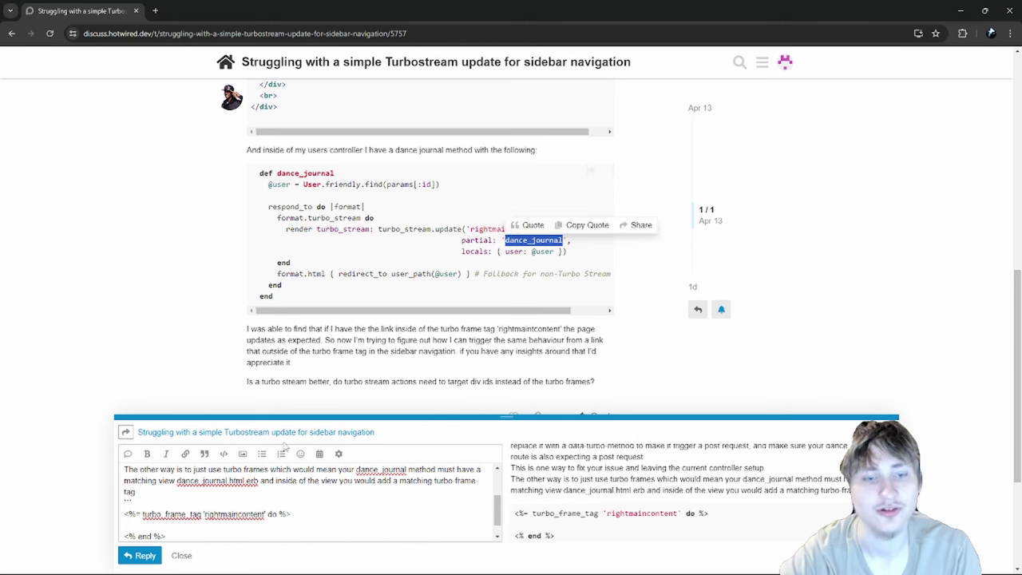
click(187, 528)
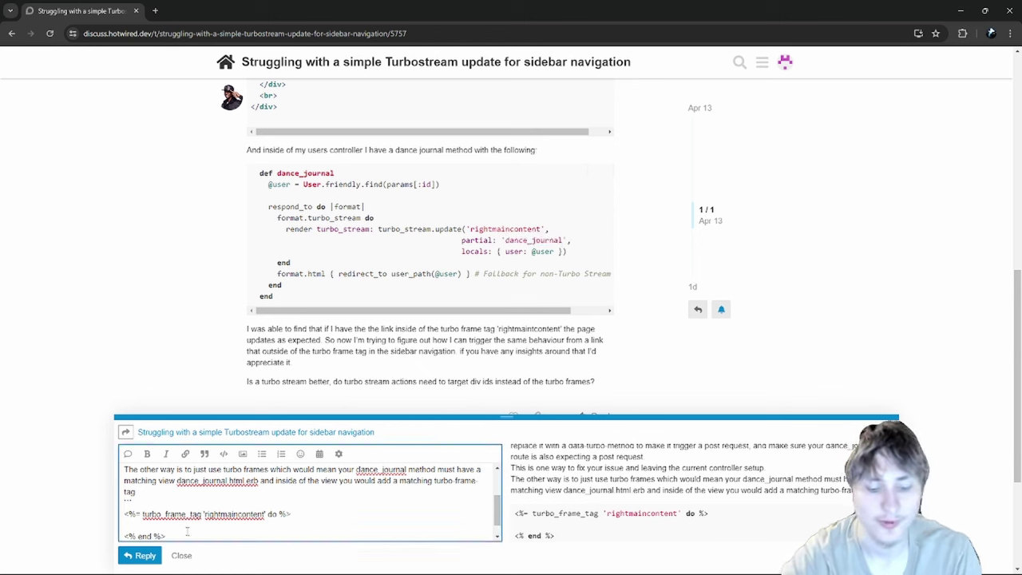
text(<%= %>)
key(Left)
key(Left)
text(render "")
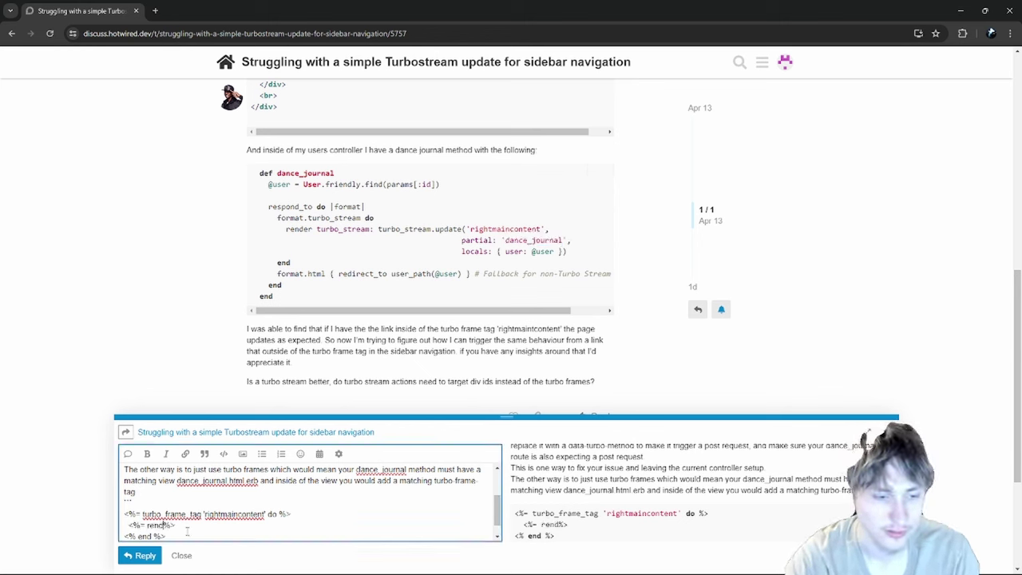
key(ctrl+v)
key(Right)
text(, user: )
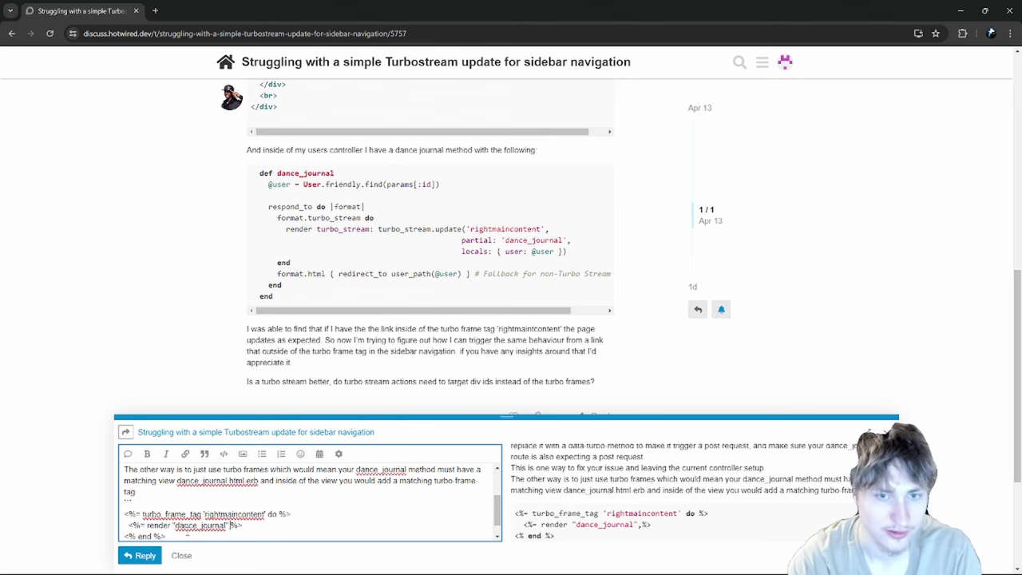
text(@user)
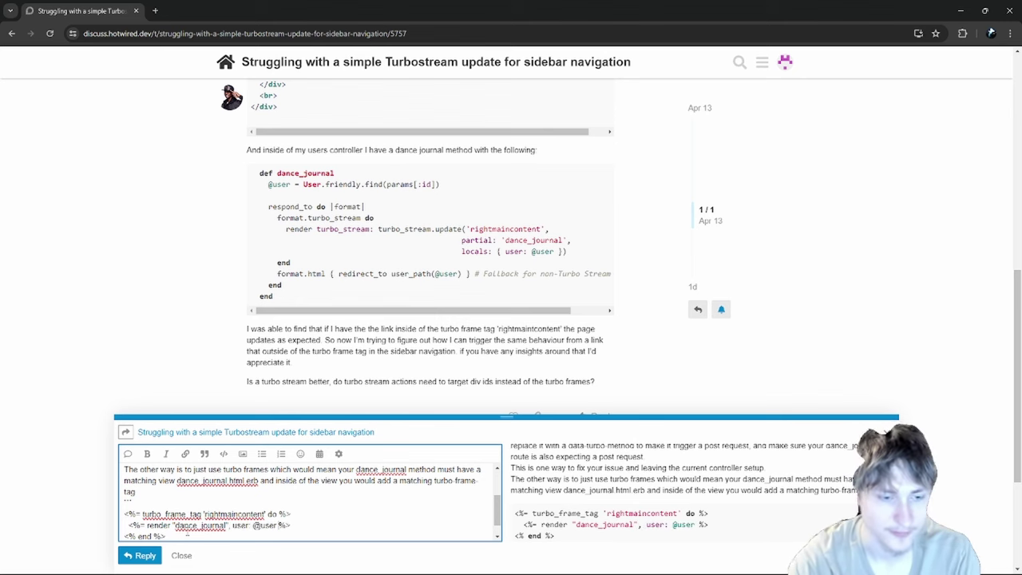
click(140, 556)
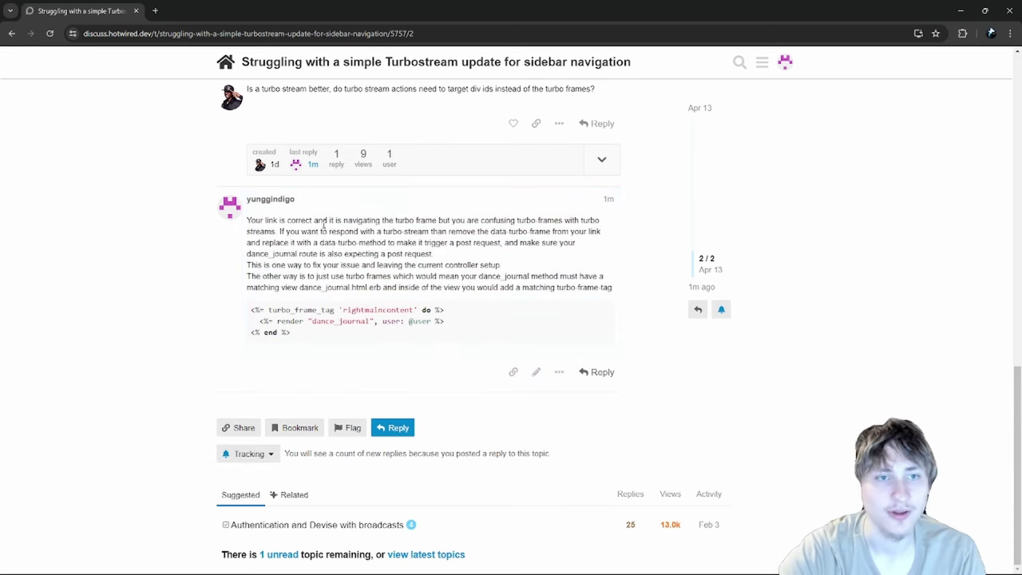
- Like the original Turbostream sidebar navigation question
scroll(515, 256, up, 20)
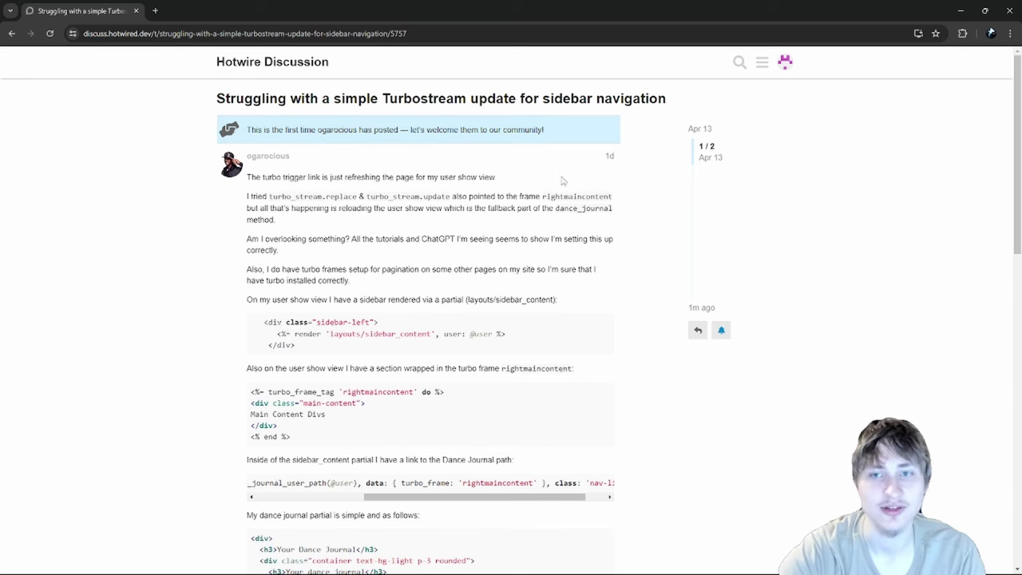
scroll(468, 276, down, 5)
scroll(468, 276, down, 3)
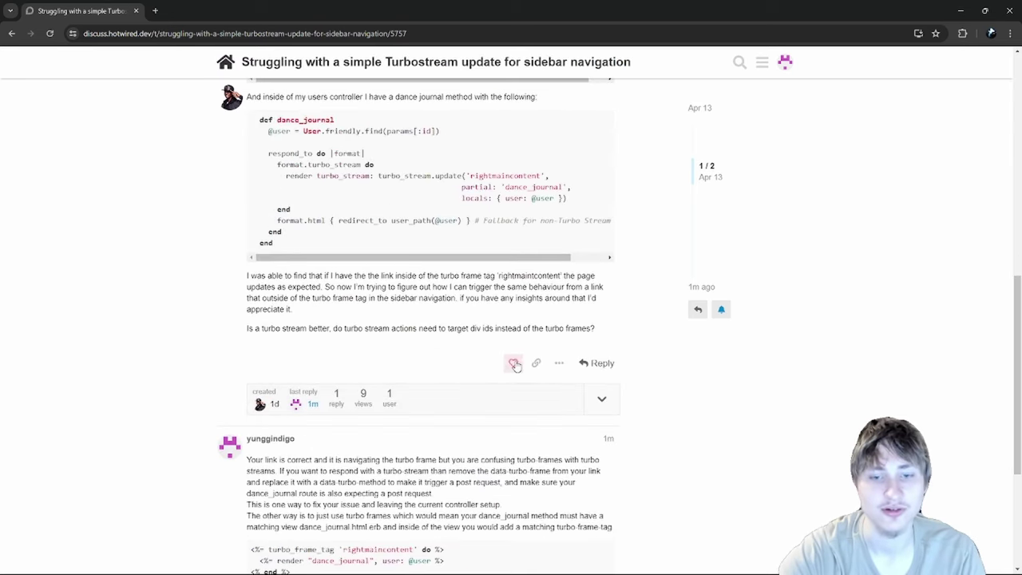
click(513, 363)
- Edit the posted reply to link 'data-turbo-method', opening a new tab to find its docs
scroll(421, 392, down, 3)
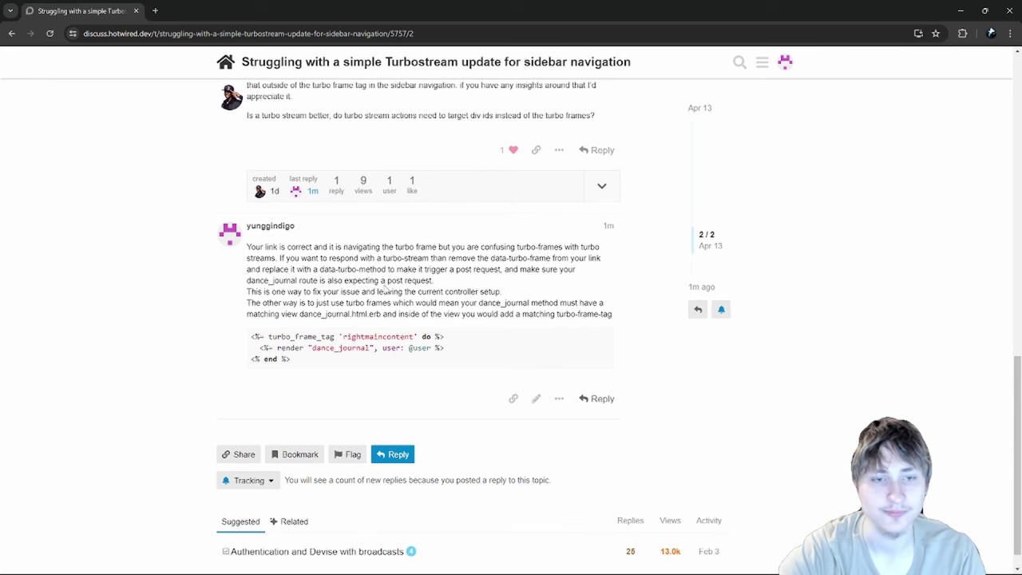
click(536, 399)
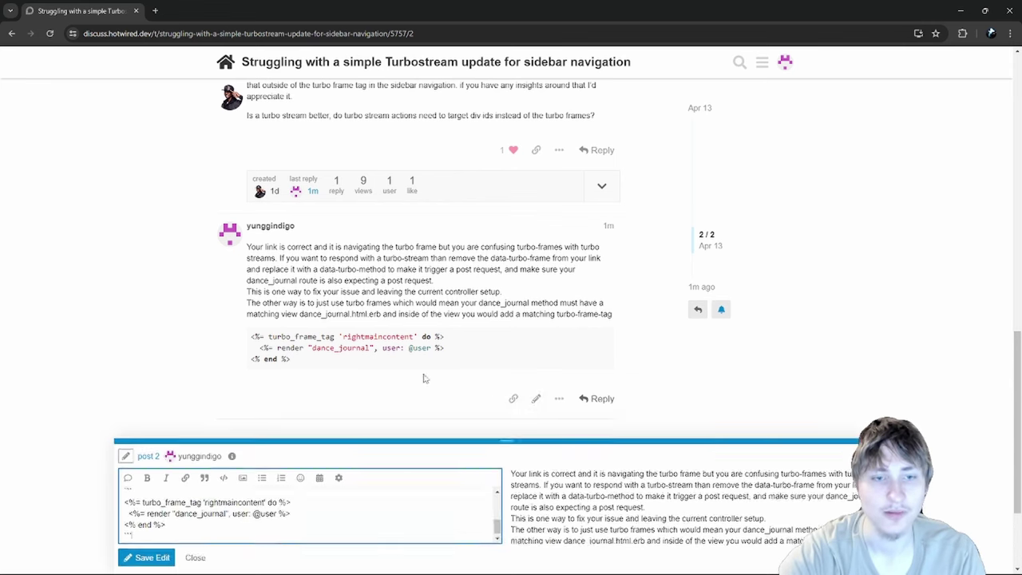
scroll(303, 421, up, 2)
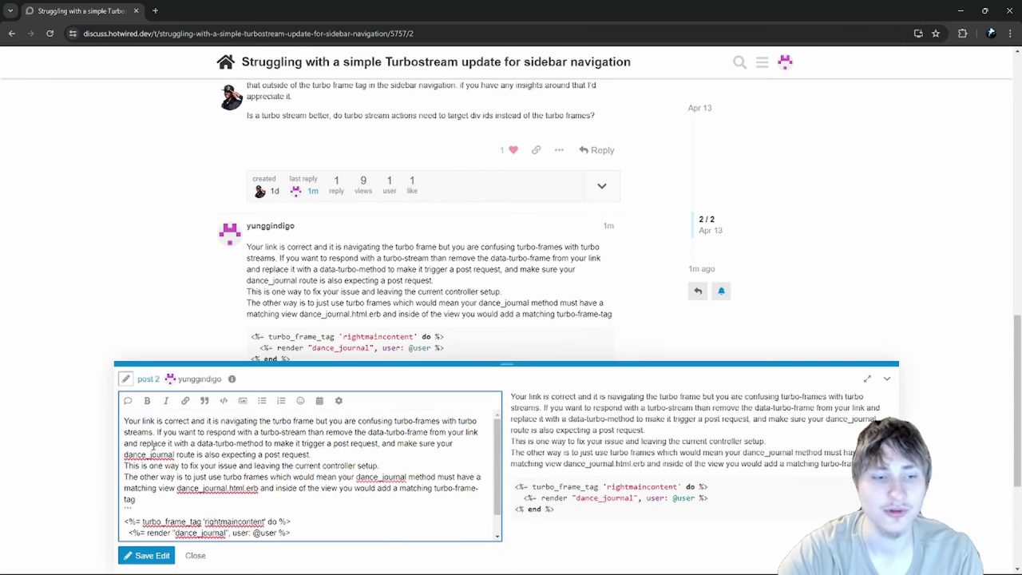
drag(126, 421, 222, 433)
click(308, 432)
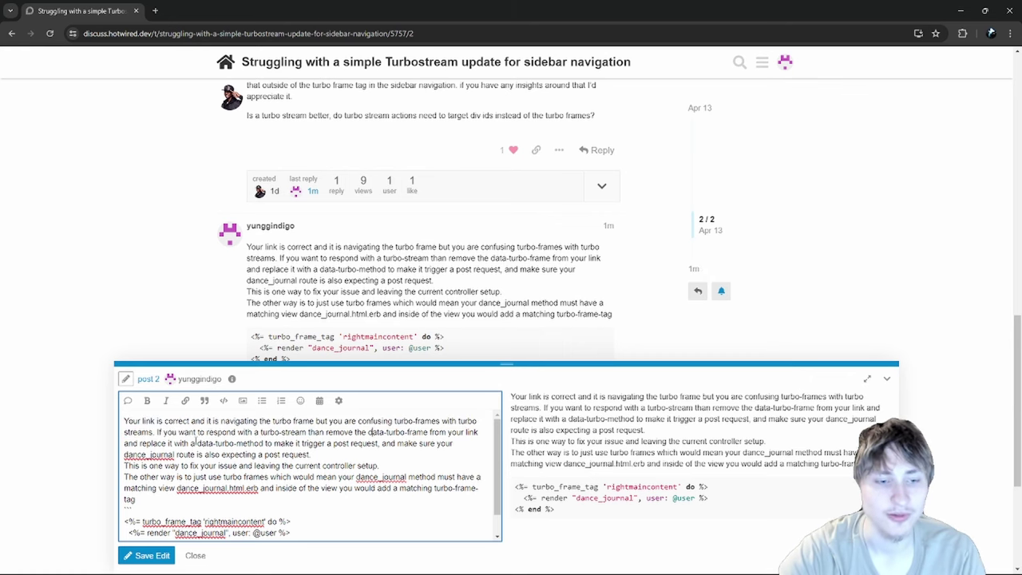
drag(197, 443, 264, 444)
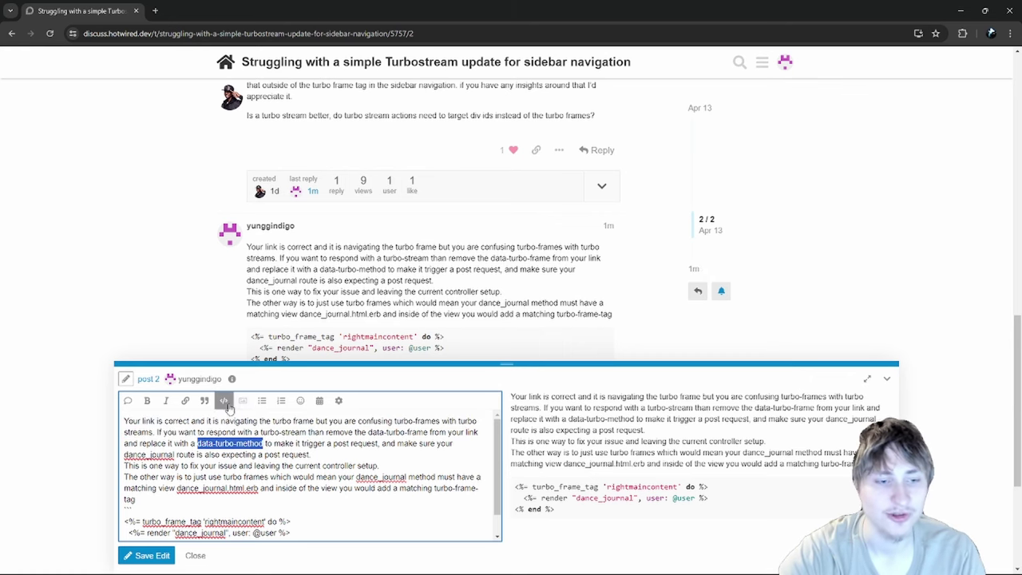
click(185, 400)
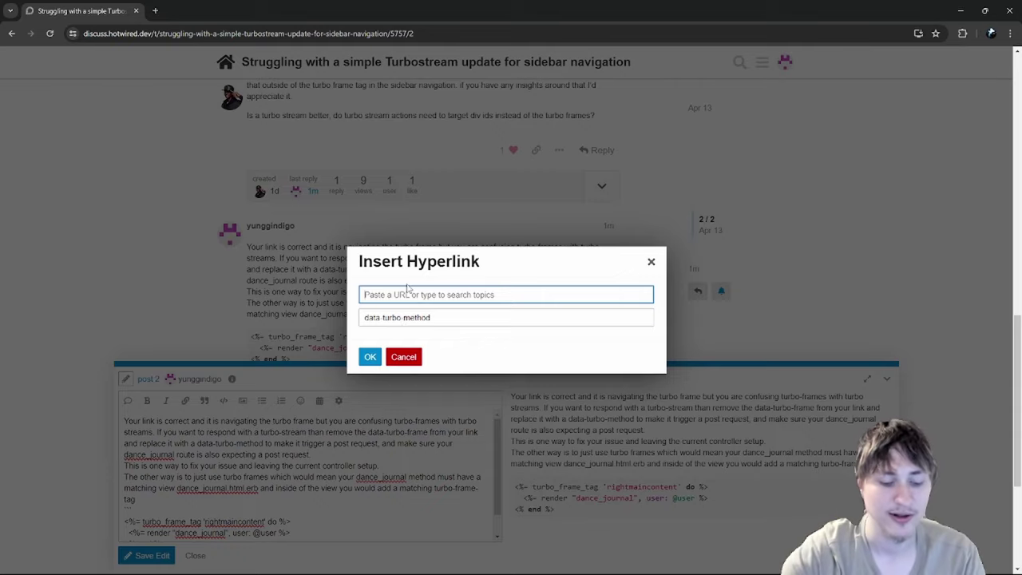
key(ctrl+t)
- Search Google for 'data-turbo-method hotwire' and open the Turbo Reference: Attributes page
text(data-tur)
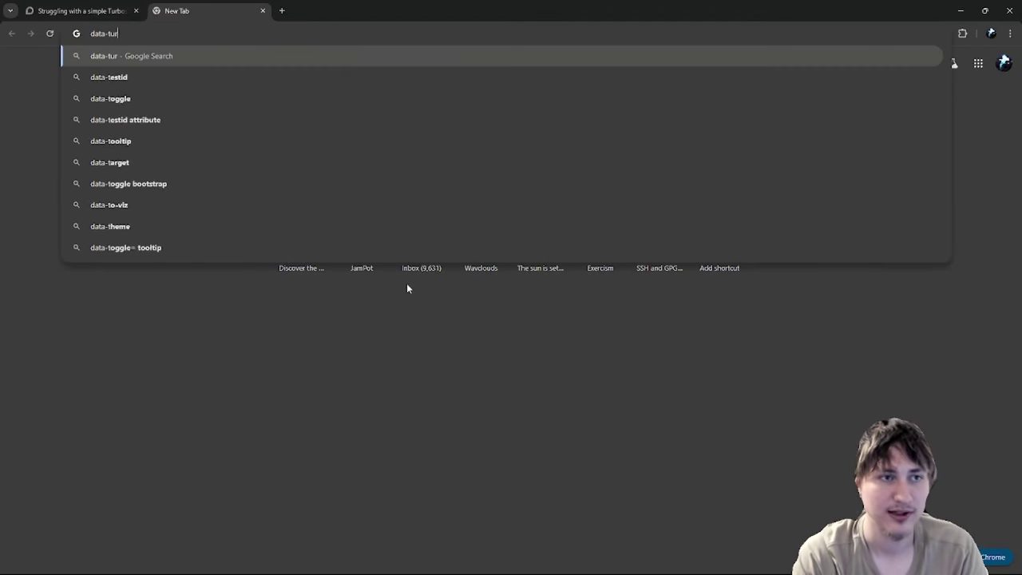
text(bo-method hotwire)
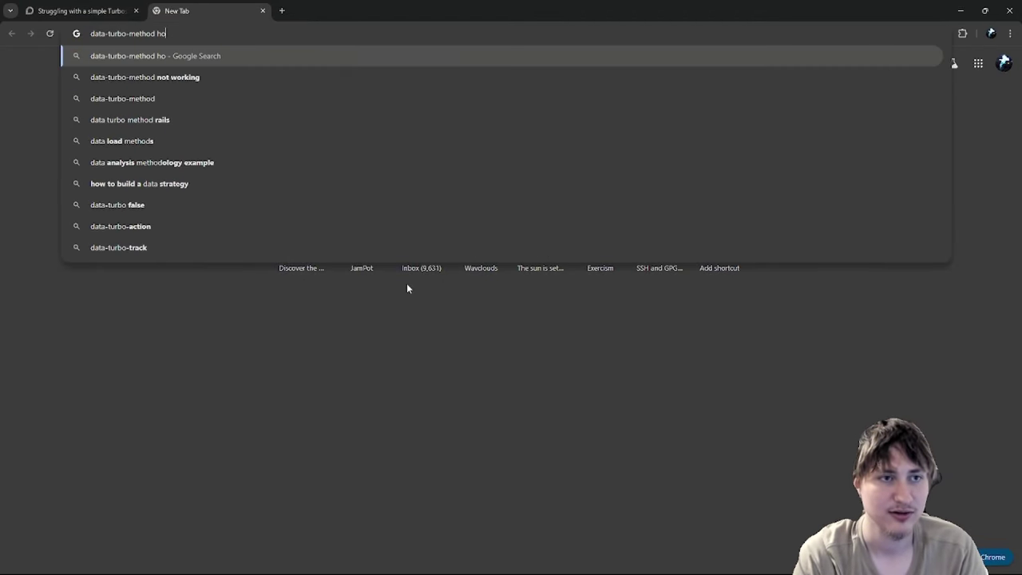
key(Return)
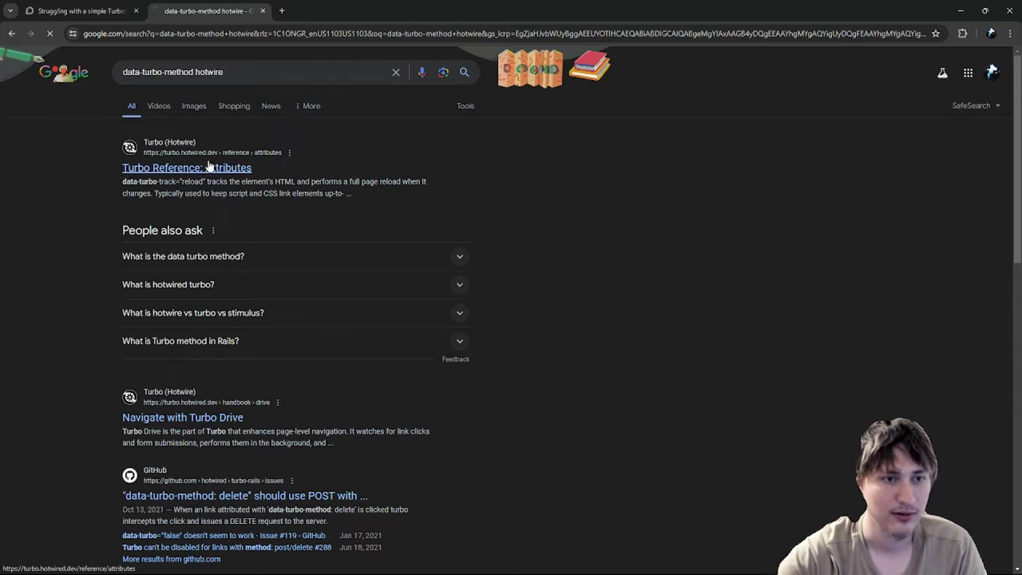
click(212, 166)
scroll(386, 206, down, 2)
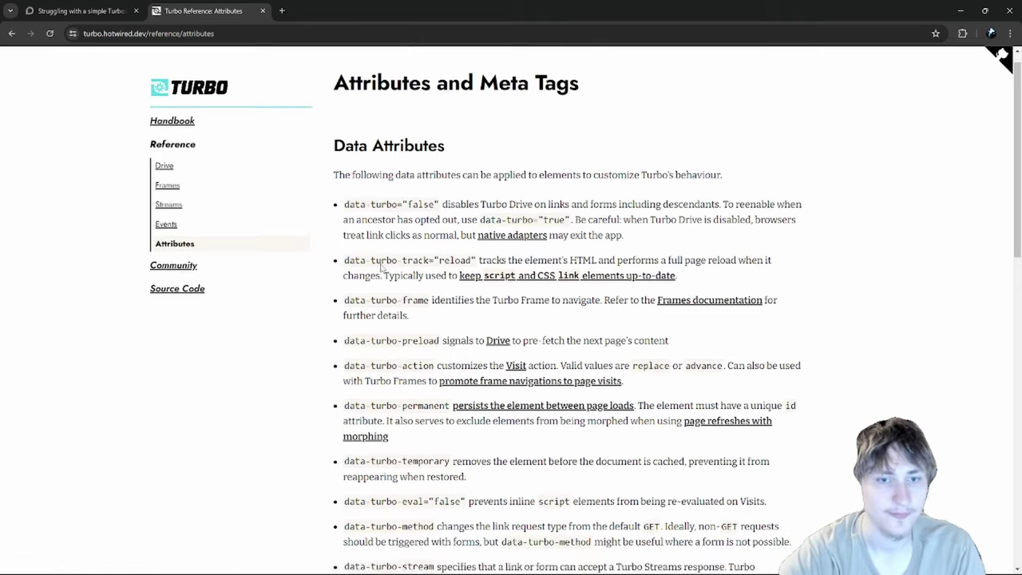
- Find and inspect the data-turbo-method entry, then select the Attributes page address
key(ctrl+f)
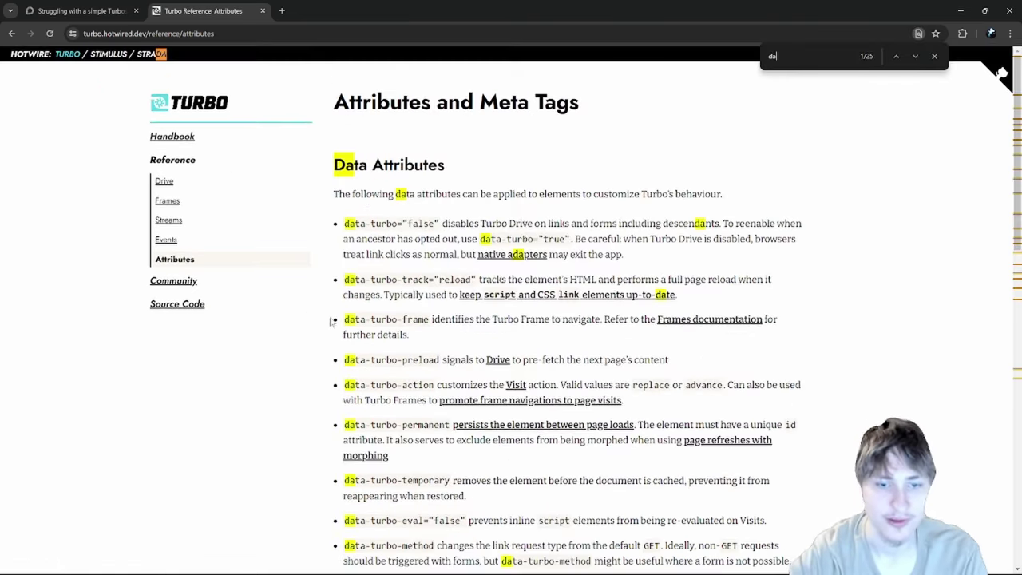
key(Escape)
scroll(411, 419, down, 4)
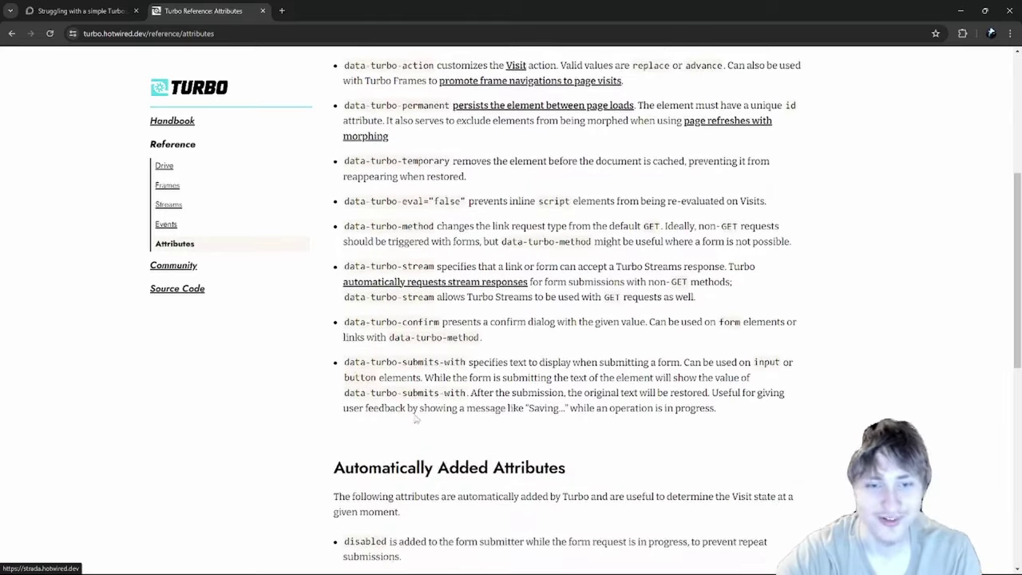
scroll(413, 377, up, 1)
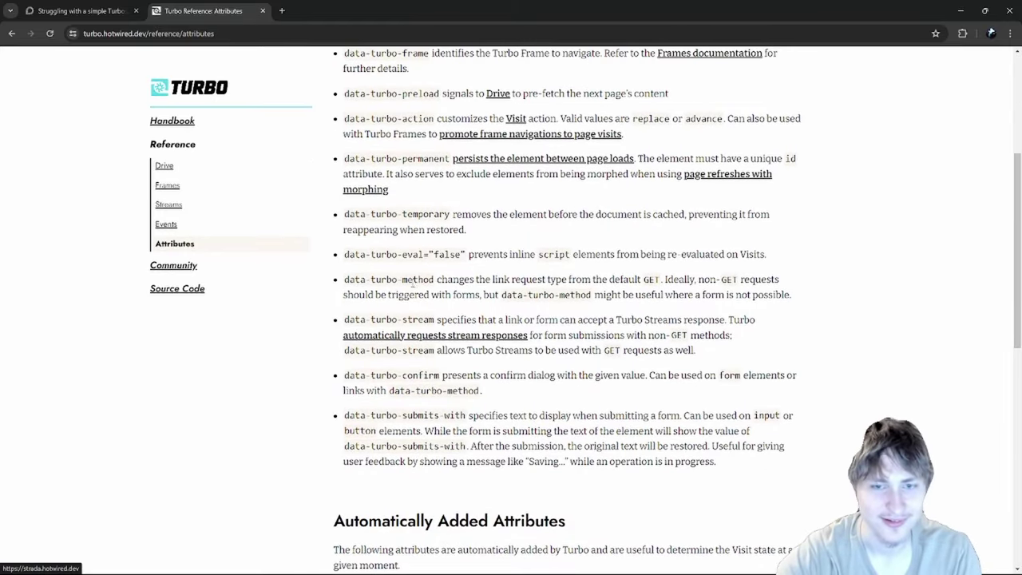
triple_click(411, 283)
click(345, 278)
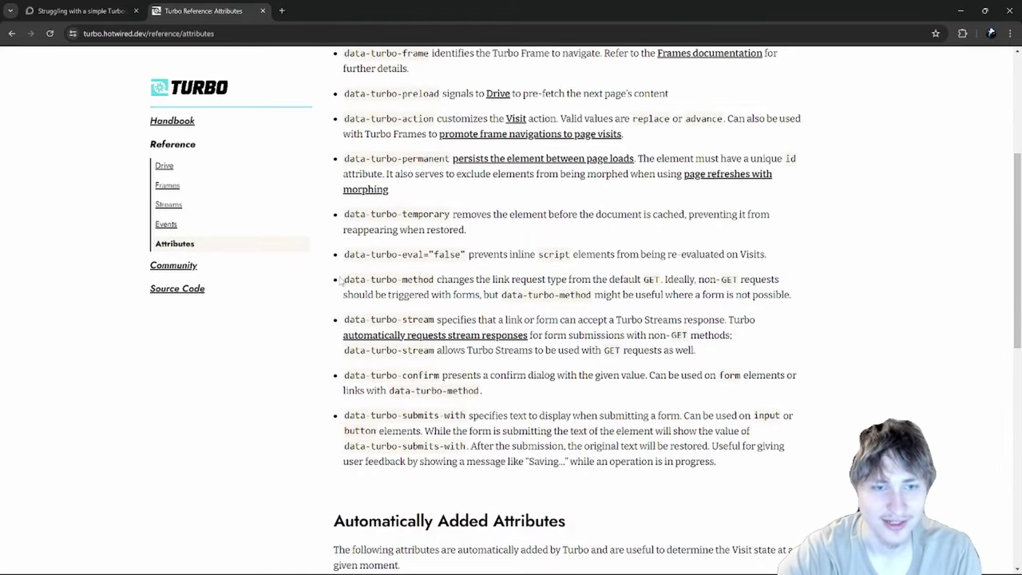
right_click(357, 278)
click(391, 535)
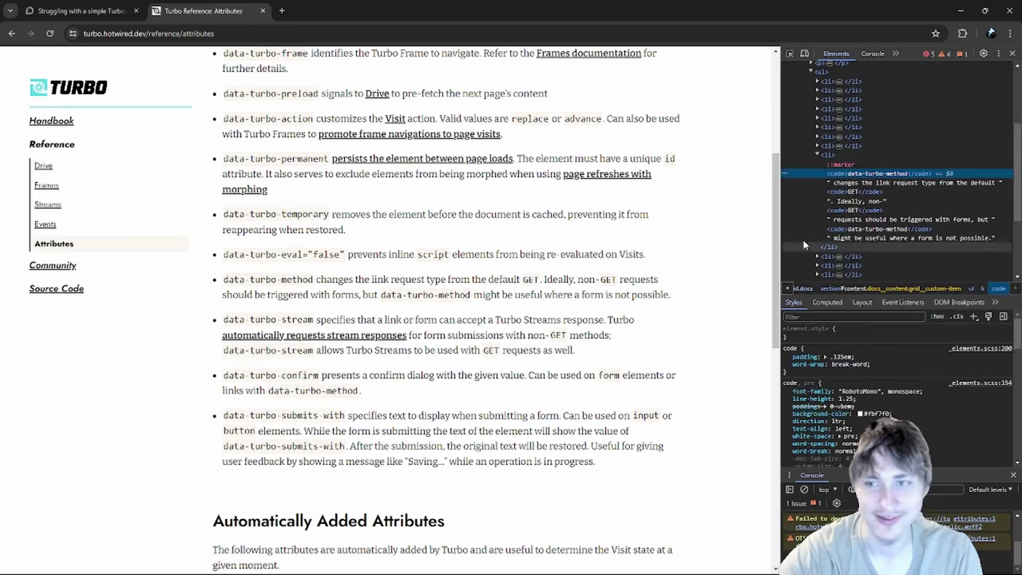
scroll(841, 152, up, 1)
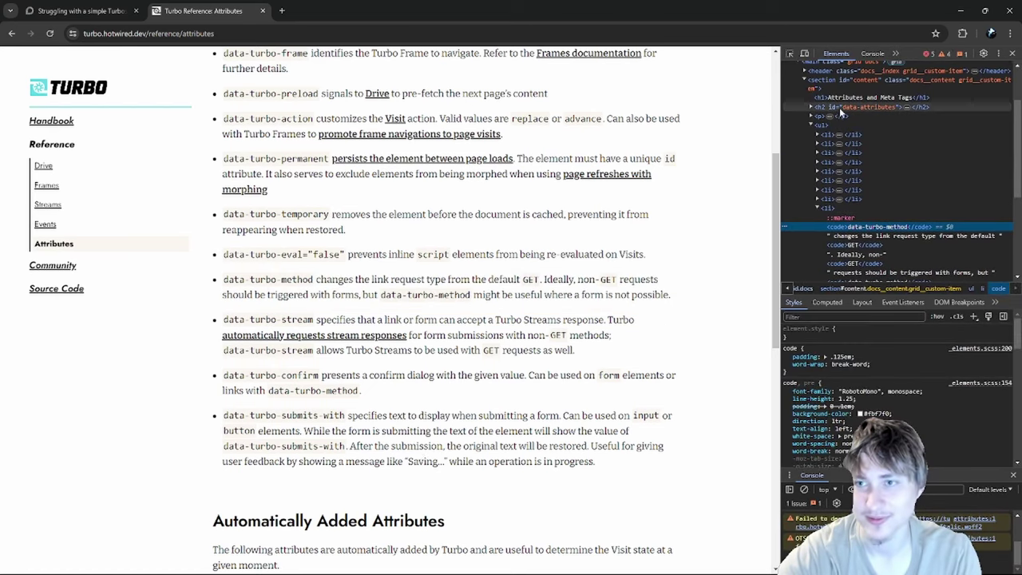
scroll(480, 239, up, 3)
click(1012, 52)
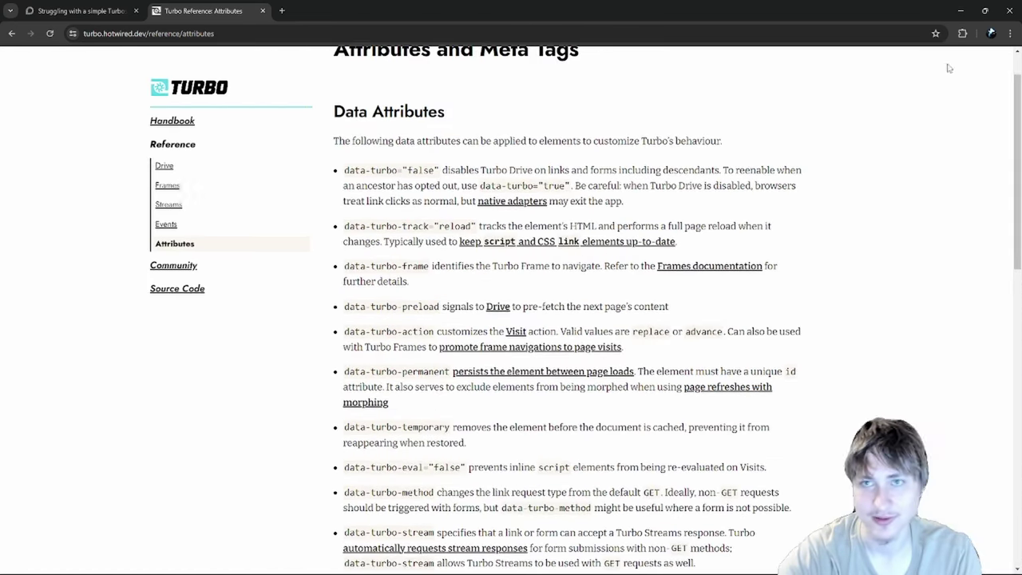
click(154, 36)
- Link 'data turbo method' in the reply to the copied Turbo attributes reference URL
key(ctrl+c)
key(ctrl+w)
key(ctrl+v)
click(368, 356)
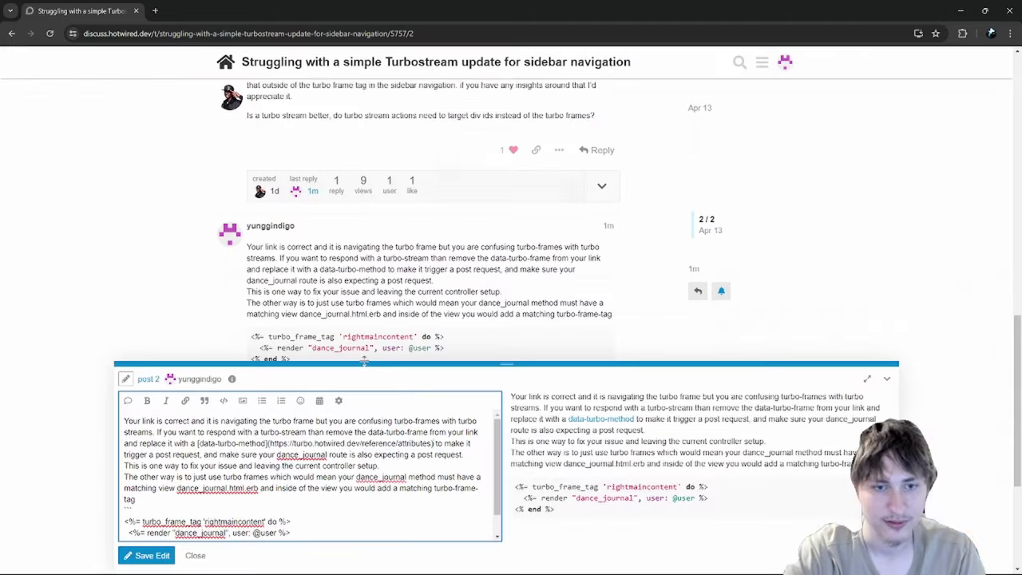
- Save the edited reply and return to the Latest topics list
click(151, 554)
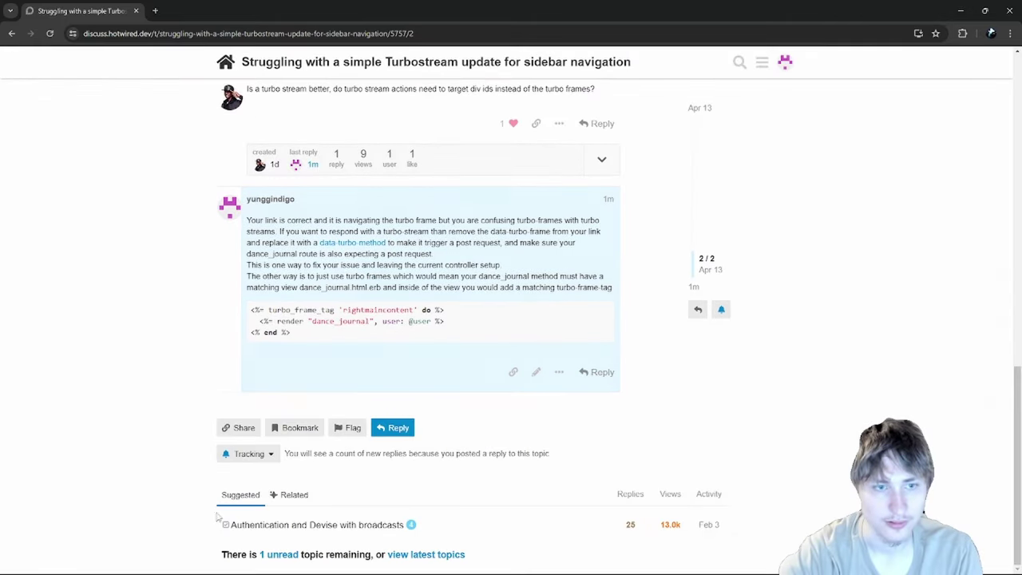
scroll(219, 517, up, 10)
click(223, 63)
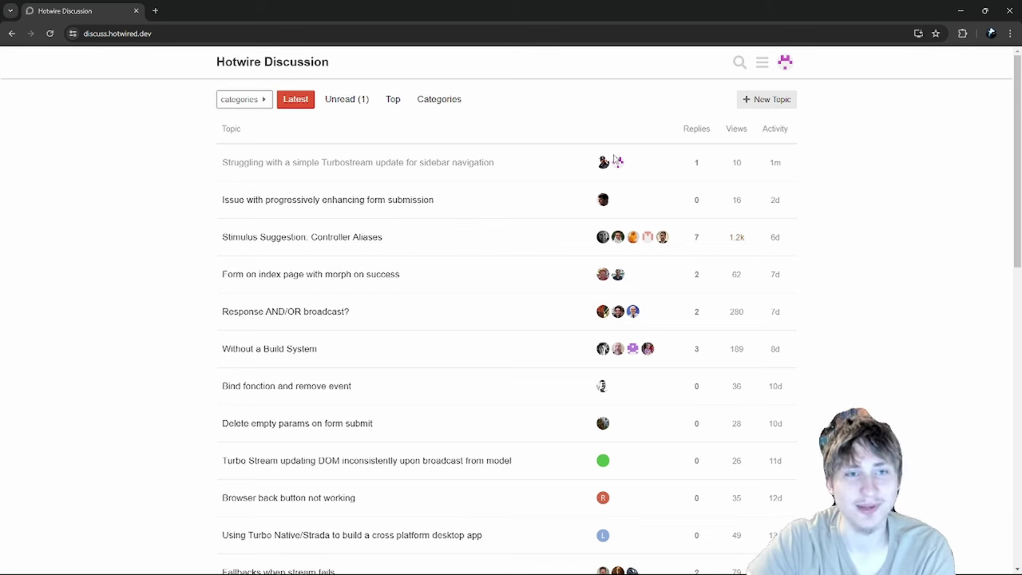
- Open 'Issue with progressively enhancing form submission' and read its post and form code
click(391, 200)
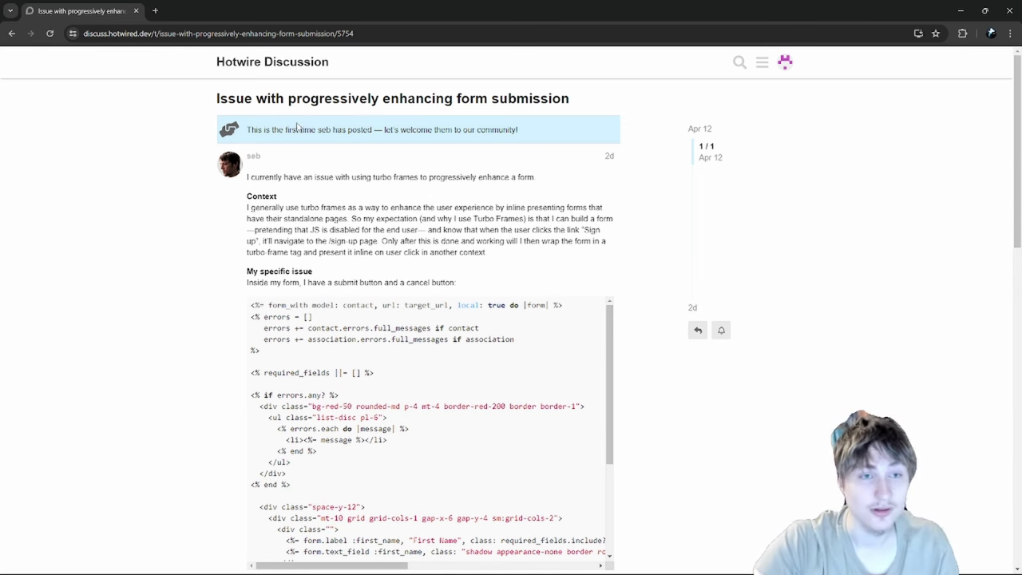
drag(596, 103, 663, 110)
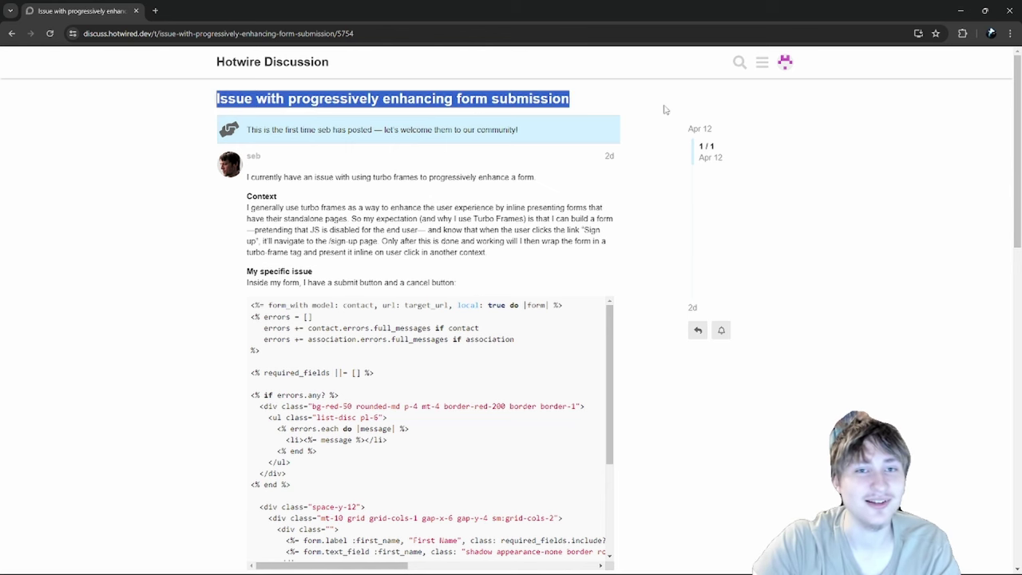
click(218, 86)
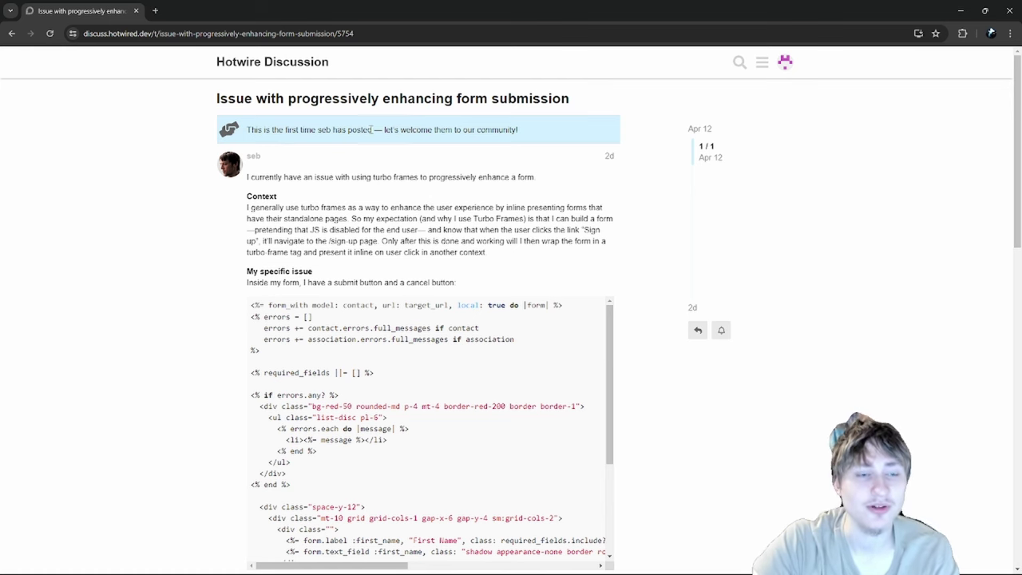
scroll(246, 142, down, 2)
scroll(319, 183, up, 2)
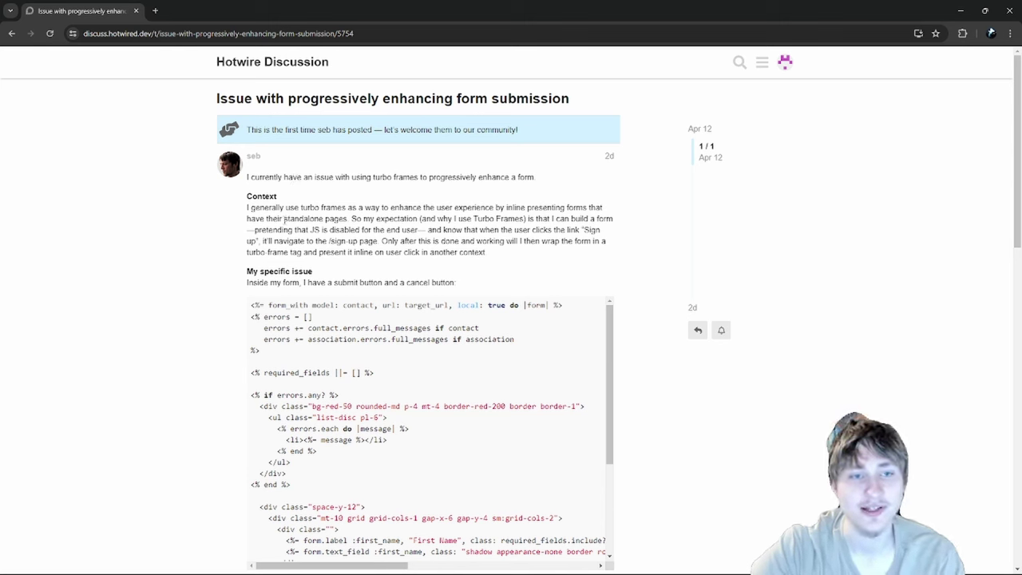
double_click(249, 197)
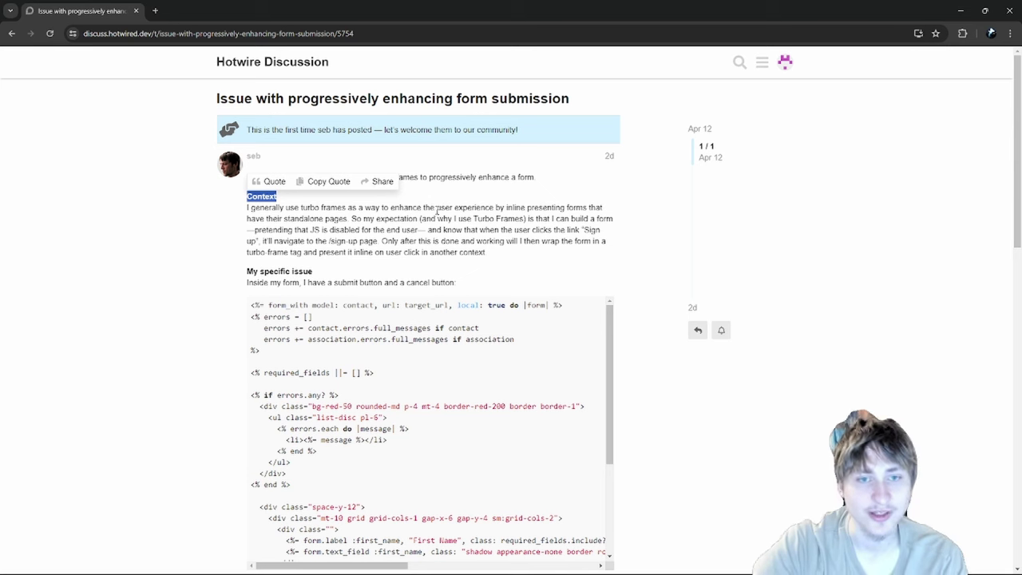
click(509, 212)
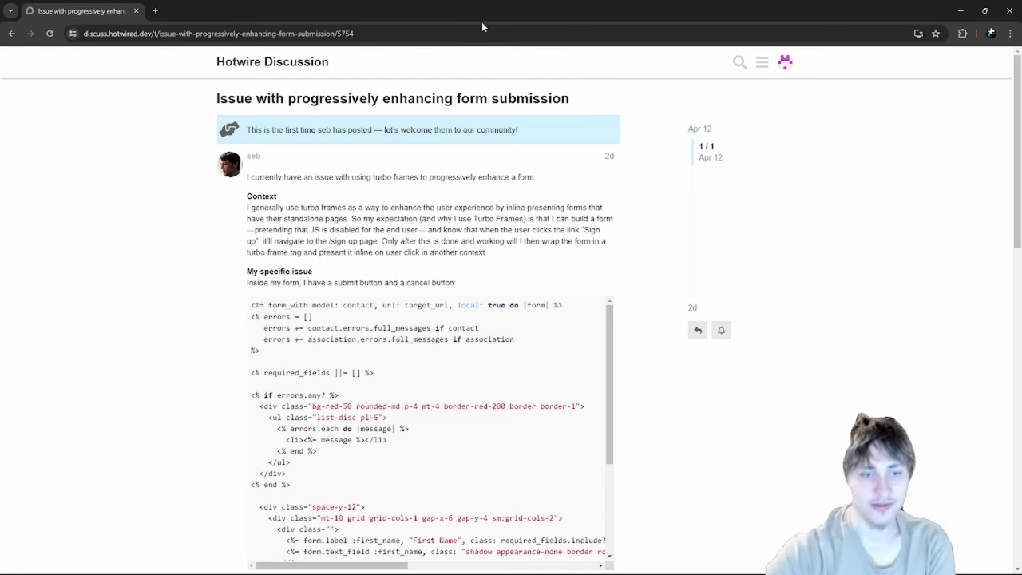
scroll(485, 121, down, 1)
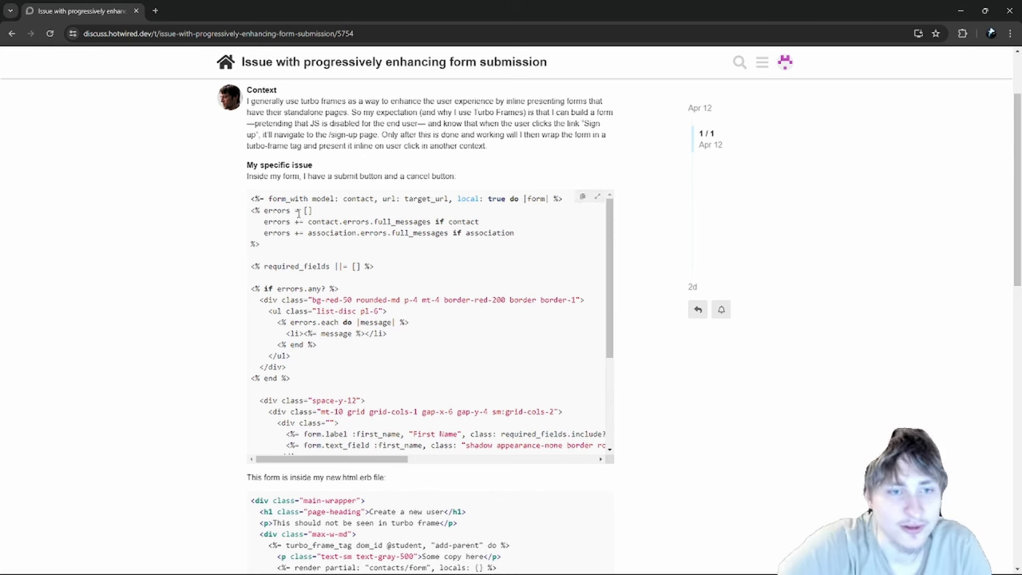
drag(247, 199, 563, 199)
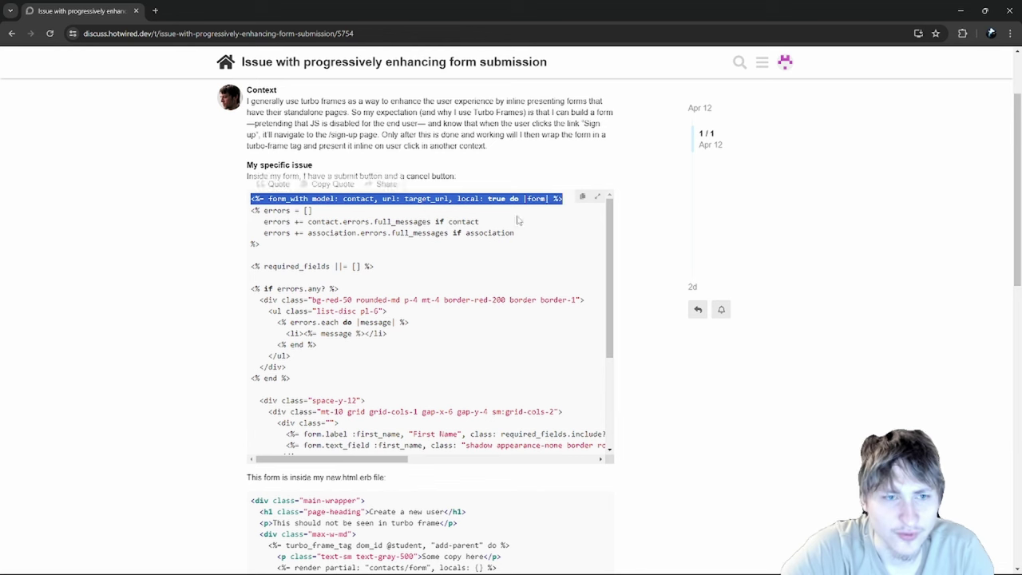
drag(251, 221, 481, 223)
click(280, 260)
click(253, 211)
click(287, 231)
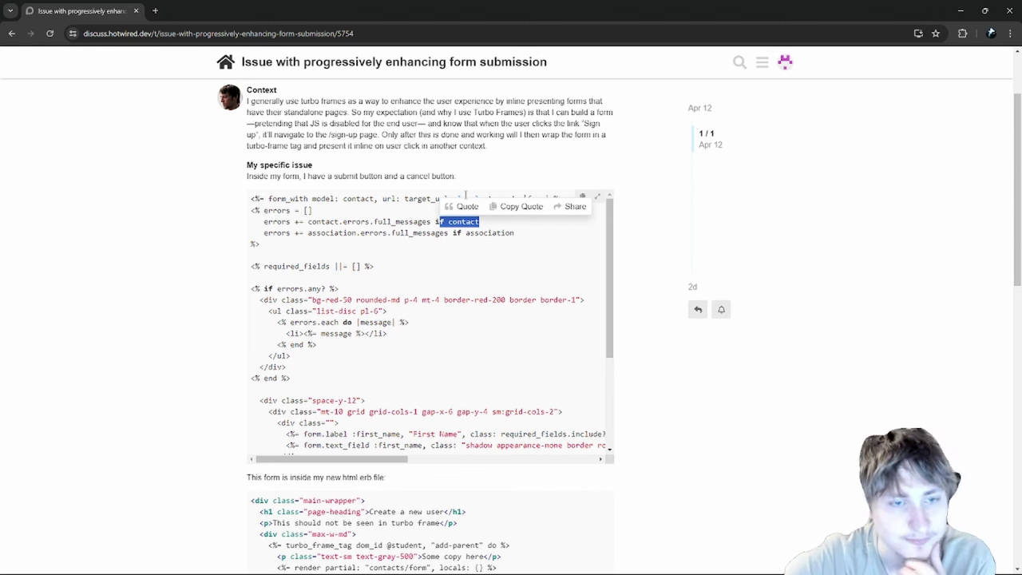
drag(251, 266, 338, 266)
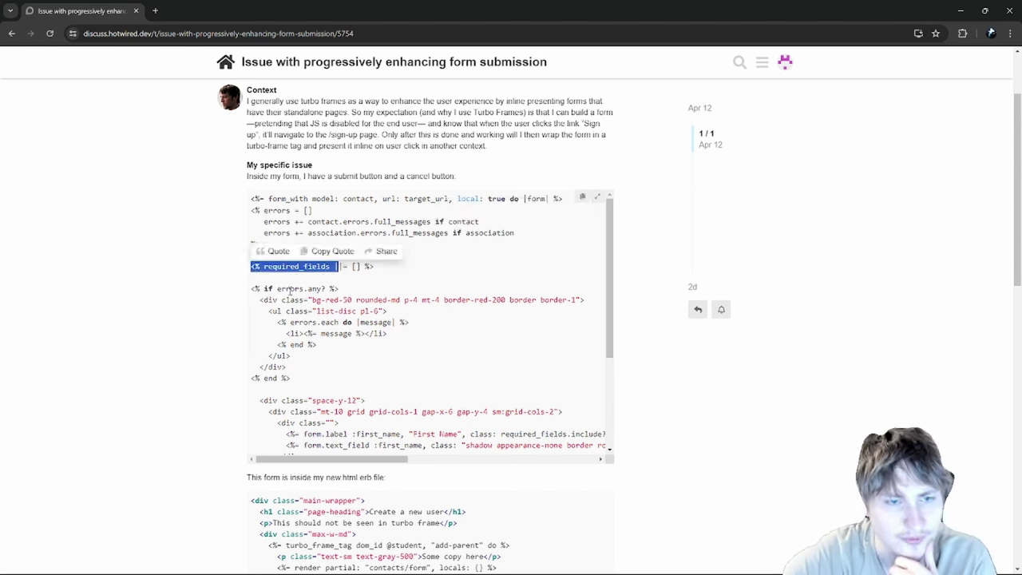
scroll(268, 297, down, 3)
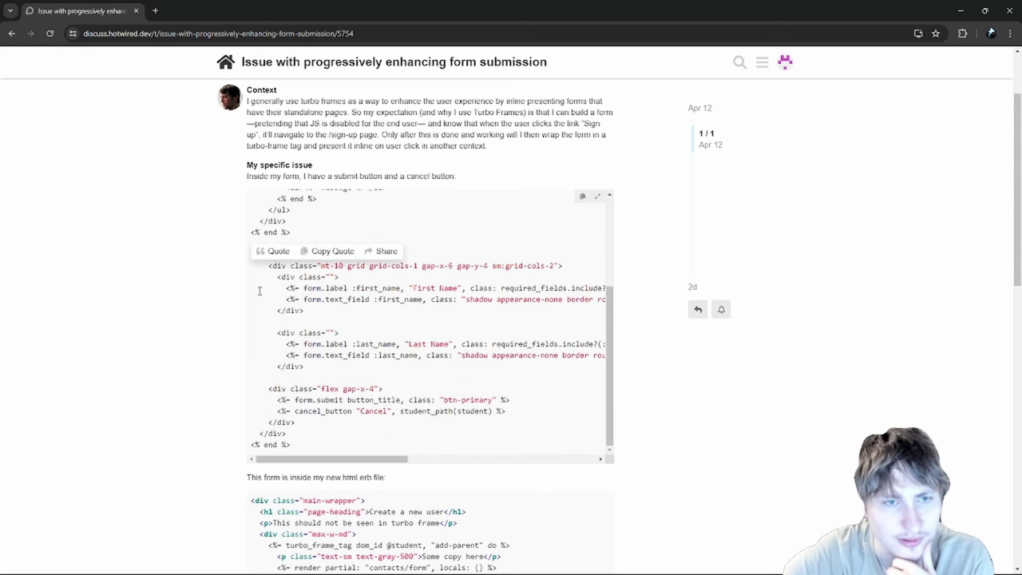
click(256, 299)
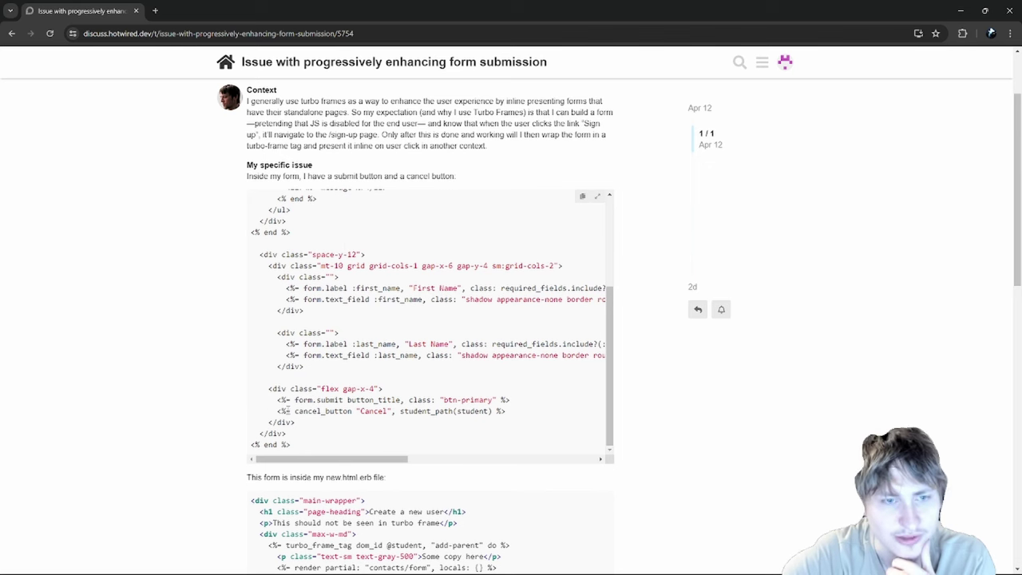
drag(294, 444, 252, 270)
click(171, 331)
scroll(192, 323, down, 2)
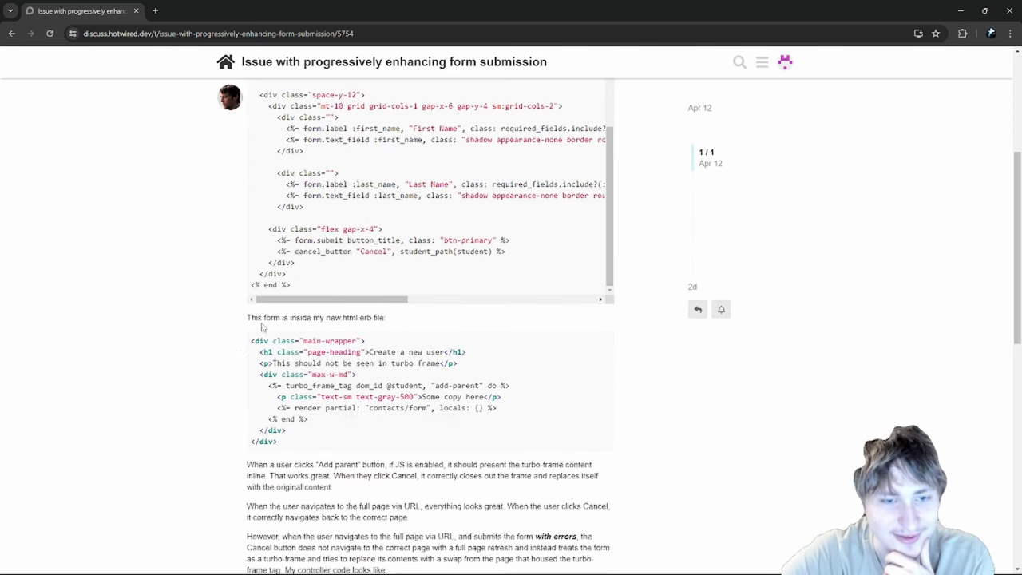
drag(325, 318, 356, 318)
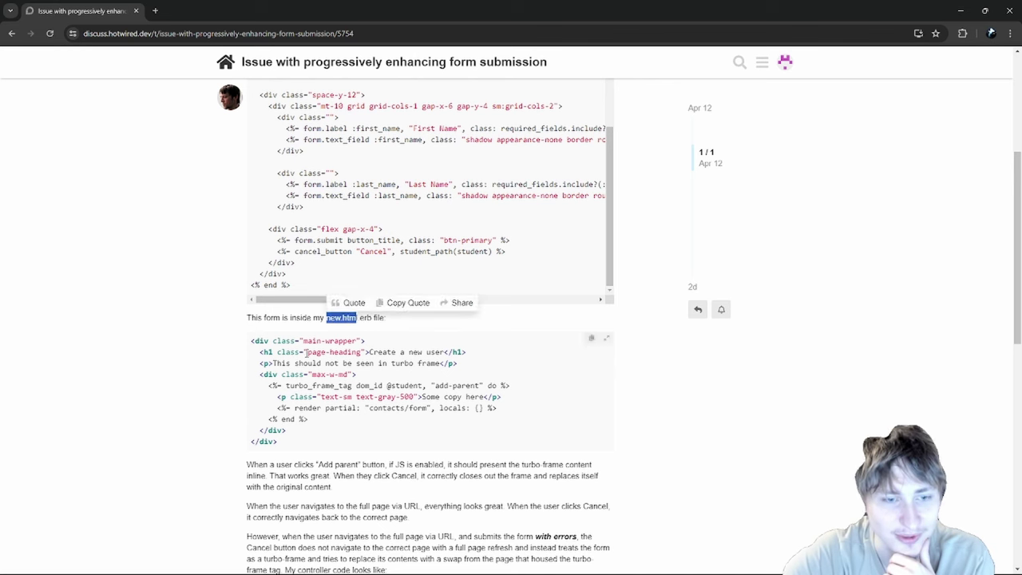
click(258, 342)
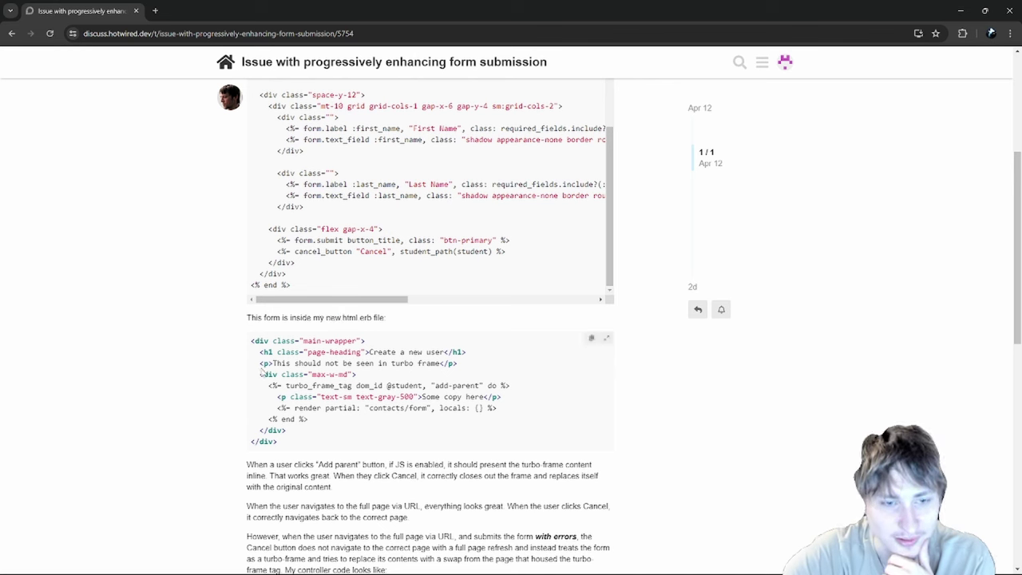
drag(265, 363, 479, 365)
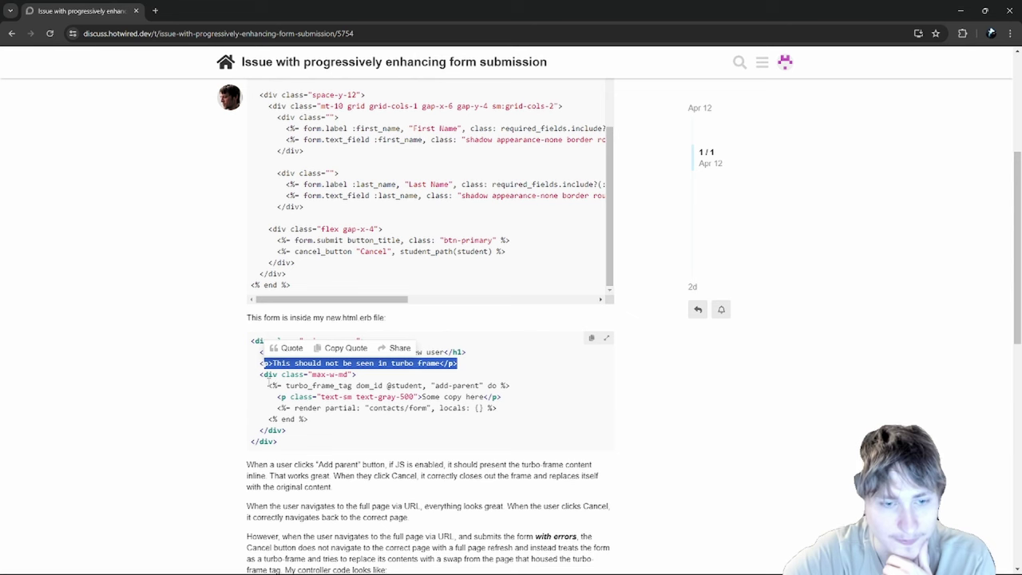
drag(270, 382, 471, 426)
click(411, 421)
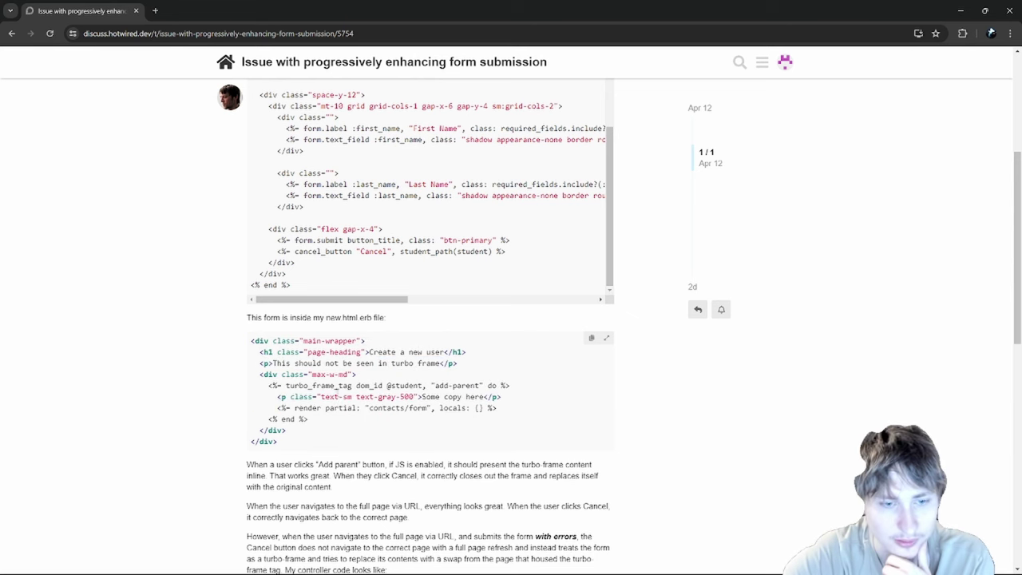
double_click(389, 407)
click(395, 419)
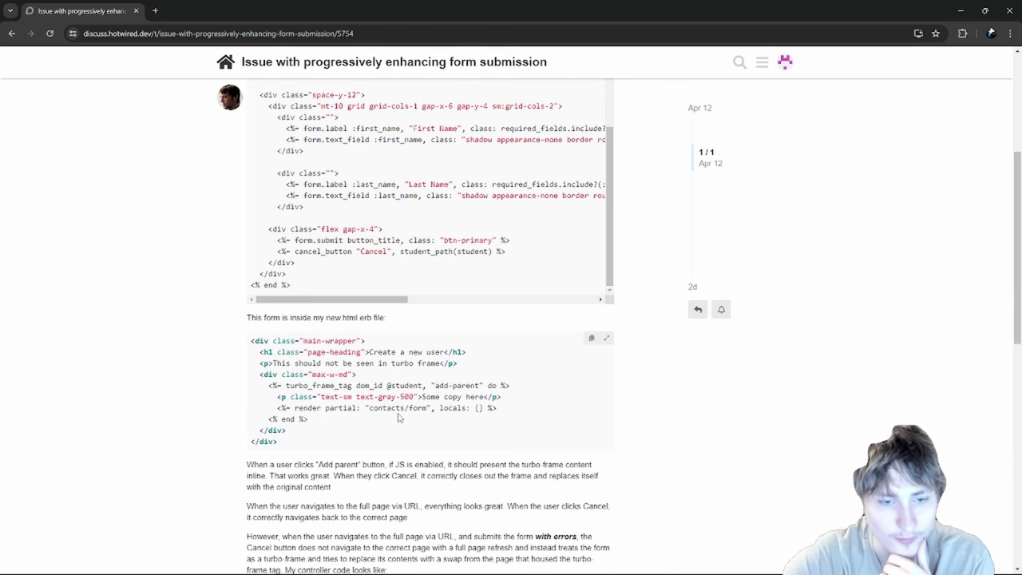
scroll(372, 419, down, 1)
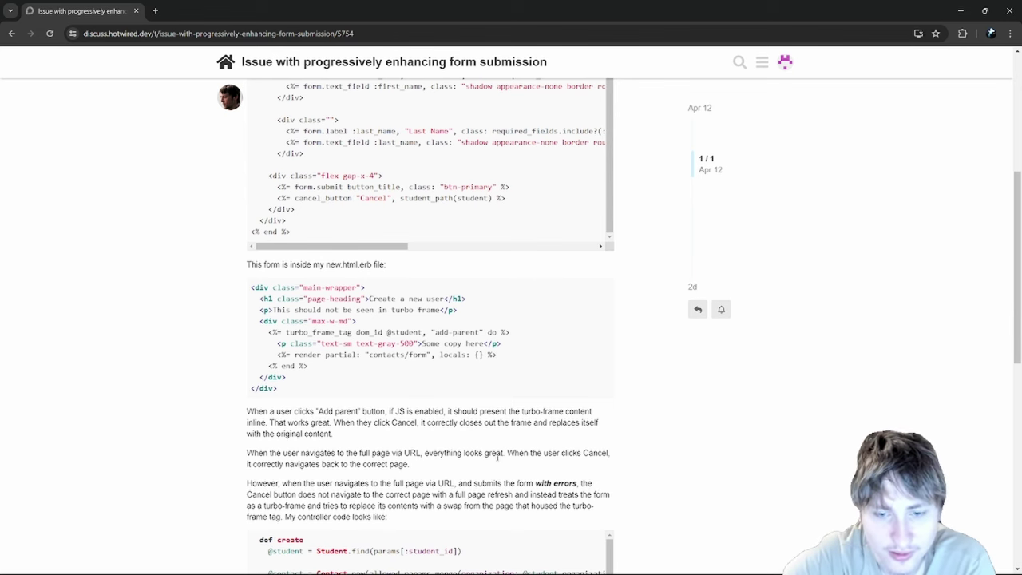
scroll(575, 452, down, 1)
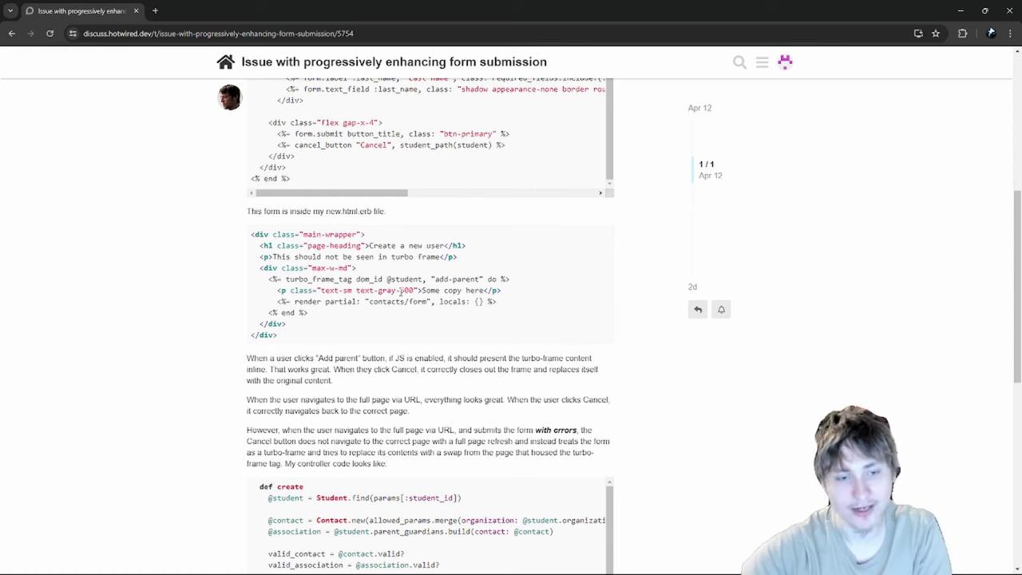
scroll(571, 348, down, 2)
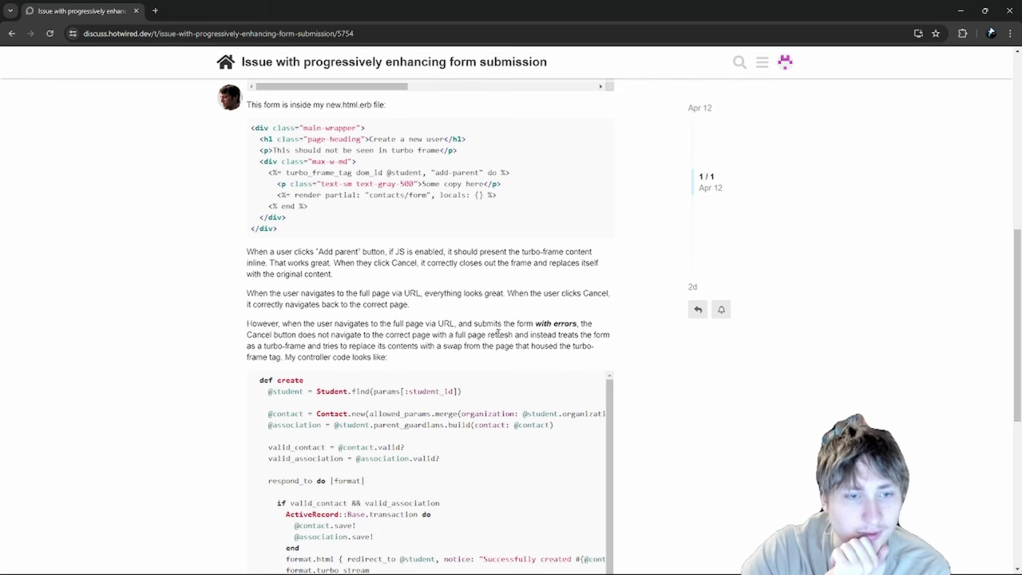
scroll(450, 333, down, 1)
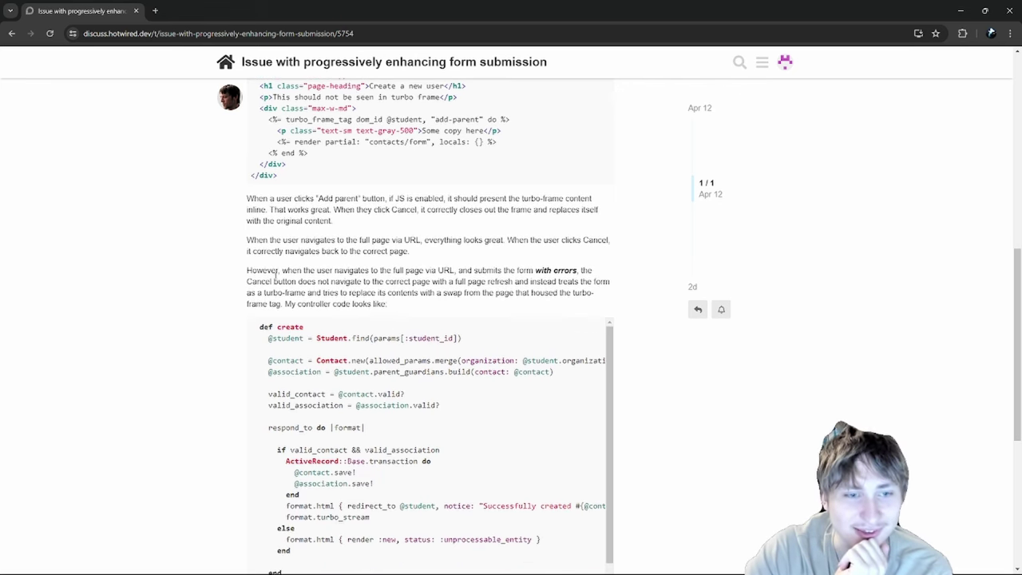
drag(277, 270, 302, 271)
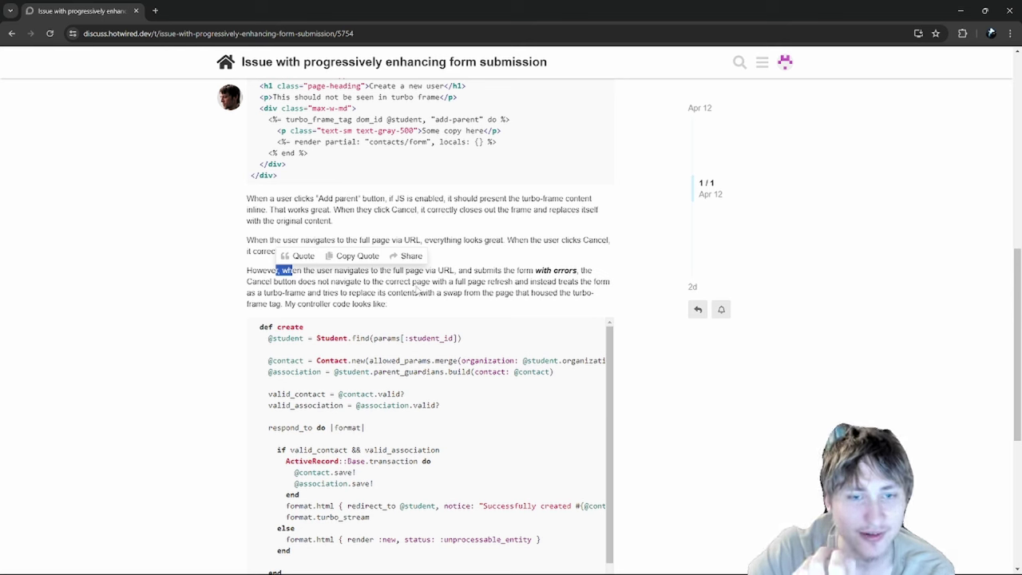
drag(453, 282, 503, 282)
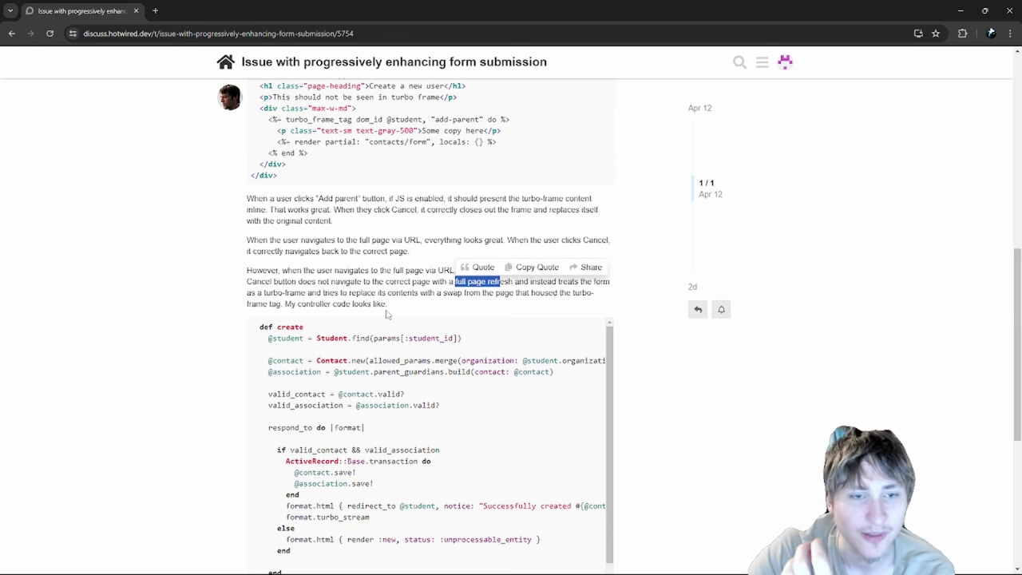
scroll(395, 292, down, 2)
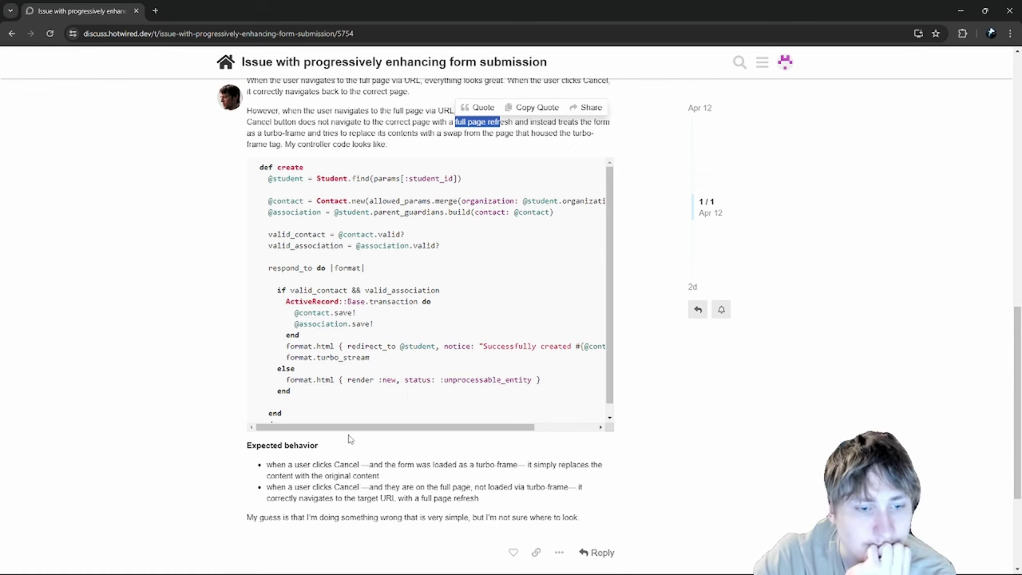
scroll(348, 438, down, 1)
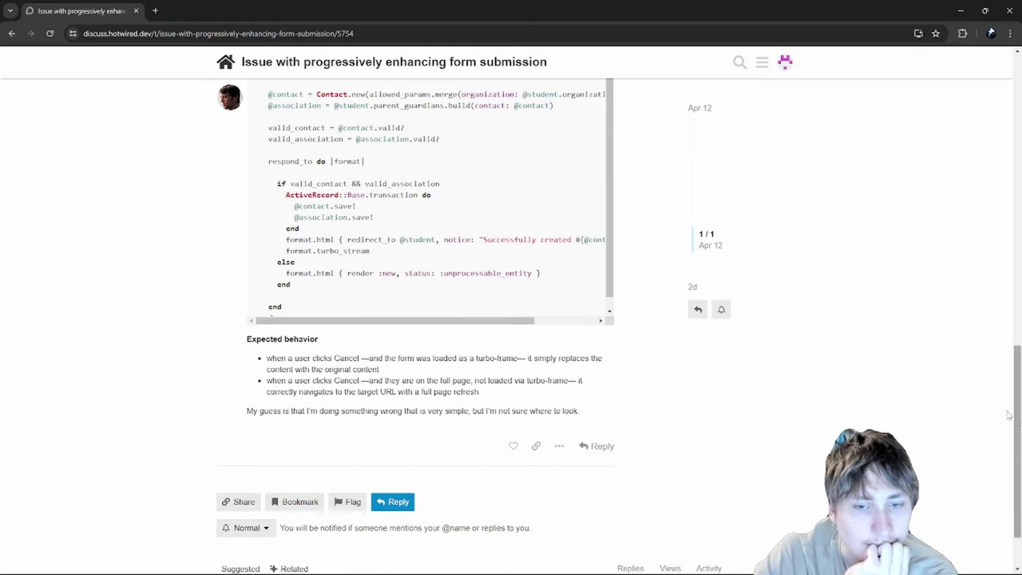
drag(1016, 411, 1018, 182)
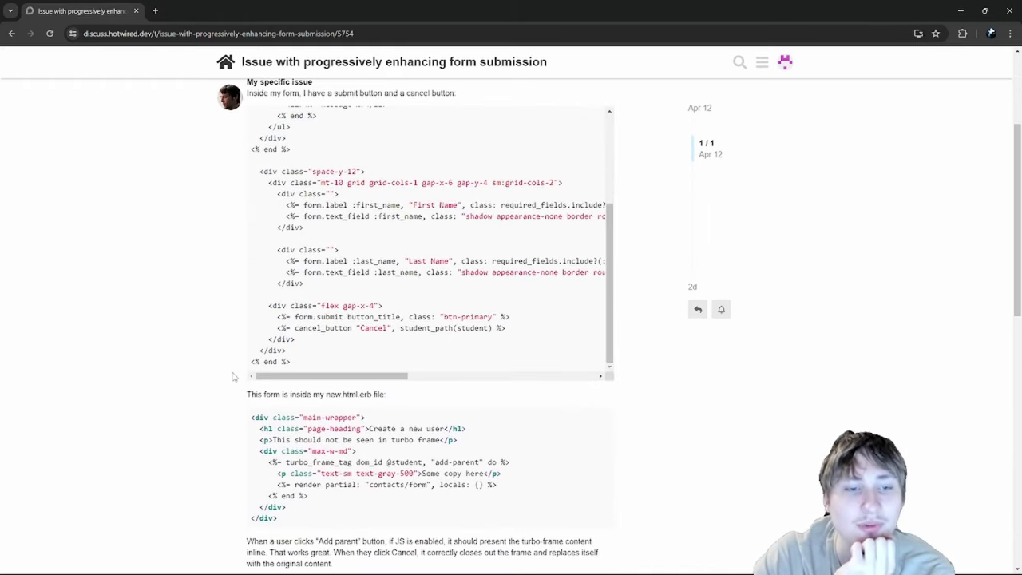
scroll(335, 366, down, 1)
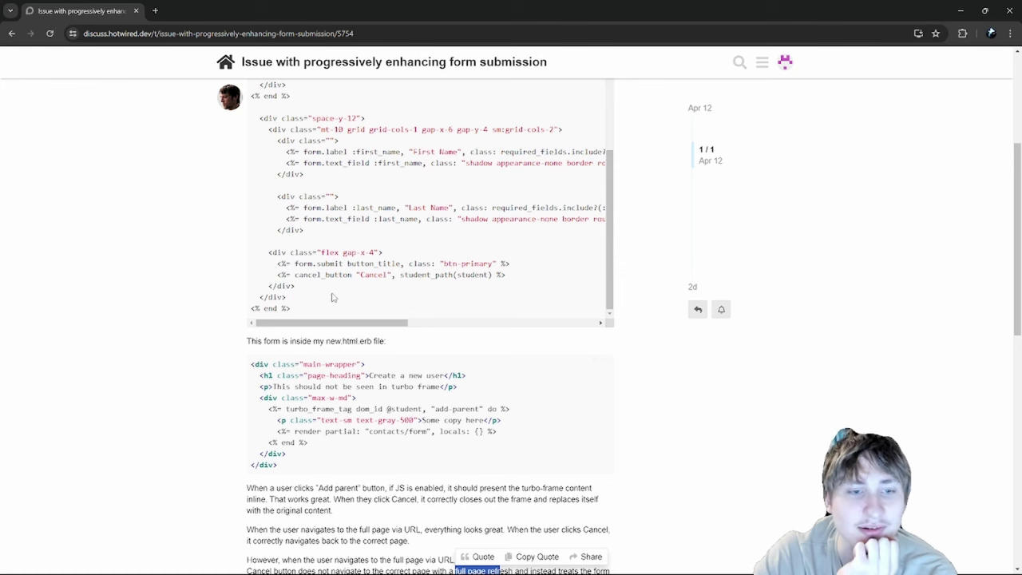
drag(314, 275, 422, 275)
double_click(423, 275)
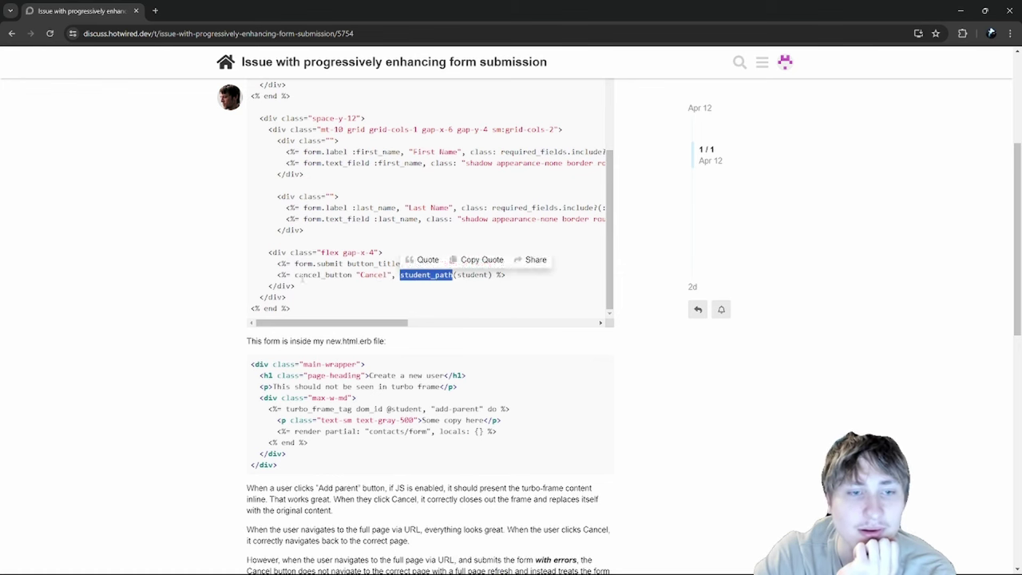
double_click(323, 275)
scroll(306, 276, up, 2)
scroll(292, 239, up, 2)
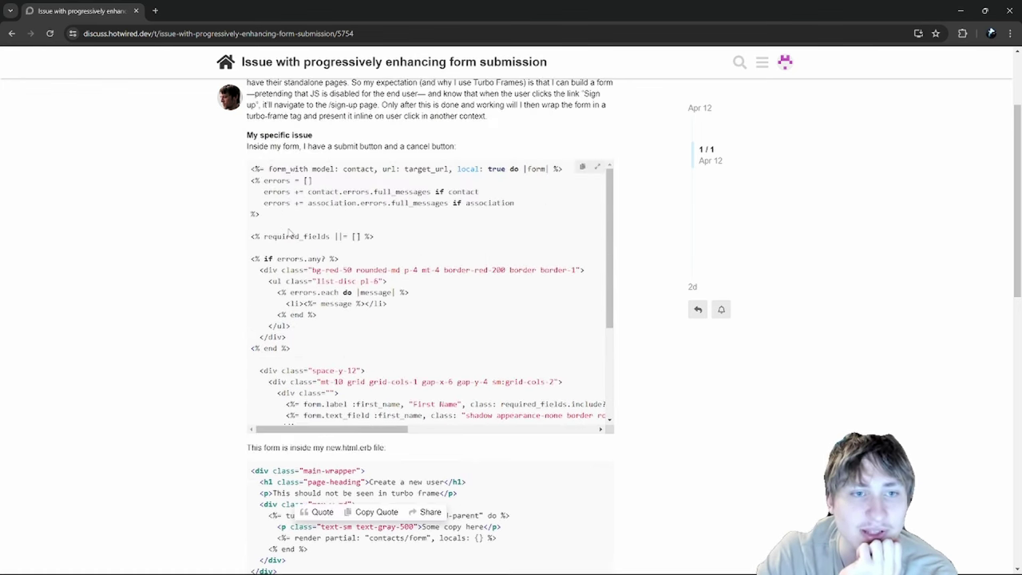
scroll(289, 231, down, 2)
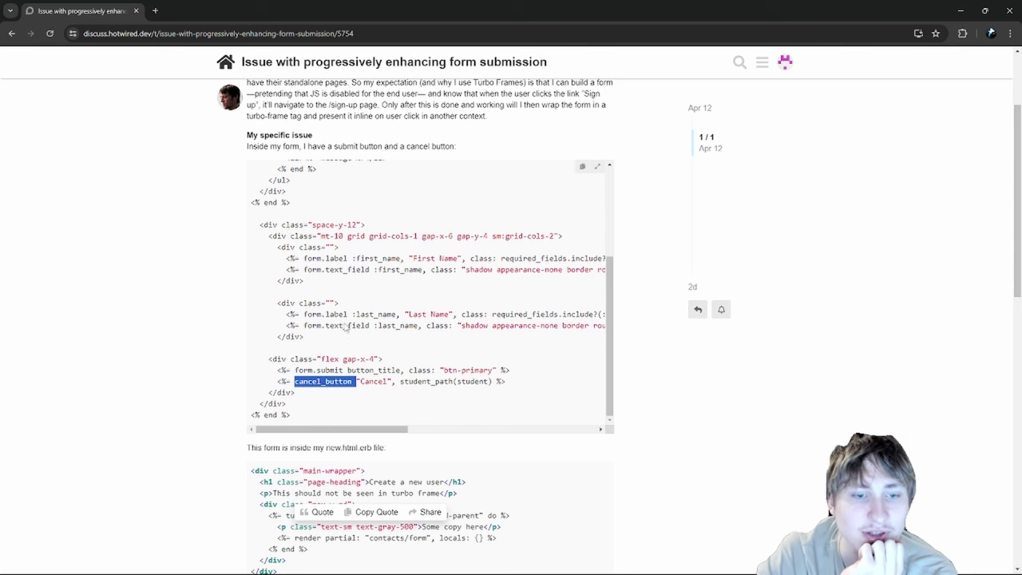
double_click(336, 370)
click(499, 382)
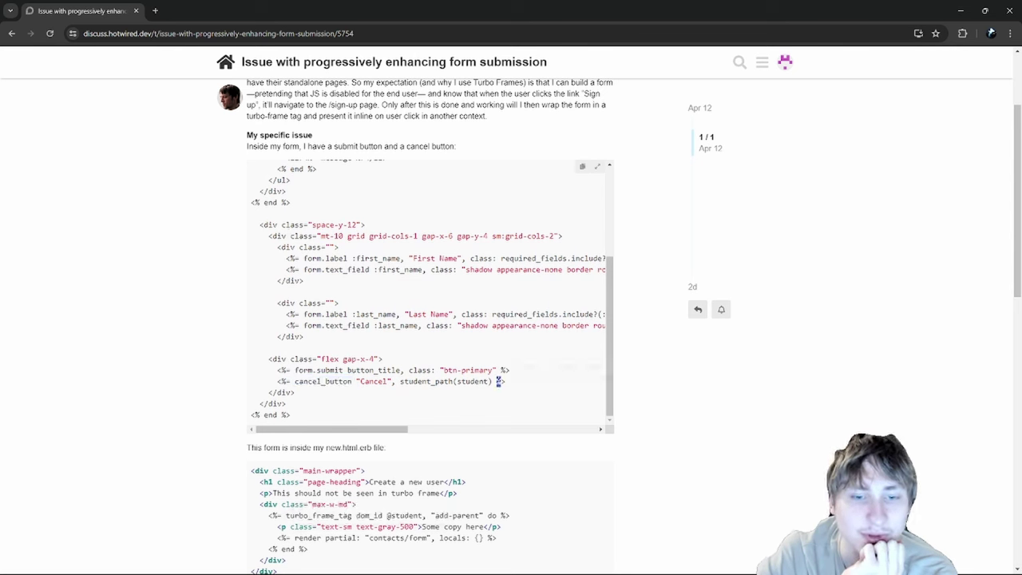
drag(500, 382, 493, 381)
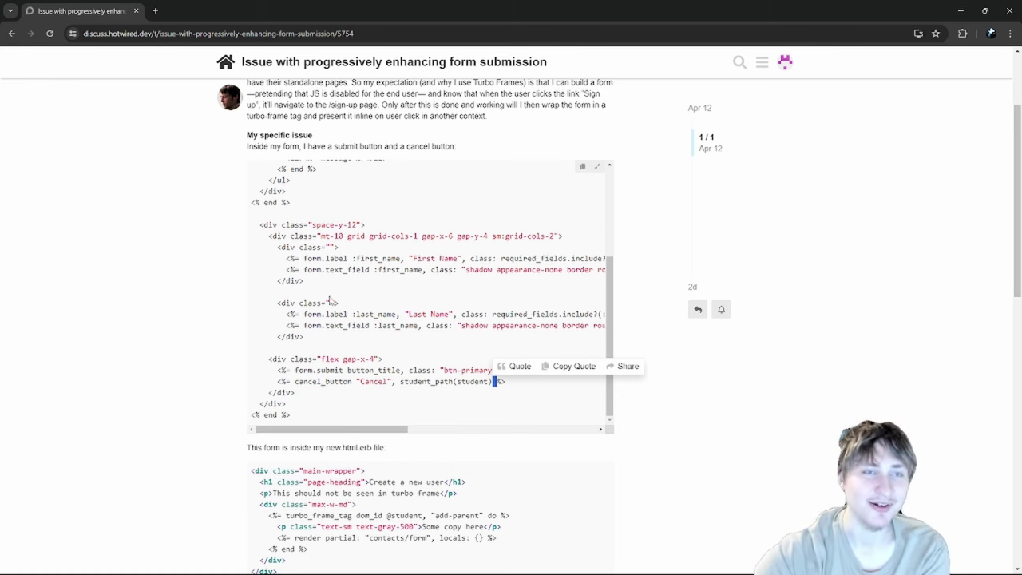
scroll(331, 300, down, 8)
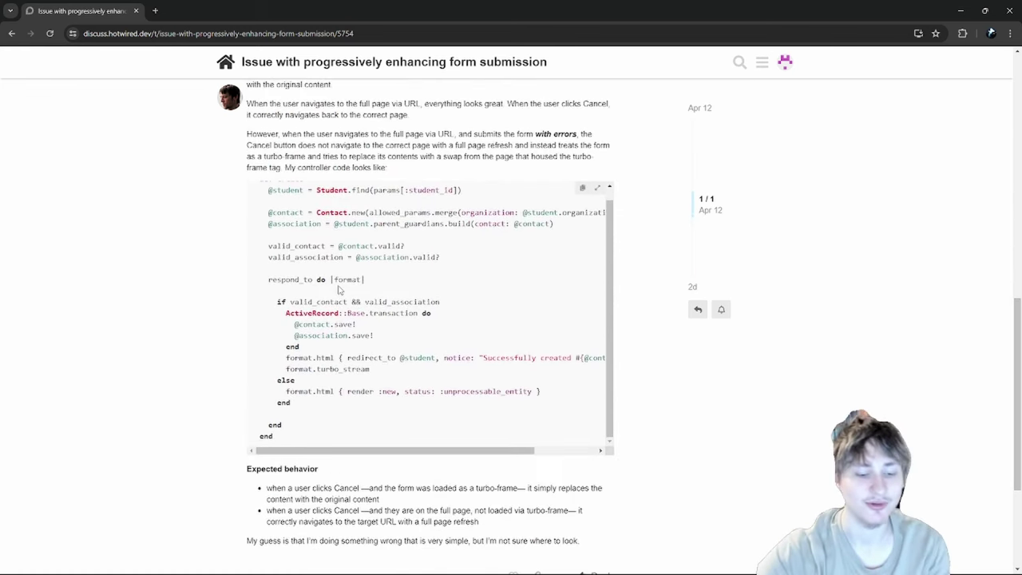
- In a new tab, search Google for 'target: _top hotwire' and open the Stack Overflow question
key(ctrl+t)
text(target)
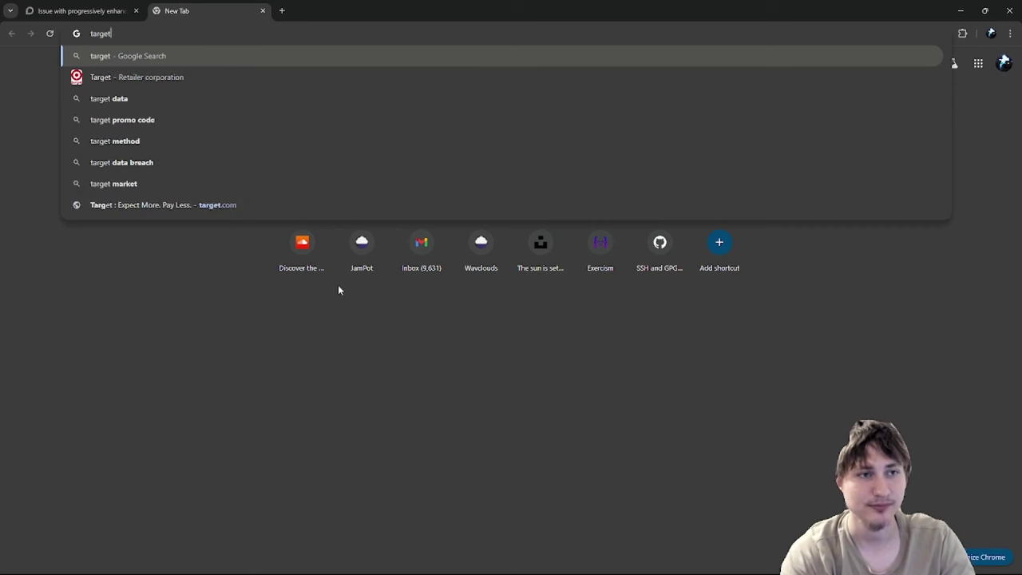
text(: _top)
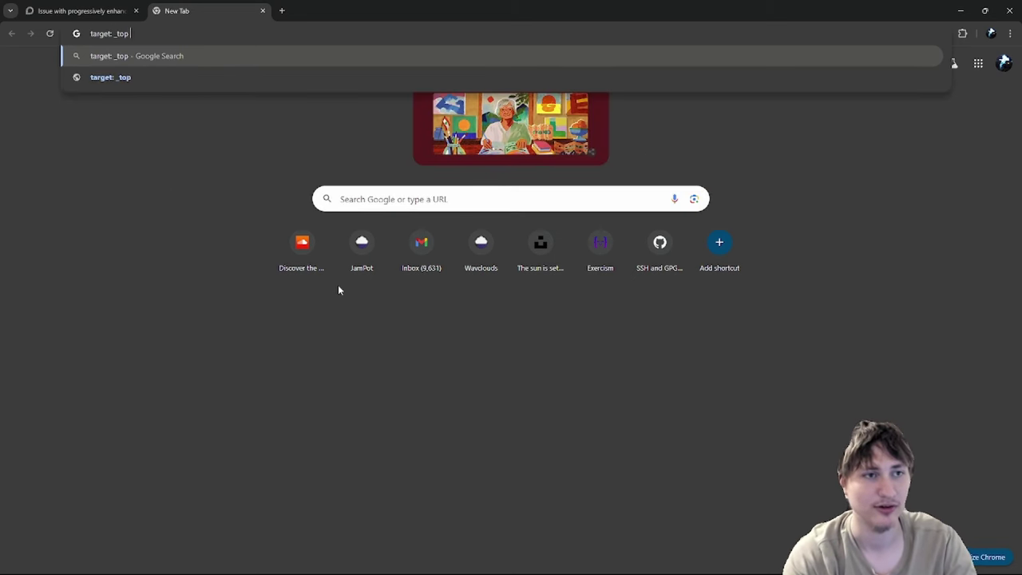
text( hotwire)
key(Return)
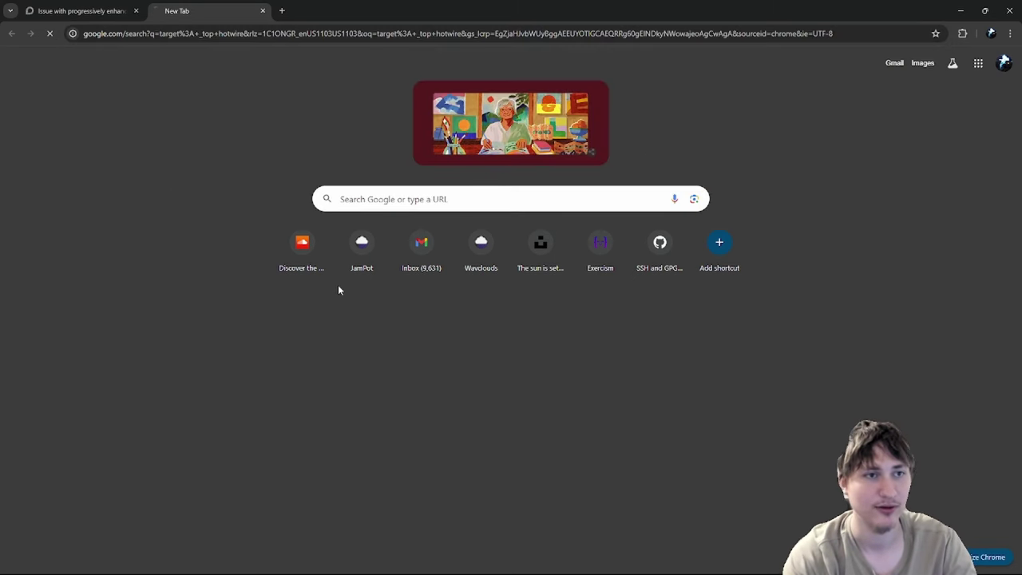
click(267, 167)
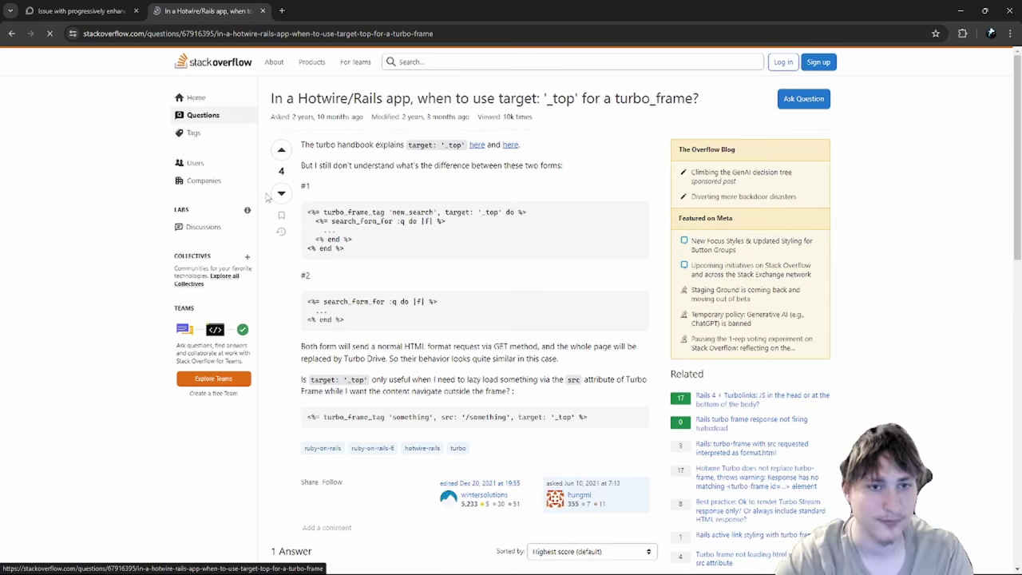
- Read the target: '_top' turbo_frame question, noting it's 2 years old, then return to results
scroll(400, 116, down, 3)
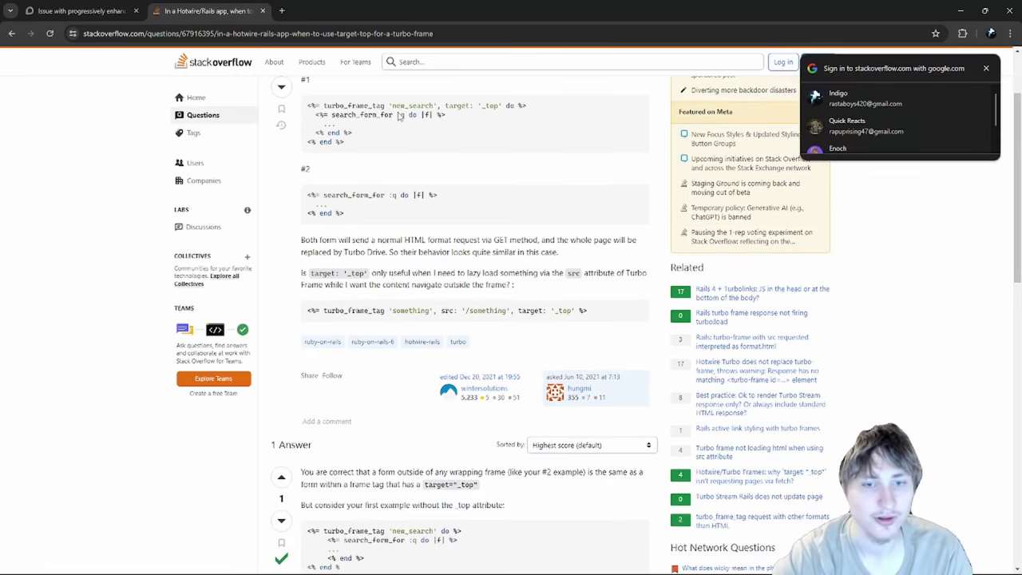
scroll(400, 116, down, 6)
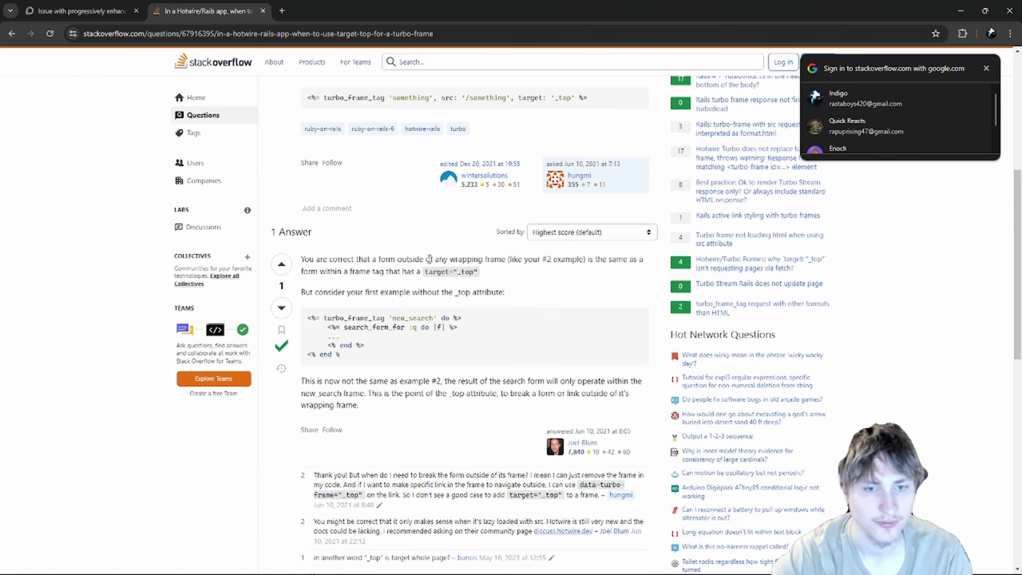
scroll(429, 256, up, 8)
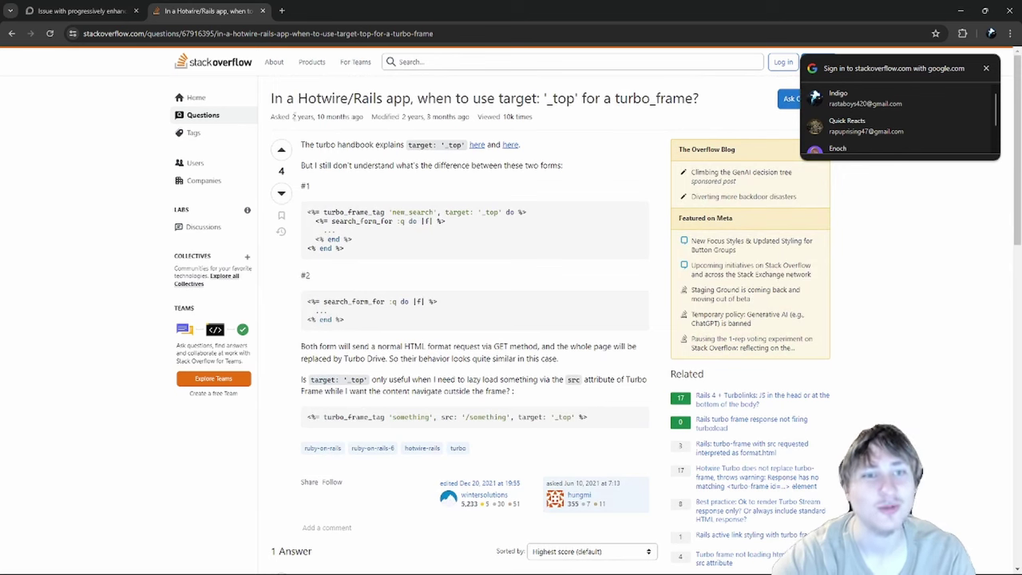
drag(293, 117, 331, 127)
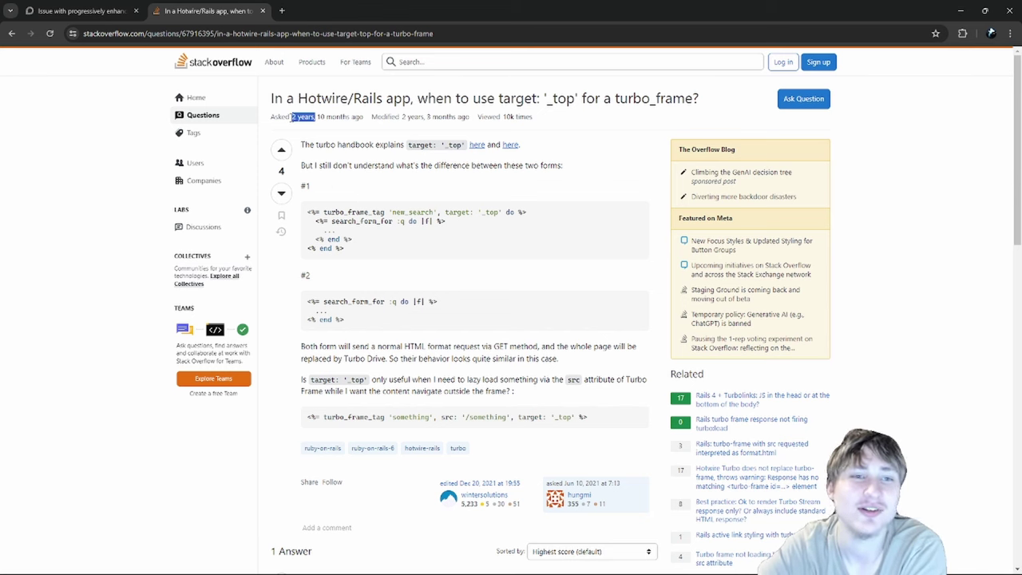
drag(292, 117, 308, 117)
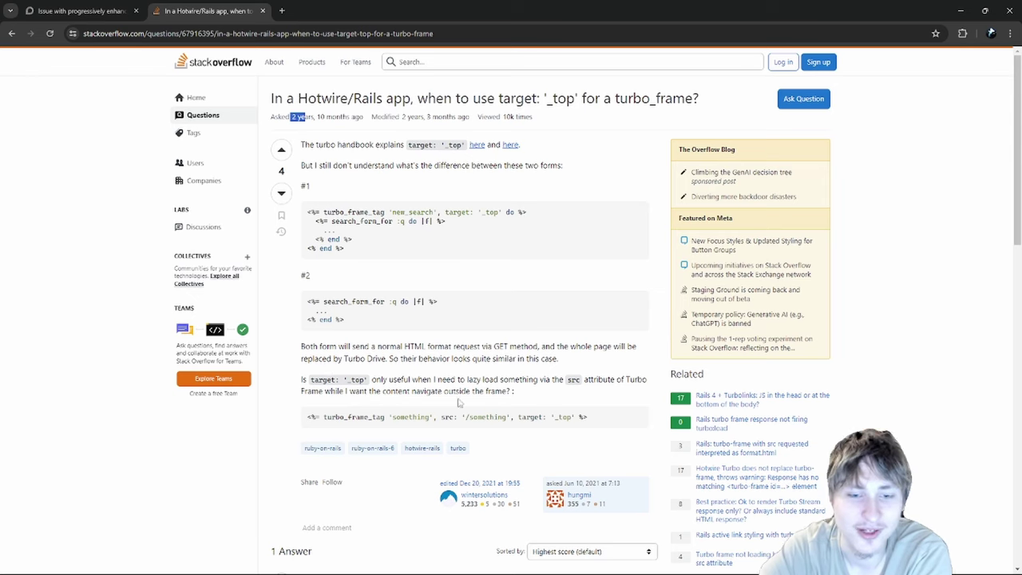
click(11, 33)
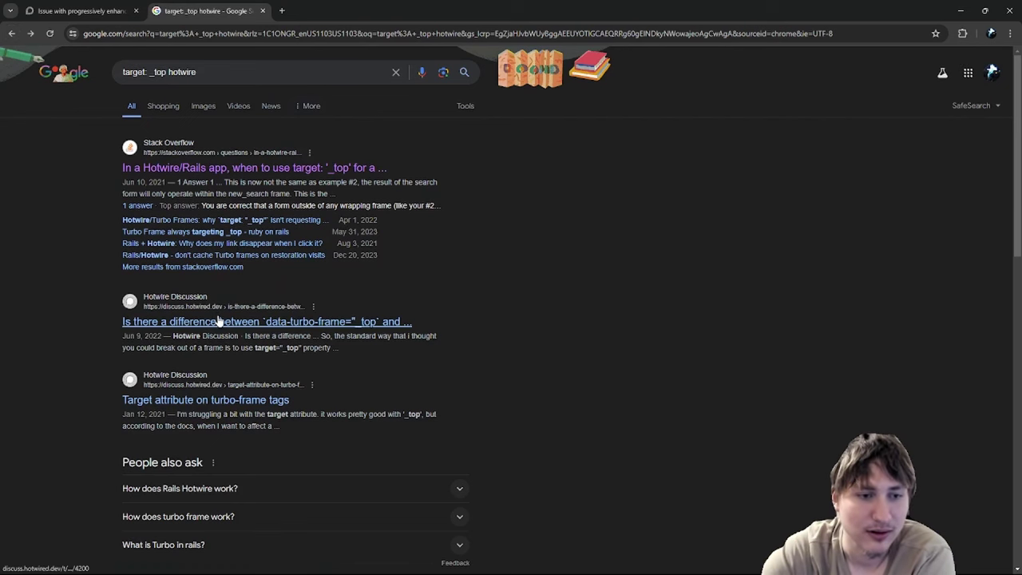
- Skim the 'Target attribute on turbo-frame tags' result and return to the search results
click(170, 400)
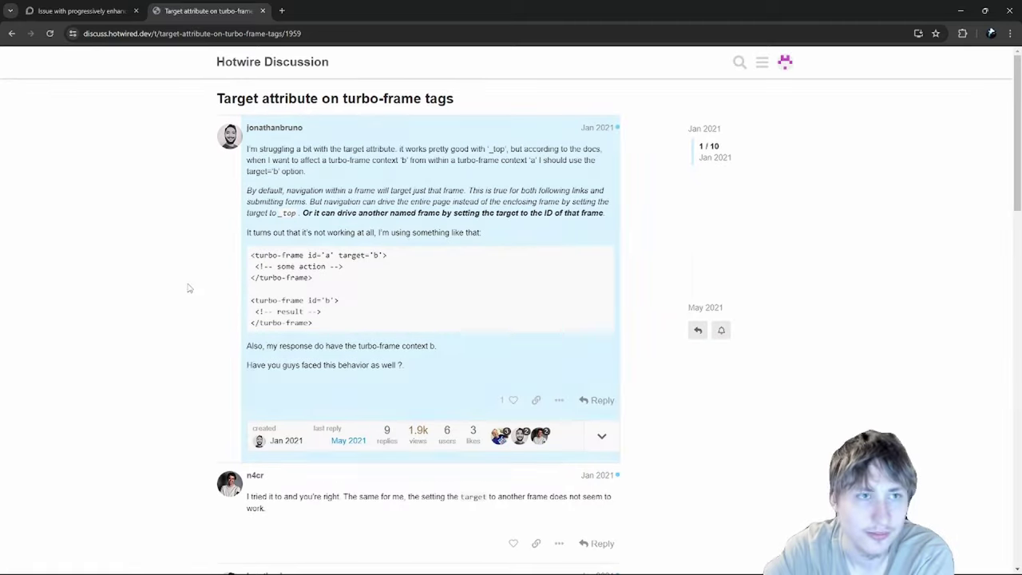
scroll(200, 241, down, 2)
scroll(200, 240, down, 4)
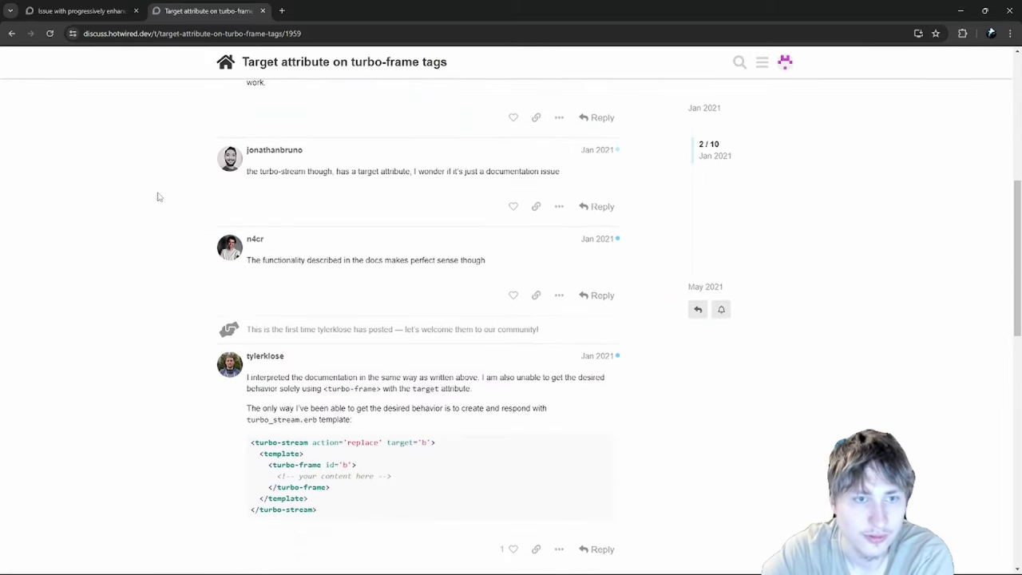
click(11, 32)
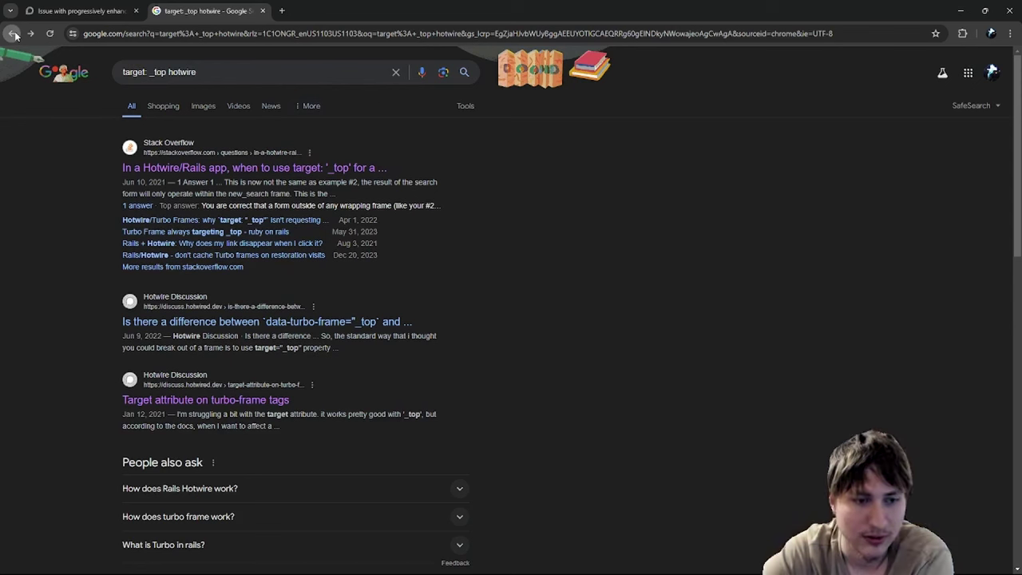
- Revise the search to 'turbo frame top hotwire' and open the Turbo reference result
drag(168, 72, 93, 73)
key(BackSpace)
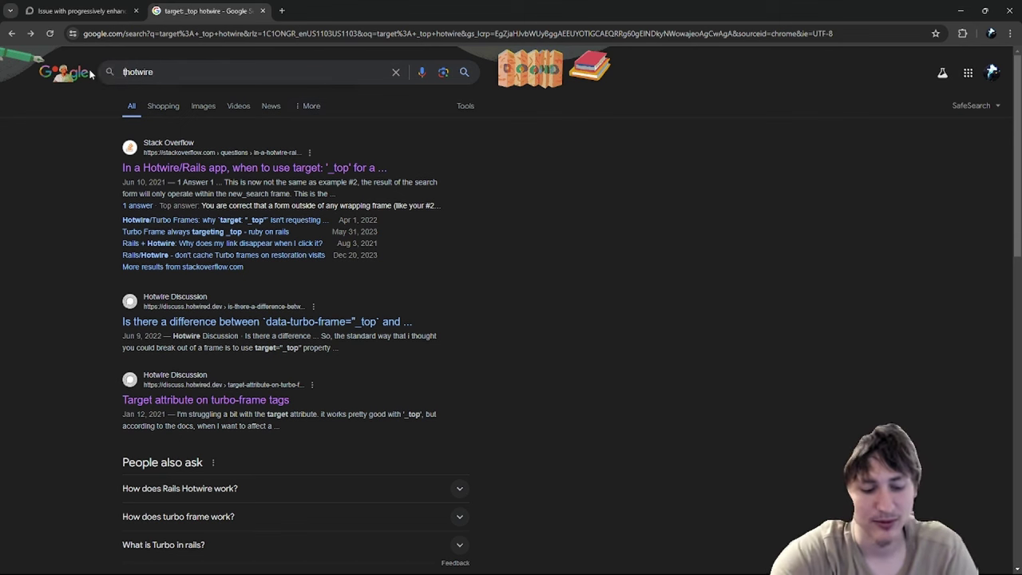
text(turbo_fr)
text(ame top)
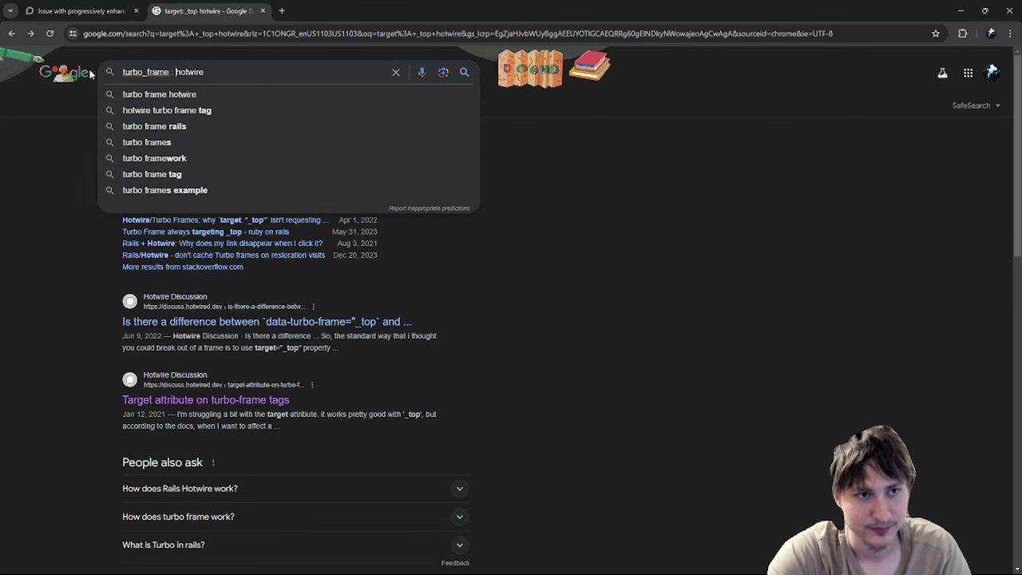
key(Return)
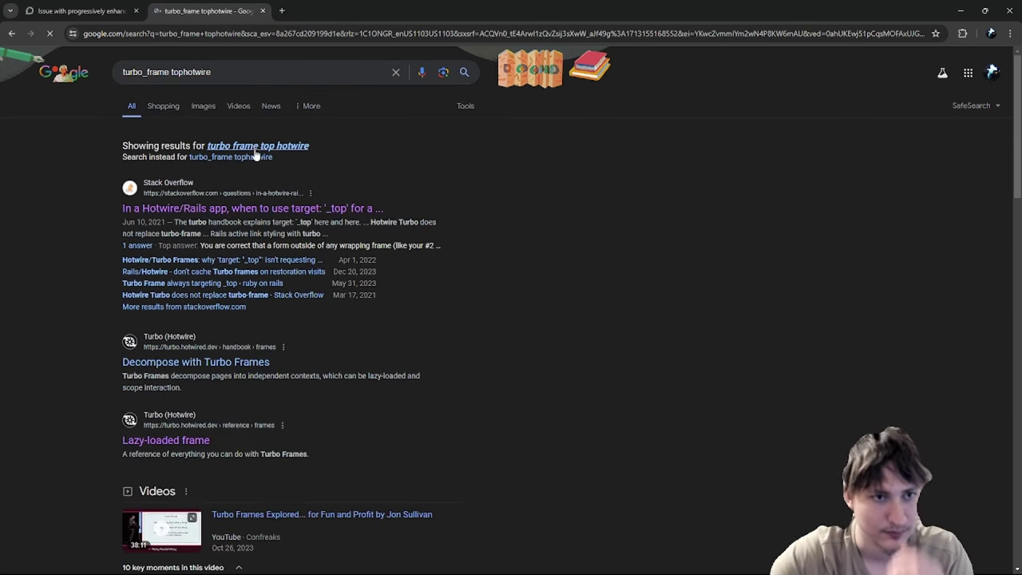
click(254, 145)
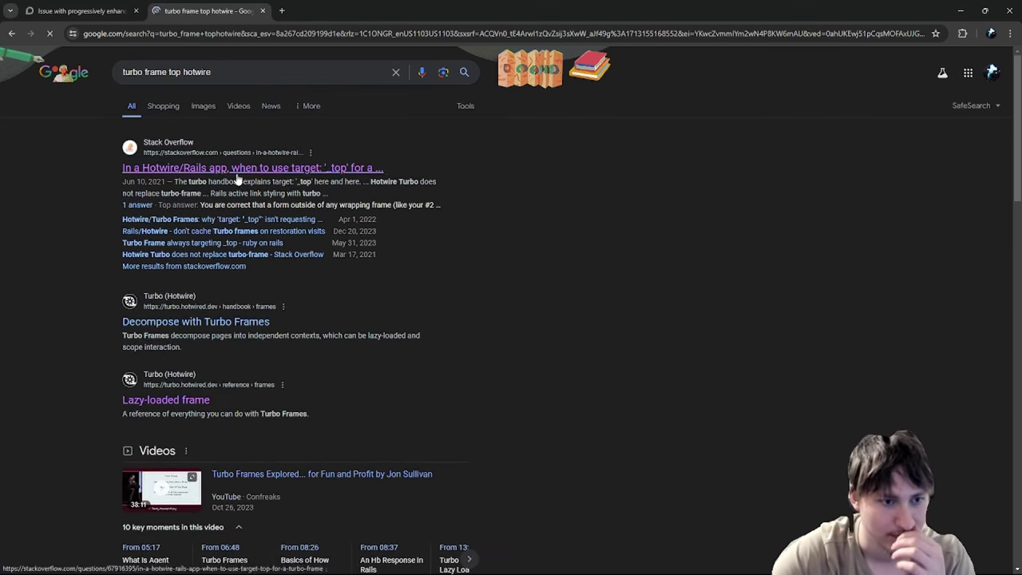
click(164, 400)
- Open the Turbo Attributes reference page and scan its attribute list
click(172, 259)
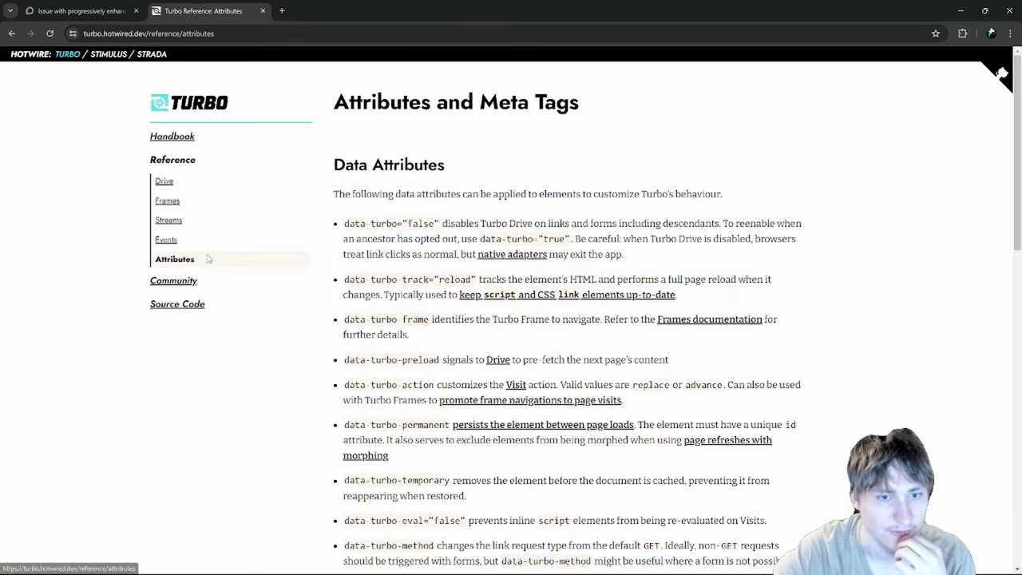
scroll(385, 227, down, 2)
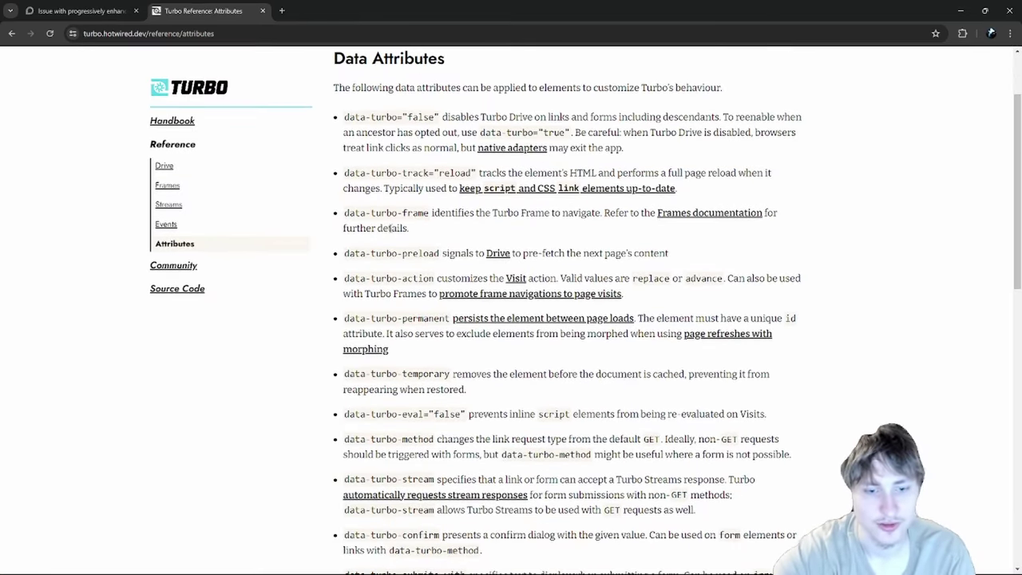
scroll(388, 237, down, 2)
scroll(423, 422, up, 3)
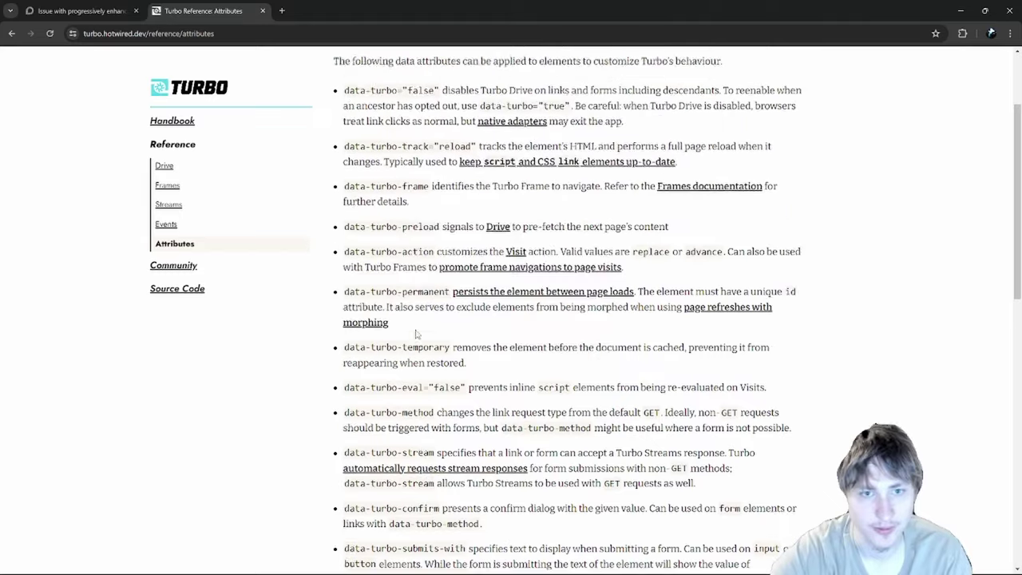
- Open the Frames reference and read the target attribute's target="_top" value
click(675, 214)
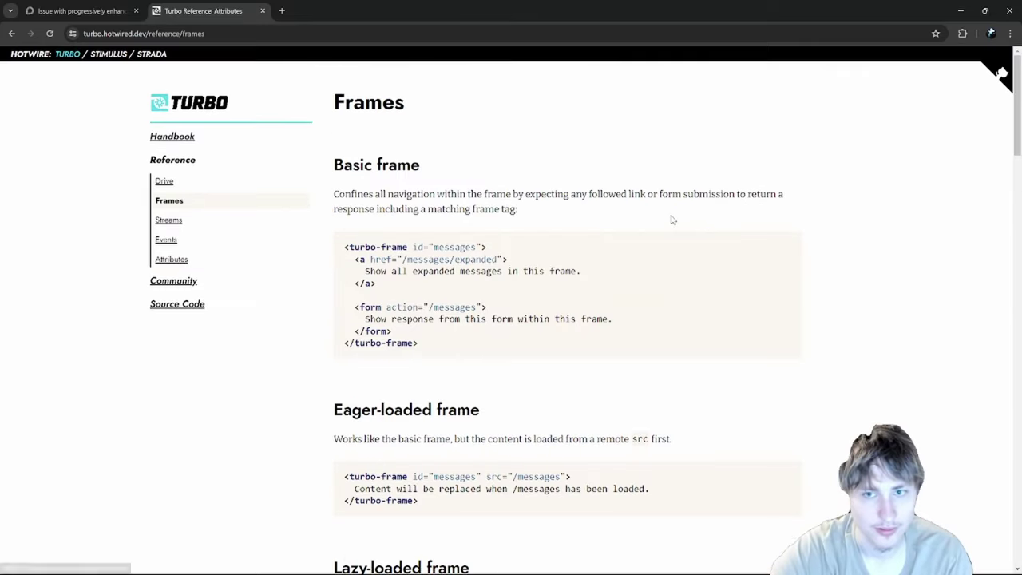
scroll(619, 234, down, 5)
scroll(619, 234, down, 4)
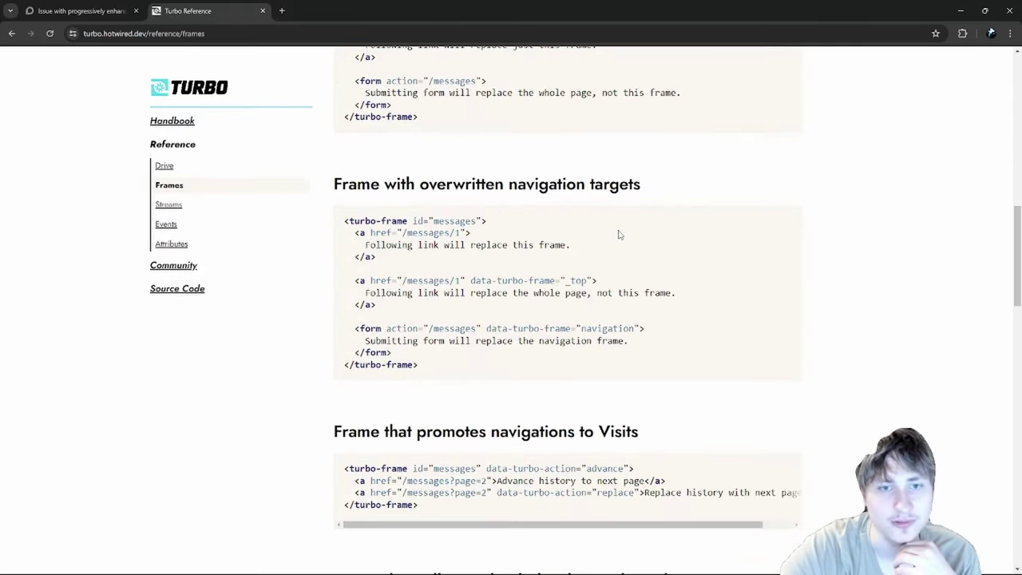
scroll(331, 231, down, 2)
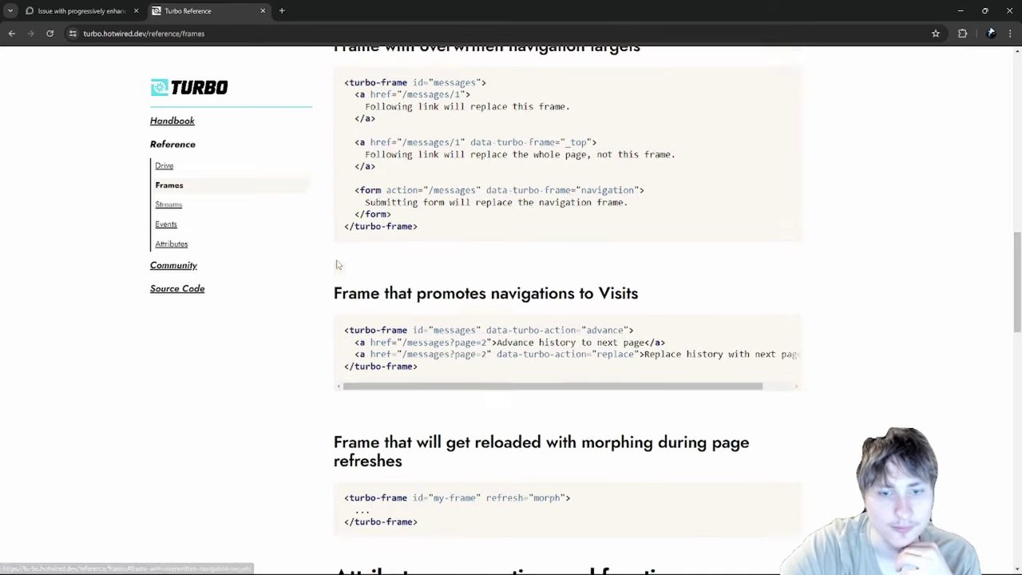
scroll(377, 361, down, 1)
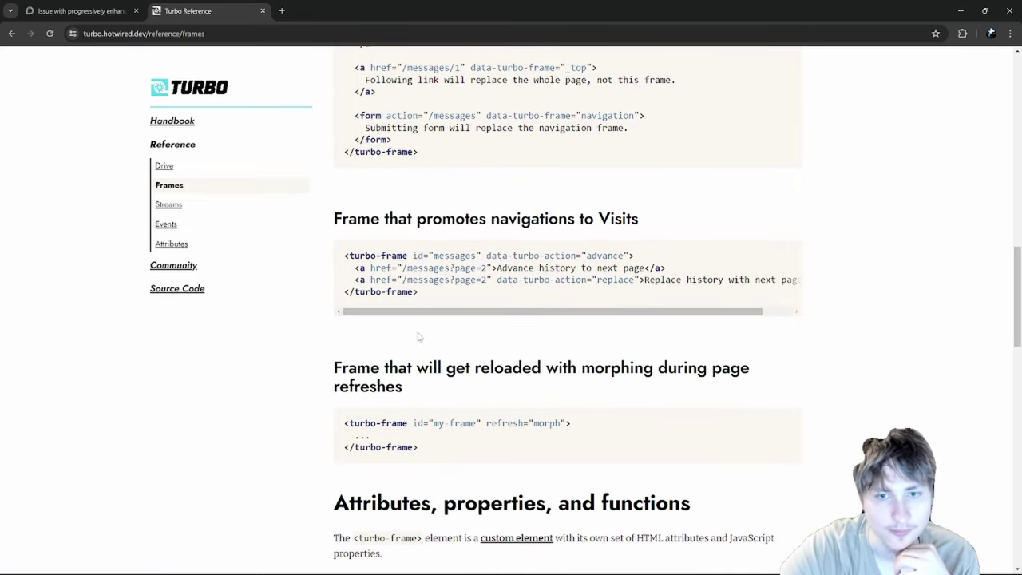
scroll(461, 306, down, 5)
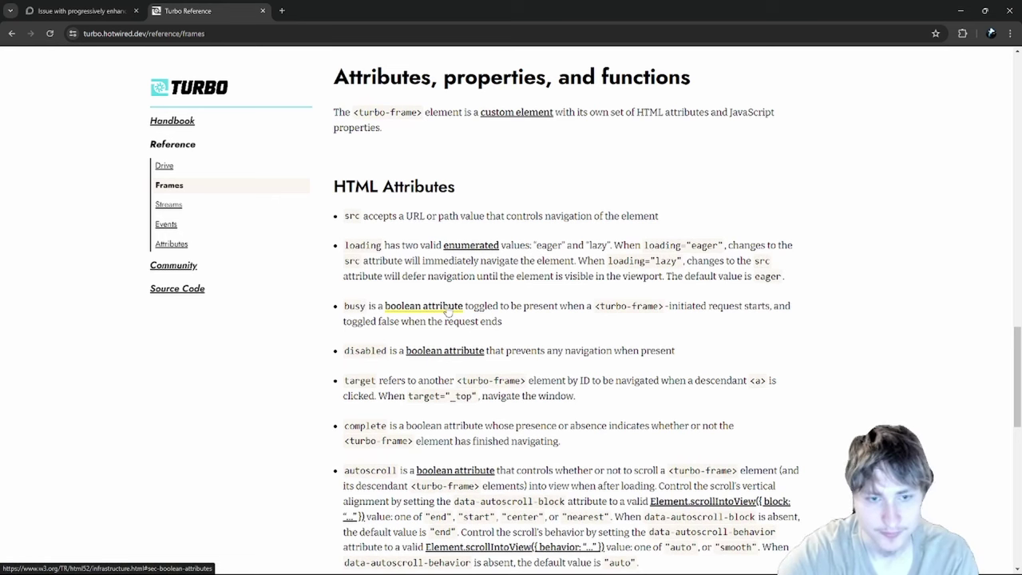
drag(361, 381, 543, 381)
click(440, 393)
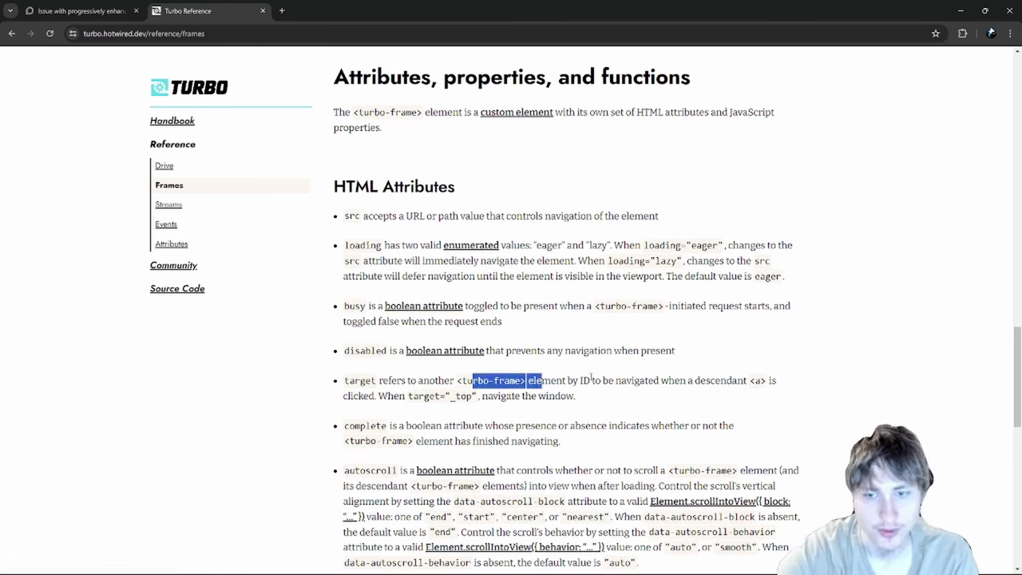
drag(419, 397, 469, 397)
click(470, 396)
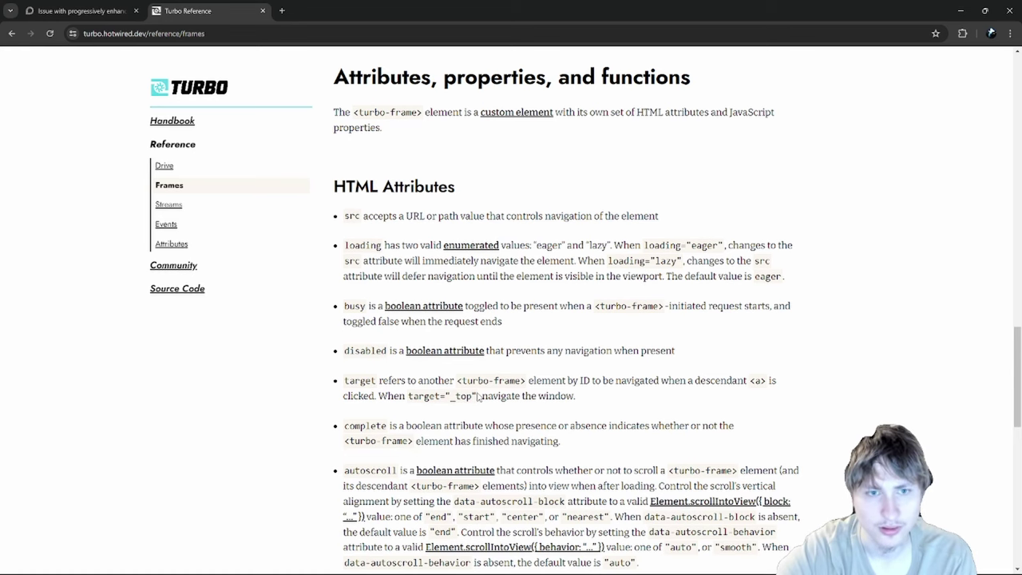
- Review the rest of the Frames reference, then go back to the Turbo Handbook introduction
scroll(414, 292, up, 1)
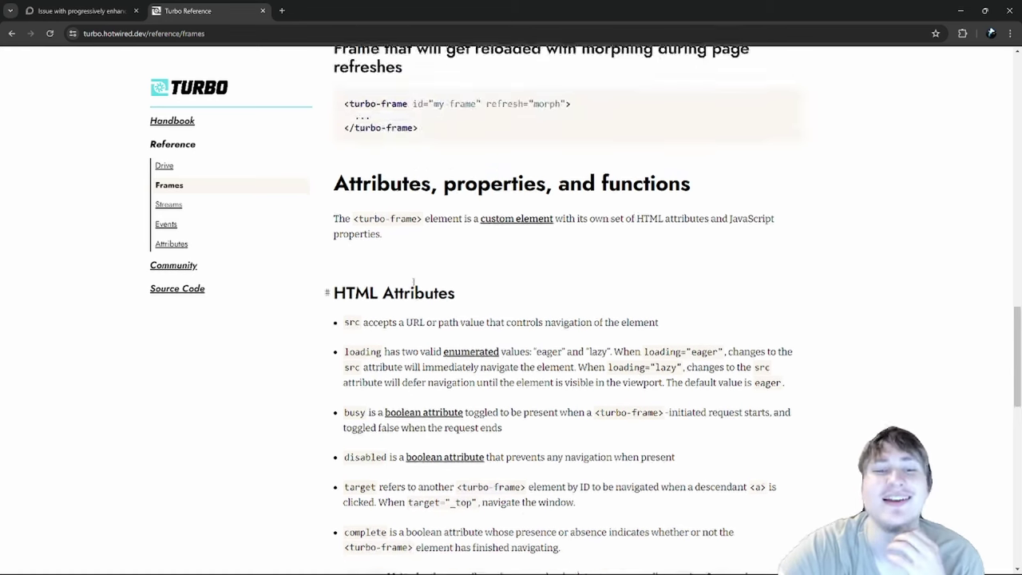
scroll(394, 209, down, 3)
scroll(394, 209, down, 7)
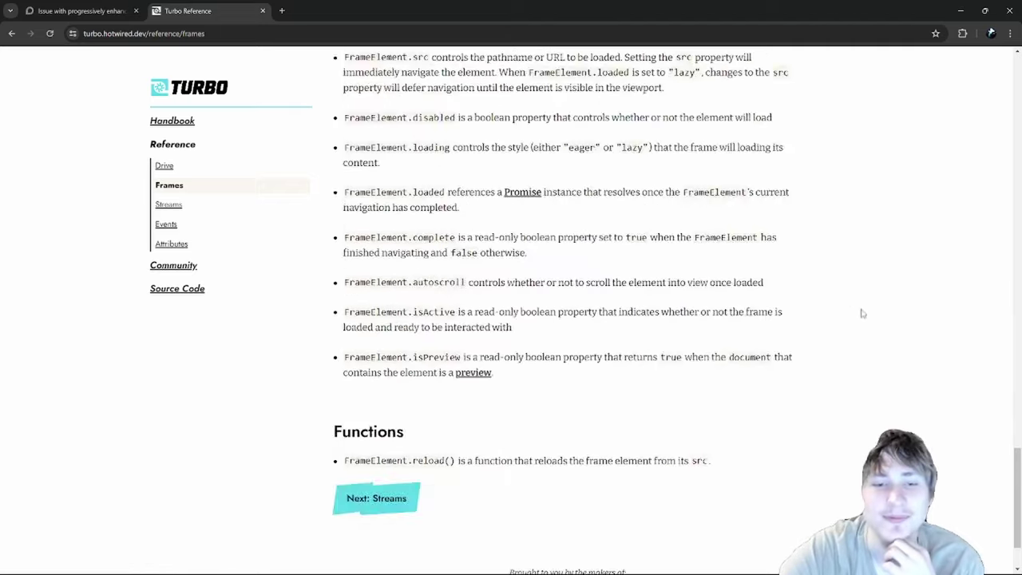
scroll(561, 290, up, 6)
scroll(561, 292, up, 10)
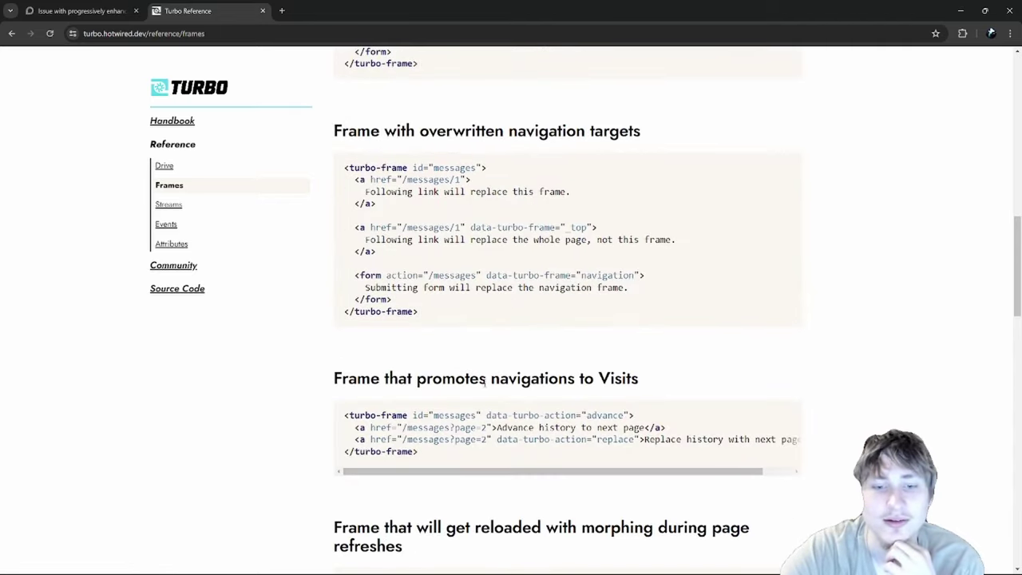
drag(495, 477, 543, 471)
scroll(504, 349, up, 2)
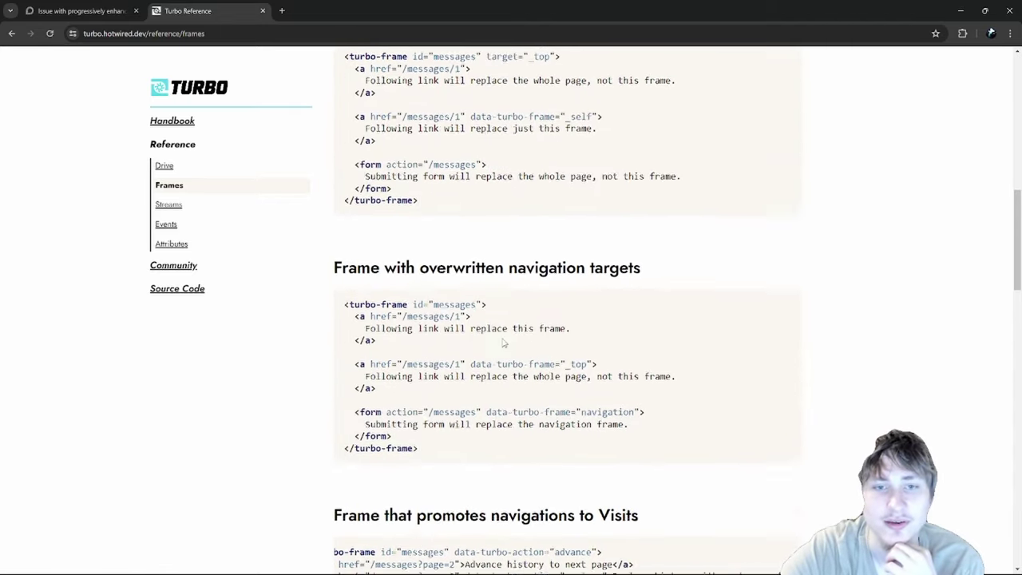
scroll(504, 343, up, 3)
scroll(504, 344, up, 2)
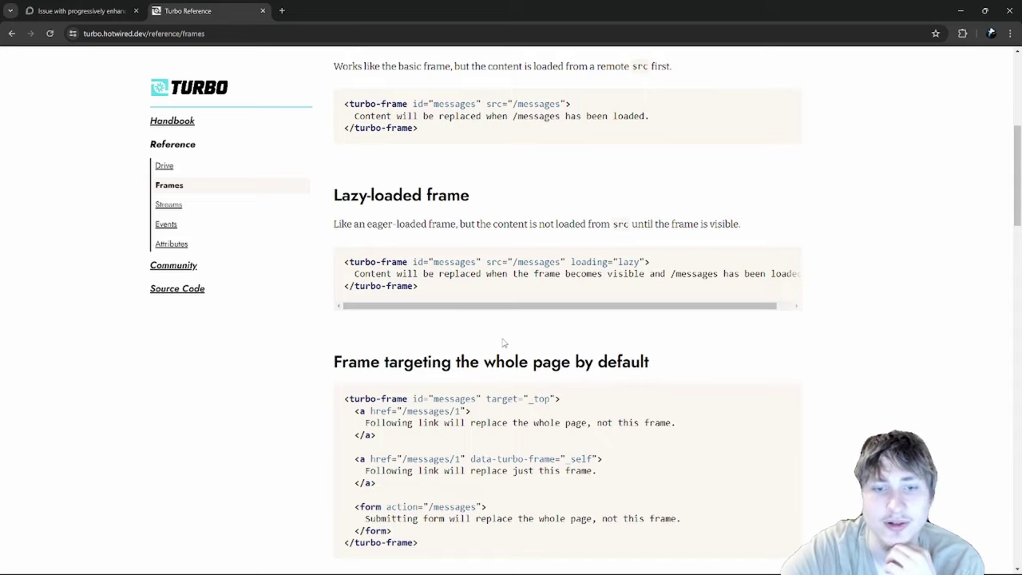
scroll(504, 344, down, 4)
scroll(504, 340, up, 9)
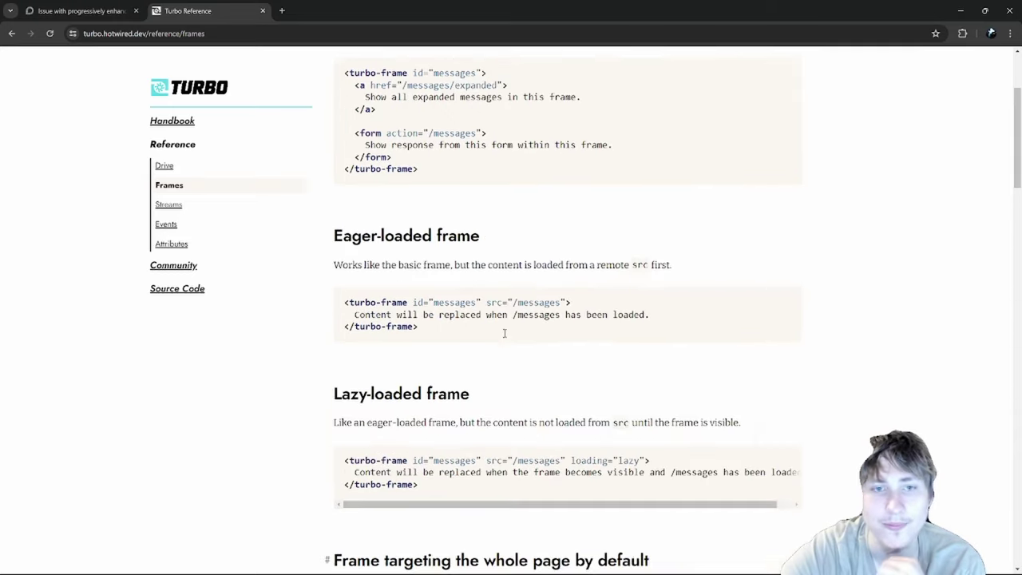
scroll(509, 332, down, 20)
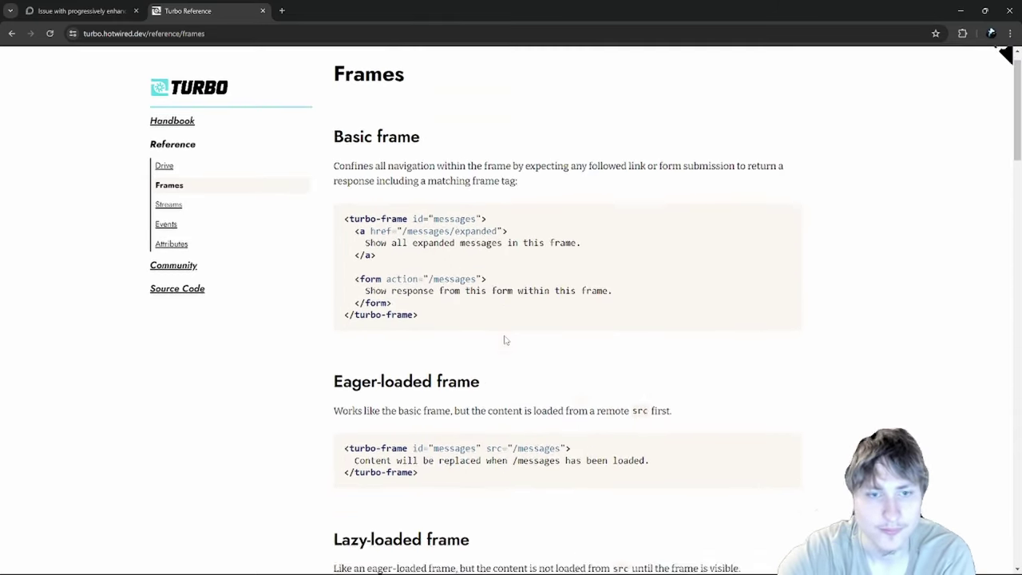
scroll(512, 296, up, 2)
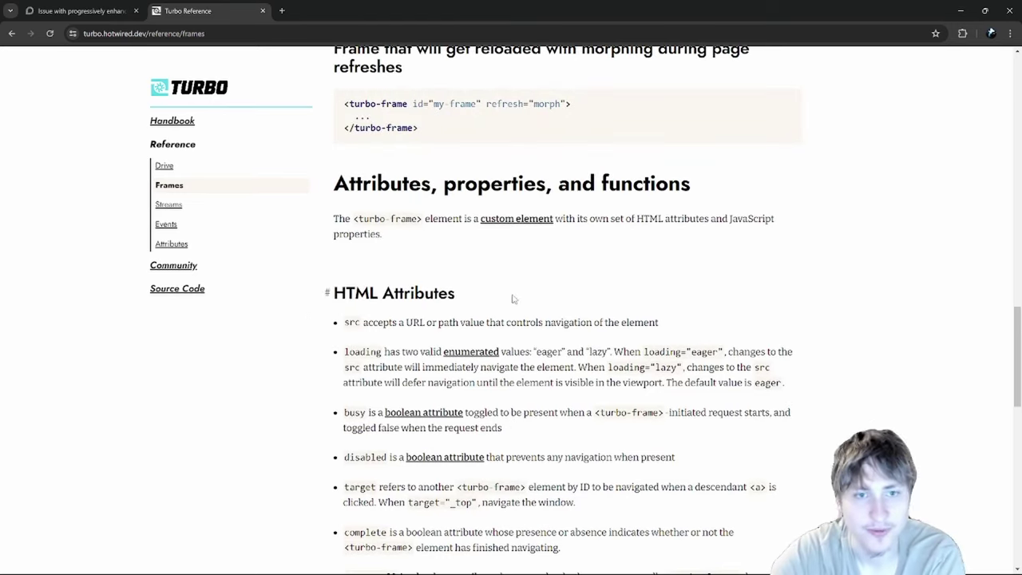
scroll(513, 295, down, 9)
scroll(515, 293, down, 2)
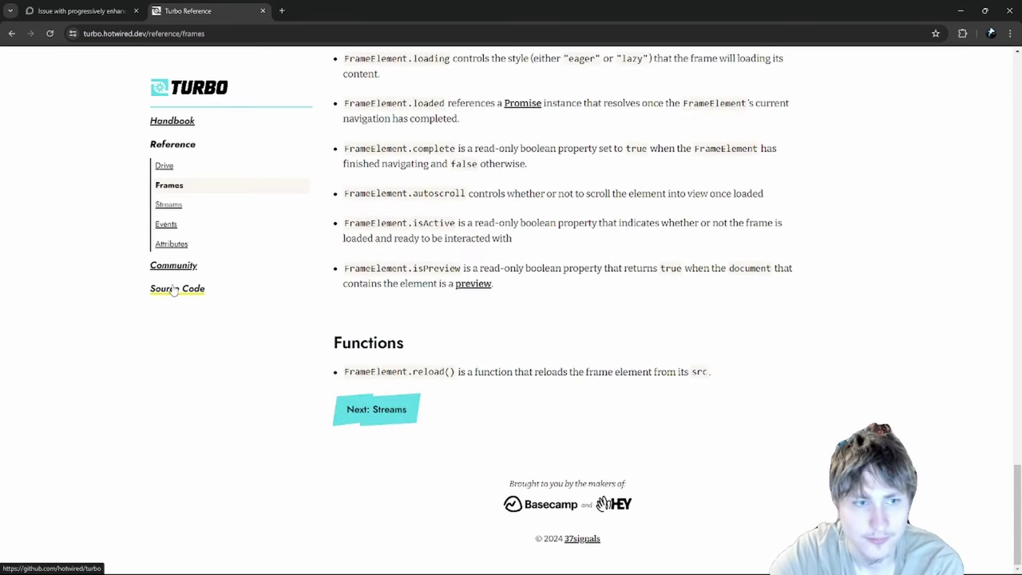
click(158, 266)
click(12, 34)
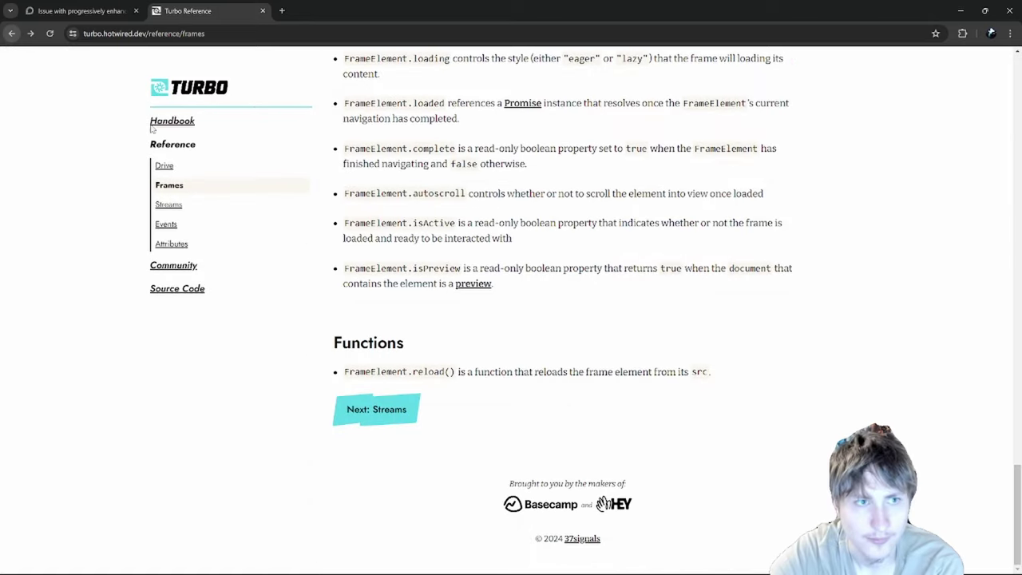
click(12, 33)
- Open the Navigate with Turbo Drive chapter and read its Page Navigation Basics section
click(242, 184)
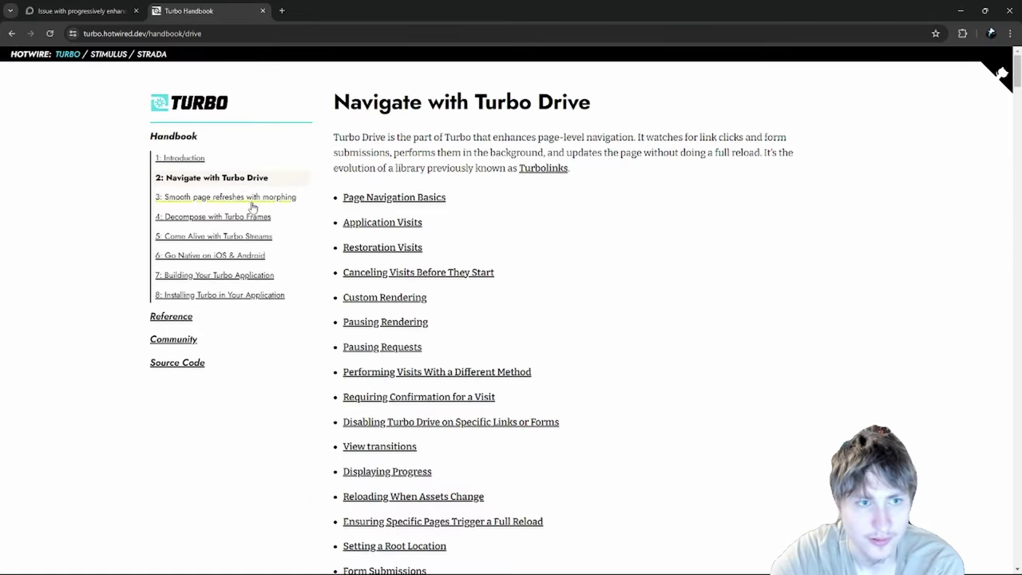
scroll(391, 250, down, 3)
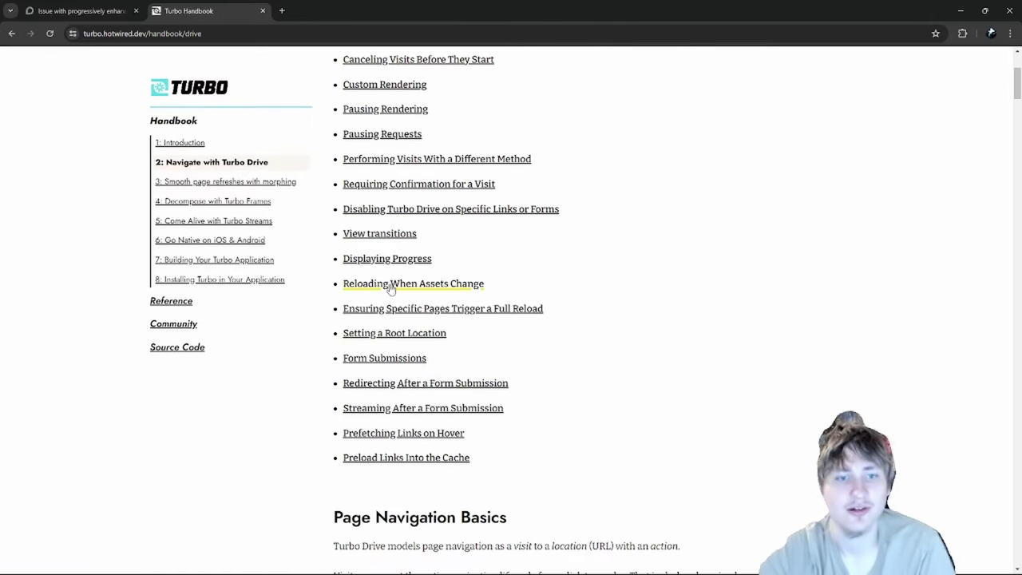
scroll(390, 304, up, 3)
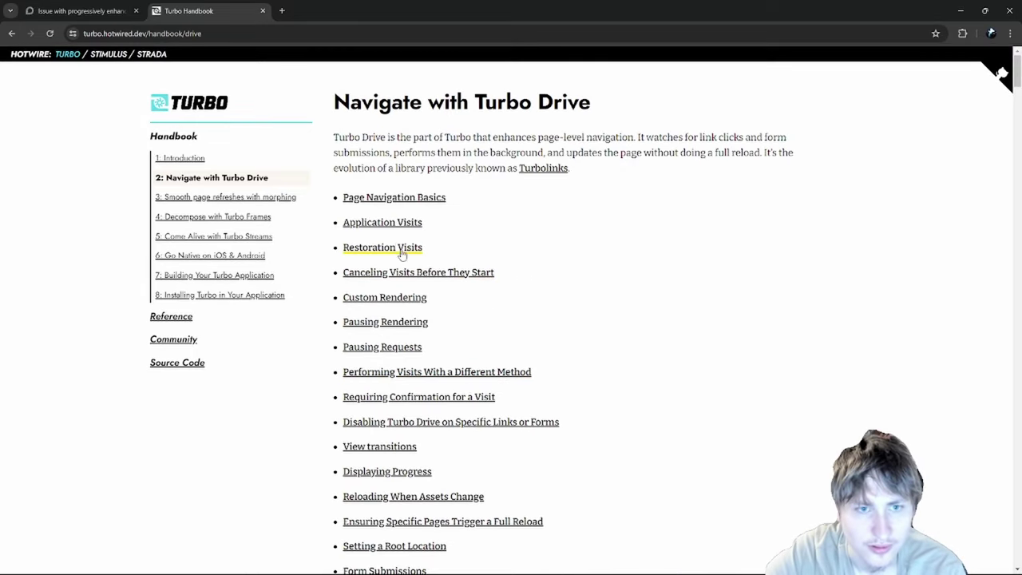
click(415, 198)
scroll(415, 232, down, 5)
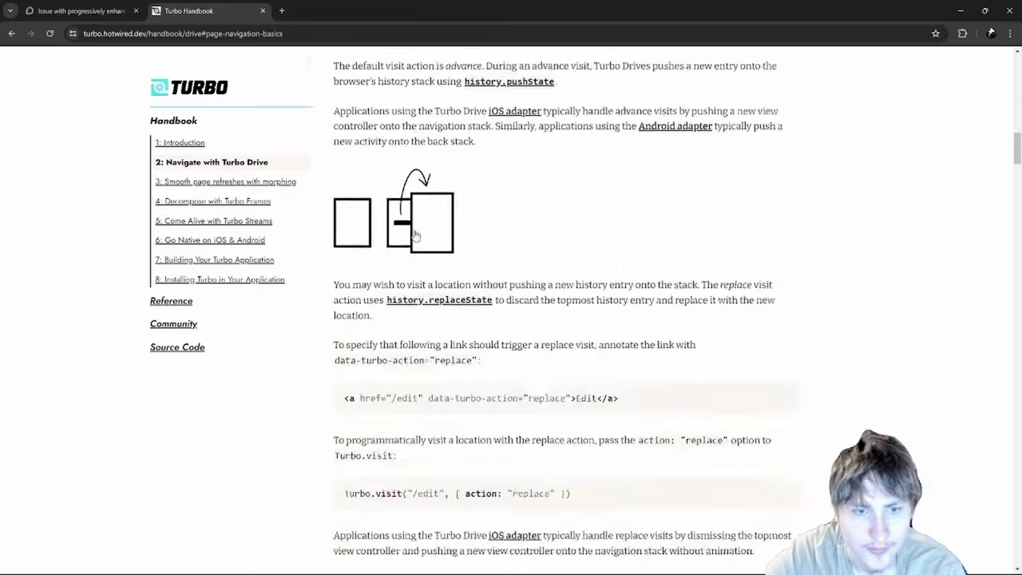
scroll(416, 234, down, 15)
scroll(428, 231, down, 20)
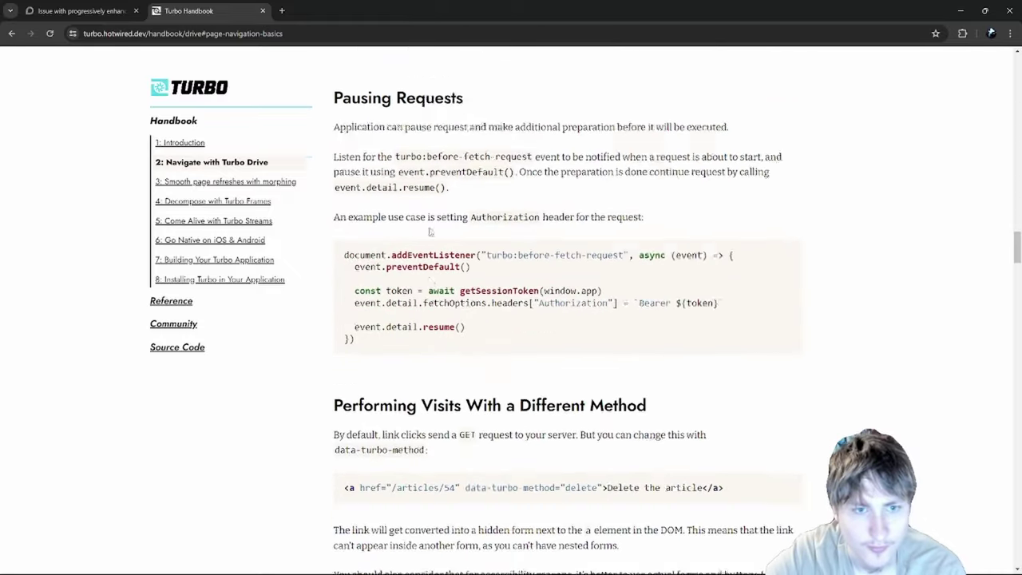
scroll(427, 231, down, 15)
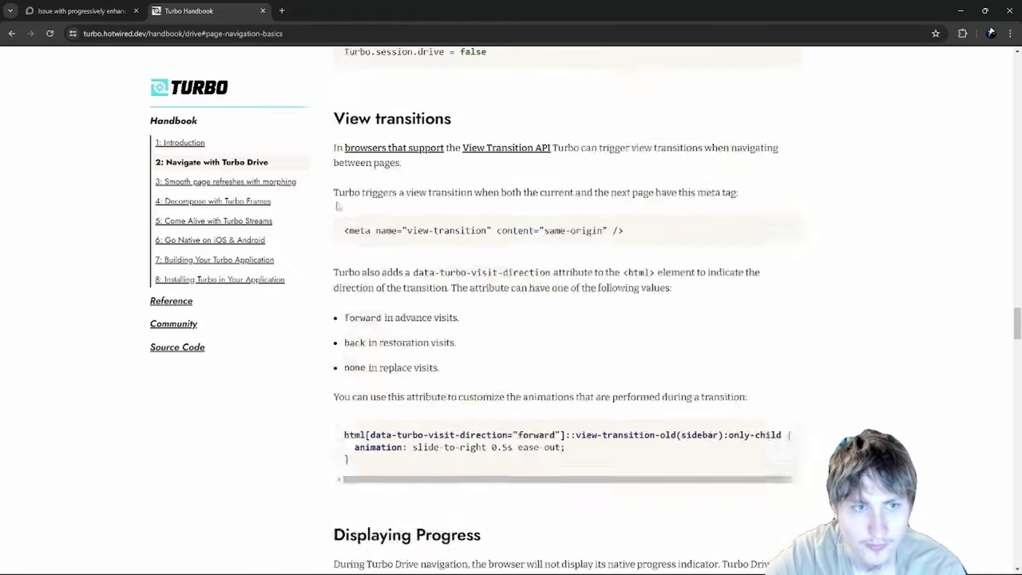
scroll(402, 194, down, 20)
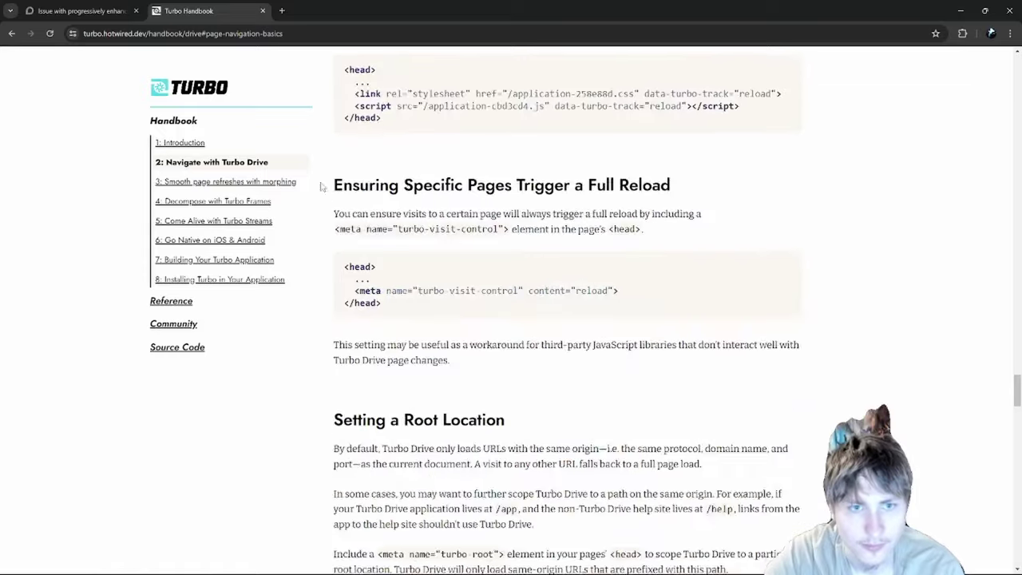
scroll(320, 182, down, 5)
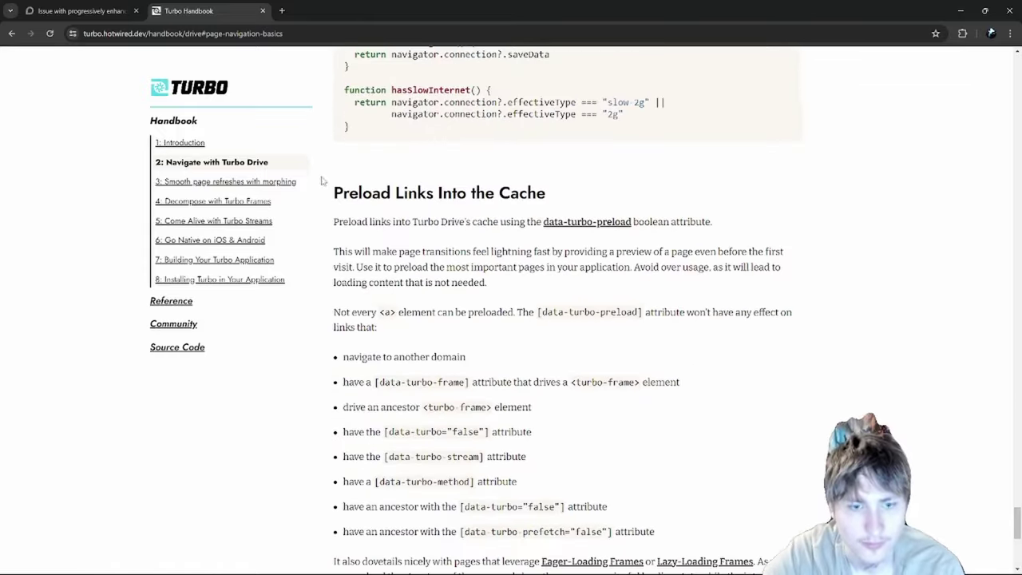
- Move past the morphing chapter into Decompose with Turbo Frames and read down it
click(270, 183)
scroll(379, 206, down, 3)
scroll(378, 206, down, 6)
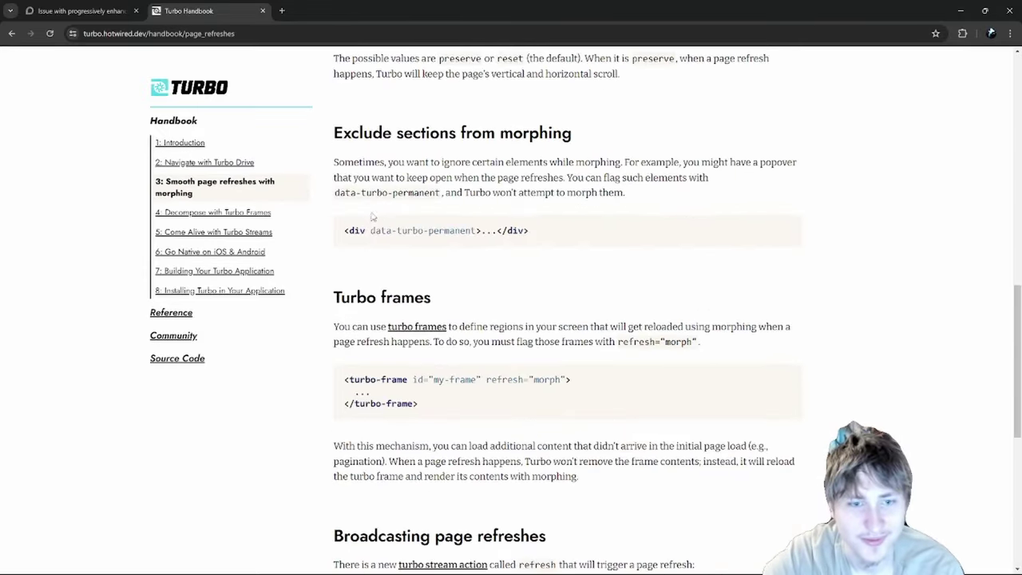
scroll(380, 205, down, 5)
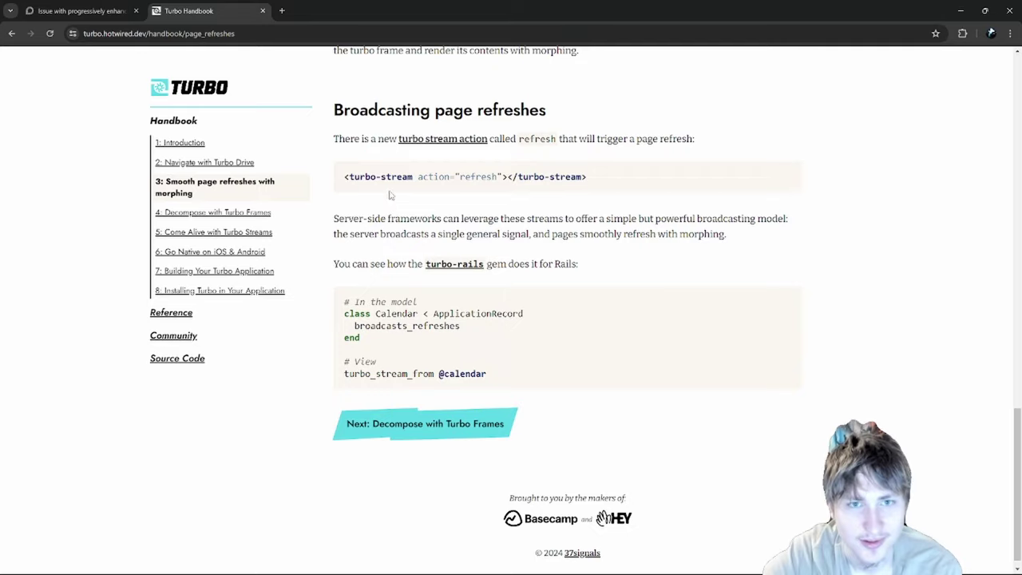
click(215, 212)
scroll(405, 216, down, 10)
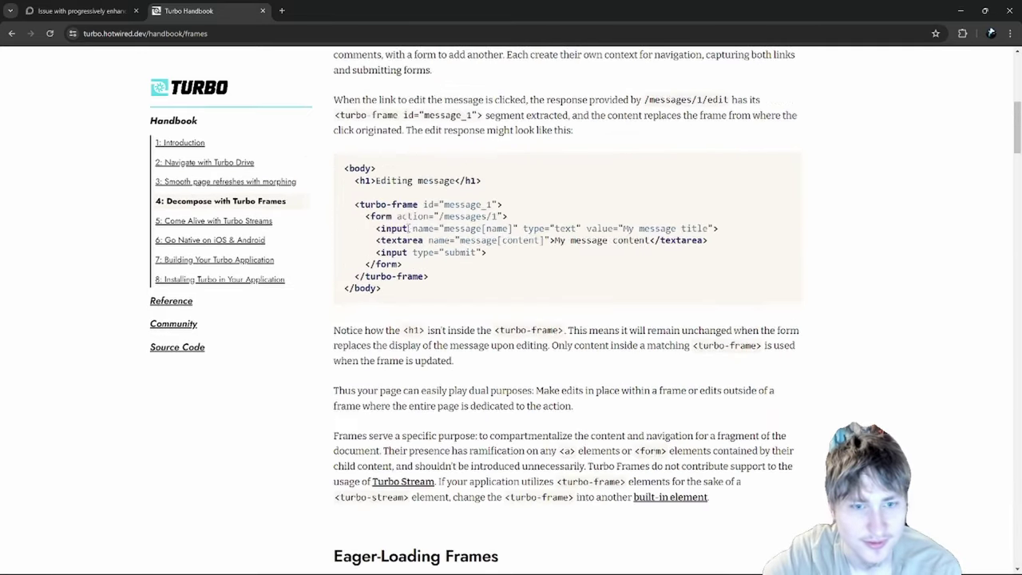
scroll(406, 216, down, 18)
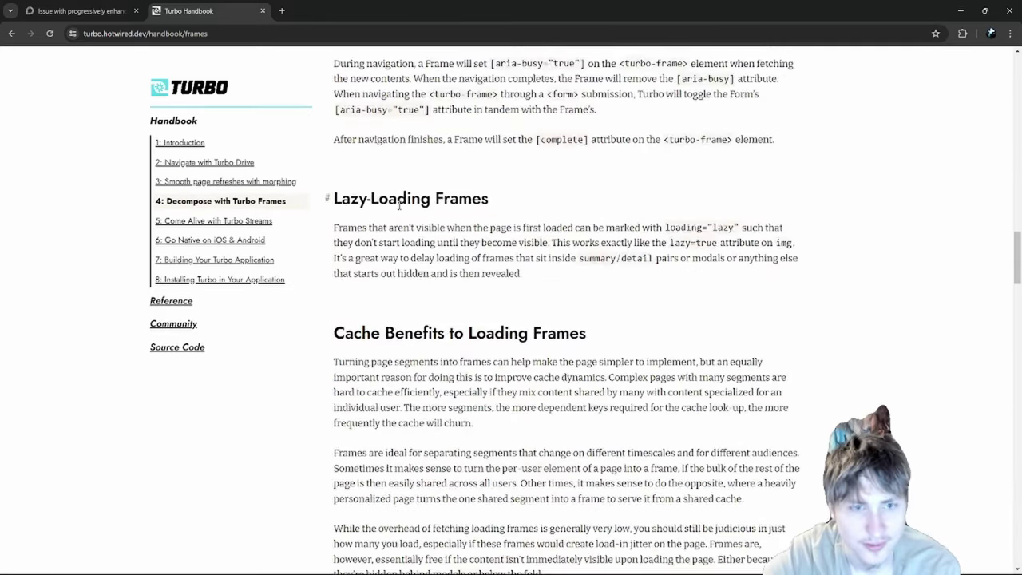
scroll(401, 212, down, 3)
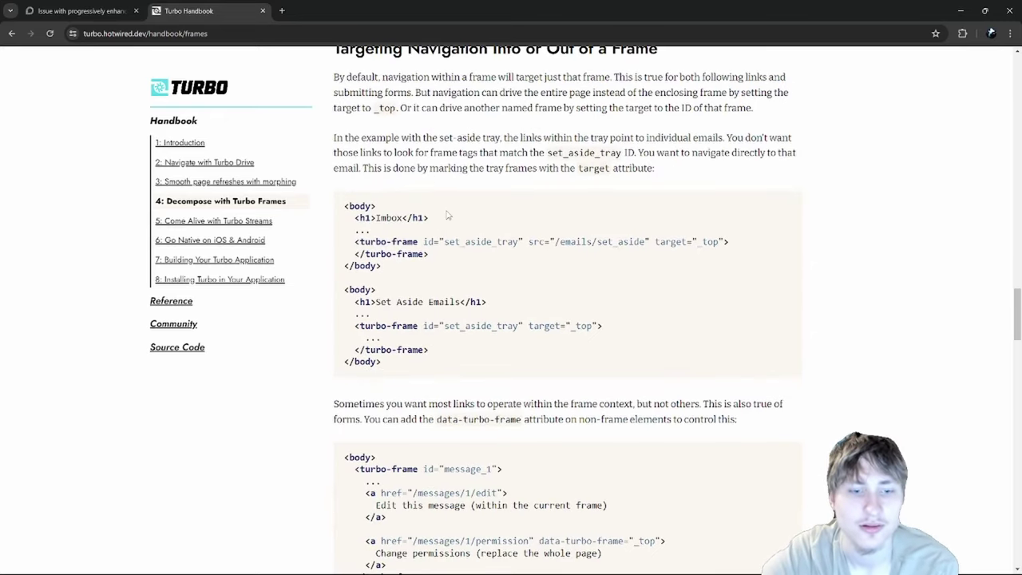
scroll(446, 275, down, 2)
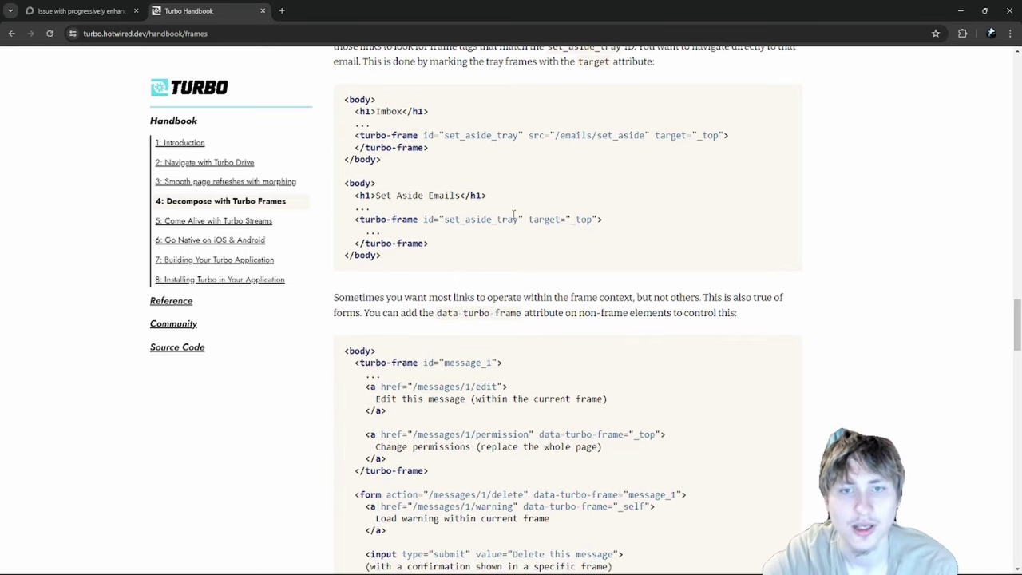
- Select target="_top" and take the 'Targeting Navigation Into or Out of a Frame' direct link
drag(527, 219, 599, 220)
right_click(611, 223)
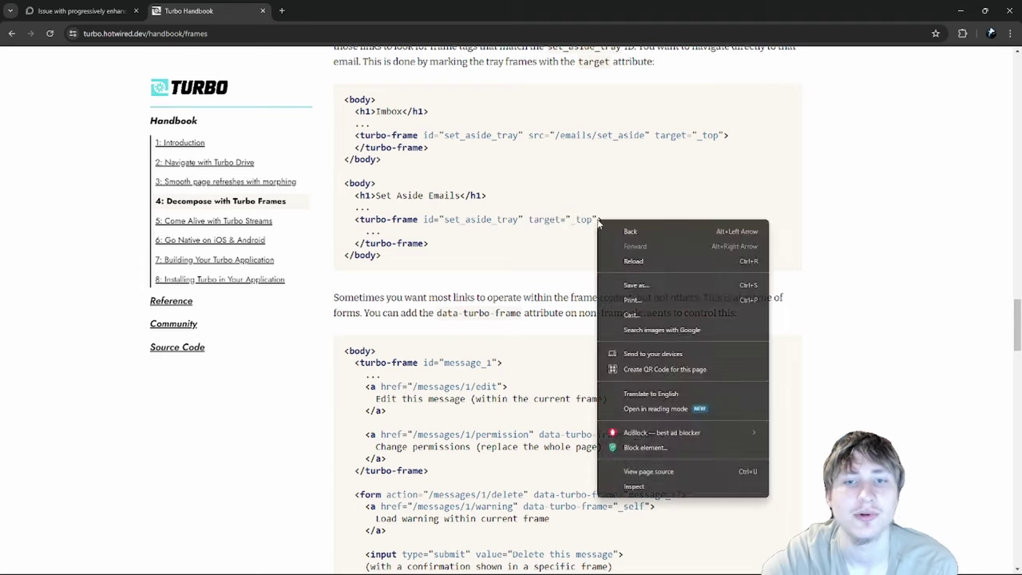
click(399, 214)
scroll(400, 214, up, 2)
click(326, 102)
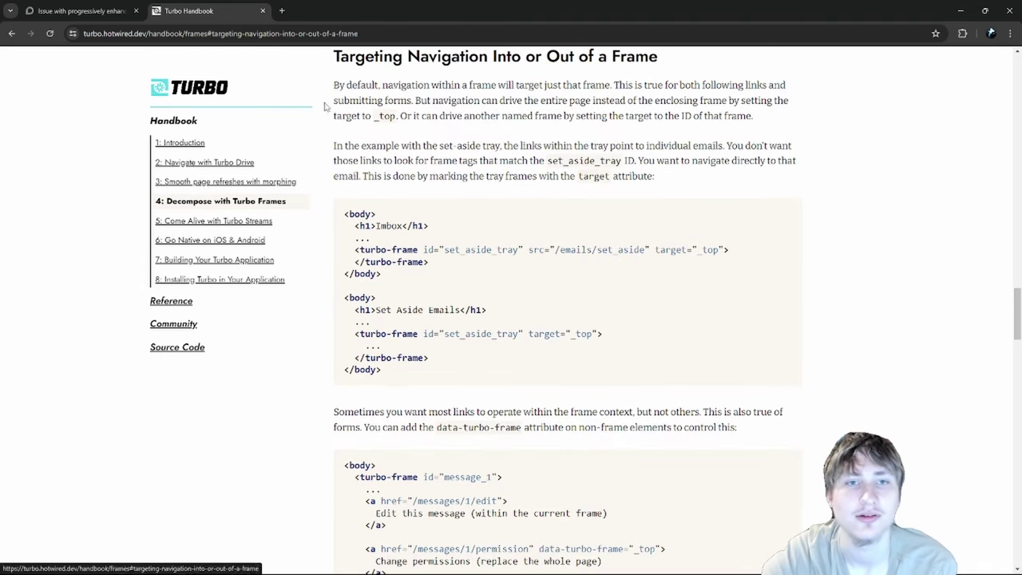
click(89, 10)
- Scroll to the end of the original post and give it a like
scroll(282, 428, down, 3)
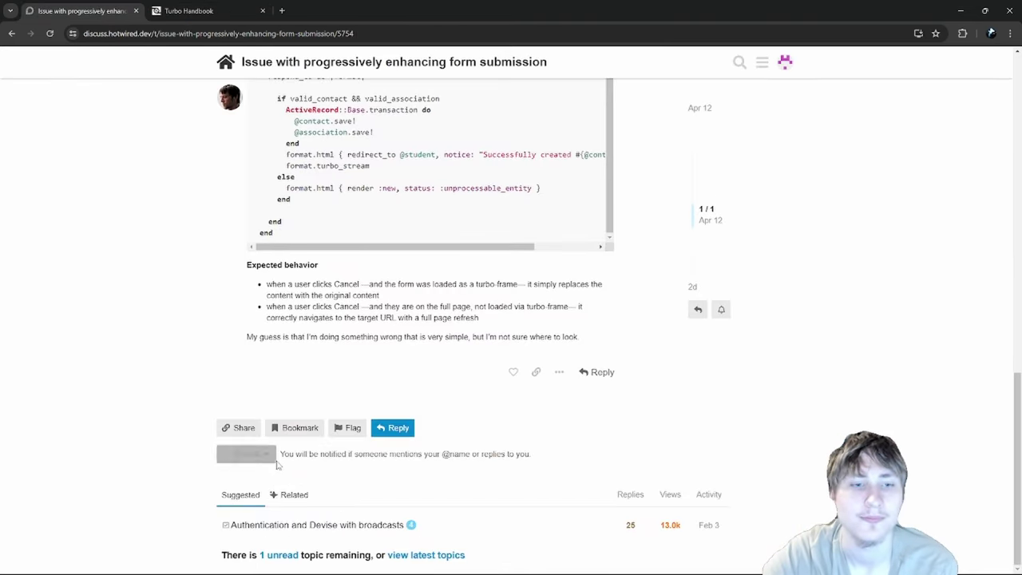
scroll(278, 437, up, 3)
scroll(279, 437, up, 1)
scroll(194, 423, up, 2)
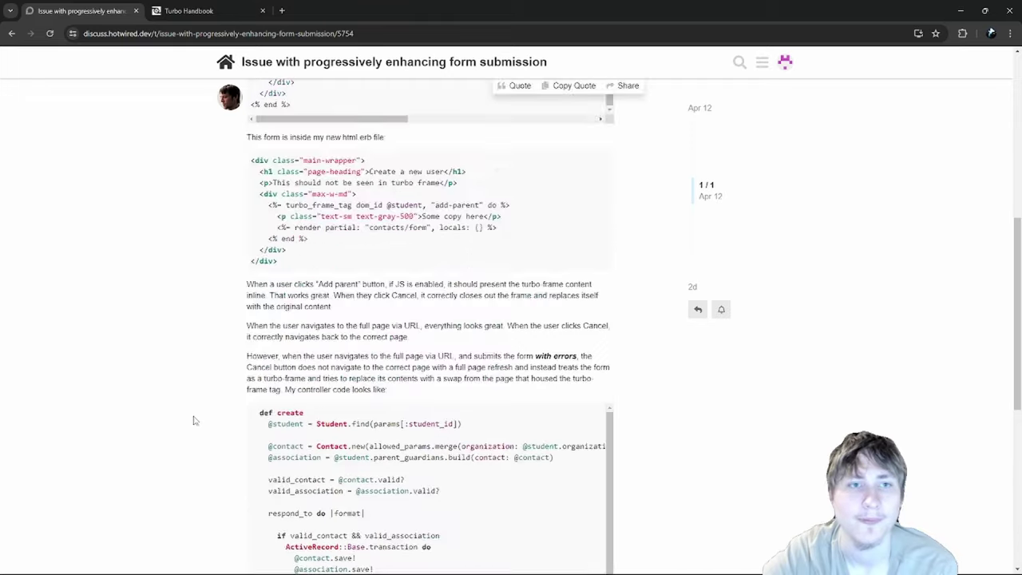
scroll(240, 448, down, 6)
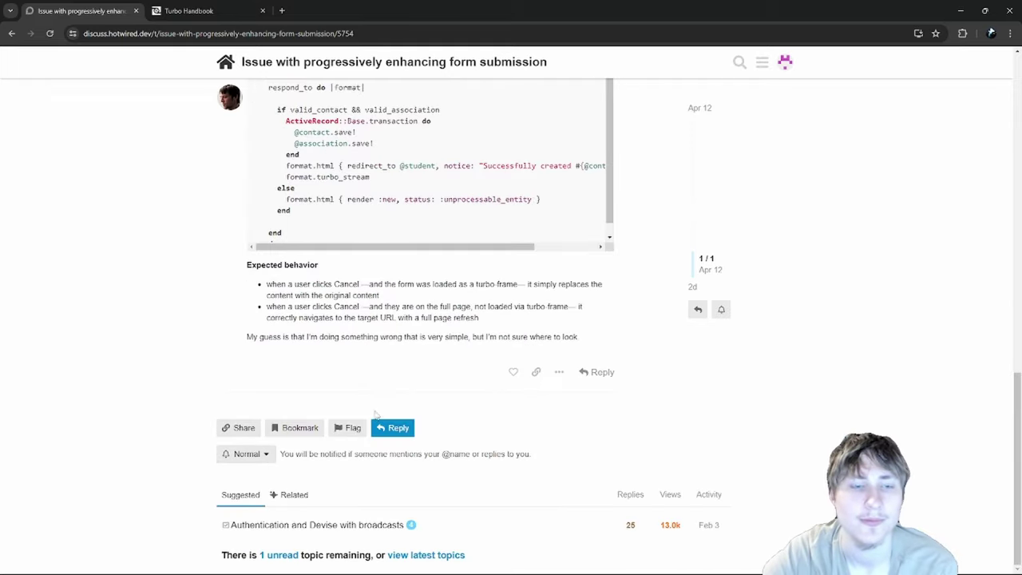
scroll(535, 370, up, 3)
scroll(488, 340, down, 1)
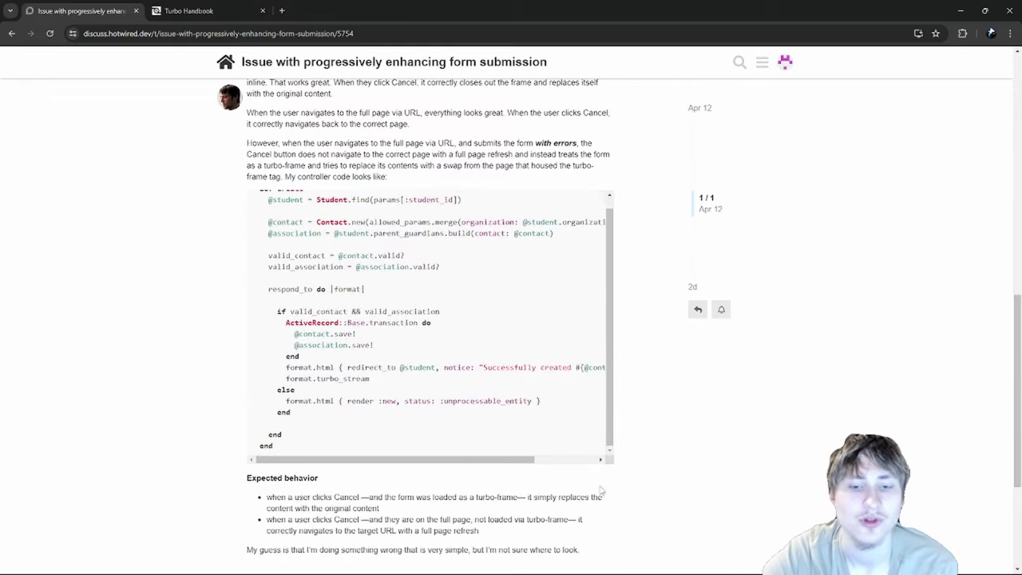
scroll(603, 491, down, 3)
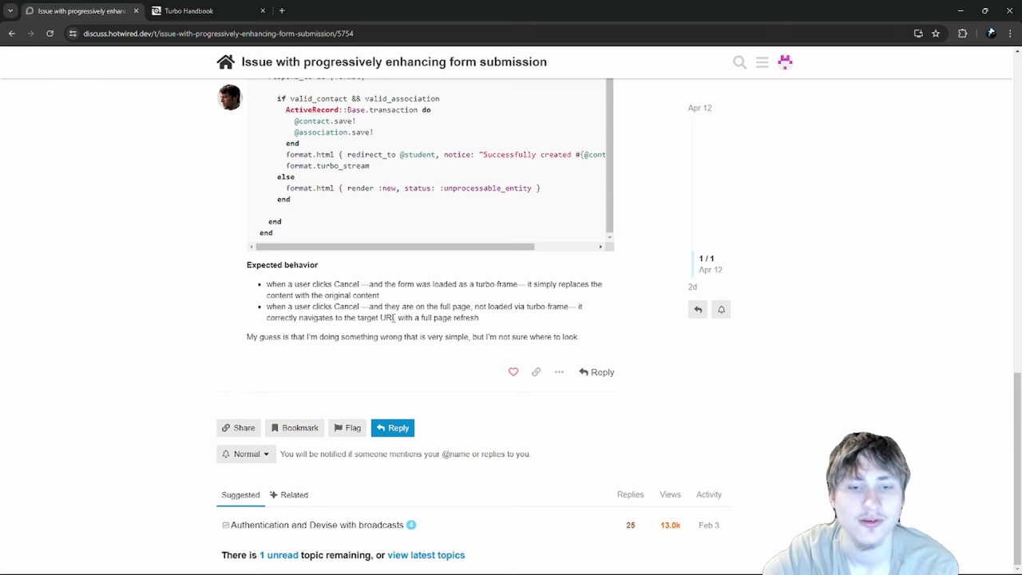
click(514, 372)
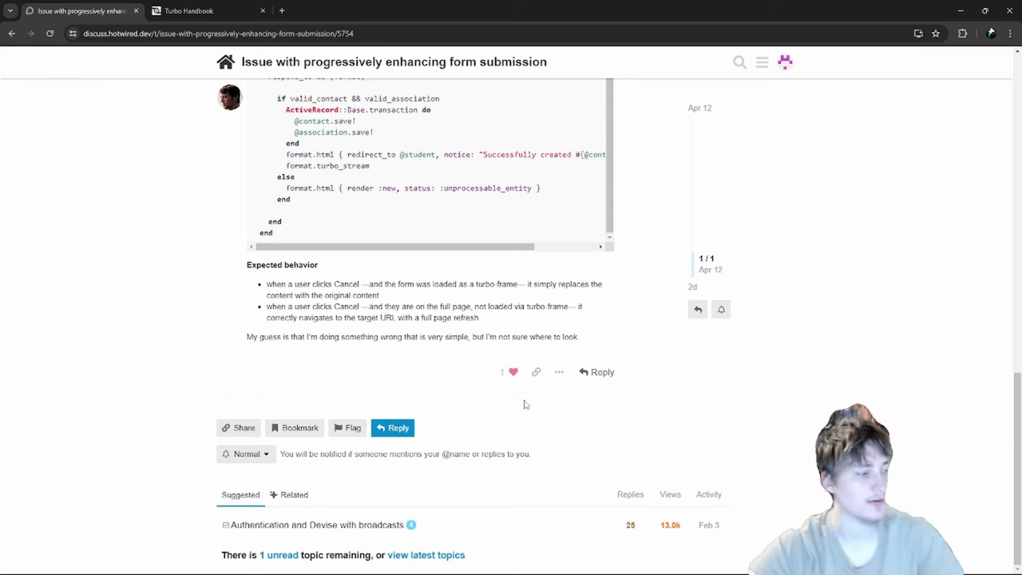
- Start a reply quoting the original post, then close it without keeping a draft
click(603, 372)
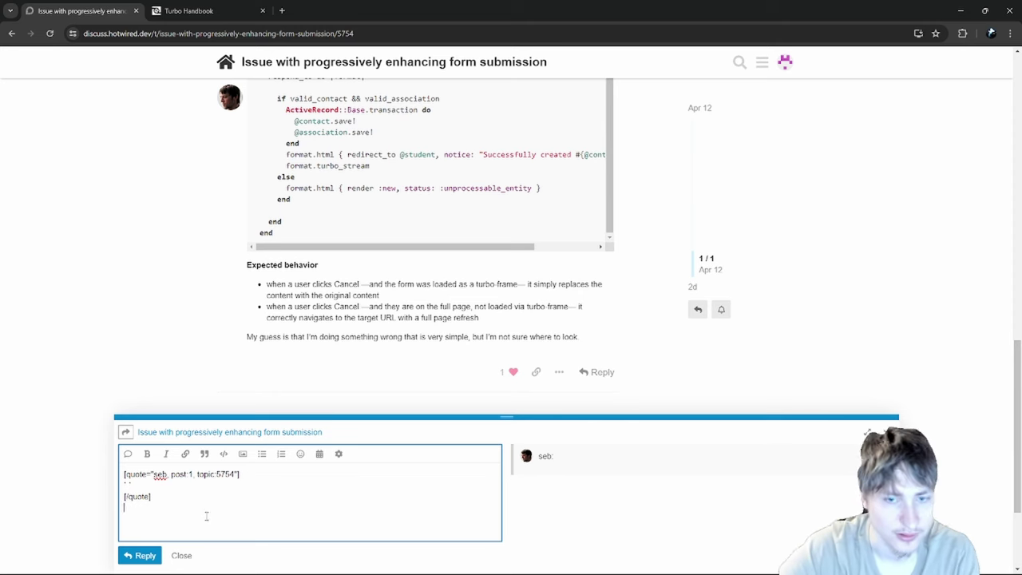
scroll(206, 516, down, 3)
click(183, 556)
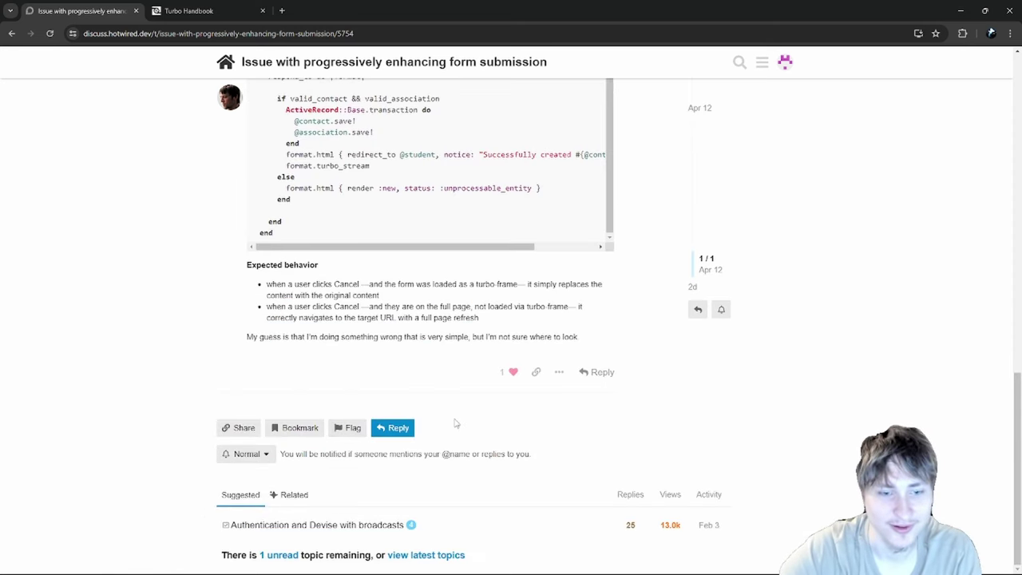
scroll(539, 412, up, 4)
scroll(627, 475, down, 4)
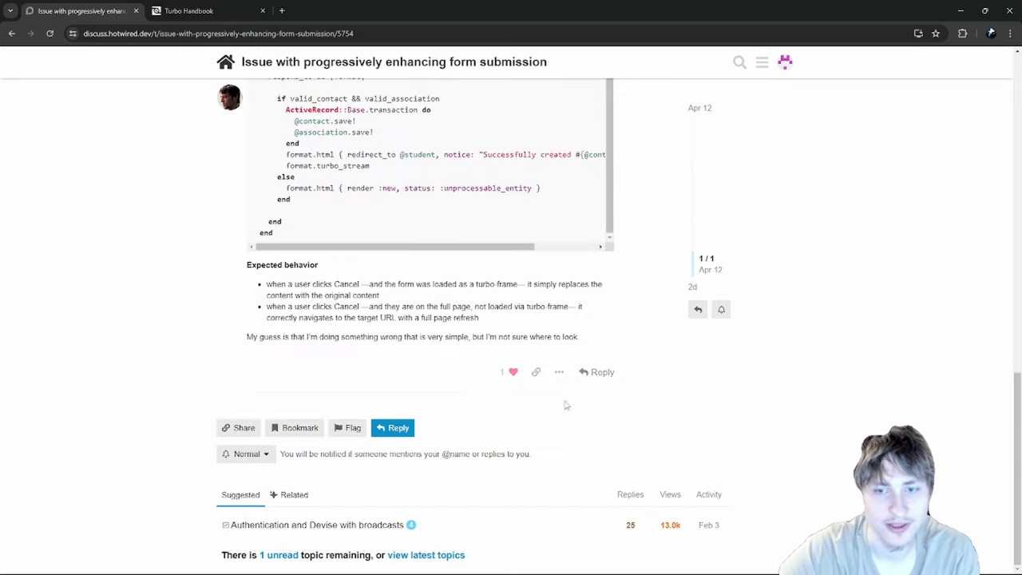
- Start a fresh reply beginning 'Your form setup looks good and'
click(595, 373)
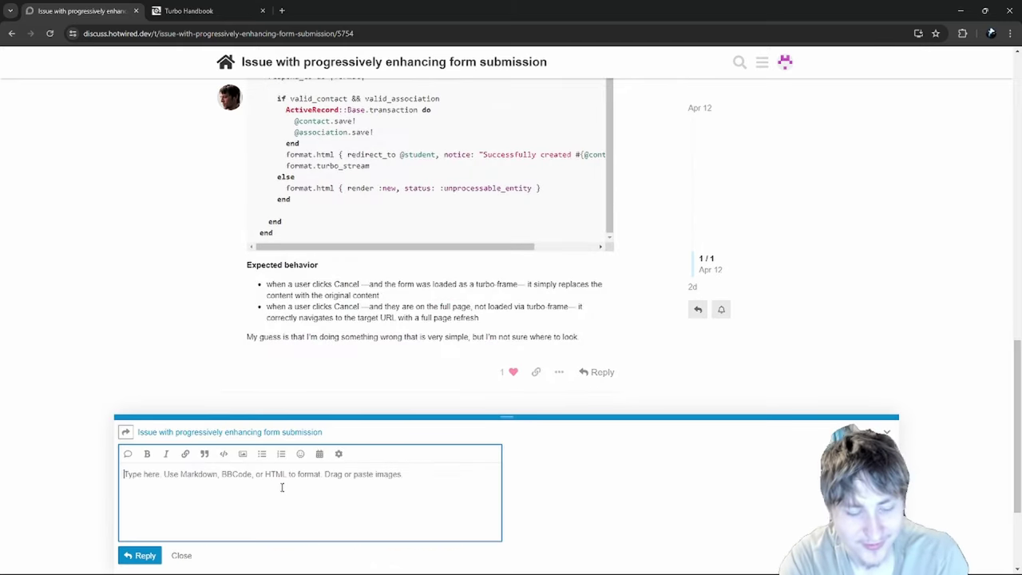
text(What)
key(ctrl+a)
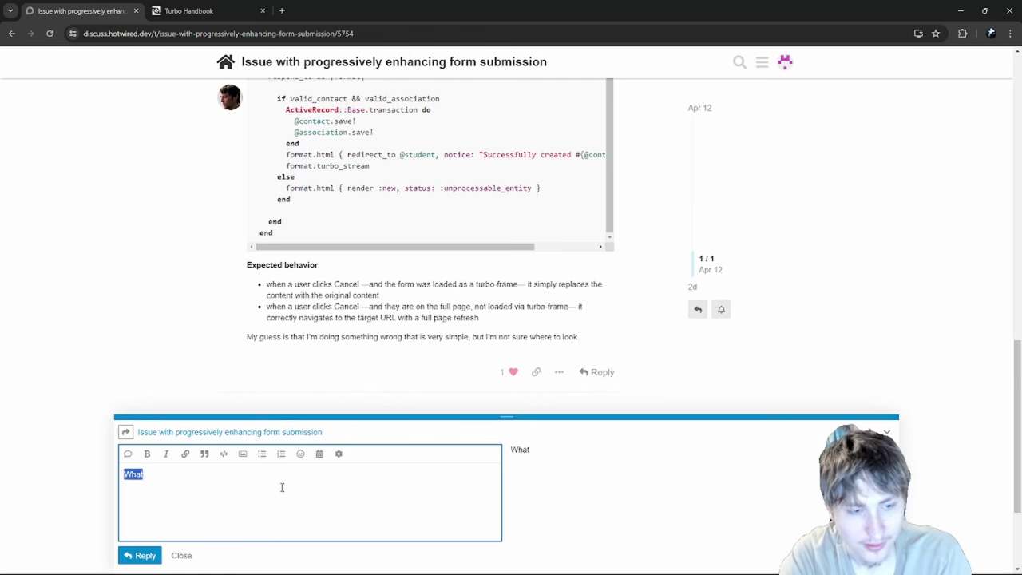
text(Your )
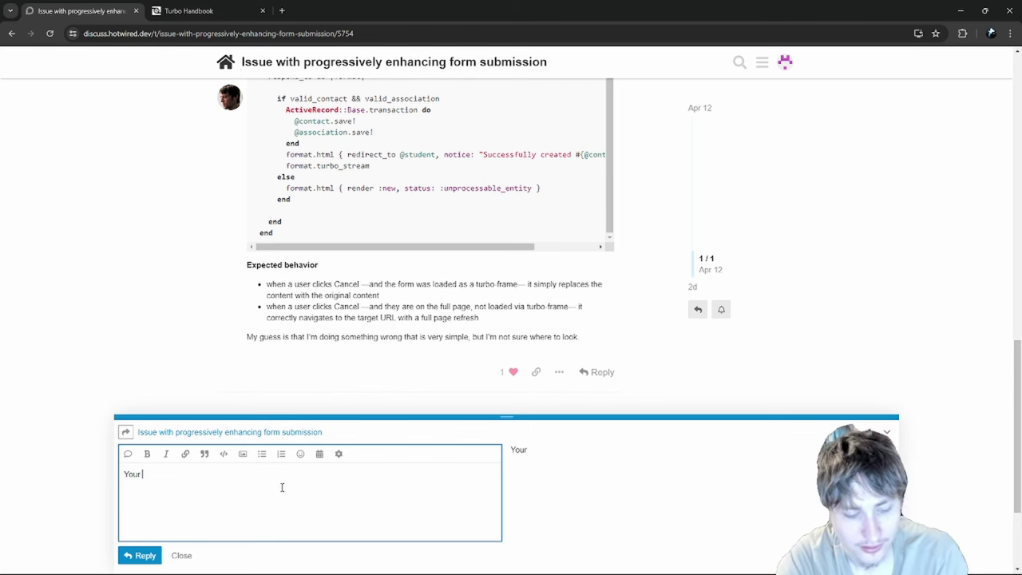
text(form setup looks go)
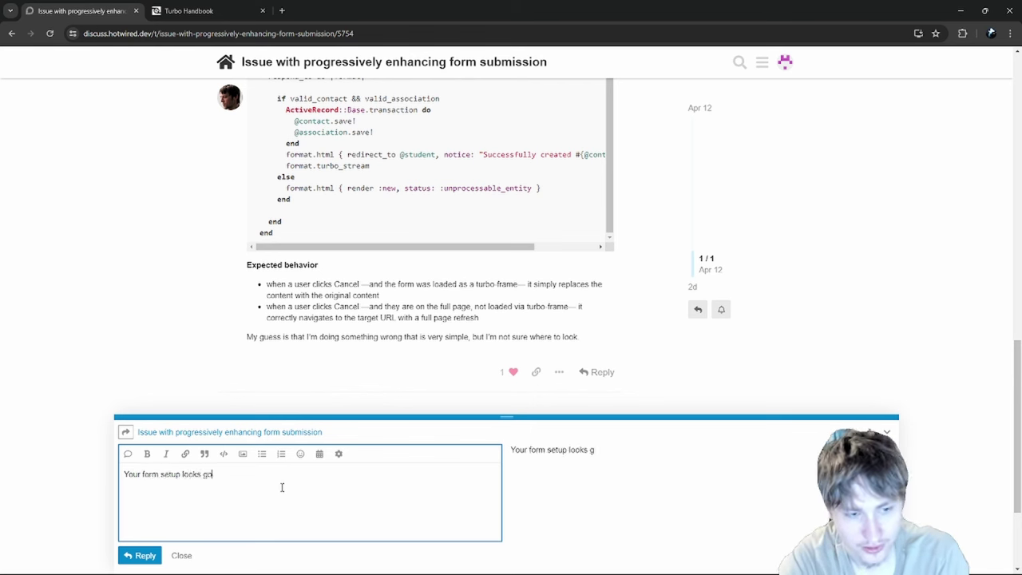
text(od and)
key(ctrl+shift+Left)
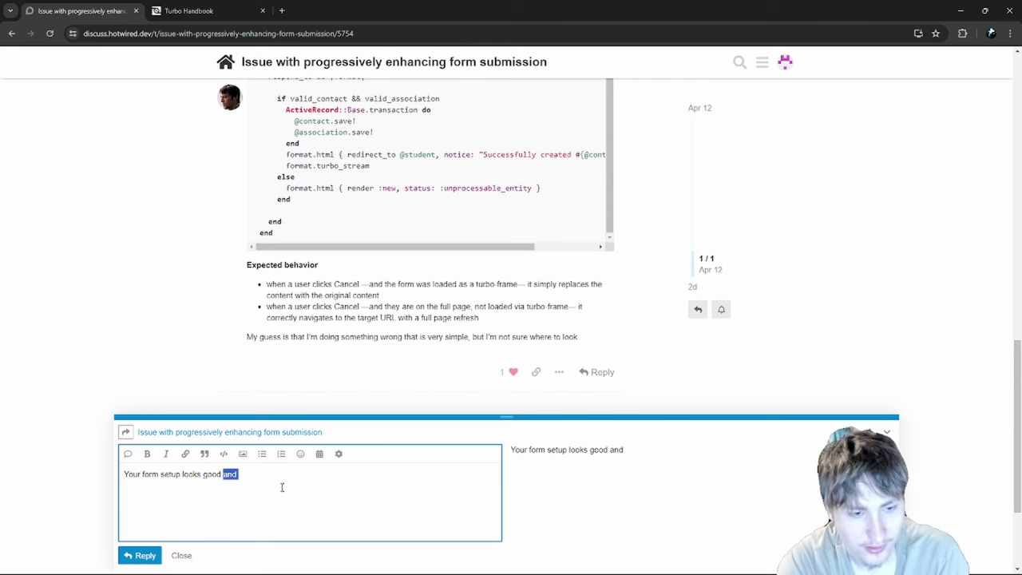
key(Right)
- Continue the reply to read 'is a great way to build a PWA with Hotwire.'
text(is a gre)
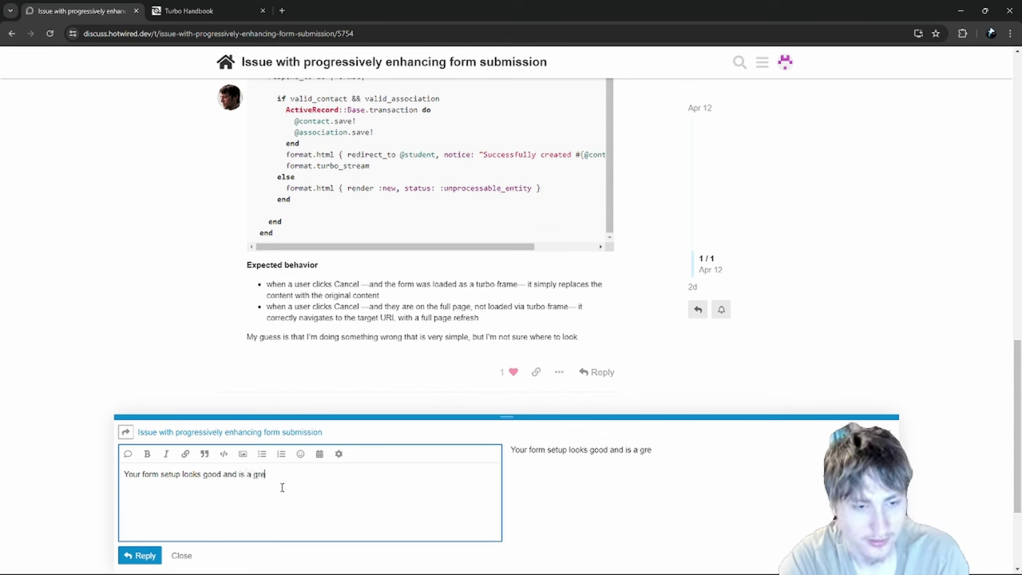
text(at way to progressibbv)
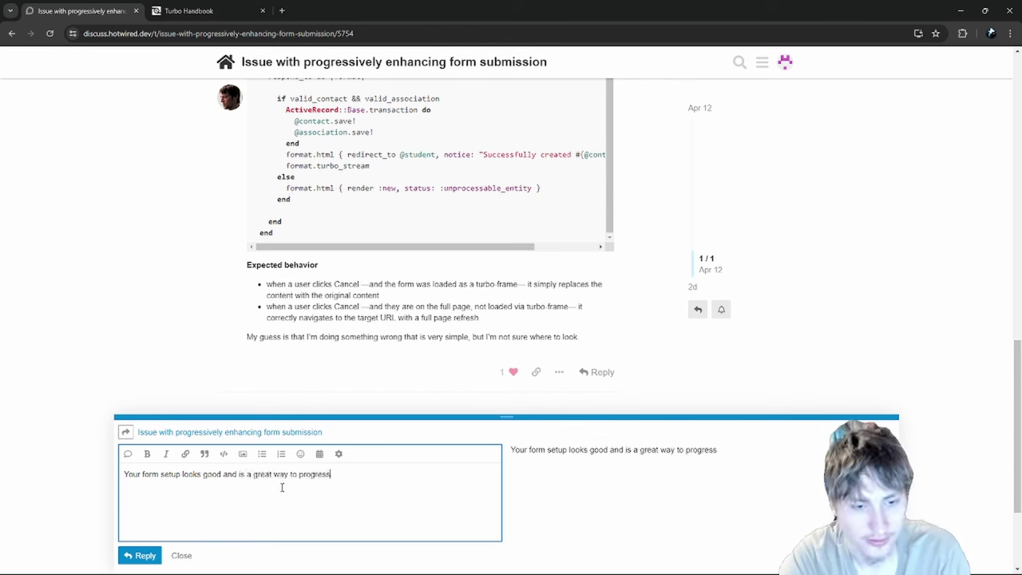
key(BackSpace)
text(ly en)
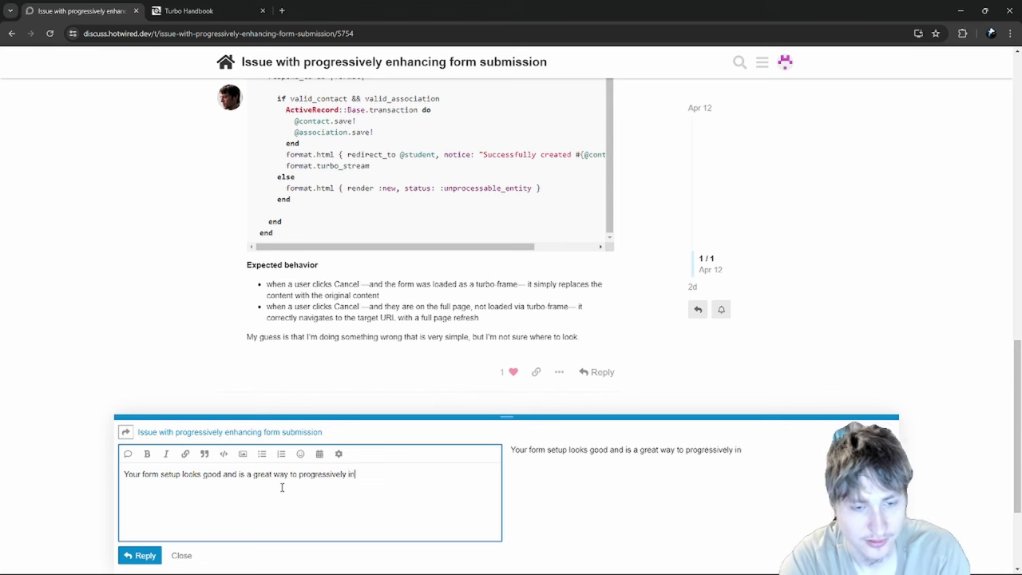
text(hance your a)
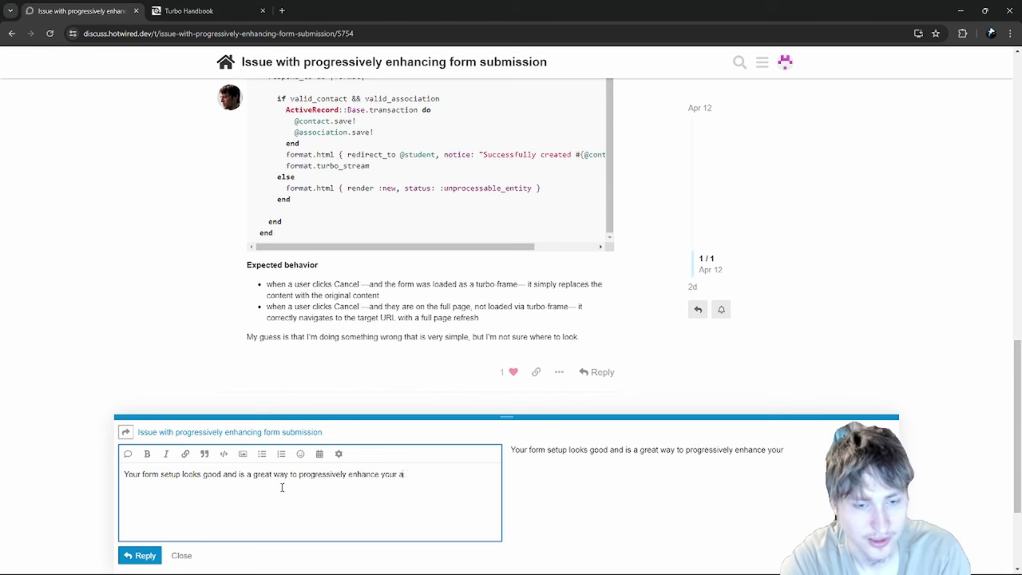
key(shift+Left)
key(shift+Left)
key(shift+Left)
key(shift+Left)
key(shift+Left)
key(shift+Left)
key(shift+Left)
key(shift+Left)
key(shift+Left)
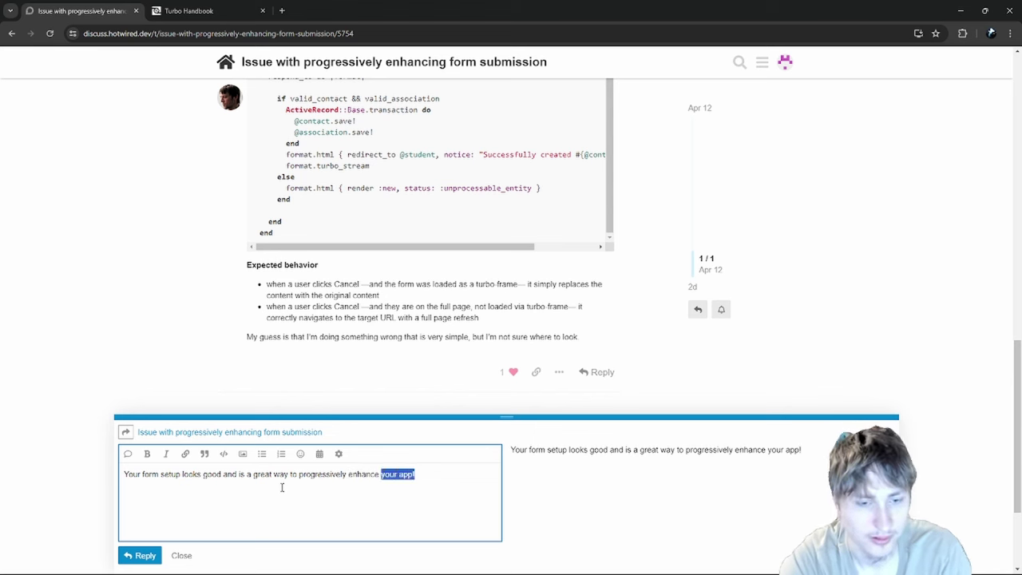
key(BackSpace)
text(with Hotwire.)
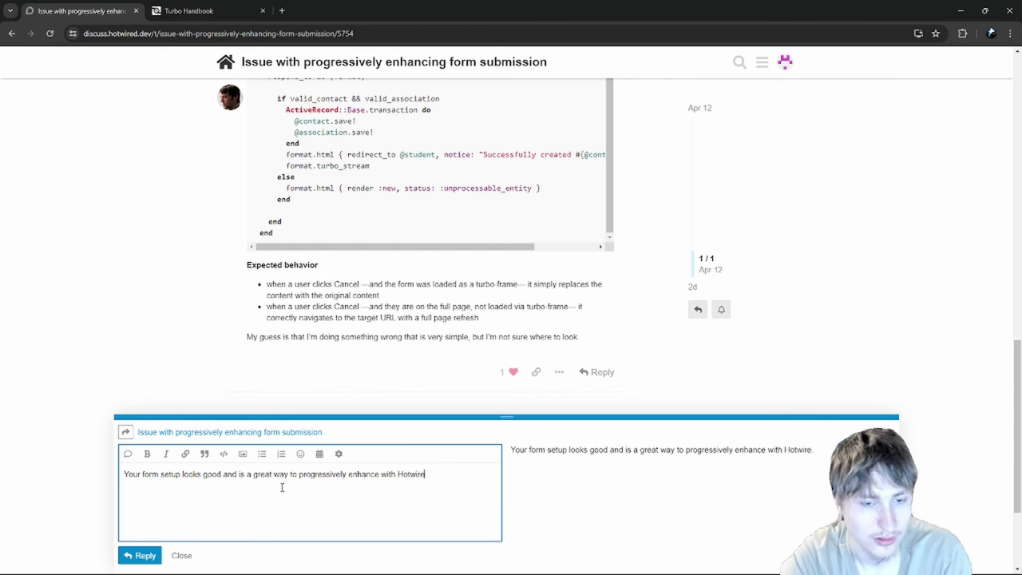
key(ctrl+shift+Left)
key(ctrl+shift+Left)
key(BackSpace)
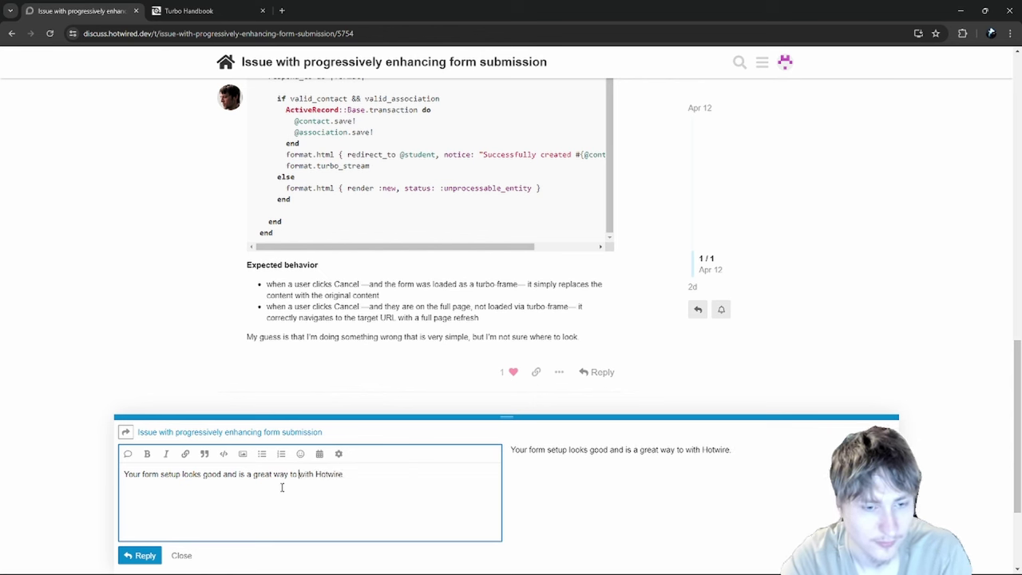
text(build a PW)
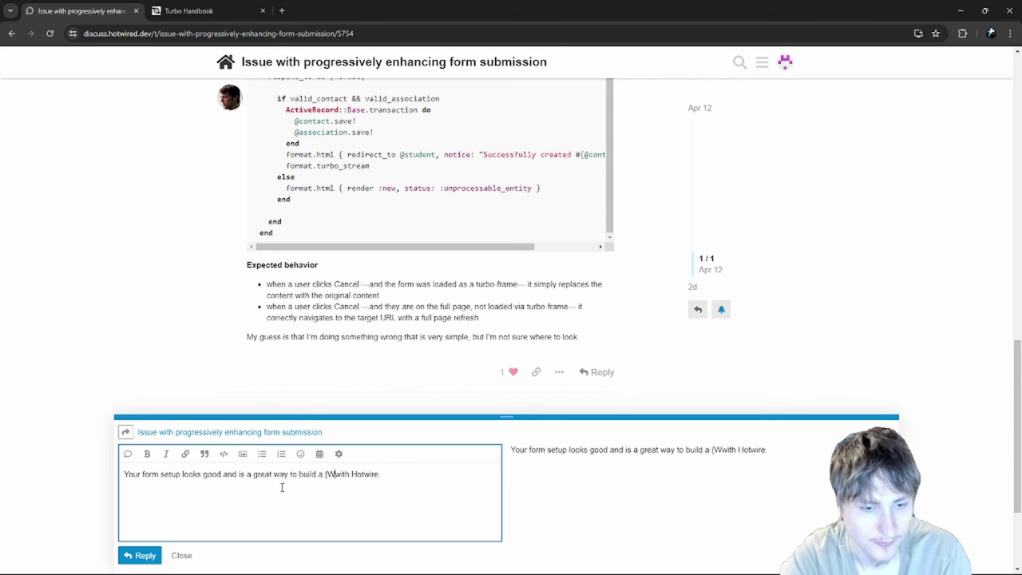
text(A with Hotwire. )
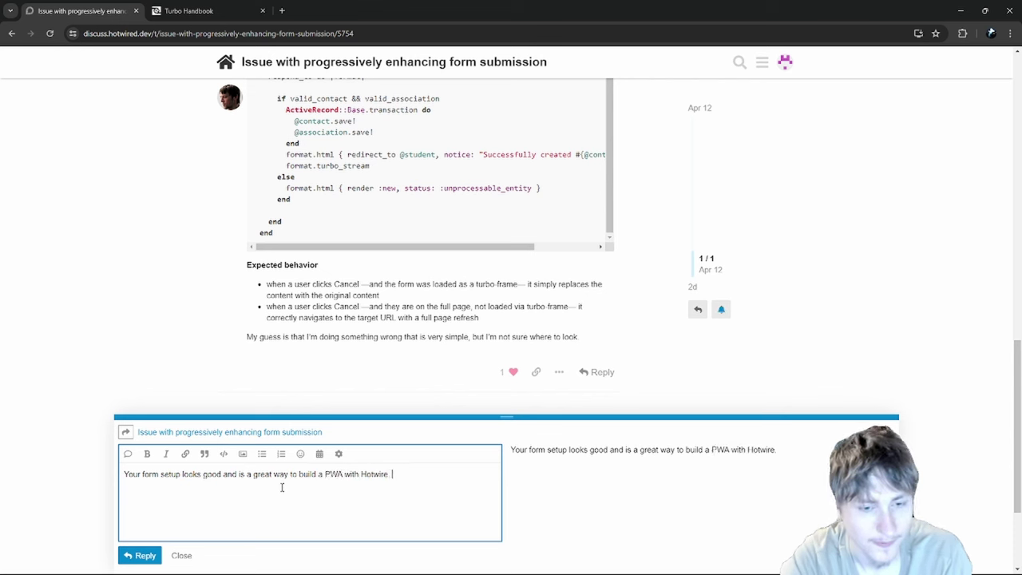
text(What your looking for is the)
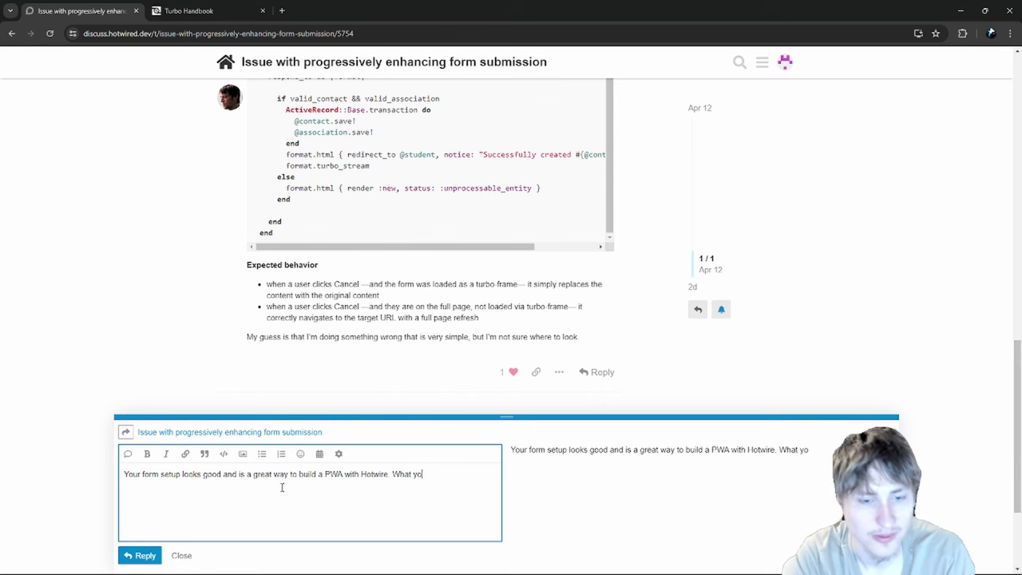
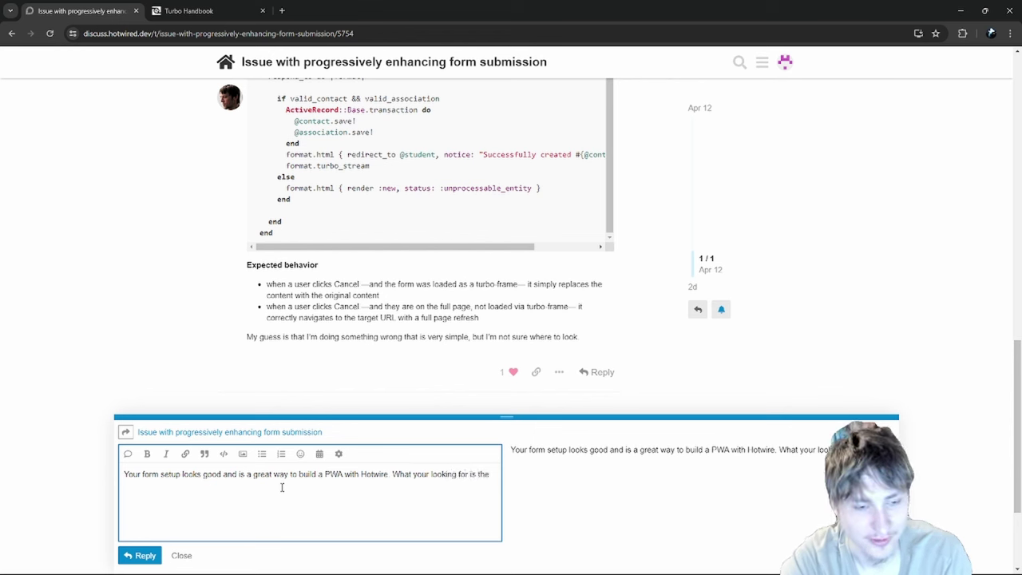
- Rewrite the reply's ending to mention the target: "_top" option you can set on the turbo-frame
key(ctrl+shift+Left)
key(ctrl+shift+Left)
key(ctrl+shift+Left)
key(ctrl+shift+Left)
key(ctrl+shift+Left)
key(ctrl+shift+Left)
key(ctrl+shift+Right)
key(ctrl+shift+Right)
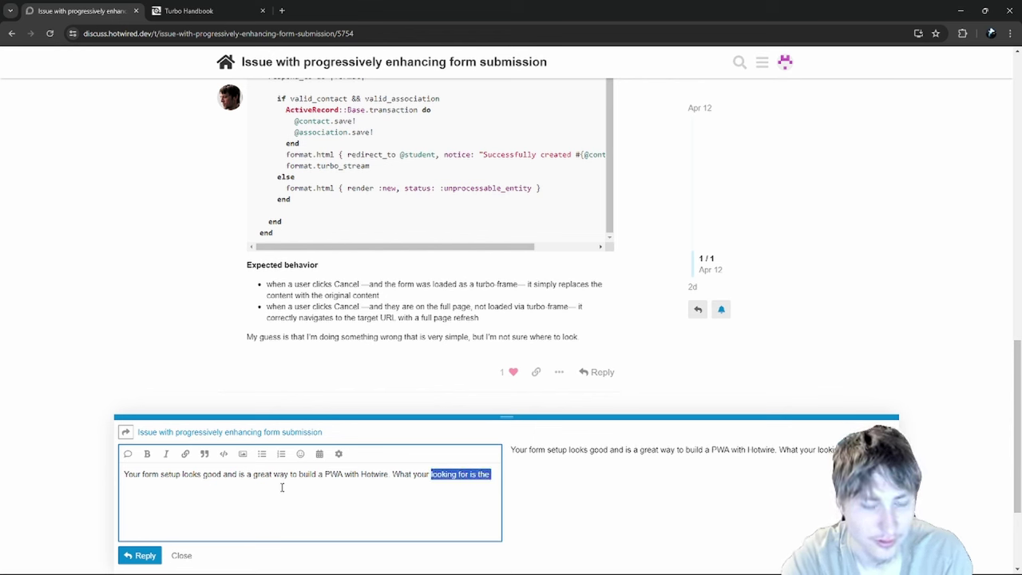
key(ctrl+shift+Right)
key(ctrl+shift+Right)
key(ctrl+shift+Right)
key(ctrl+shift+Right)
text(ta)
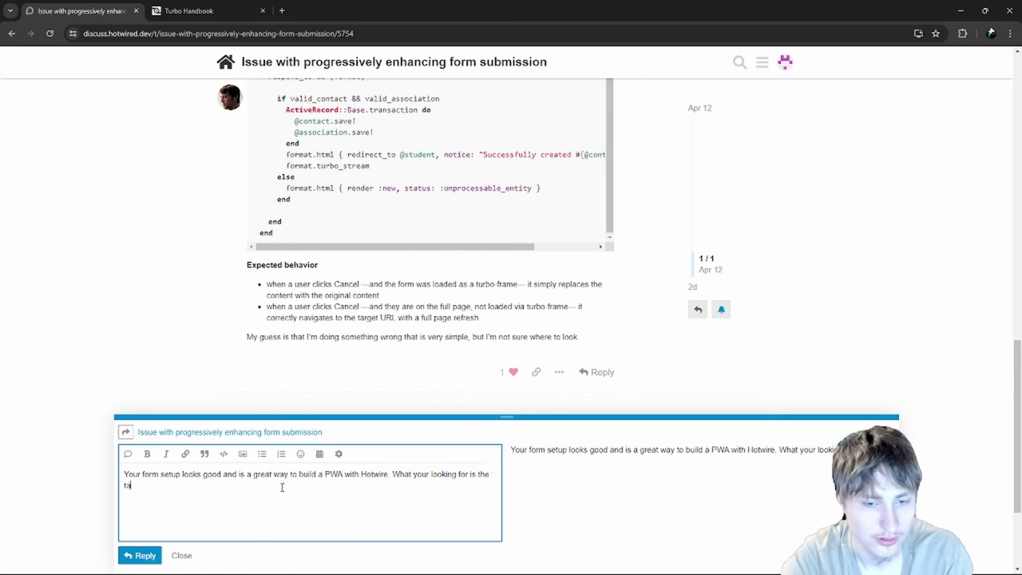
text(rget: "_top)
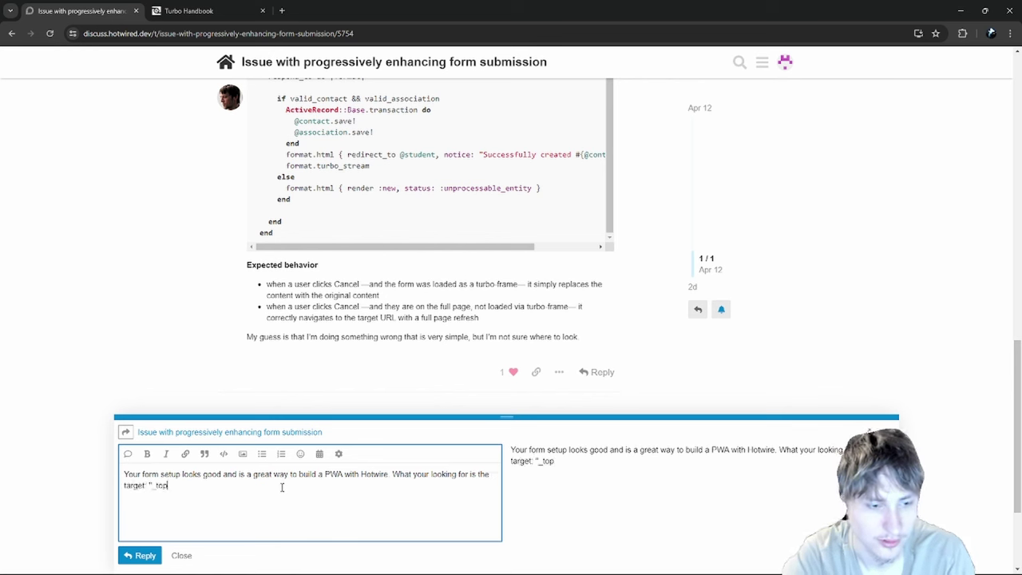
text(" option you can)
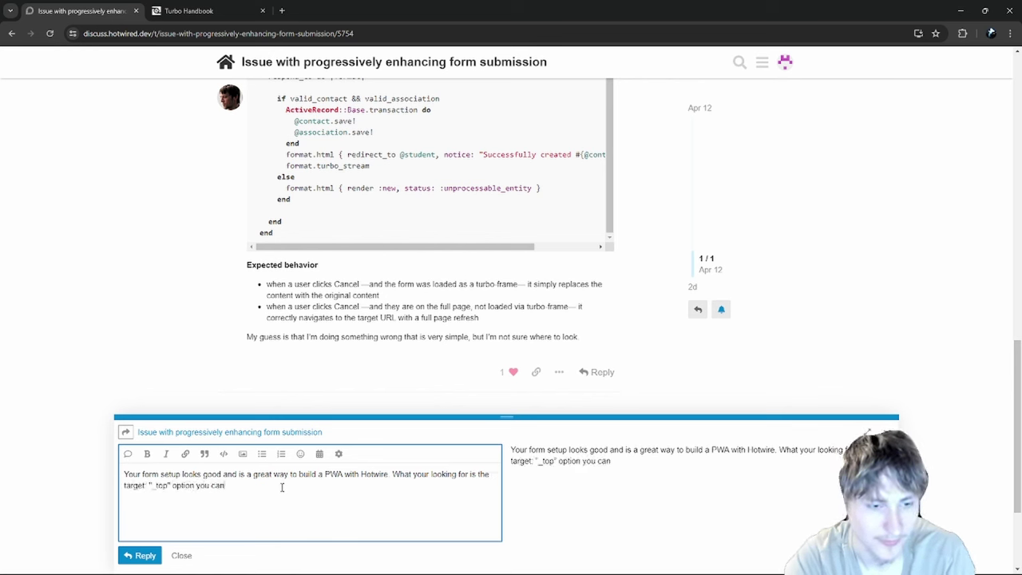
text( set this on the turb)
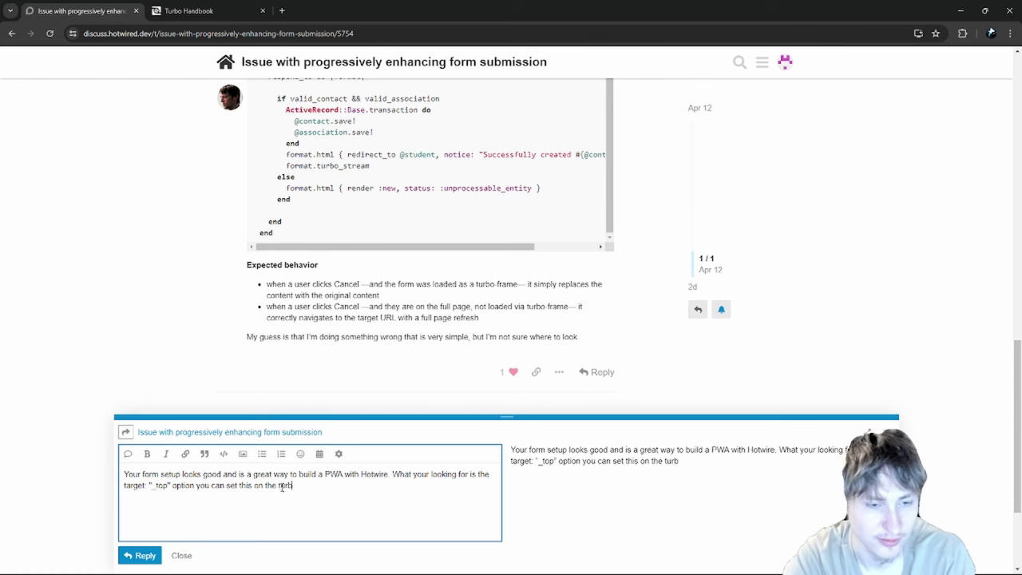
text(o-frame onn oy)
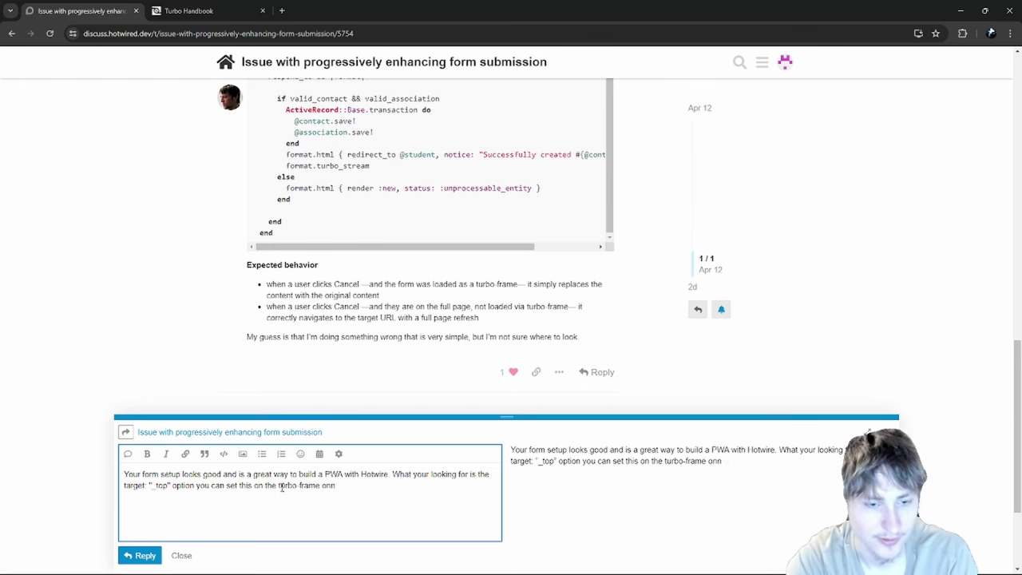
key(BackSpace)
text(your)
- Add 'on your new template page' and begin a sentence about fully loading the page
scroll(272, 319, up, 10)
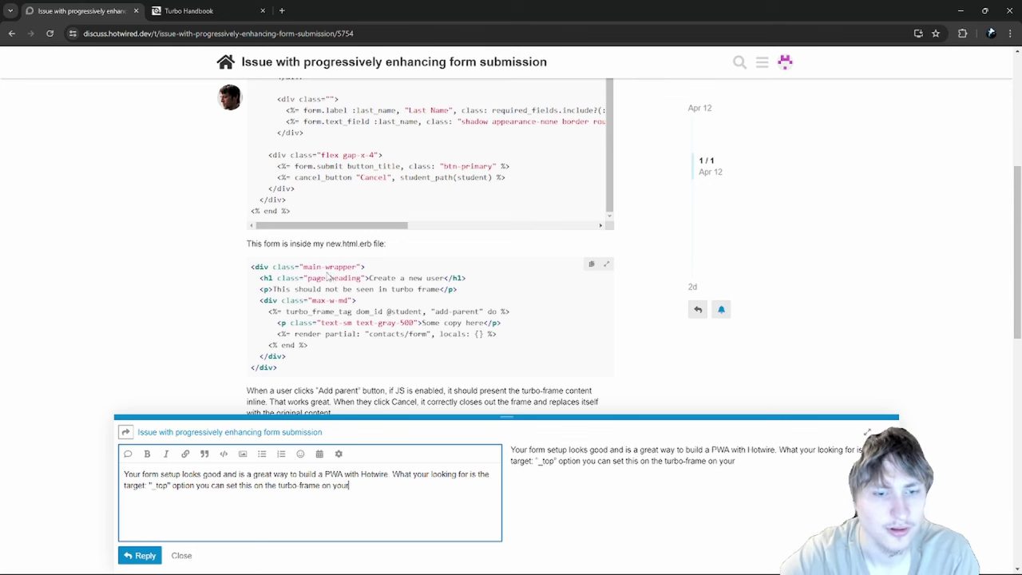
text(r new tem)
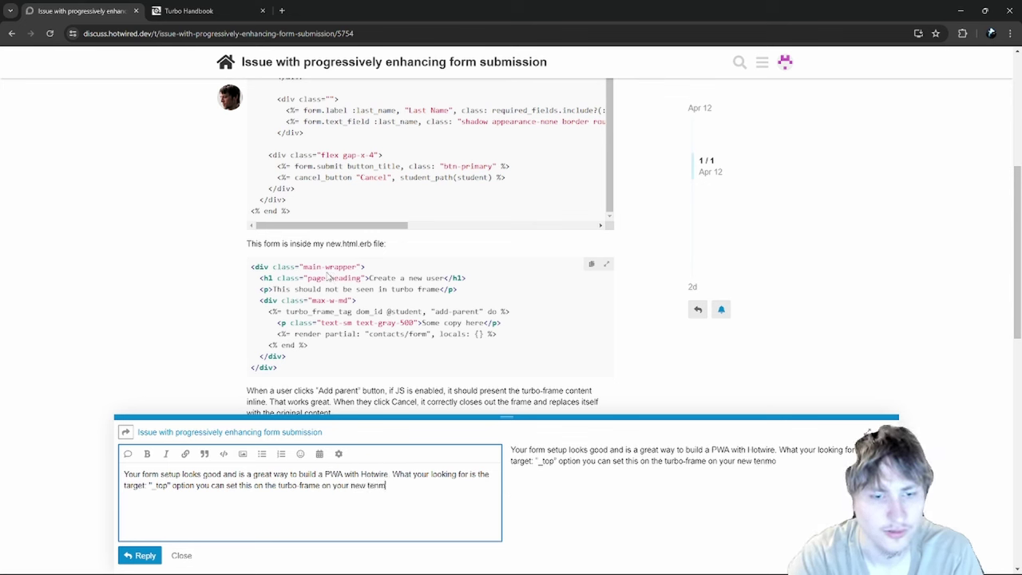
text(plate page. This will)
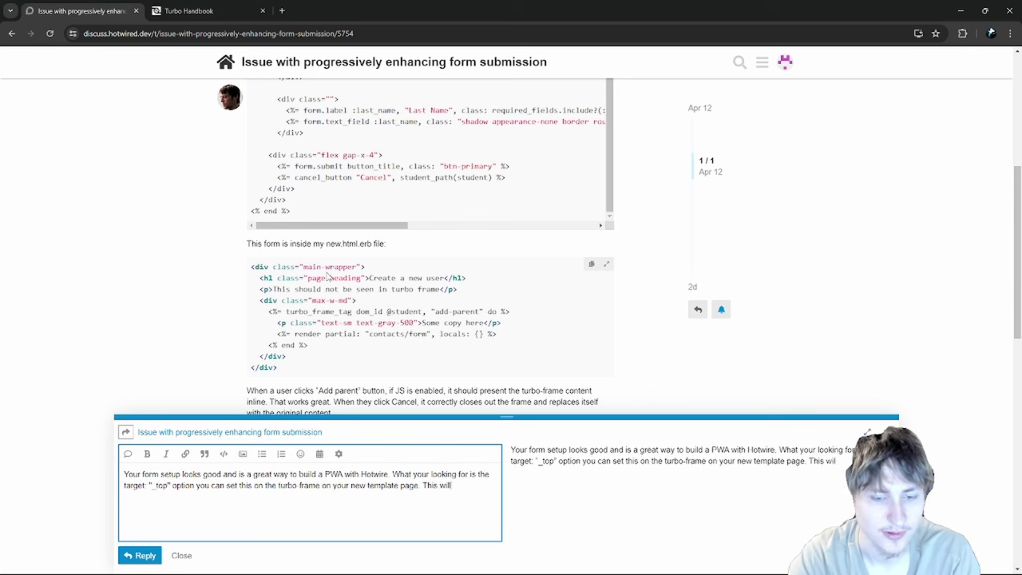
text( mean when you load the )
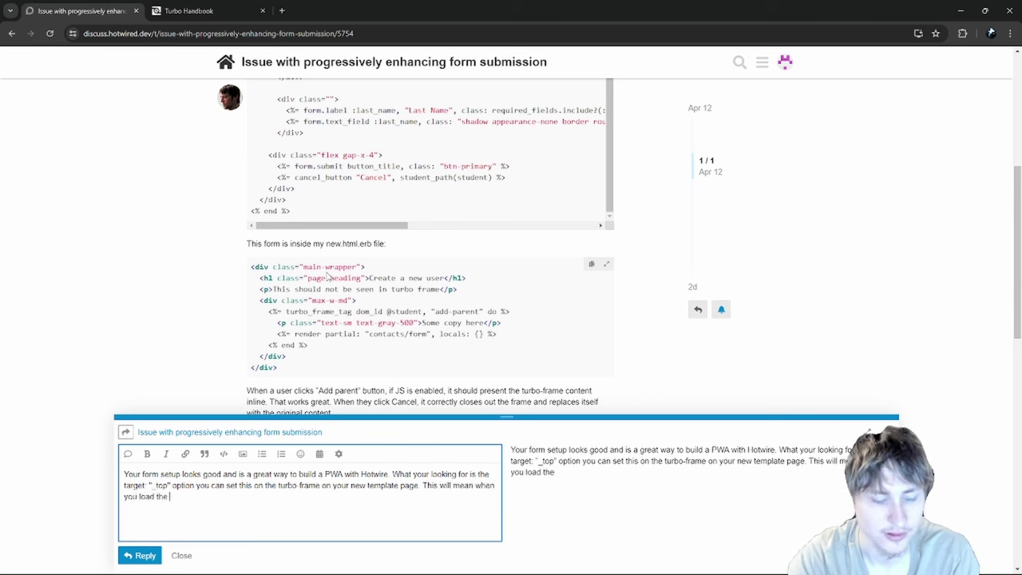
text(pagew)
key(BackSpace)
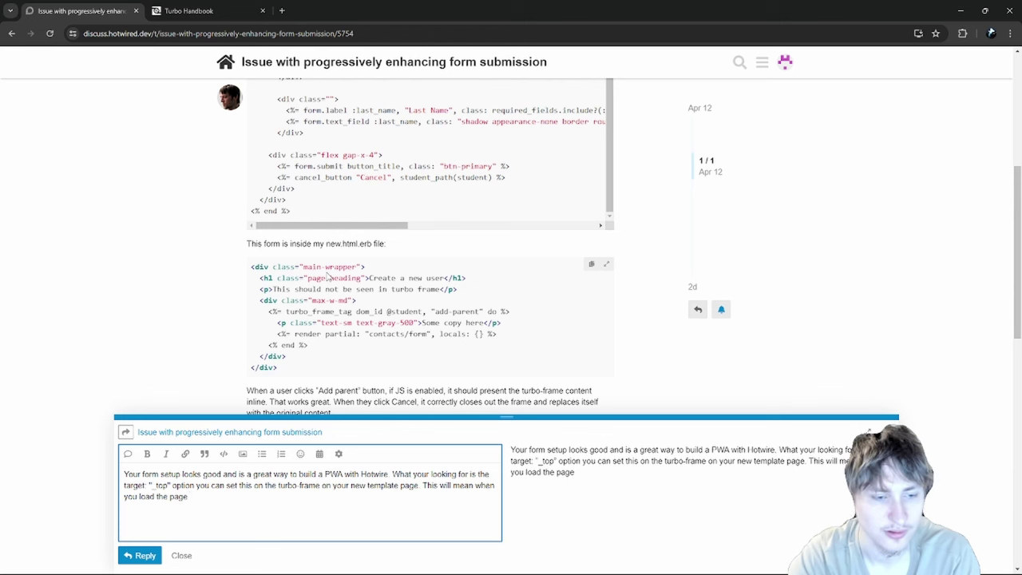
key(ctrl+shift+Left)
key(ctrl+shift+Left)
key(ctrl+shift+Left)
key(ctrl+shift+Left)
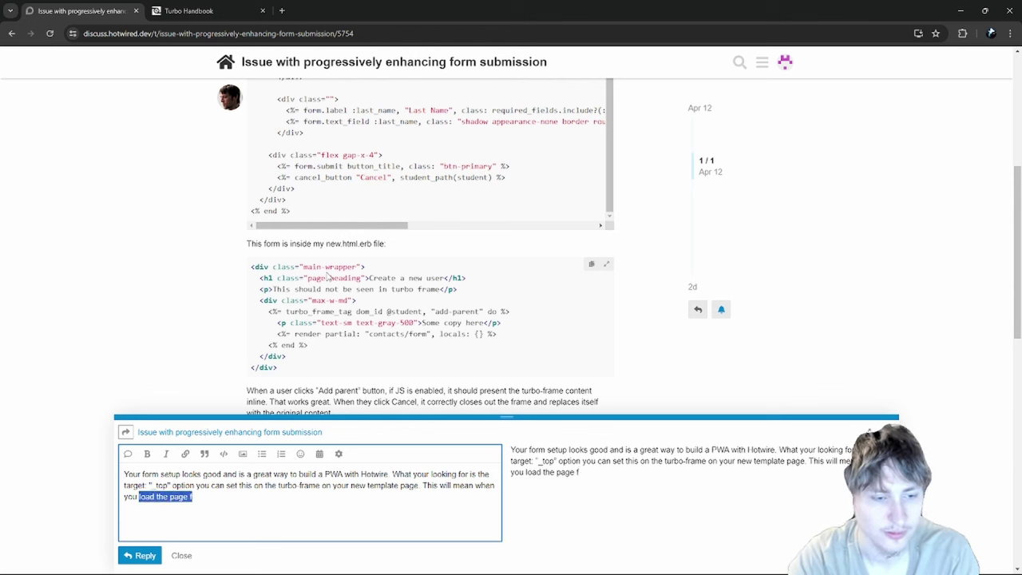
text(fully load the page)
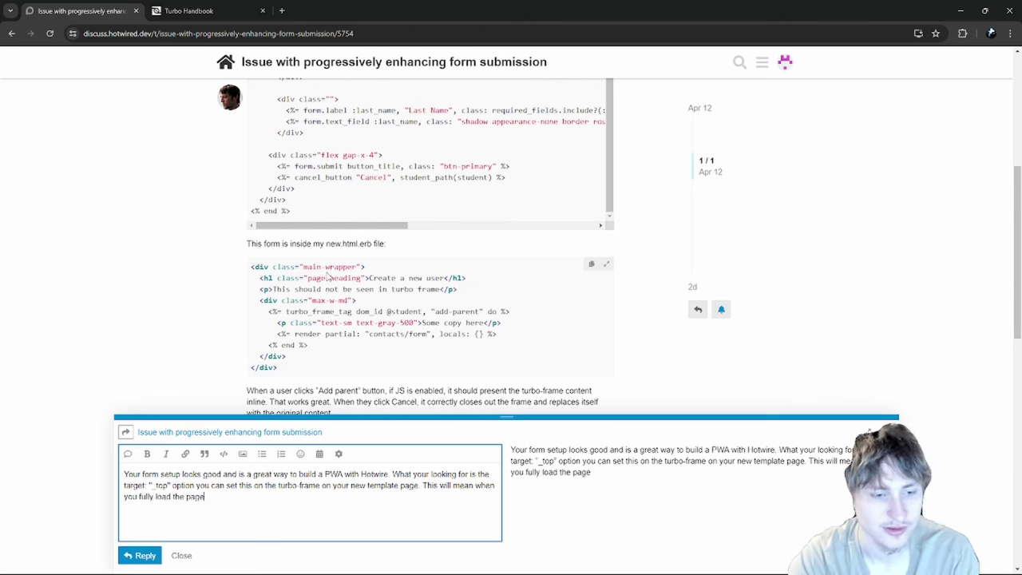
text( thje)
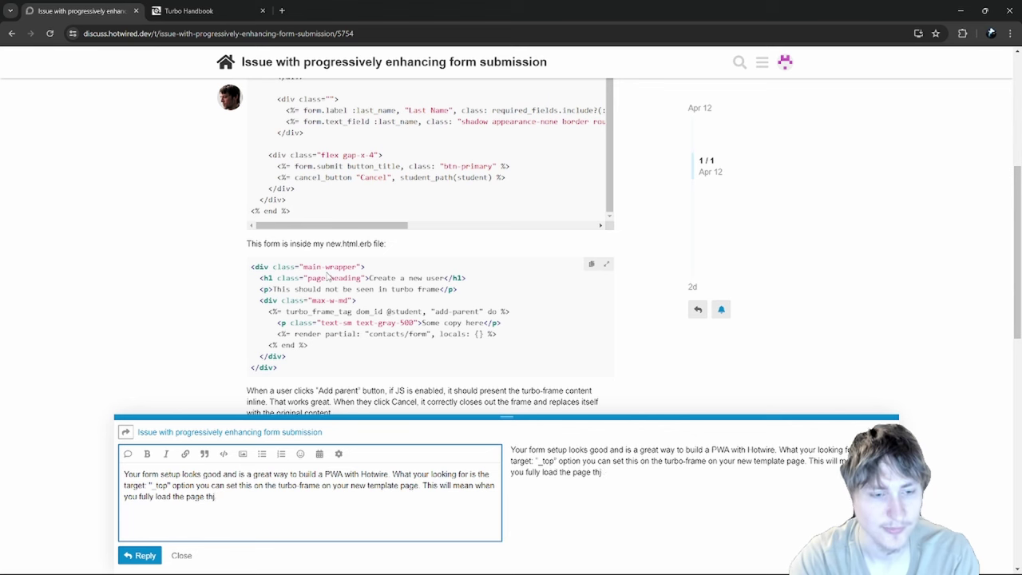
- Delete the unfinished final sentence from the reply draft
key(ctrl+shift+Left)
key(ctrl+shift+Left)
key(ctrl+shift+Left)
key(ctrl+shift+Left)
key(ctrl+shift+Left)
key(ctrl+shift+Left)
key(ctrl+shift+Left)
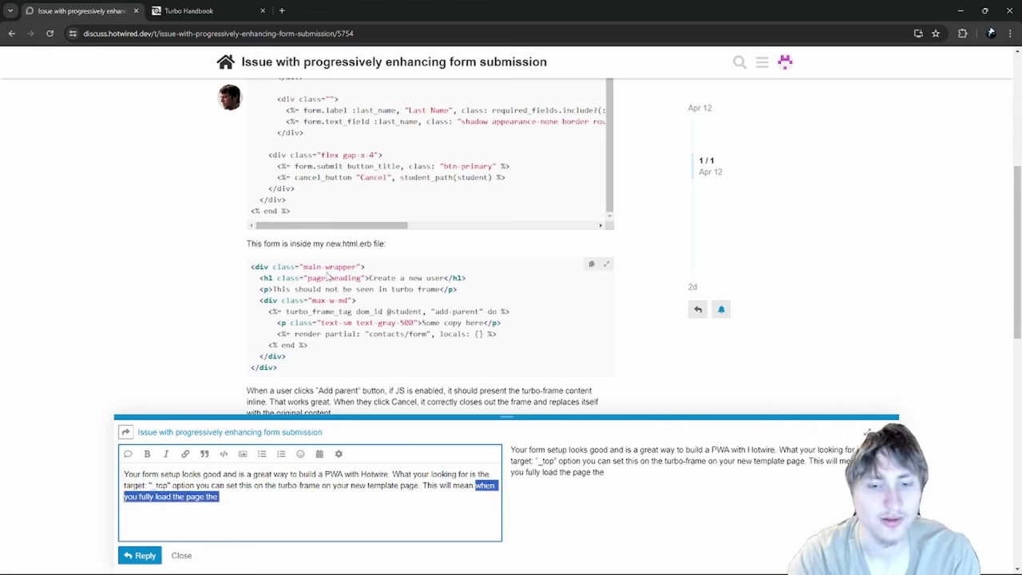
key(ctrl+shift+Left)
key(ctrl+shift+Right)
text(th)
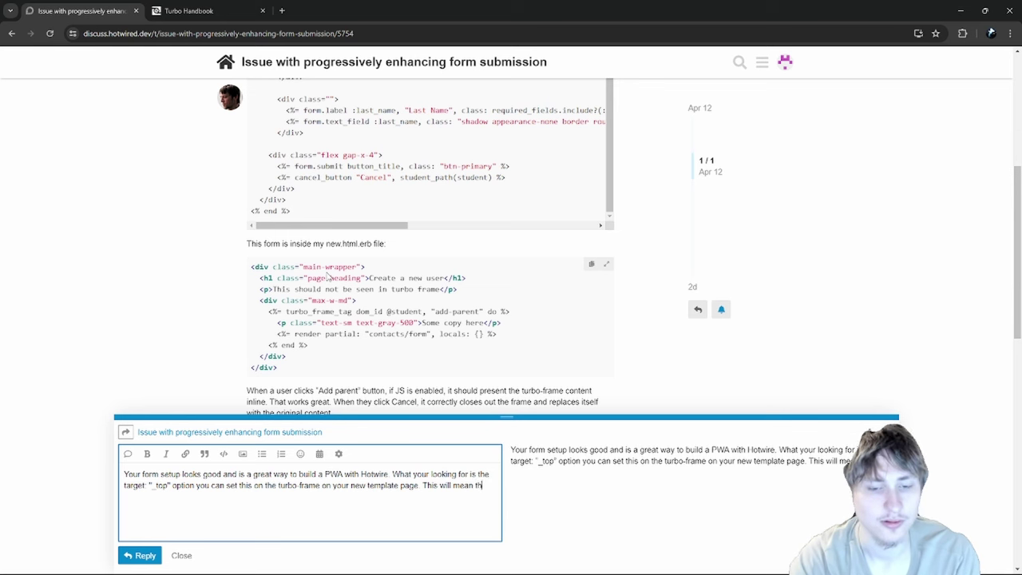
text(eb)
key(ctrl+shift+Left)
key(ctrl+shift+Left)
key(ctrl+shift+Left)
key(ctrl+shift+Left)
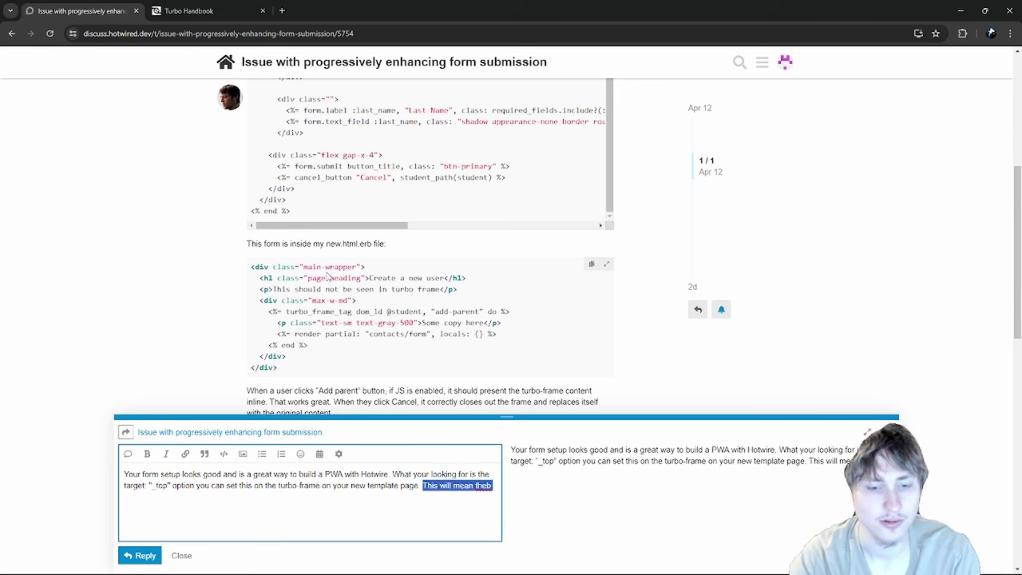
key(BackSpace)
text(https://turbo.hotwired.dev/reference/attributes)
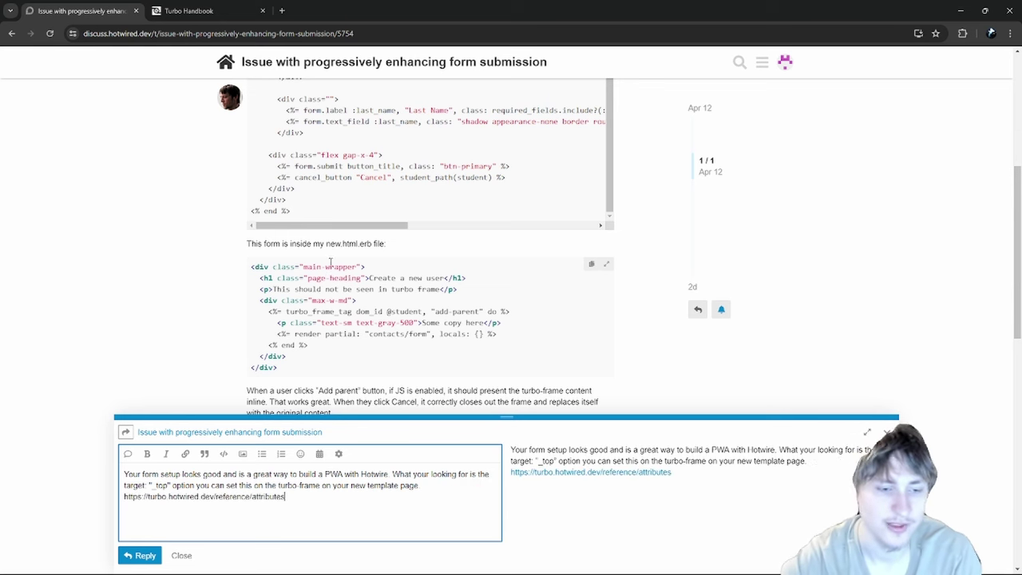
key(ctrl+z)
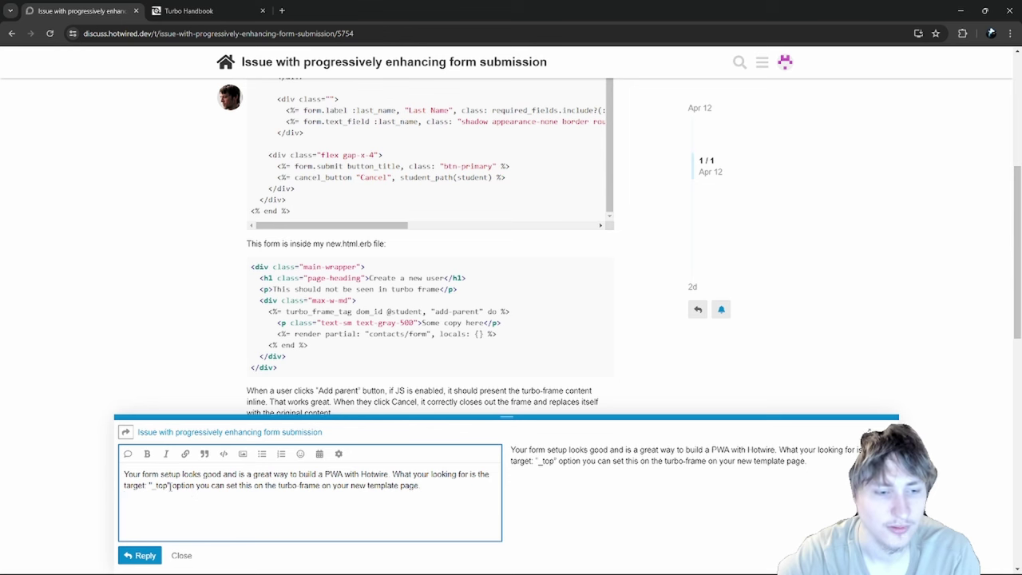
drag(169, 486, 108, 492)
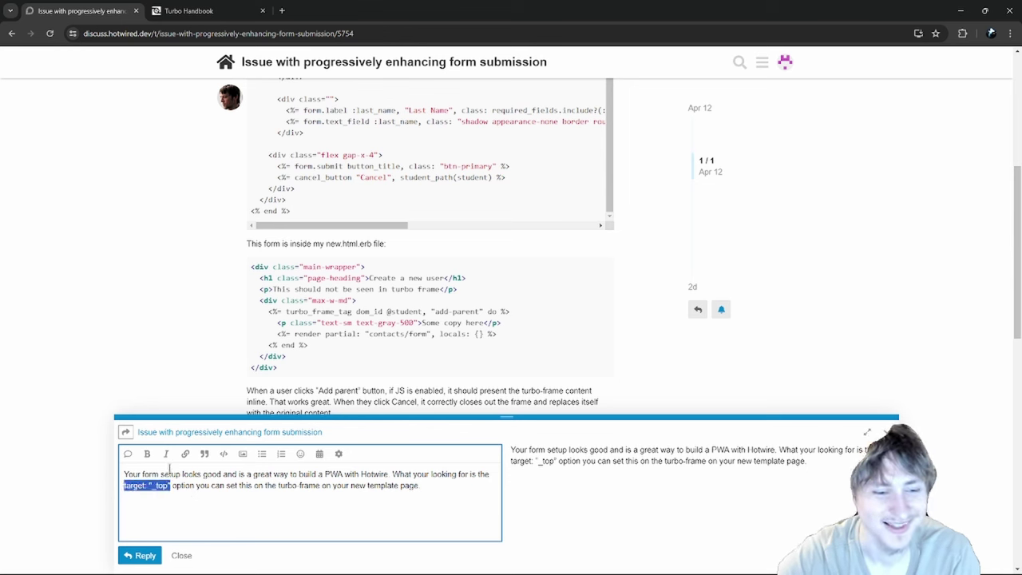
click(224, 453)
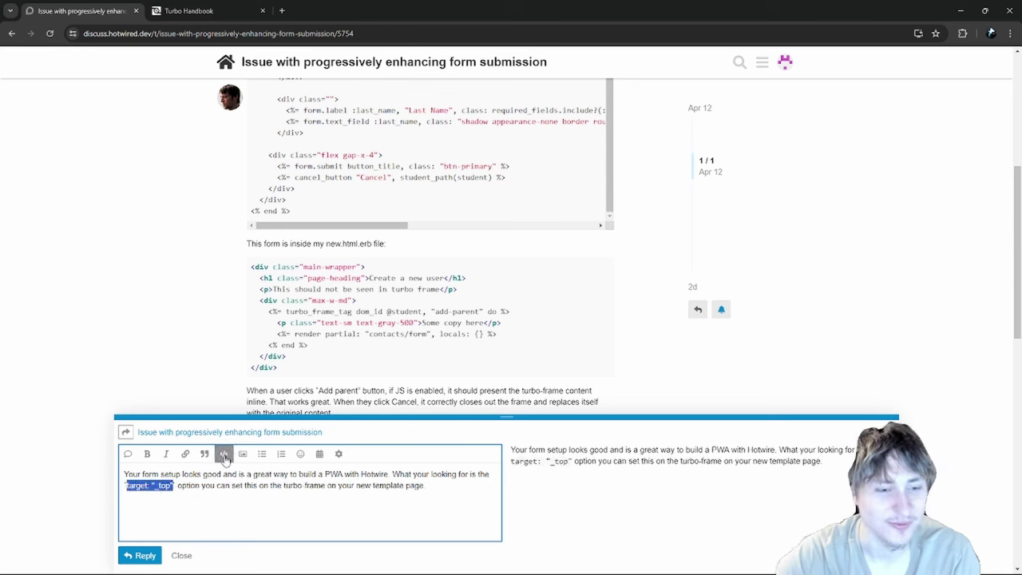
key(ctrl+z)
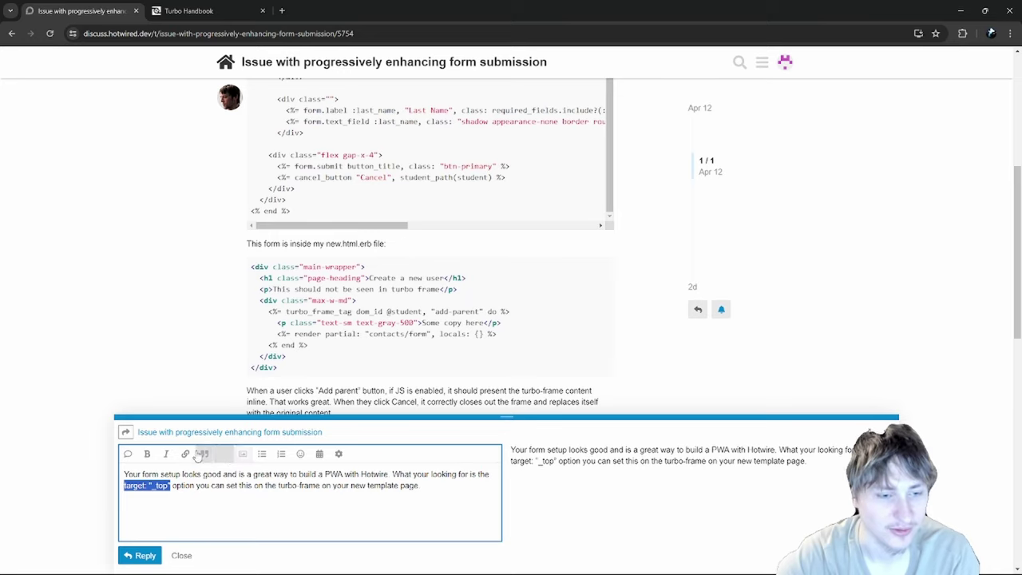
click(185, 453)
text(https://turbo.hotwired.dev/reference/attributes)
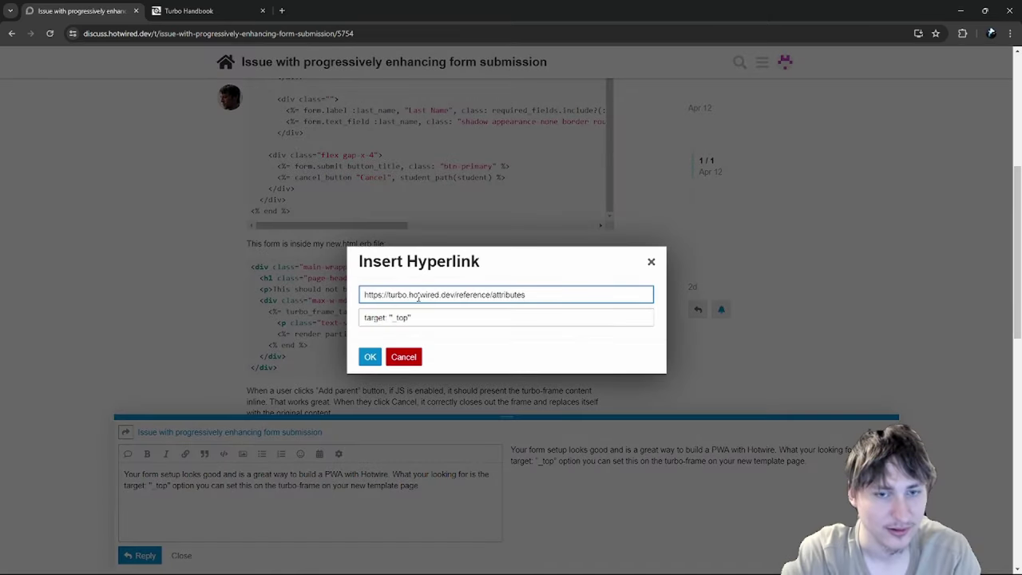
click(370, 357)
- Start a new reply line and select the question's turbo_frame_tag code lines
click(271, 509)
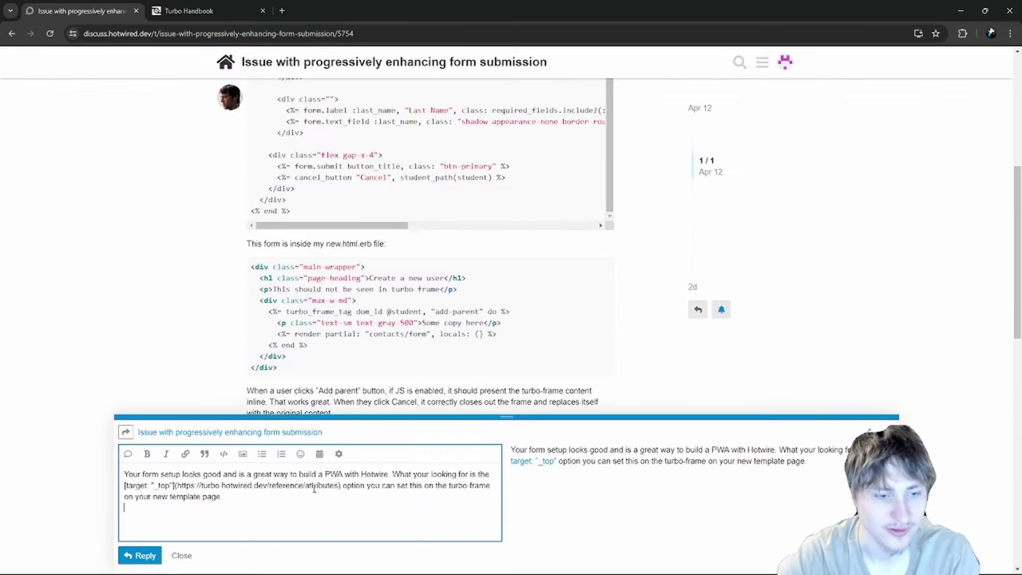
drag(274, 311, 316, 349)
key(ctrl+c)
click(218, 496)
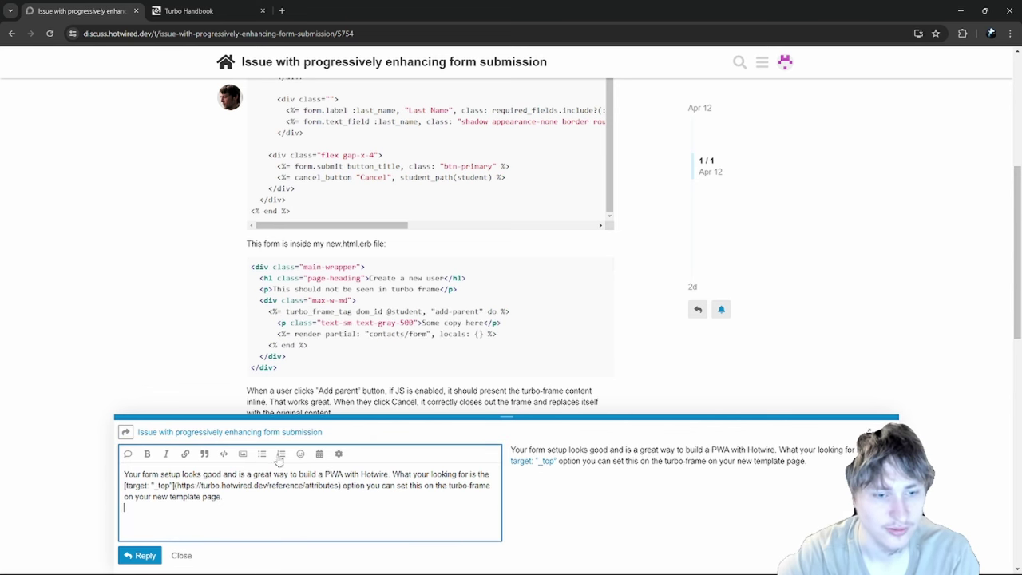
- Insert the copied turbo_frame_tag code as a code block and add target: "_top" to it
click(224, 454)
key(ctrl+v)
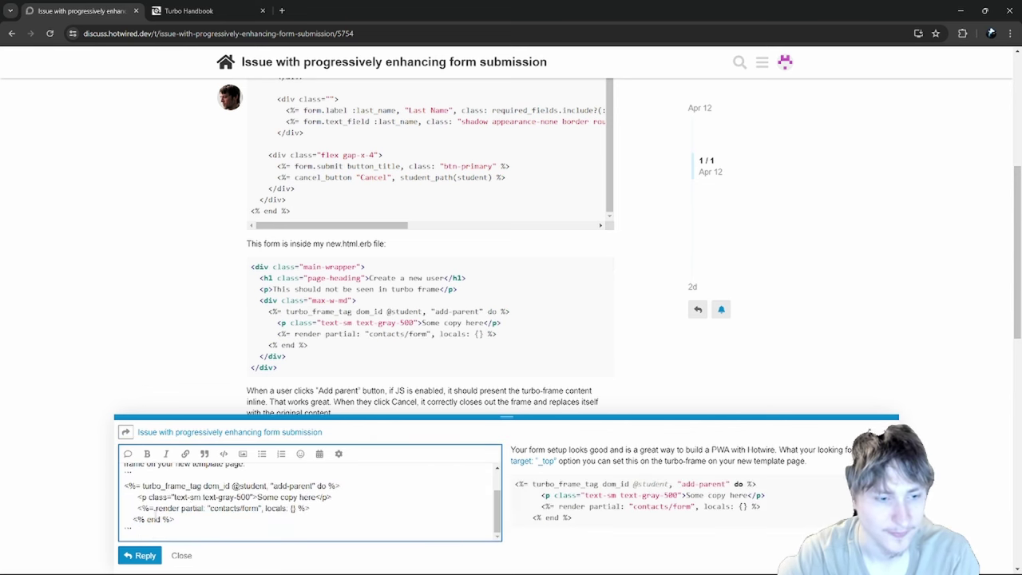
key(Home)
key(Delete)
key(Delete)
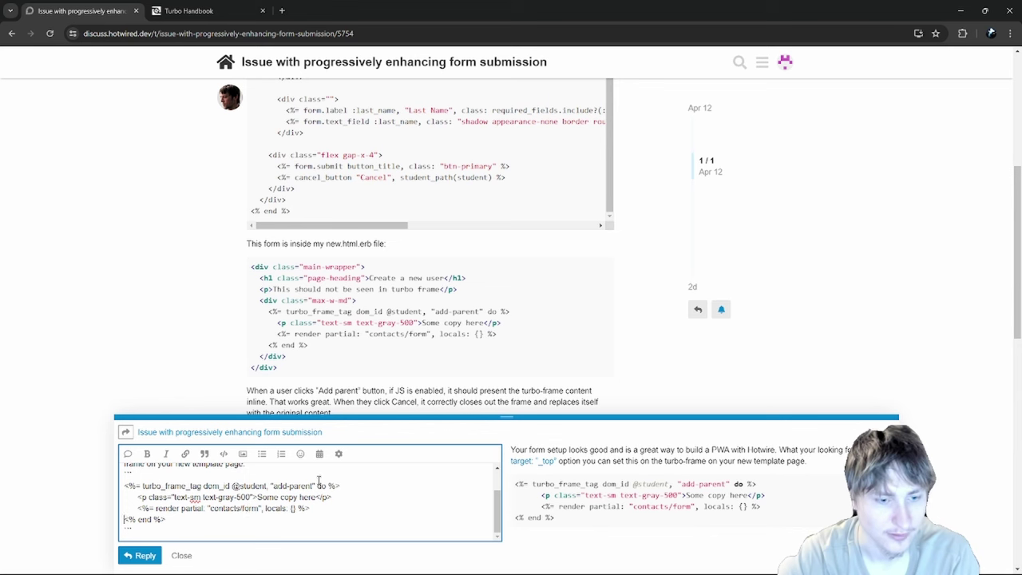
click(315, 486)
text(, target: ")
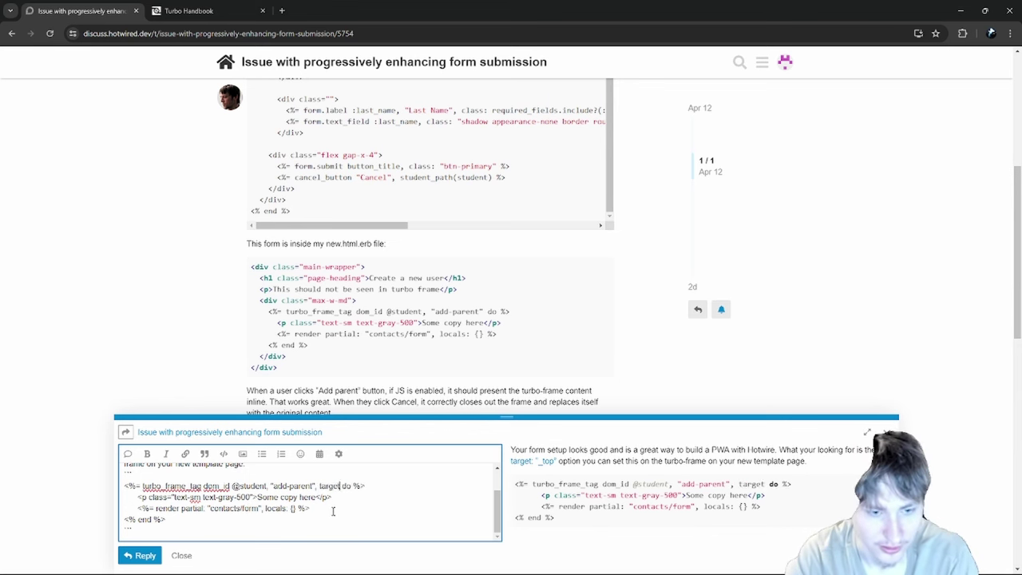
text(_top")
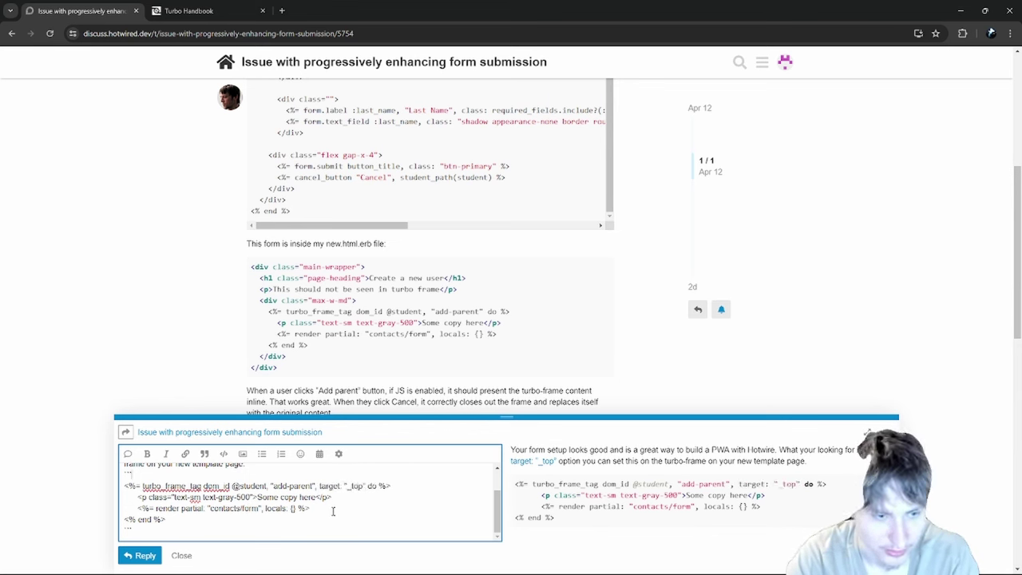
text(This wi)
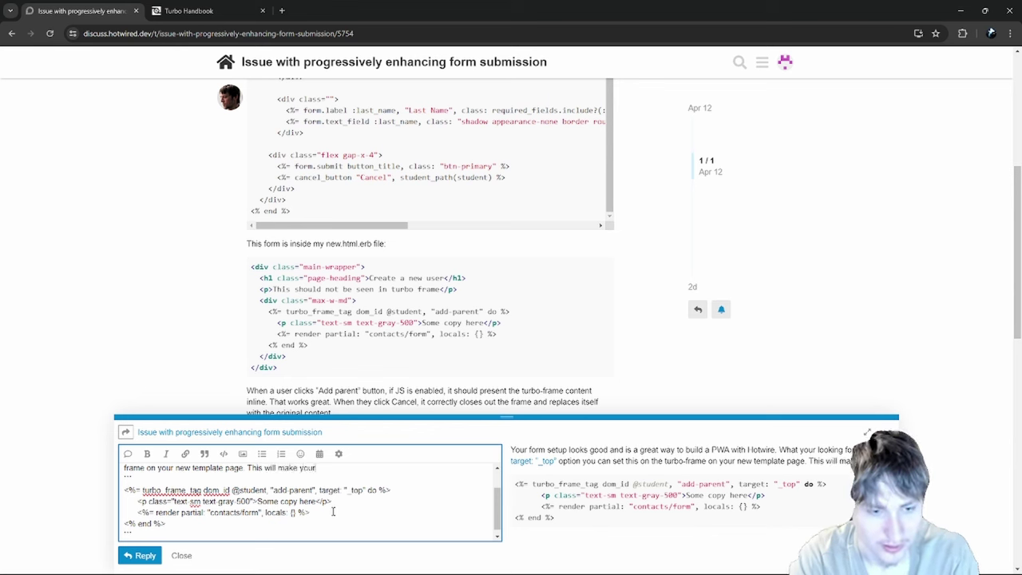
text(ll make your)
- Explain that links inside the turbo frame navigate the full page and the initial frame still works
key(ctrl+shift+Left)
key(ctrl+shift+Left)
key(ctrl+shift+Right)
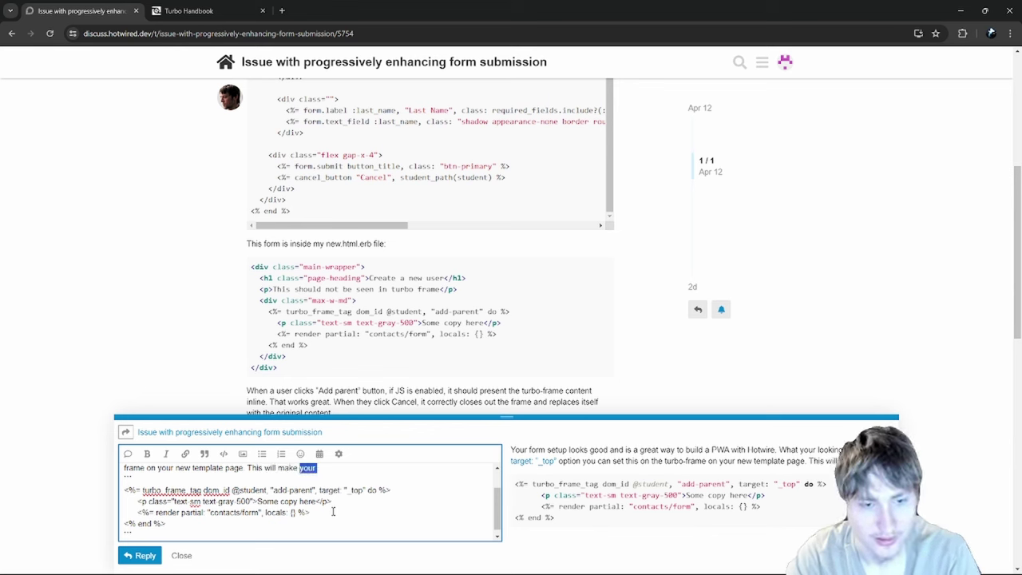
text(the links inside )
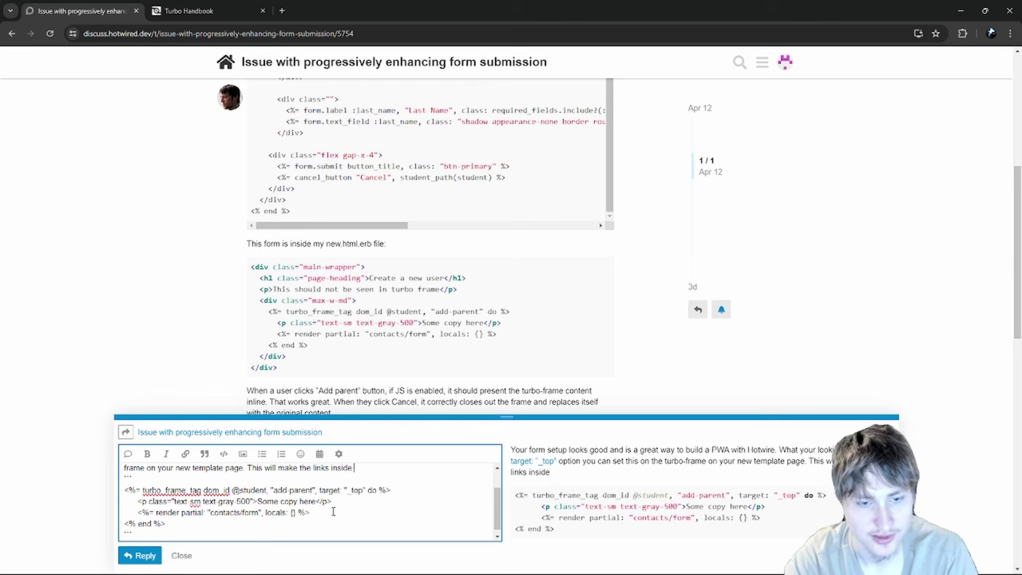
text(of your turbo frame)
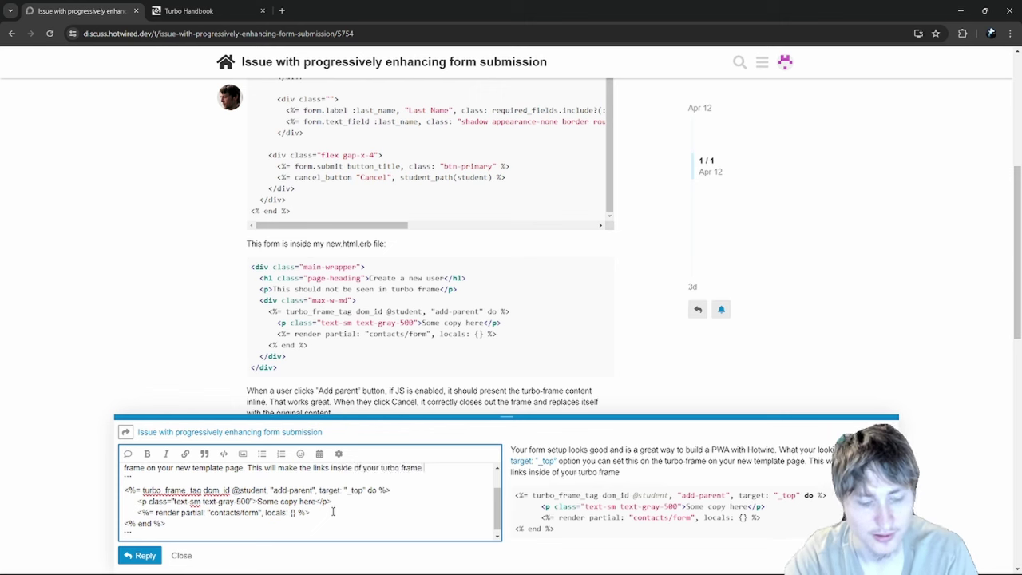
text( navigate the full)
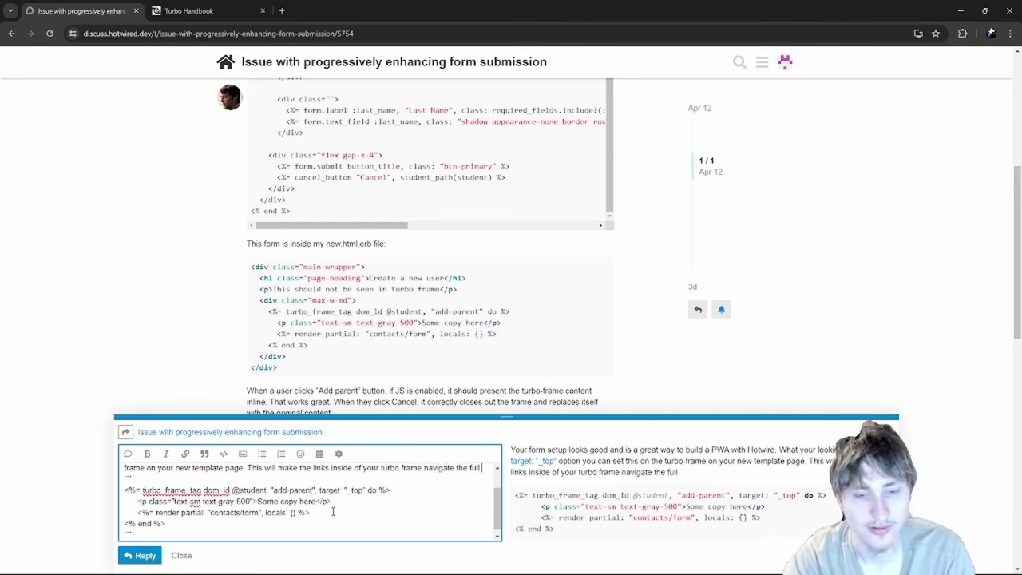
text( win)
key(ctrl+shift+Left)
key(ctrl+shift+Left)
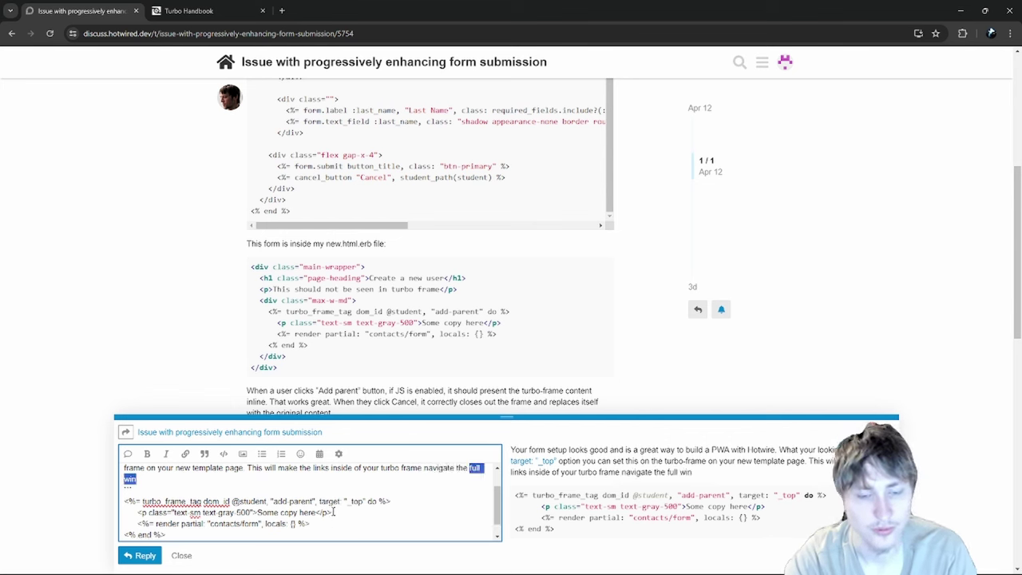
text(full page instear)
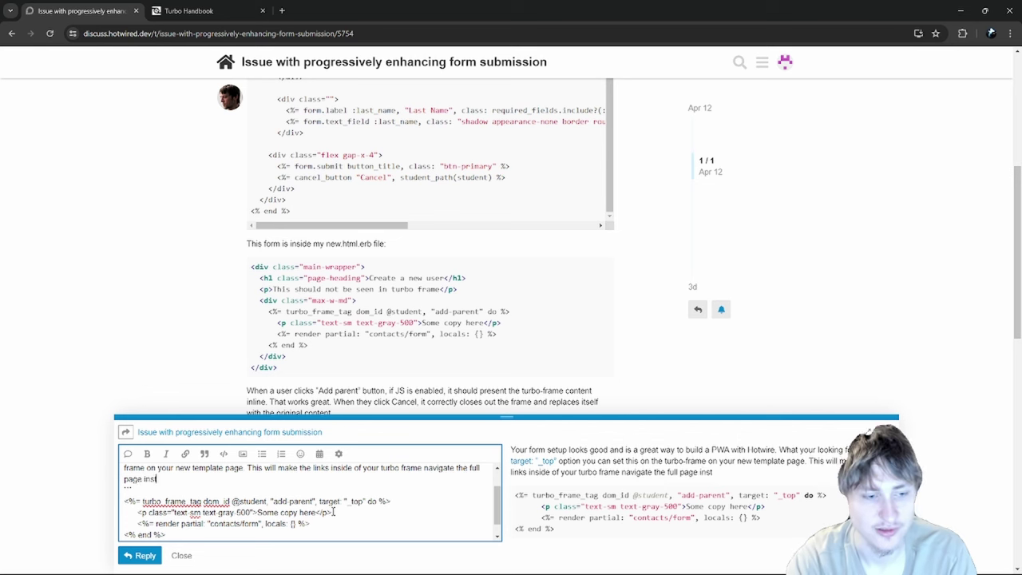
key(BackSpace)
text(d of only ht e)
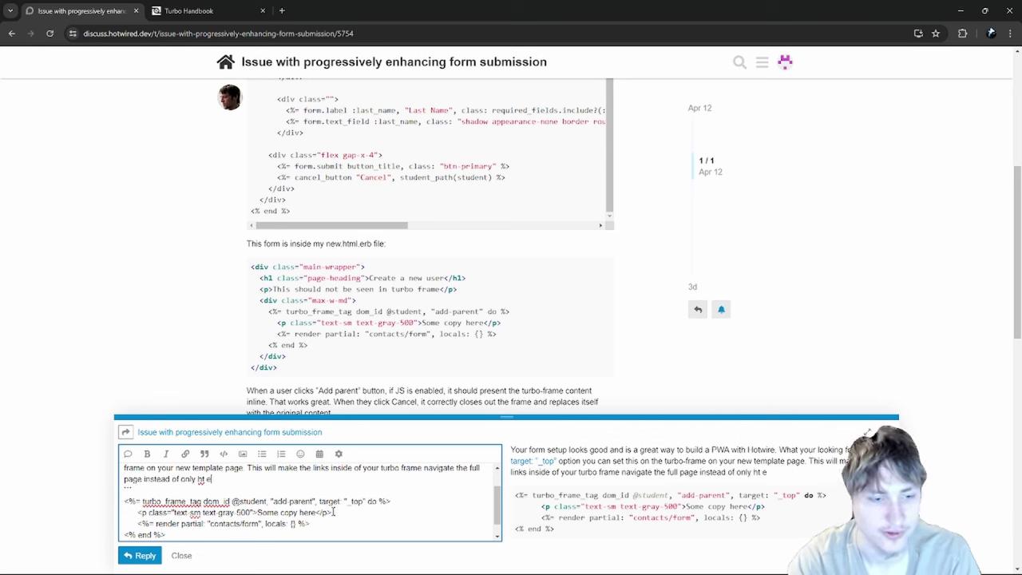
text(he frame. Bu)
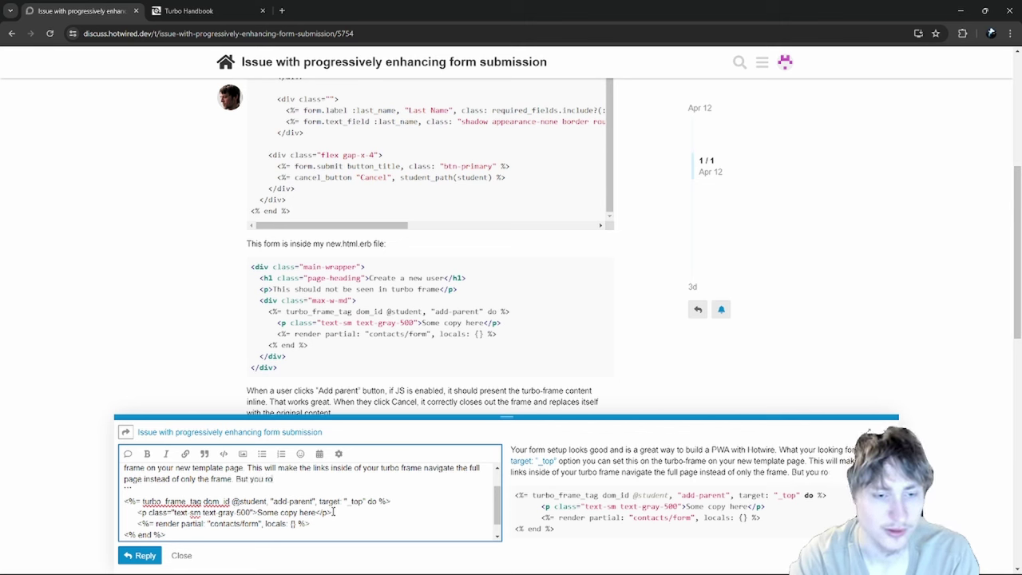
text(l fr)
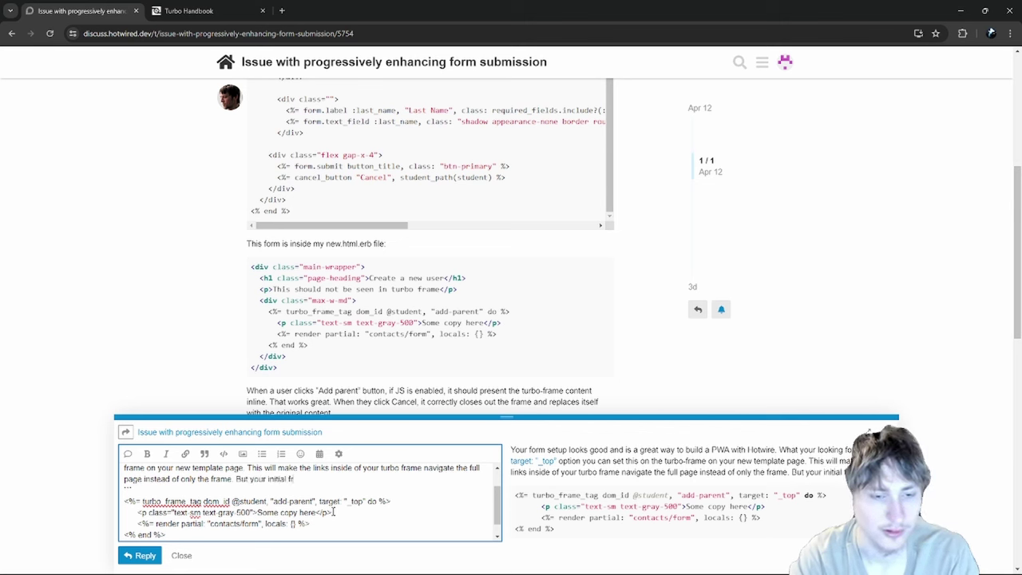
text(ame will still)
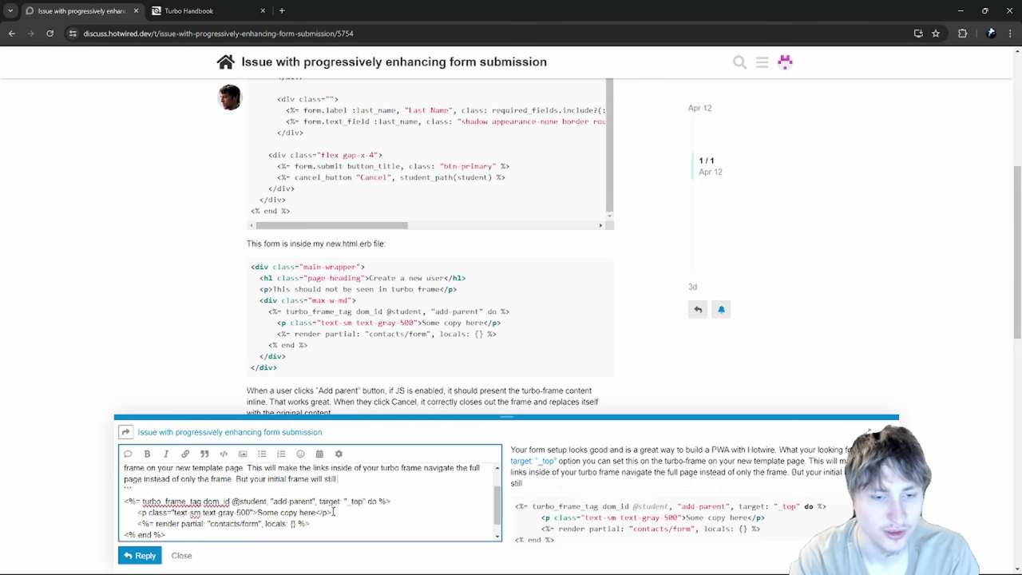
text( work because when t)
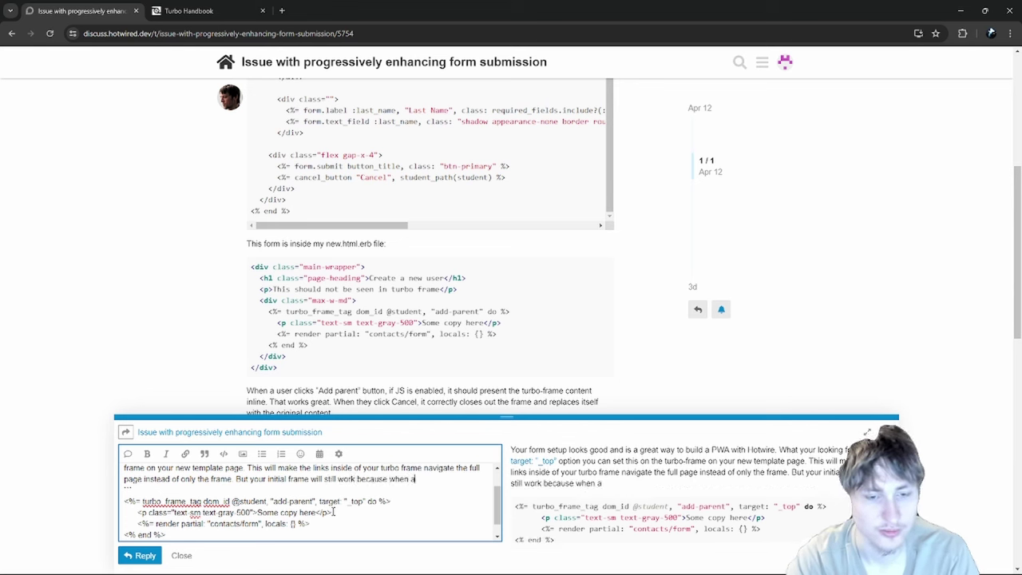
text(he turbo-f)
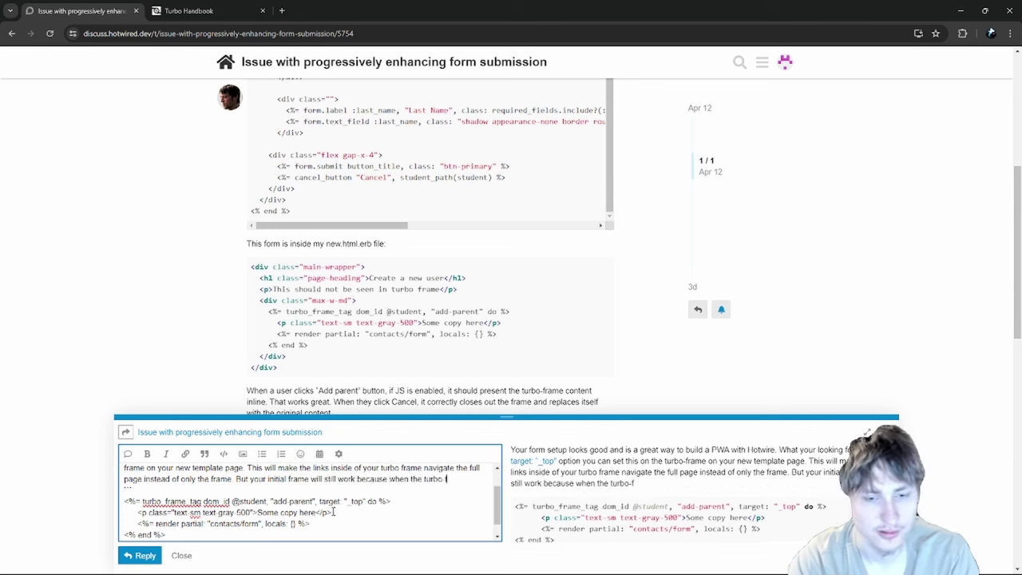
text(rame. gets repla)
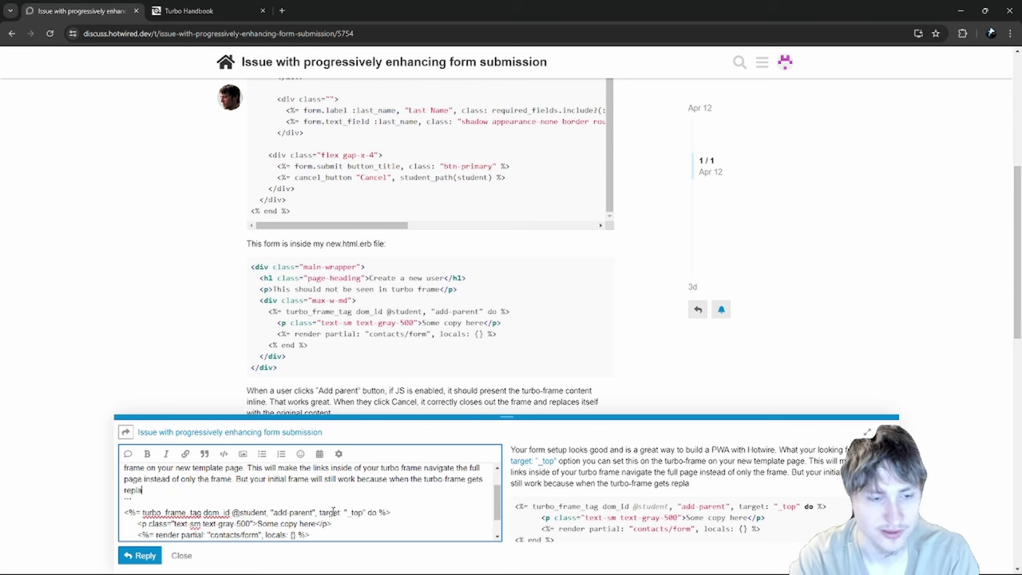
text(ced it keeps the or)
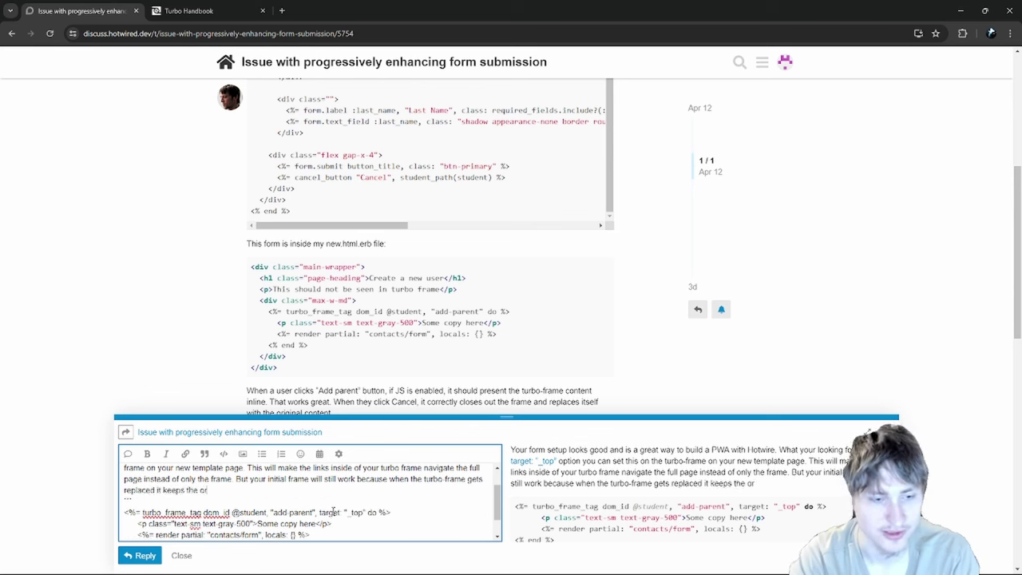
text(iginal attribute)
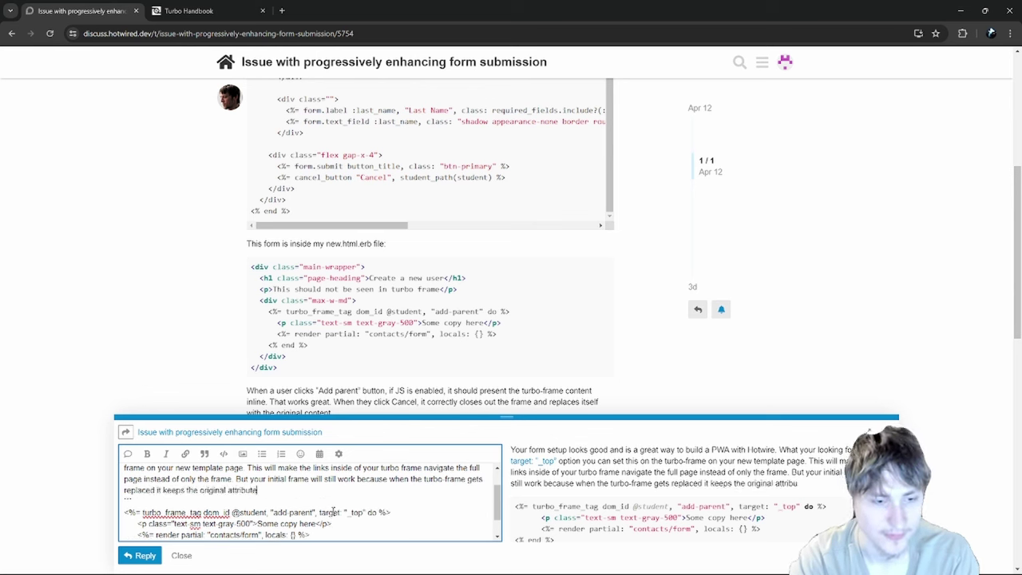
text(s and does)
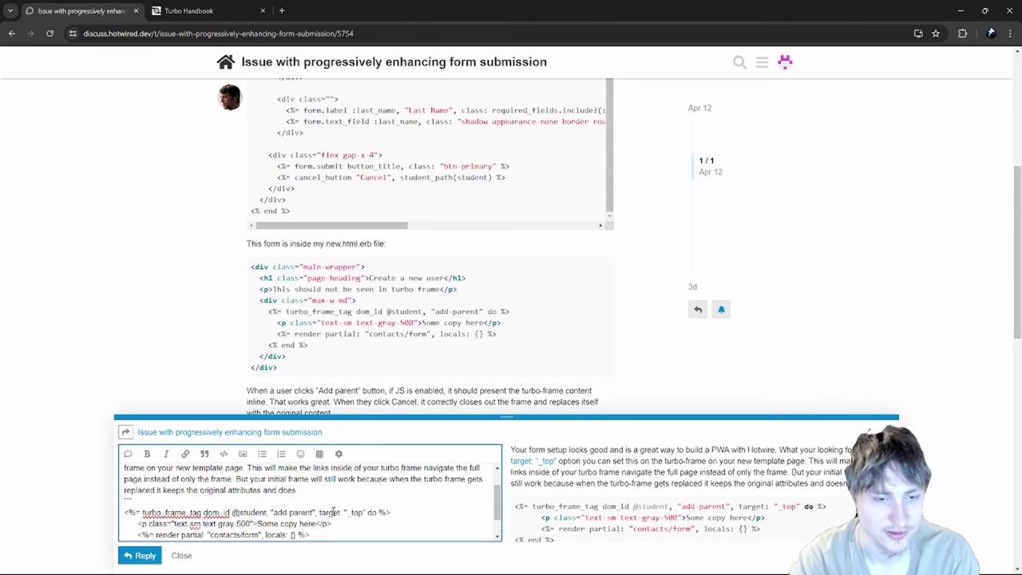
text(')
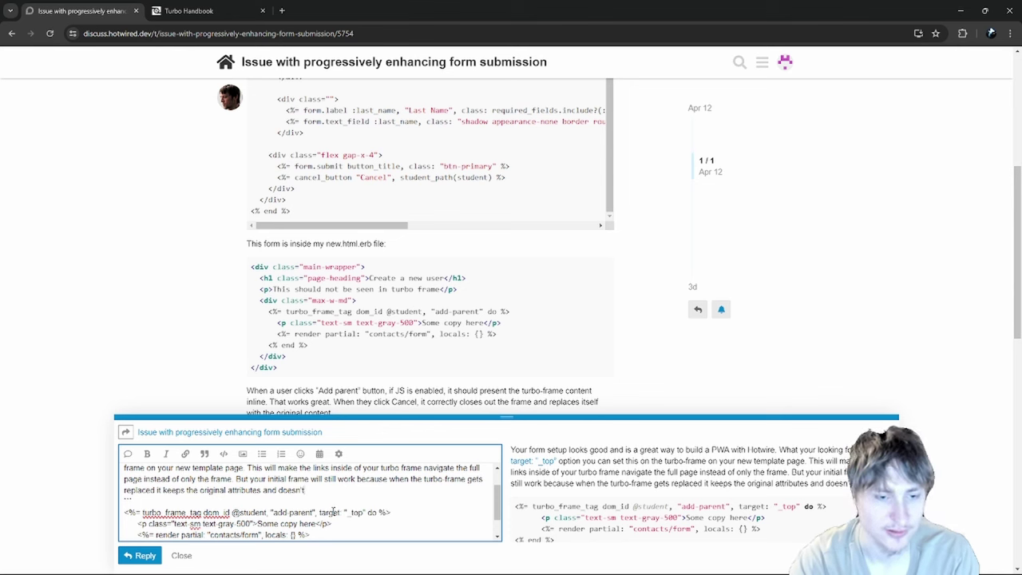
text(t add)
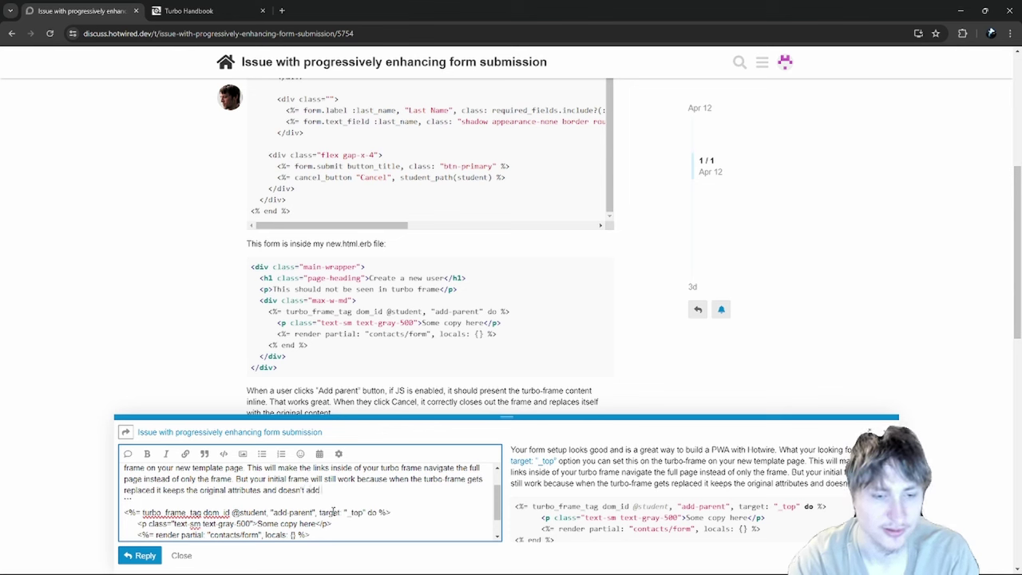
text( the tsa)
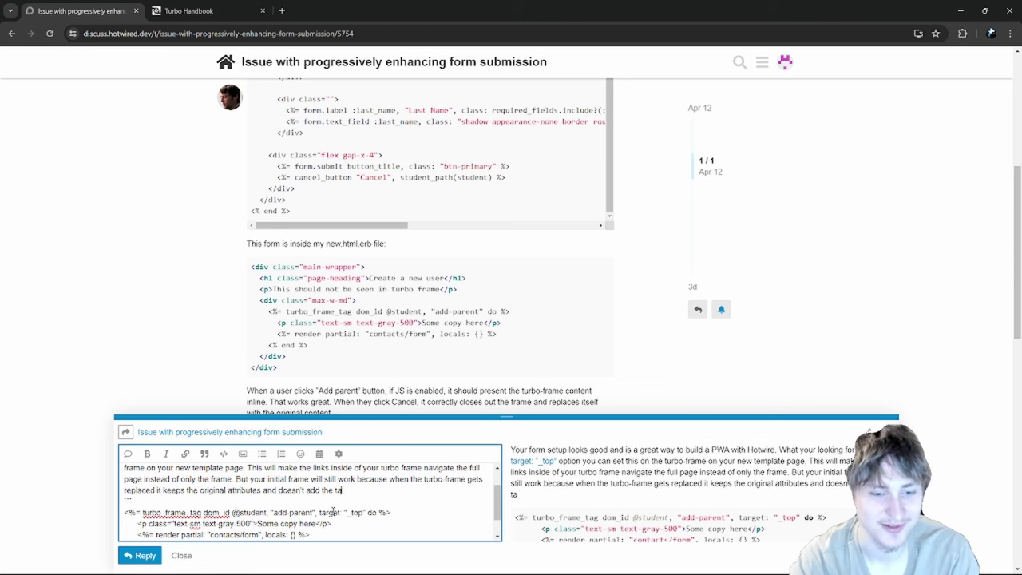
text(rtgetet: ")
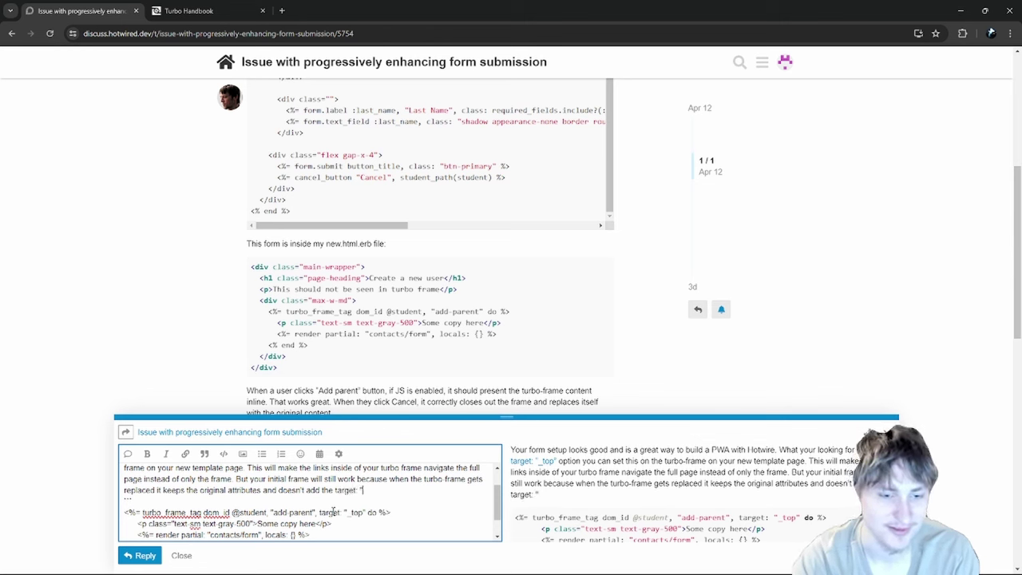
text(_top)
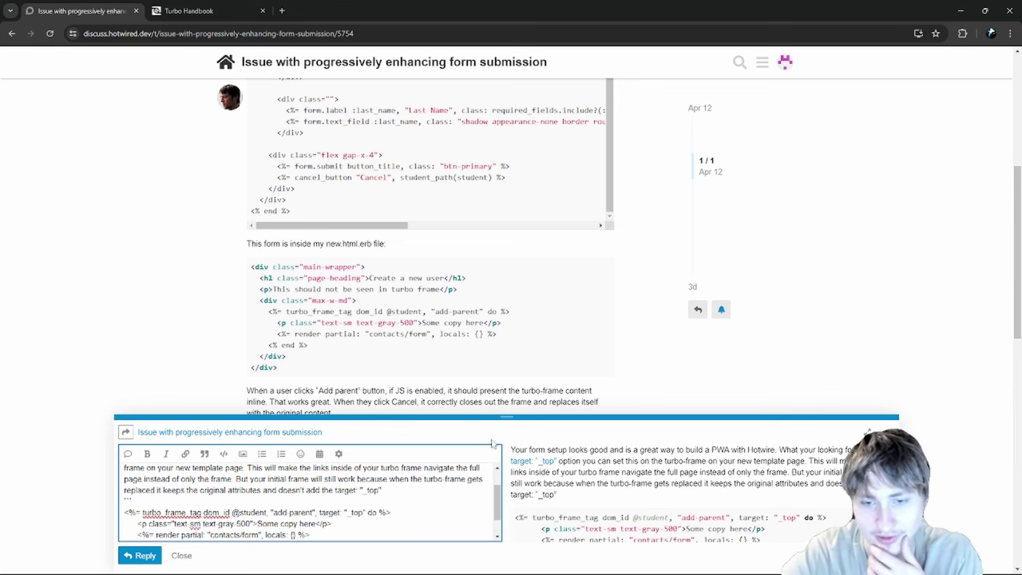
drag(512, 450, 741, 453)
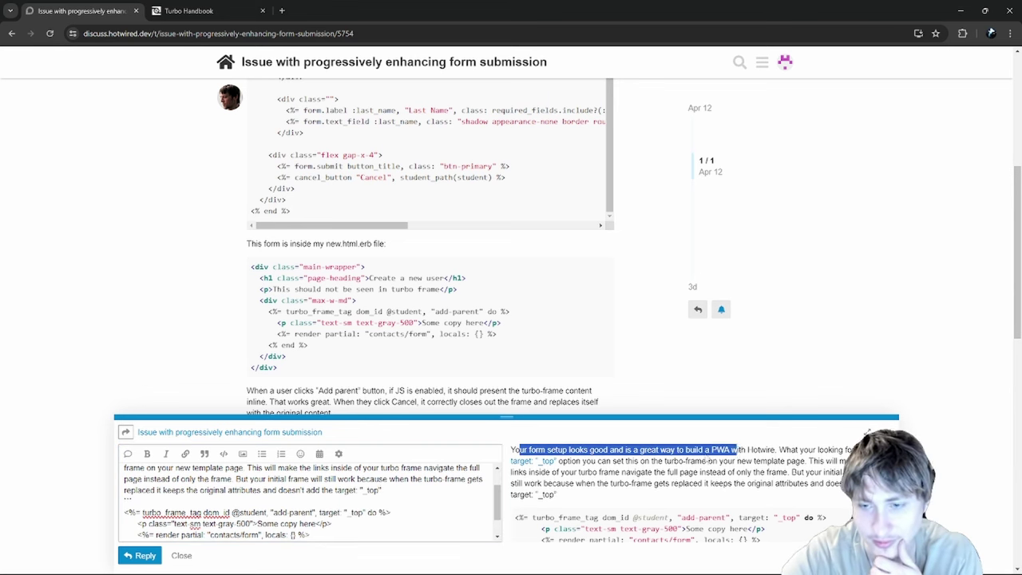
- Delete the opening praise sentence so the reply starts with 'What your looking for'
click(729, 454)
scroll(351, 477, up, 1)
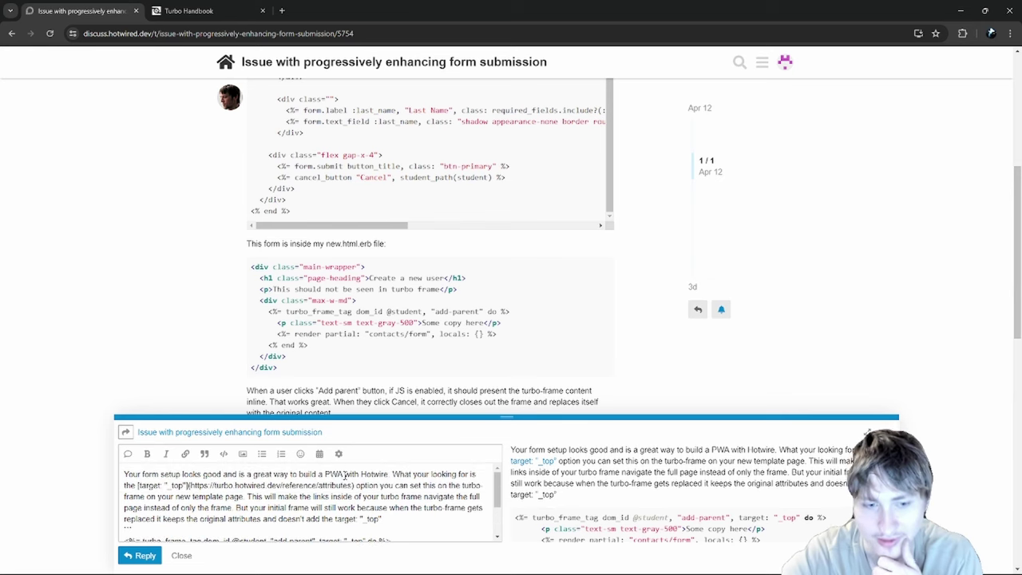
drag(393, 474, 70, 470)
key(BackSpace)
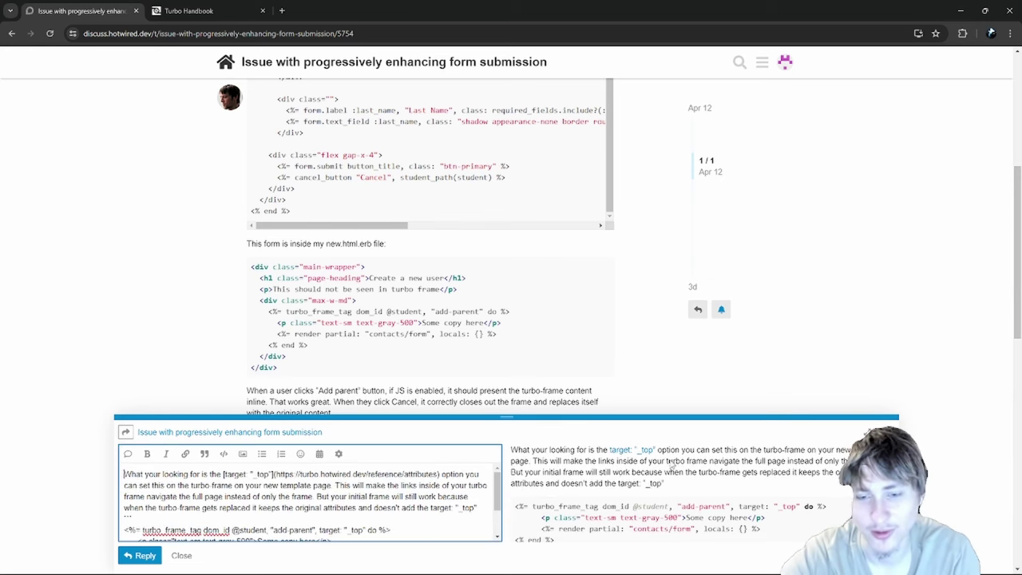
- Remove the sentence about the initial frame keeping its attributes
drag(511, 449, 629, 453)
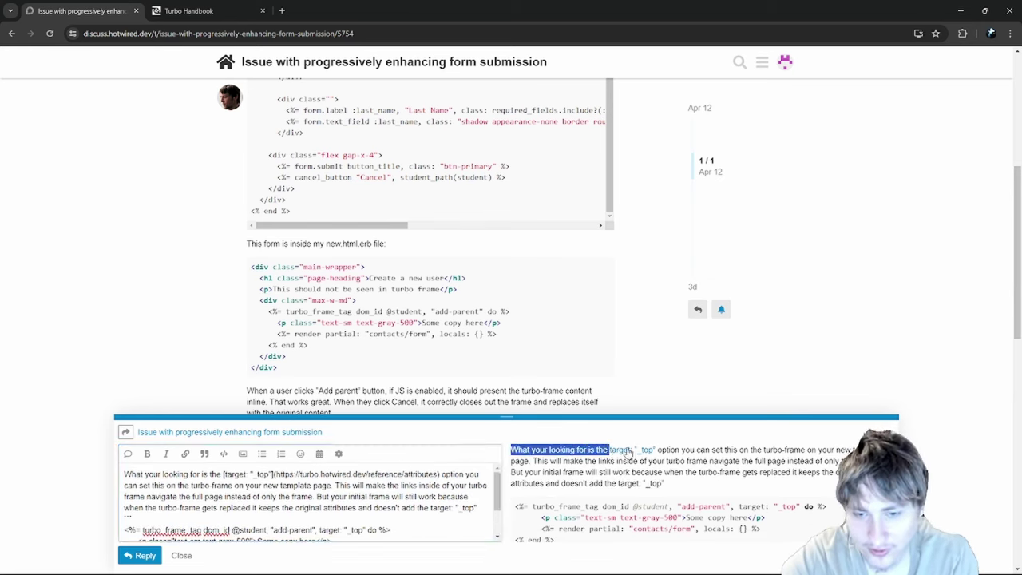
click(779, 454)
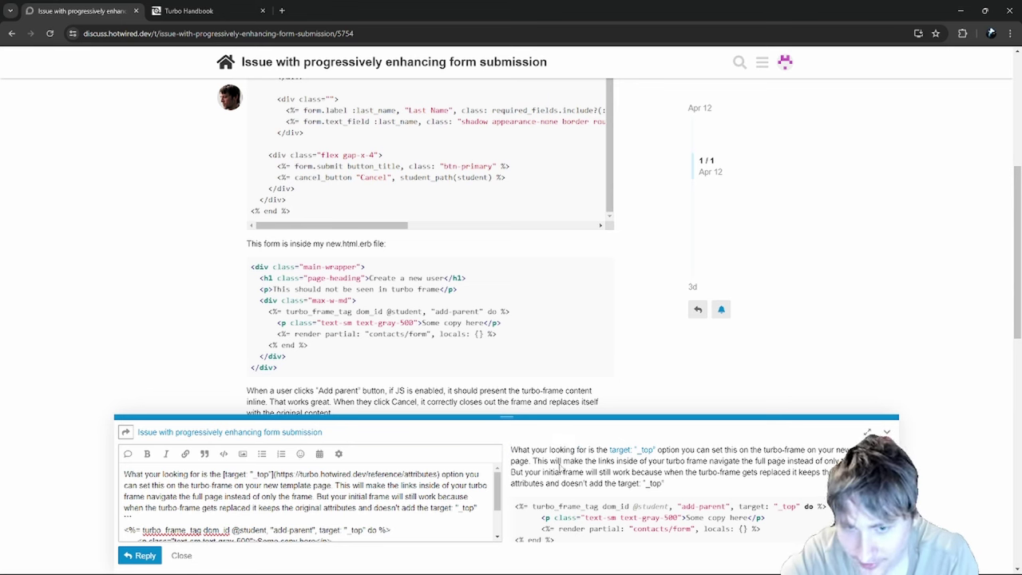
drag(543, 465, 851, 463)
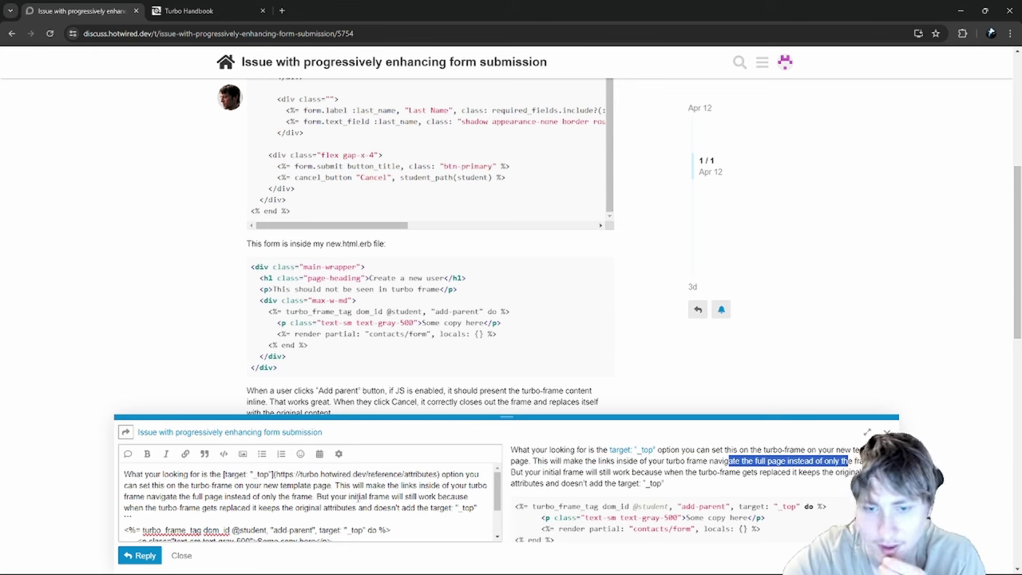
drag(477, 508, 317, 497)
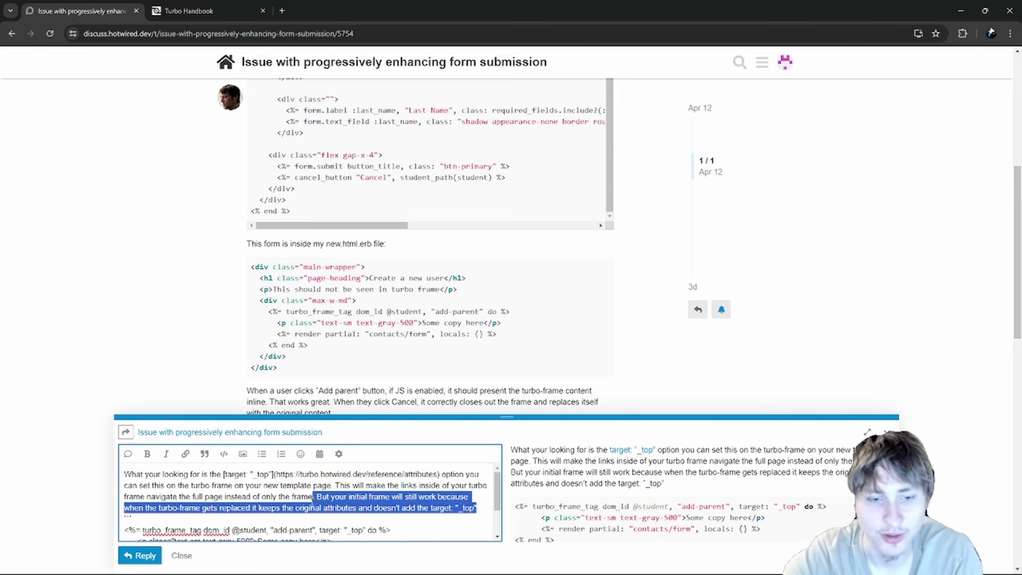
key(BackSpace)
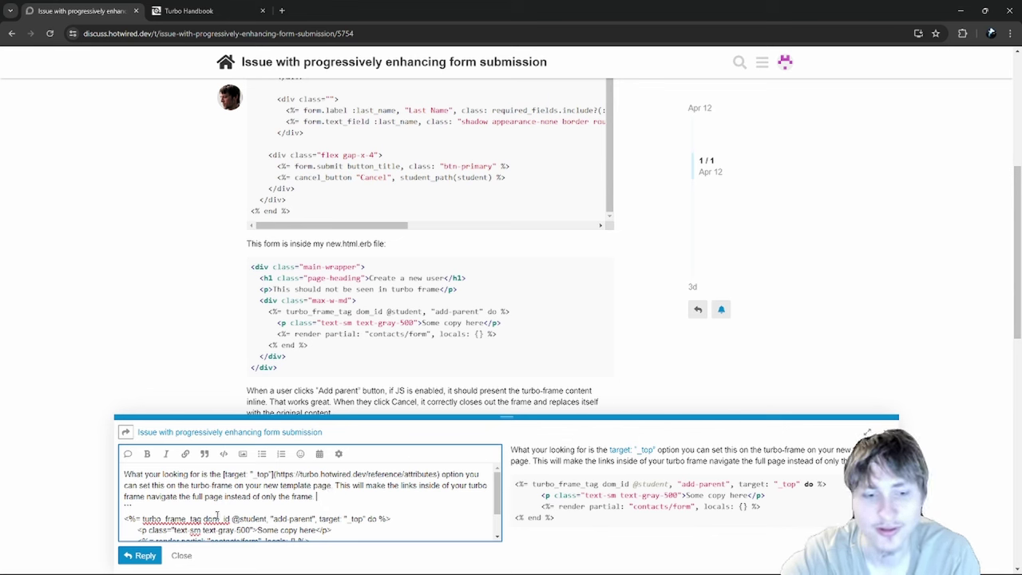
scroll(216, 516, down, 2)
- Post the reply, then go back to the Hotwire Discussion Latest topic list
click(137, 555)
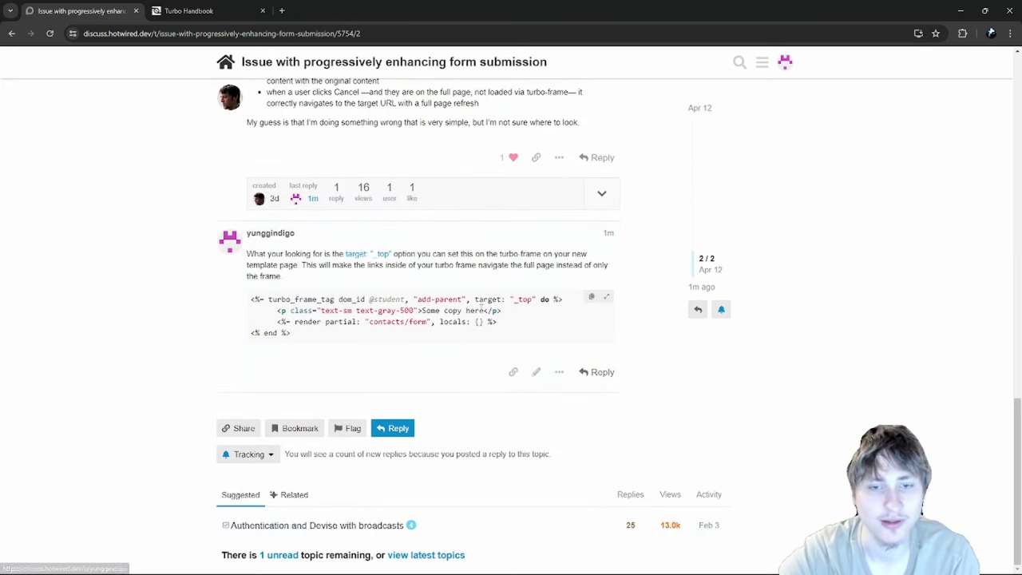
drag(474, 302, 536, 305)
scroll(318, 311, up, 1)
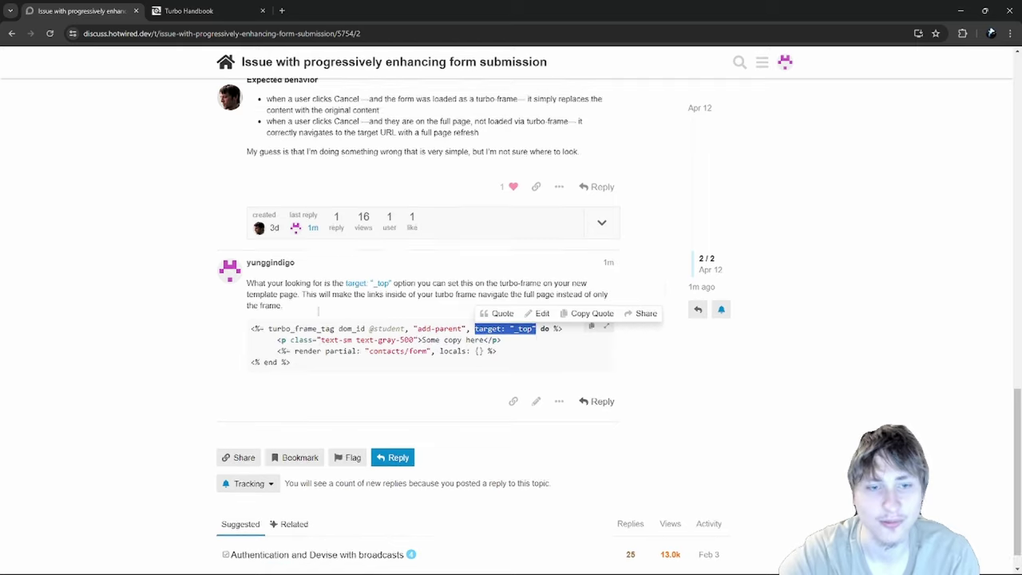
scroll(318, 311, up, 9)
drag(257, 224, 299, 299)
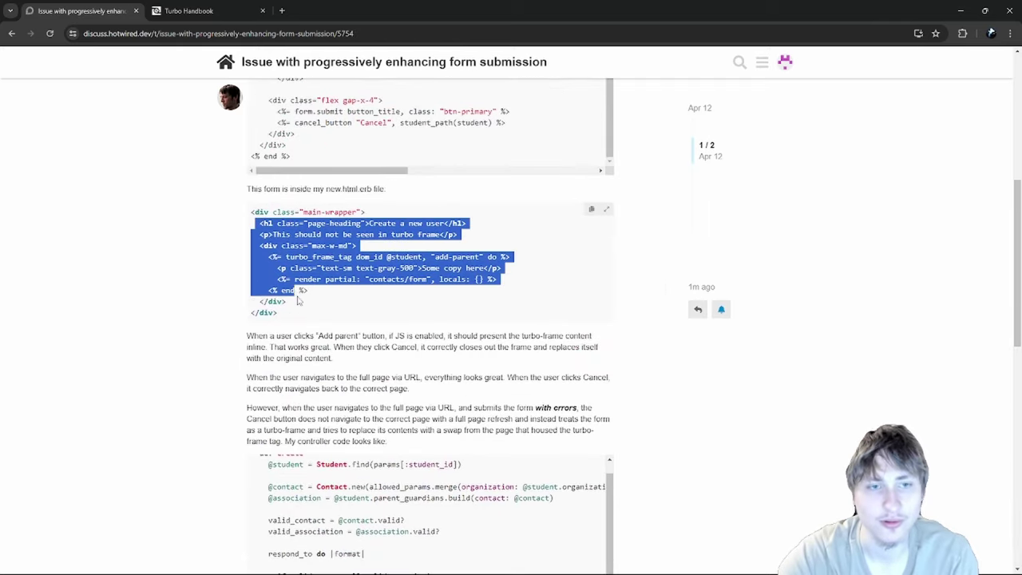
scroll(298, 300, up, 6)
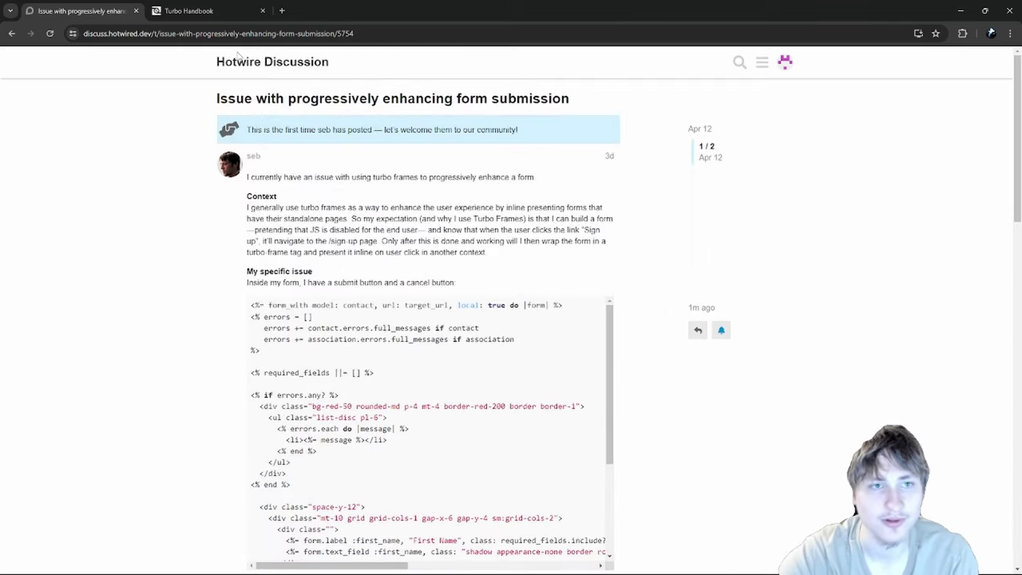
click(240, 60)
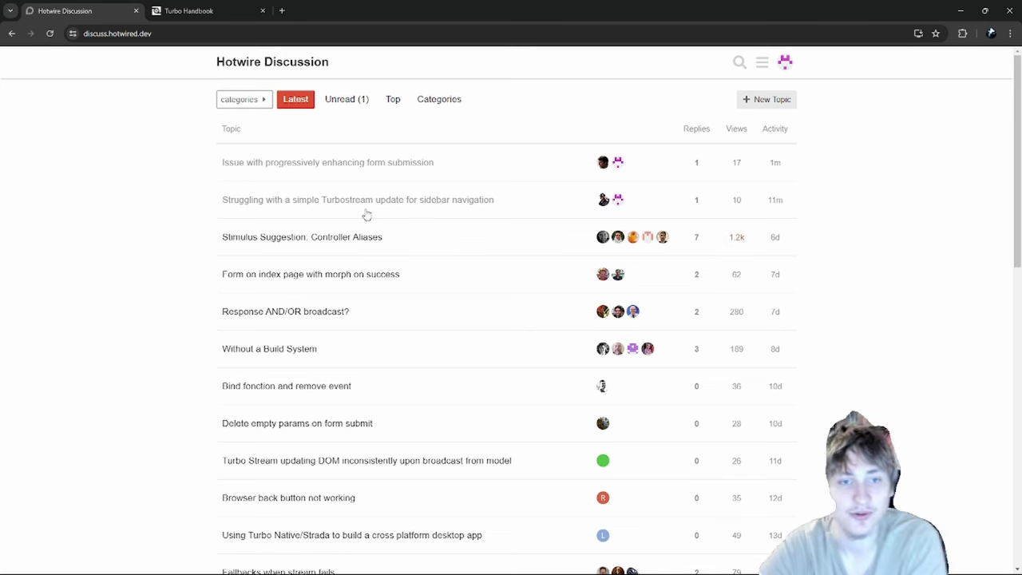
- Open 'Stimulus Suggestion: Controller Aliases' and study the product-loader/loader alias code sample
click(320, 248)
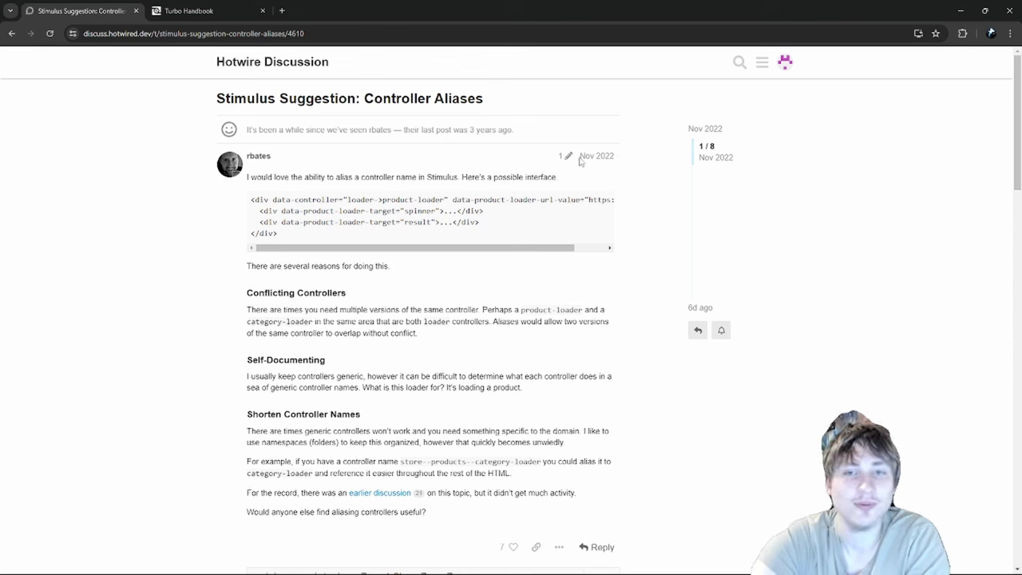
drag(579, 157, 626, 162)
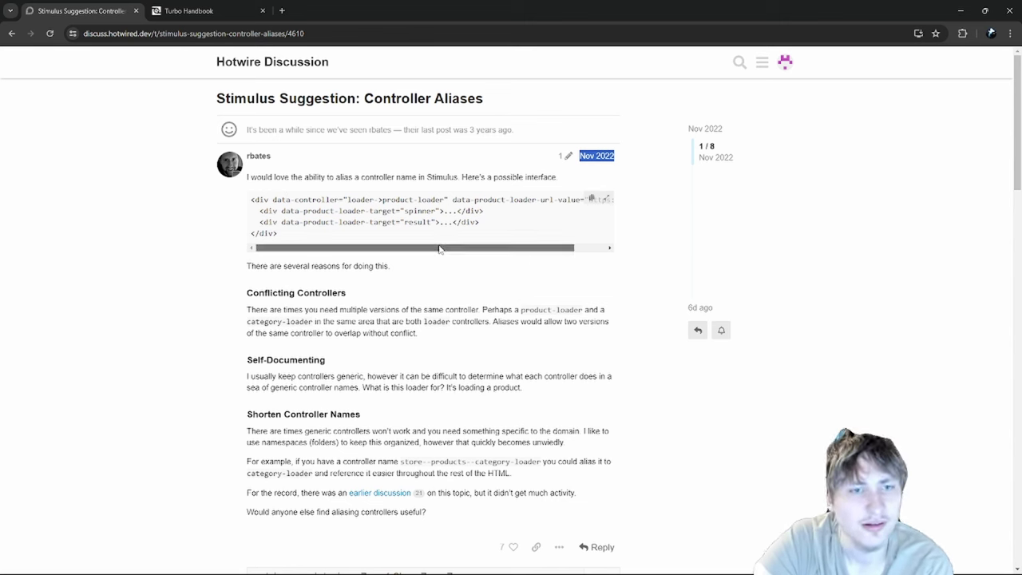
drag(444, 248, 378, 242)
click(466, 277)
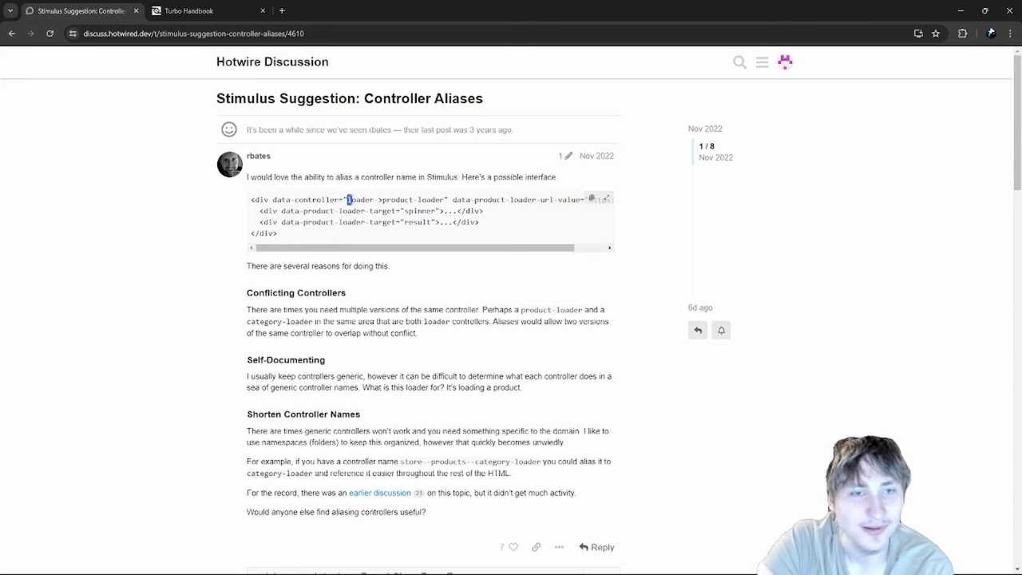
drag(348, 199, 429, 205)
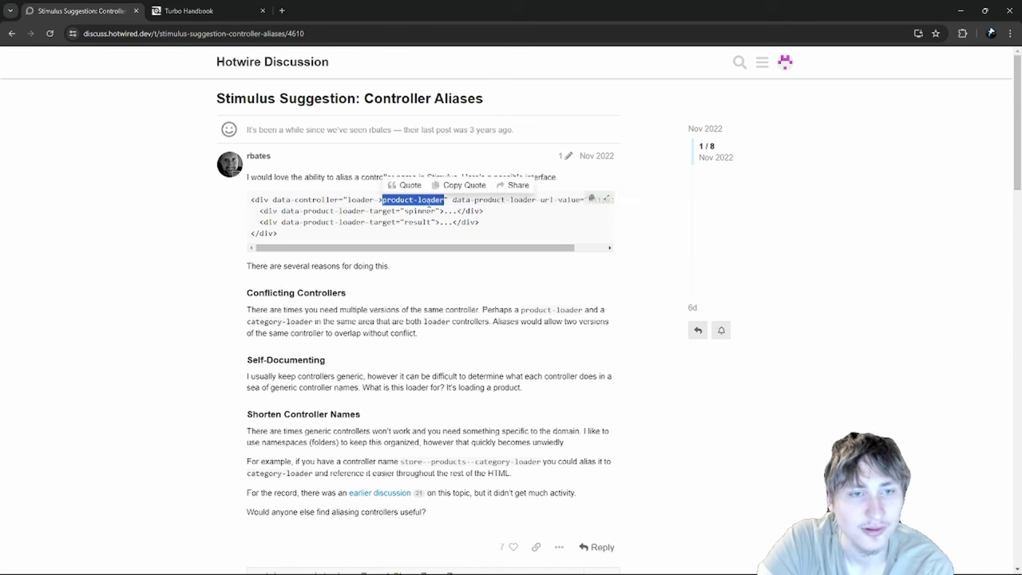
drag(348, 199, 372, 201)
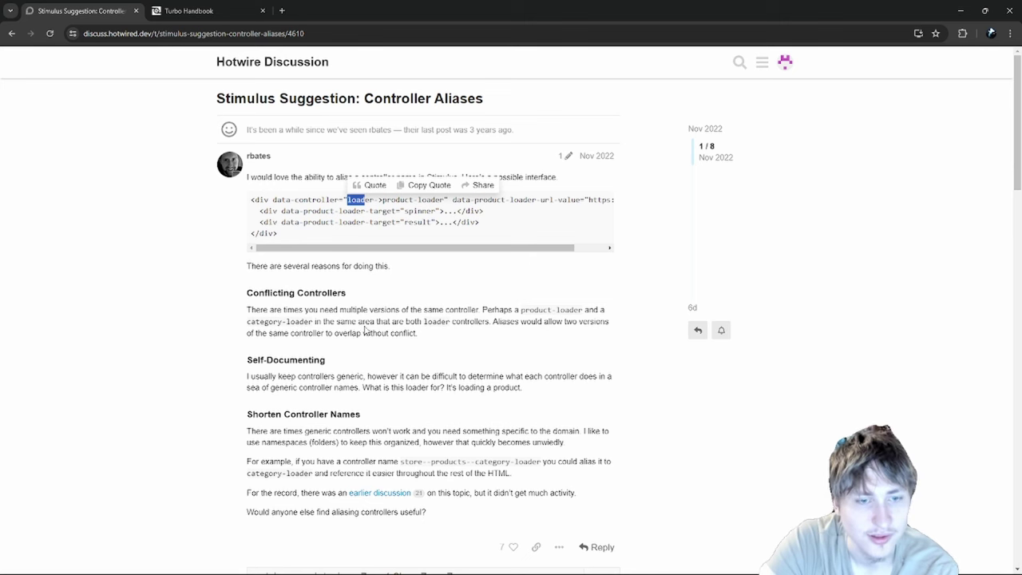
drag(358, 321, 391, 322)
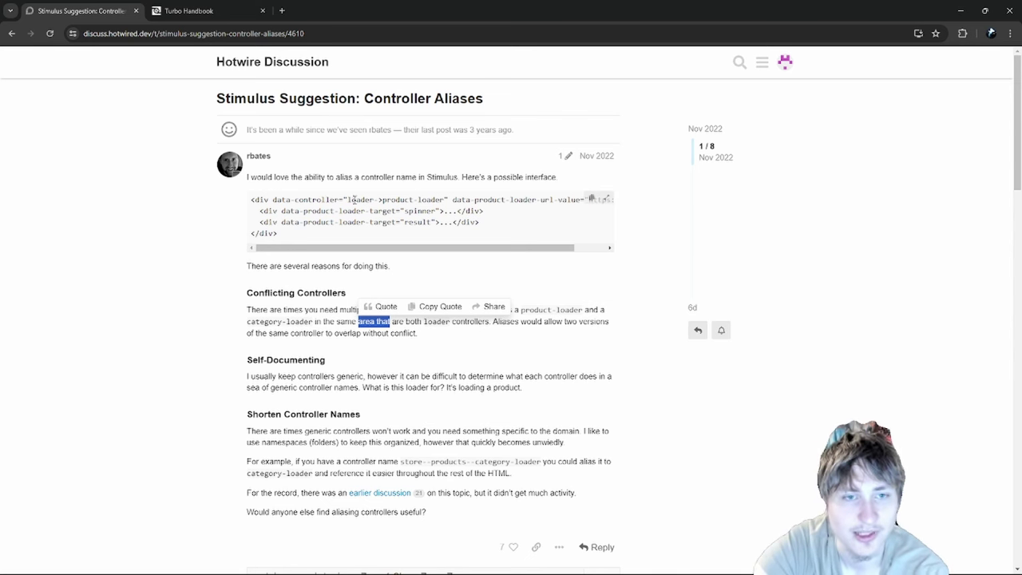
double_click(359, 200)
click(391, 200)
drag(381, 200, 387, 199)
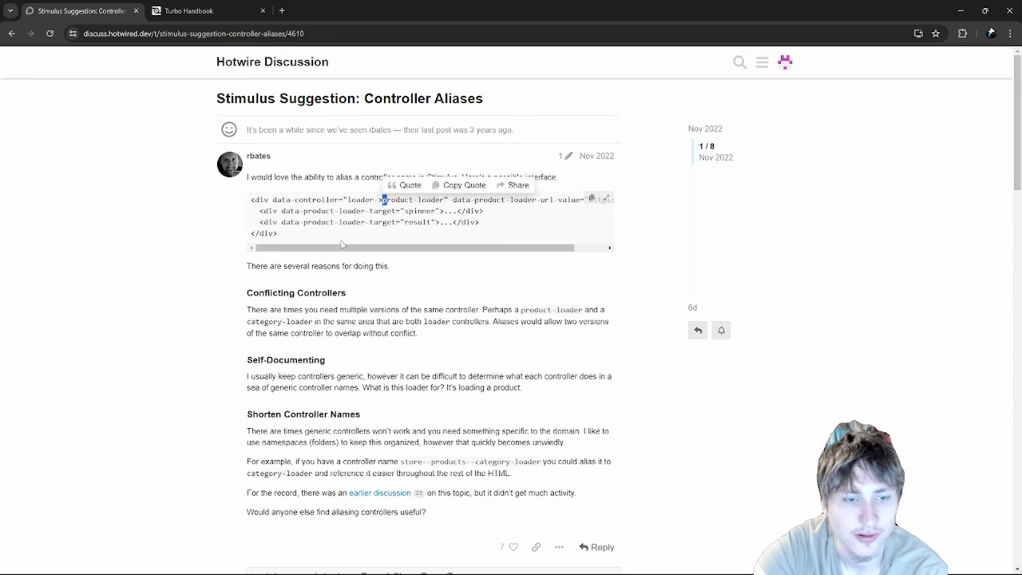
scroll(320, 250, down, 2)
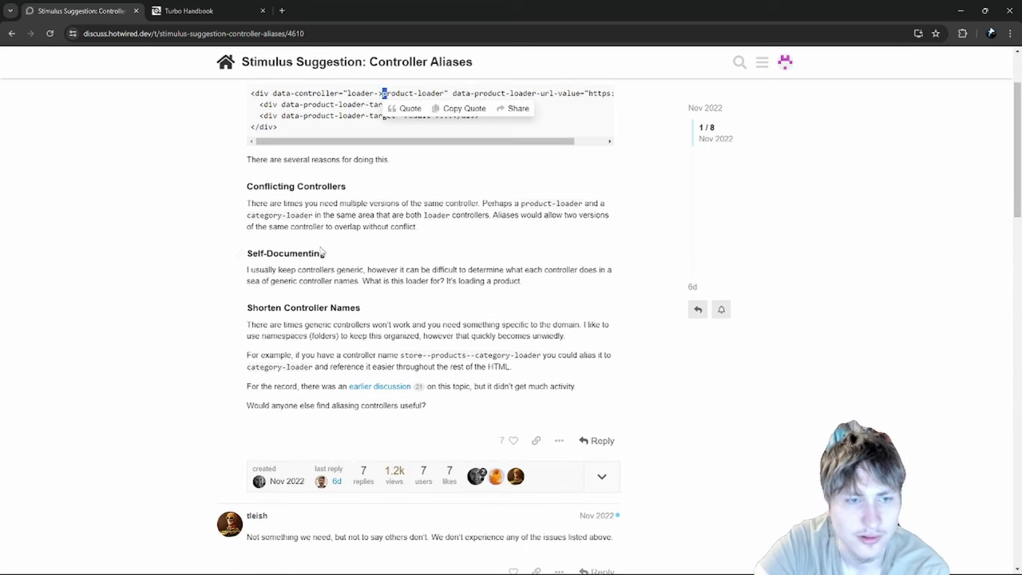
scroll(327, 250, down, 4)
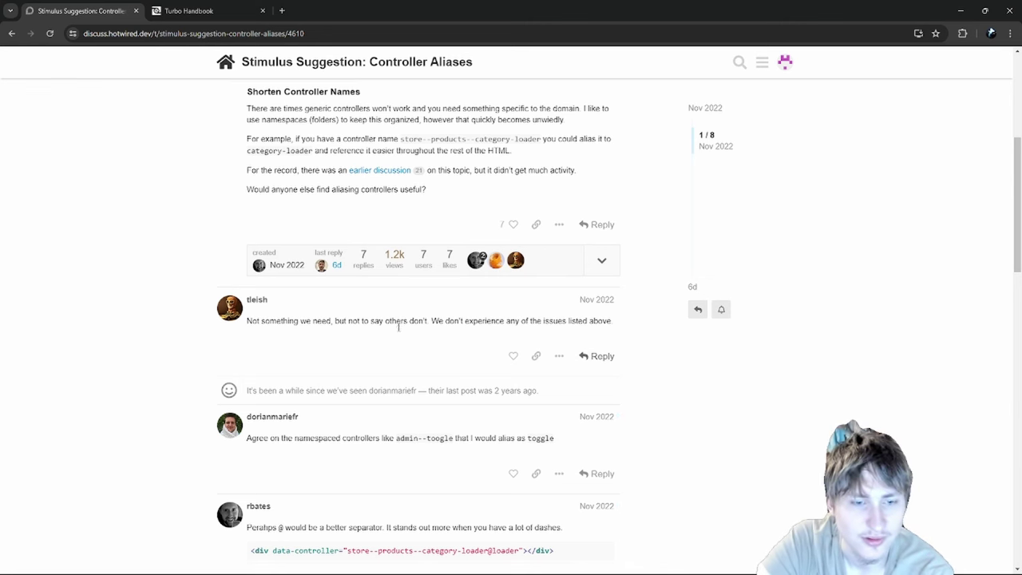
scroll(400, 324, down, 1)
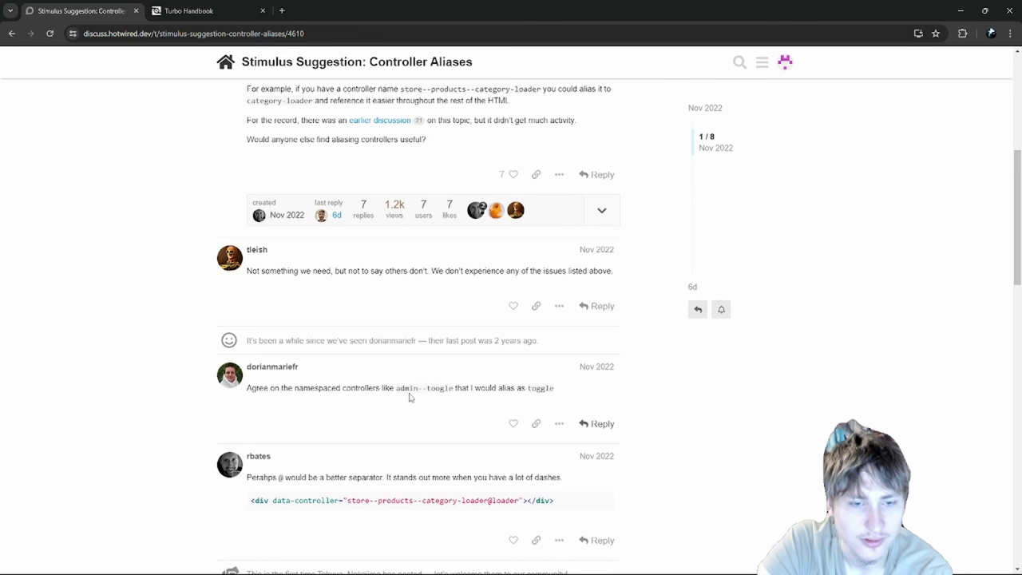
drag(434, 389, 433, 388)
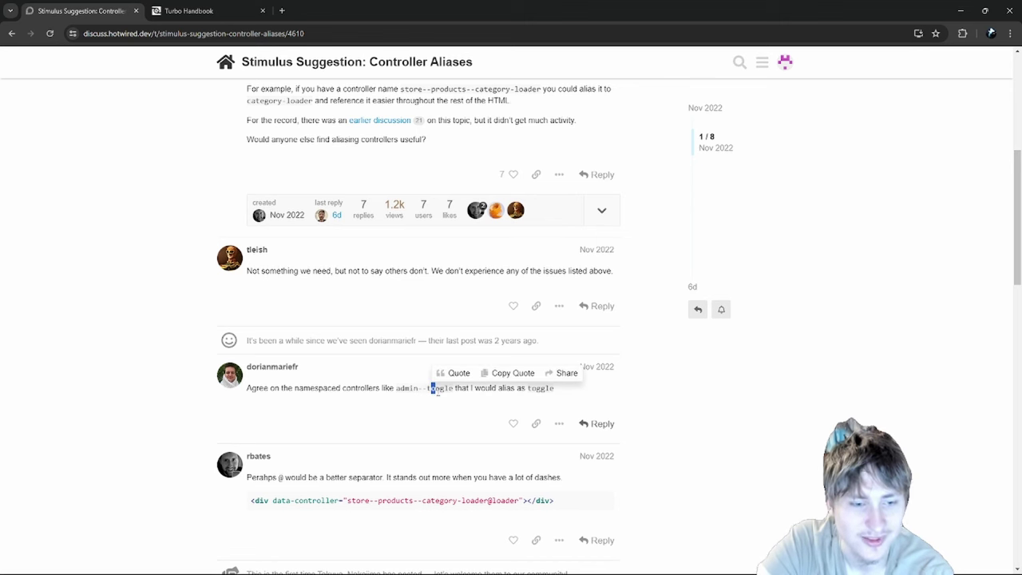
scroll(429, 422, down, 1)
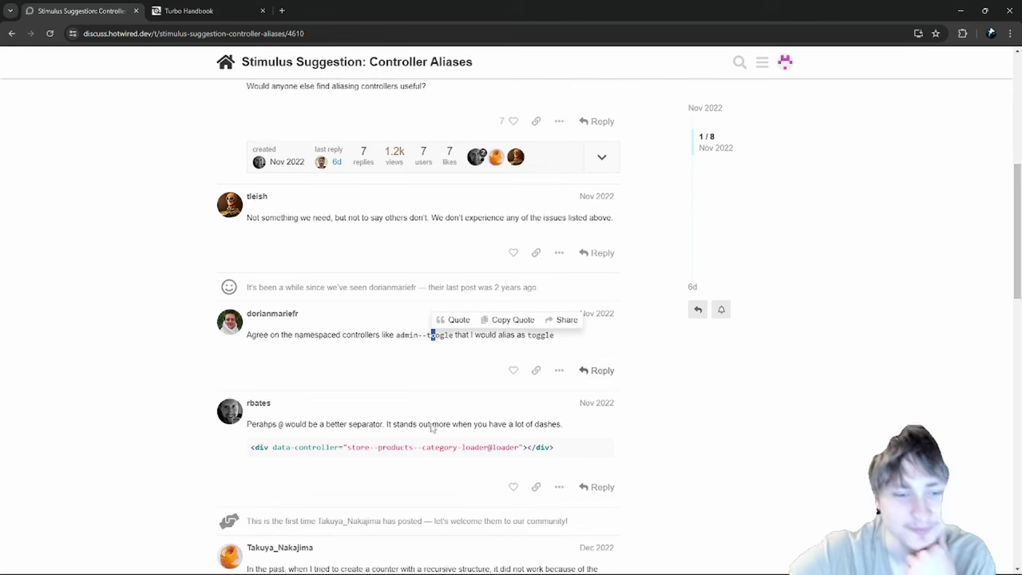
click(389, 426)
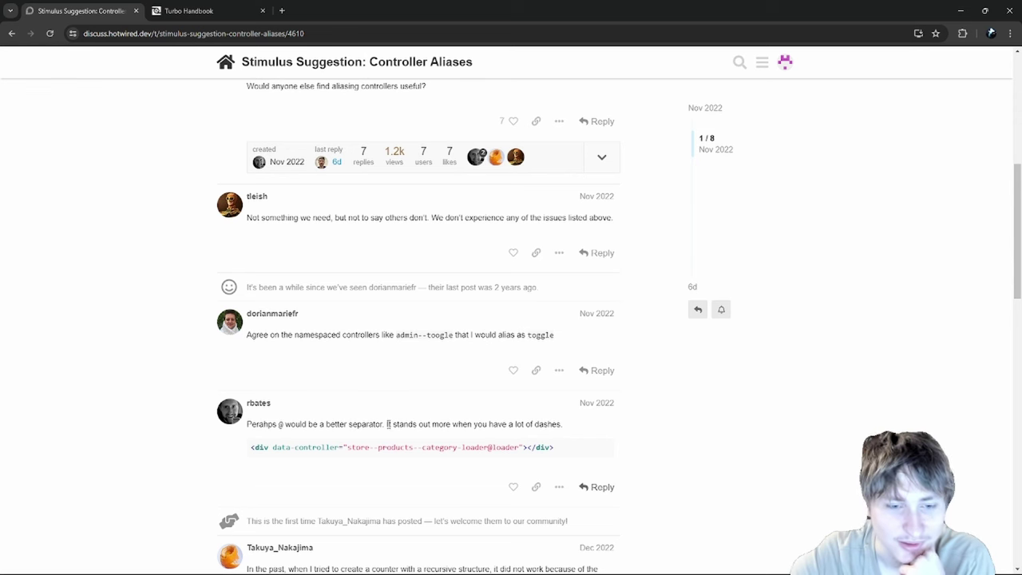
scroll(389, 424, down, 2)
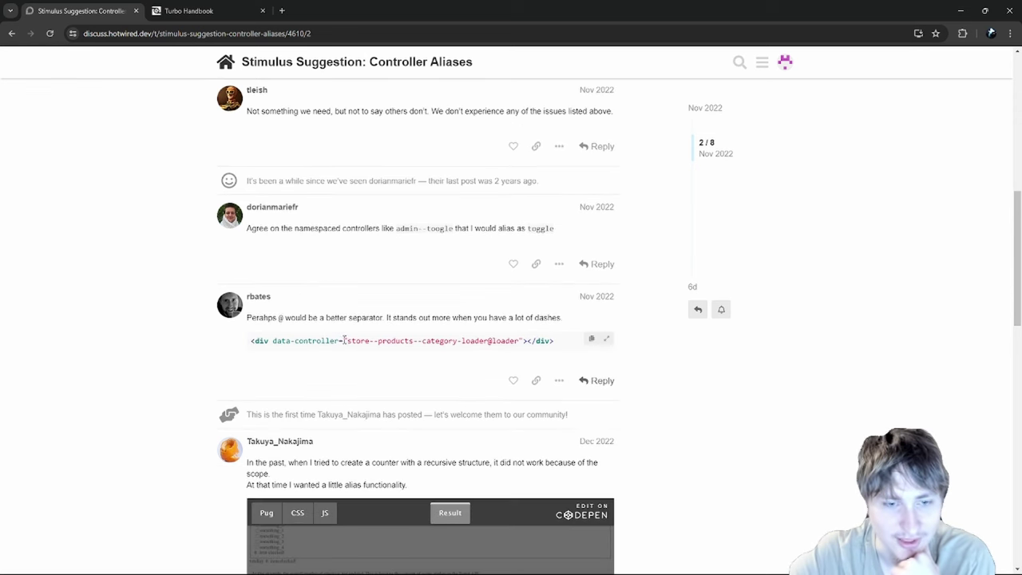
drag(352, 341, 459, 341)
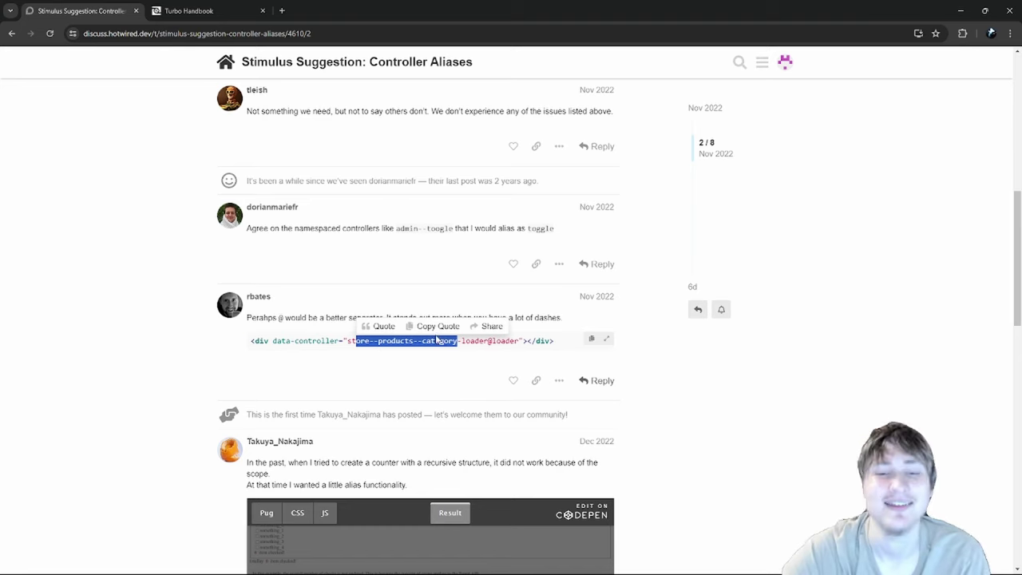
scroll(435, 339, down, 2)
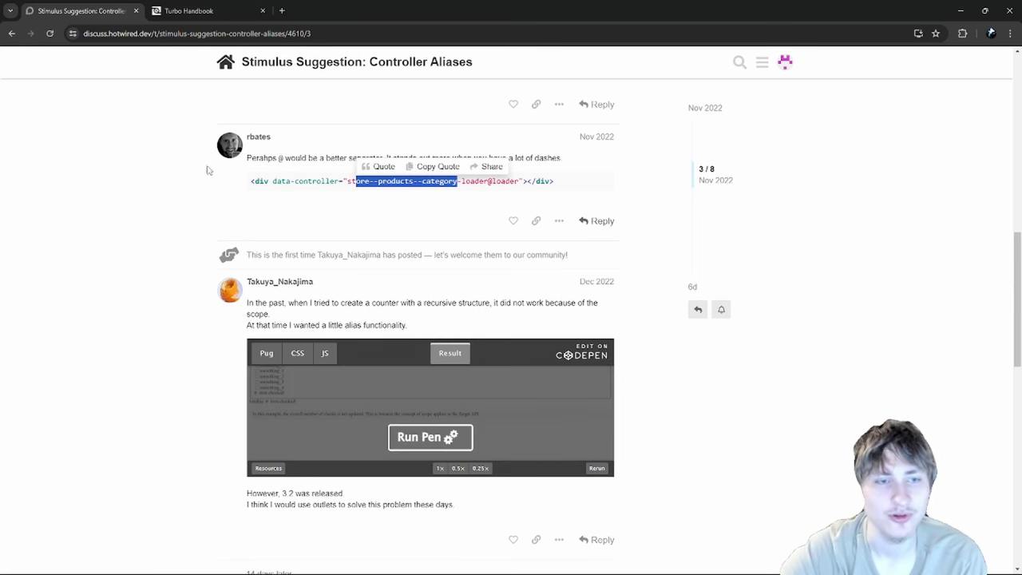
scroll(337, 291, down, 2)
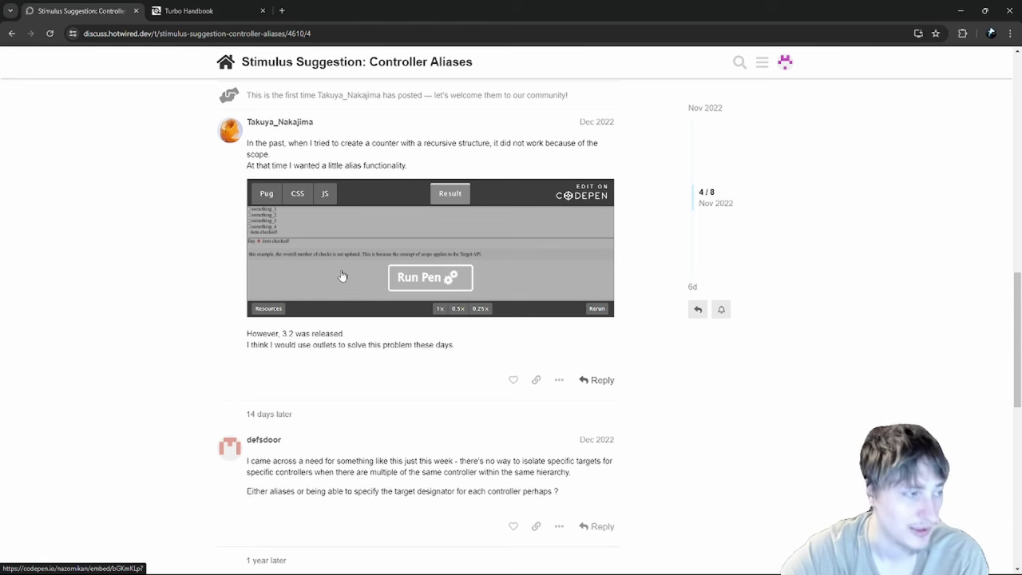
scroll(412, 326, down, 5)
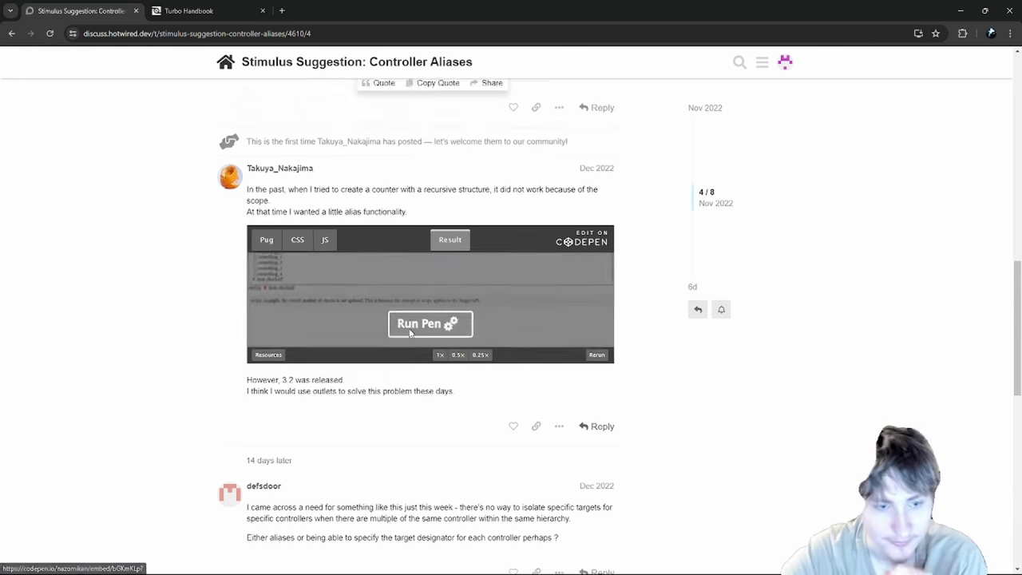
scroll(413, 325, up, 4)
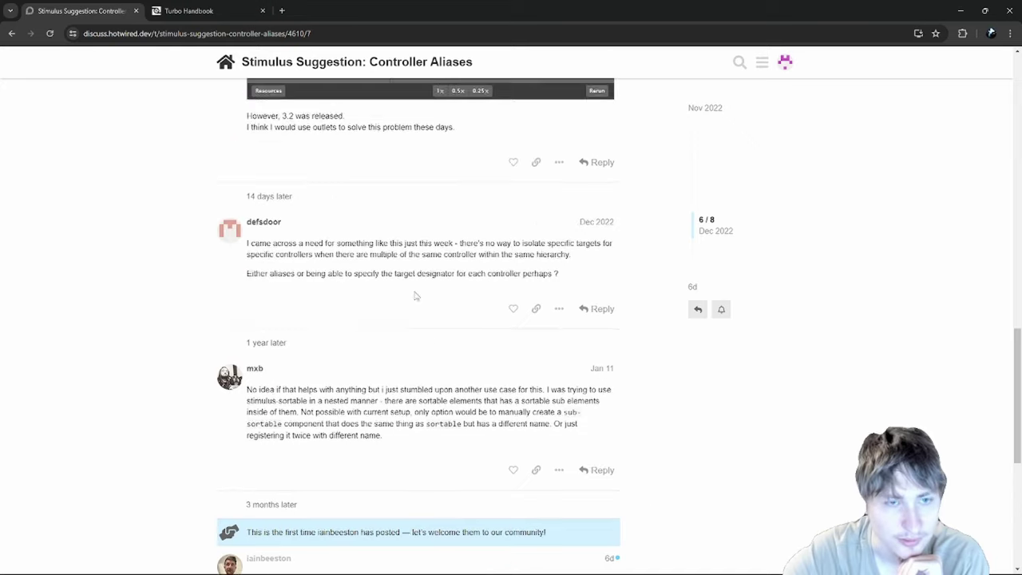
drag(308, 408, 523, 409)
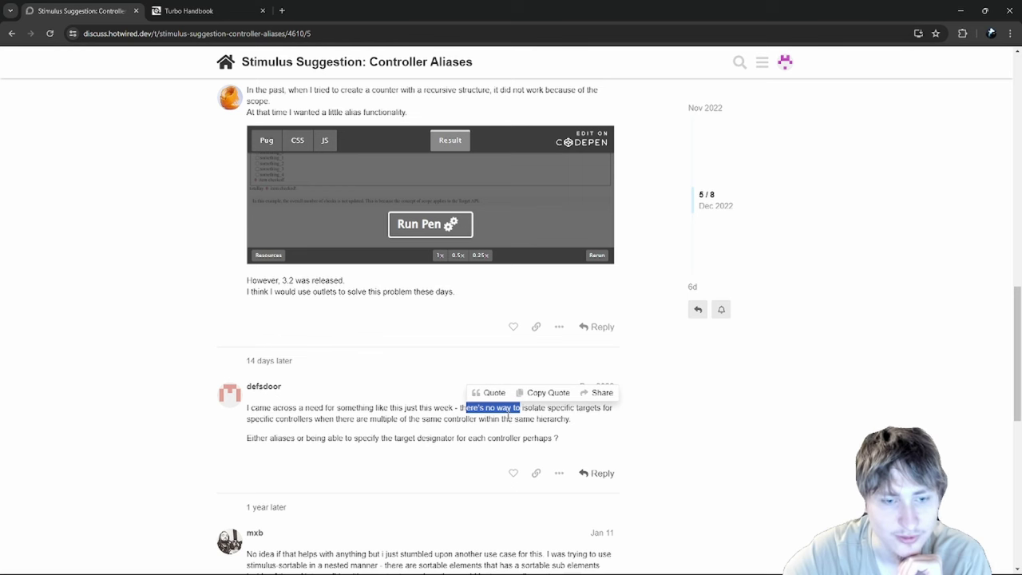
drag(485, 418, 523, 430)
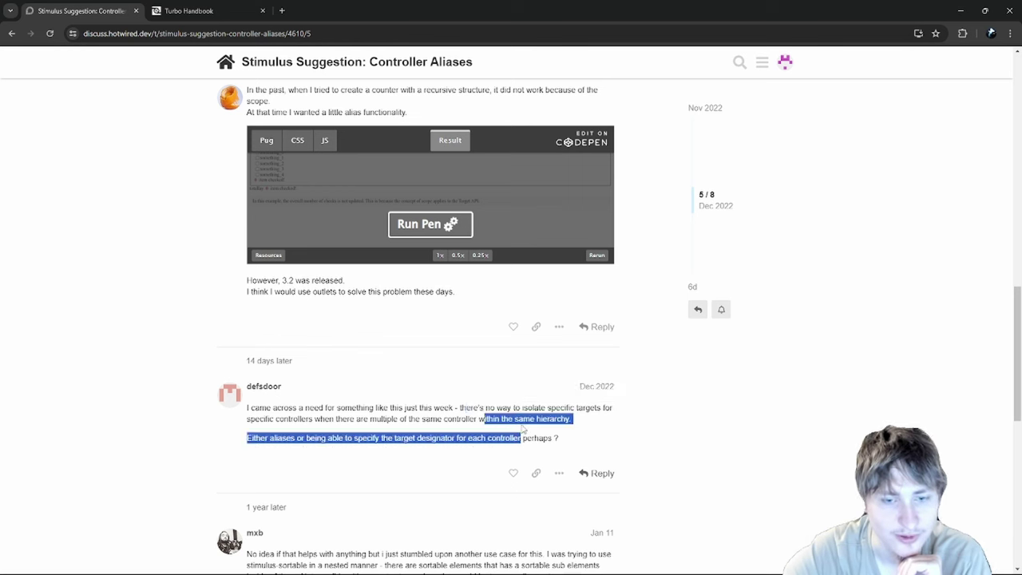
triple_click(512, 419)
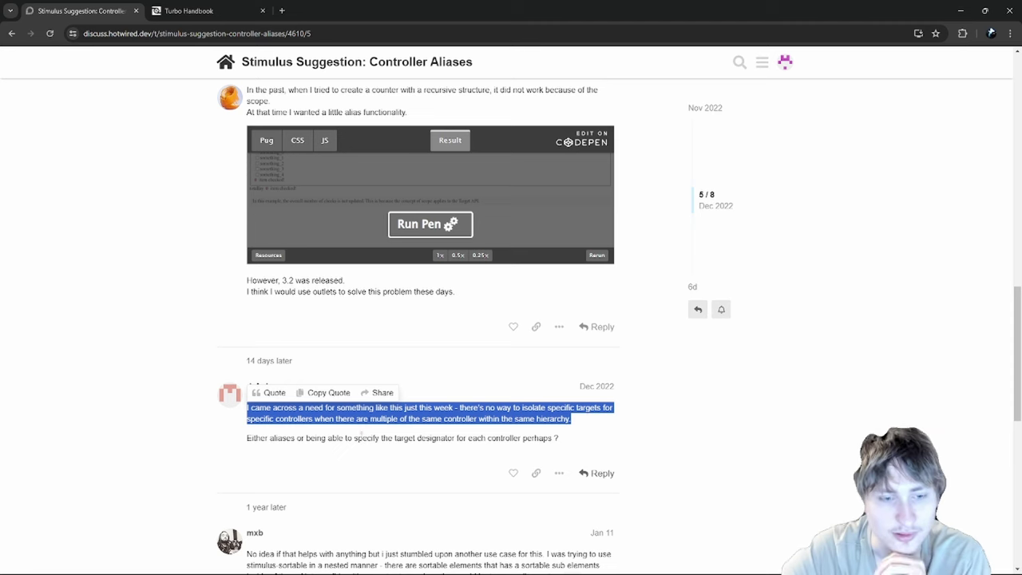
scroll(283, 383, down, 1)
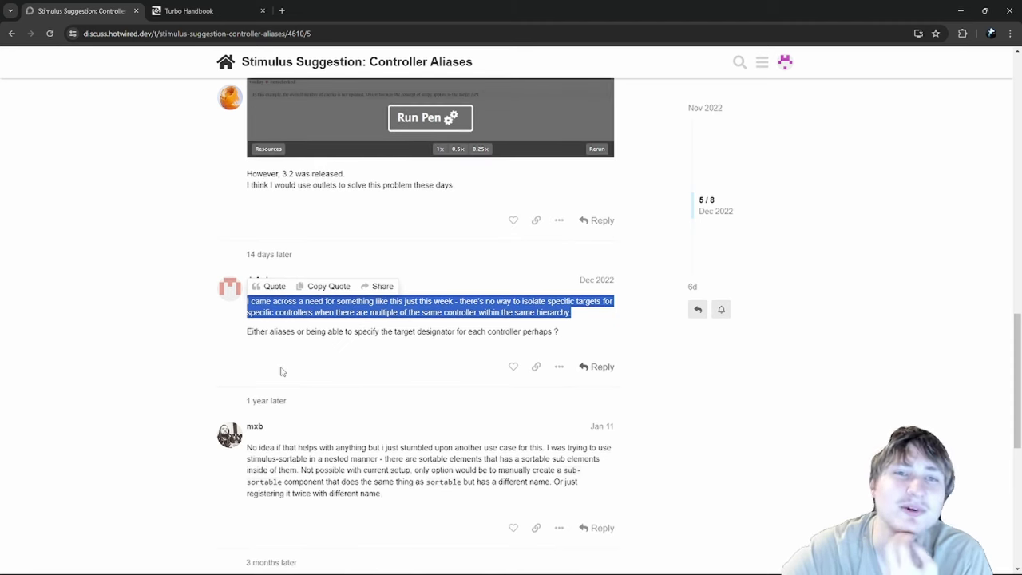
- Scroll to the top of the topic and examine the product loader URL attribute in the code
click(237, 365)
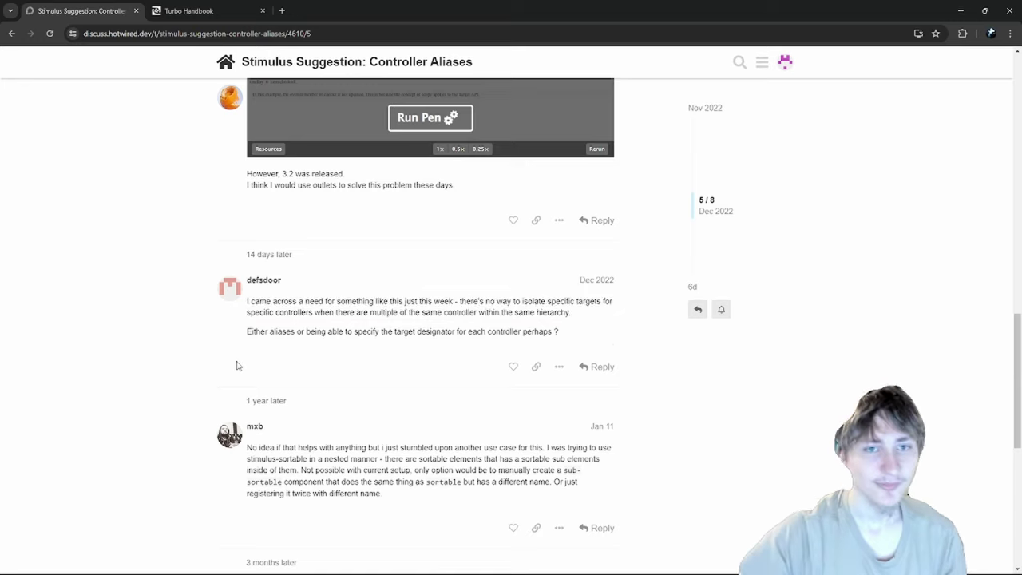
scroll(146, 260, up, 3)
scroll(147, 260, up, 10)
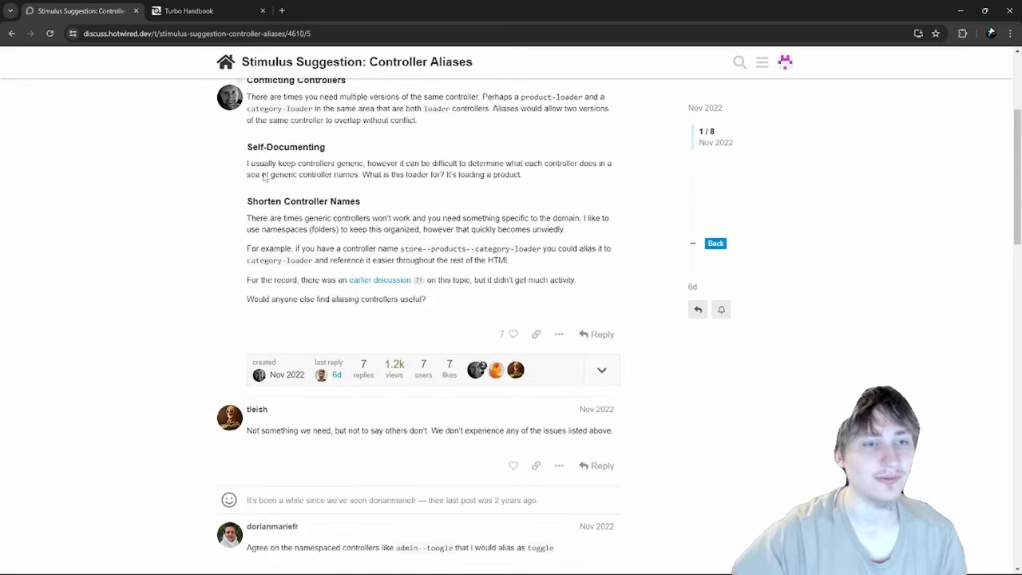
scroll(260, 238, up, 1)
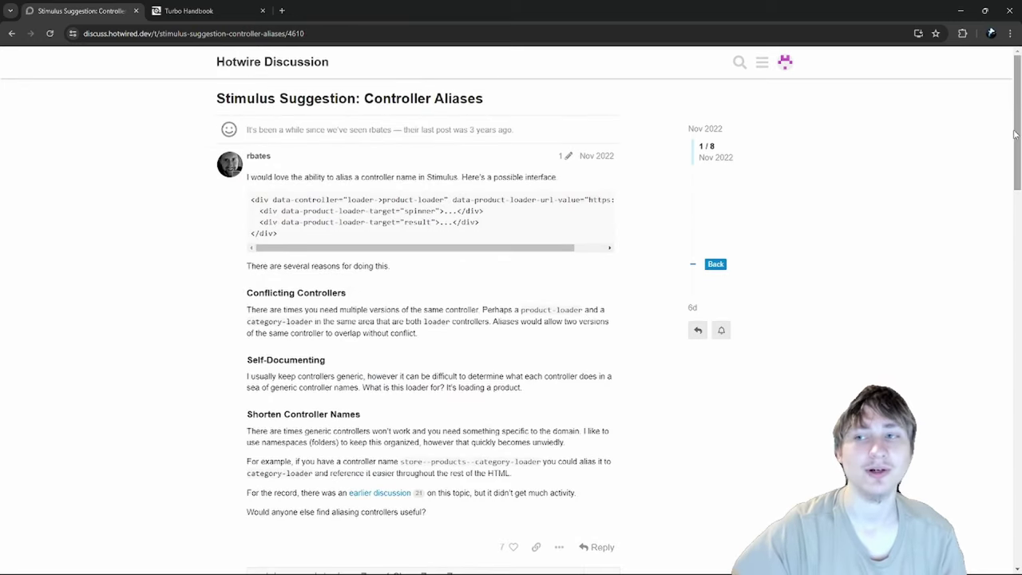
scroll(1018, 139, down, 1)
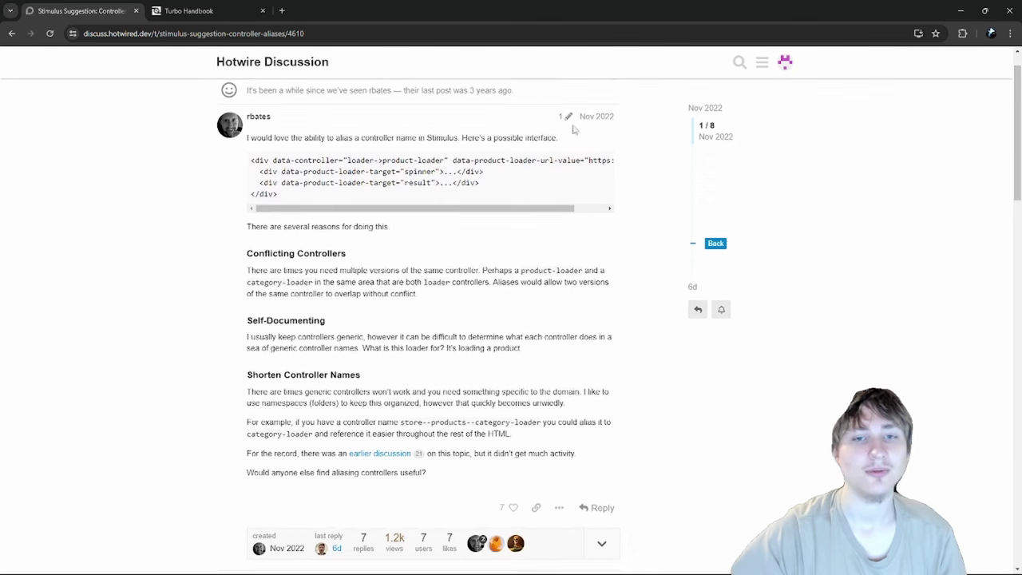
drag(511, 210, 548, 209)
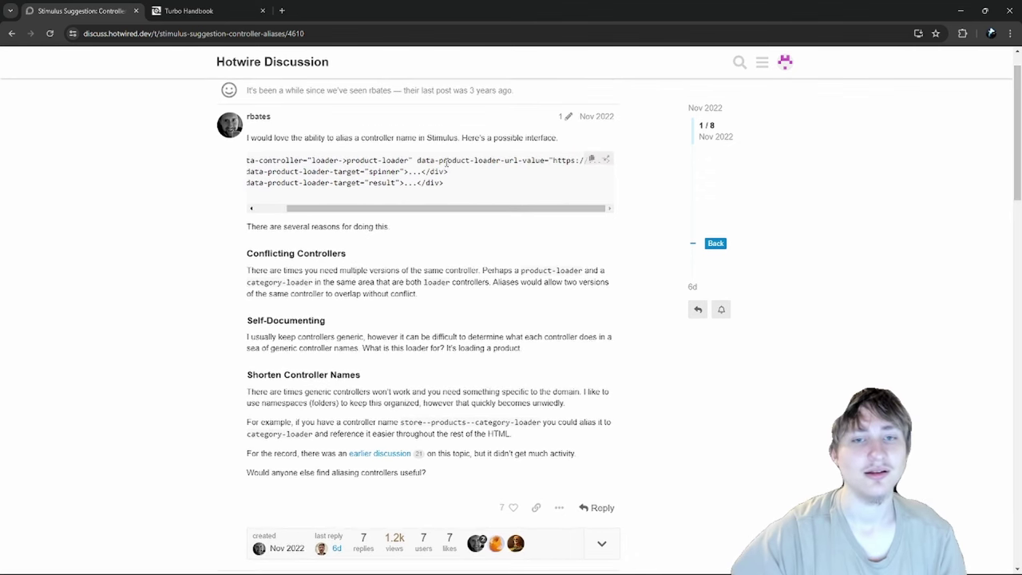
drag(414, 159, 550, 160)
click(478, 159)
click(551, 162)
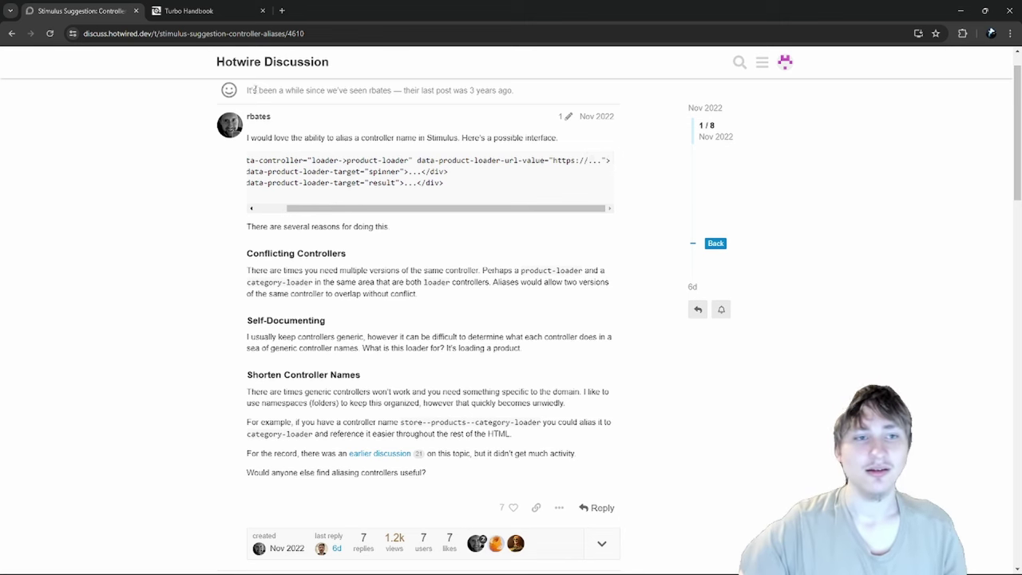
- Highlight the data-controller code sample, then return to the Latest topics list
drag(326, 159, 254, 161)
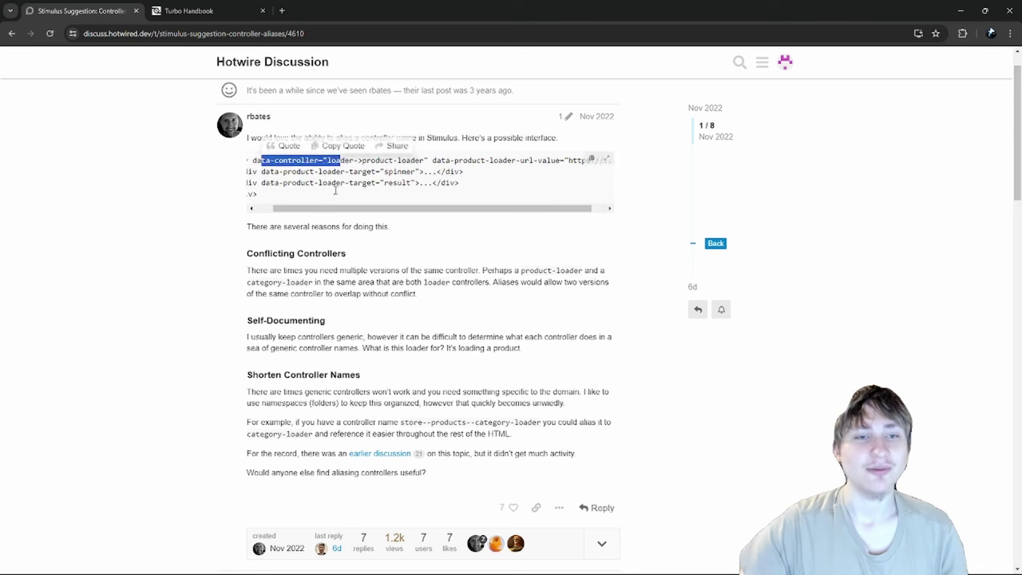
drag(480, 160, 573, 160)
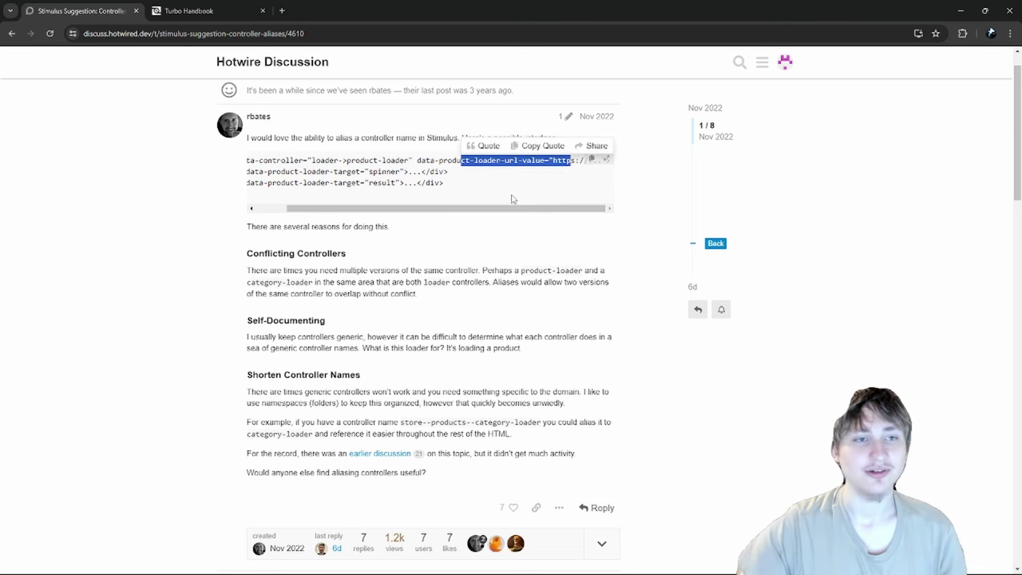
drag(440, 213, 411, 213)
drag(294, 200, 251, 104)
click(254, 67)
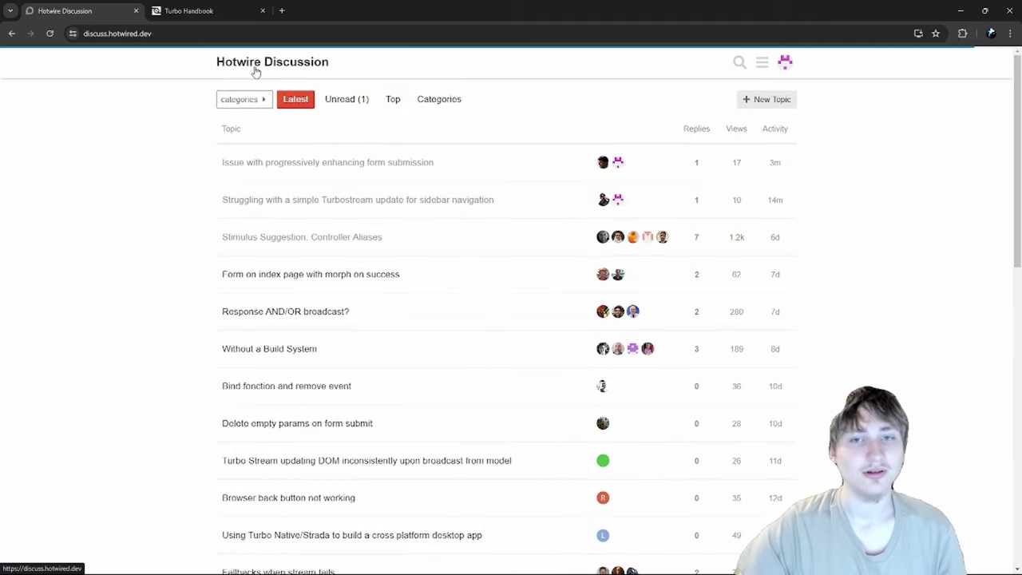
click(11, 33)
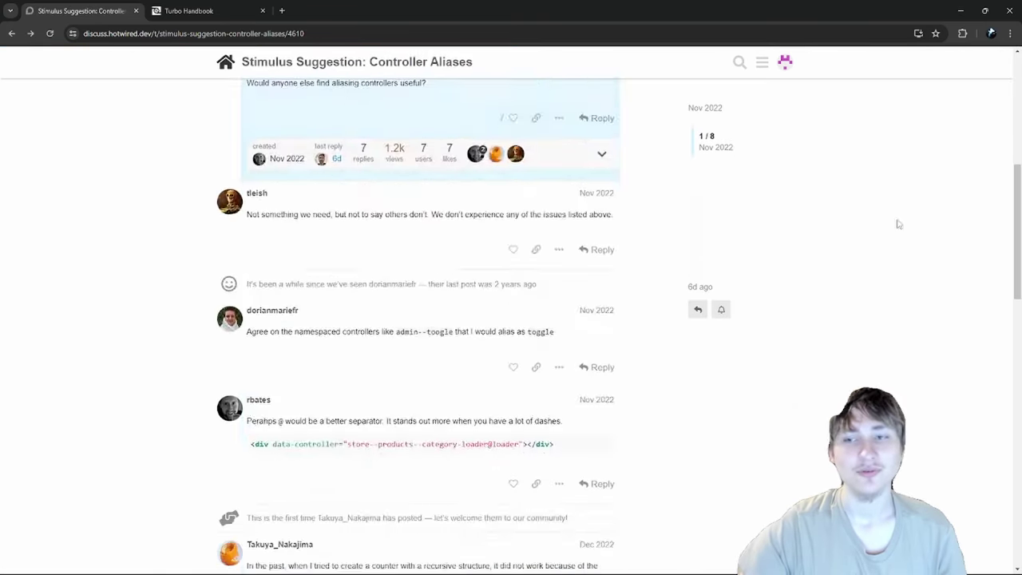
scroll(433, 410, down, 2)
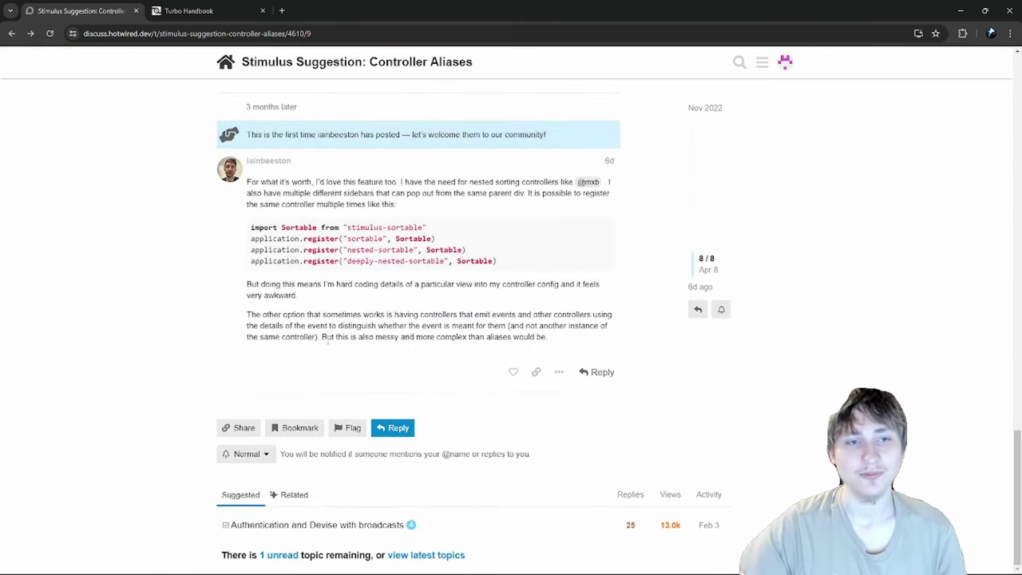
scroll(328, 342, up, 3)
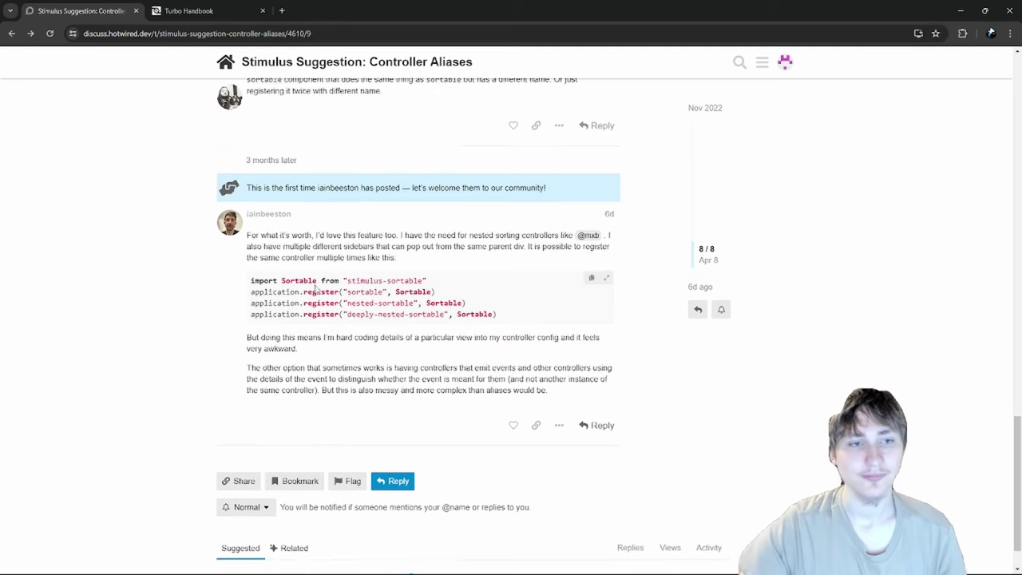
click(270, 67)
click(250, 66)
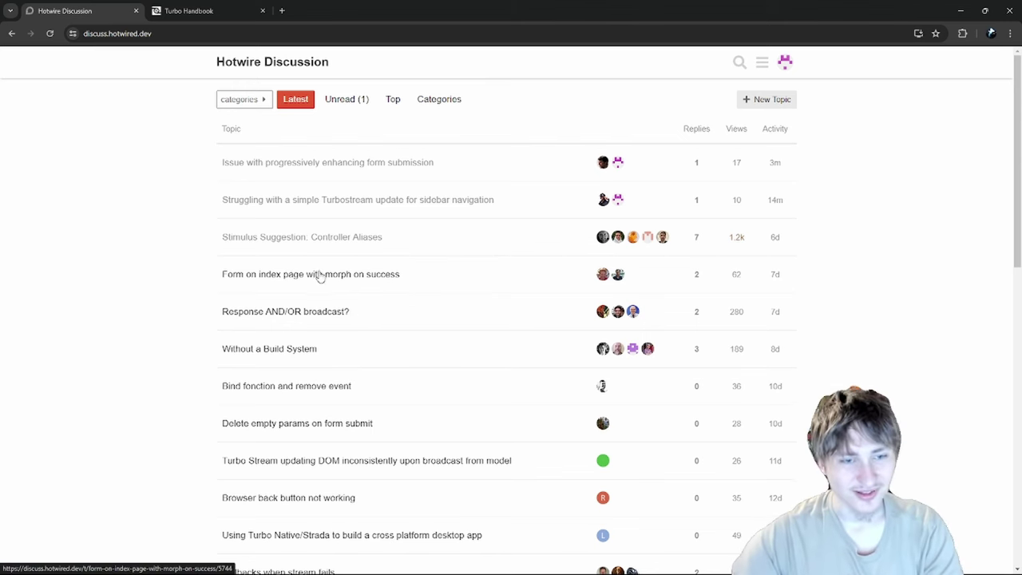
- Open 'Form on index page with morph on success' and check the author's join date, Mar 15, 2019
click(254, 276)
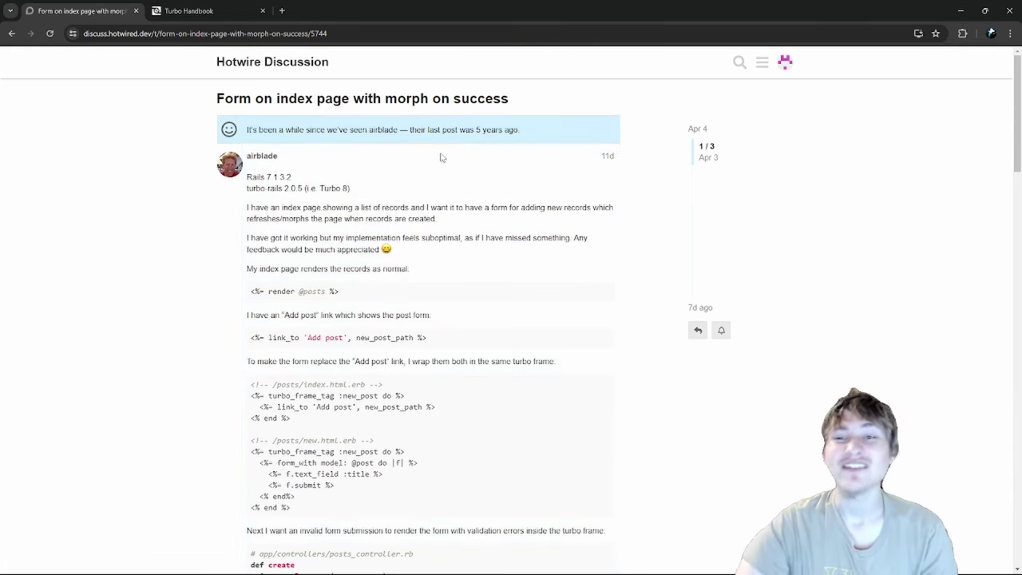
click(234, 170)
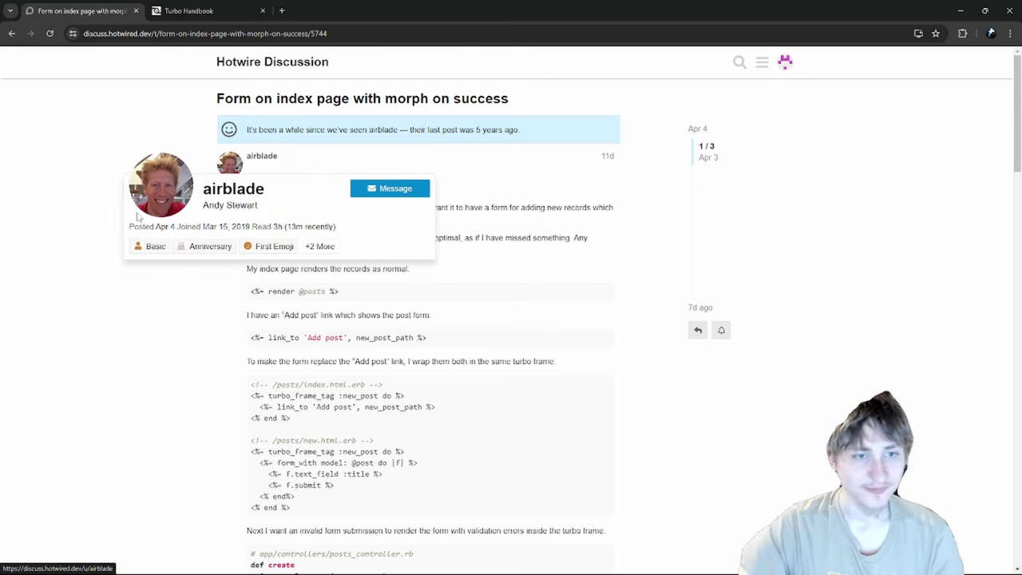
drag(203, 226, 254, 230)
click(250, 227)
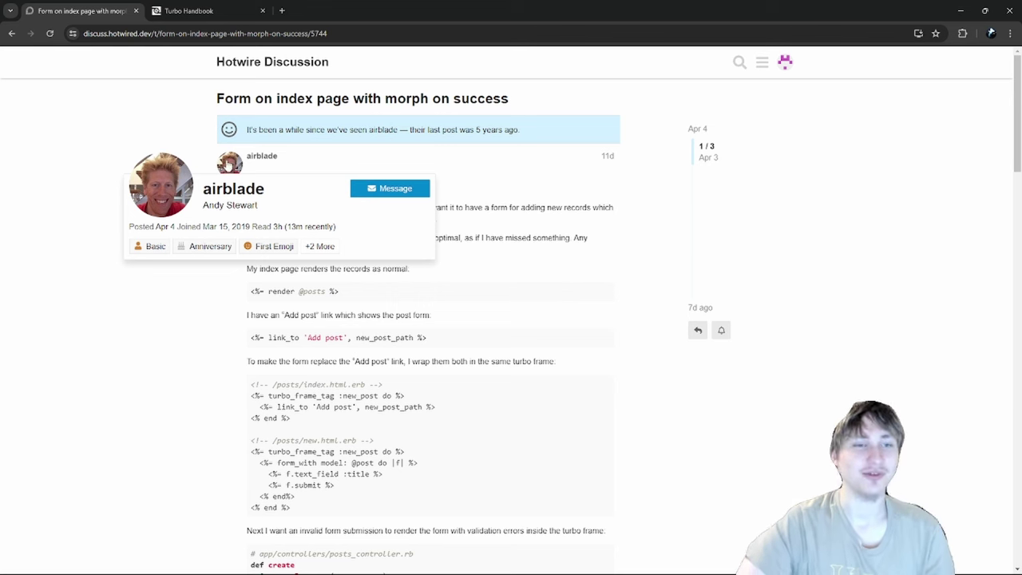
click(183, 314)
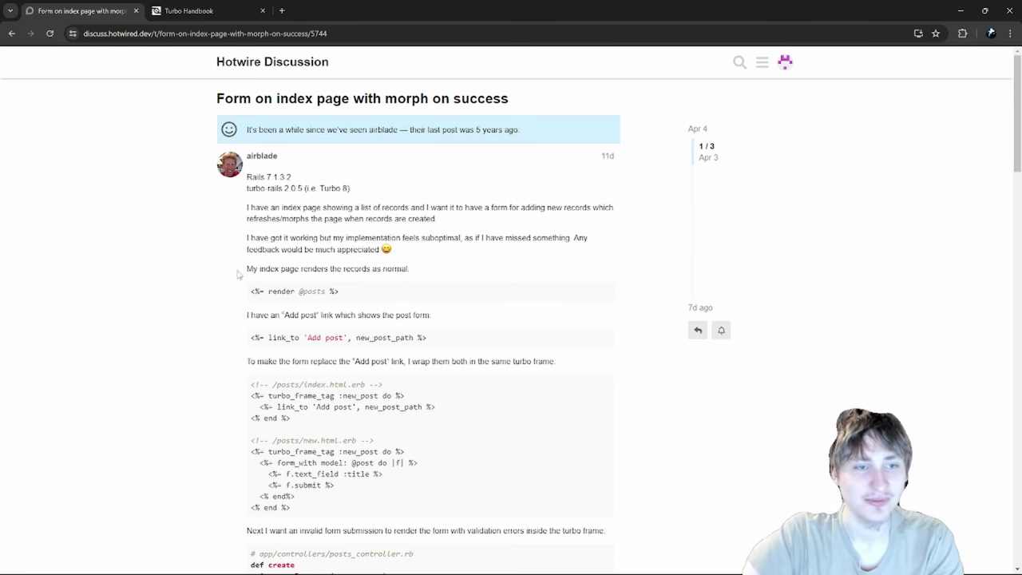
- Read the question's request for feedback in the opening post
scroll(256, 238, down, 1)
scroll(257, 238, up, 1)
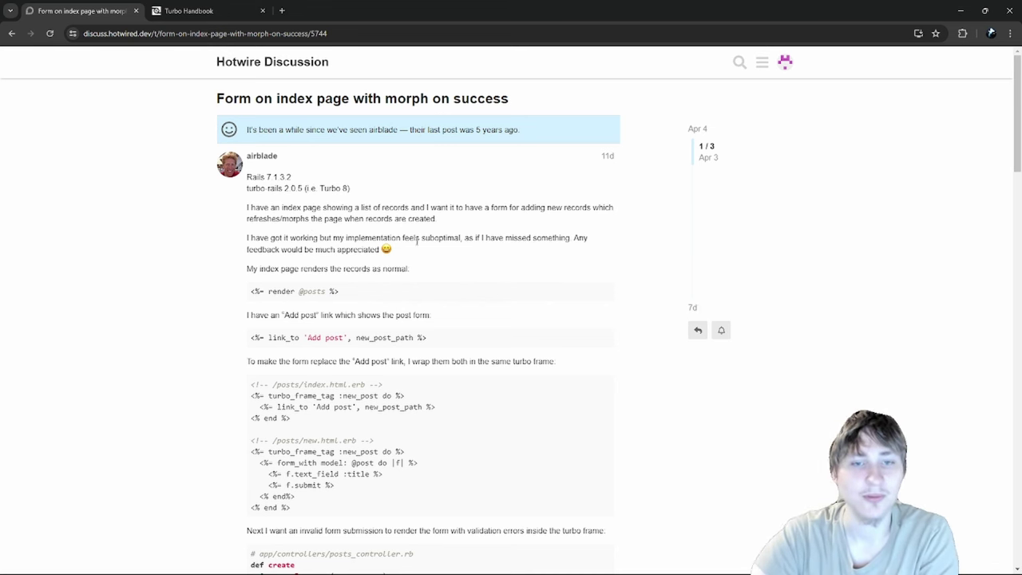
drag(467, 238, 549, 238)
drag(331, 249, 379, 249)
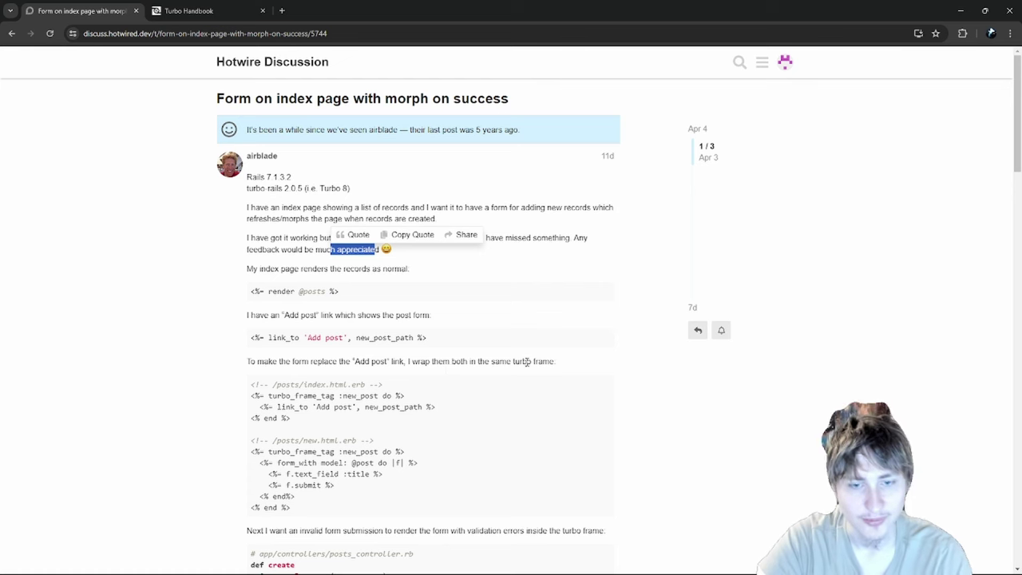
scroll(328, 407, down, 1)
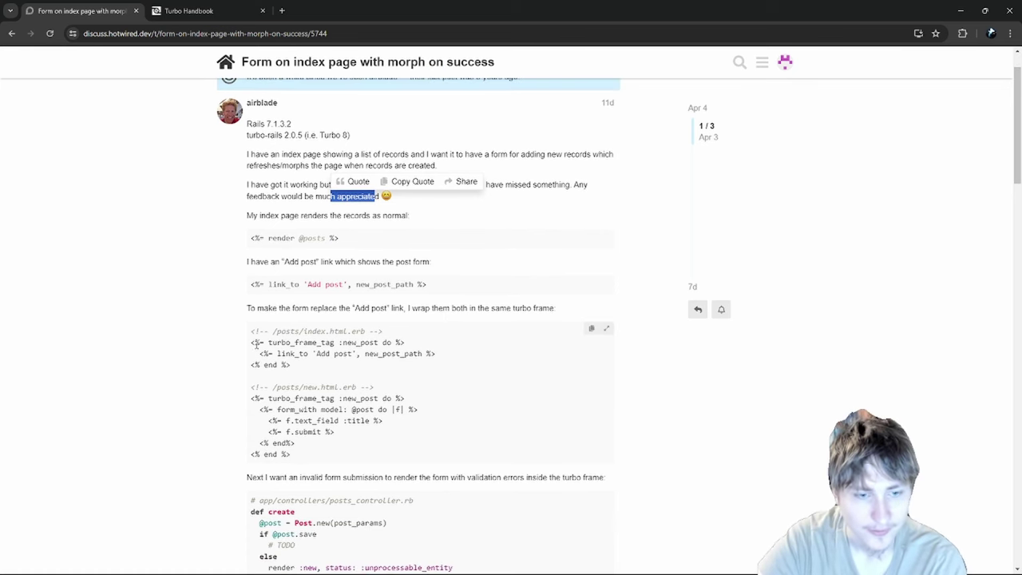
drag(250, 342, 216, 349)
click(297, 366)
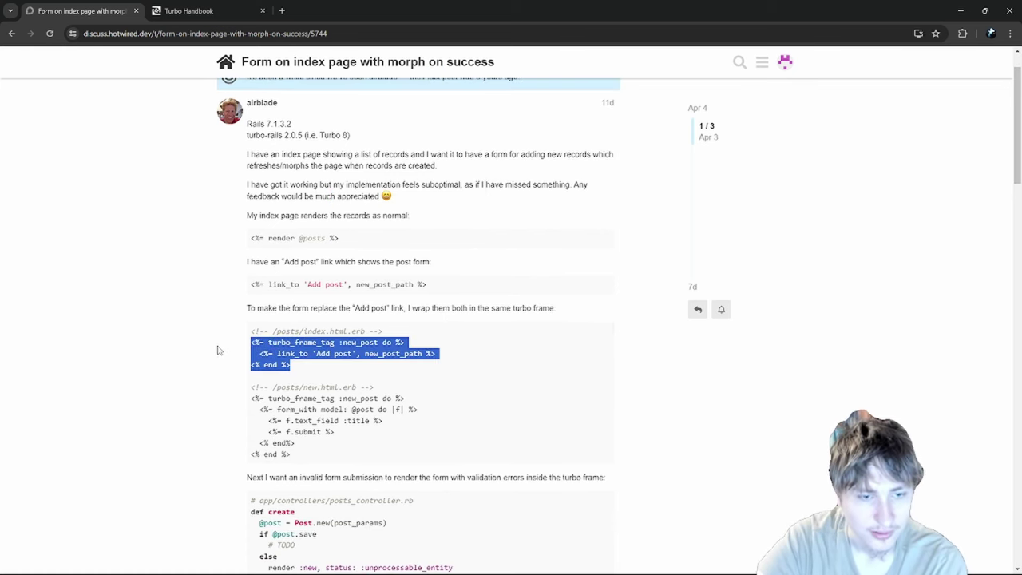
click(297, 379)
scroll(271, 391, down, 2)
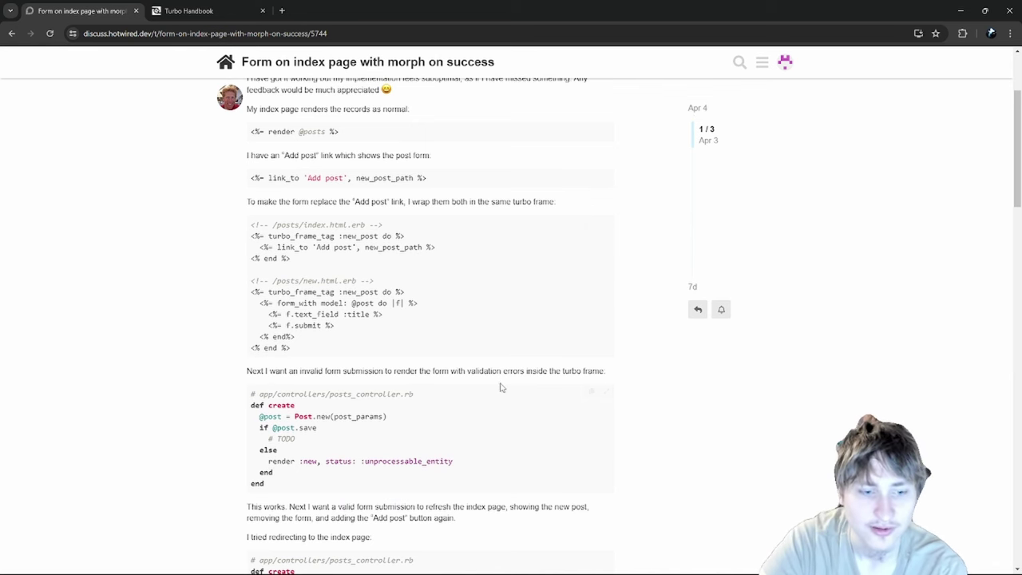
scroll(502, 387, down, 1)
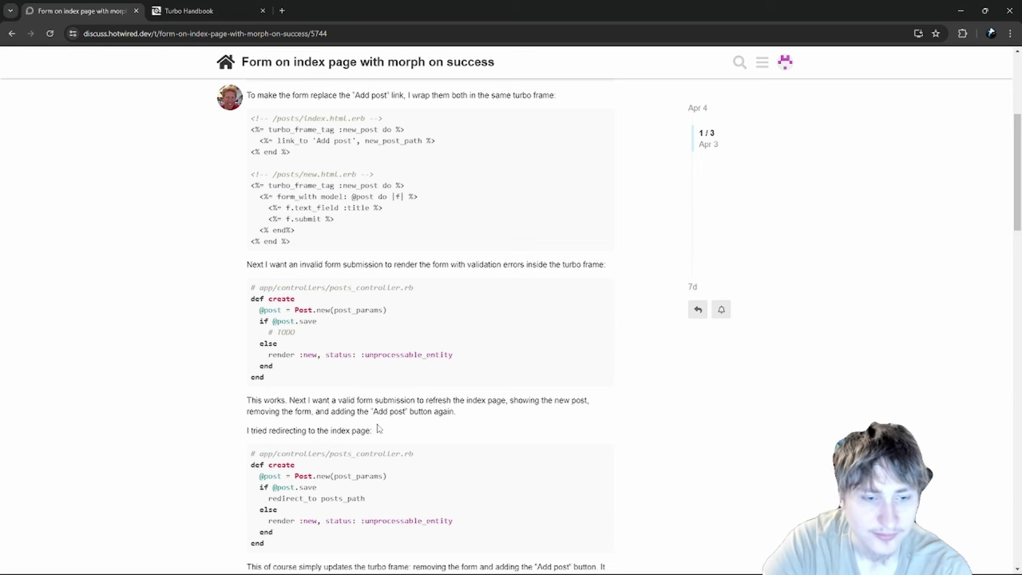
scroll(378, 428, down, 1)
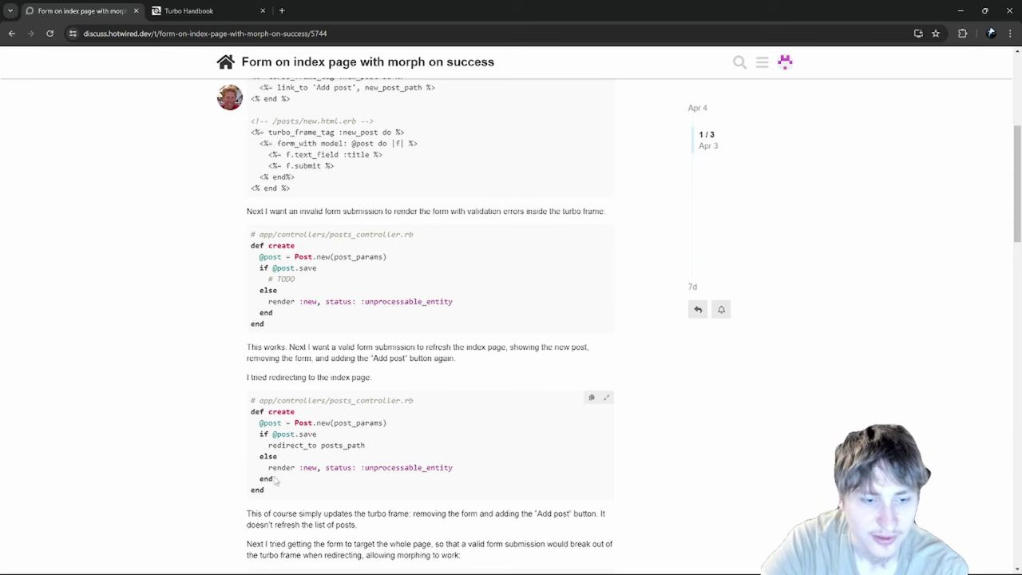
scroll(274, 479, down, 1)
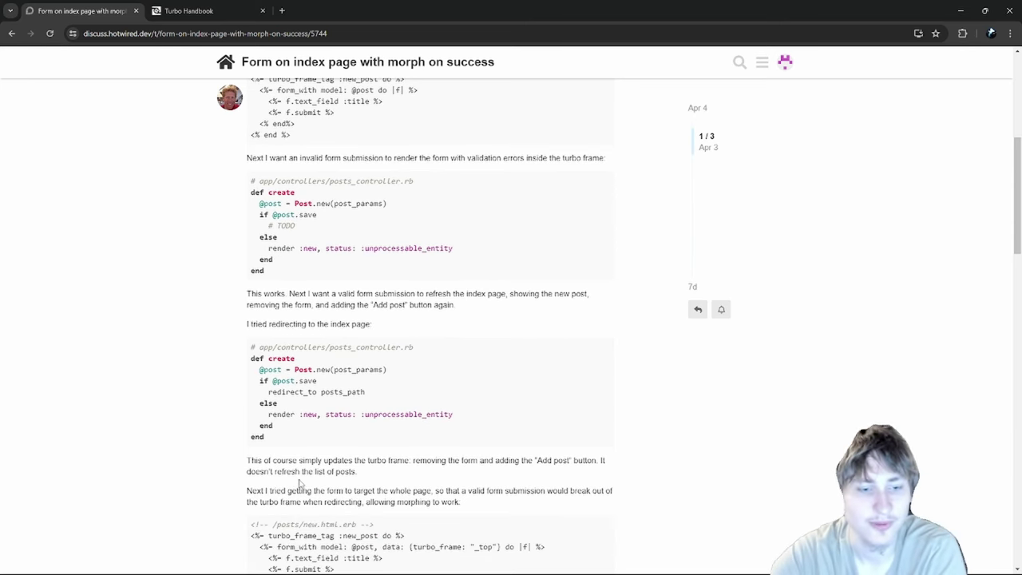
scroll(300, 482, down, 2)
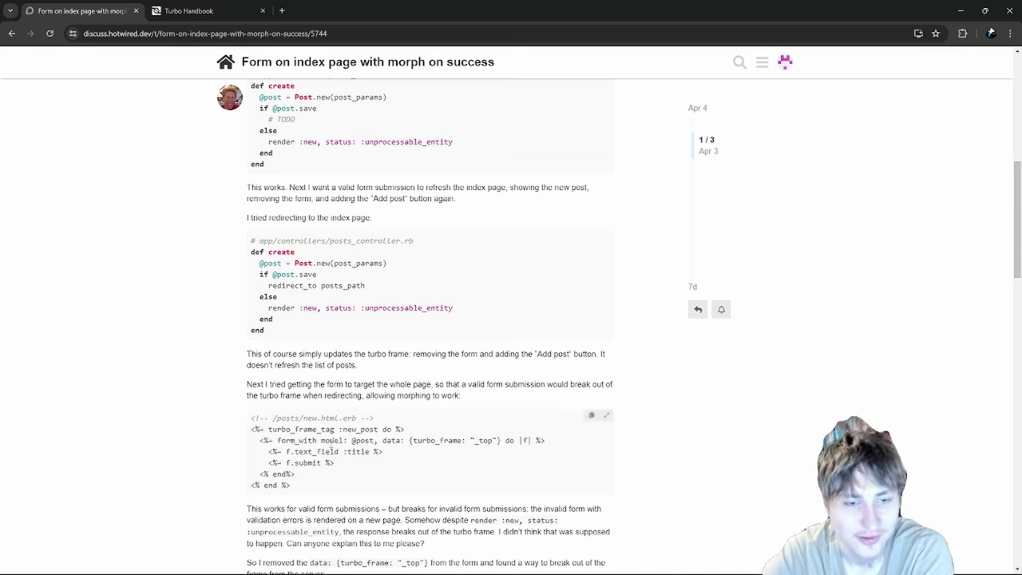
double_click(393, 440)
click(395, 449)
scroll(375, 439, down, 2)
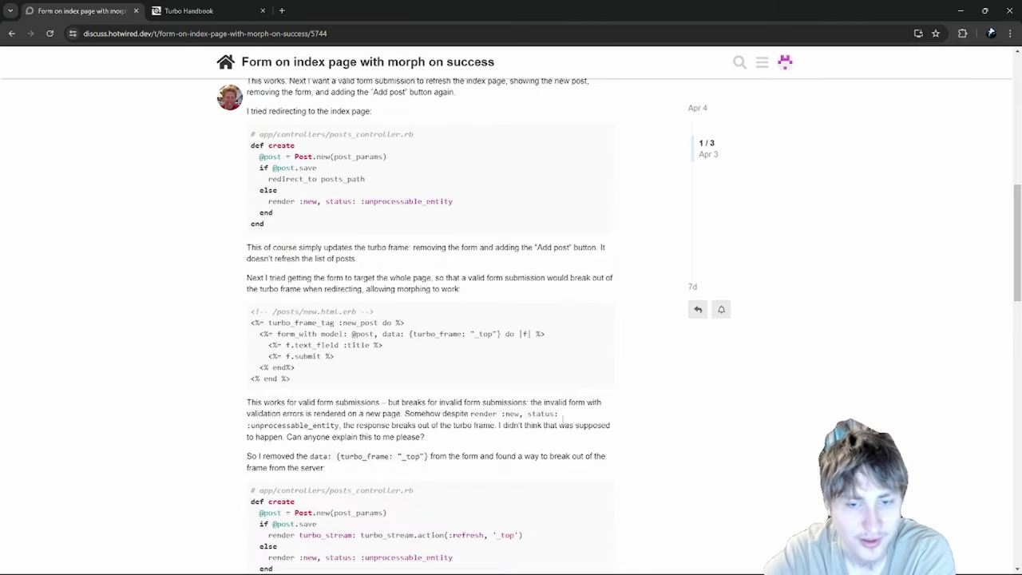
scroll(548, 411, down, 1)
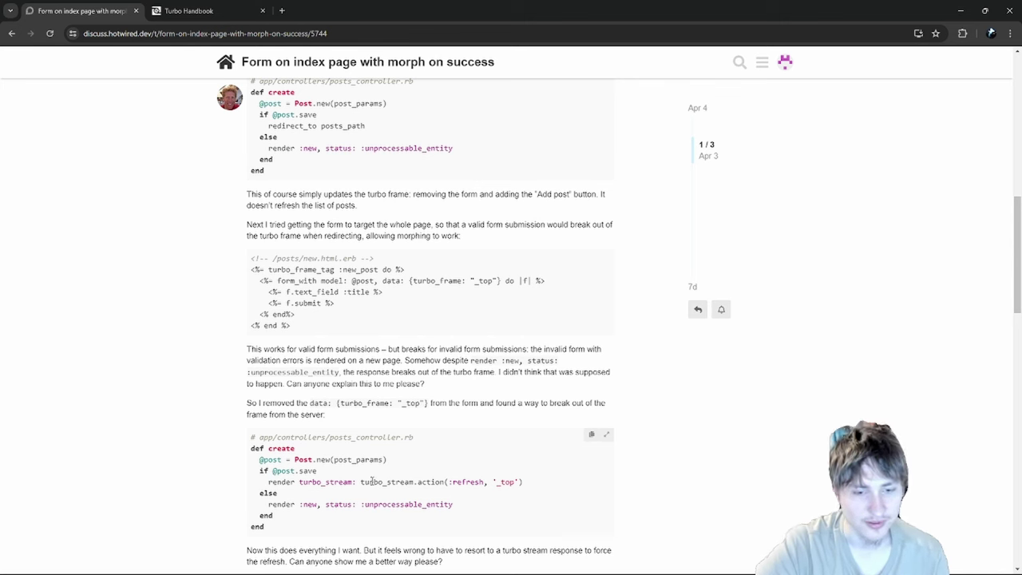
double_click(372, 480)
double_click(468, 482)
click(509, 482)
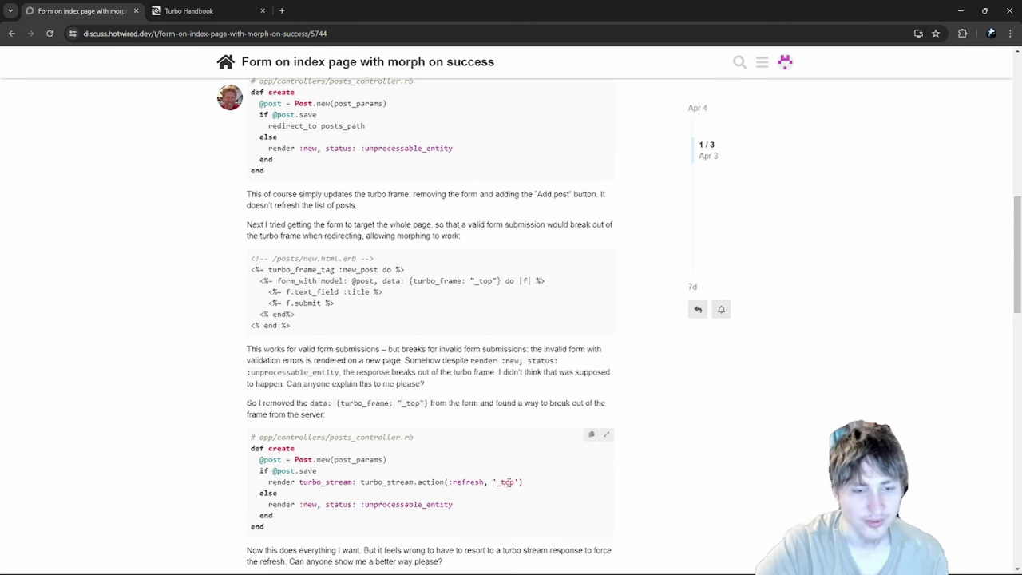
drag(299, 482, 525, 483)
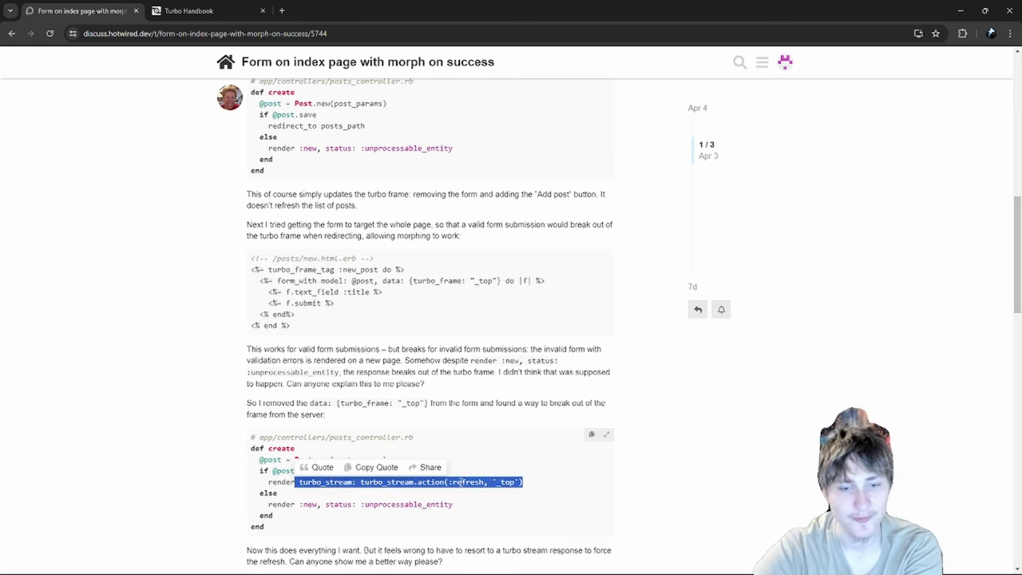
double_click(430, 482)
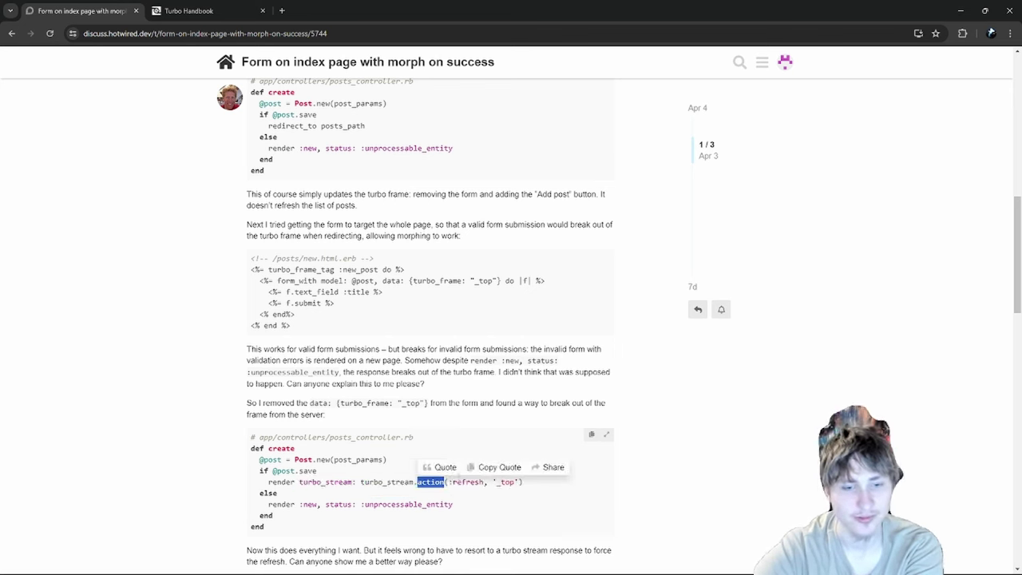
scroll(411, 420, down, 3)
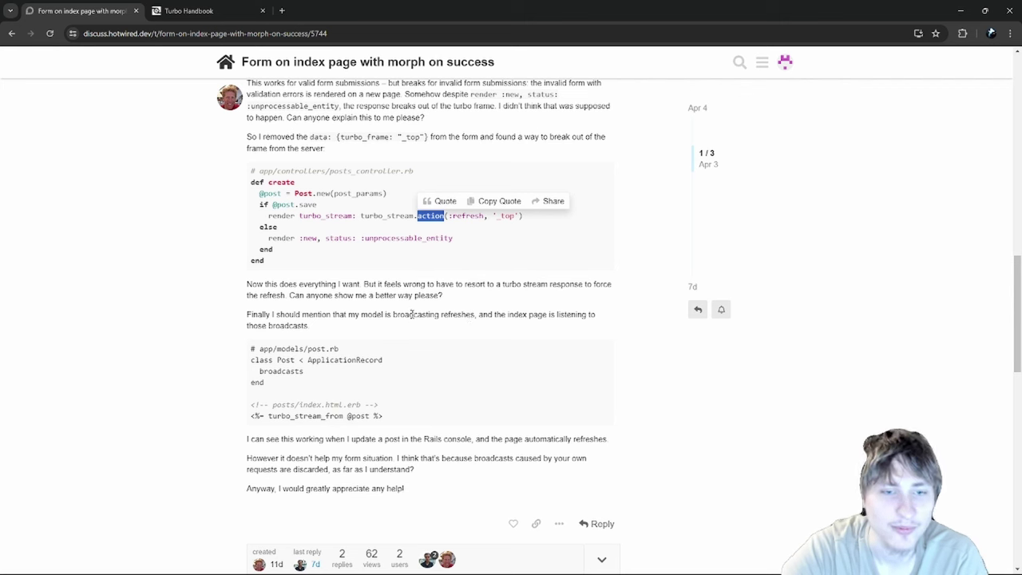
drag(496, 316, 575, 316)
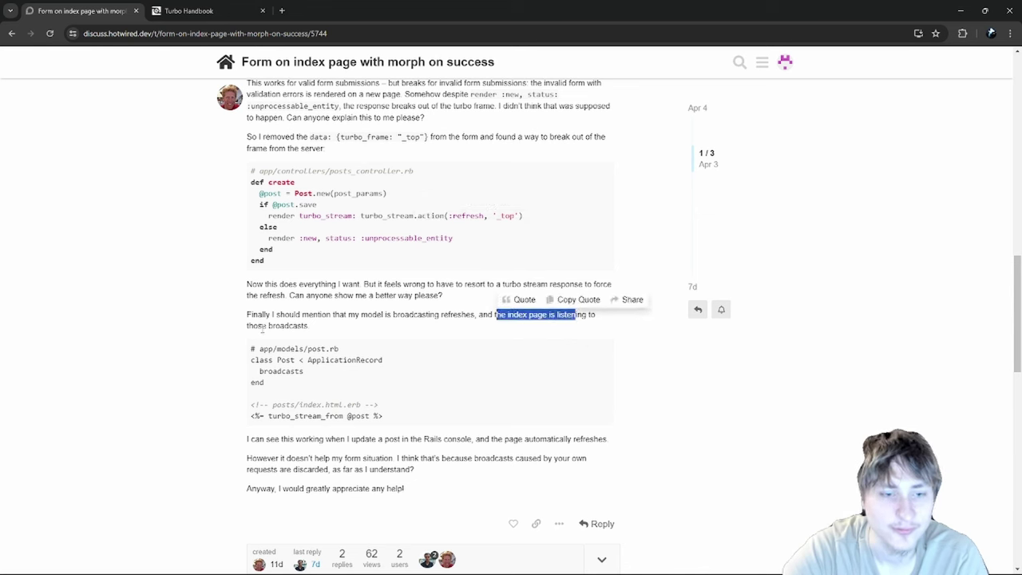
drag(241, 361, 270, 385)
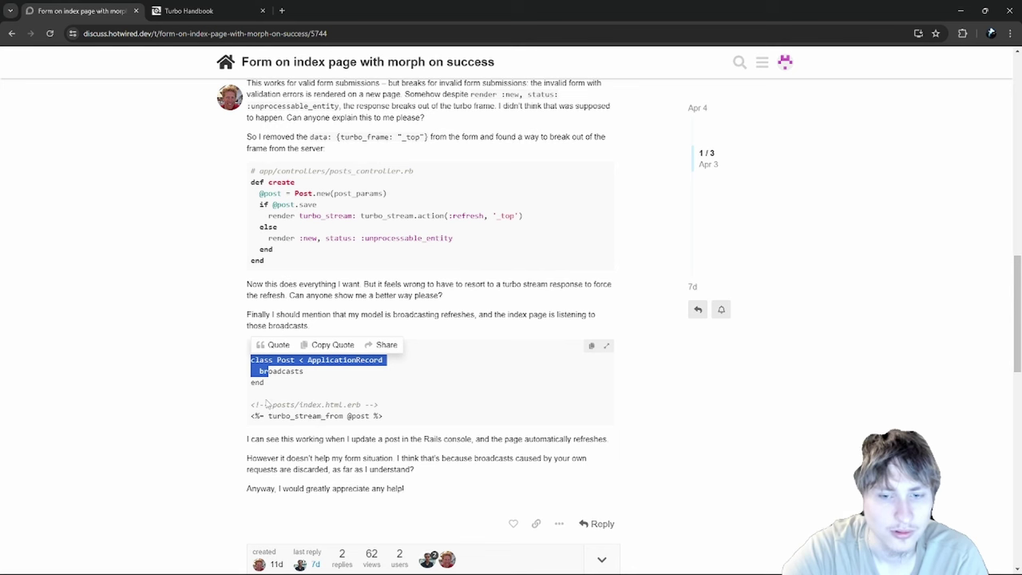
drag(248, 438, 541, 440)
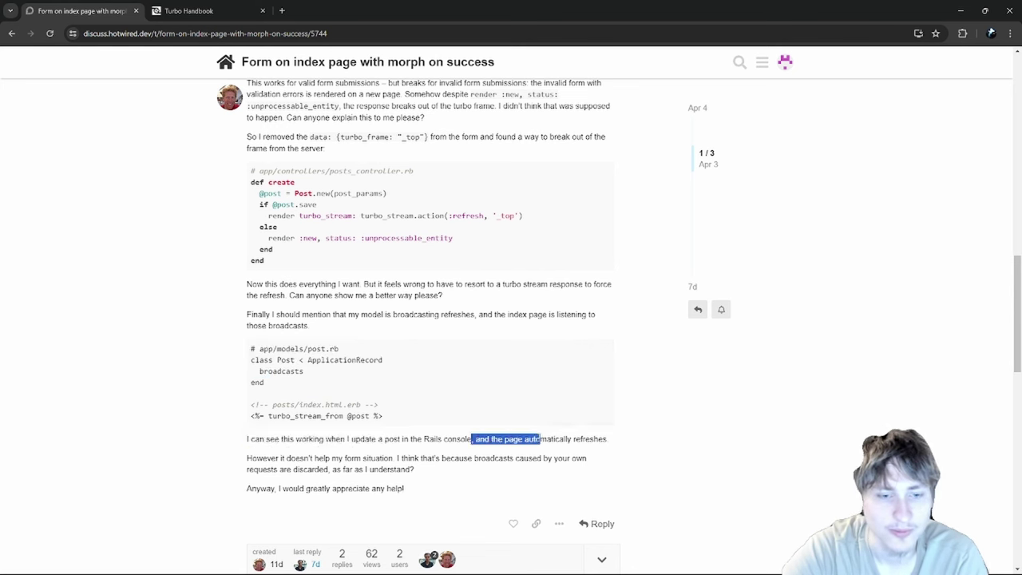
drag(249, 457, 466, 475)
click(395, 457)
click(304, 469)
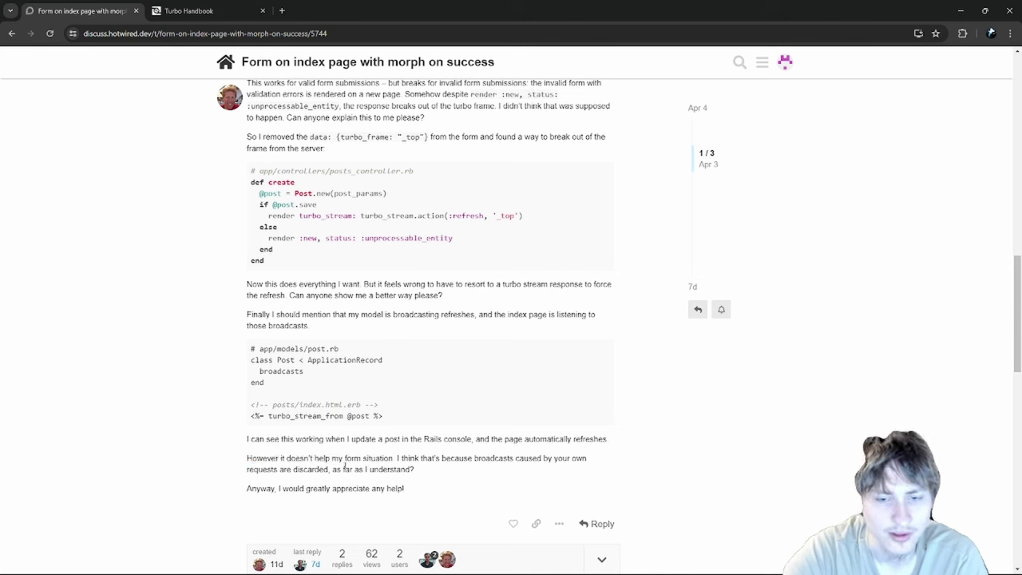
drag(348, 469, 406, 469)
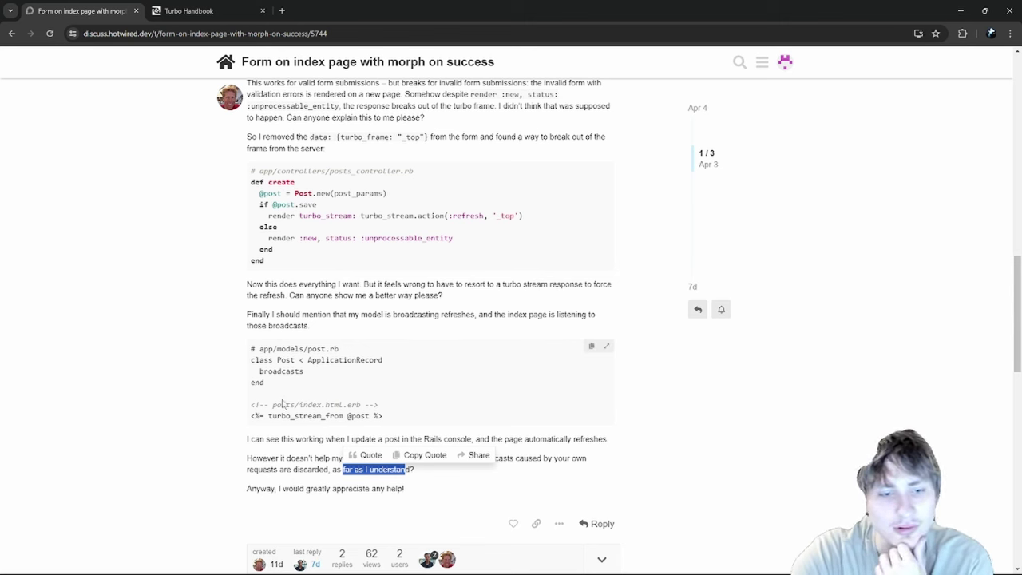
drag(267, 390, 250, 359)
drag(251, 416, 399, 421)
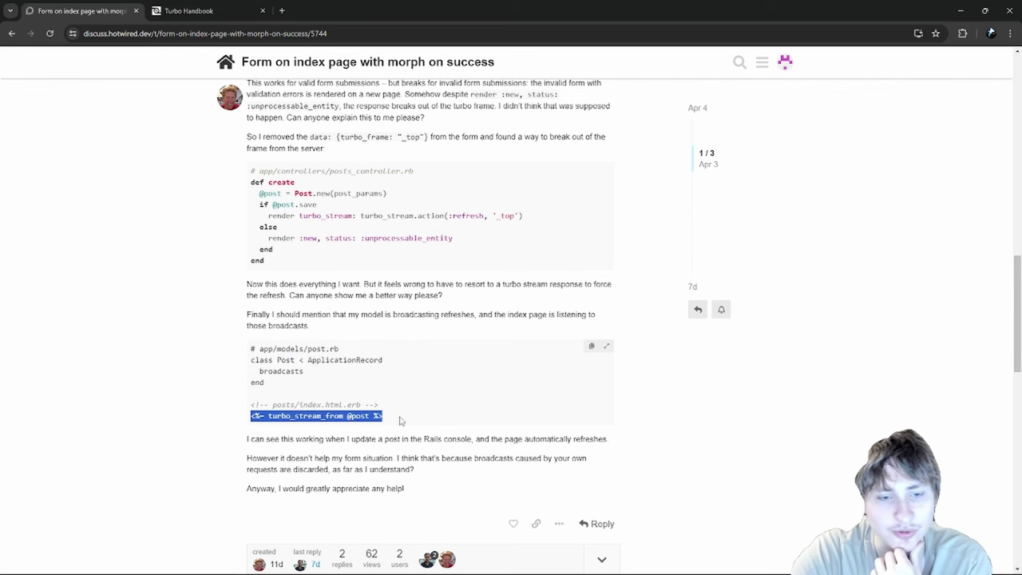
click(399, 421)
scroll(397, 416, up, 1)
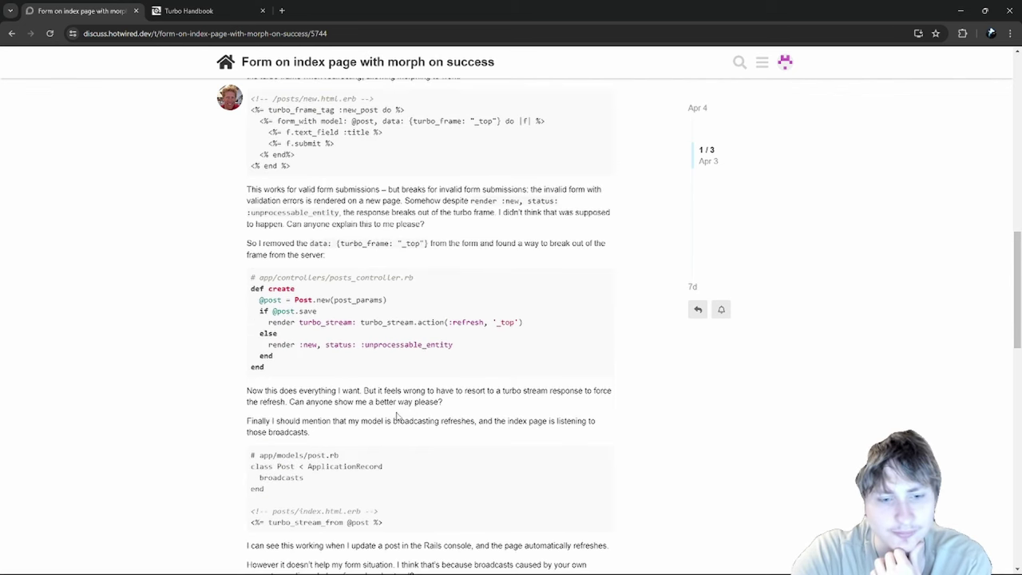
drag(348, 523, 362, 524)
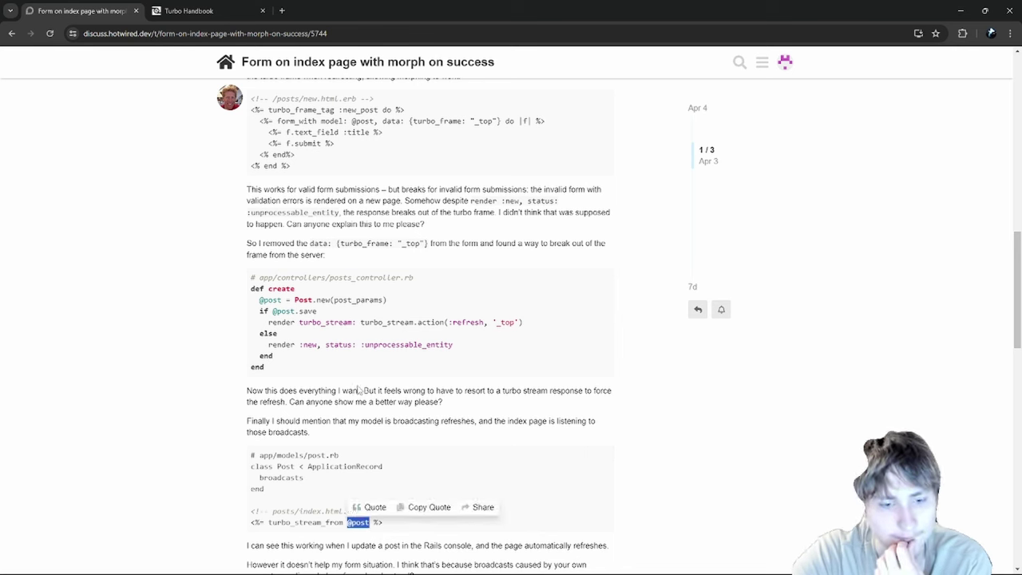
click(274, 513)
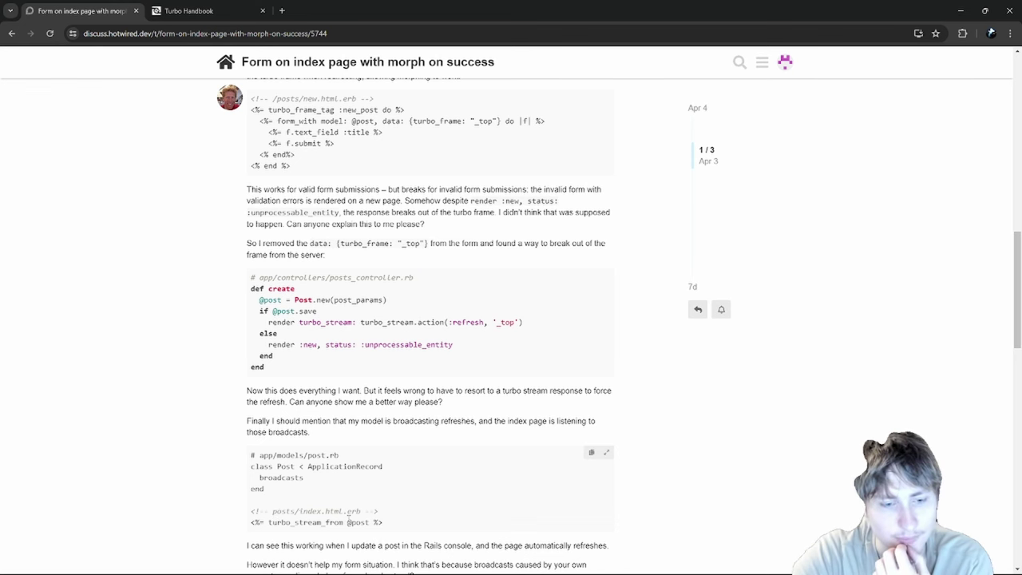
drag(347, 521, 371, 522)
click(371, 522)
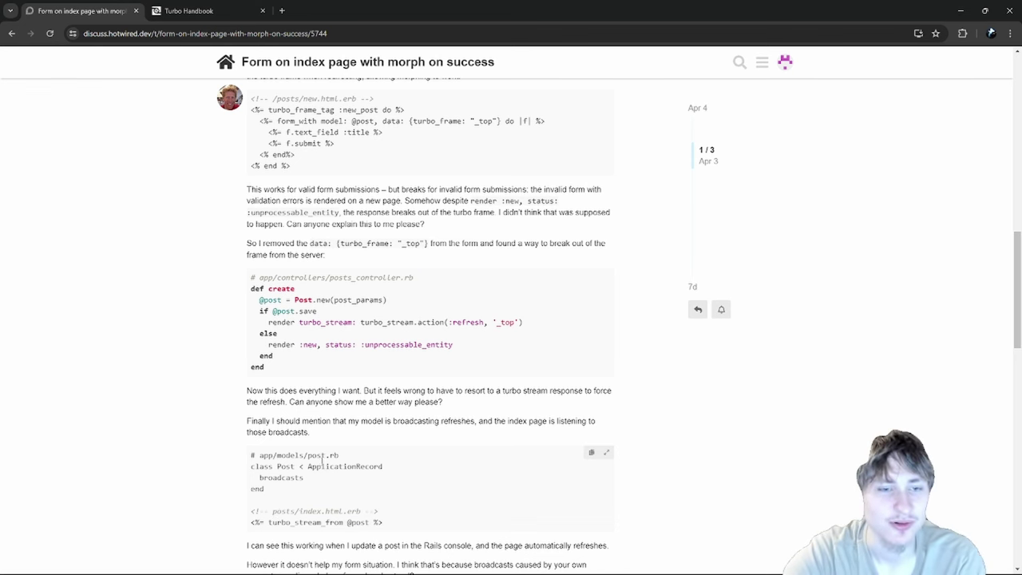
scroll(323, 457, up, 1)
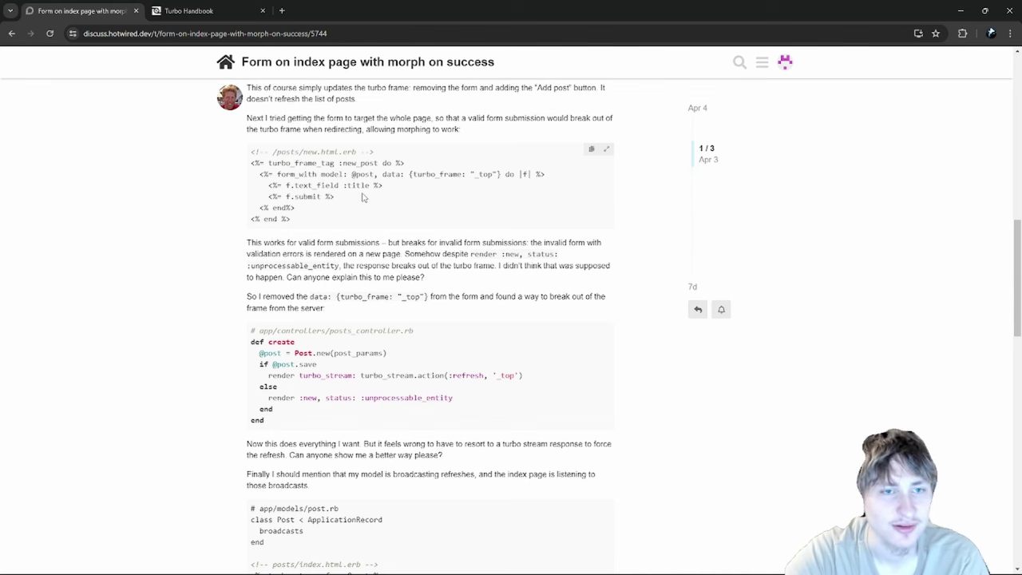
scroll(362, 197, up, 3)
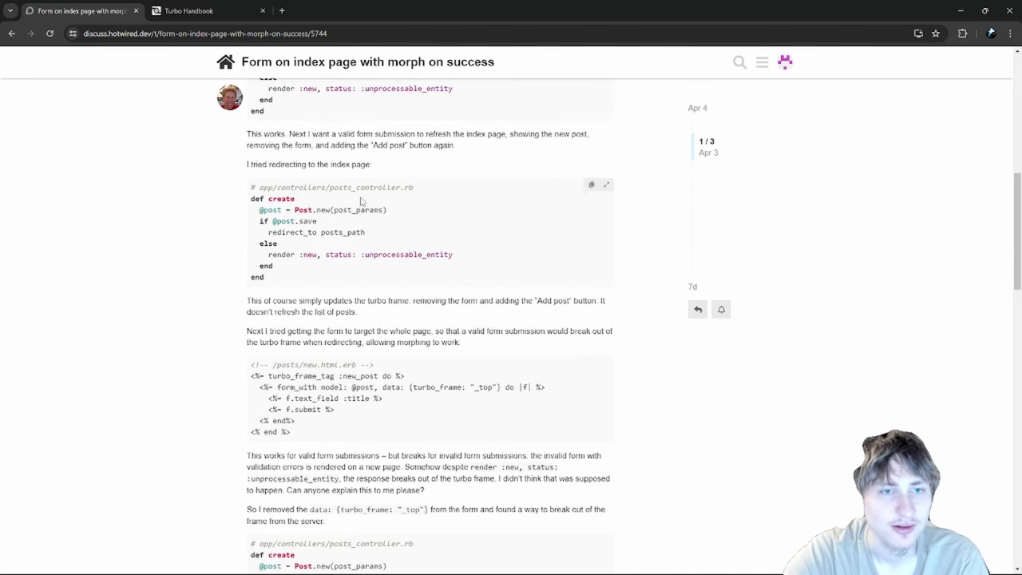
scroll(361, 203, up, 2)
scroll(361, 203, up, 3)
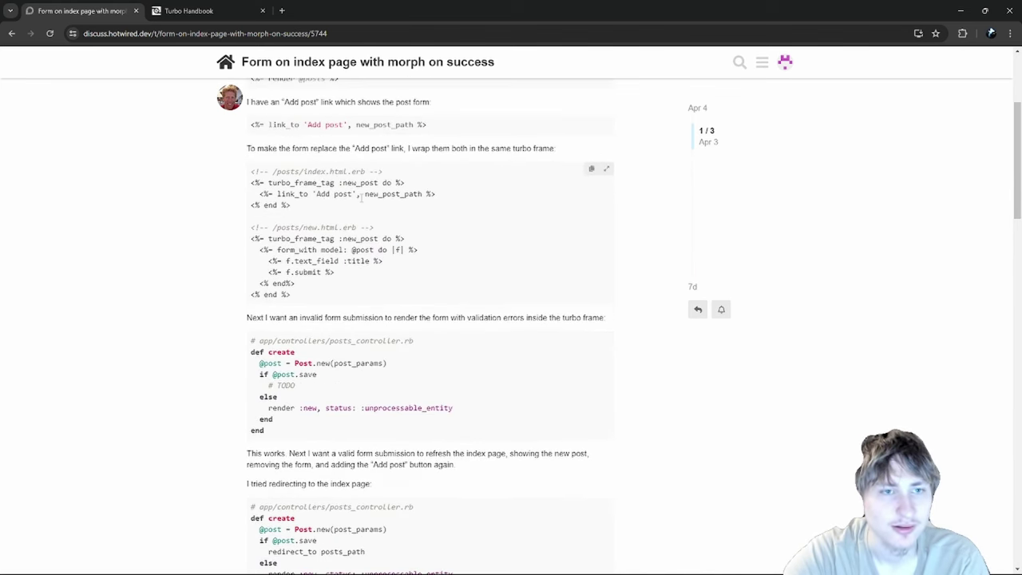
drag(336, 209, 220, 182)
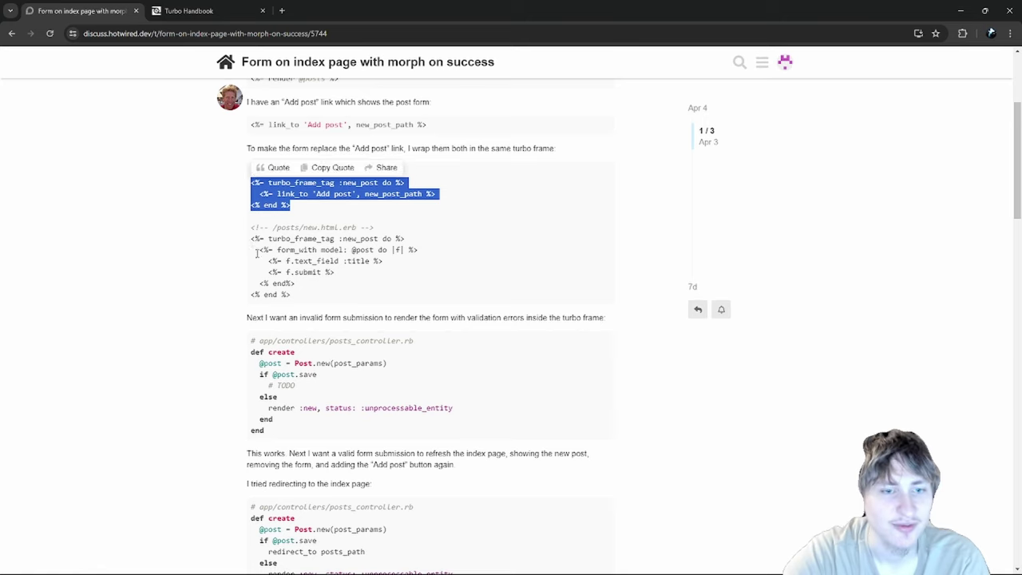
scroll(232, 239, down, 10)
scroll(244, 272, up, 3)
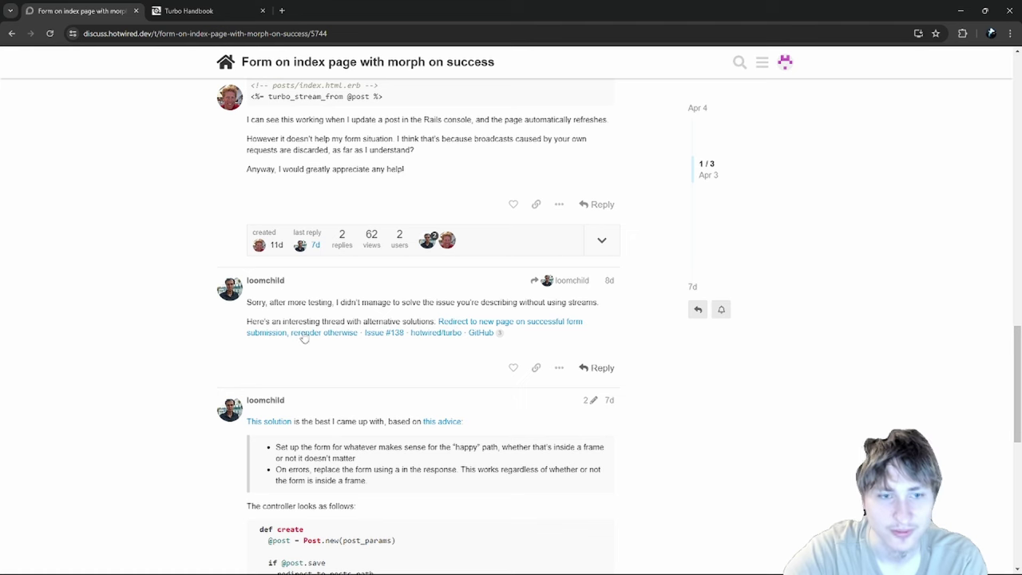
- Scroll through the accepted solution post and its code
scroll(312, 332, down, 1)
scroll(313, 328, down, 1)
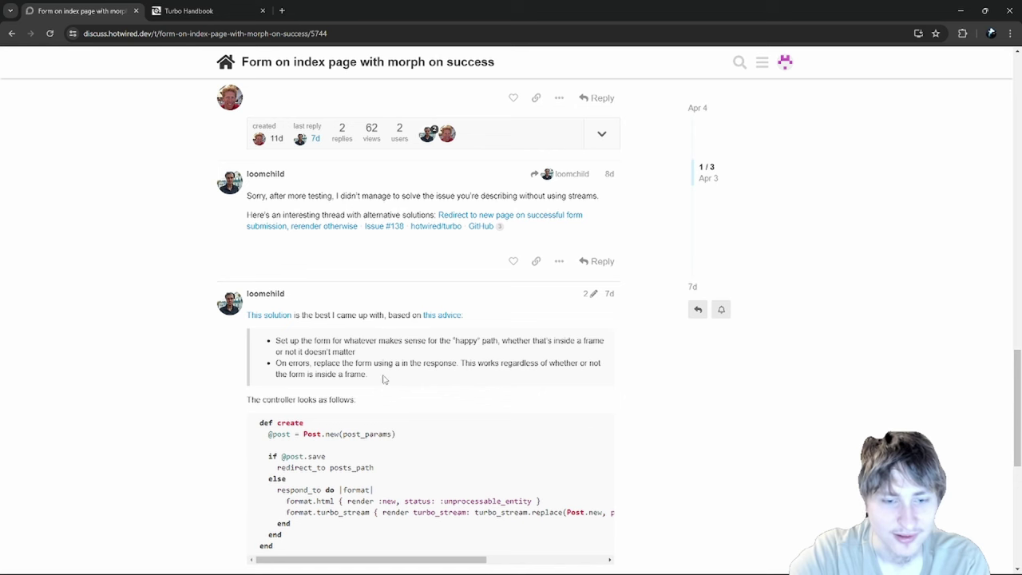
scroll(322, 426, down, 5)
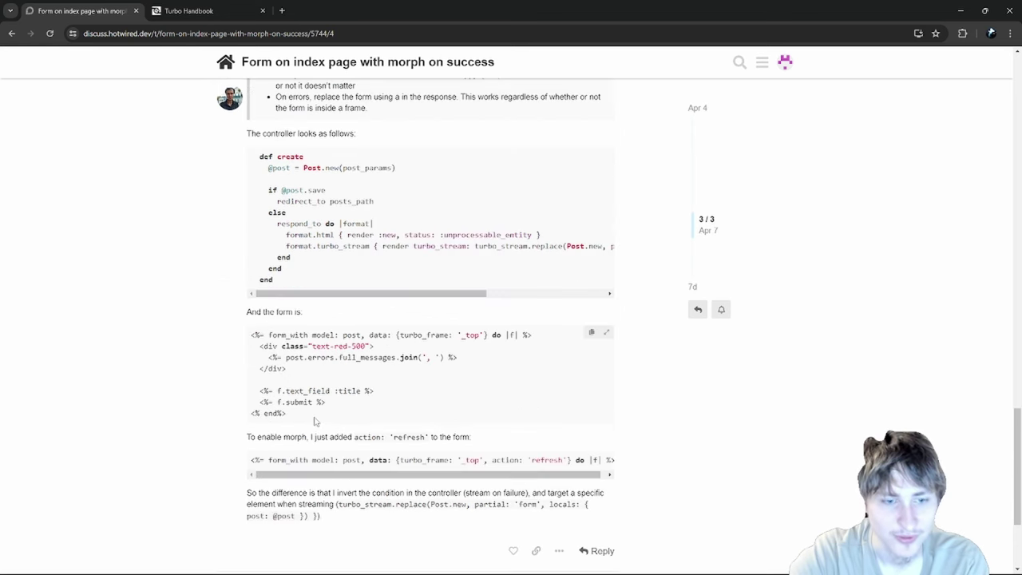
drag(360, 482, 387, 483)
scroll(332, 460, left, 2)
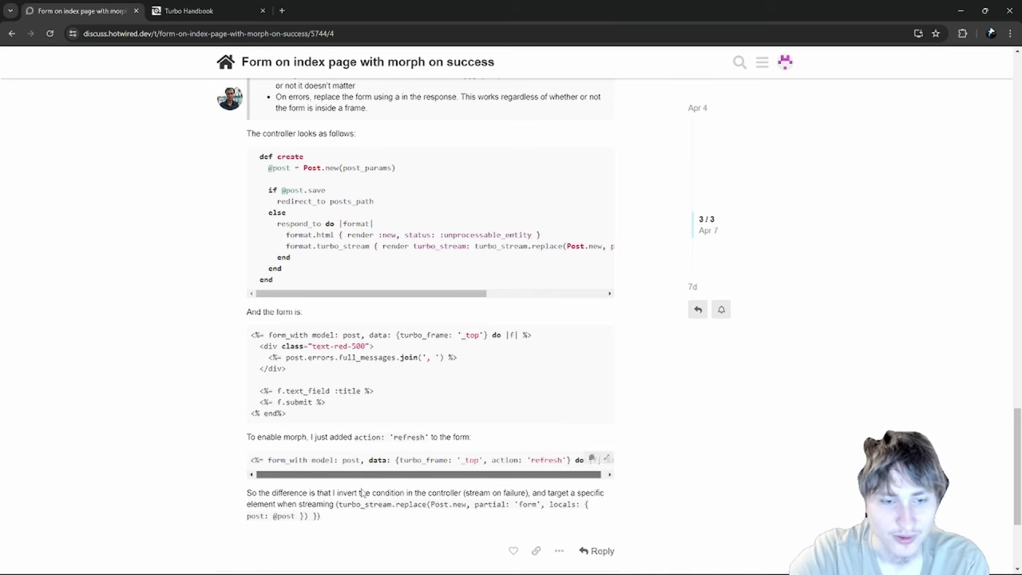
scroll(328, 479, down, 3)
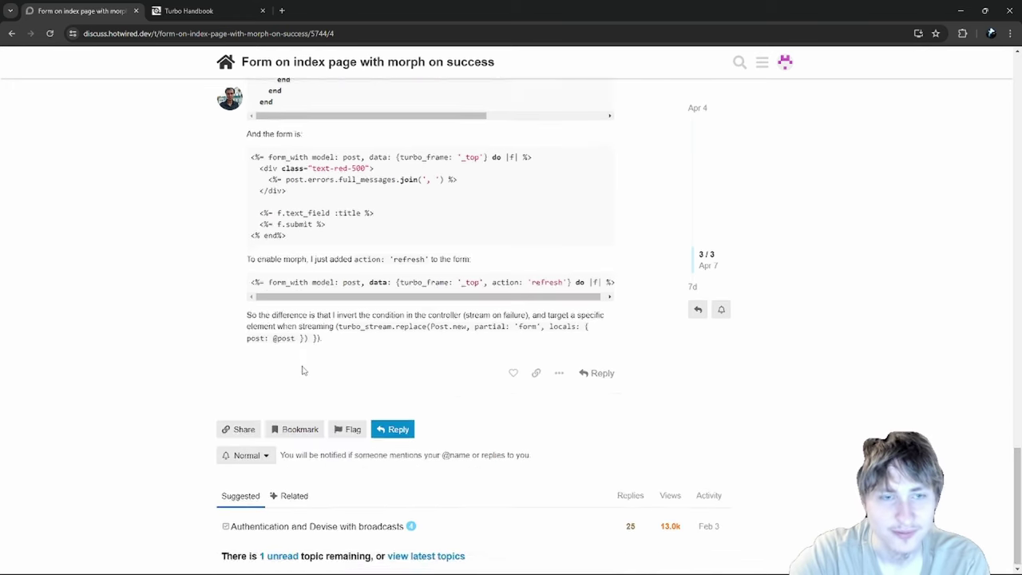
scroll(307, 408, up, 15)
- Go back to the first post and start a reply to the original question
scroll(311, 400, down, 4)
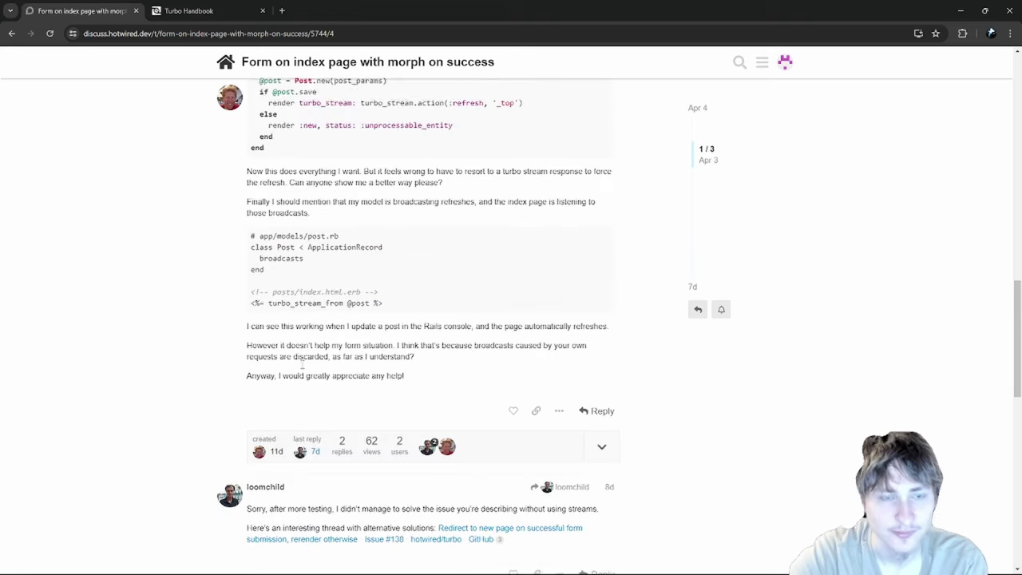
scroll(334, 403, down, 4)
scroll(334, 404, down, 4)
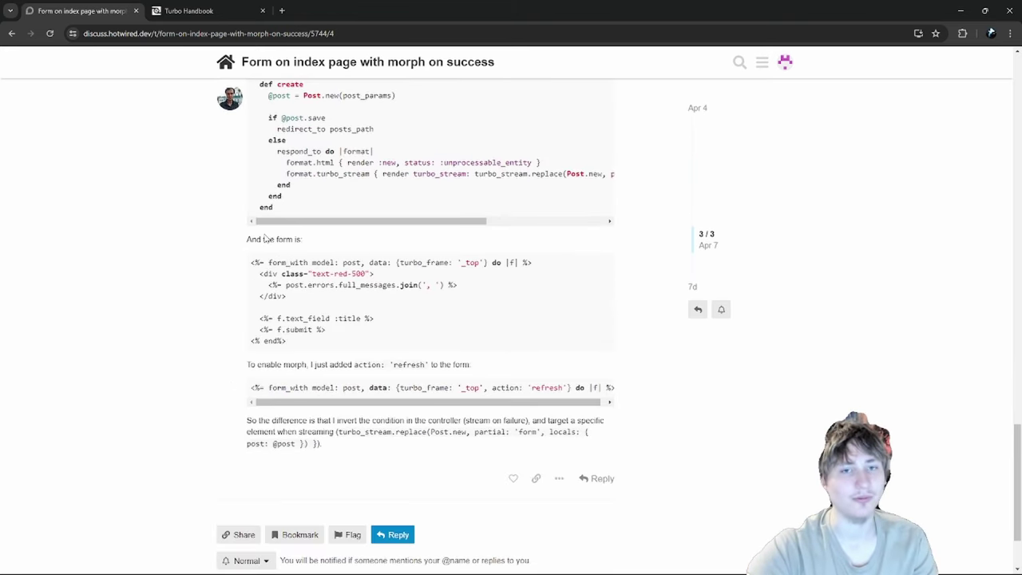
drag(344, 224, 275, 218)
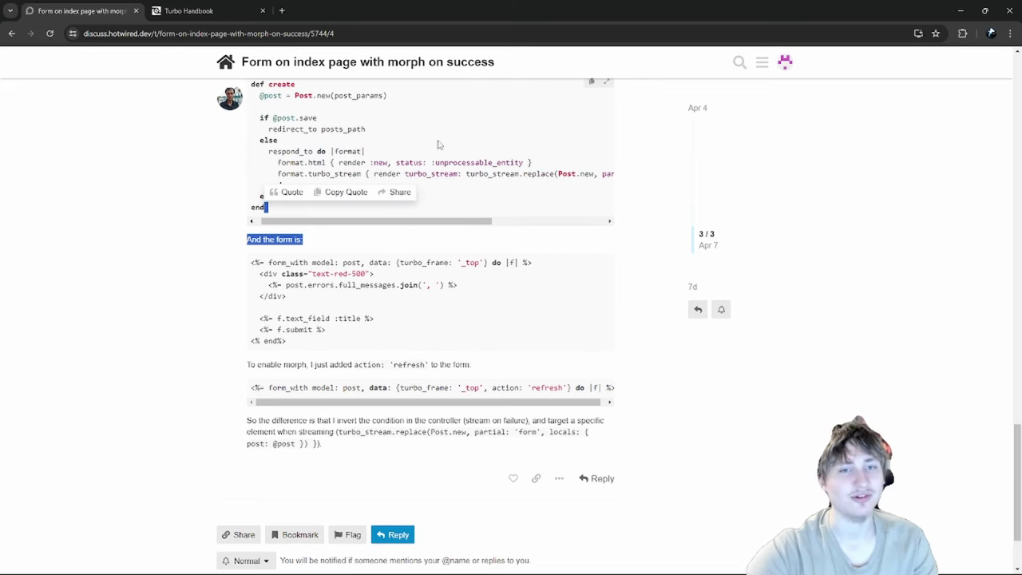
click(440, 144)
scroll(439, 228, up, 15)
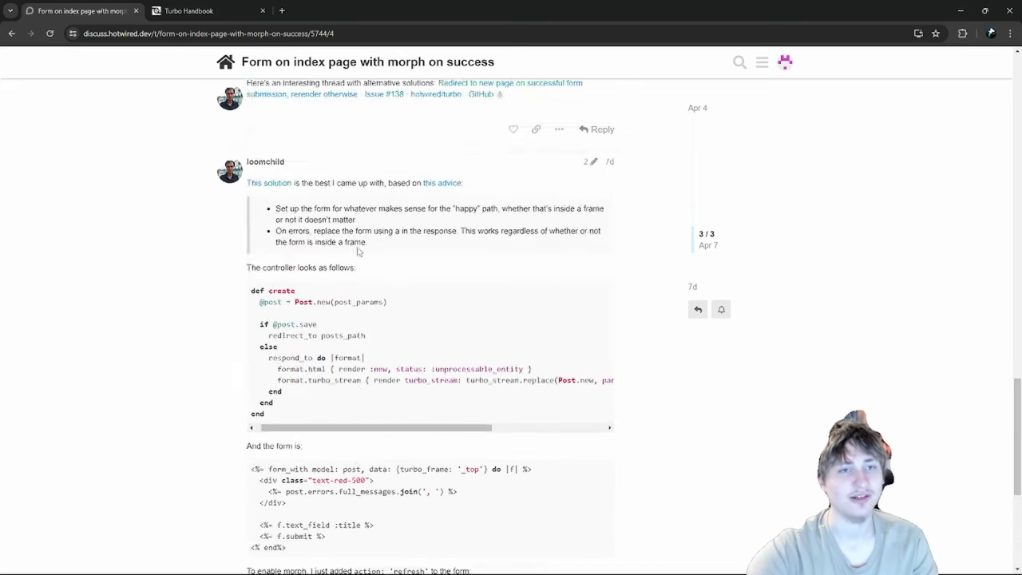
scroll(392, 231, down, 10)
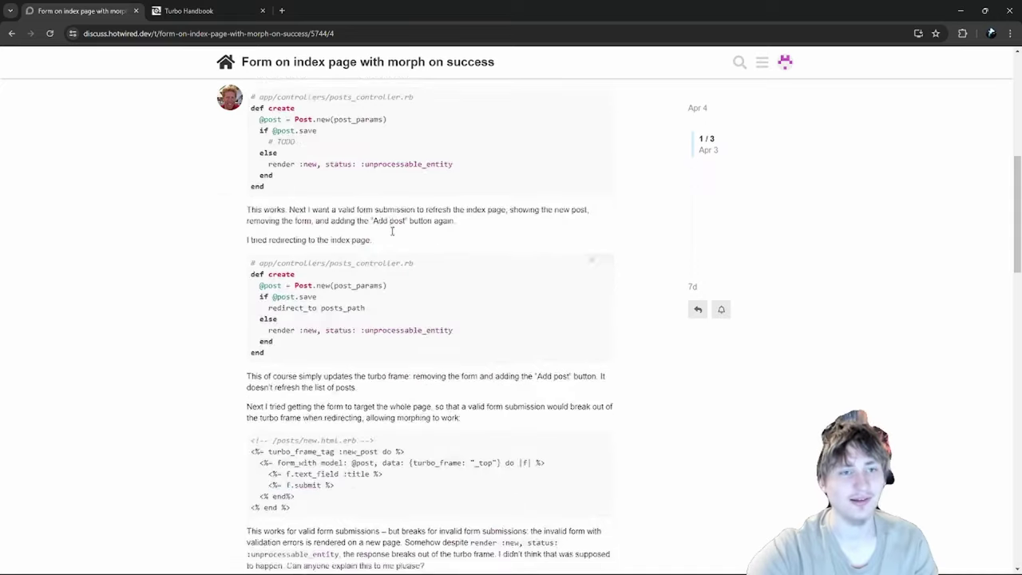
click(599, 132)
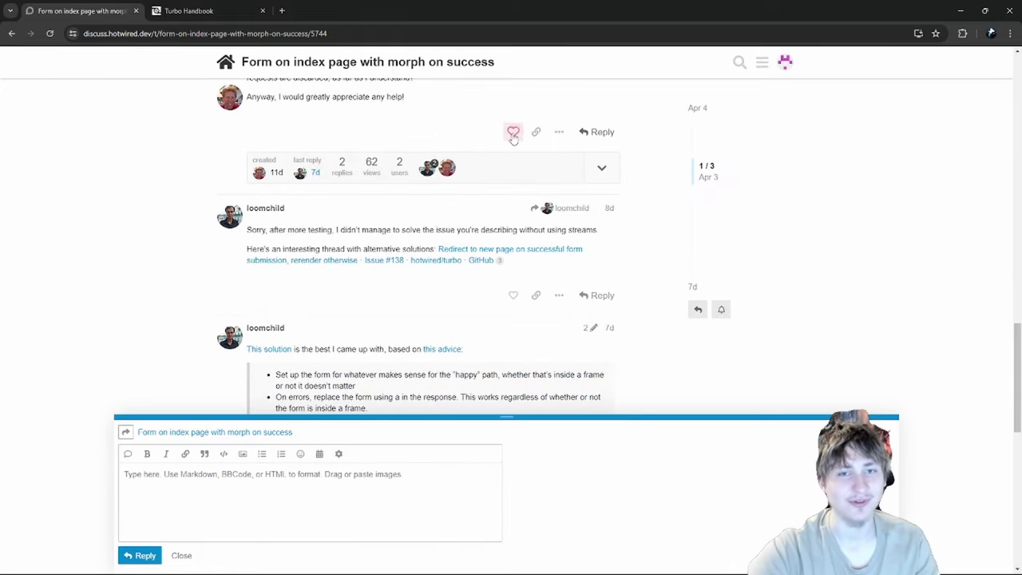
- Like the original question and begin the reply with 'Your setup looks good'
click(513, 131)
click(296, 507)
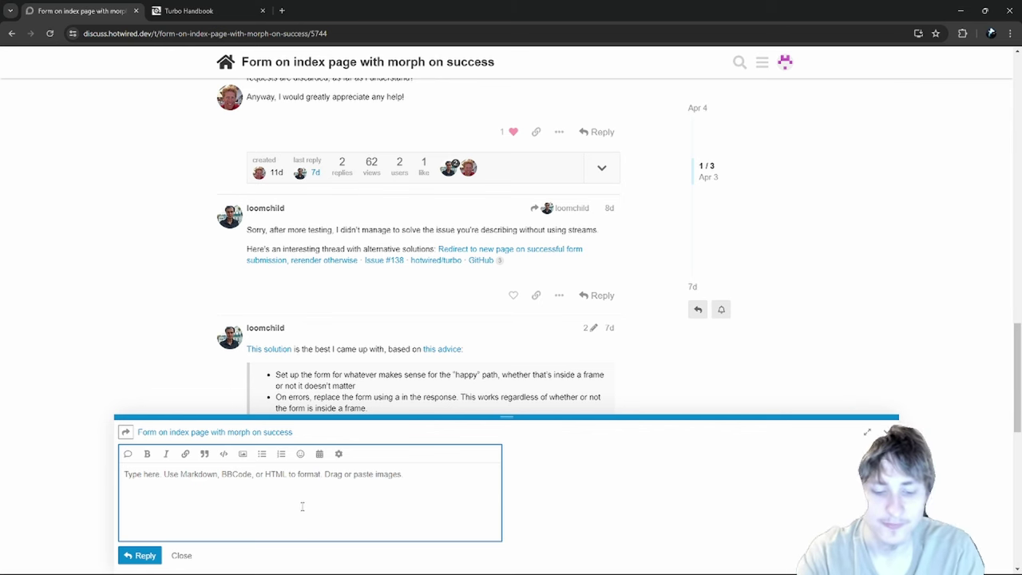
text(I think the issue here is)
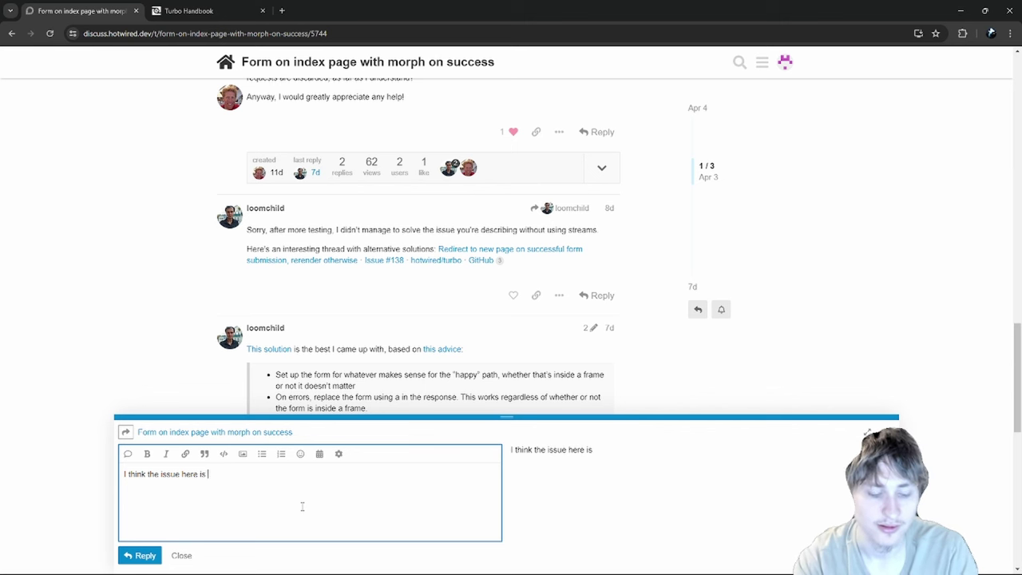
key(ctrl+shift+Left)
key(ctrl+shift+Left)
key(ctrl+shift+Left)
key(ctrl+shift+Left)
key(ctrl+shift+Left)
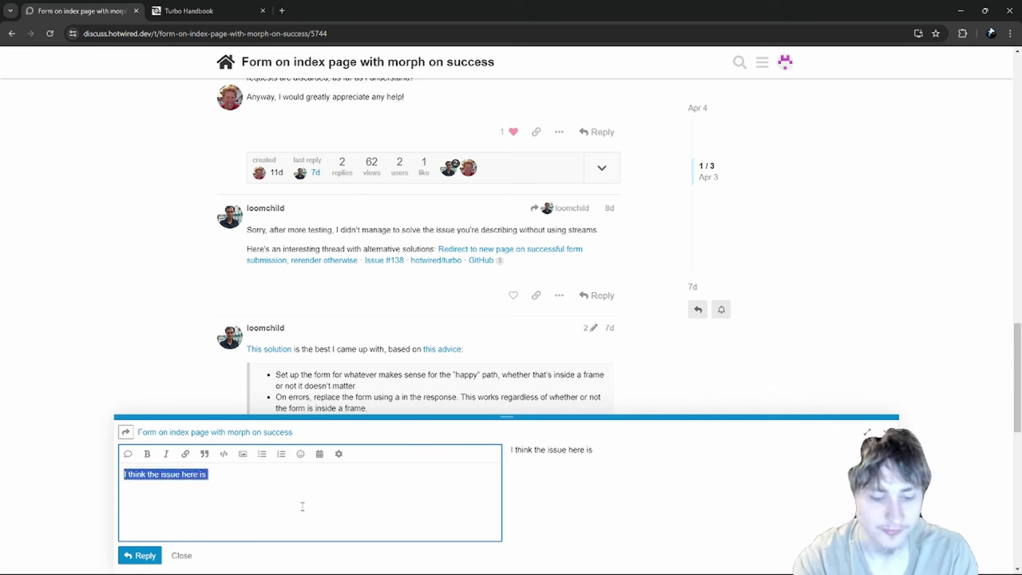
text(YOu)
key(ctrl+BackSpace)
text(Yo)
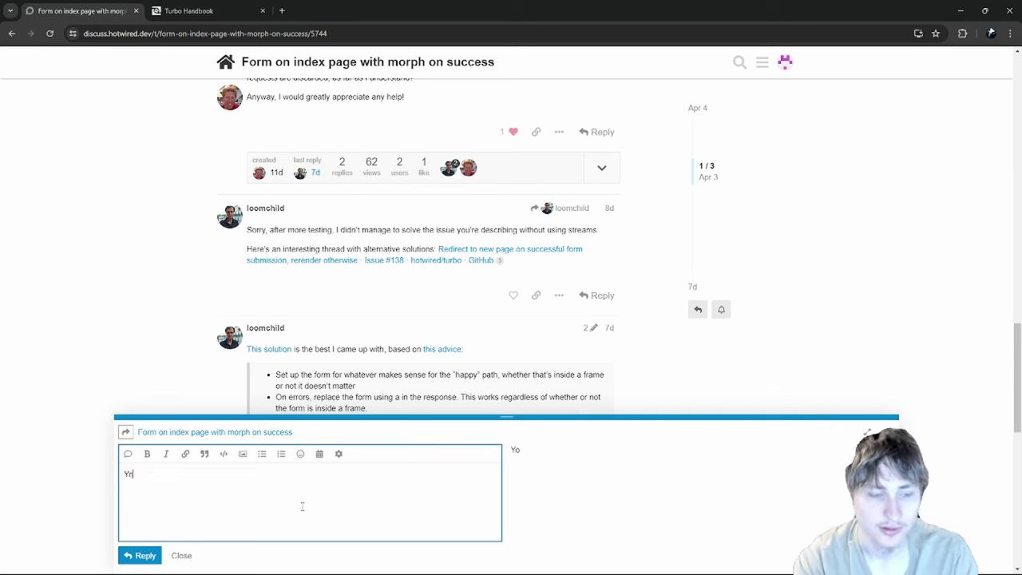
text(ur setup looks good and if t he)
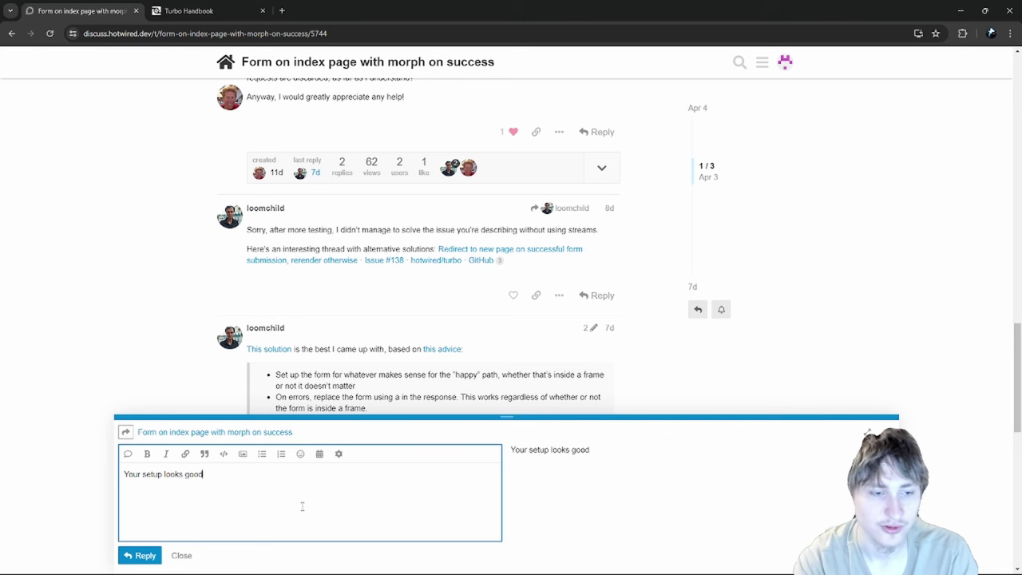
- Add that if the broadcasts were working, posts would update as they are created
key(BackSpace)
key(BackSpace)
text(he )
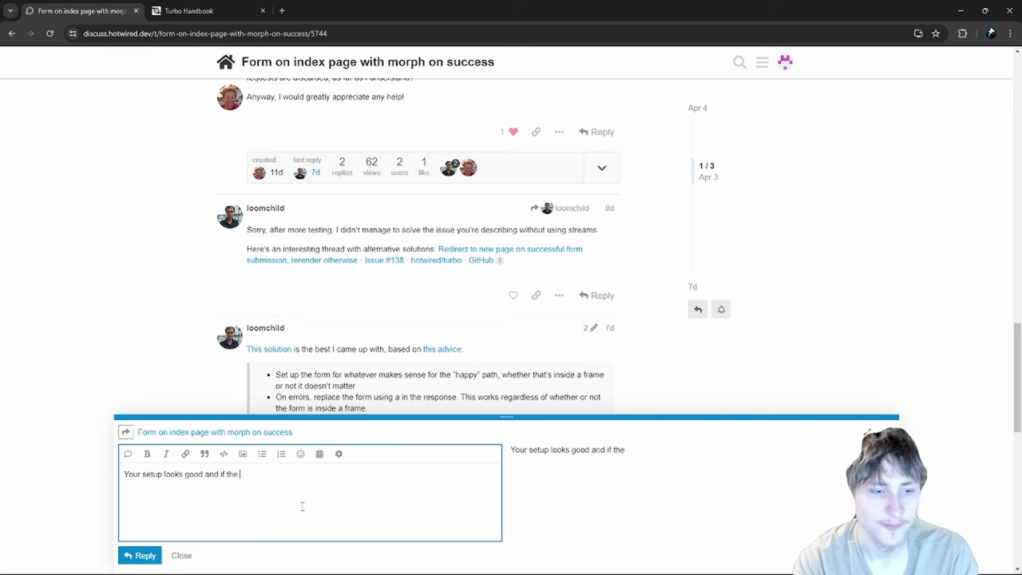
text(broadcasts were)
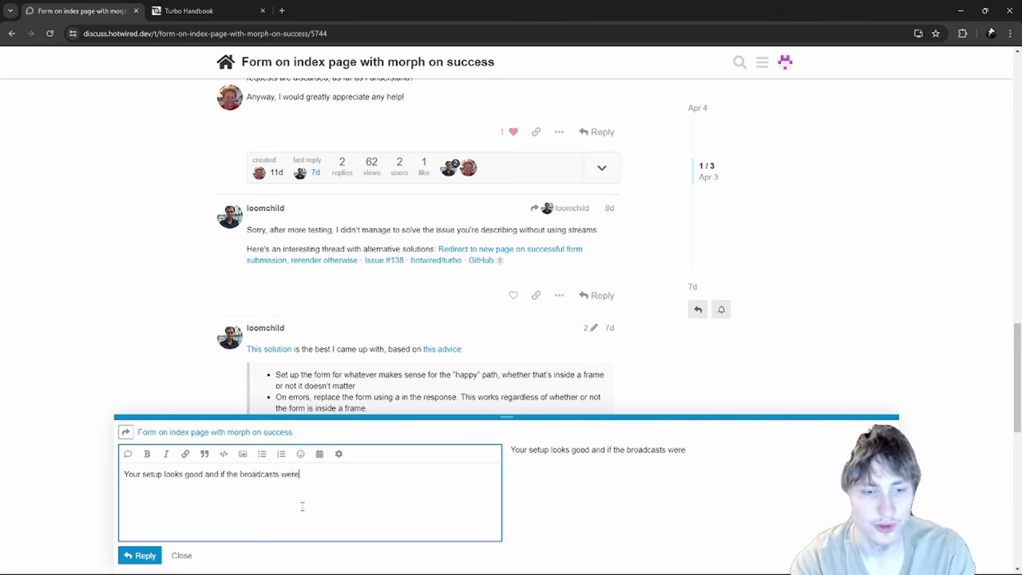
text( working then you would )
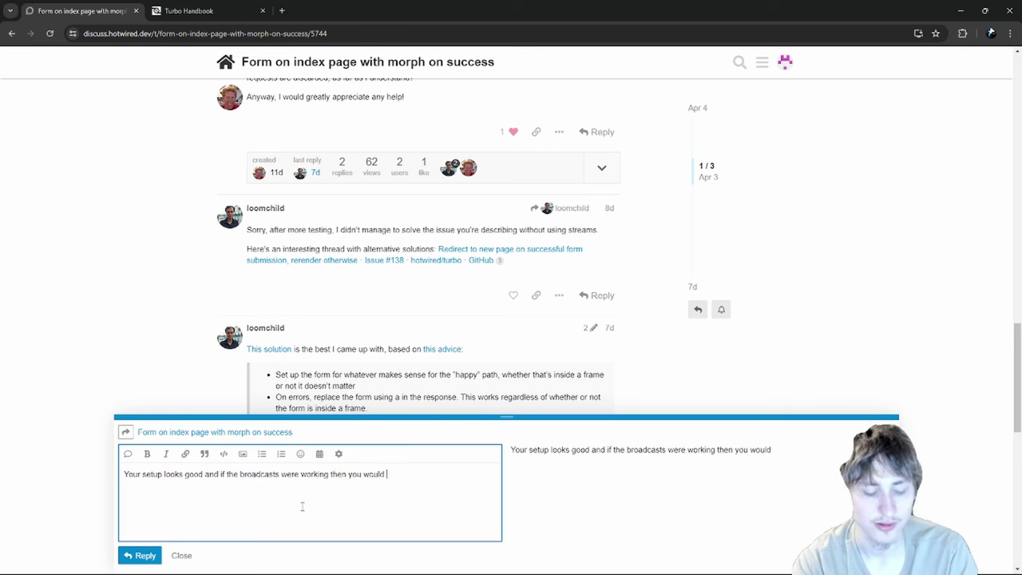
text(be seeing)
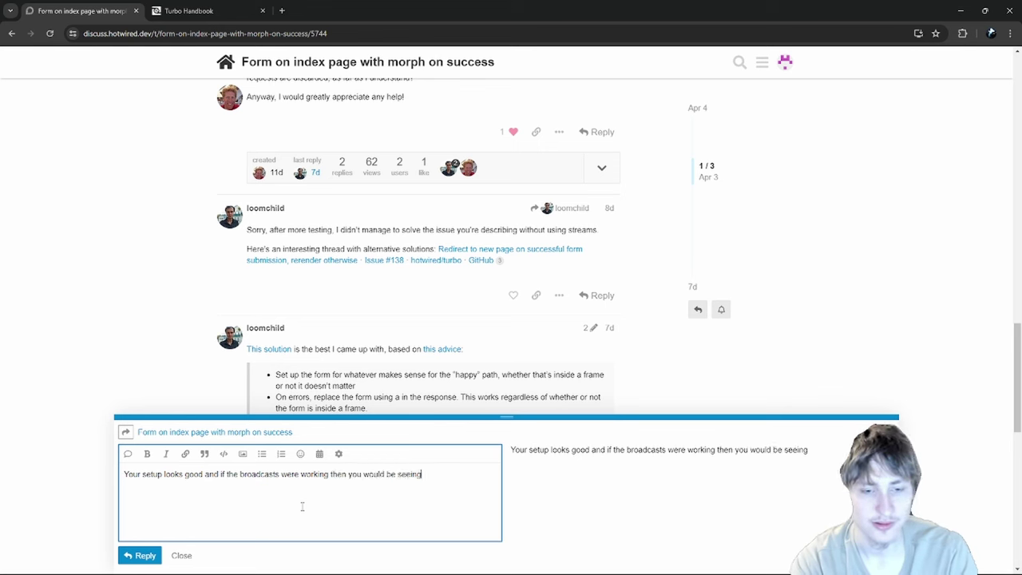
key(ctrl+shift+Left)
key(ctrl+shift+Left)
key(ctrl+shift+Left)
key(BackSpace)
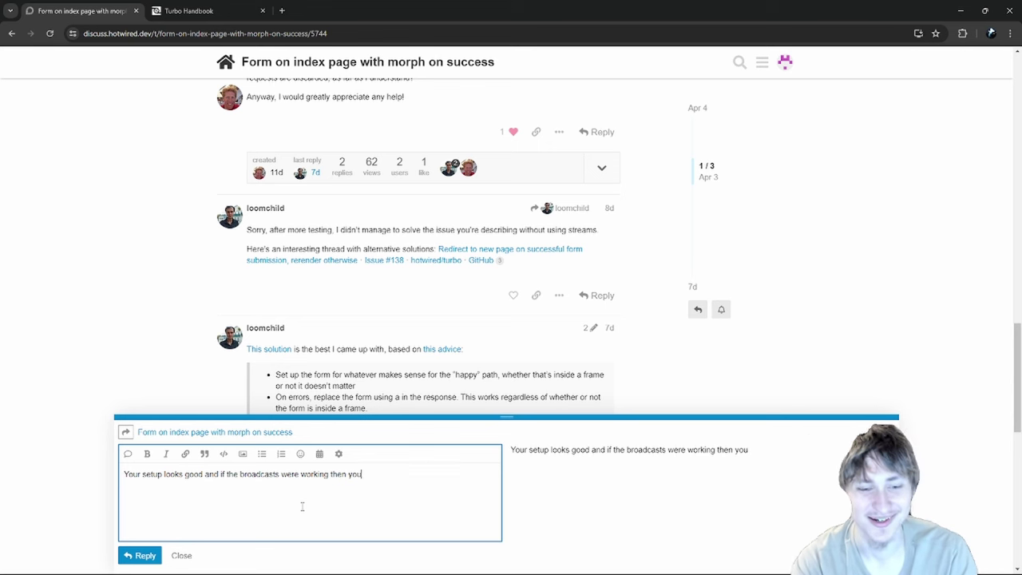
text(re app would be working as expected)
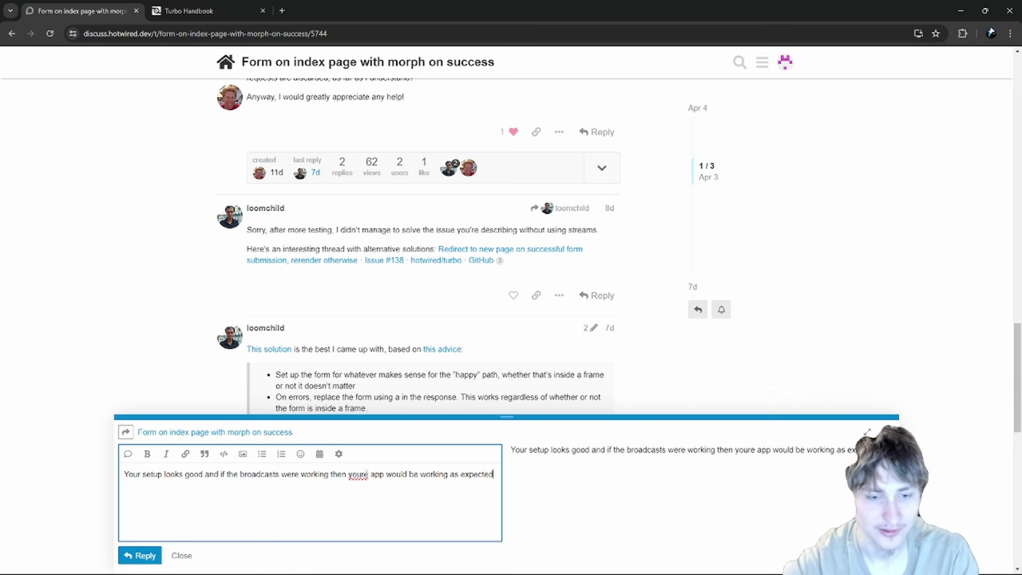
text(')
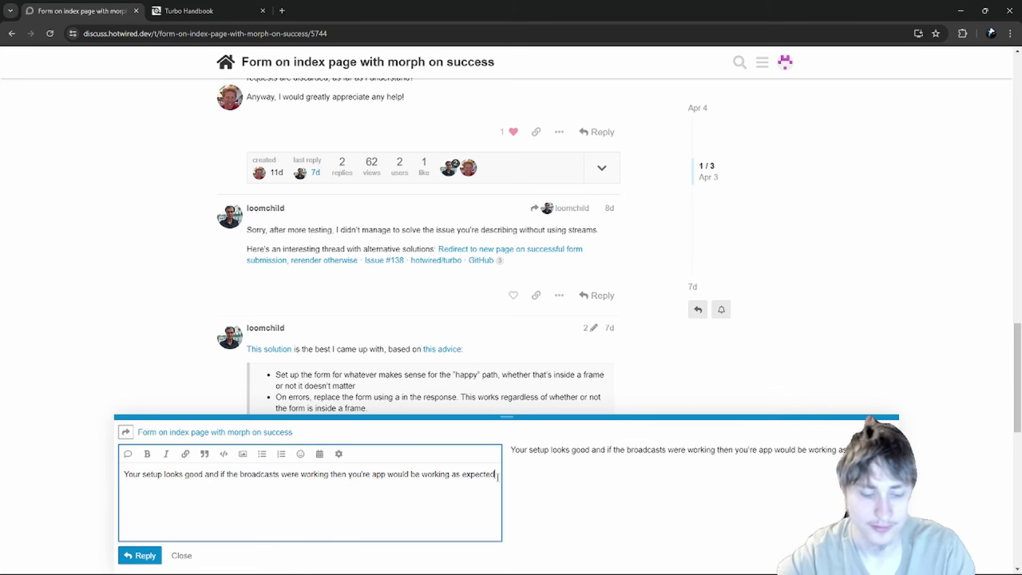
text(ere the posts a)
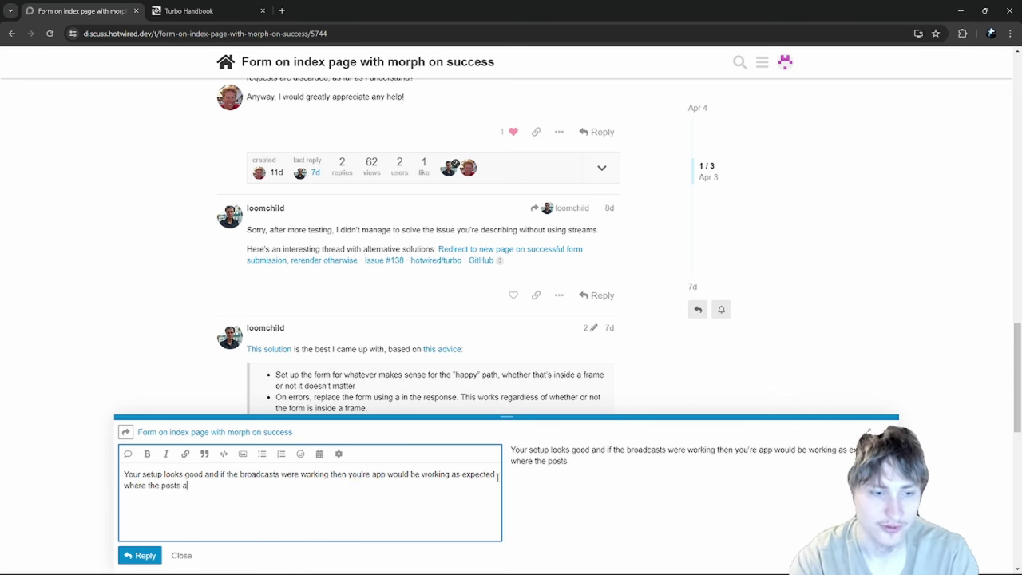
text(re getting updated as)
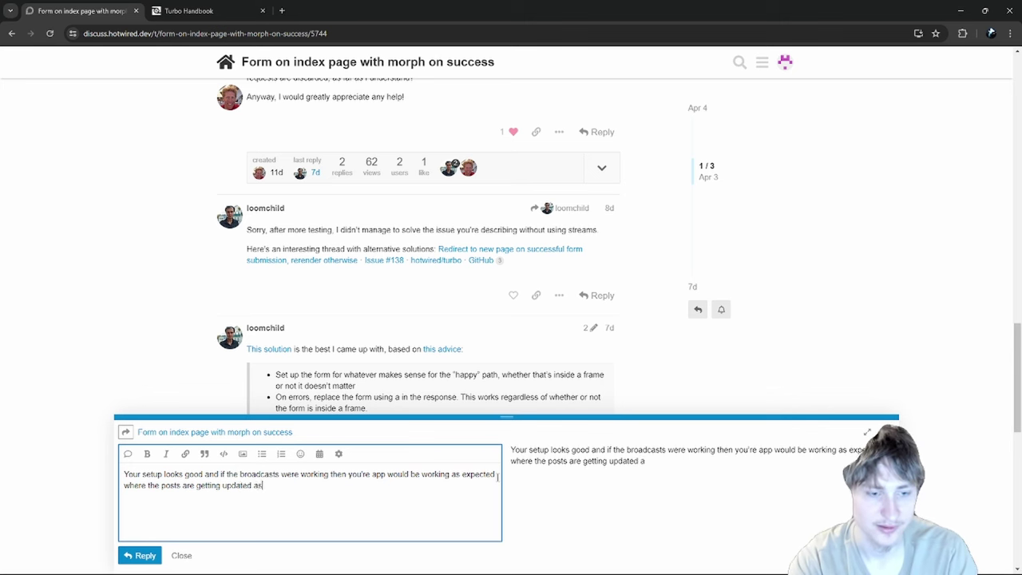
text( they are cc)
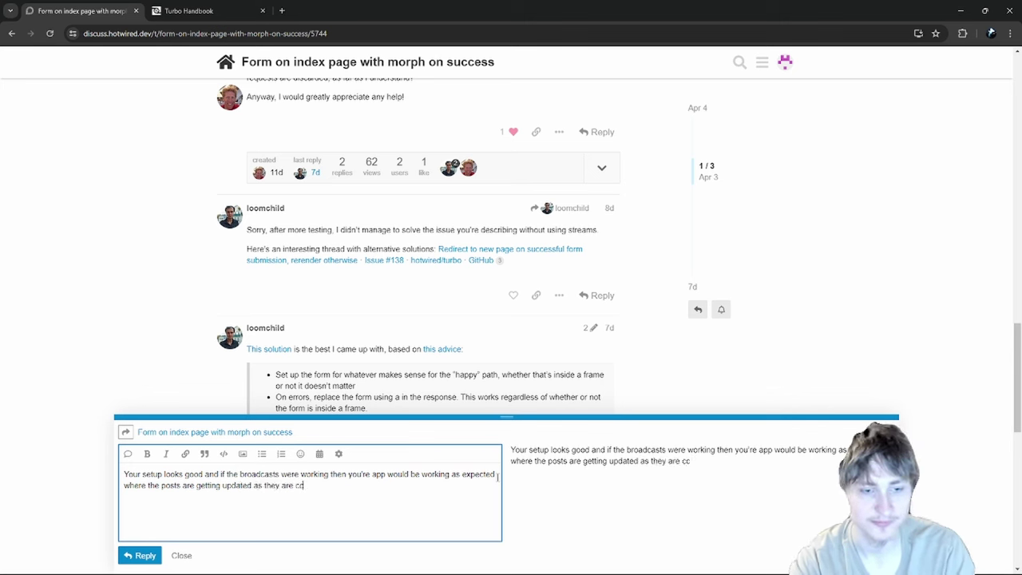
key(BackSpace)
text(reated. The)
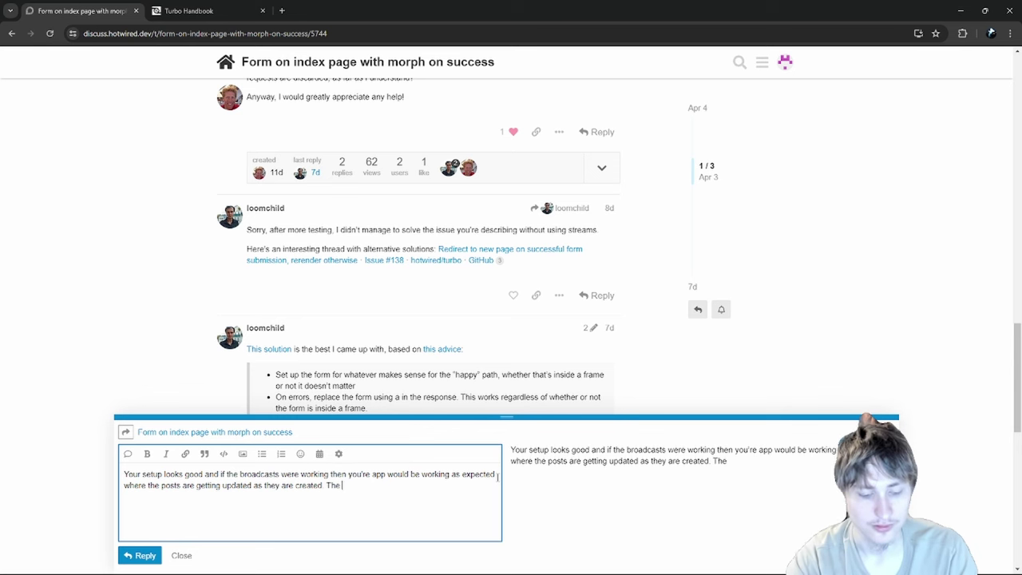
text( turbo frma)
text(ame where you)
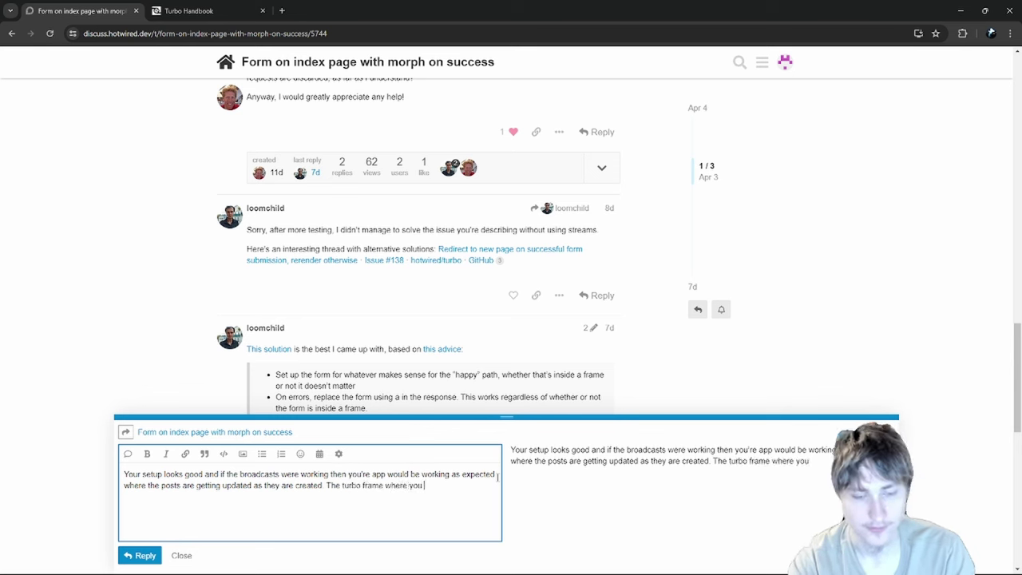
- Delete the unfinished sentence 'The turbo frame where' from the draft
key(ctrl+shift+Left)
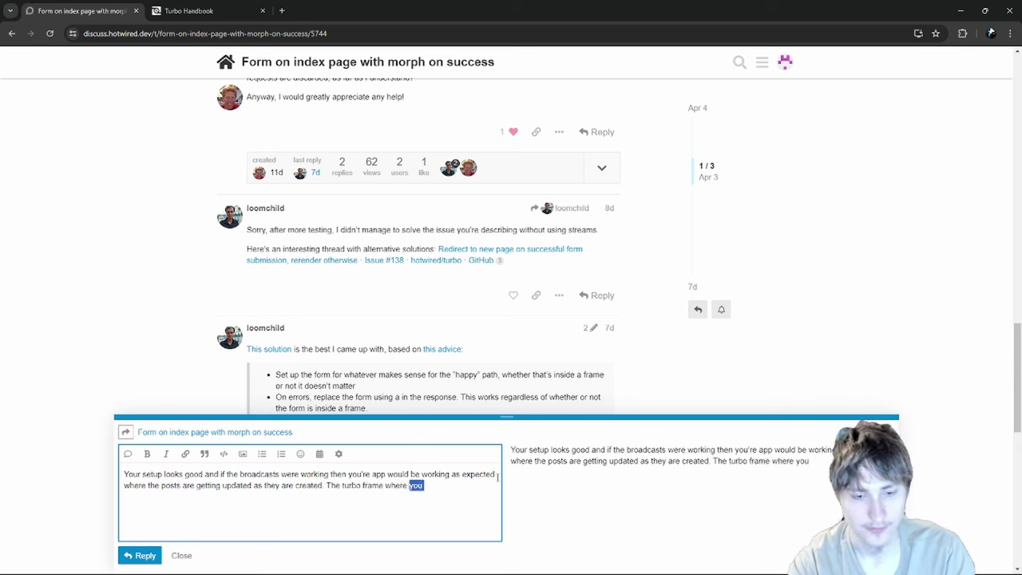
key(BackSpace)
key(ctrl+shift+Left)
key(ctrl+shift+Left)
key(ctrl+shift+Left)
key(ctrl+shift+Left)
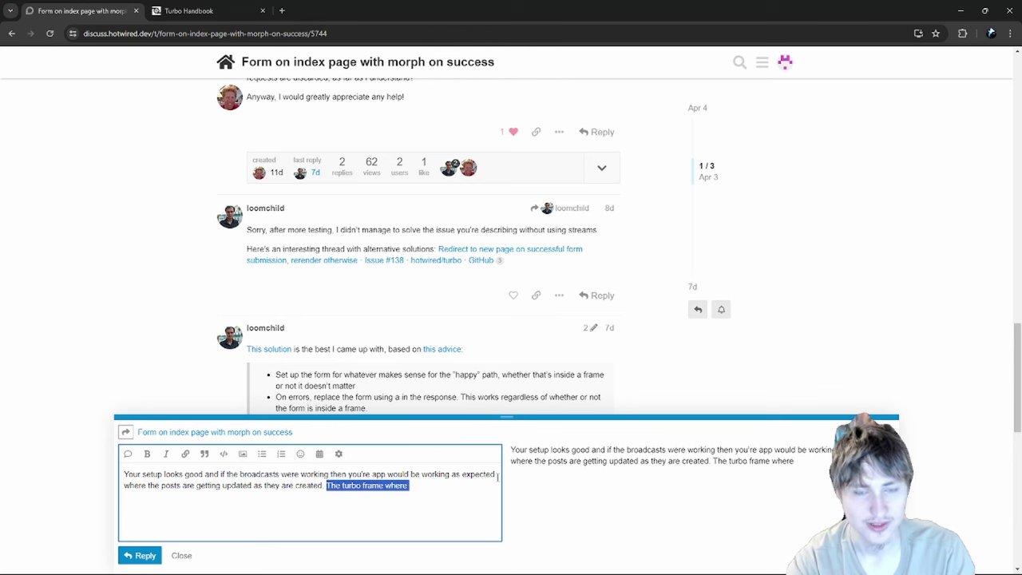
key(BackSpace)
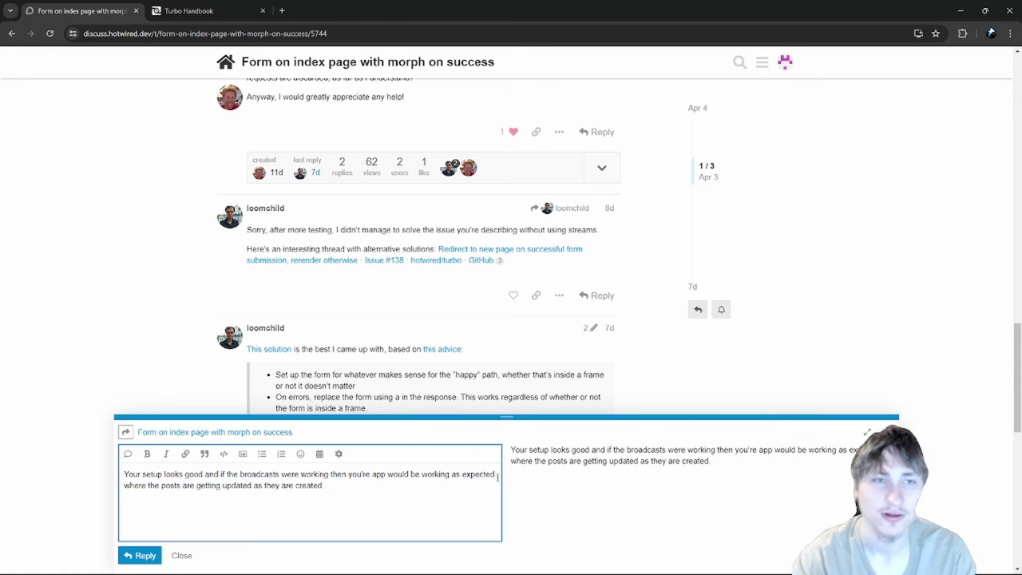
- Skim the morph-on-success thread, then close the composer and discard the unfinished reply
scroll(505, 258, up, 8)
scroll(505, 258, down, 2)
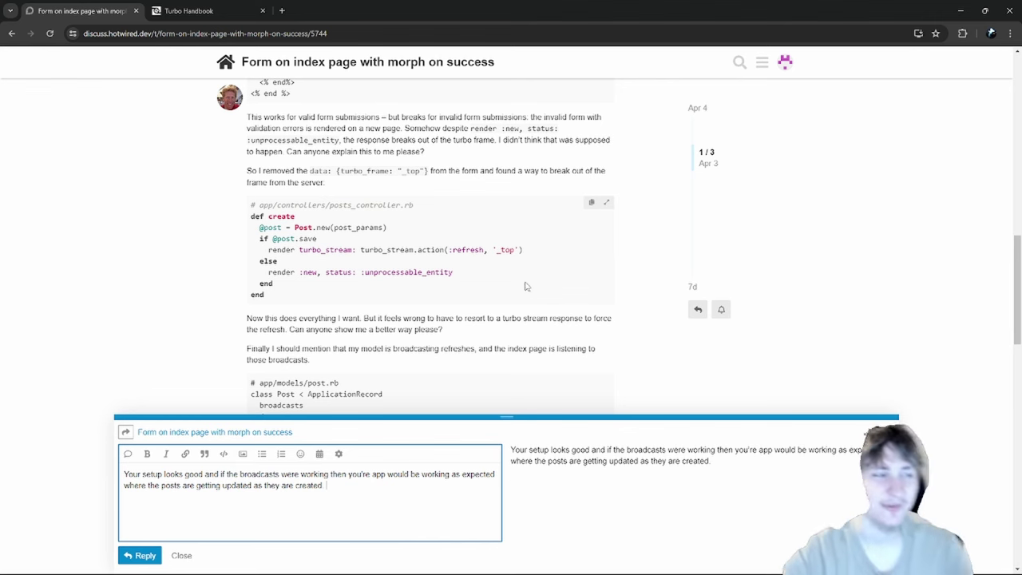
scroll(471, 291, down, 2)
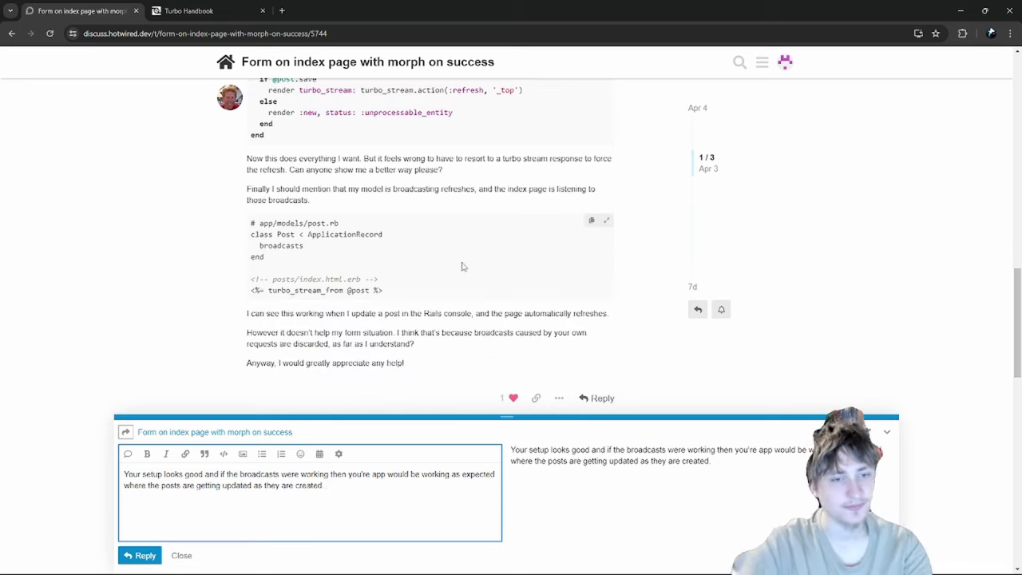
scroll(460, 255, down, 1)
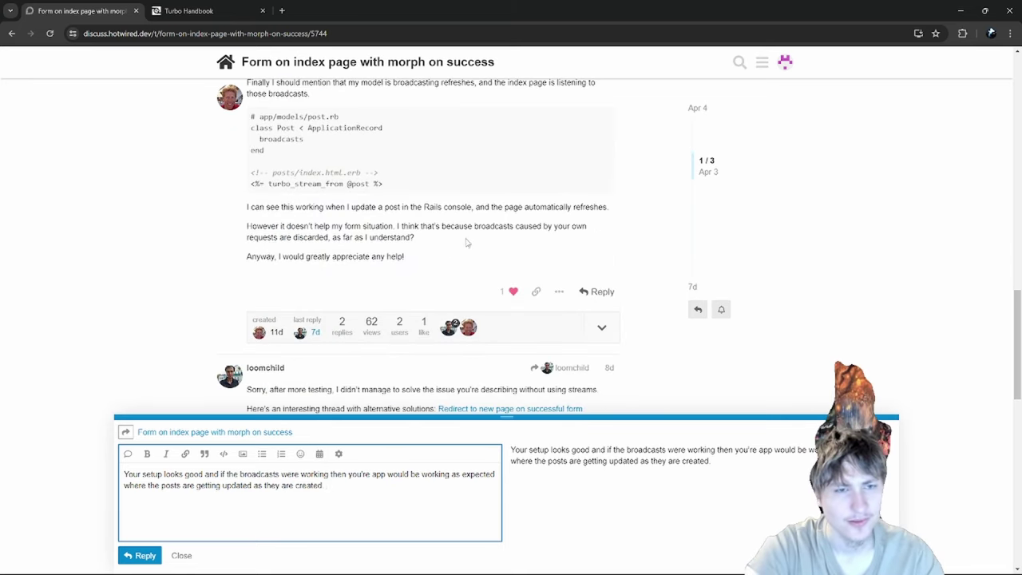
drag(510, 233, 520, 235)
click(517, 235)
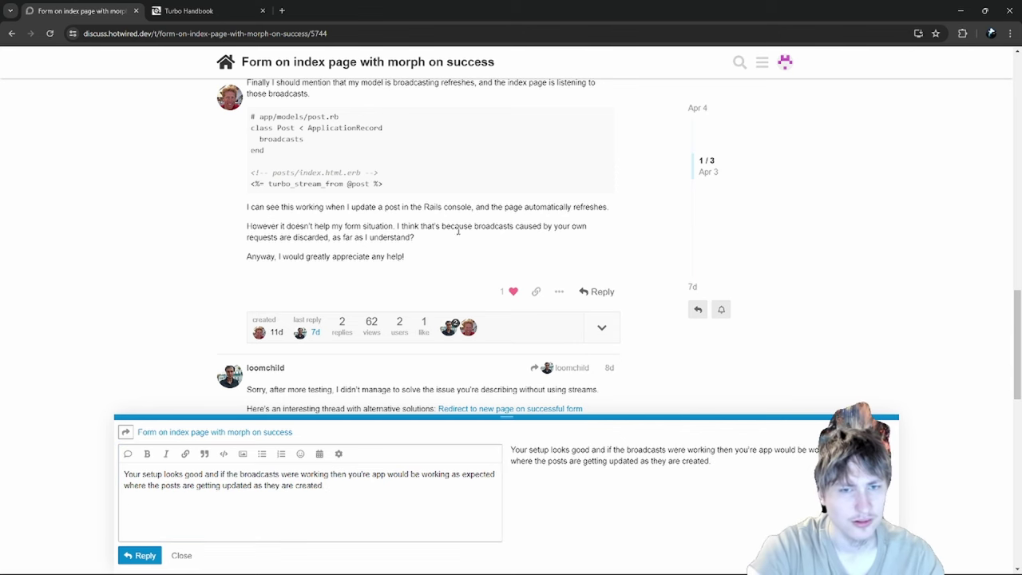
scroll(440, 239, down, 8)
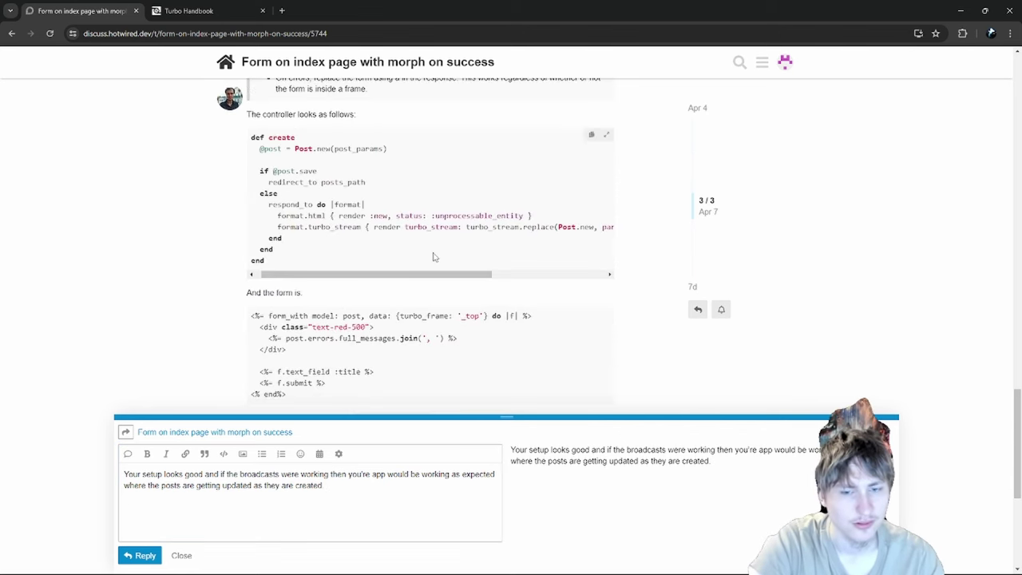
scroll(434, 256, down, 1)
scroll(434, 264, down, 3)
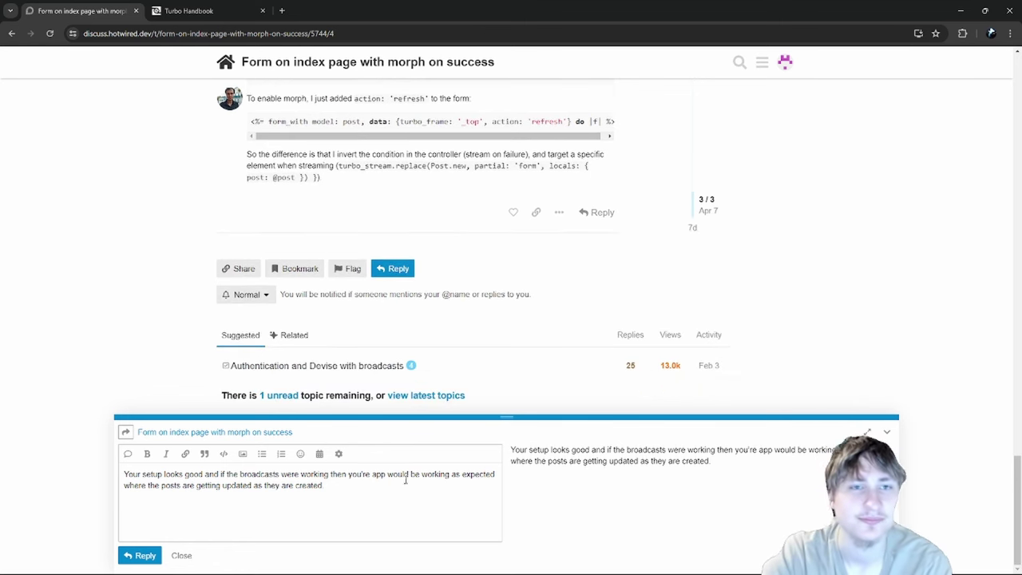
click(181, 555)
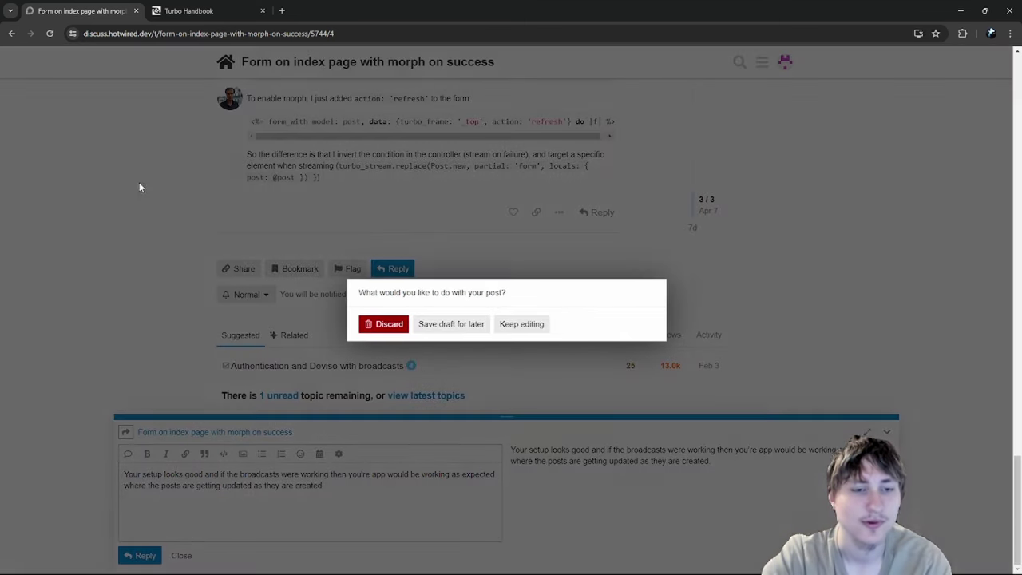
click(395, 325)
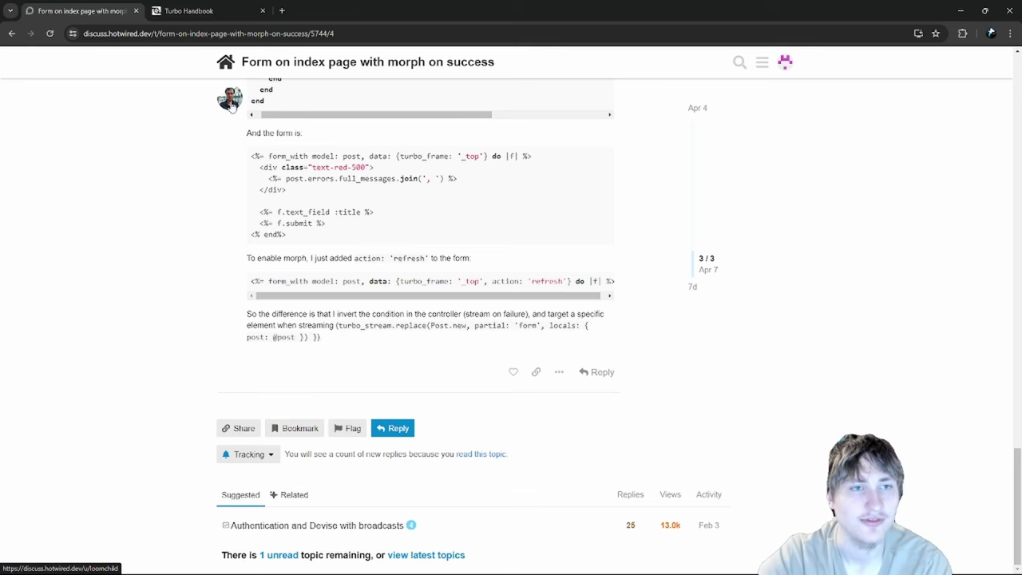
scroll(387, 304, up, 15)
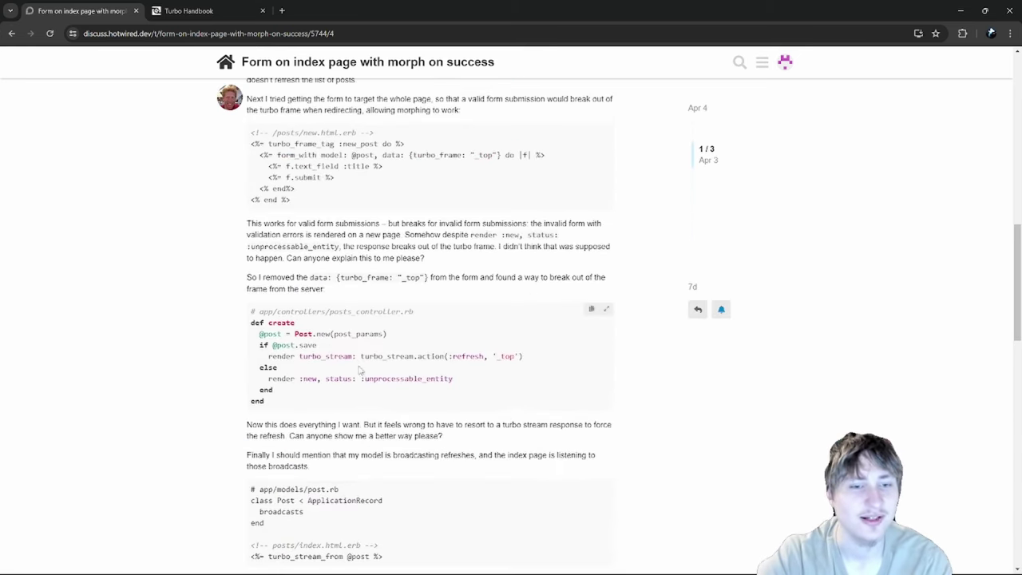
drag(360, 356, 527, 358)
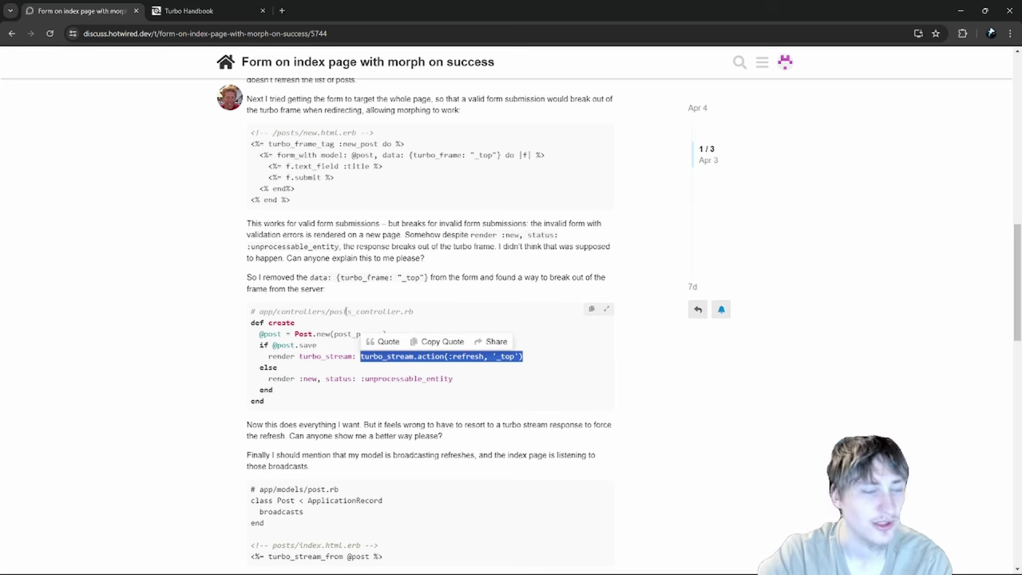
scroll(349, 358, down, 3)
drag(247, 357, 468, 438)
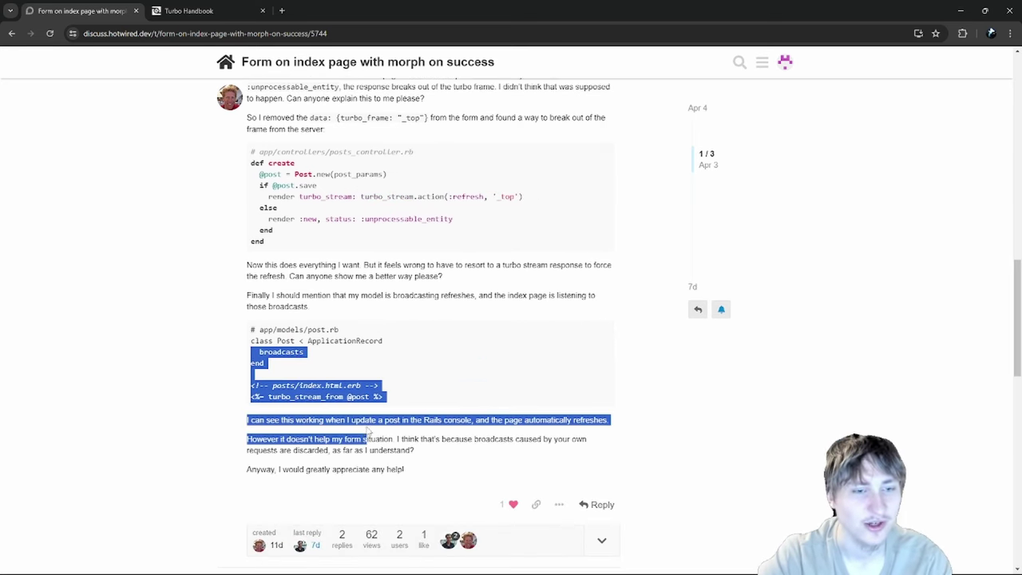
click(392, 397)
double_click(452, 196)
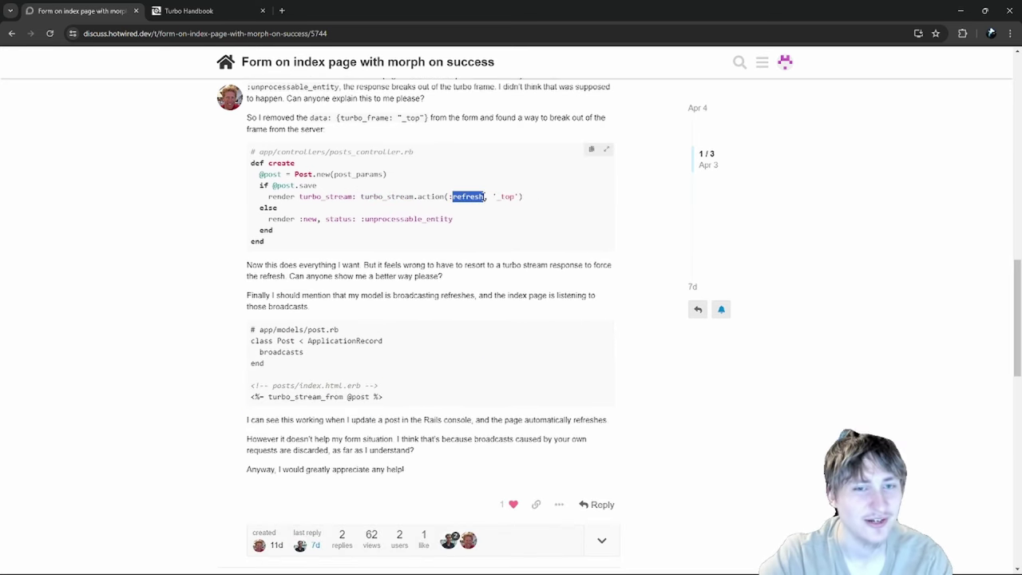
click(477, 196)
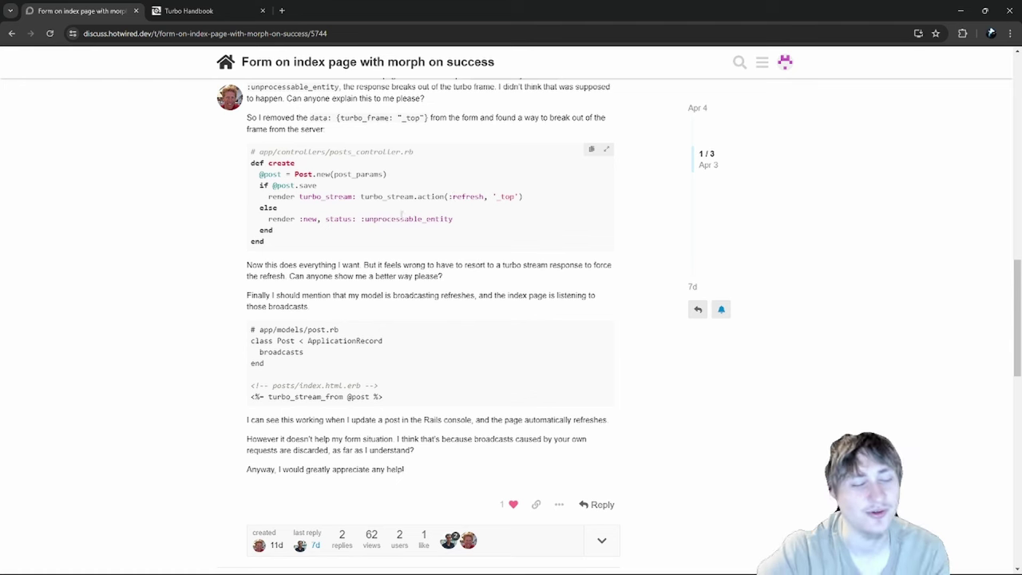
- Go back to the topic list and open 'Bind fonction and remove event'
click(8, 33)
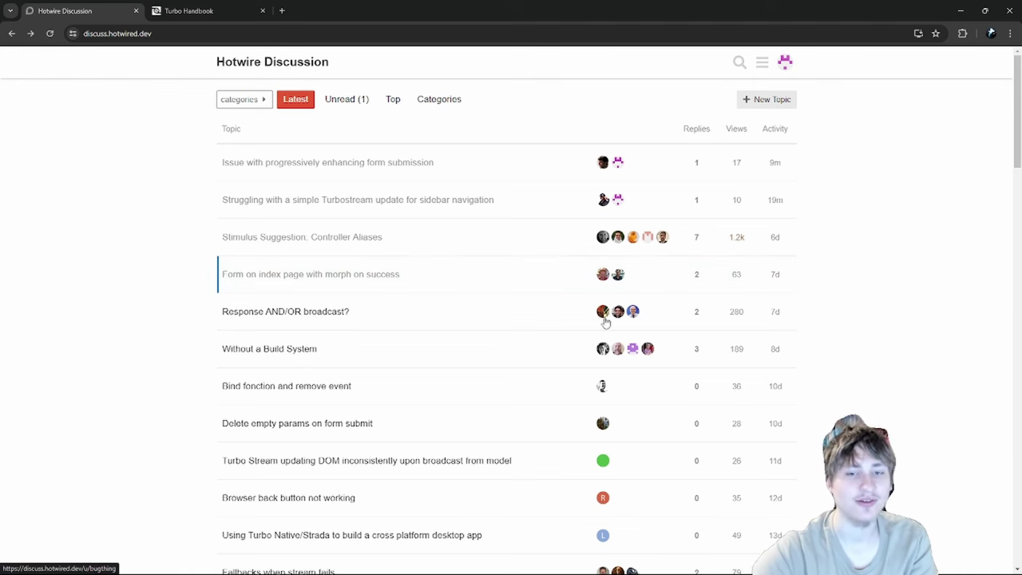
scroll(423, 258, down, 1)
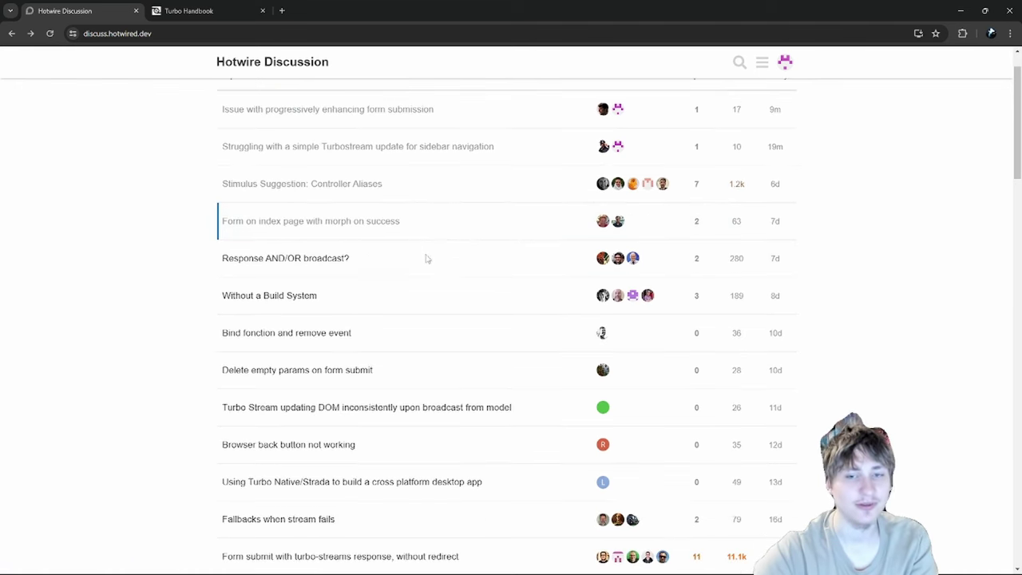
click(314, 340)
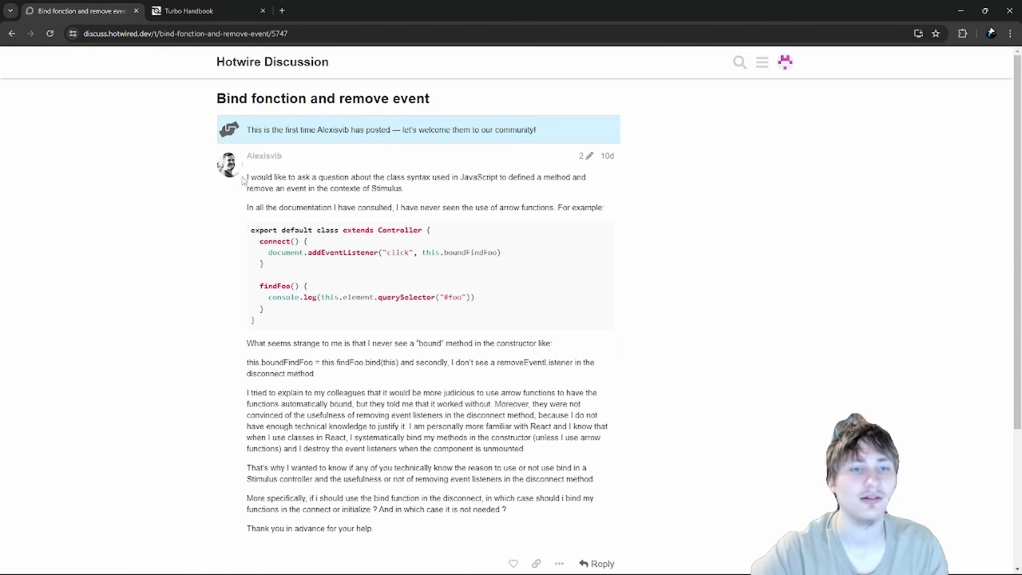
drag(244, 179, 483, 178)
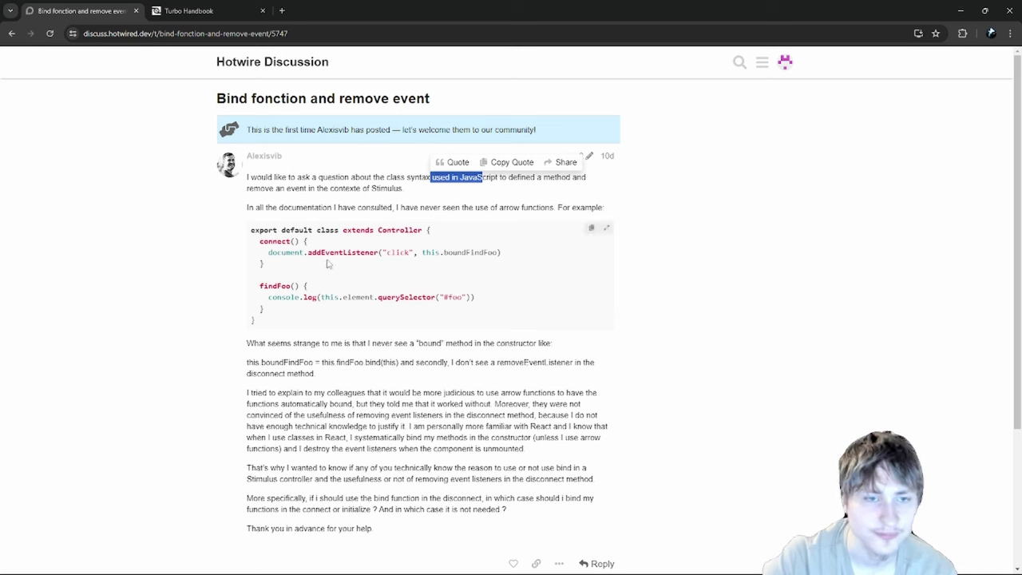
drag(266, 251, 391, 252)
drag(498, 251, 535, 254)
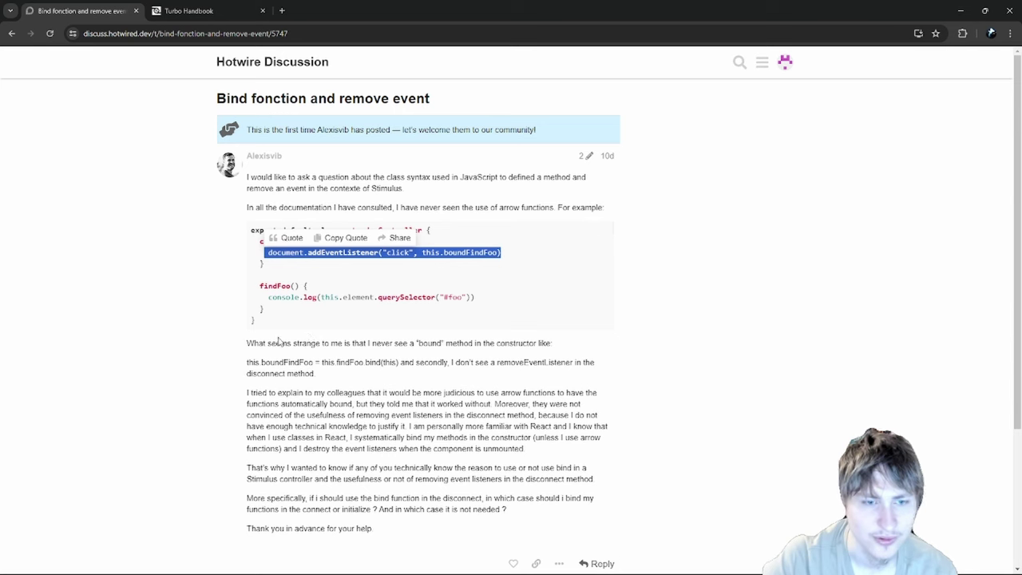
click(523, 345)
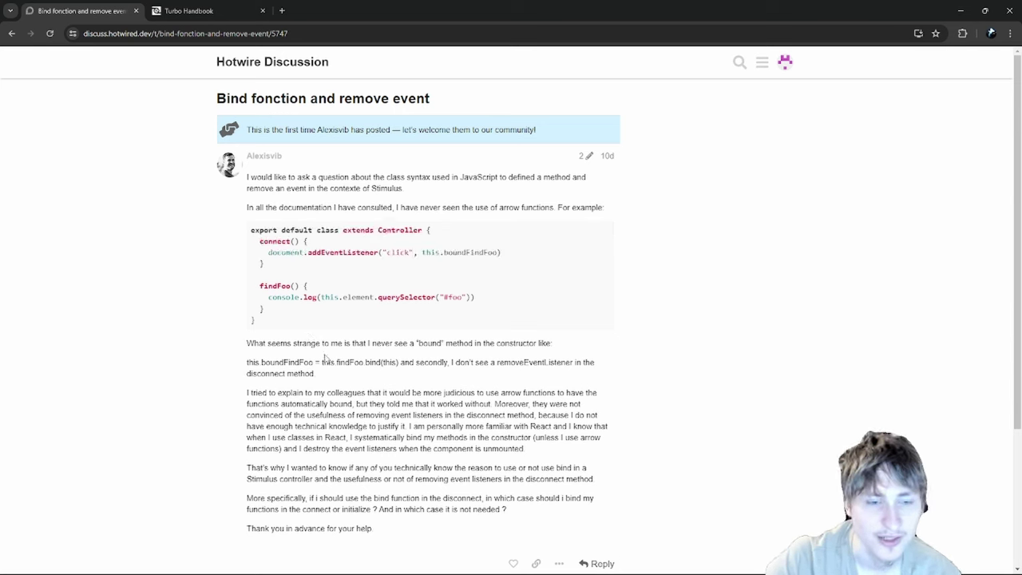
mouse_move(323, 362)
mouse_down()
mouse_move(380, 369)
mouse_move(316, 374)
mouse_up()
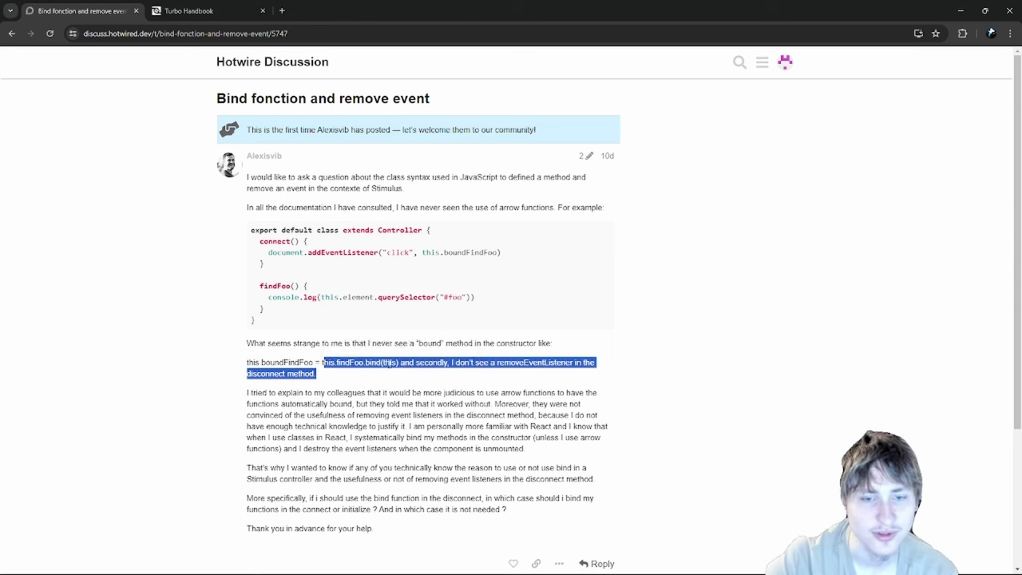
click(398, 370)
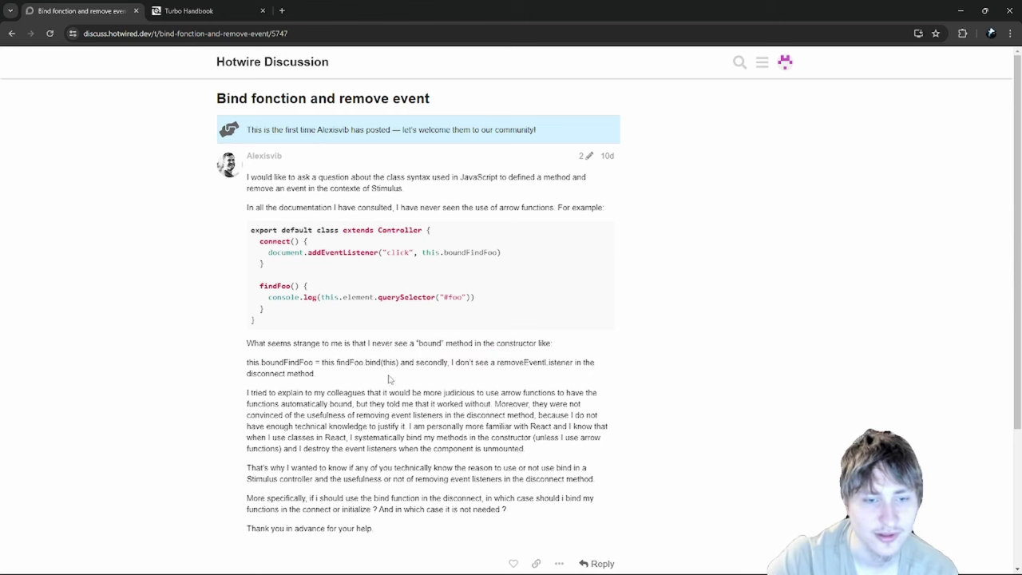
scroll(365, 389, down, 2)
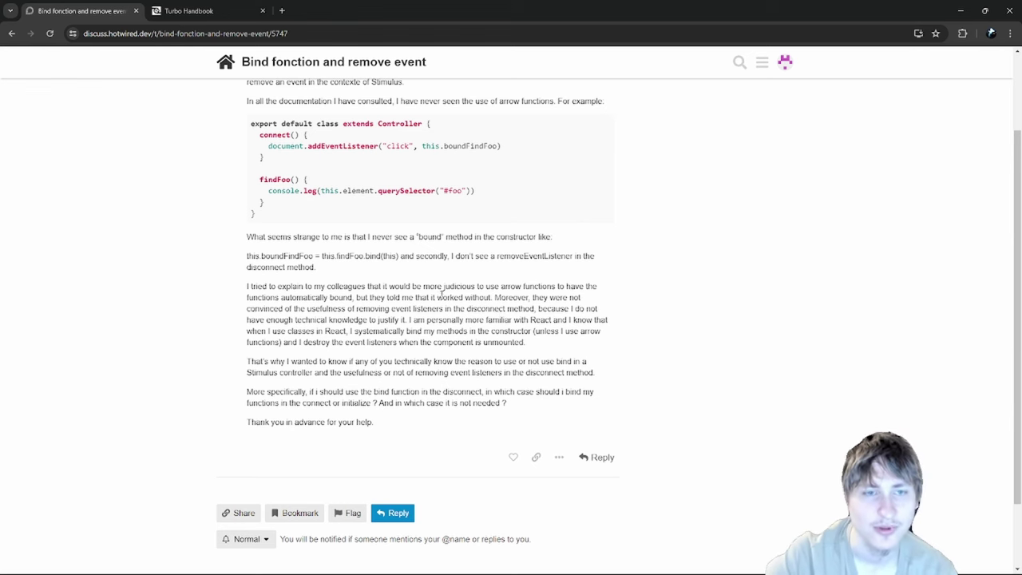
scroll(450, 280, up, 2)
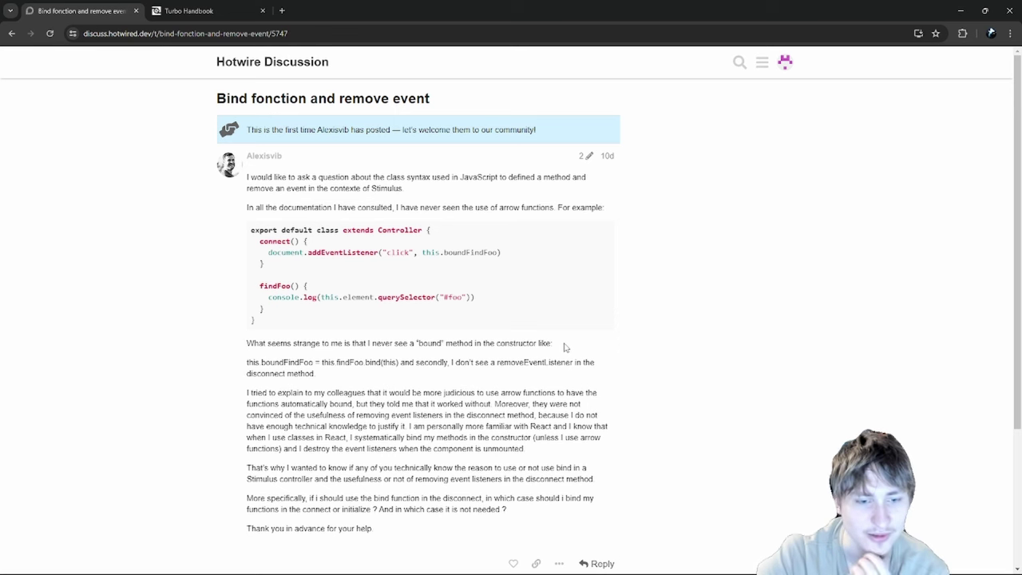
drag(348, 467, 540, 470)
double_click(480, 468)
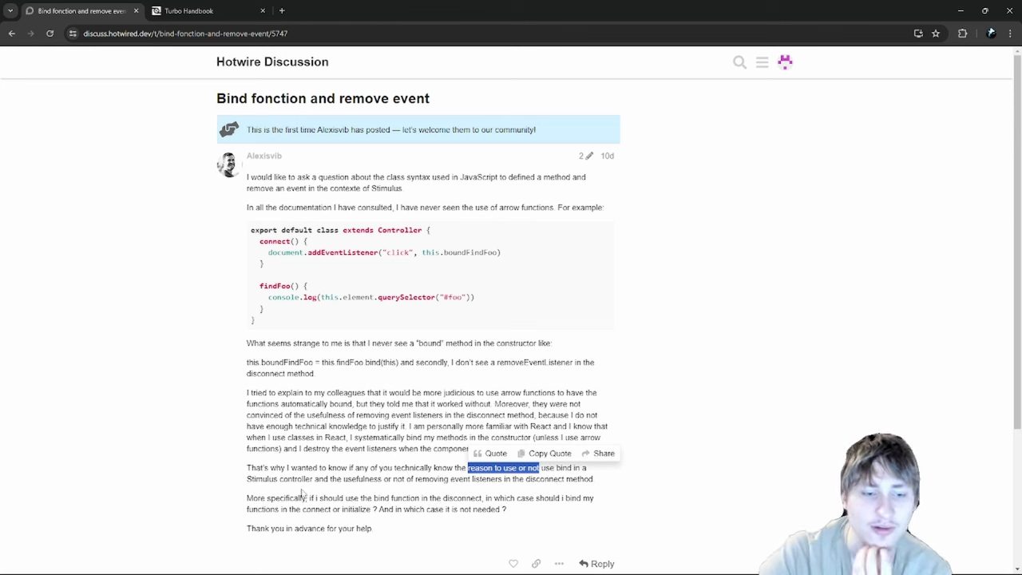
drag(317, 498, 434, 498)
scroll(434, 498, down, 1)
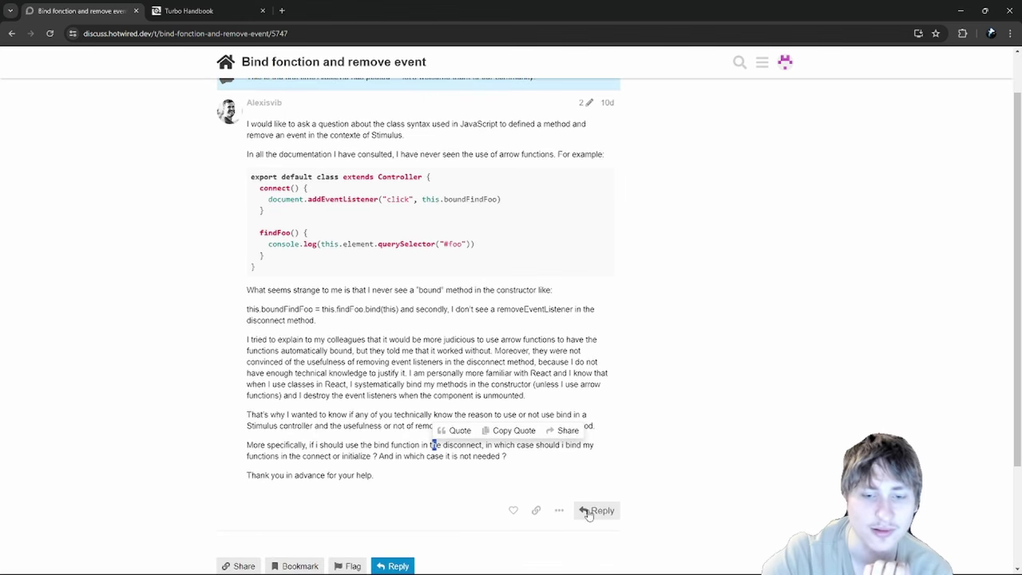
- Start a quoting reply that begins 'In stimulus you generally want to avoid using event'
click(586, 512)
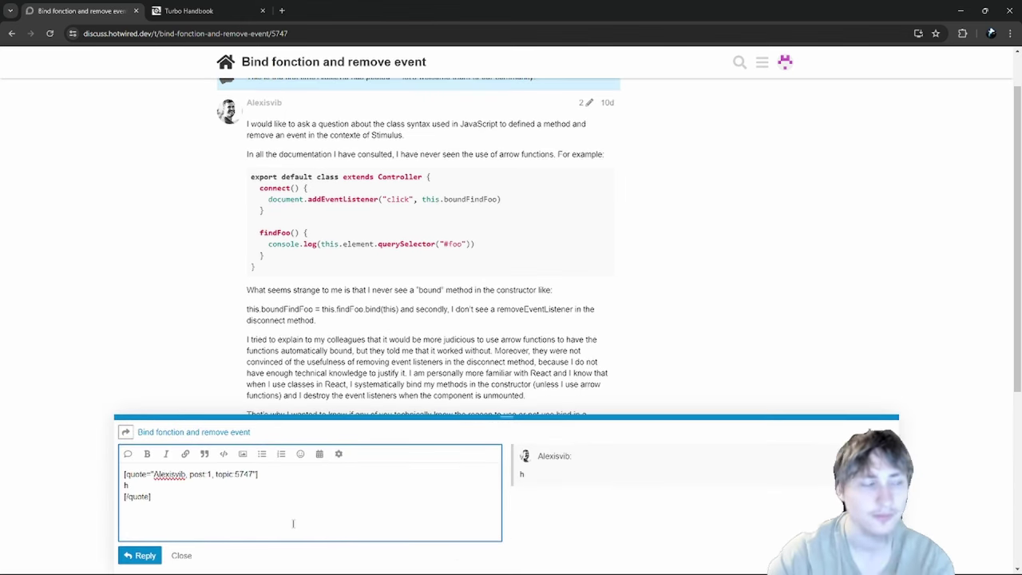
text(You s)
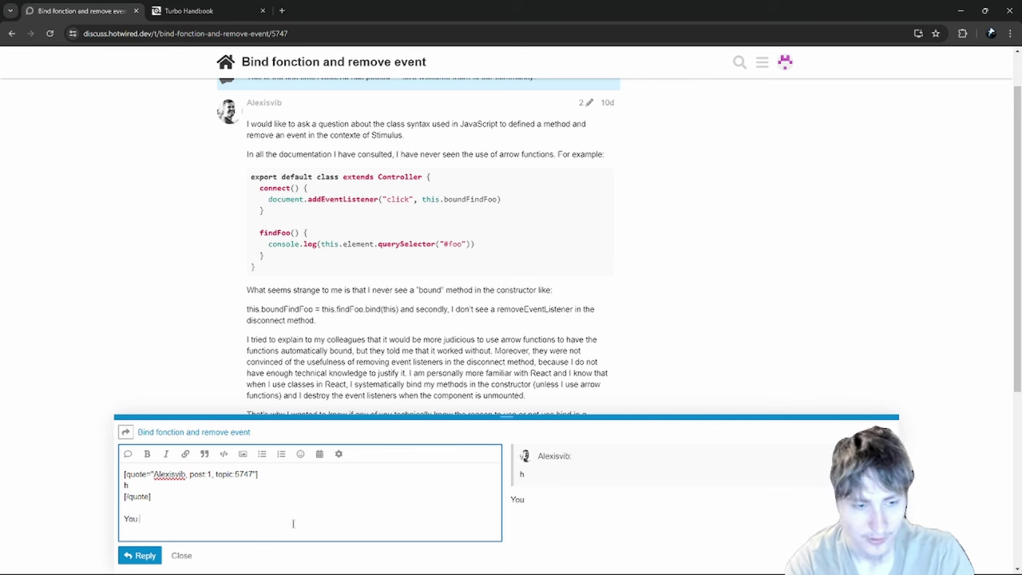
key(ctrl+shift+Left)
key(ctrl+shift+Left)
key(BackSpace)
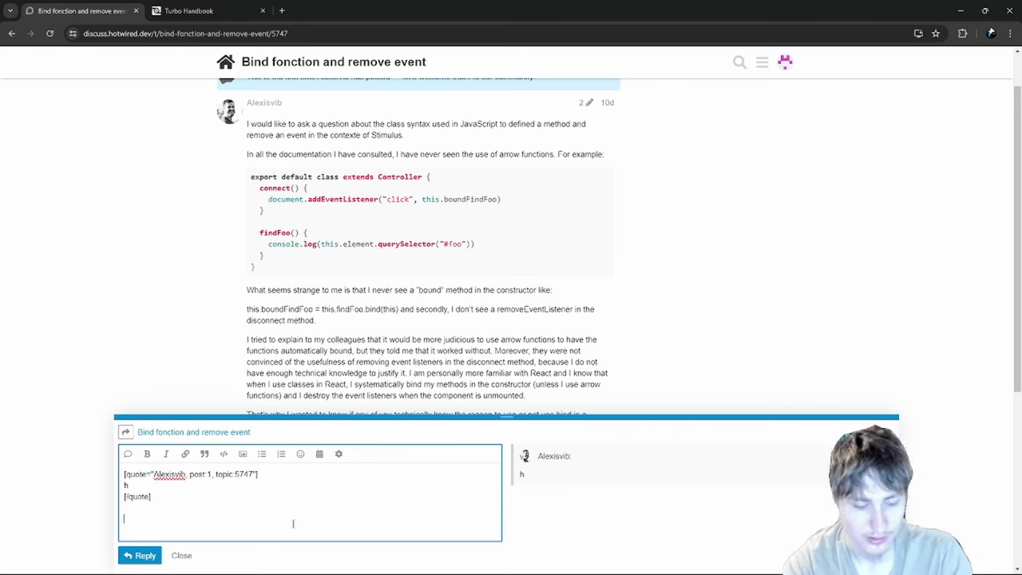
text(In stimulus)
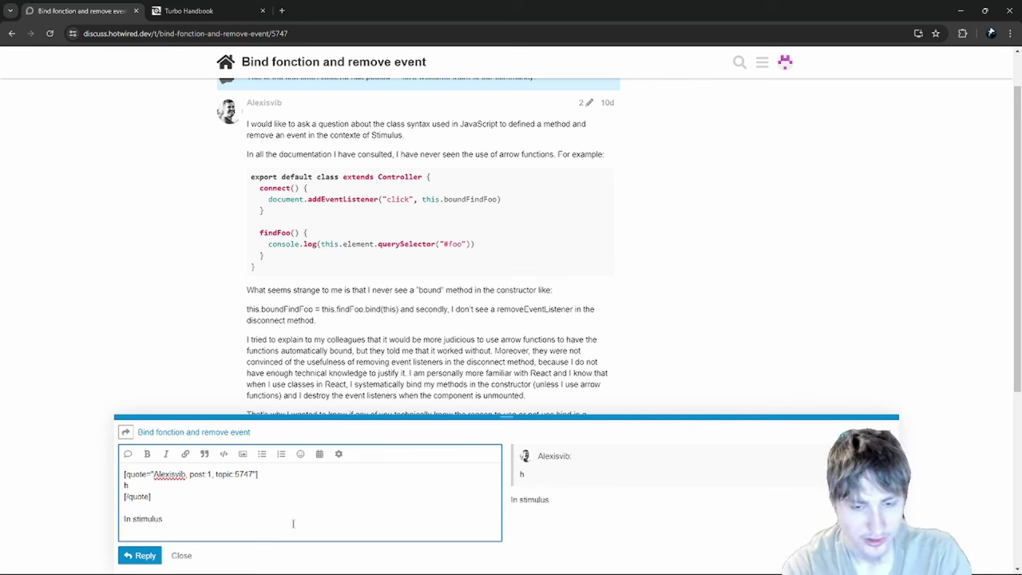
key(shift+Home)
key(Left)
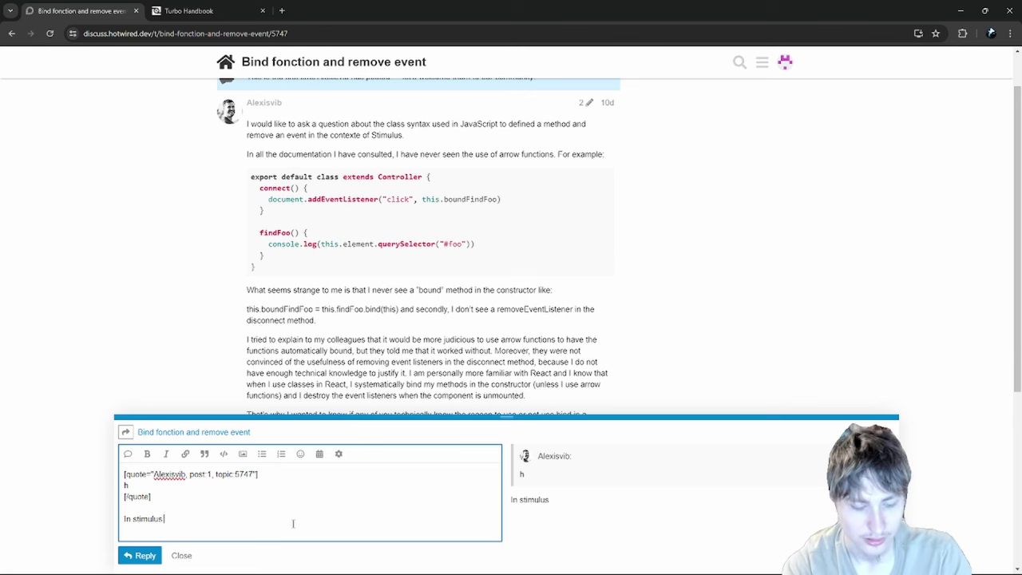
text(you generally wa)
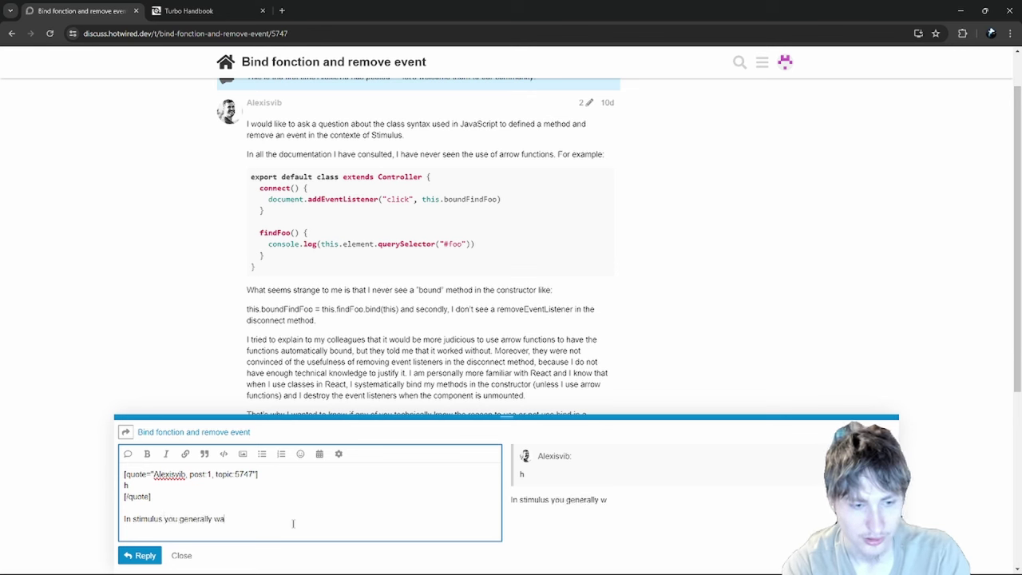
text(nt to avoid using even)
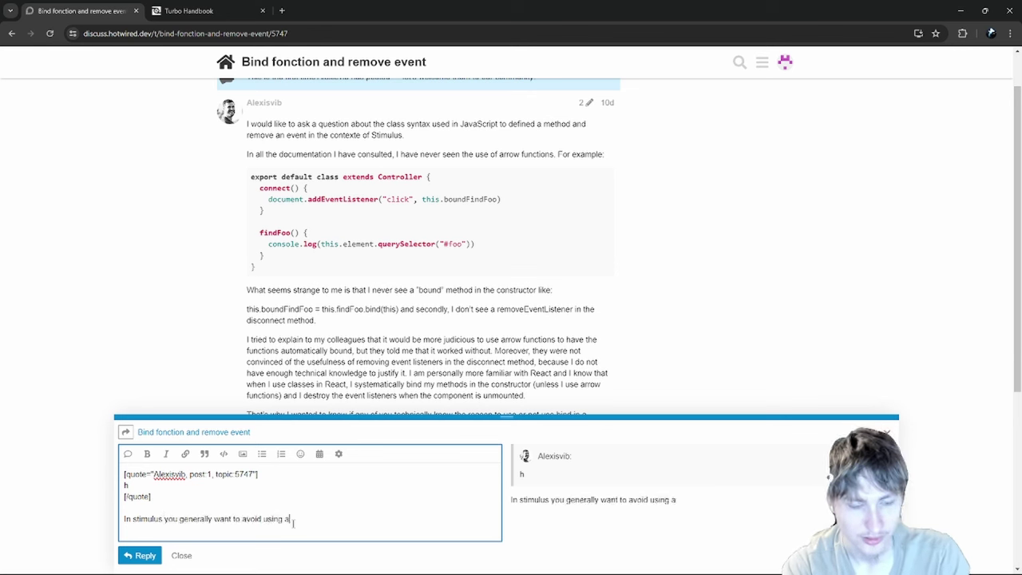
text(t)
- Reword it to avoid addEventListener and use data action on HTML elements to call functions off of events
double_click(293, 520)
text(add)
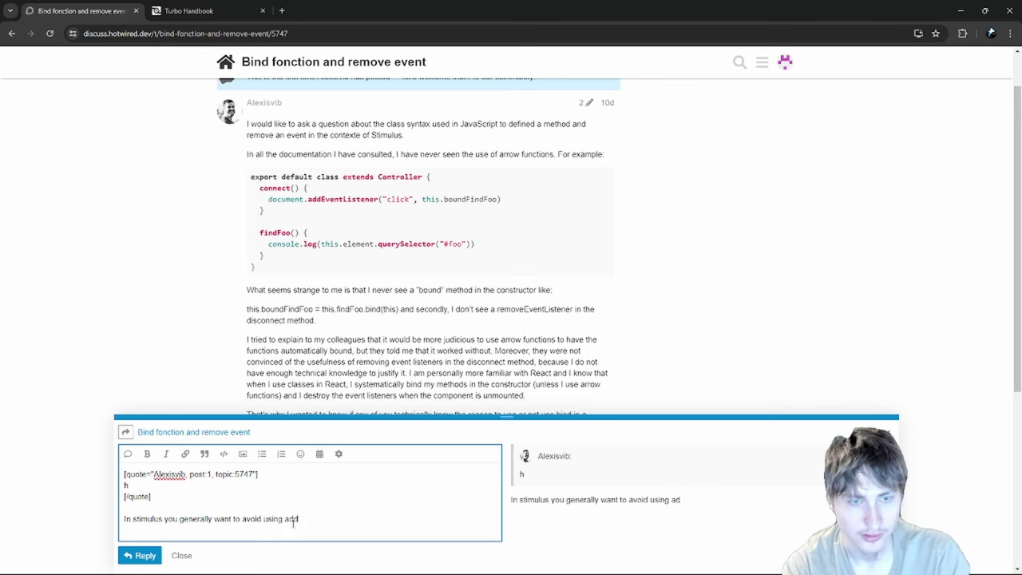
text(EventListener a)
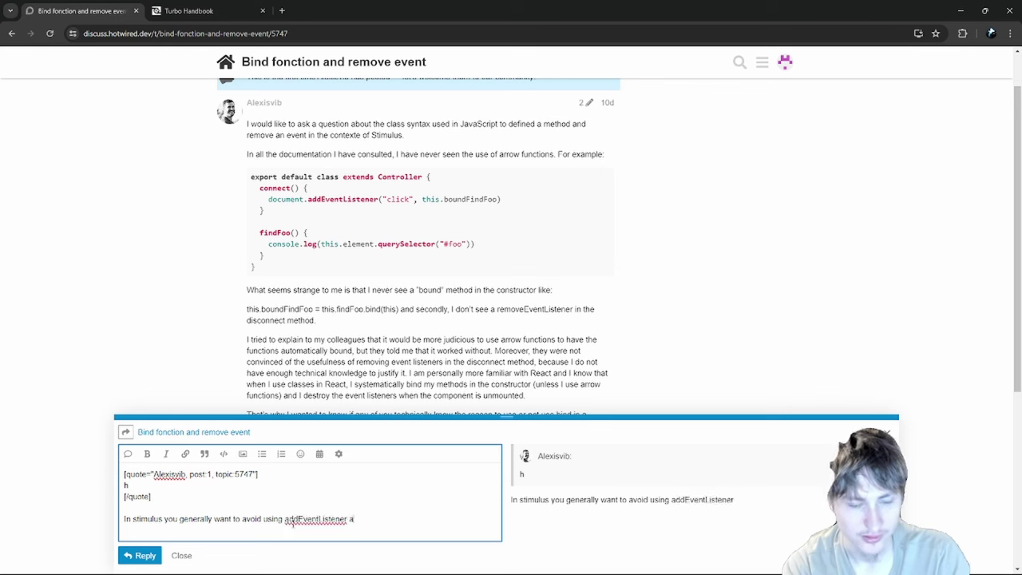
text(nd use the API)
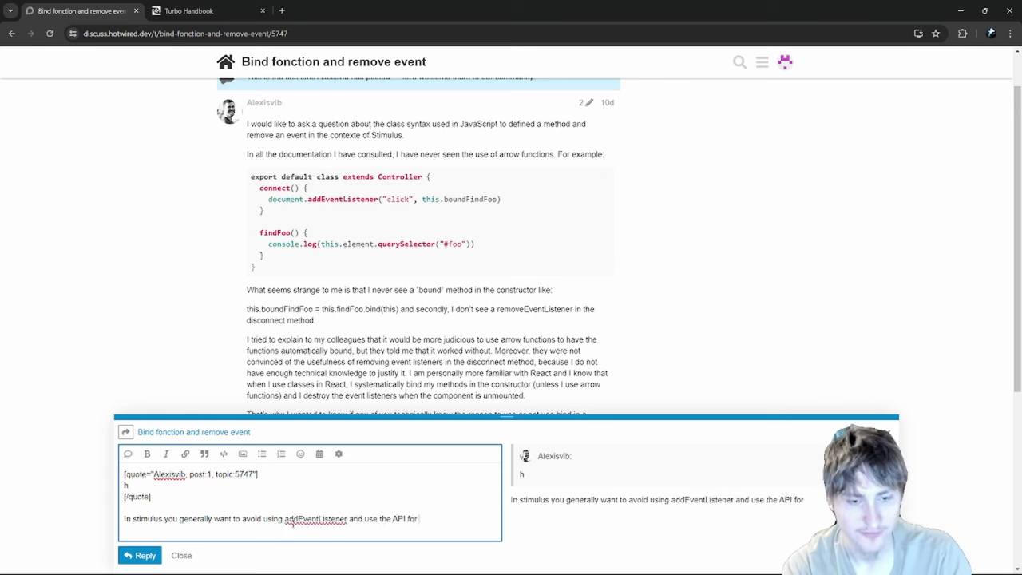
text( for)
key(ctrl+shift+Left)
key(ctrl+shift+Left)
text(dat)
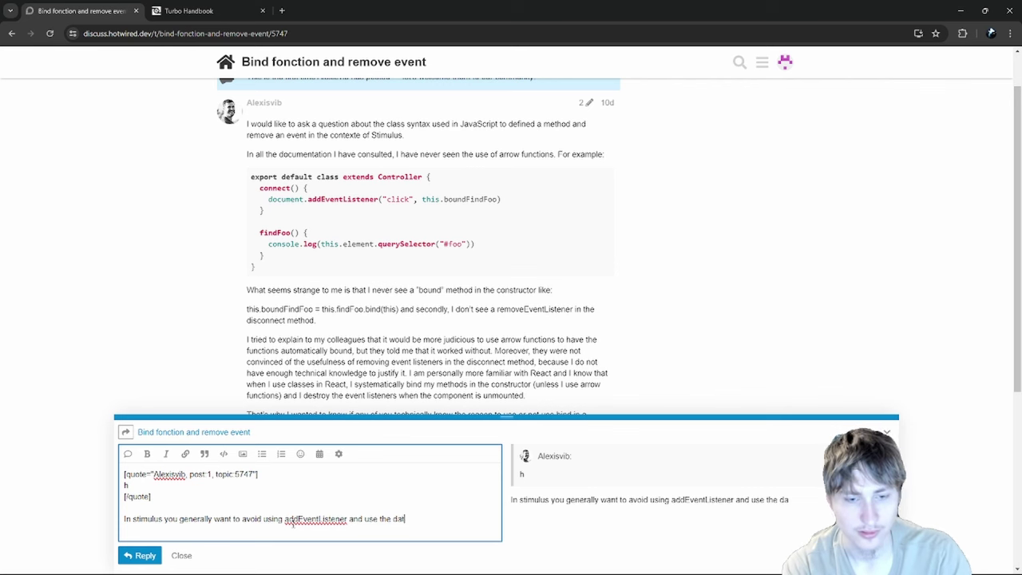
text(a action on you)
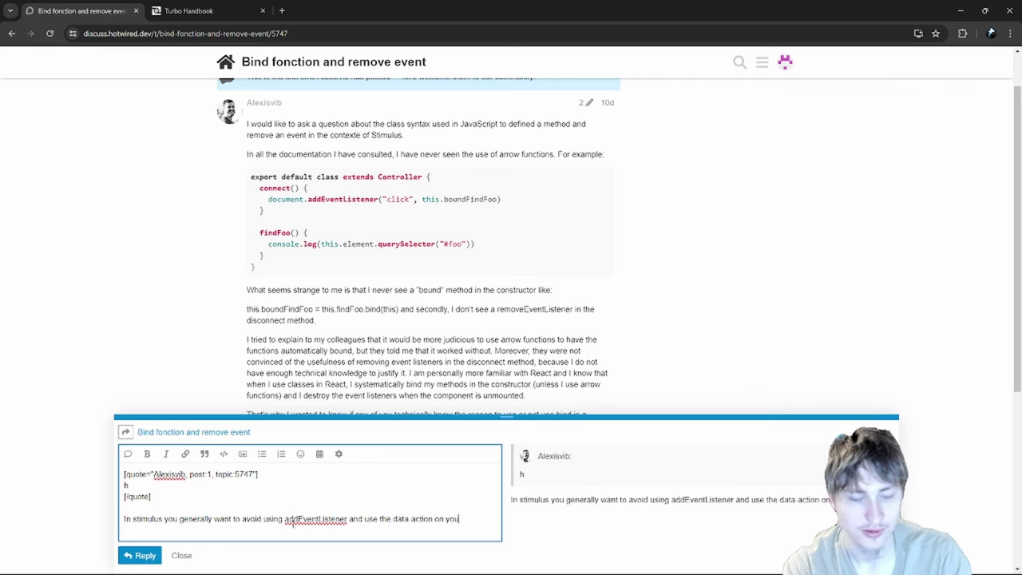
text(r HTML elements )
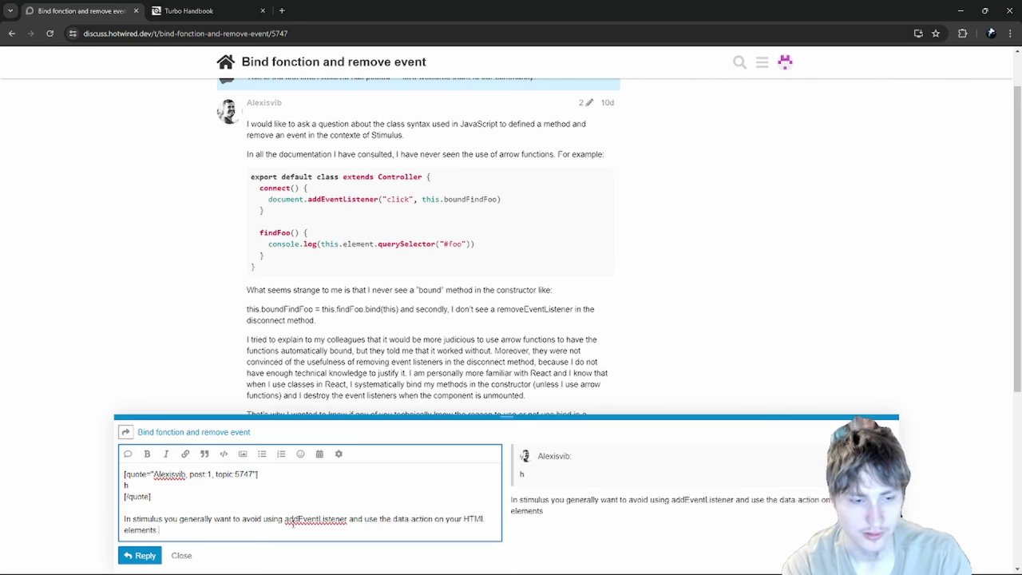
text(instead to trigger)
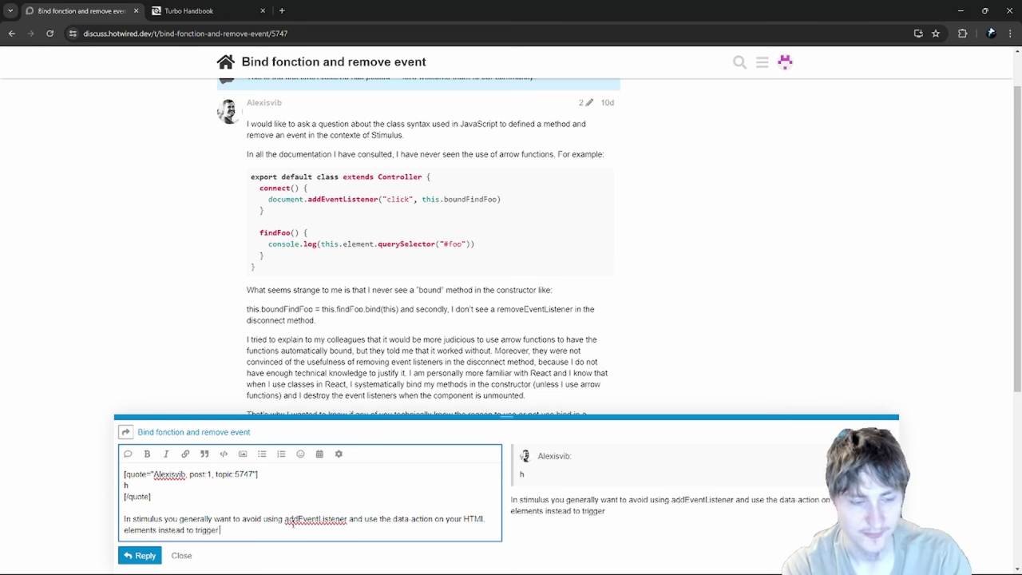
key(ctrl+shift+Left)
text(call fun)
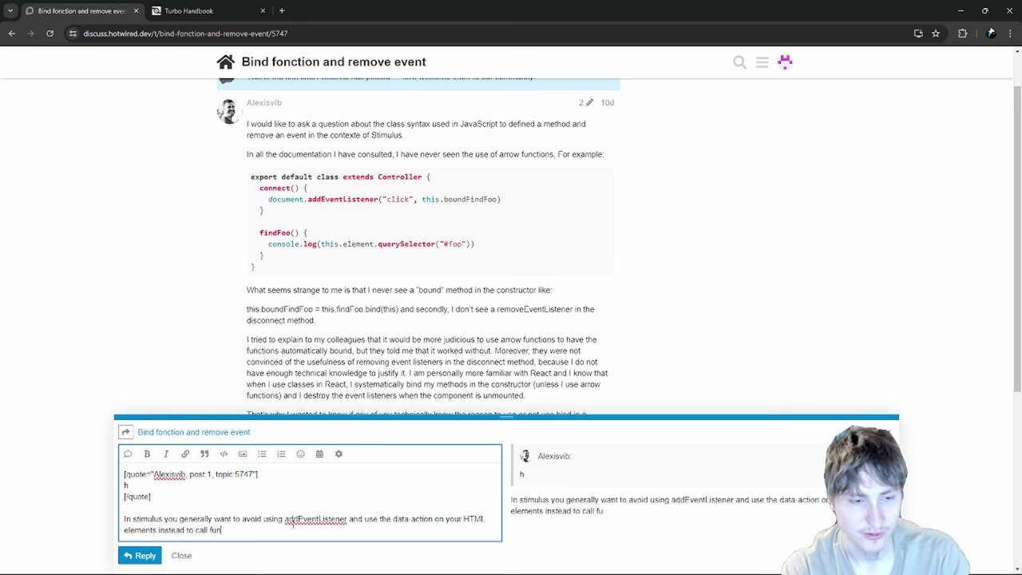
text(ctions ba)
key(BackSpace)
key(BackSpace)
text(of)
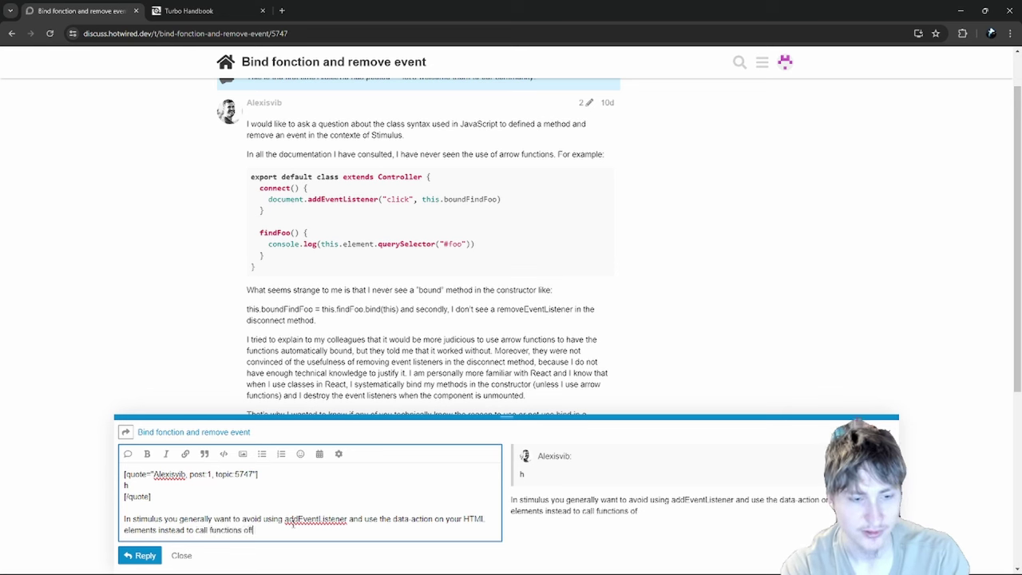
text(f of events.)
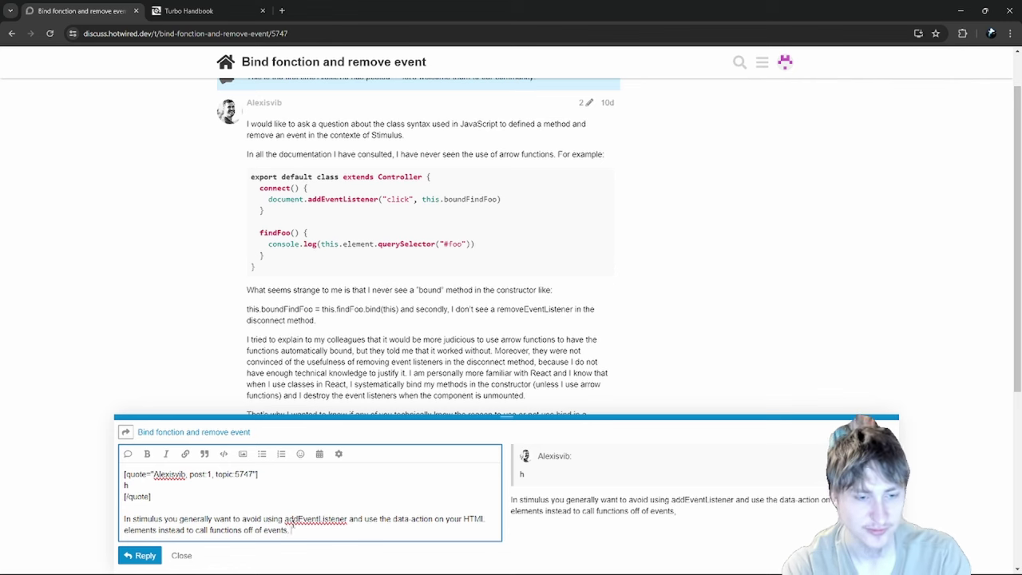
- In the Turbo Handbook tab, skim the Turbo Events reference page
click(226, 6)
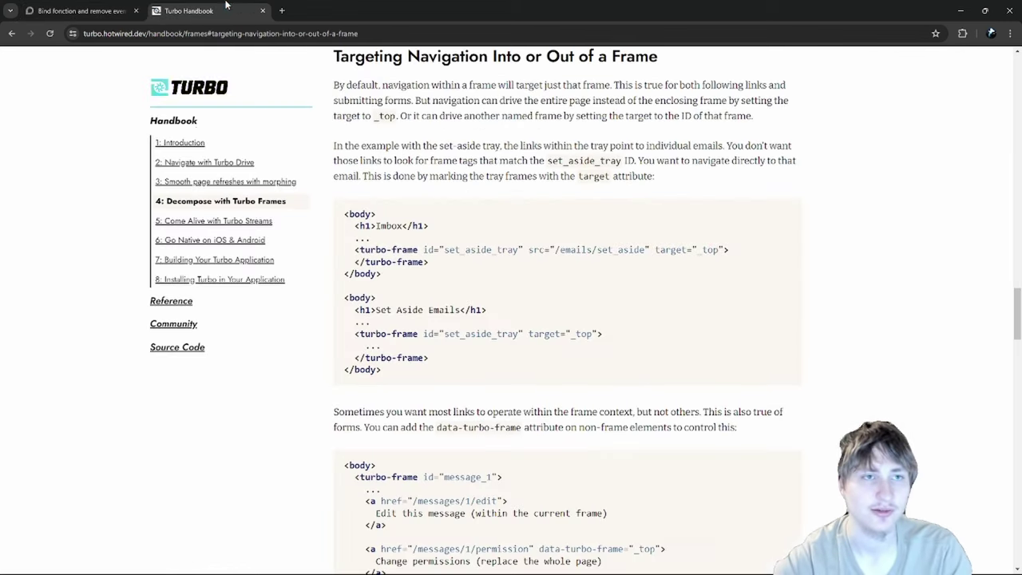
click(189, 310)
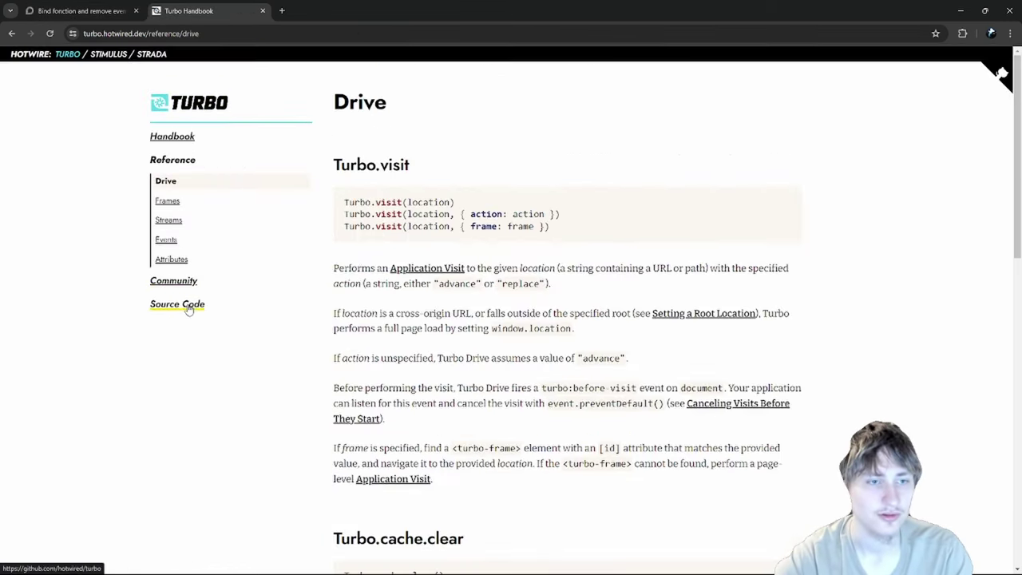
click(180, 244)
scroll(453, 248, down, 20)
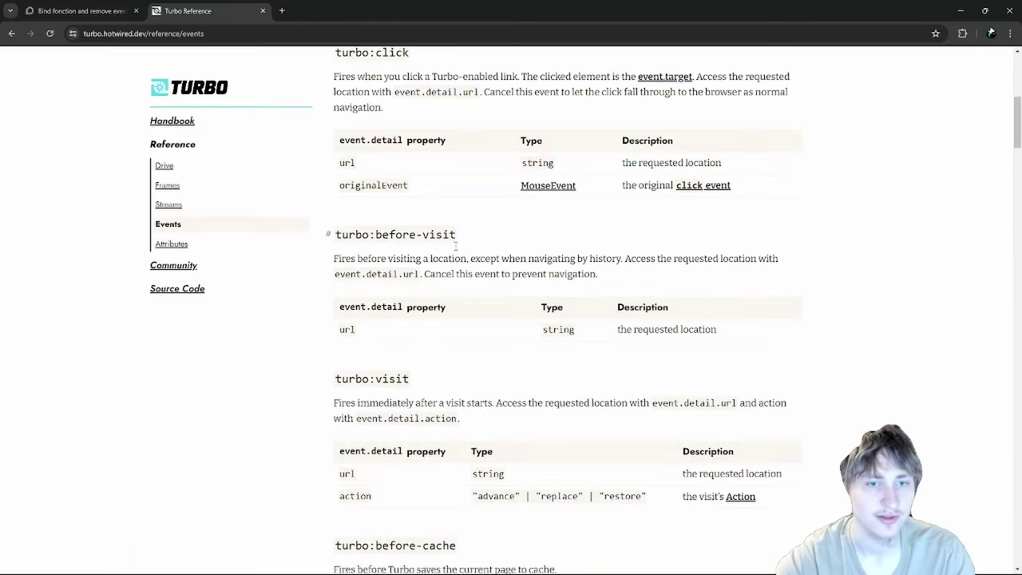
scroll(458, 253, down, 20)
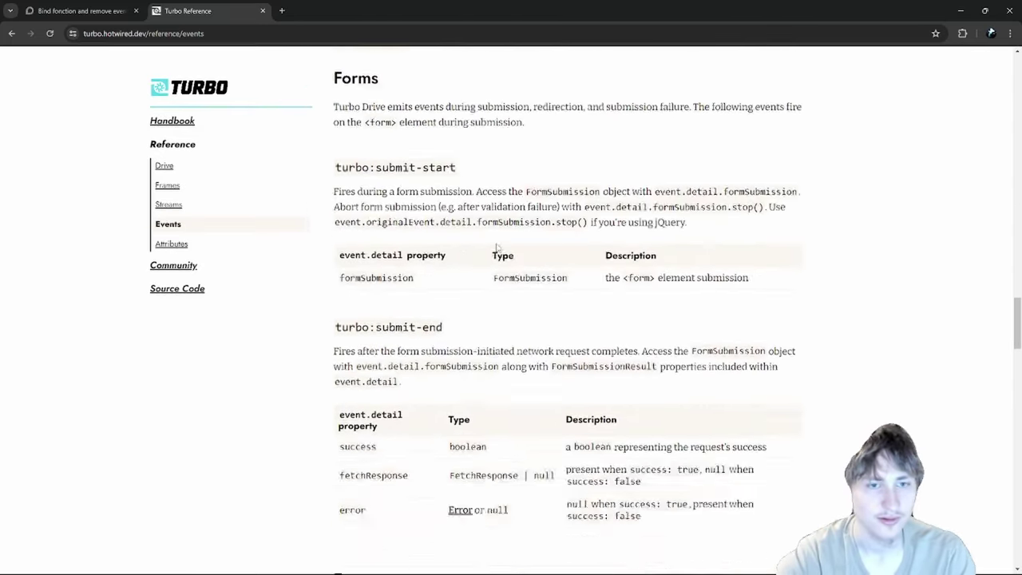
scroll(496, 248, down, 10)
- View the Attributes and Meta Tags reference, then load the Stimulus Handbook via 'stimulus'
click(180, 244)
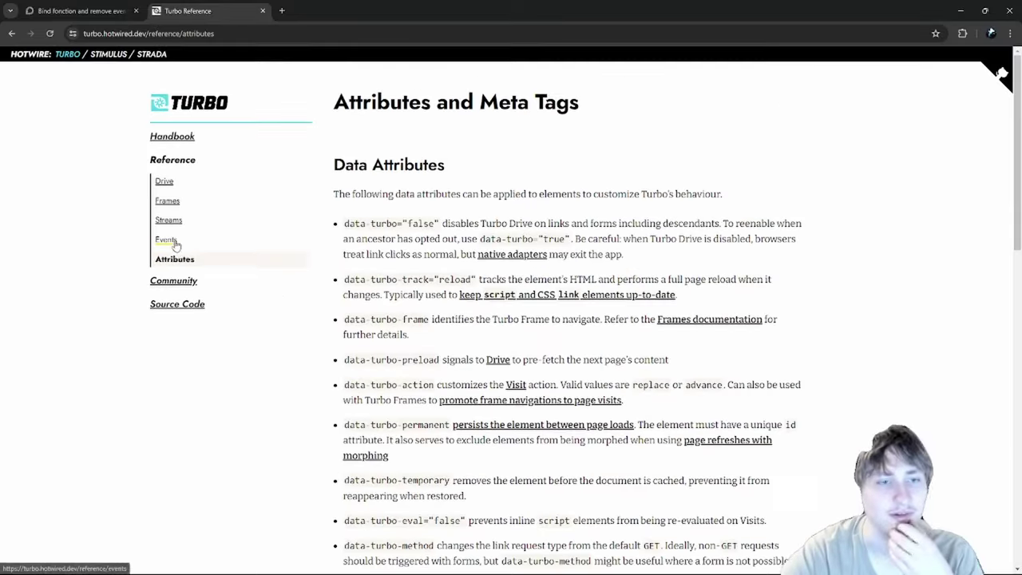
scroll(205, 259, down, 10)
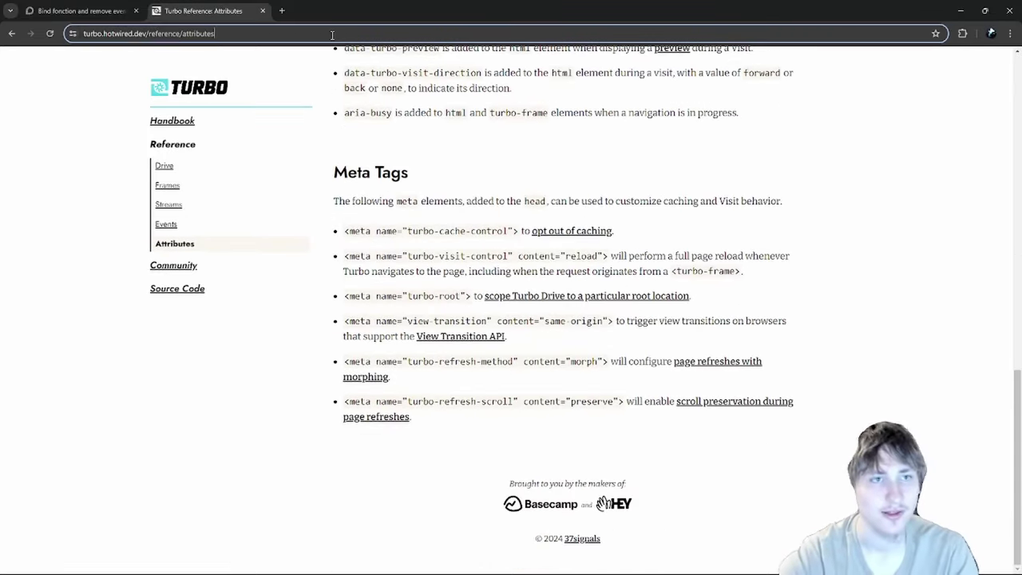
click(332, 35)
text(stimulu)
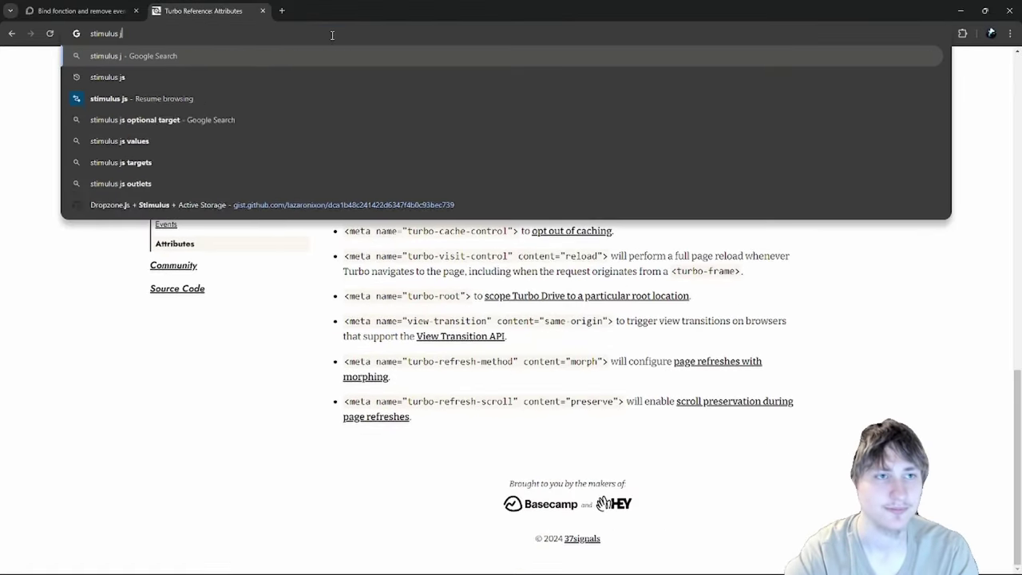
text(s)
key(Return)
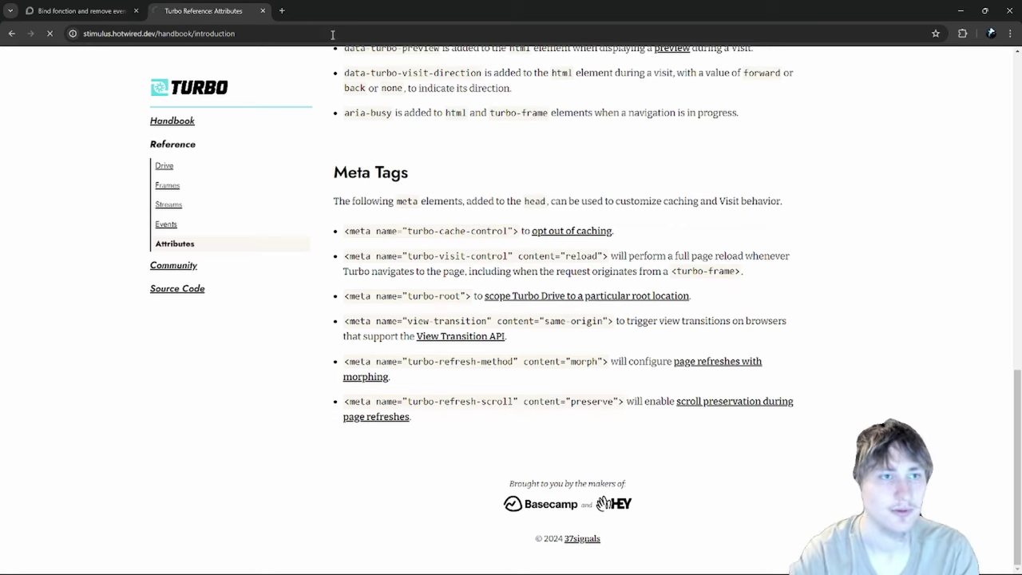
- Skim the Building Something Real, Designing For Resilience and Managing State chapters
click(209, 218)
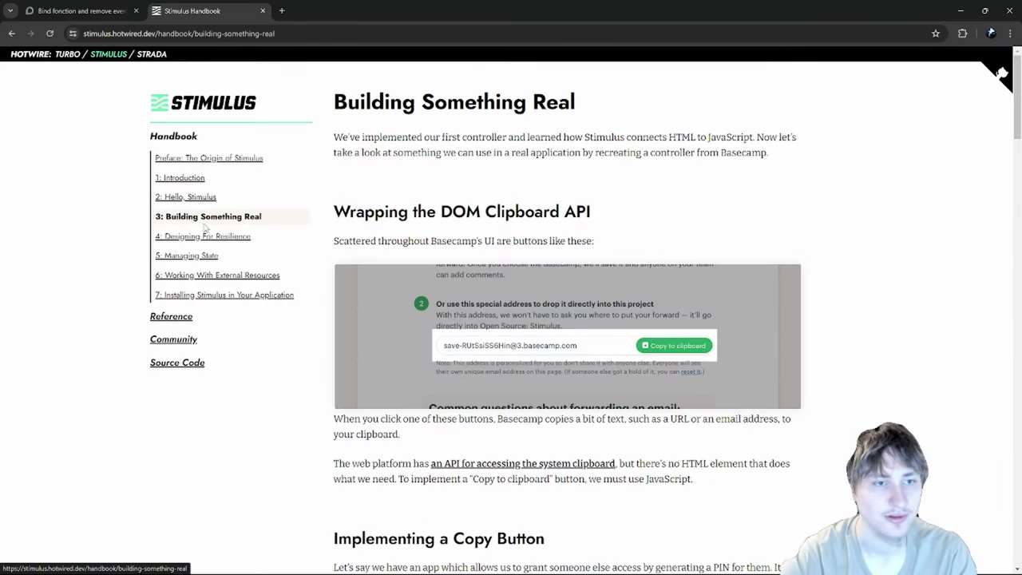
click(210, 237)
scroll(222, 237, down, 10)
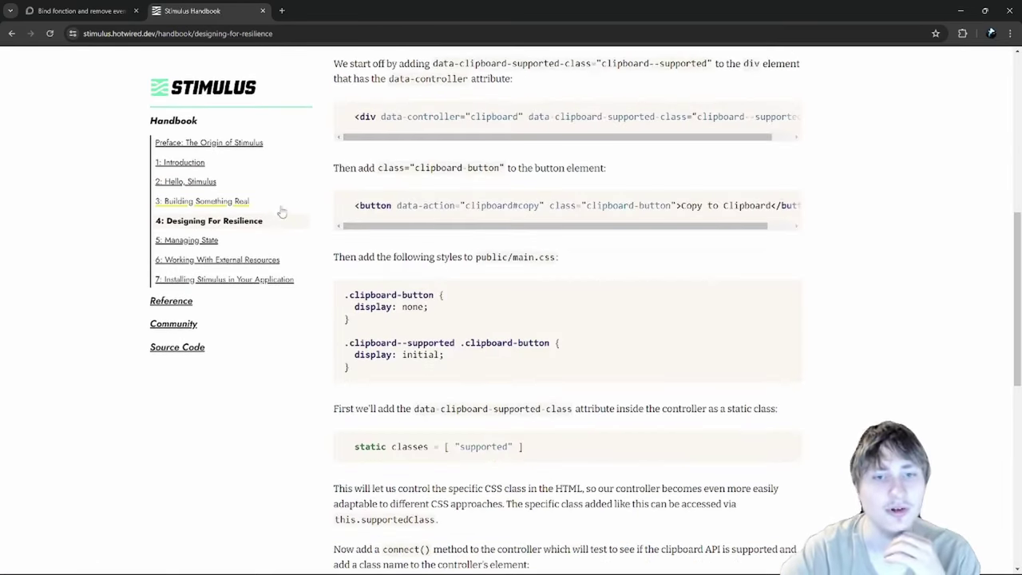
scroll(276, 210, down, 3)
click(206, 240)
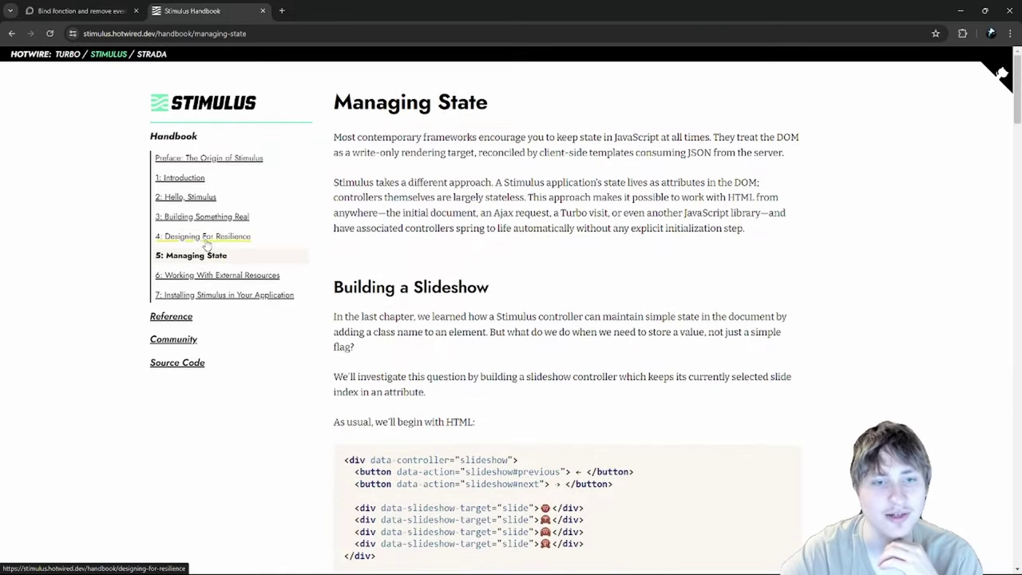
scroll(351, 228, down, 5)
scroll(350, 227, down, 3)
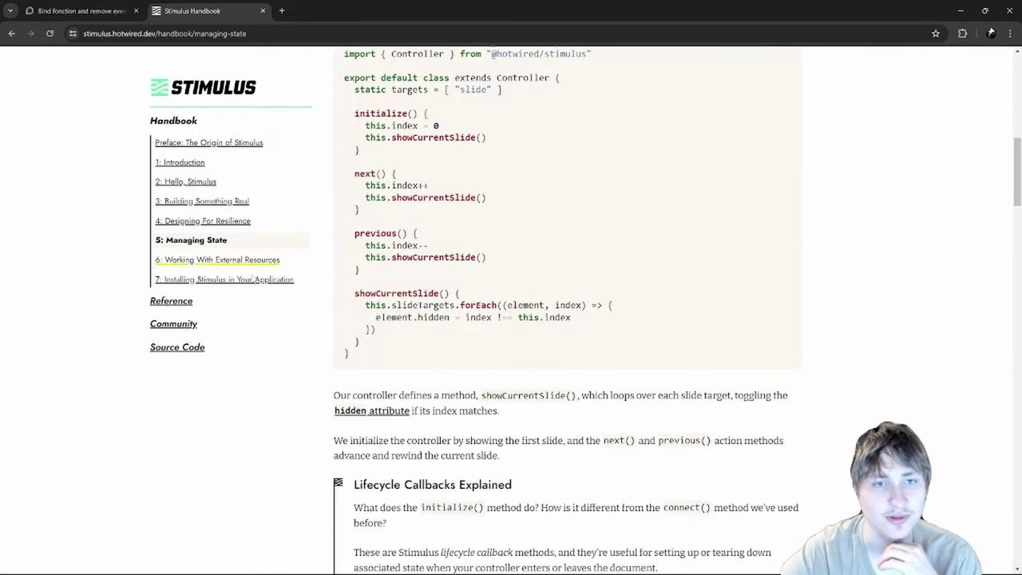
- Skim the Working With External Resources and Installing Stimulus chapters
click(216, 260)
scroll(439, 268, down, 4)
scroll(438, 256, down, 1)
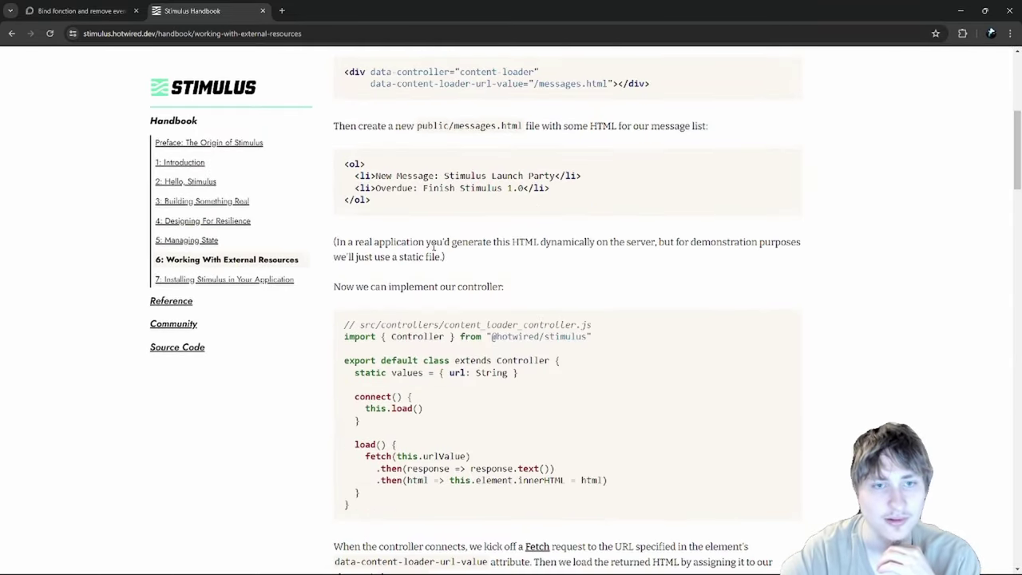
scroll(435, 273, up, 2)
drag(362, 284, 445, 297)
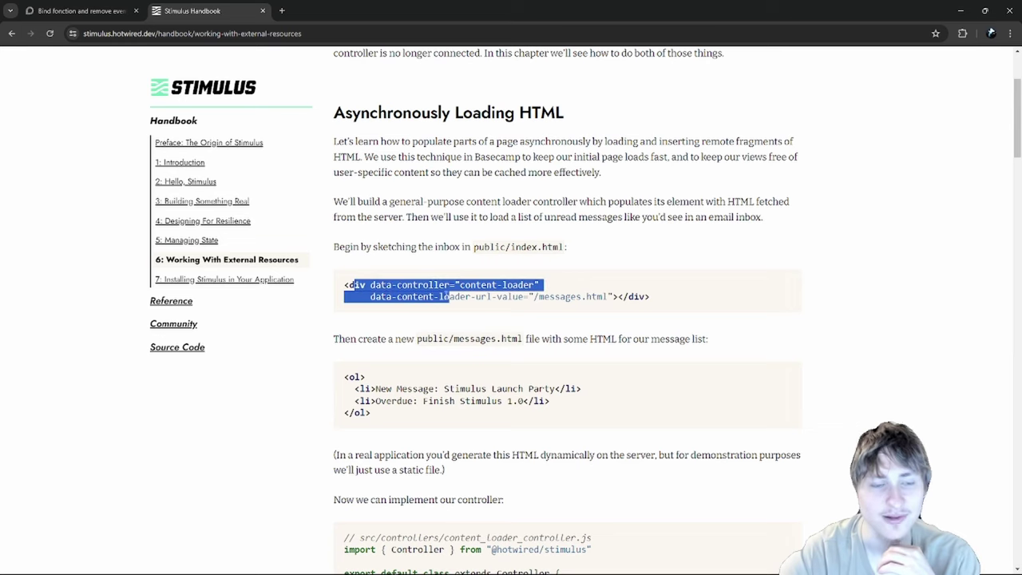
scroll(415, 239, down, 8)
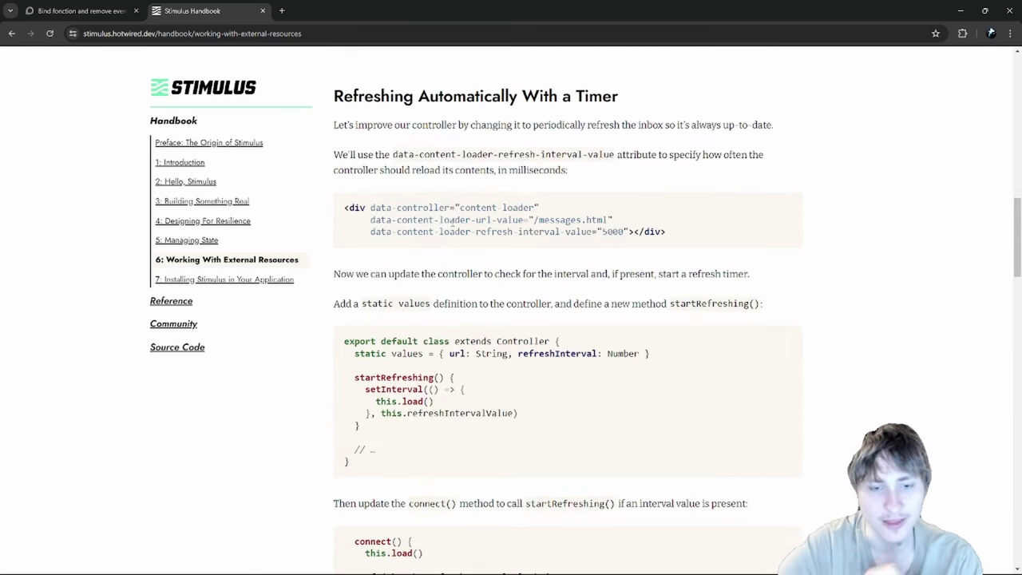
scroll(410, 266, down, 7)
scroll(378, 236, down, 3)
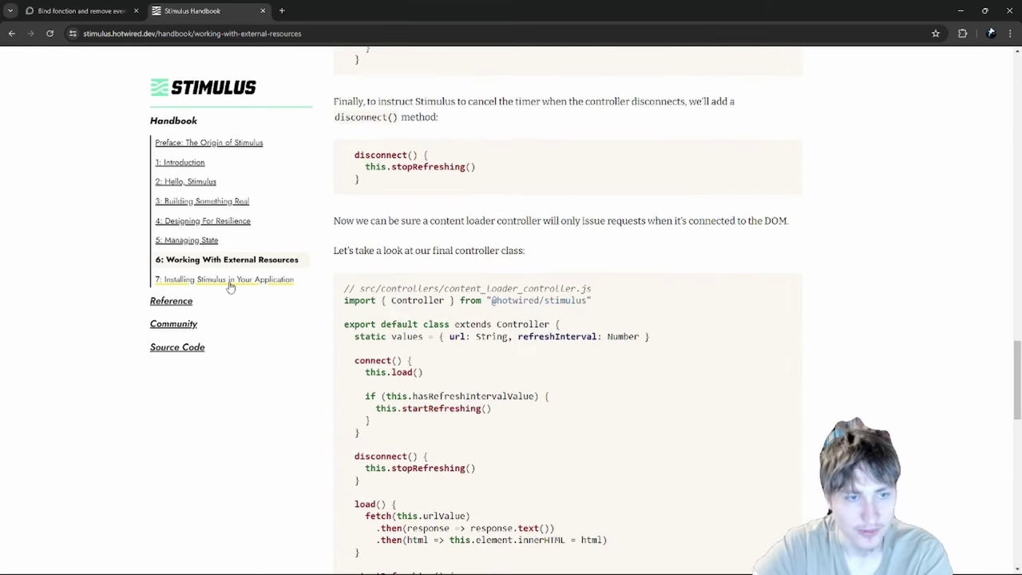
click(227, 279)
- Open the Actions reference page and copy its URL
click(174, 326)
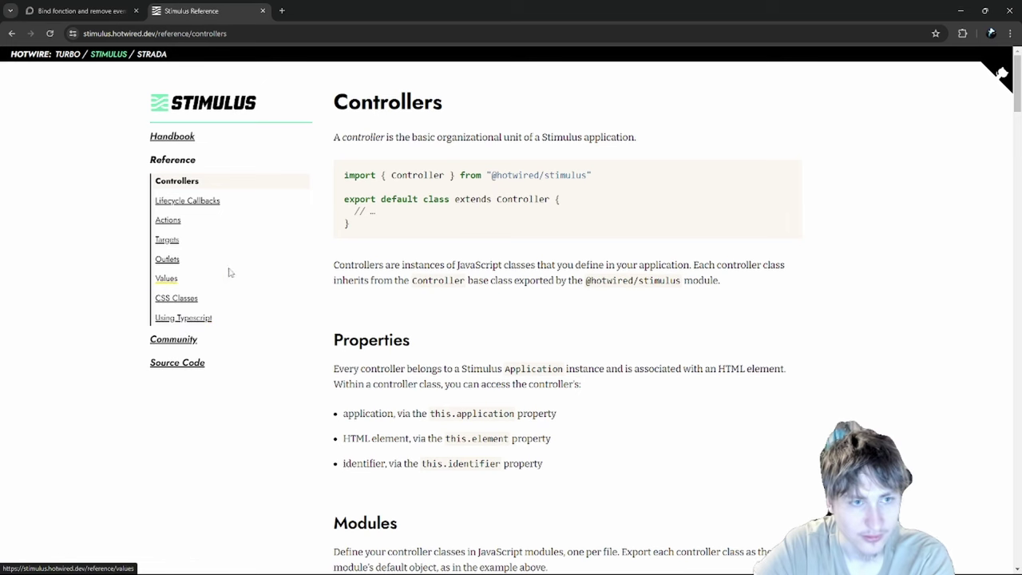
click(188, 221)
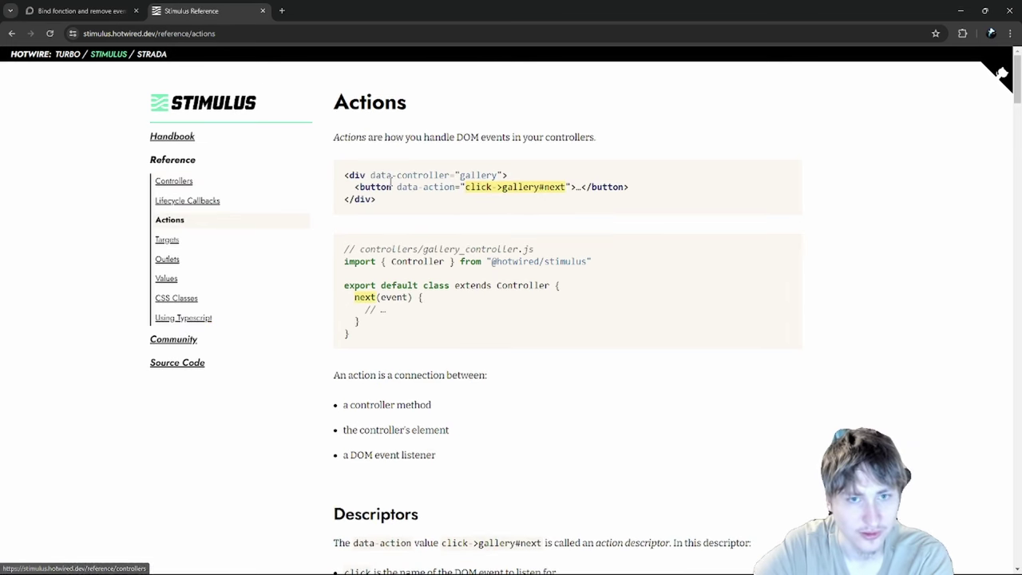
click(173, 32)
key(ctrl+c)
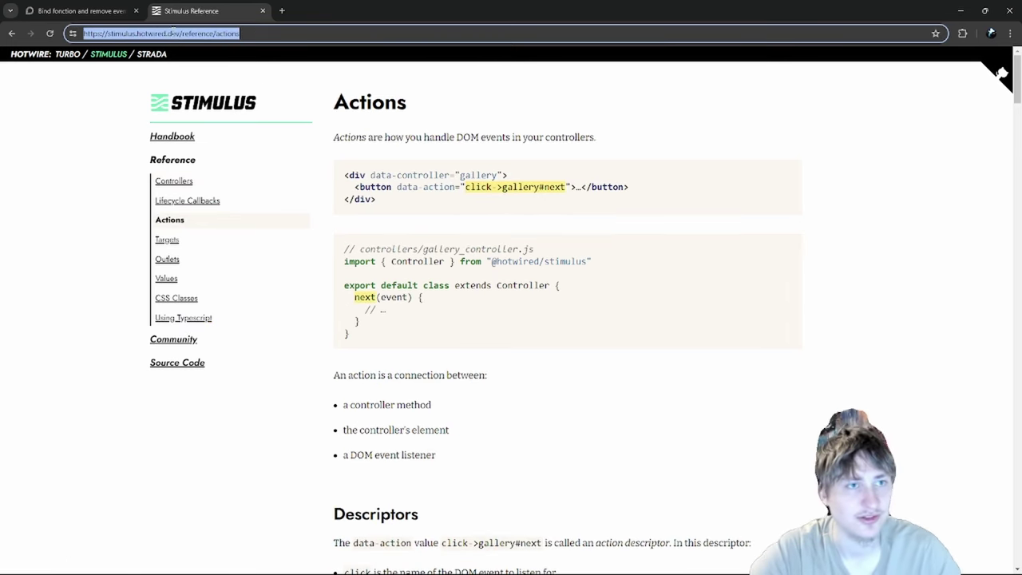
click(112, 10)
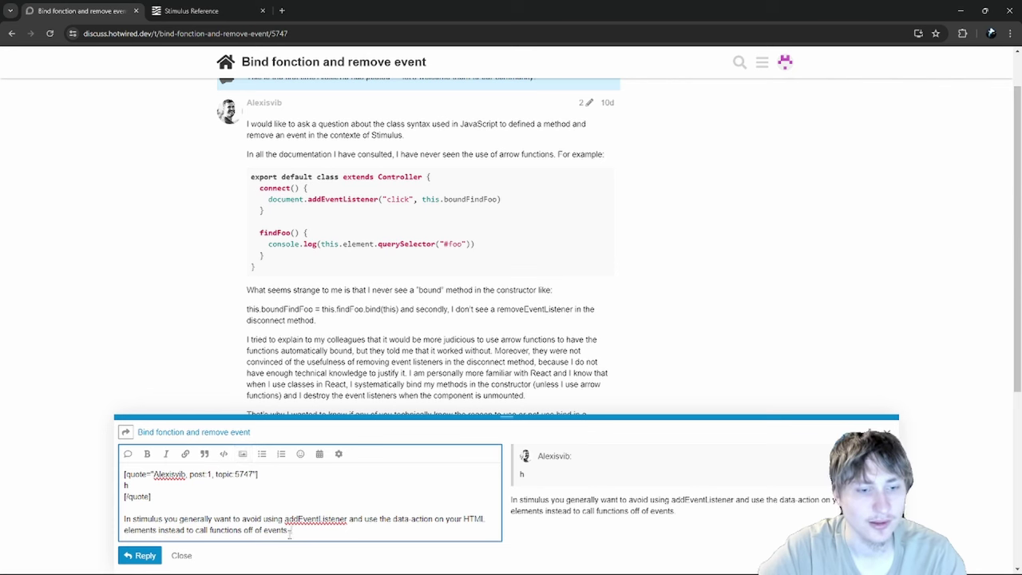
text(heck )
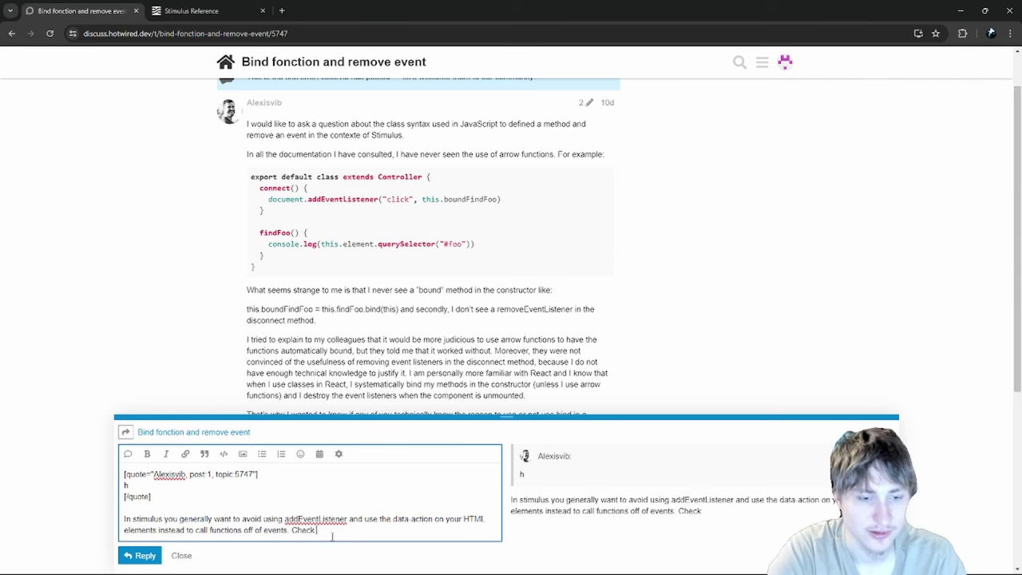
text(out the docs here)
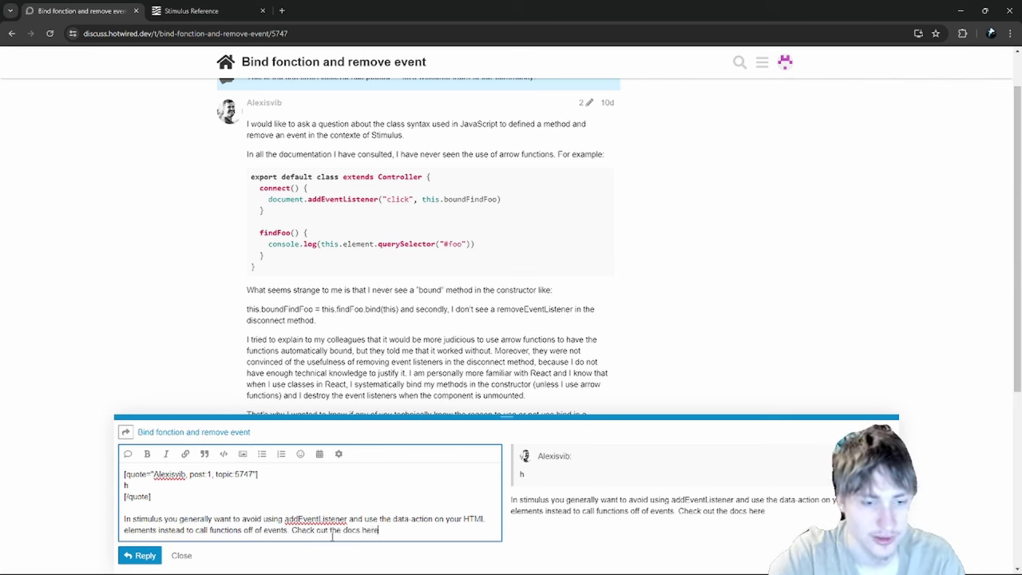
drag(377, 529, 292, 530)
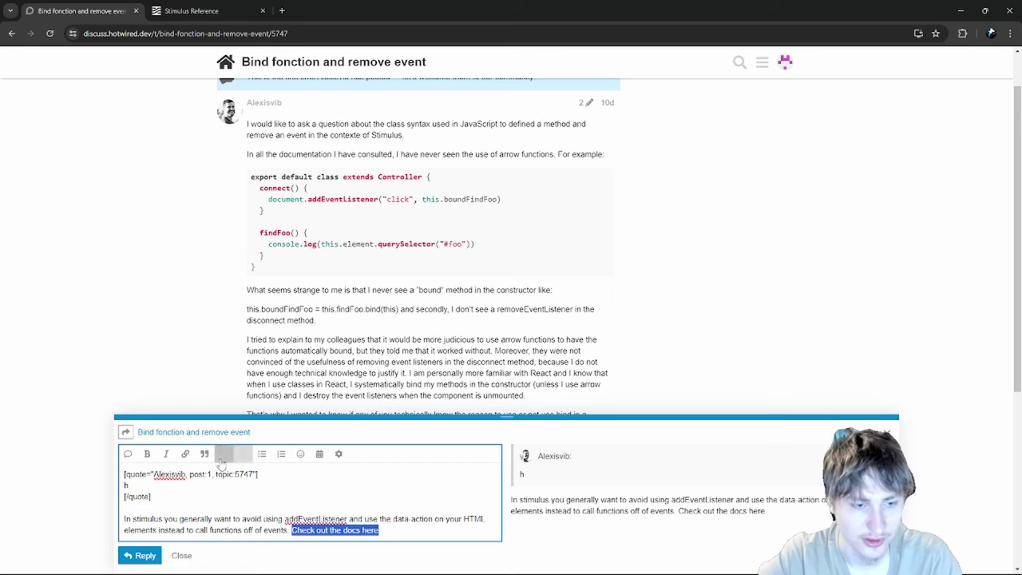
click(185, 454)
key(ctrl+v)
click(367, 356)
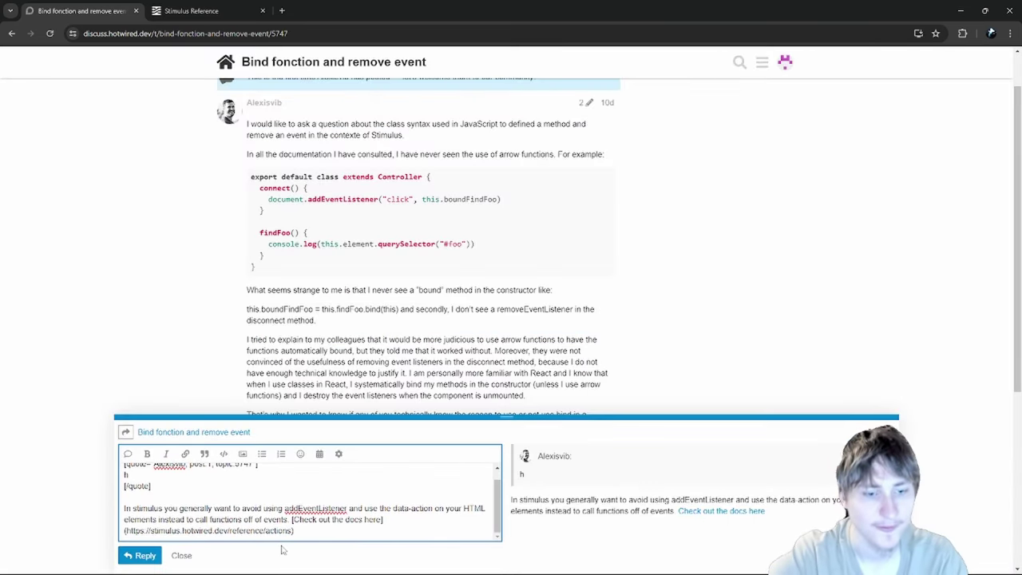
key(Return)
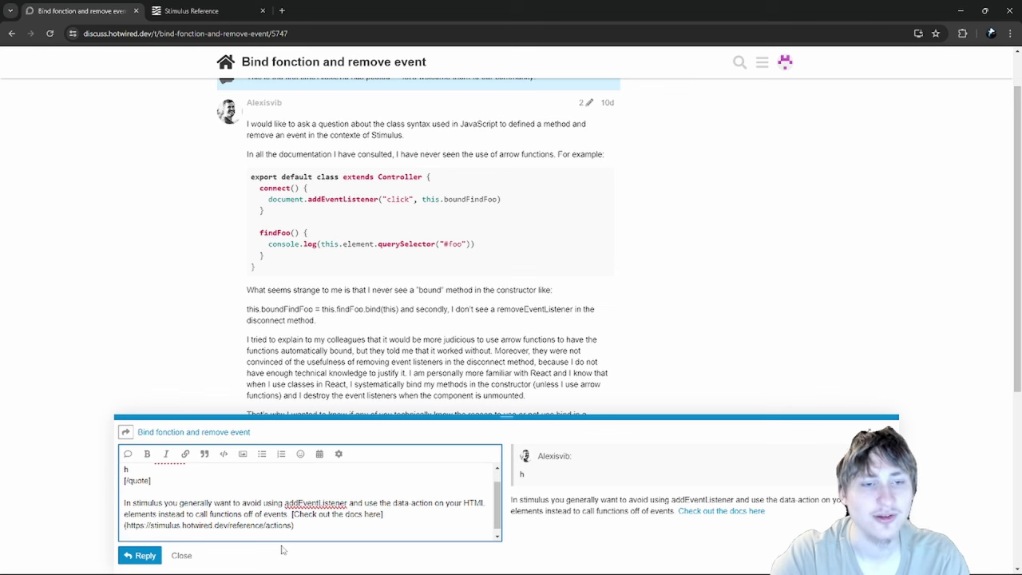
- Continue the reply with 'About your question for bind I have used this before...'
text(About you)
text(r que)
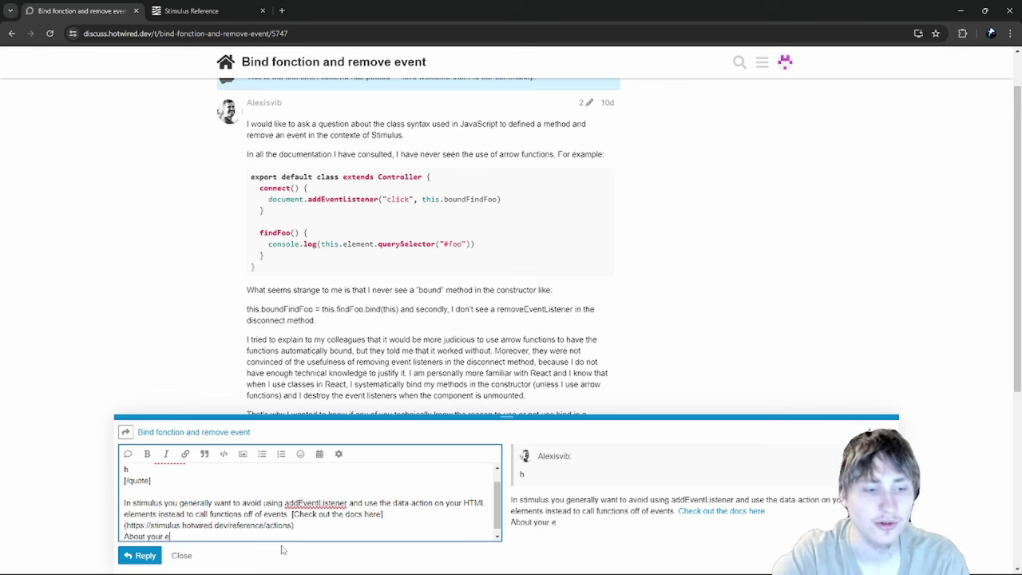
key(BackSpace)
text(question for bind)
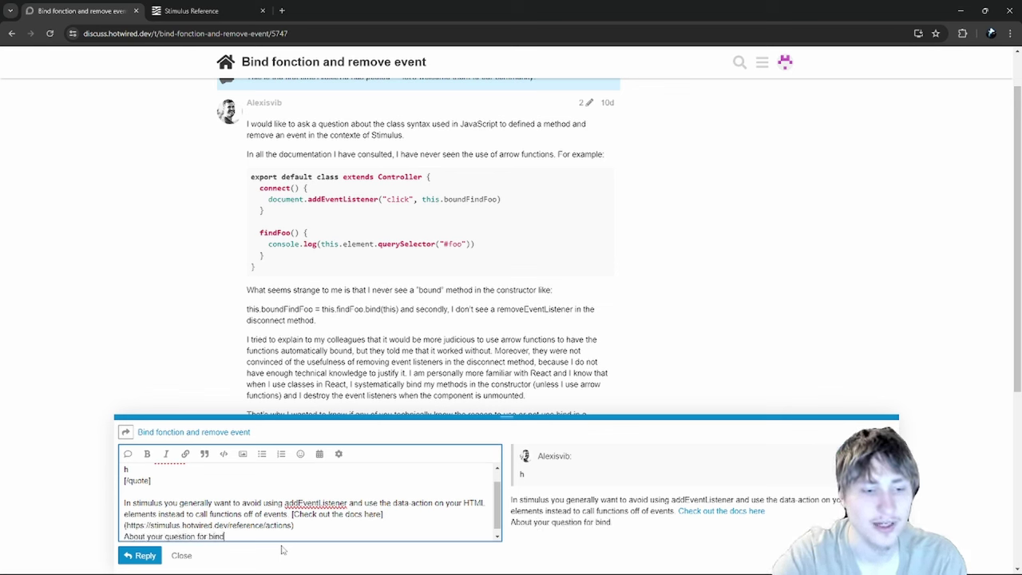
text( I have use)
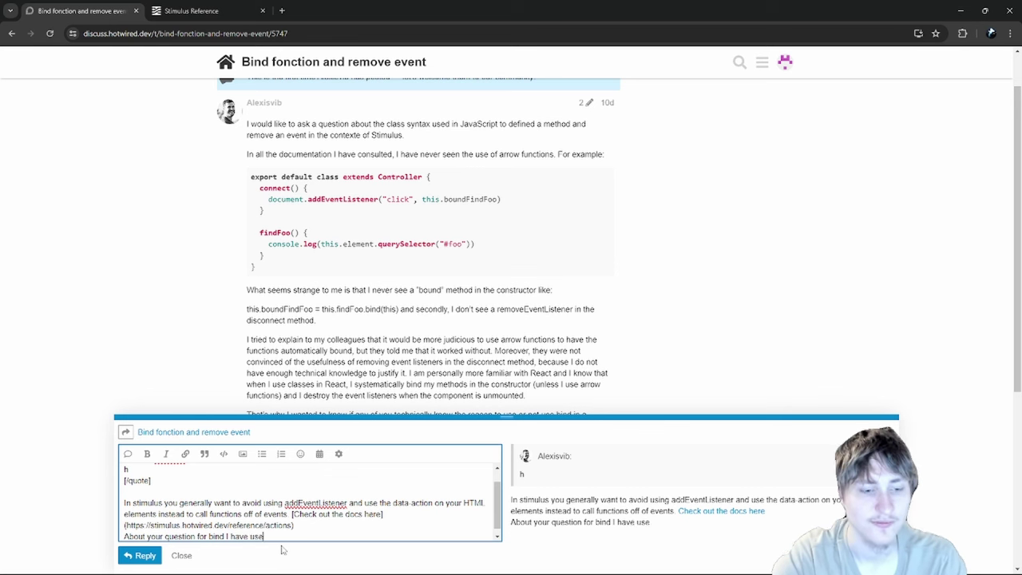
text(d this before and)
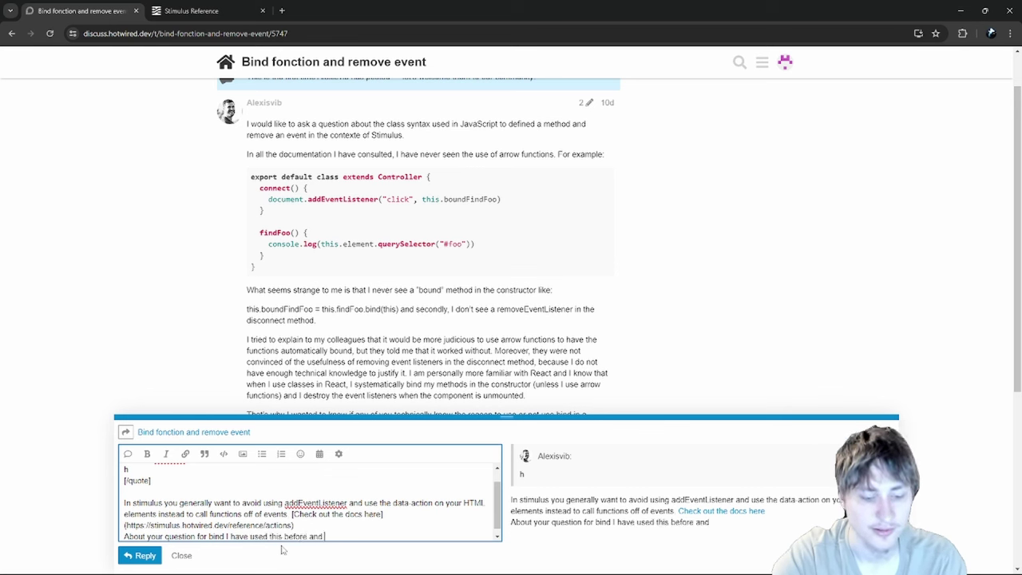
text( particulary)
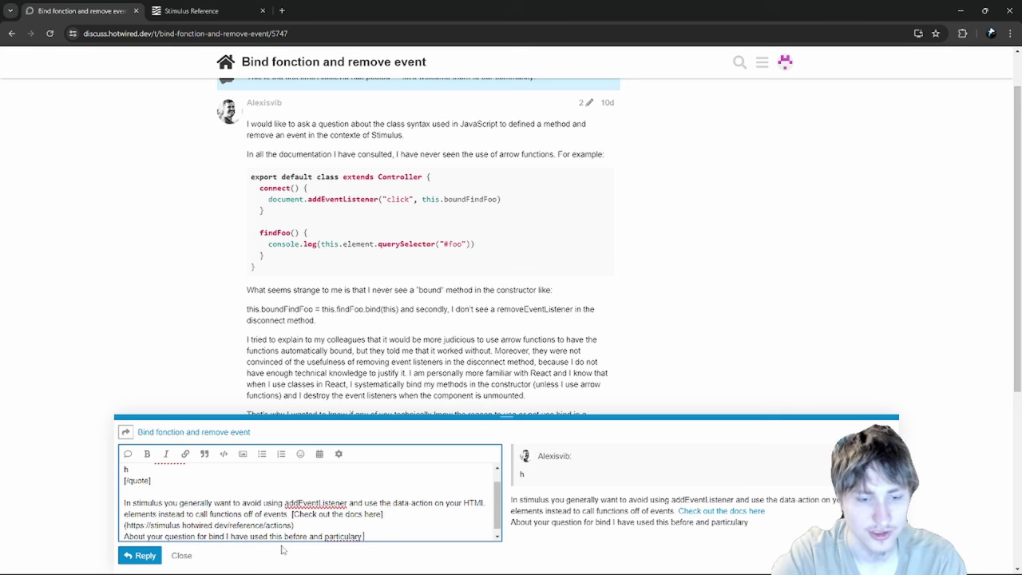
text( when I want to)
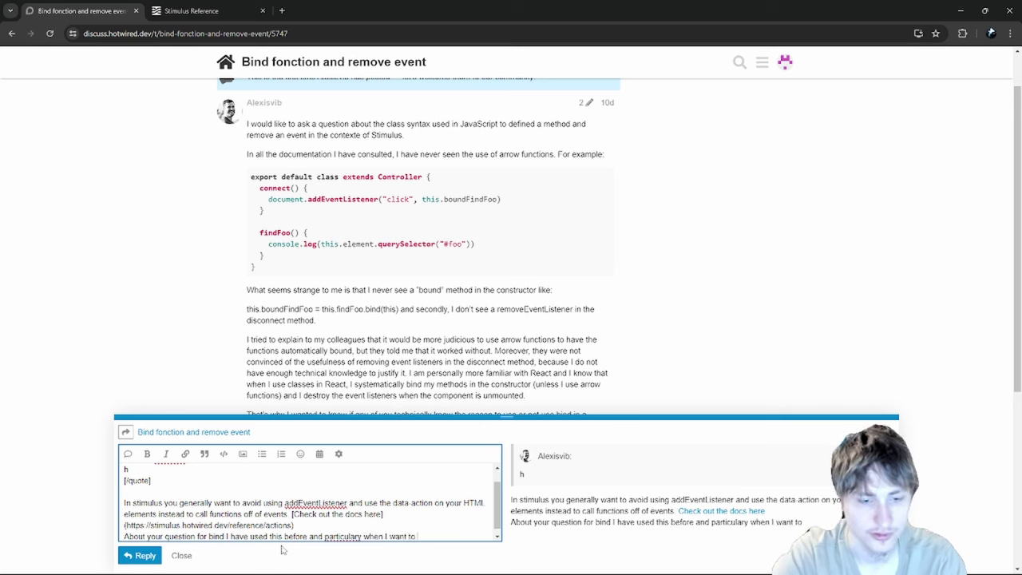
right_click(351, 537)
key(Escape)
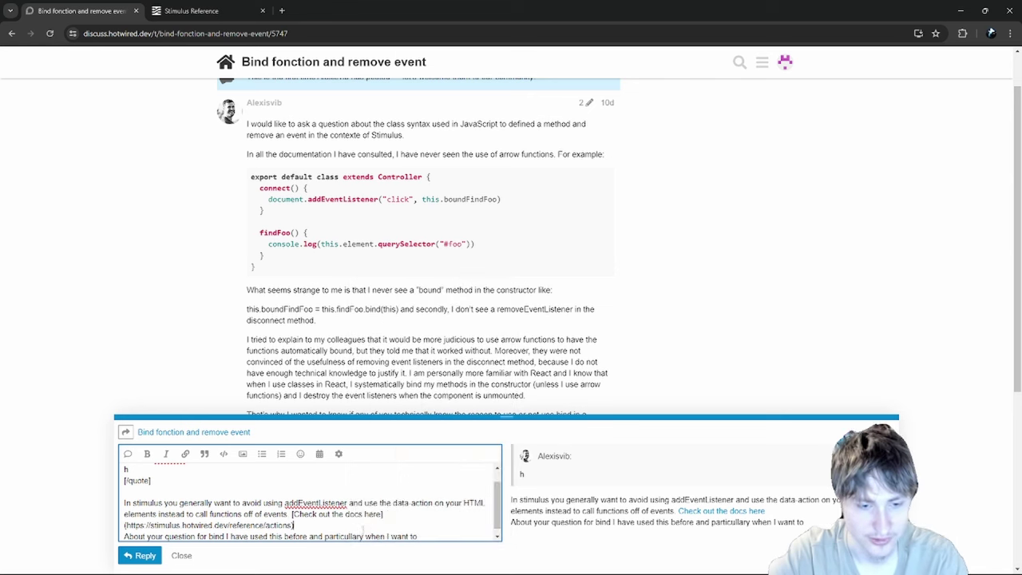
drag(365, 534, 372, 534)
click(432, 538)
- Explain passing callbacks while keeping controller context for this.element, correcting 'particularly'
text(pas)
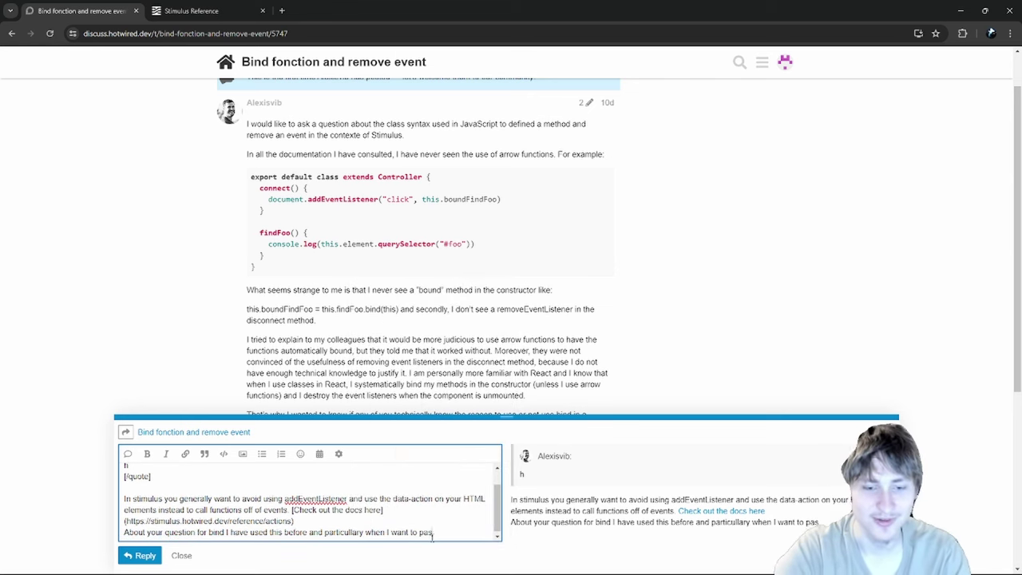
text(s a function to)
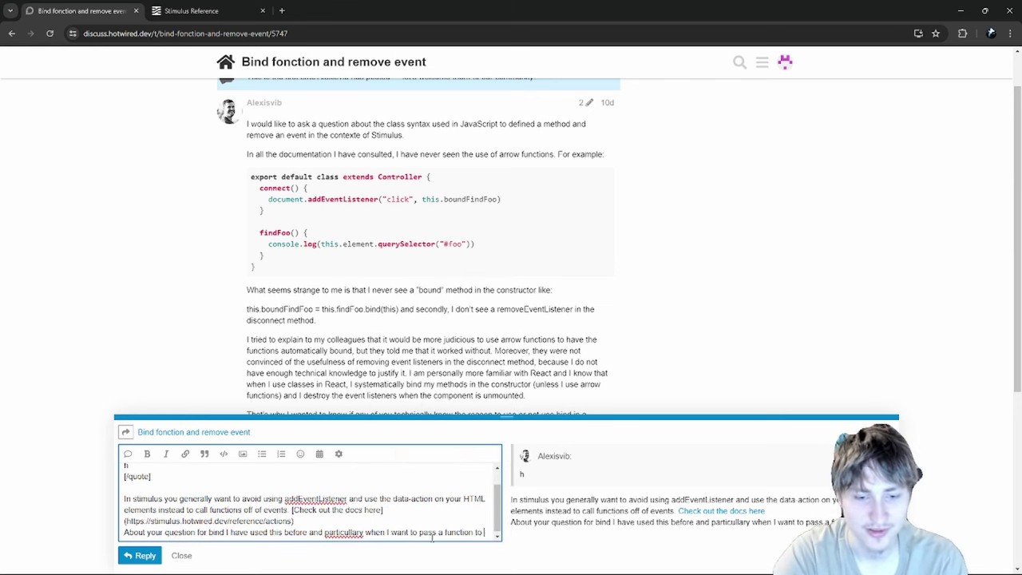
text( a fr)
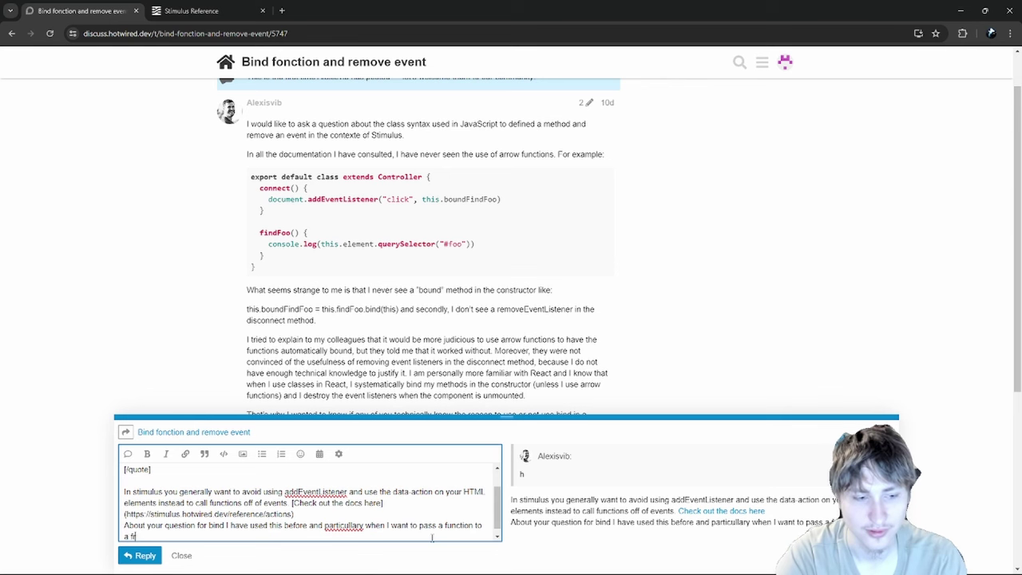
text(amework)
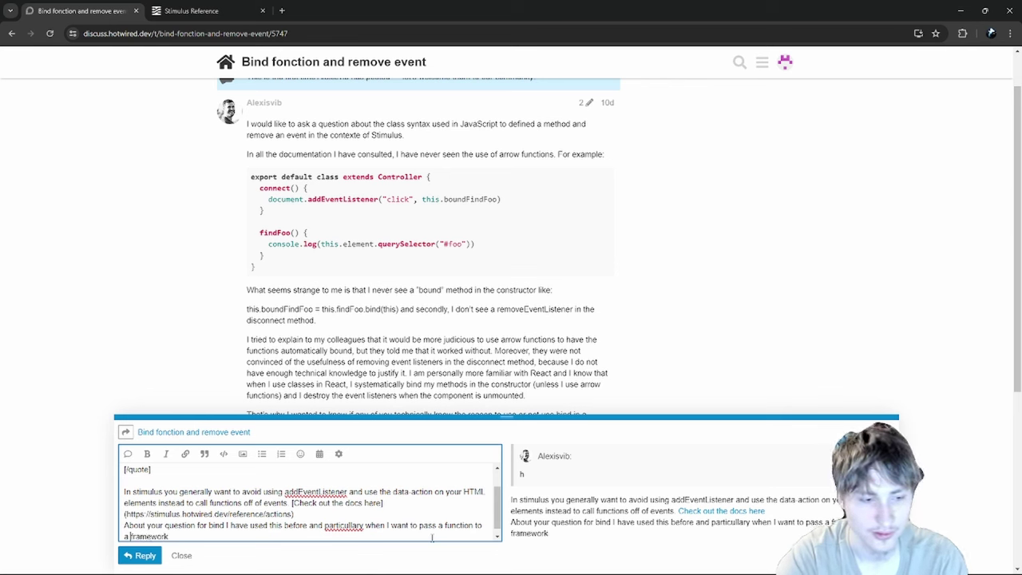
text(sJS )
text( maybe as a callabck)
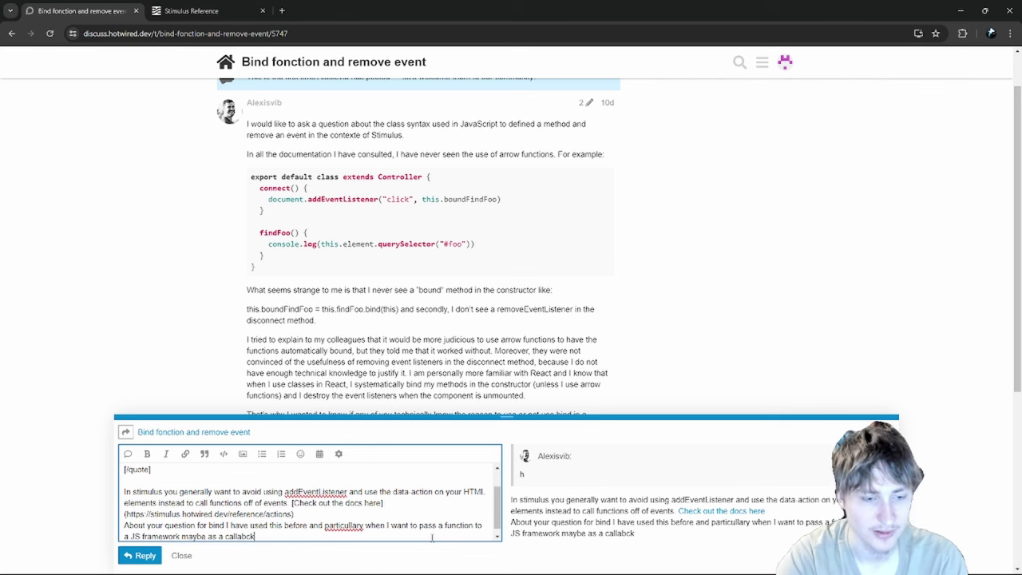
key(BackSpace)
text(back and )
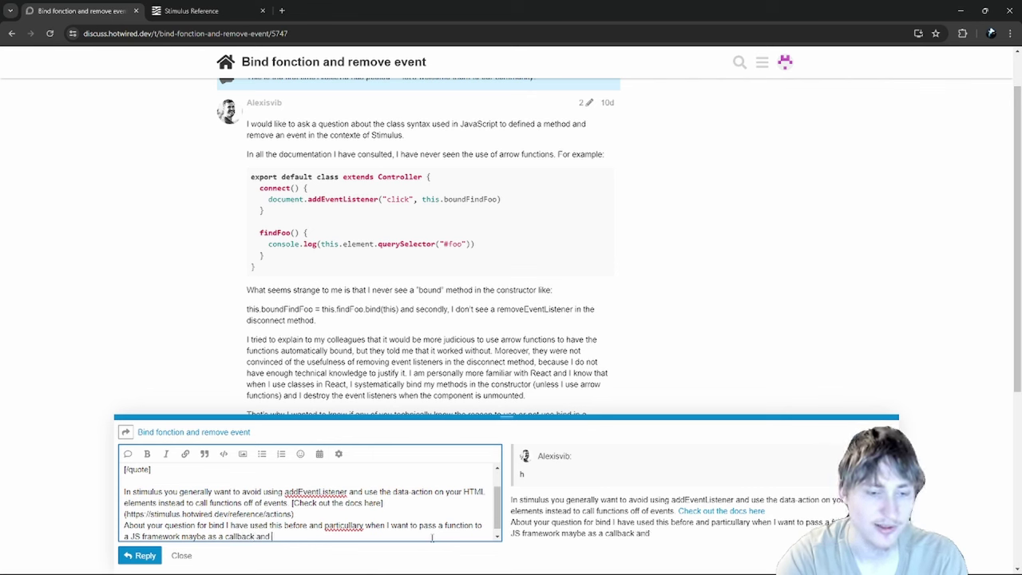
text(keep the context of)
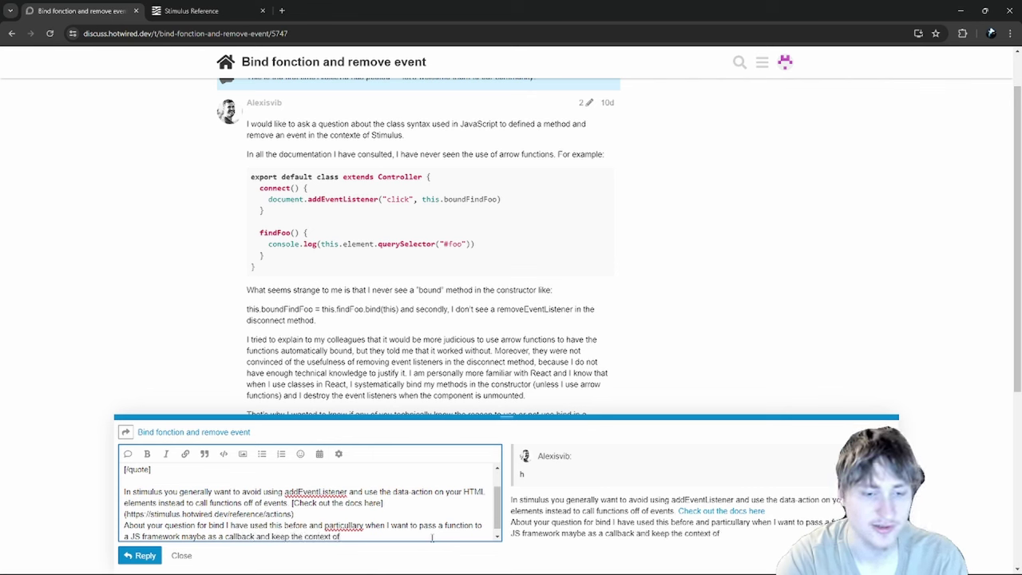
text( the controller so y)
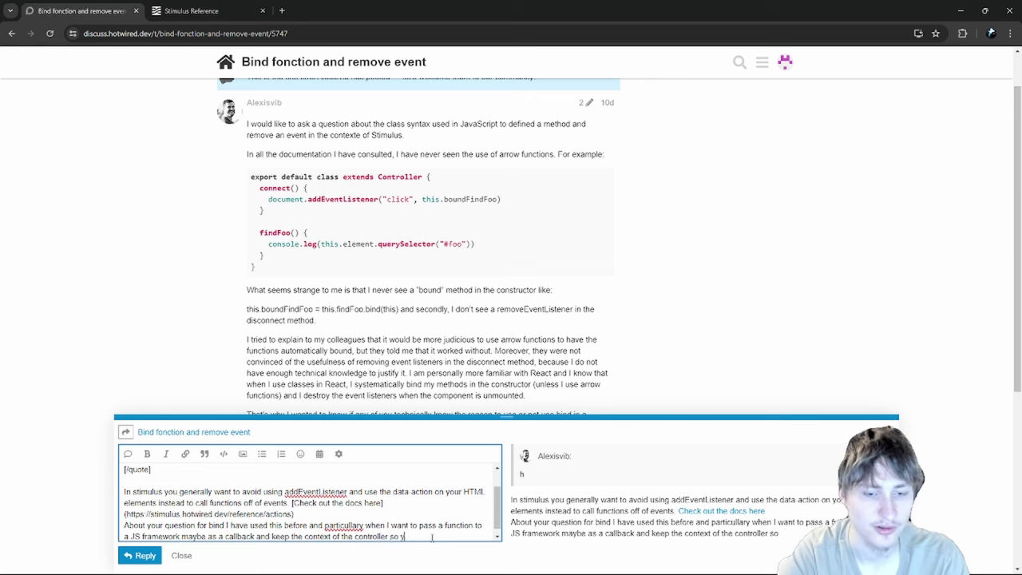
key(BackSpace)
text(that I can acc)
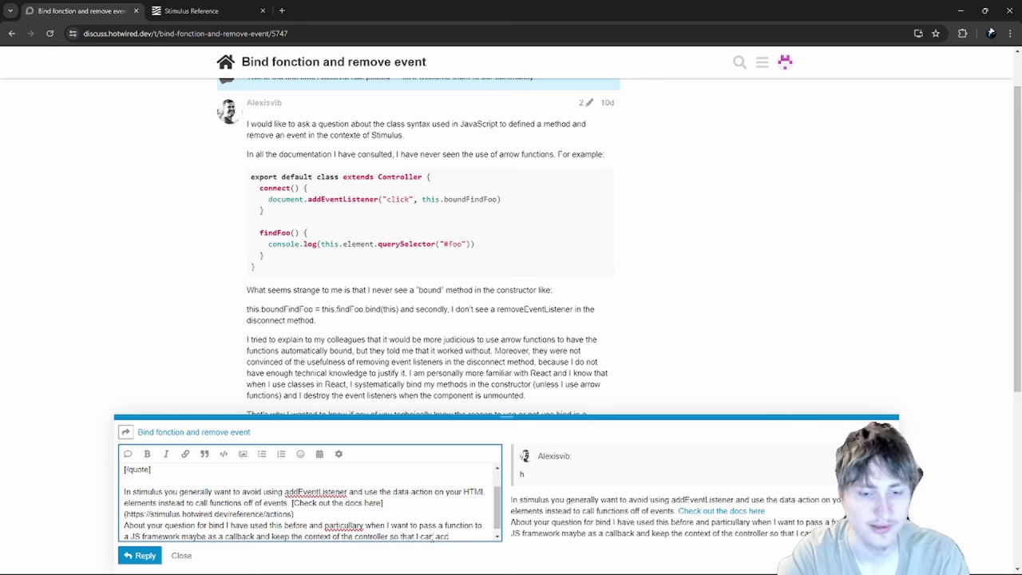
text(ess things like)
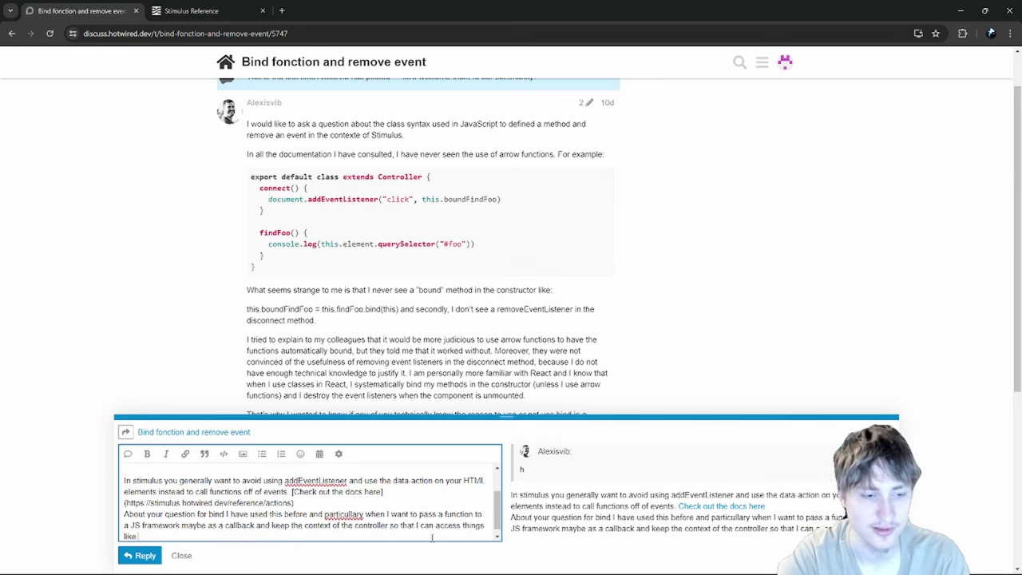
text( this element)
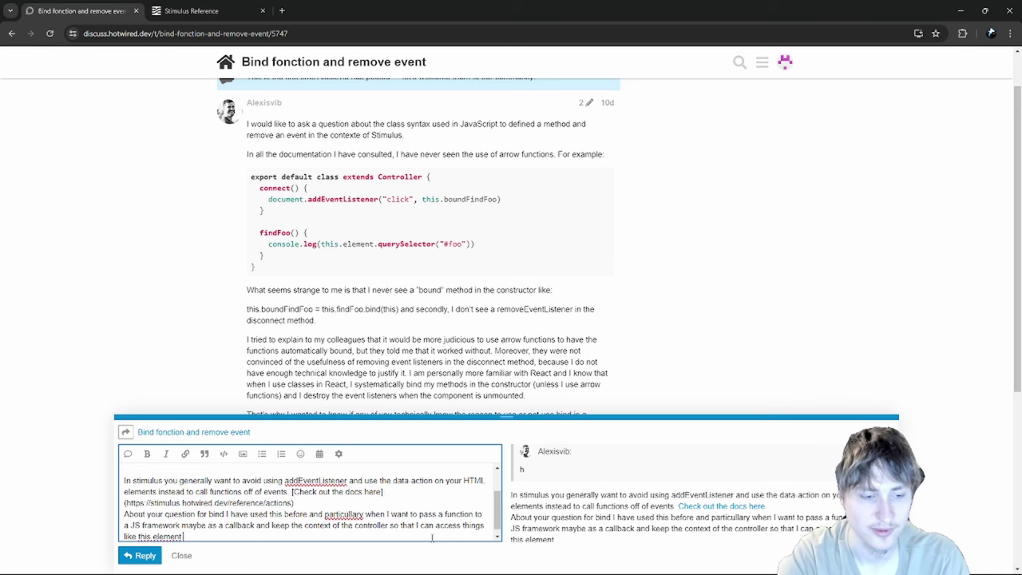
text( and t)
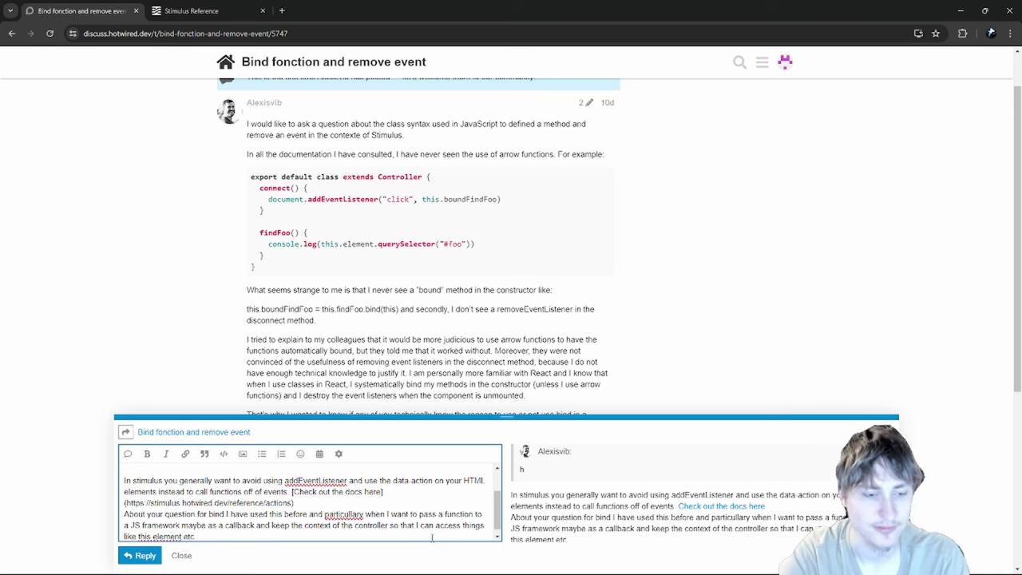
right_click(345, 513)
click(395, 288)
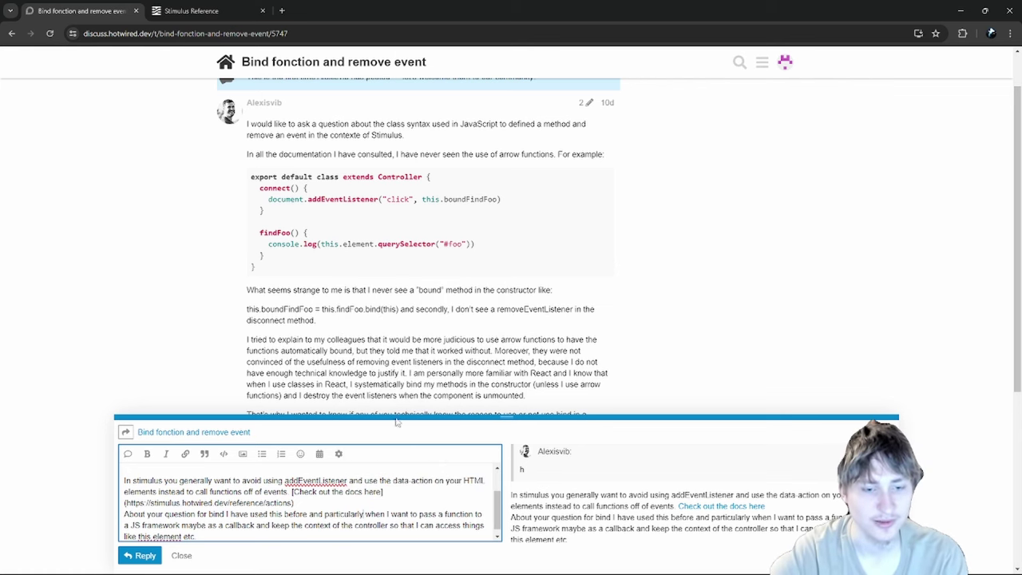
scroll(360, 523, down, 1)
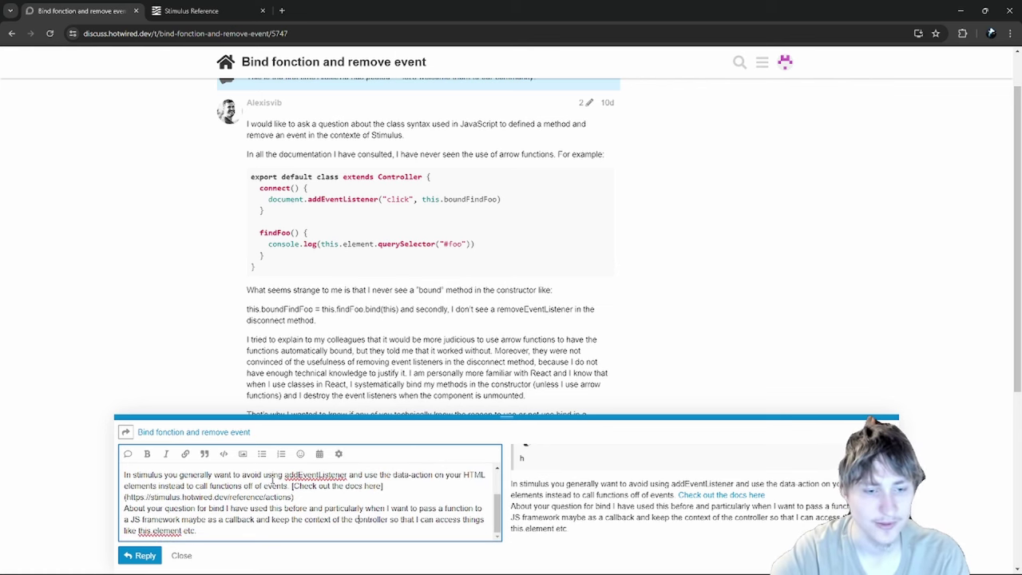
- Post the reply and like the original question post
click(140, 555)
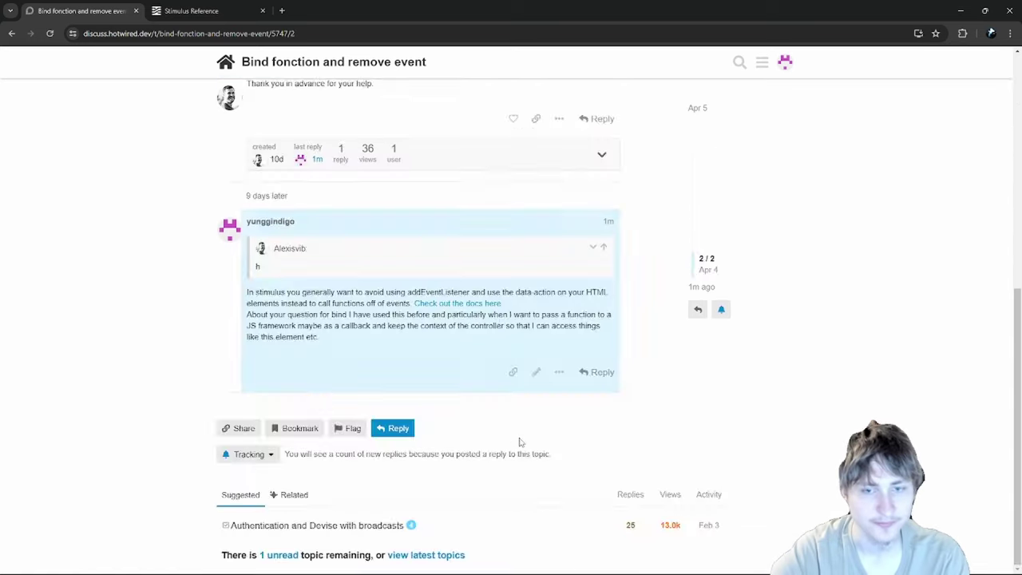
click(514, 332)
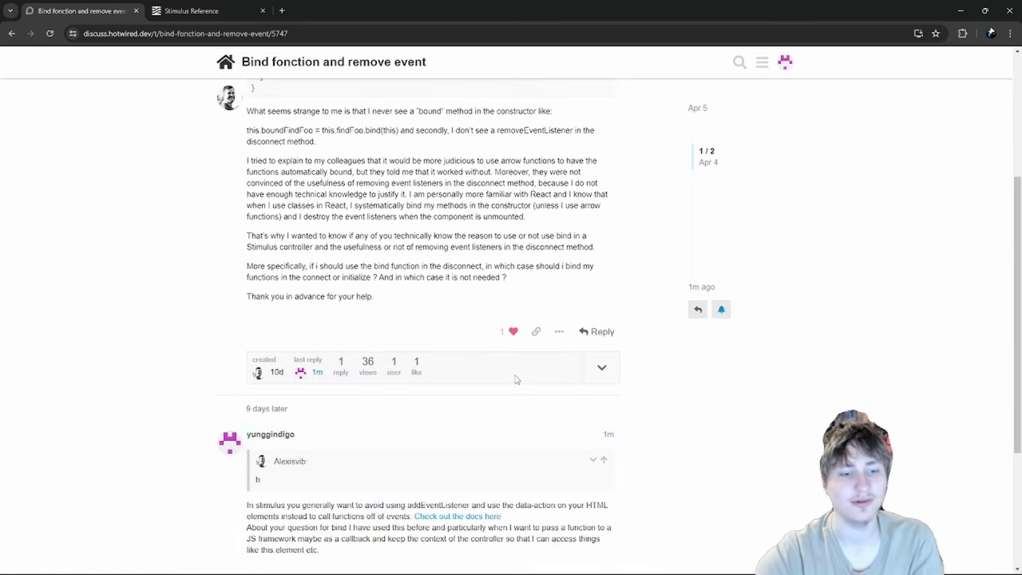
scroll(516, 374, down, 1)
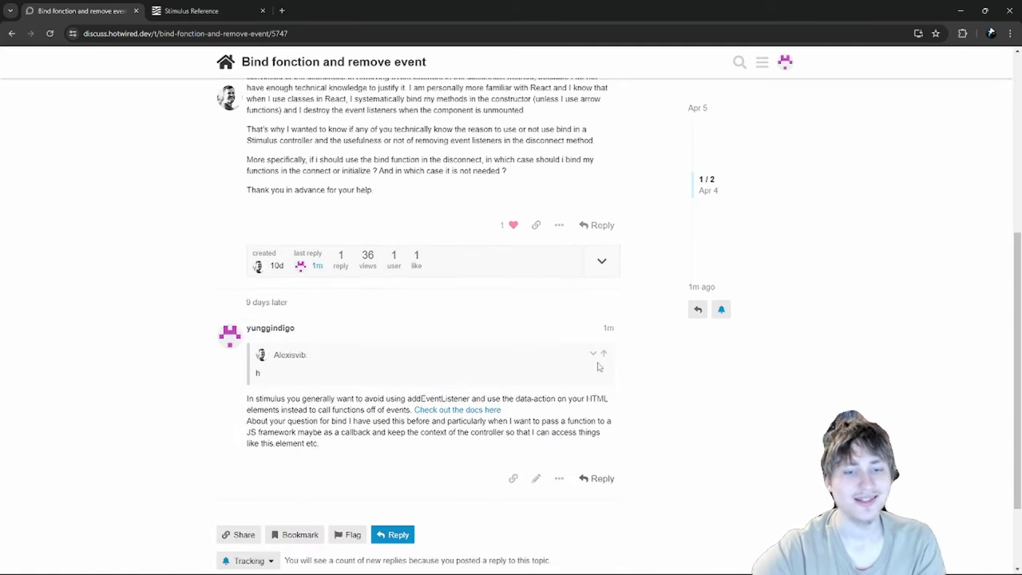
scroll(220, 112, up, 3)
scroll(220, 112, up, 2)
- Read the unread 'Authentication and Devise with broadcasts' topic, then open notifications
click(240, 61)
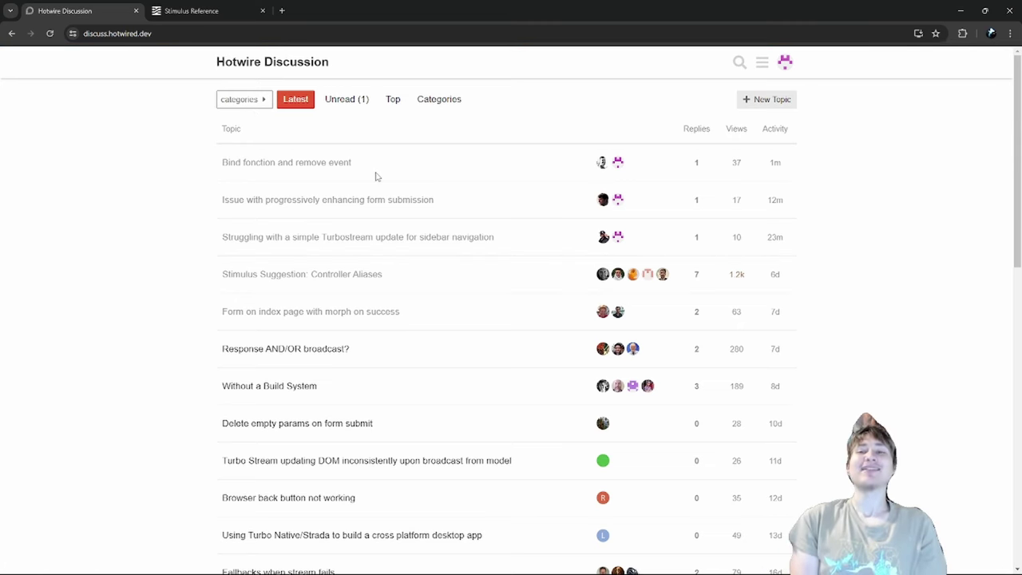
click(359, 99)
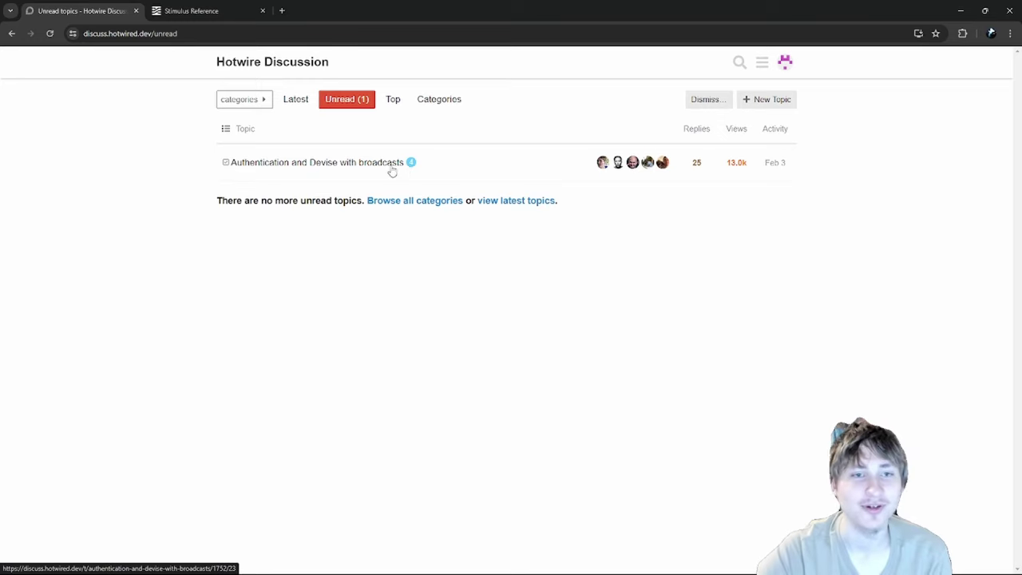
click(343, 164)
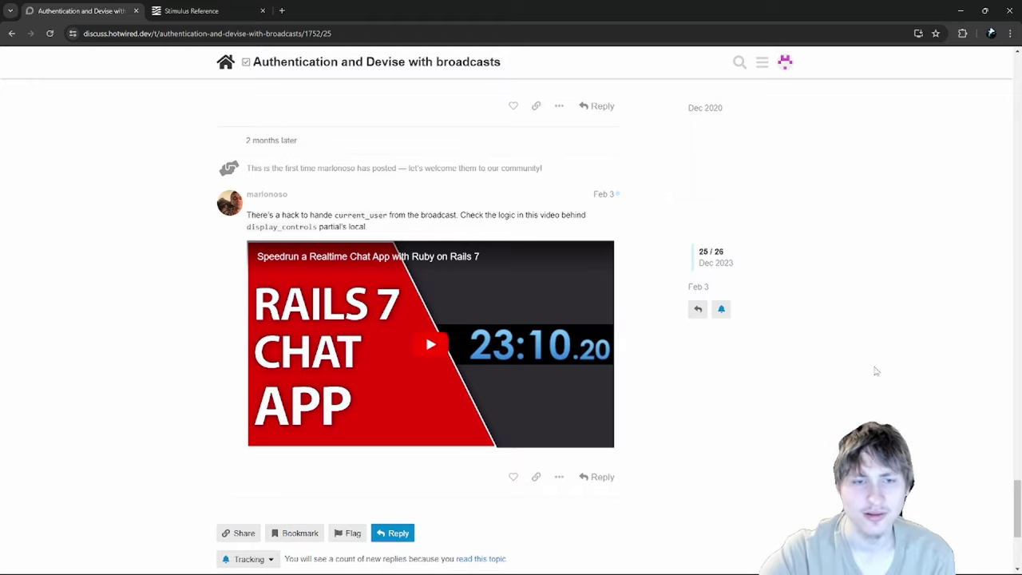
drag(1017, 489, 1016, 552)
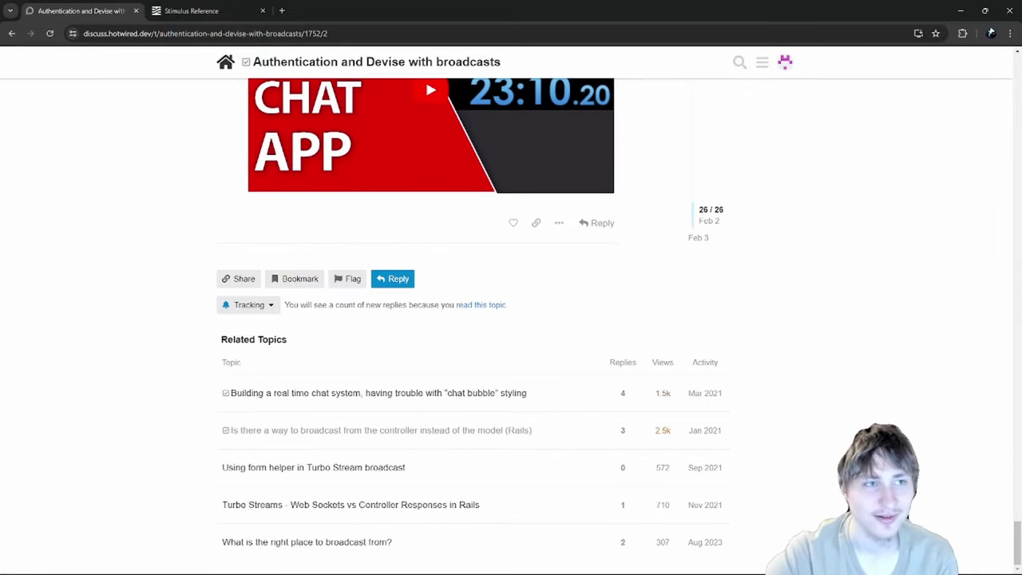
click(9, 35)
click(785, 62)
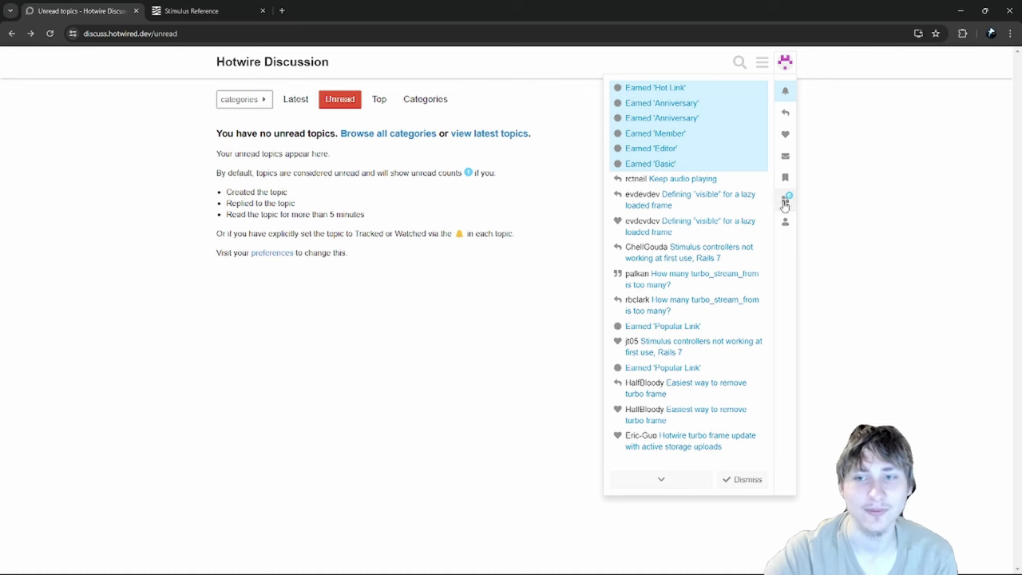
- From the badge notifications, open the Hot Link badge details page
click(785, 203)
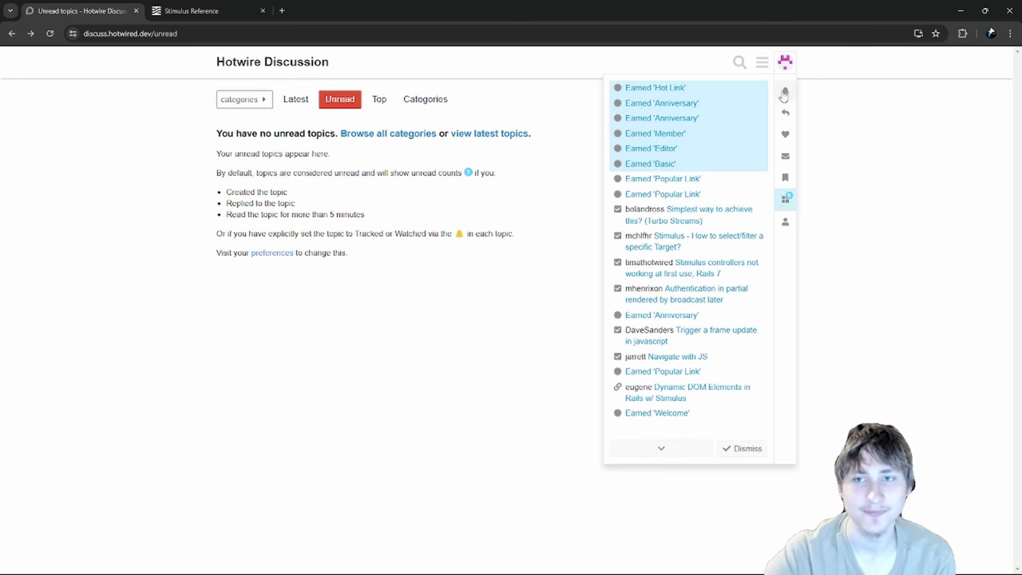
click(662, 89)
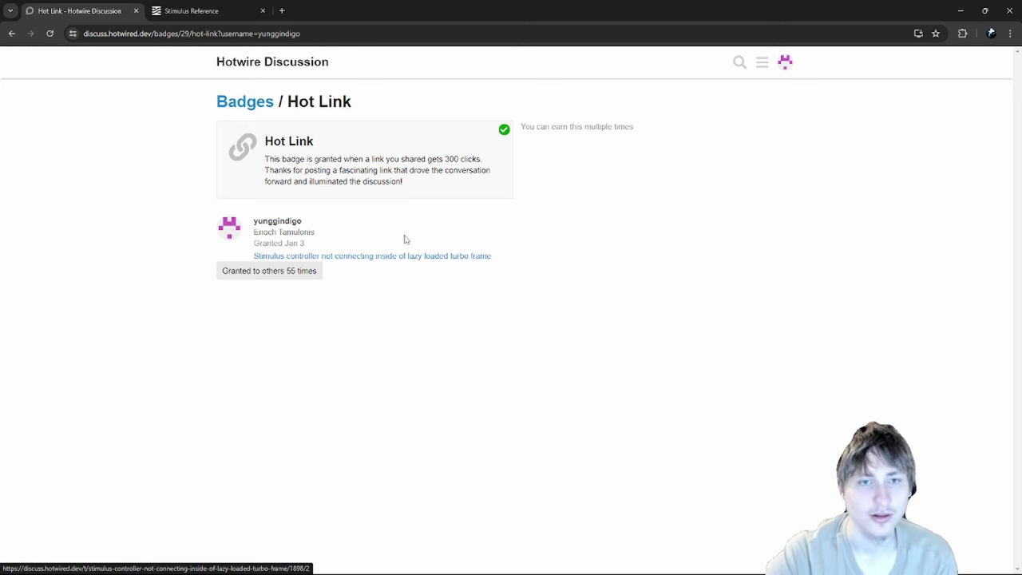
- Open the lazy-loaded turbo frame topic that earned Hot Link and review the question
click(346, 257)
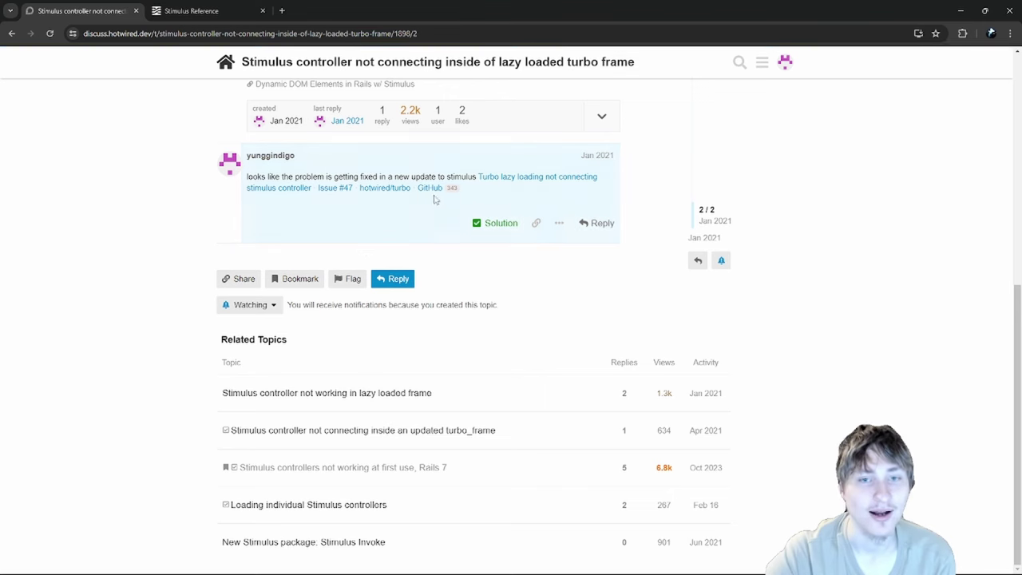
scroll(631, 389, up, 3)
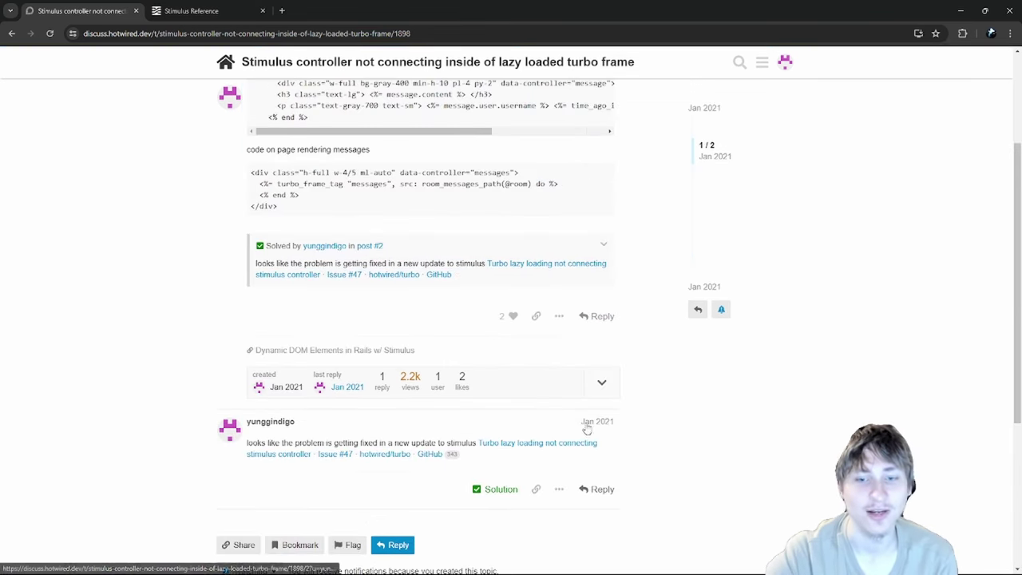
drag(576, 427, 626, 424)
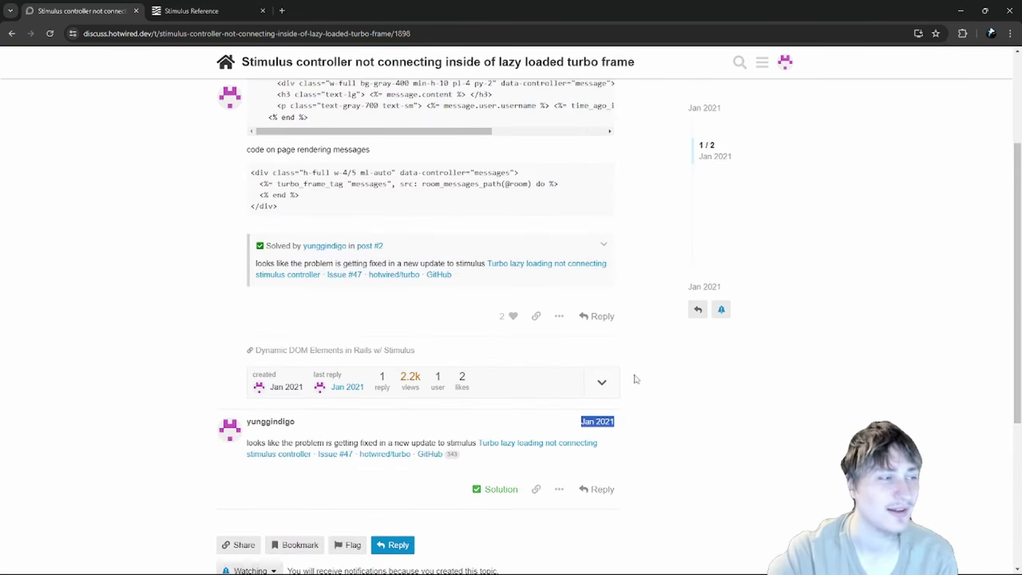
scroll(631, 231, up, 2)
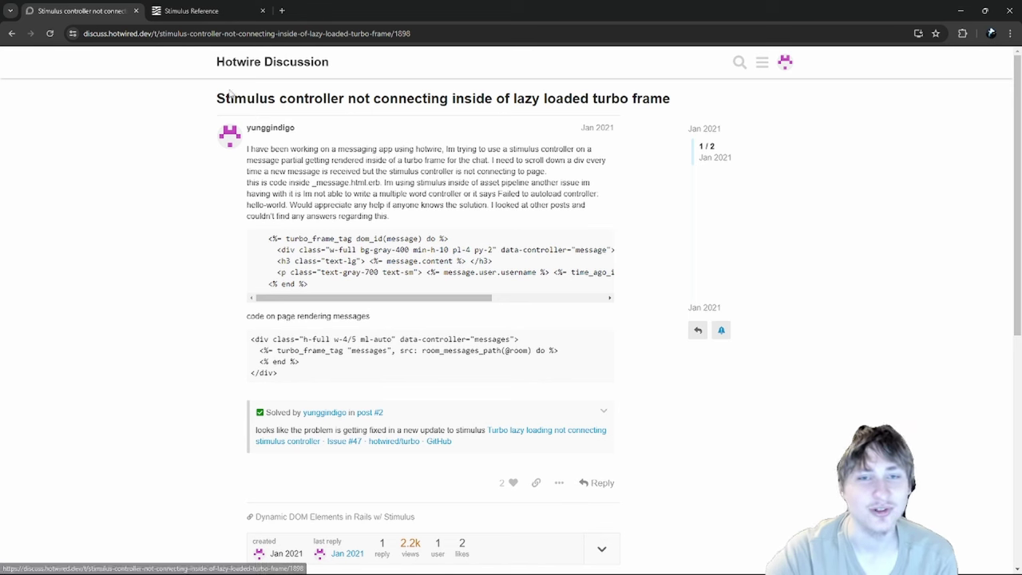
drag(217, 97, 677, 98)
click(678, 97)
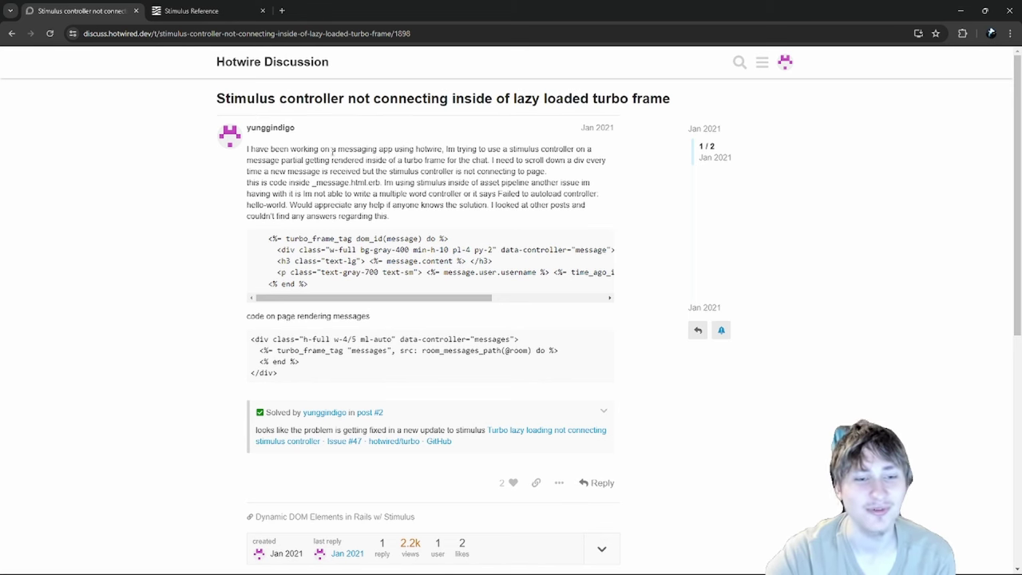
drag(240, 180, 284, 419)
- Check the 2.2k views, likes and solution reply, then open your recent notifications
scroll(408, 430, down, 2)
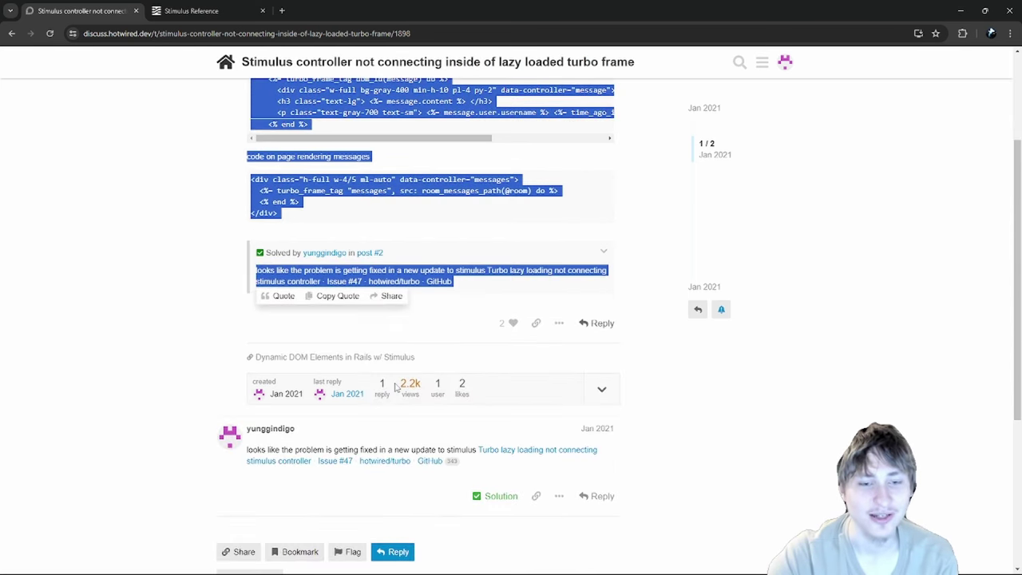
drag(397, 384, 416, 385)
drag(482, 411, 481, 395)
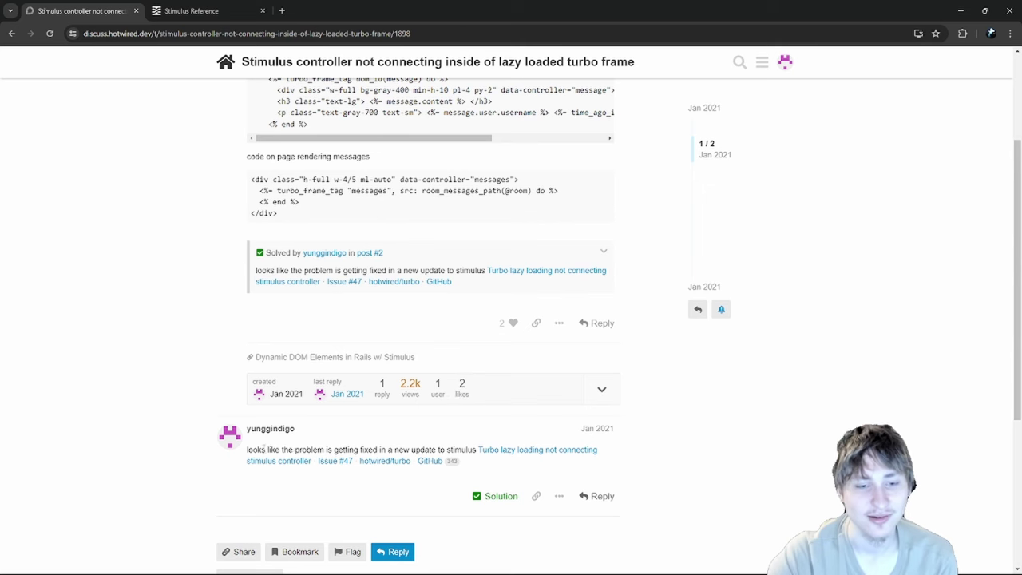
drag(262, 449, 485, 451)
scroll(655, 68, up, 2)
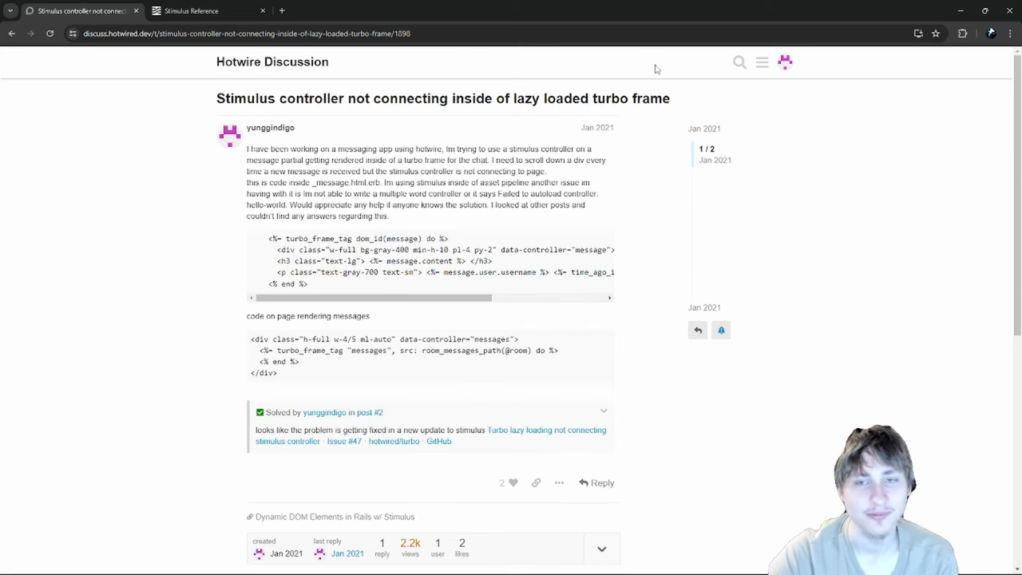
click(783, 65)
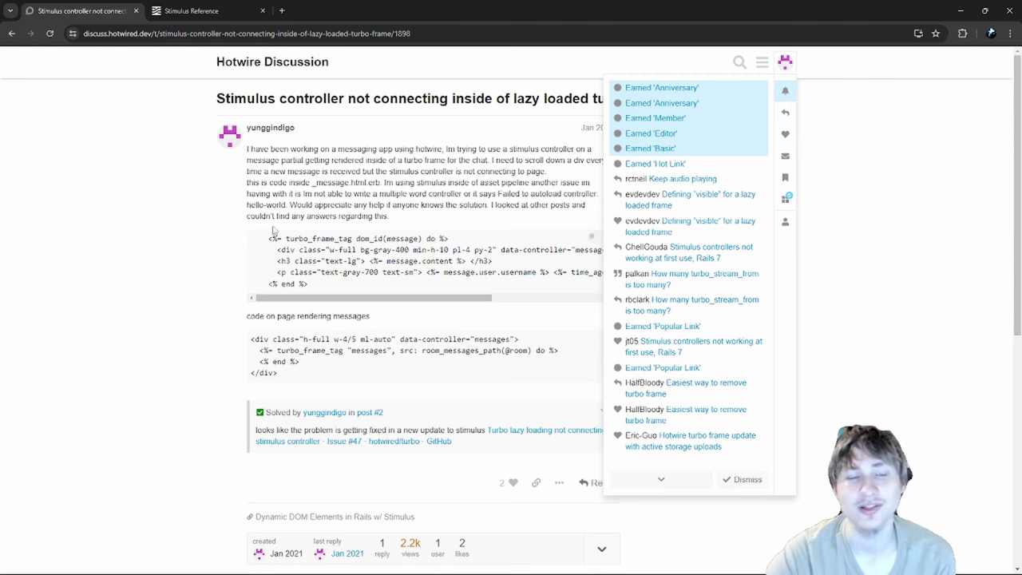
- View the Anniversary badge and all notifications, then your profile summary's top Rails 7 Stimulus reply
click(669, 105)
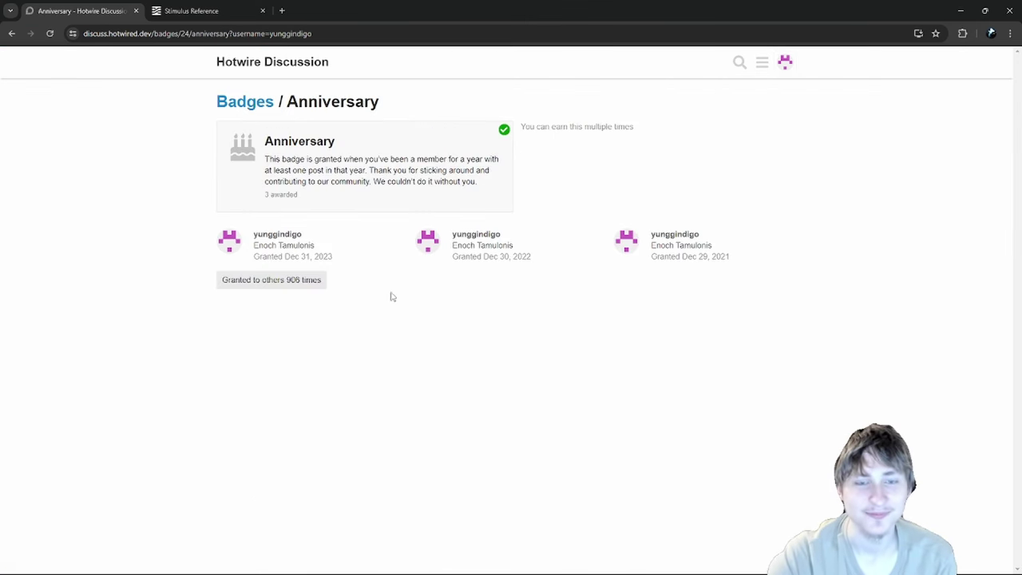
click(788, 63)
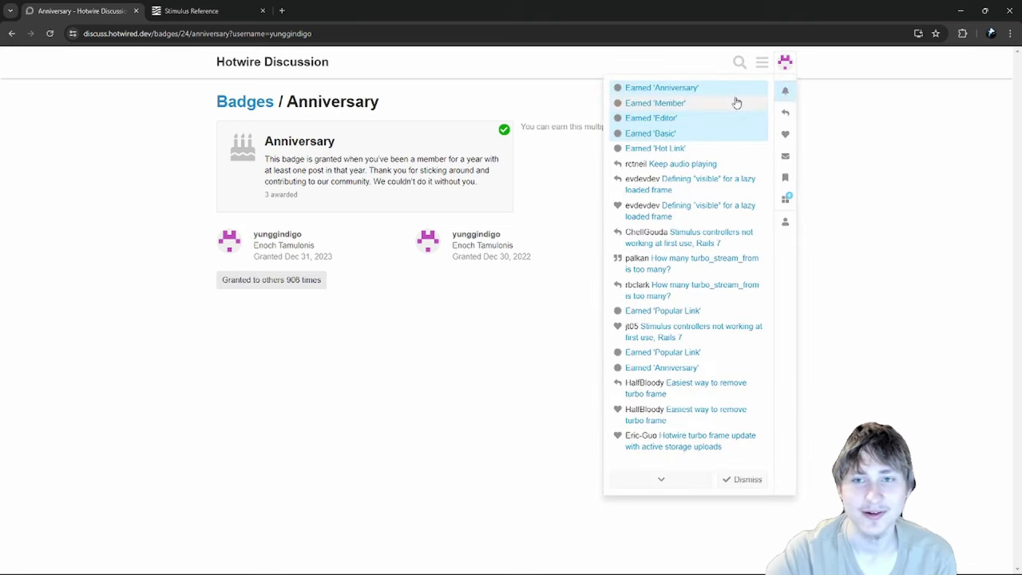
click(786, 91)
click(785, 64)
click(495, 108)
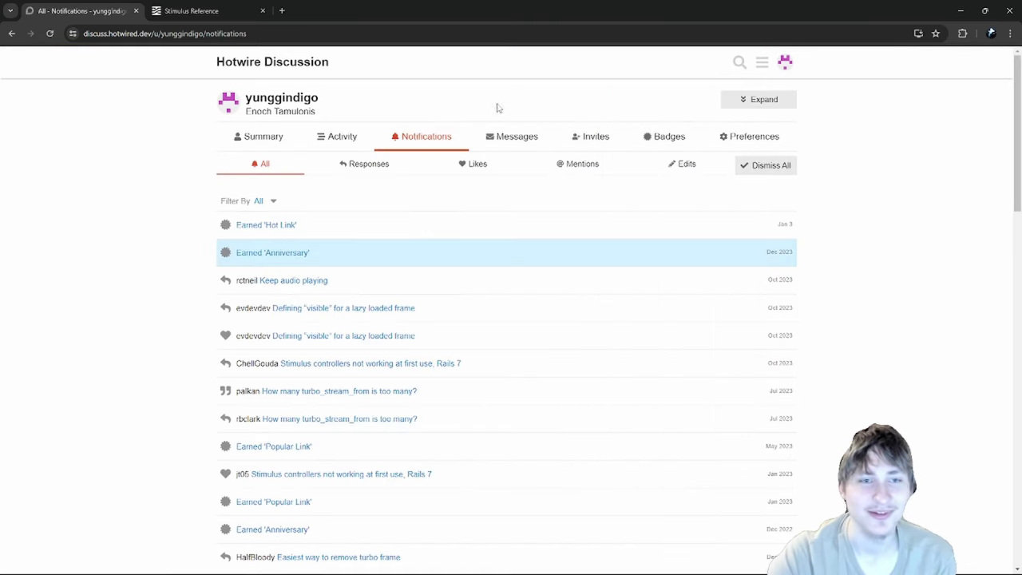
click(280, 138)
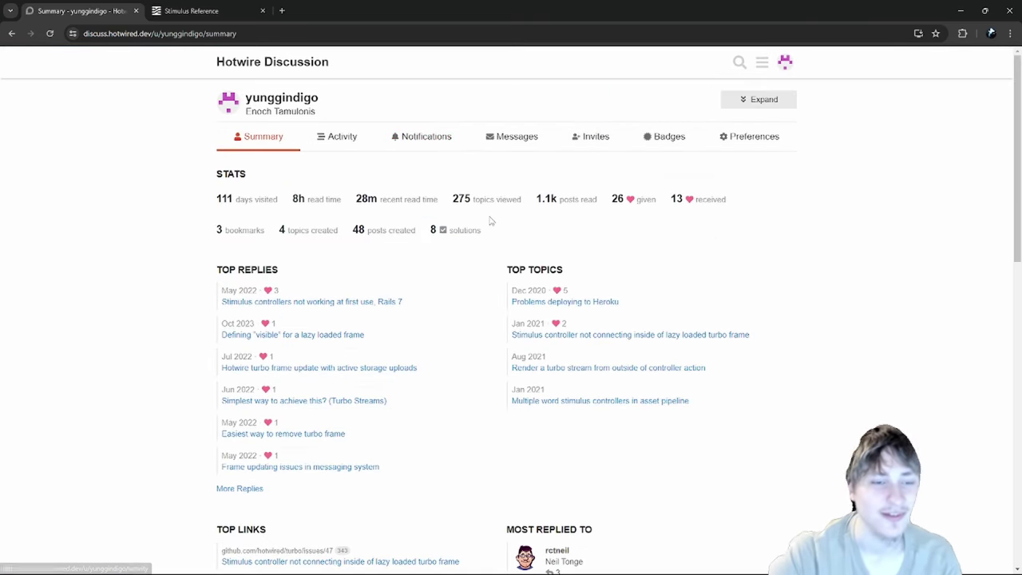
right_click(344, 303)
- Open the Rails 7 Stimulus topic in a new tab and read its rails assets:clobber answer
click(391, 315)
key(ctrl+Tab)
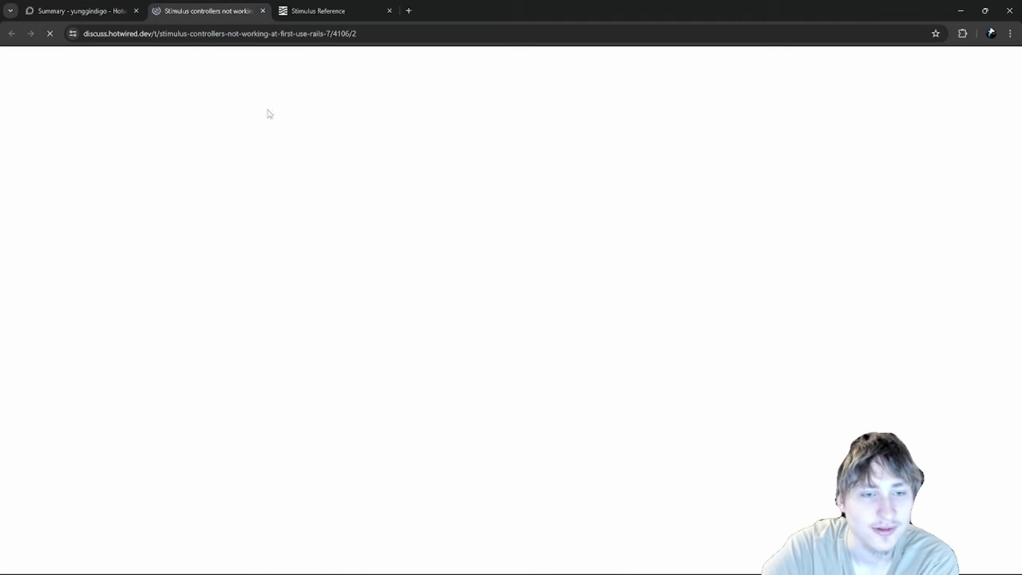
scroll(296, 137, up, 10)
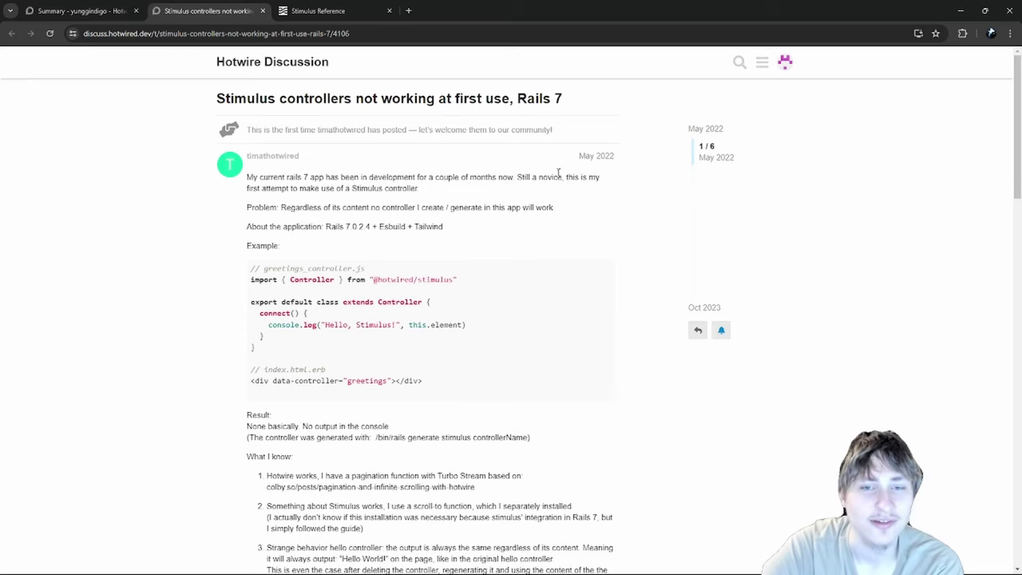
drag(577, 157, 645, 160)
scroll(396, 201, down, 6)
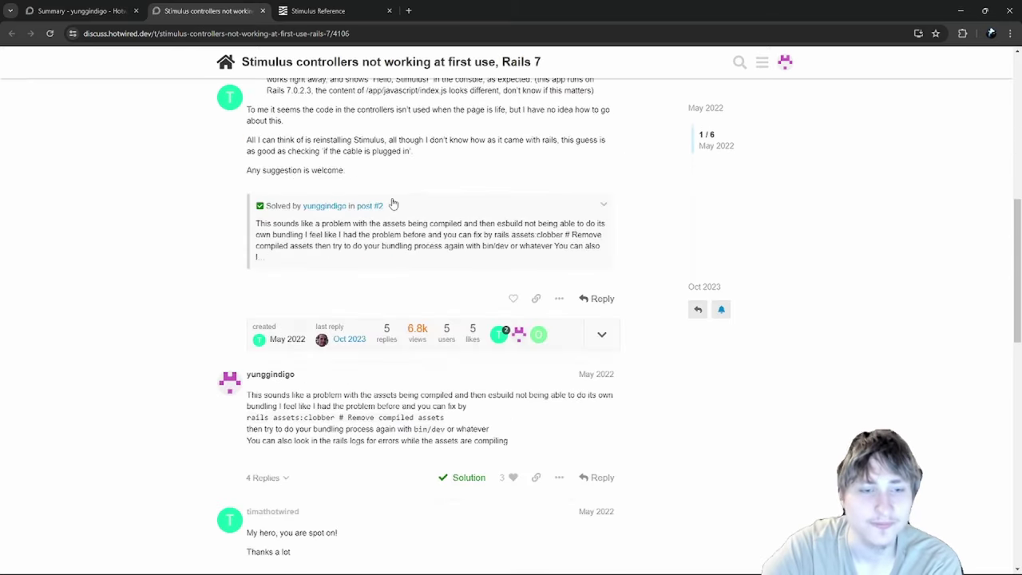
scroll(415, 196, up, 3)
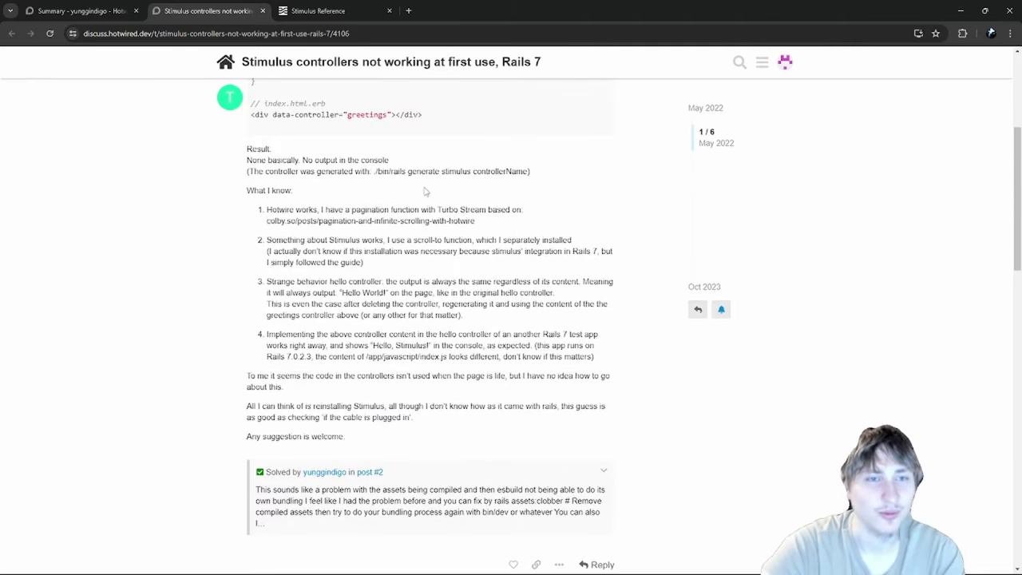
scroll(421, 192, up, 1)
scroll(420, 192, down, 7)
scroll(365, 247, up, 2)
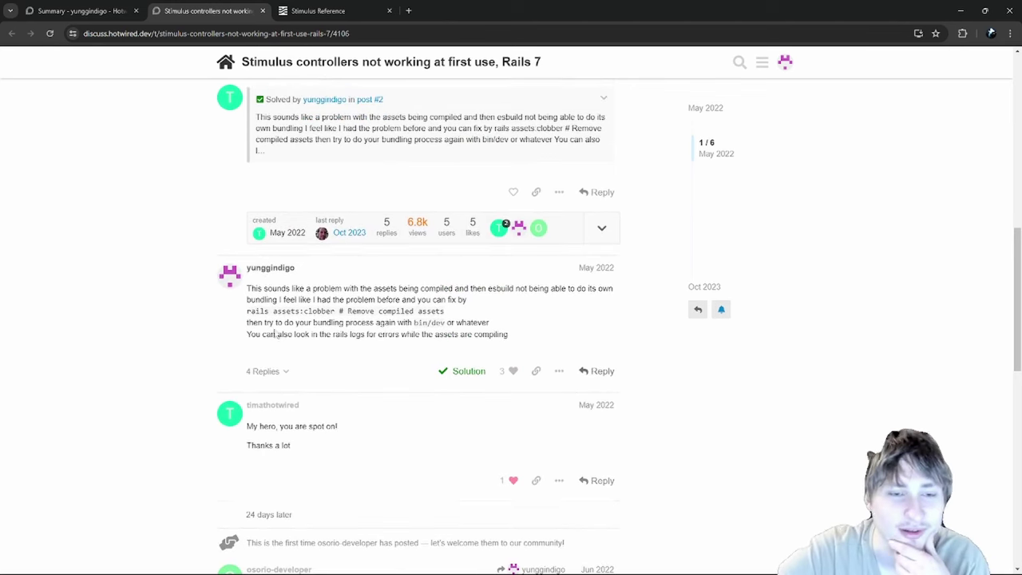
drag(250, 312, 335, 311)
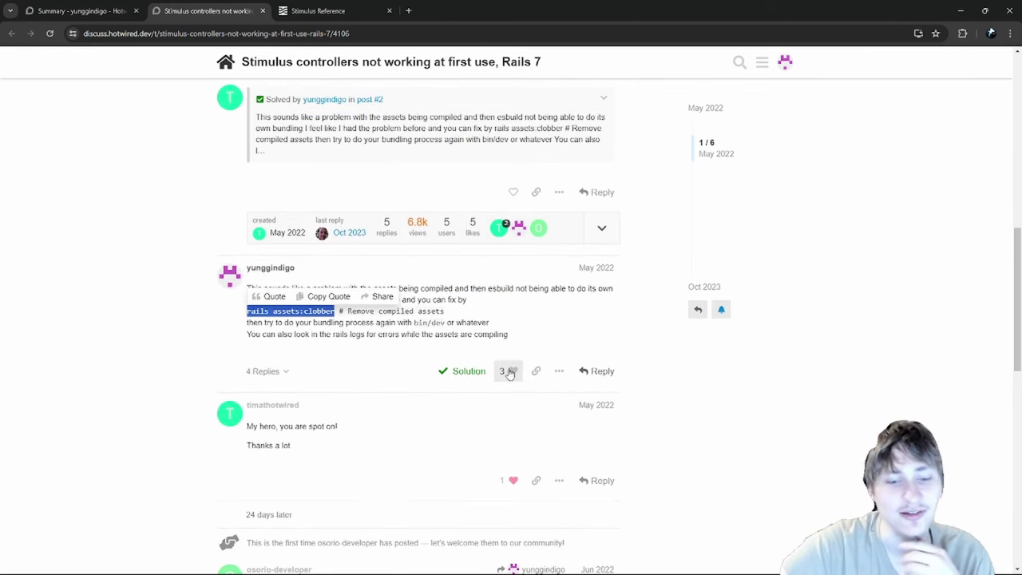
scroll(509, 373, down, 2)
drag(204, 312, 395, 343)
click(289, 338)
- Read through the later thank-you replies in the Rails 7 Stimulus thread
scroll(233, 328, down, 3)
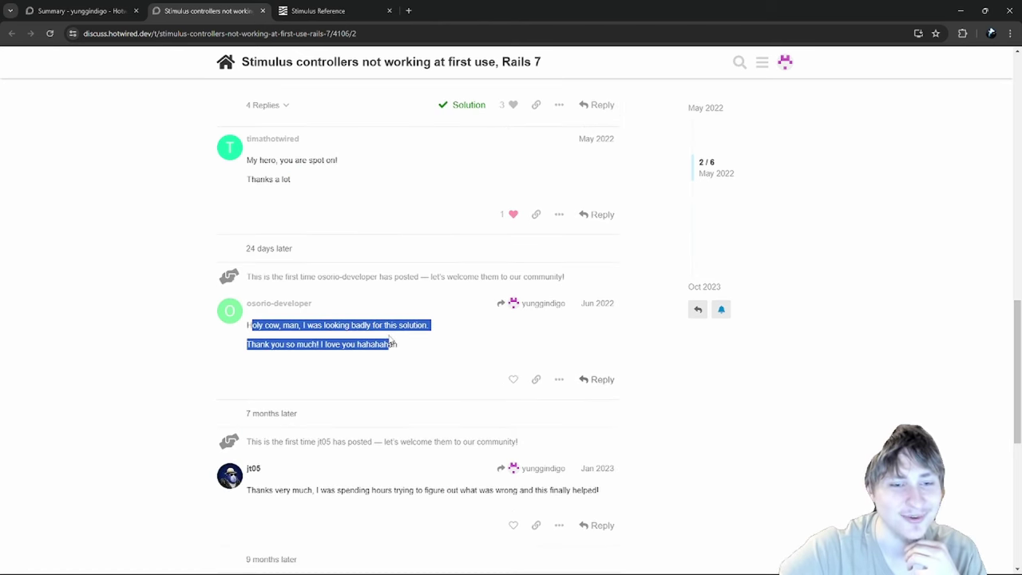
scroll(384, 336, down, 1)
scroll(251, 367, down, 3)
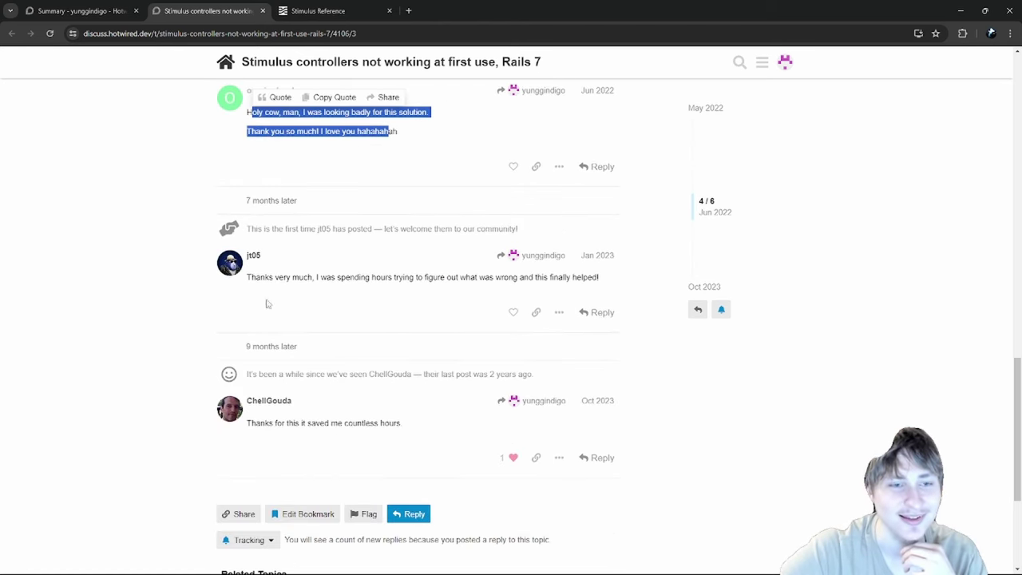
drag(265, 276, 342, 287)
click(366, 280)
drag(413, 277, 595, 279)
drag(248, 424, 327, 423)
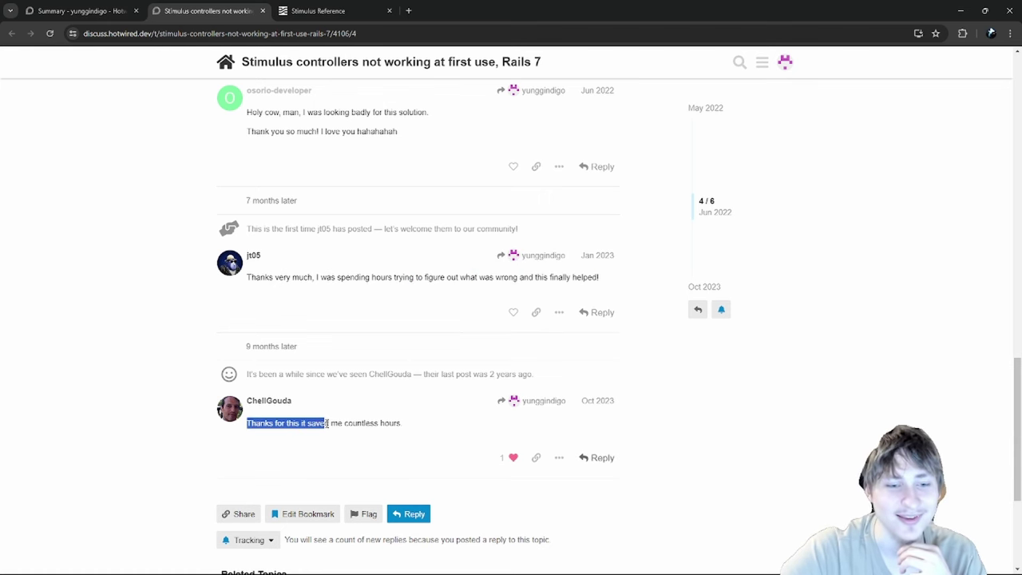
click(358, 423)
scroll(404, 423, down, 2)
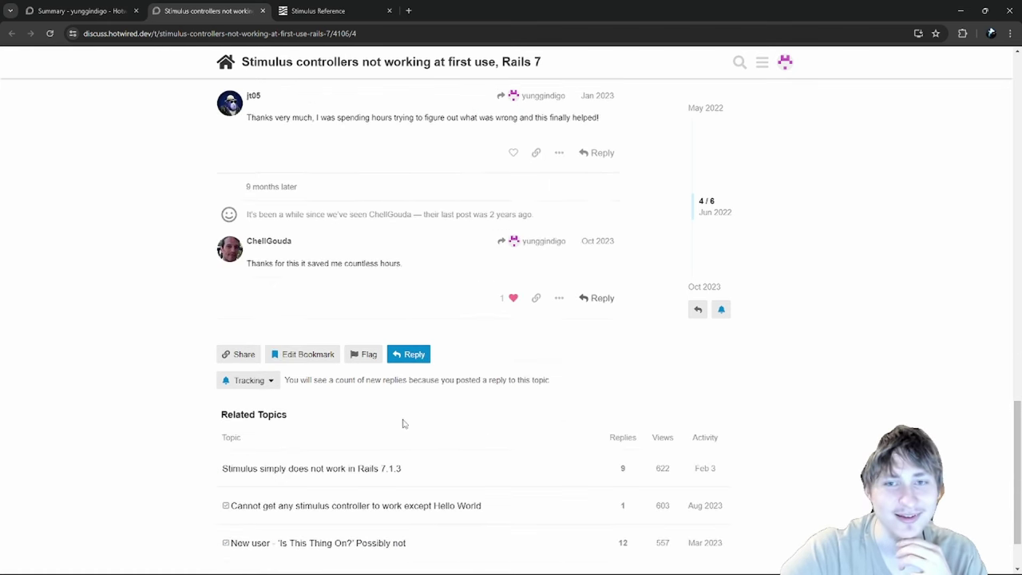
scroll(609, 458, up, 3)
drag(632, 530, 573, 407)
click(740, 406)
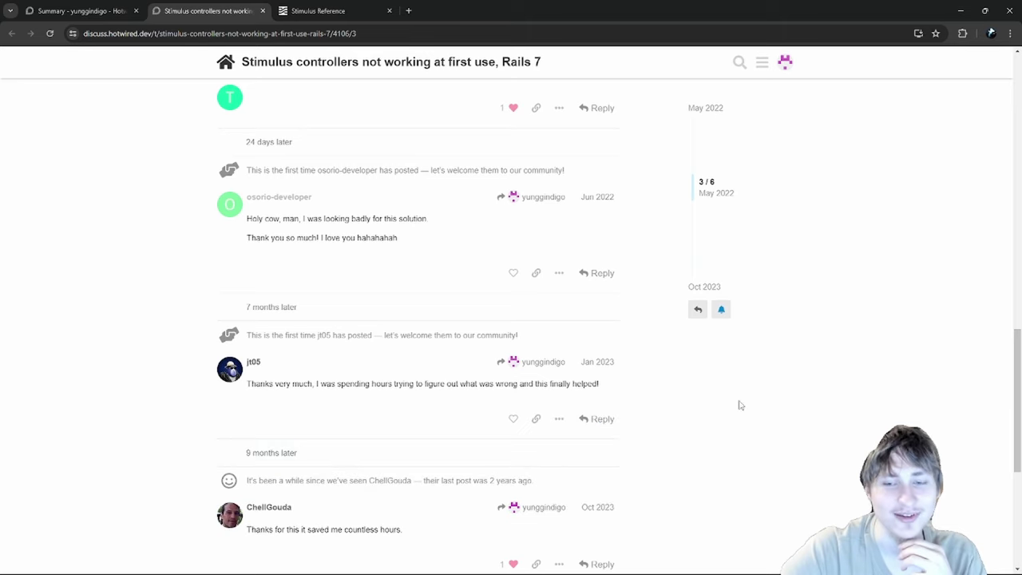
scroll(740, 407, up, 10)
scroll(376, 354, down, 1)
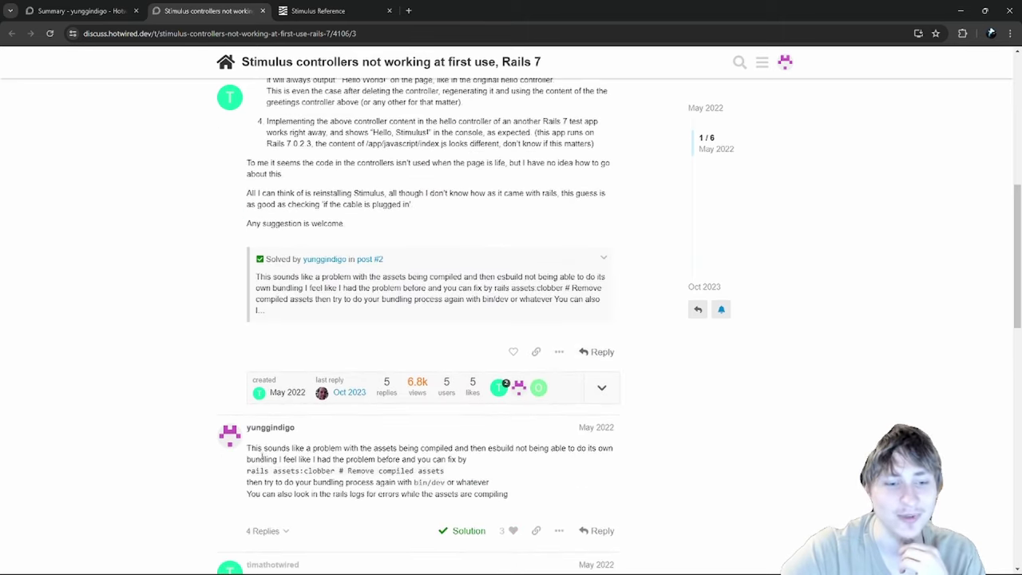
drag(247, 448, 459, 494)
- Close the Rails 7 topic tab and open Problems deploying to Heroku in a new tab
click(98, 10)
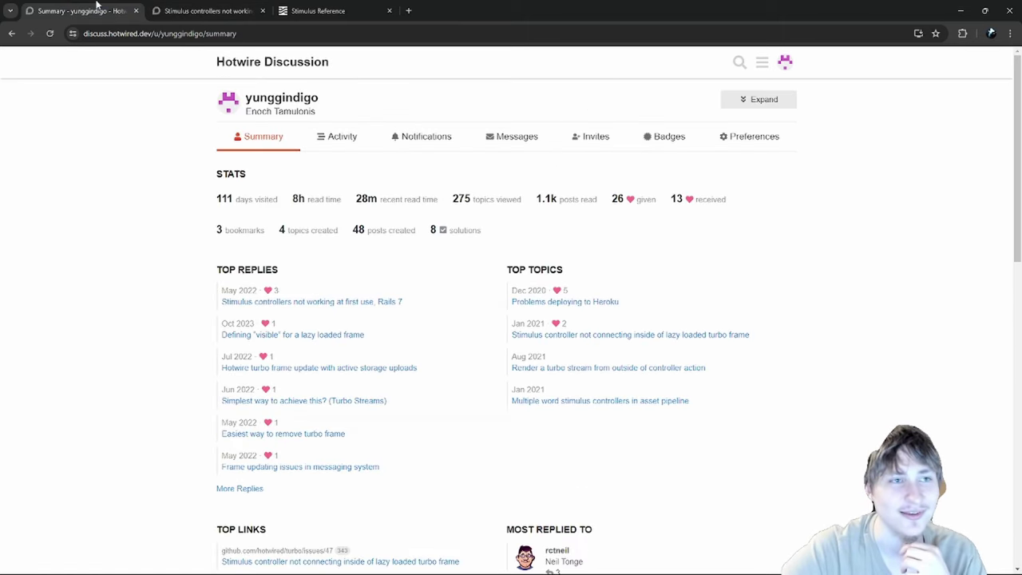
click(263, 11)
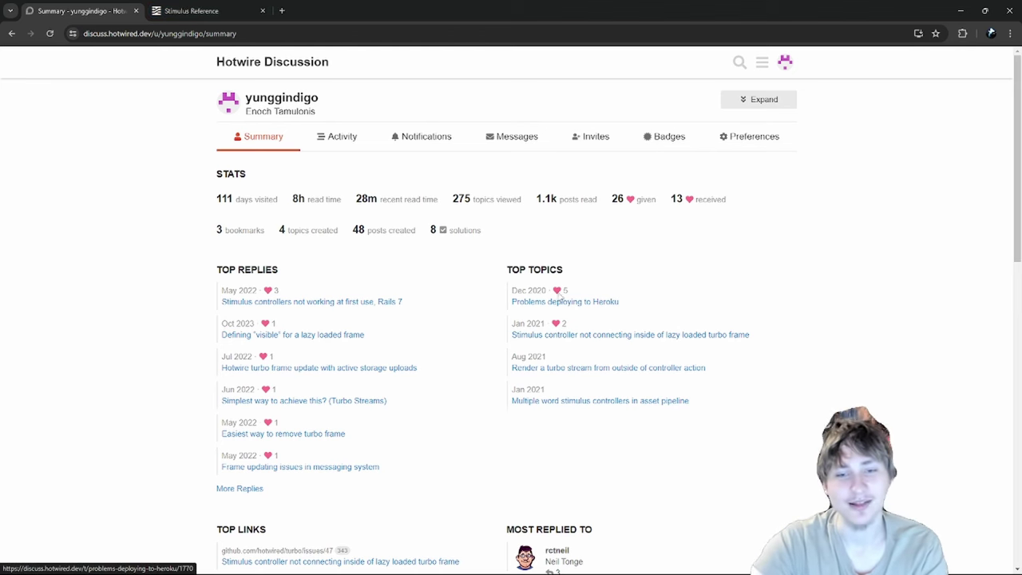
right_click(497, 303)
right_click(530, 304)
- Switch to the Problems deploying to Heroku topic and read down to the .gitkeep solution reply
click(559, 313)
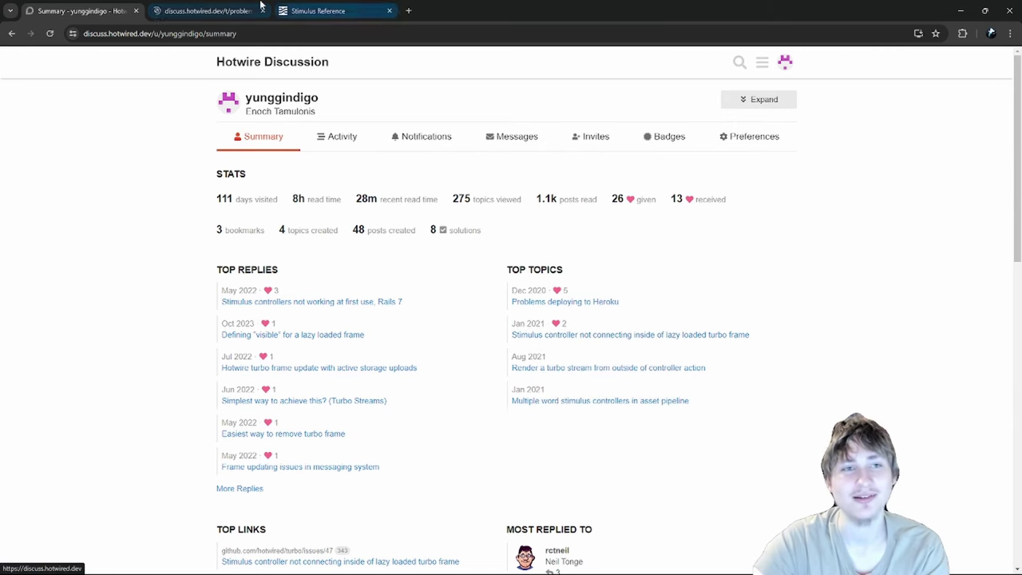
click(207, 11)
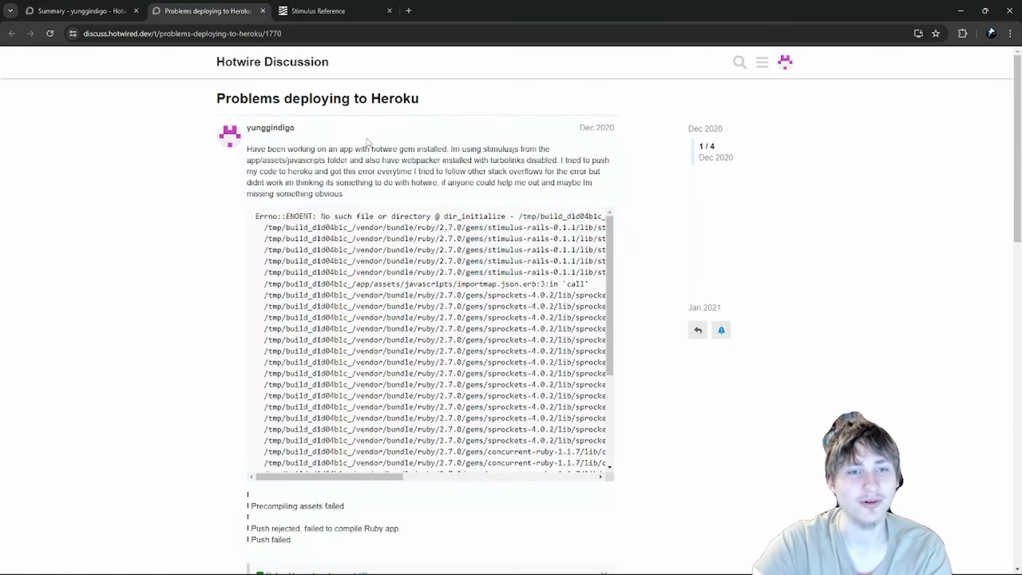
scroll(382, 162, down, 7)
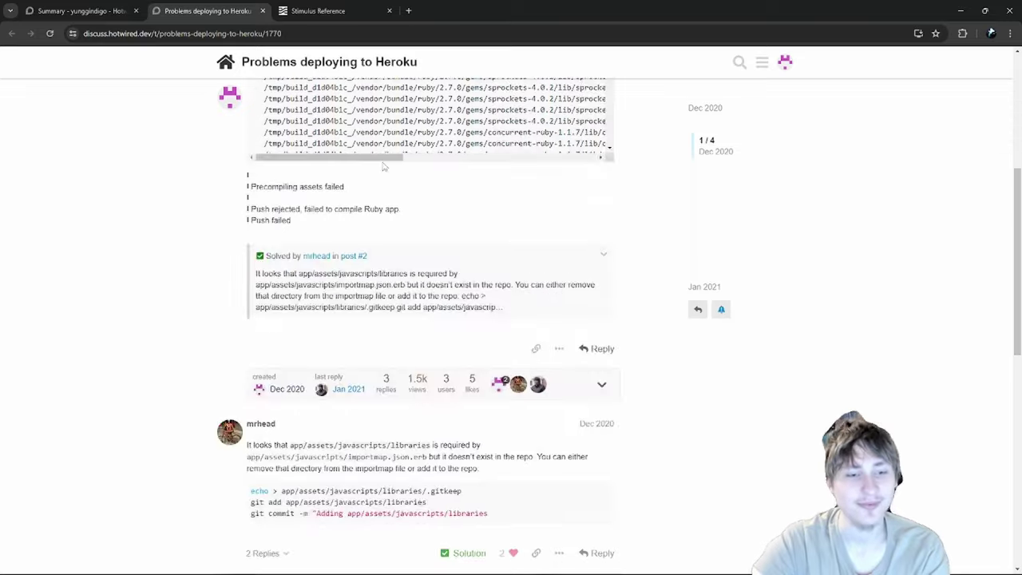
scroll(405, 189, up, 3)
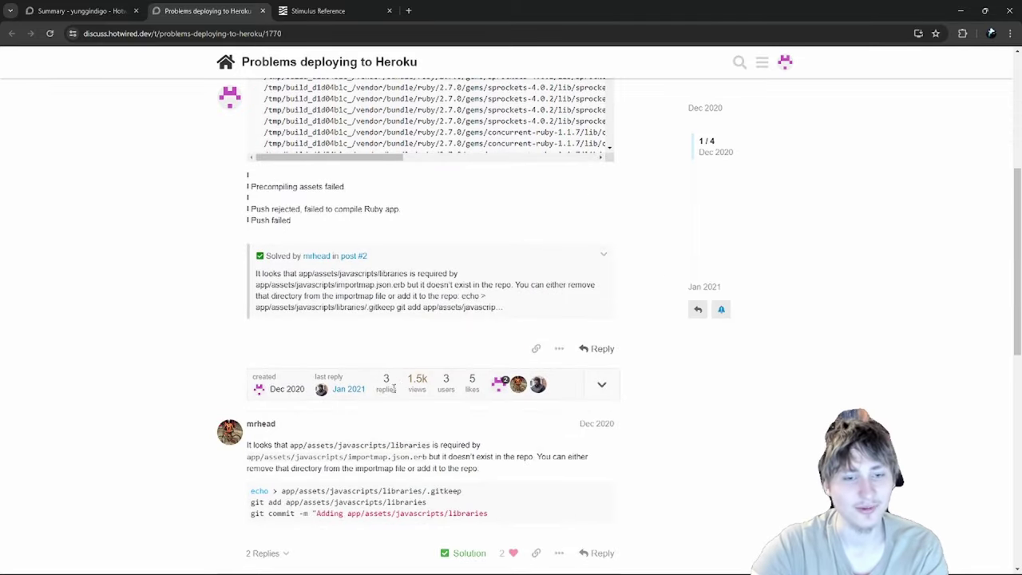
scroll(399, 386, down, 6)
scroll(479, 381, up, 3)
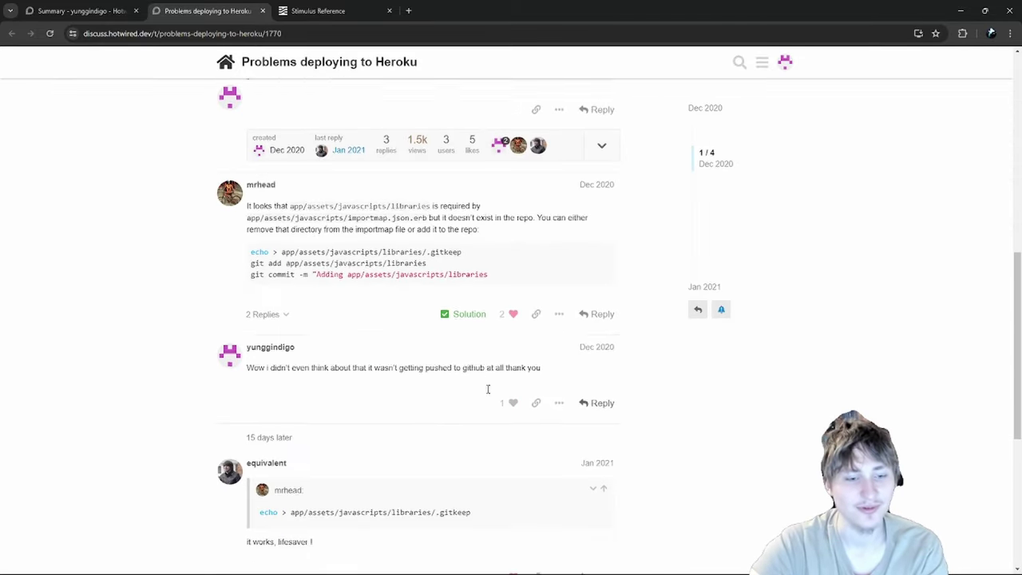
scroll(519, 400, down, 2)
drag(262, 384, 473, 373)
click(484, 378)
scroll(484, 376, up, 2)
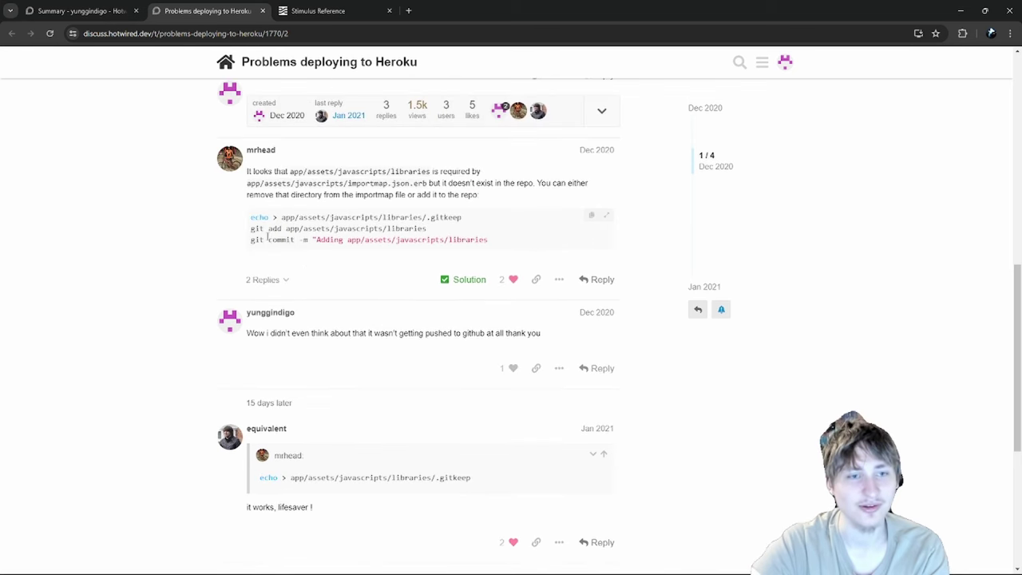
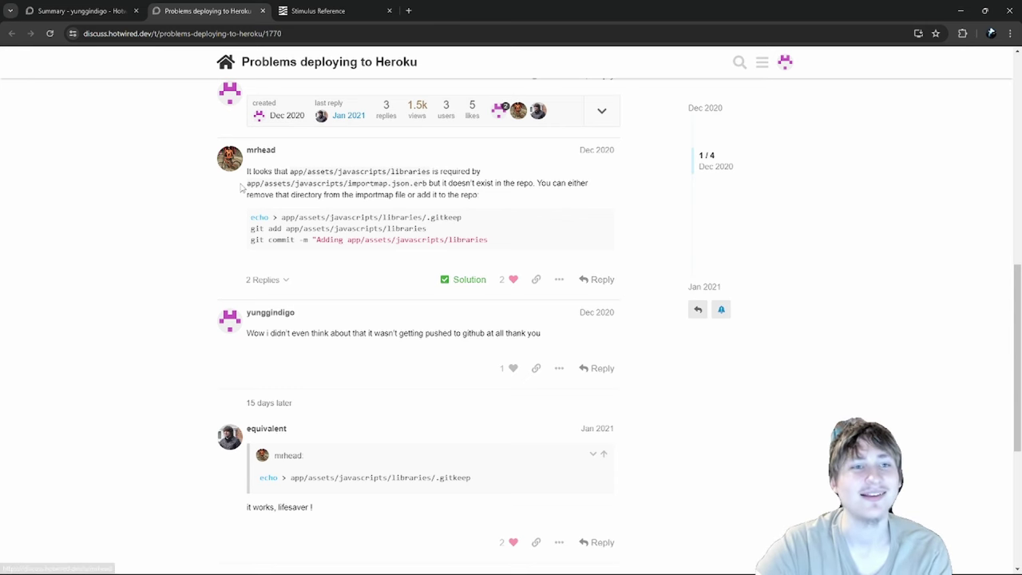
- Reread the date and opening words of the Problems deploying to Heroku question post
scroll(240, 173, up, 5)
scroll(251, 176, up, 5)
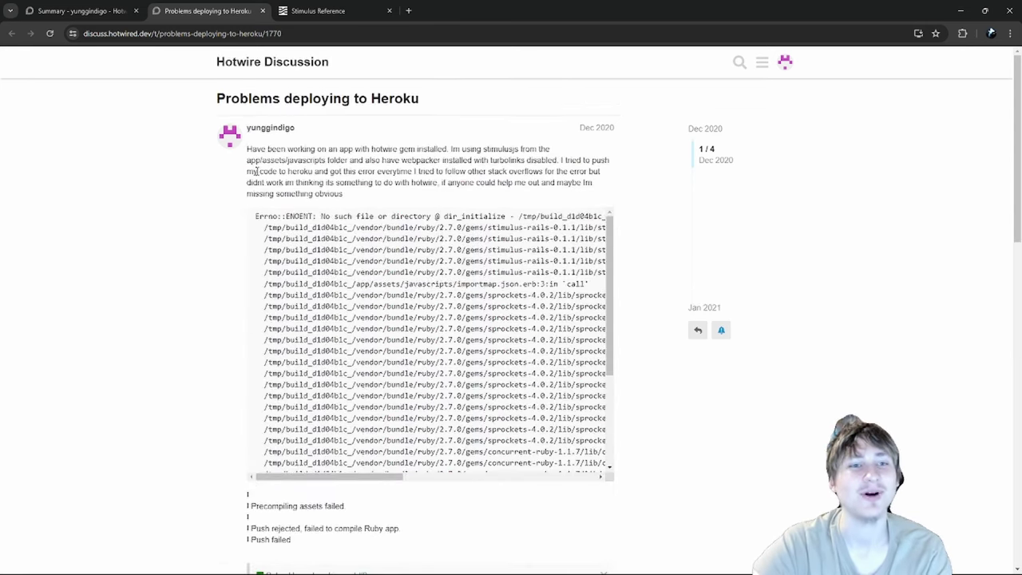
triple_click(584, 128)
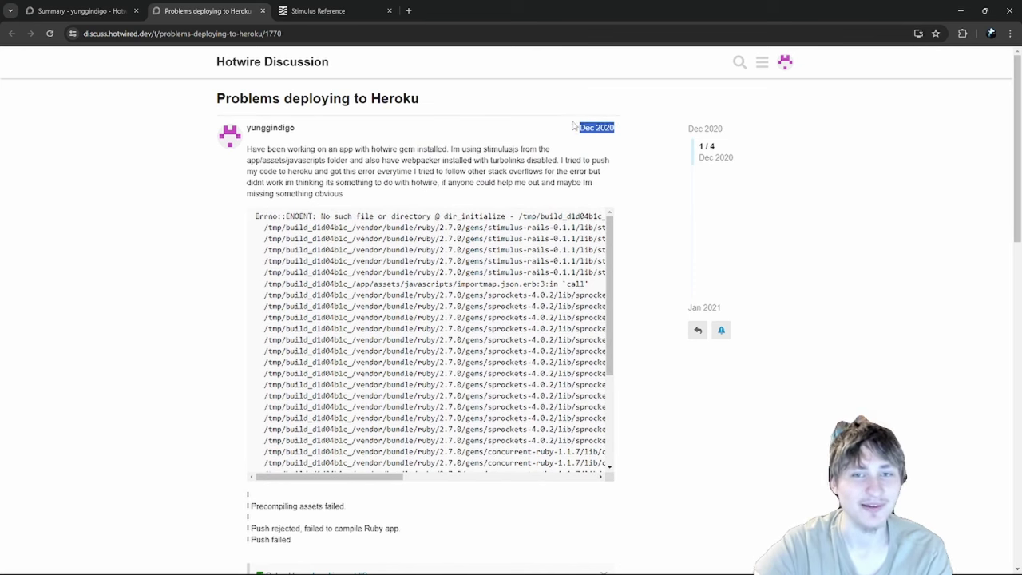
drag(244, 155, 347, 160)
drag(532, 147, 335, 551)
- Clear the post selection and switch back to the member's profile summary tab
click(345, 171)
click(296, 158)
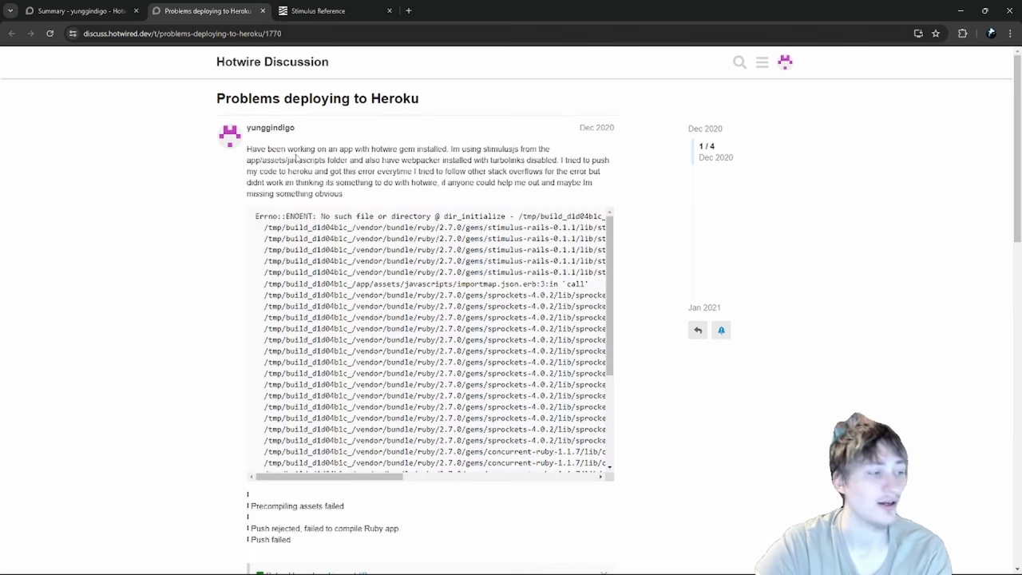
scroll(296, 157, down, 5)
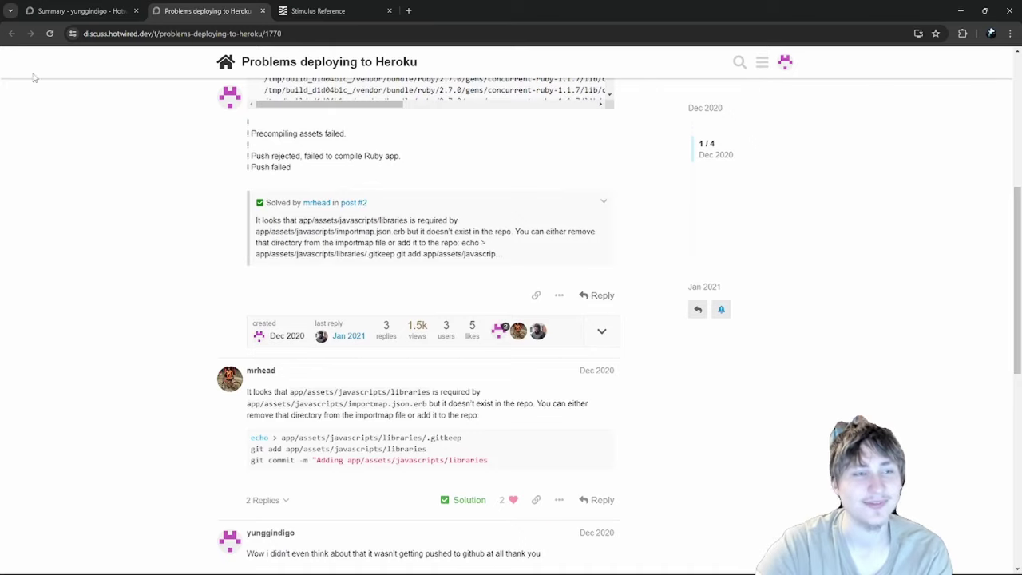
click(76, 11)
- Close the Heroku thread tab and open the member's full Replies list
click(263, 10)
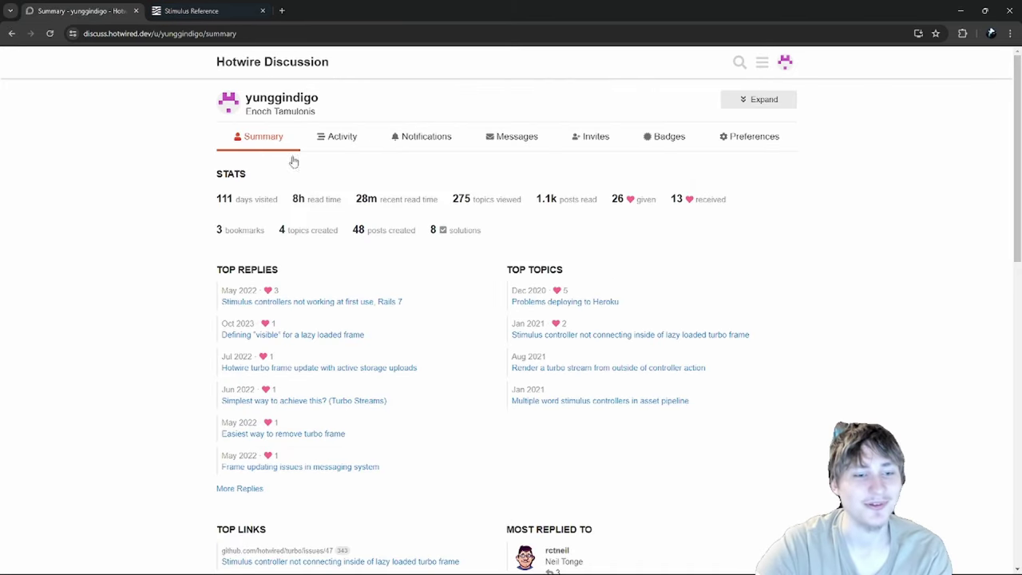
scroll(245, 354, down, 2)
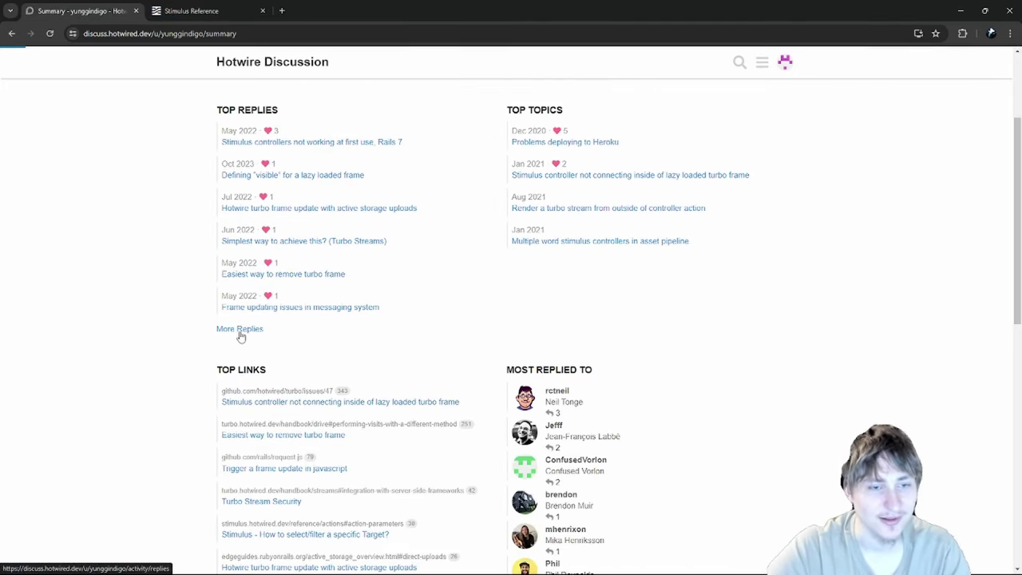
click(240, 330)
scroll(271, 351, down, 10)
scroll(278, 357, down, 15)
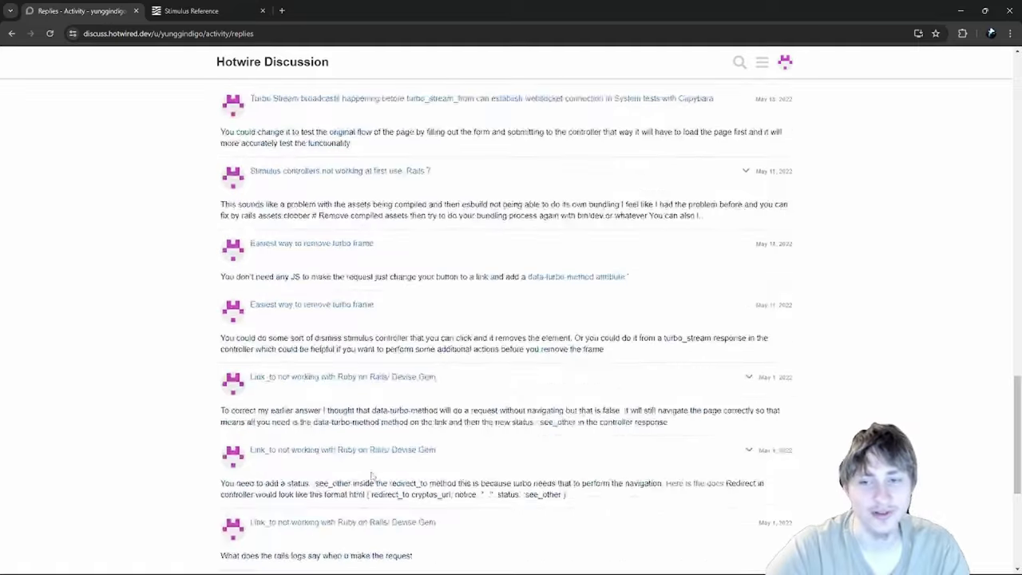
- Scroll the Replies list and check link options on two replies' topics
scroll(373, 463, down, 1)
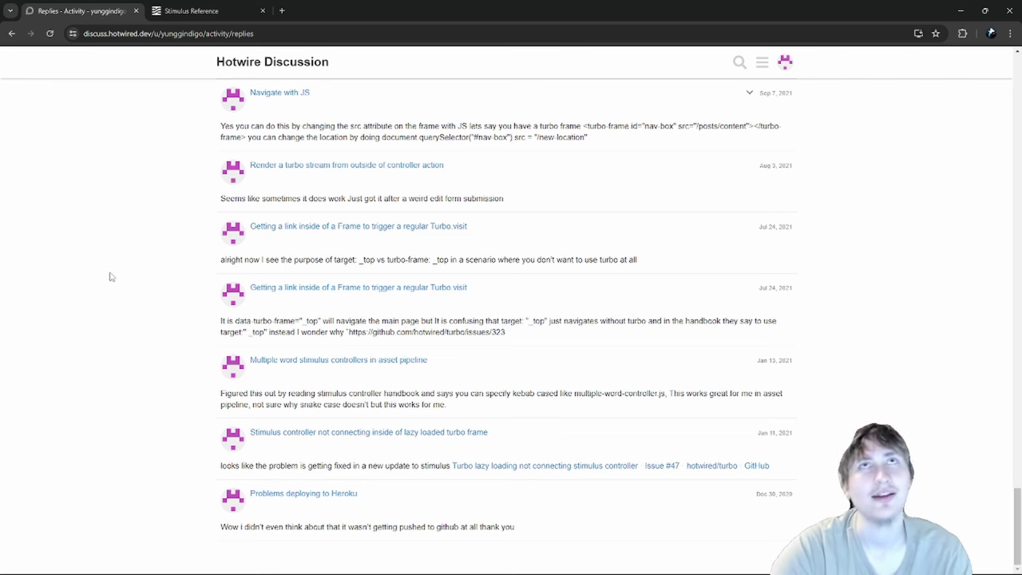
scroll(388, 302, up, 2)
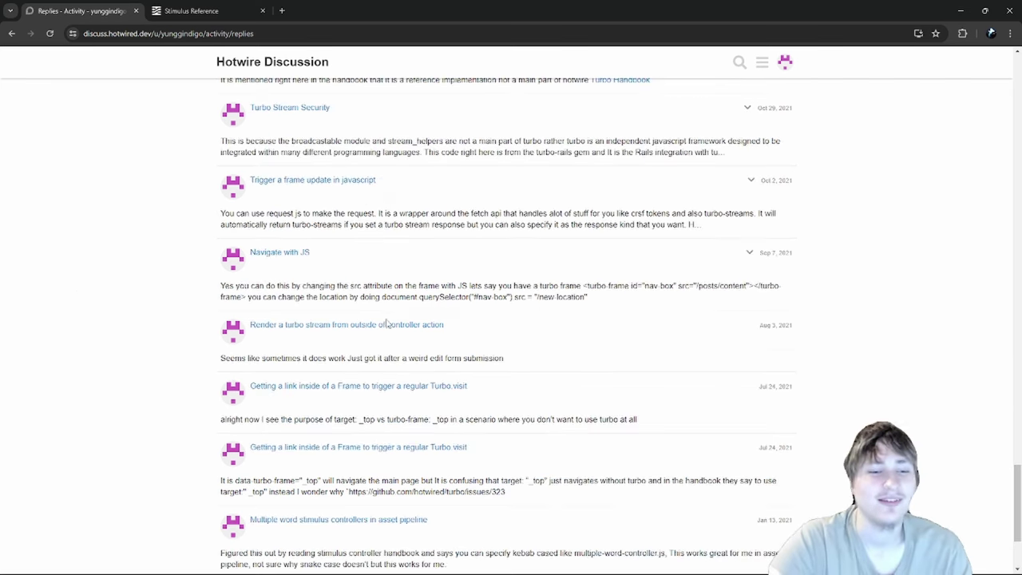
scroll(906, 395, down, 2)
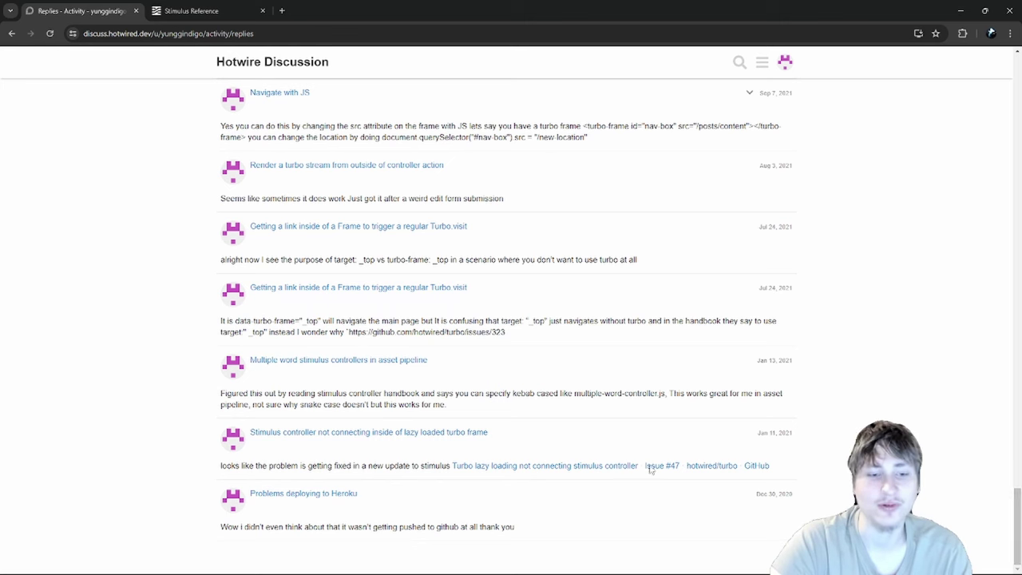
right_click(325, 366)
right_click(326, 293)
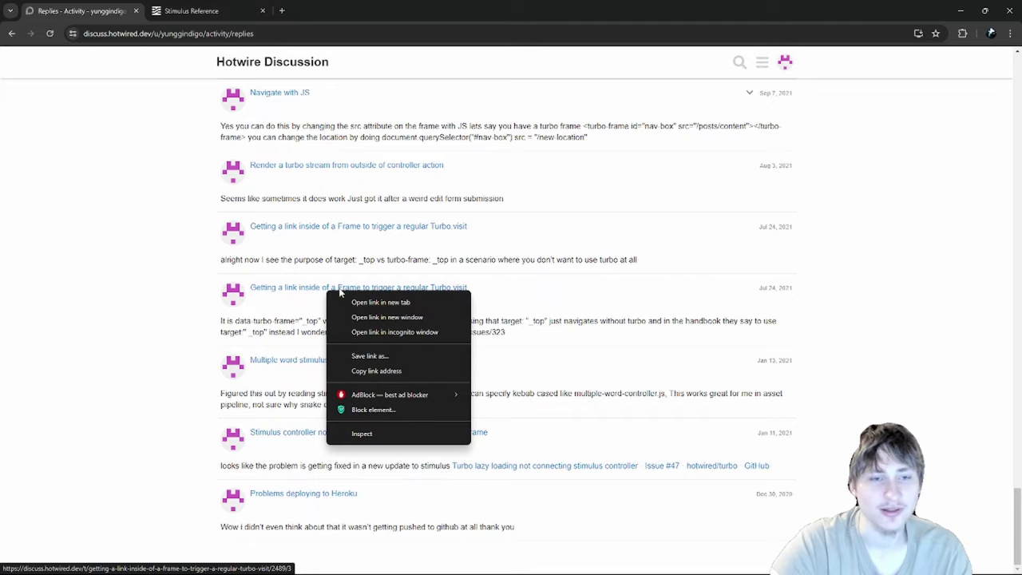
click(772, 309)
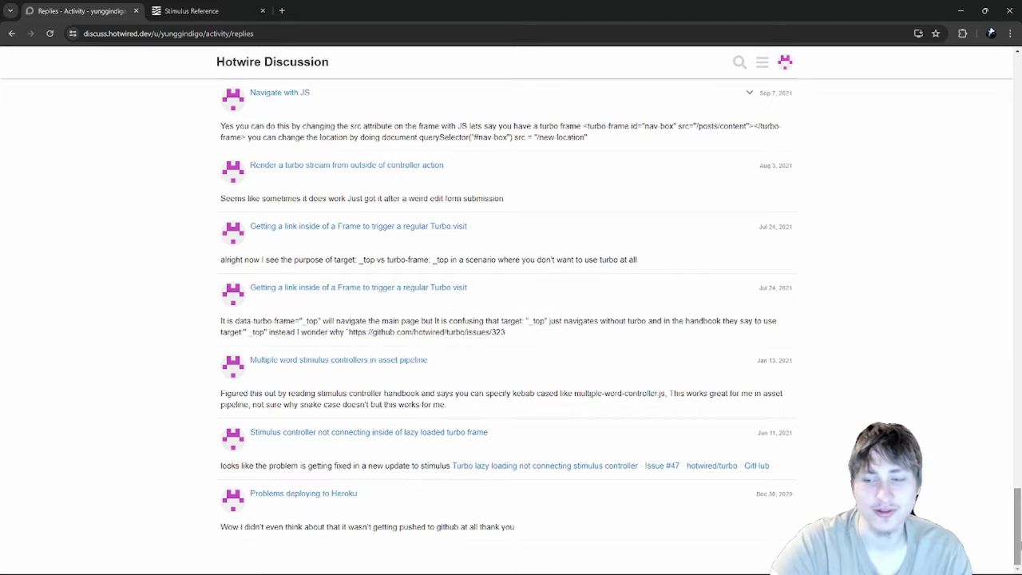
- Review the top three replies, then return to the forum's latest topics list
scroll(511, 319, up, 15)
drag(1019, 266, 1019, 54)
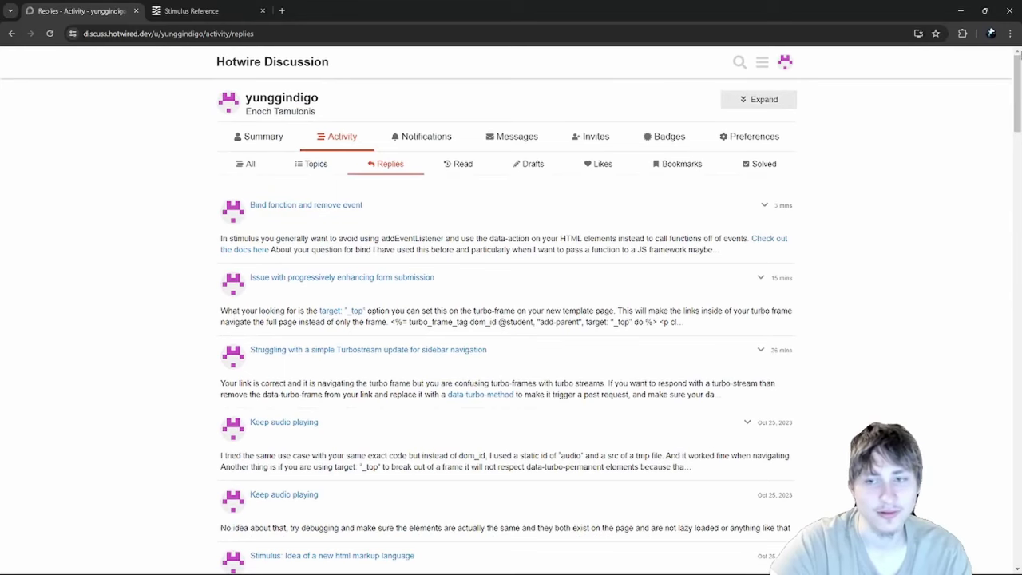
drag(849, 432, 685, 194)
click(474, 250)
click(244, 62)
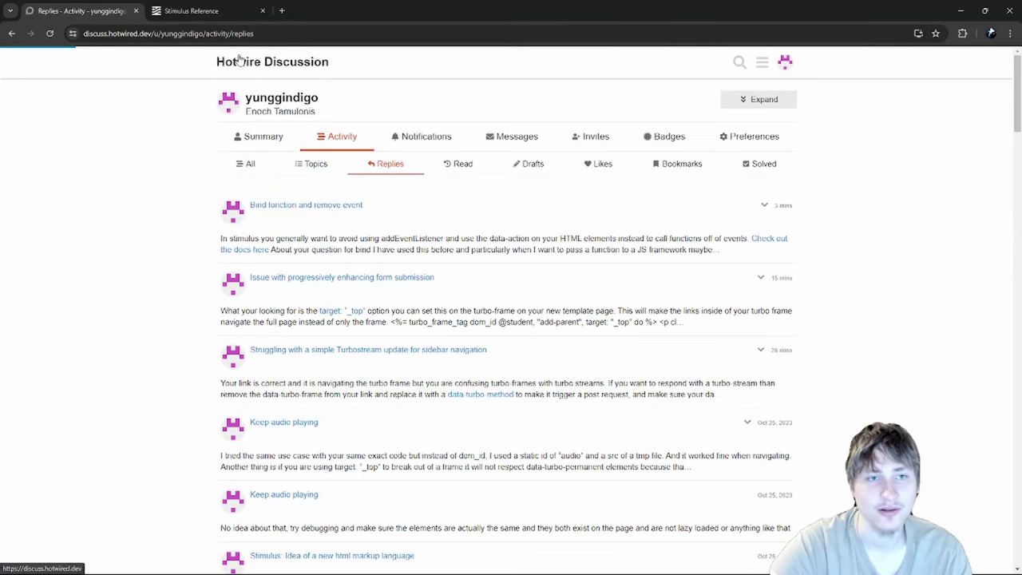
mouse_move(1020, 115)
mouse_down()
mouse_move(1020, 226)
mouse_move(1020, 114)
mouse_up()
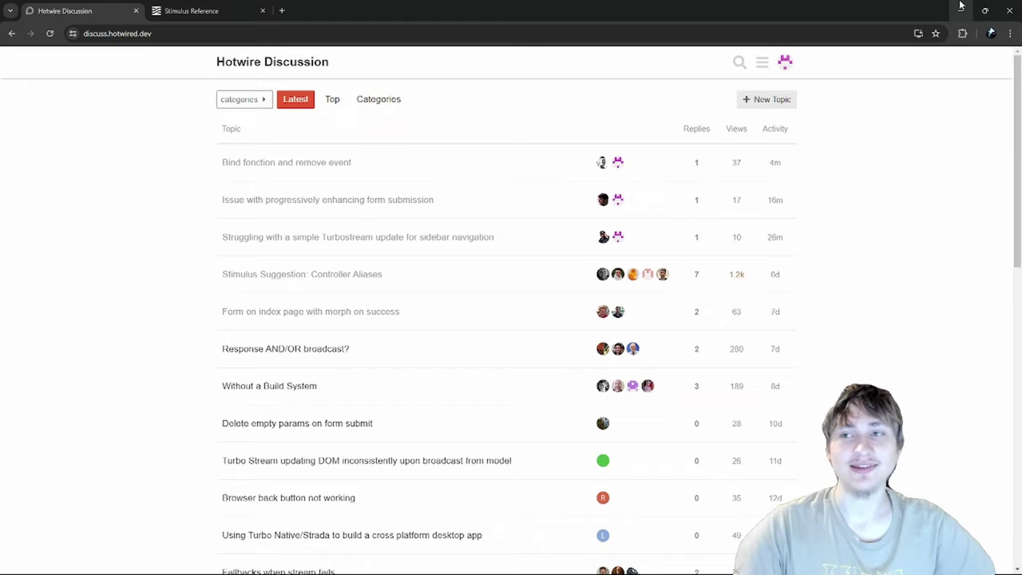
click(1017, 6)
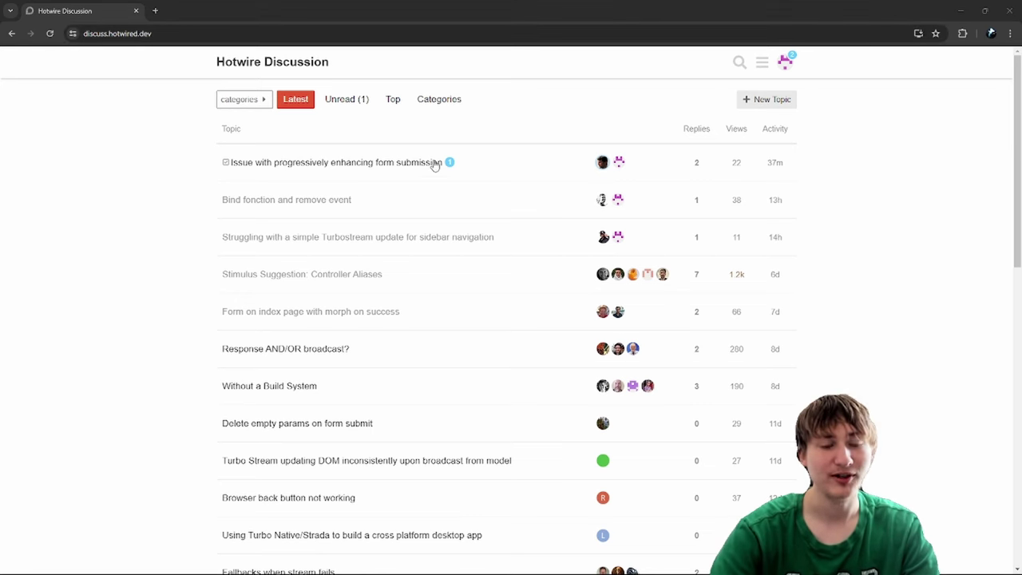
- Open 'Issue with progressively enhancing form submission' and read the new thank-you reply
click(402, 162)
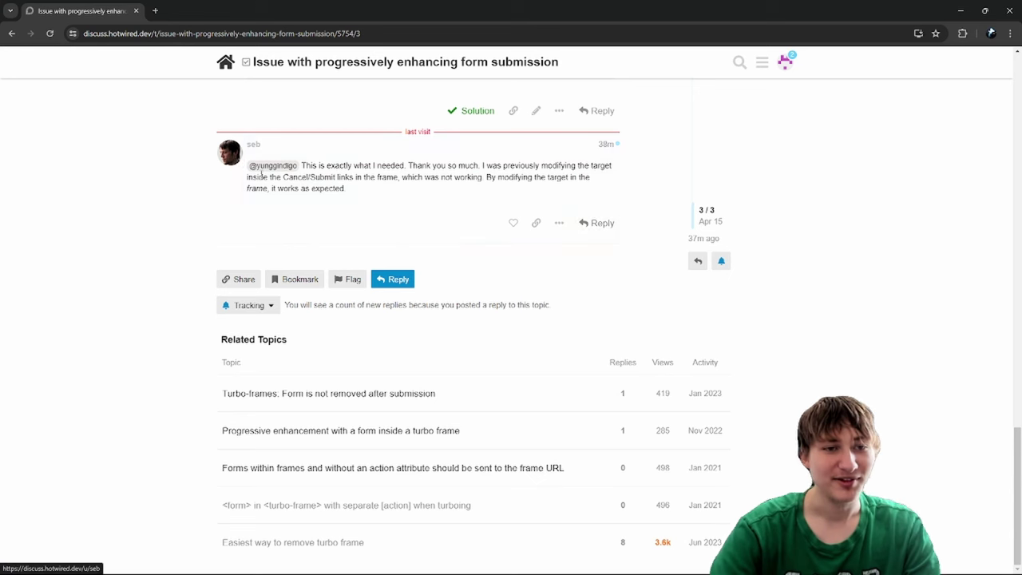
drag(318, 165, 585, 165)
click(499, 166)
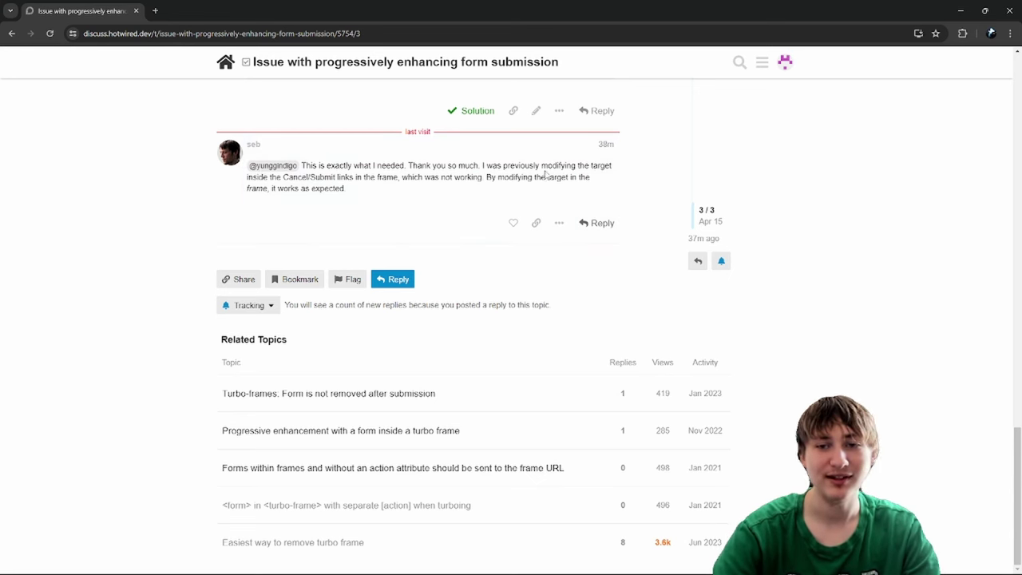
drag(301, 177, 342, 176)
click(338, 179)
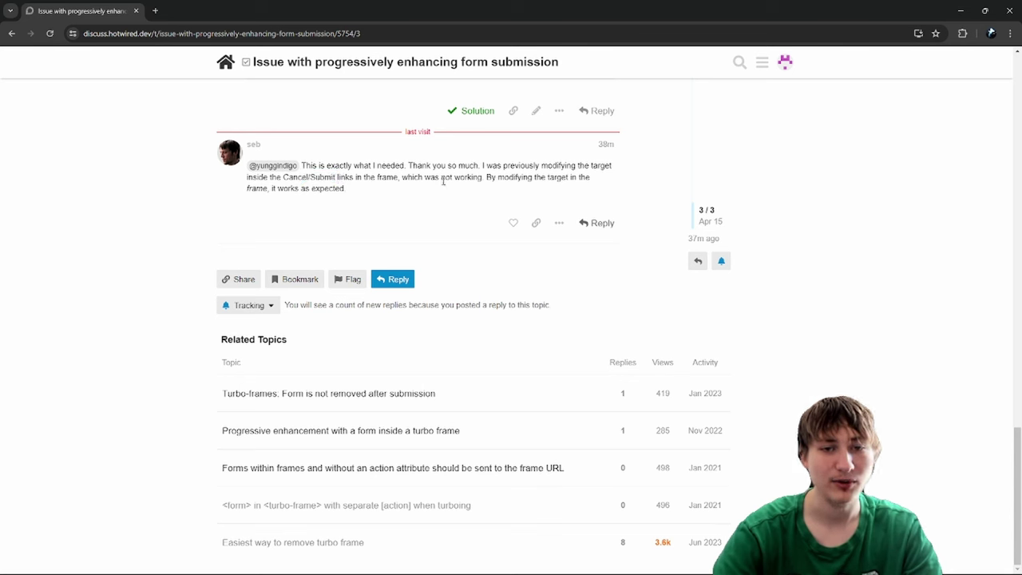
drag(487, 178, 369, 193)
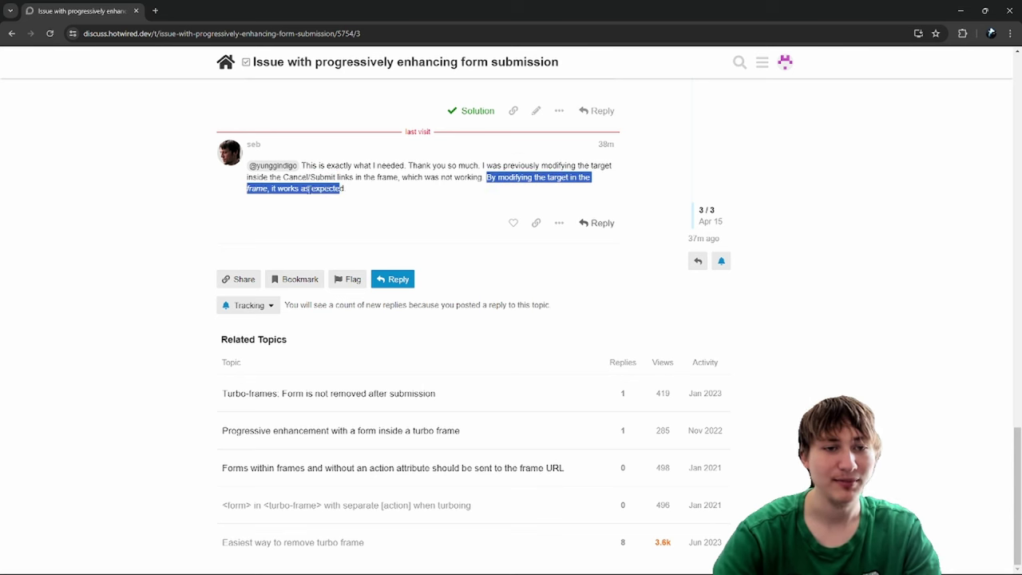
drag(300, 189, 367, 190)
click(270, 172)
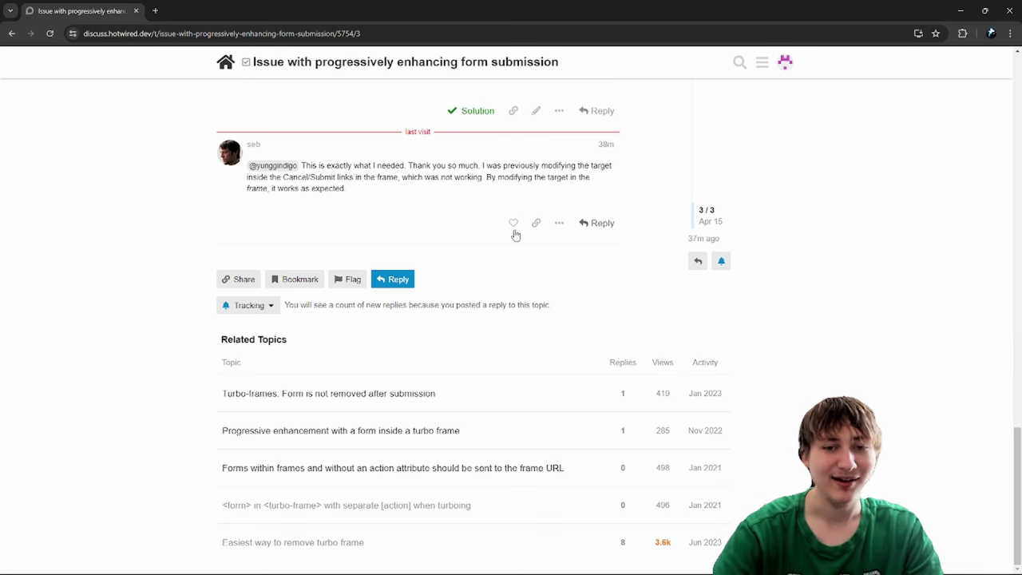
- Review the solution's code block and its target: '_top' option
scroll(530, 216, up, 5)
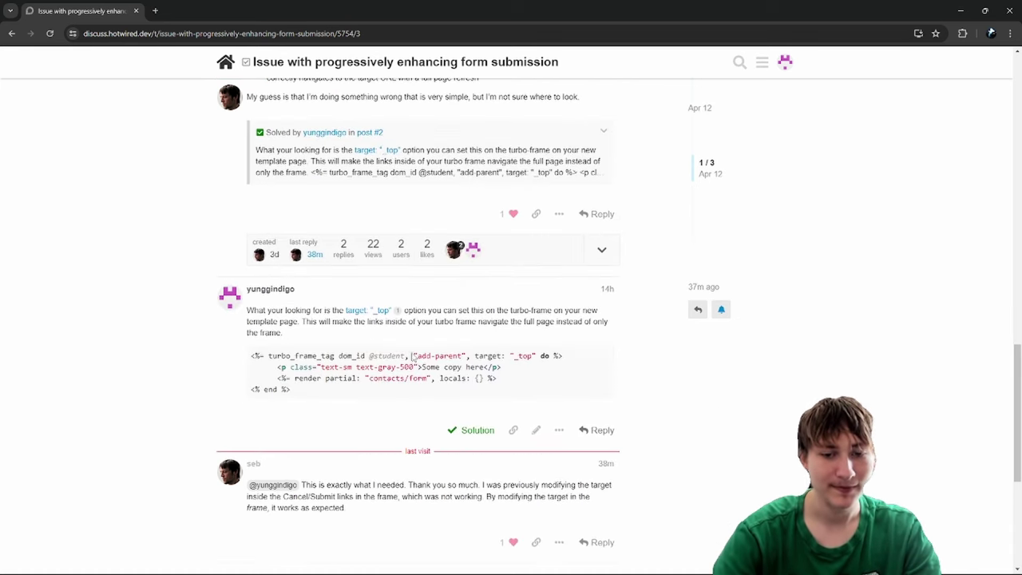
drag(245, 351, 372, 390)
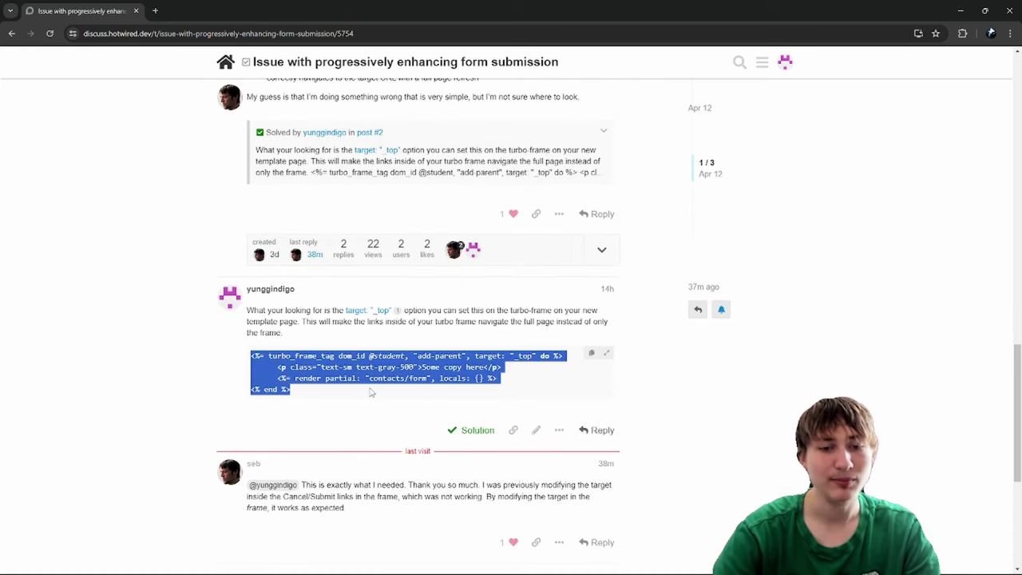
click(372, 391)
drag(470, 355, 535, 356)
click(502, 343)
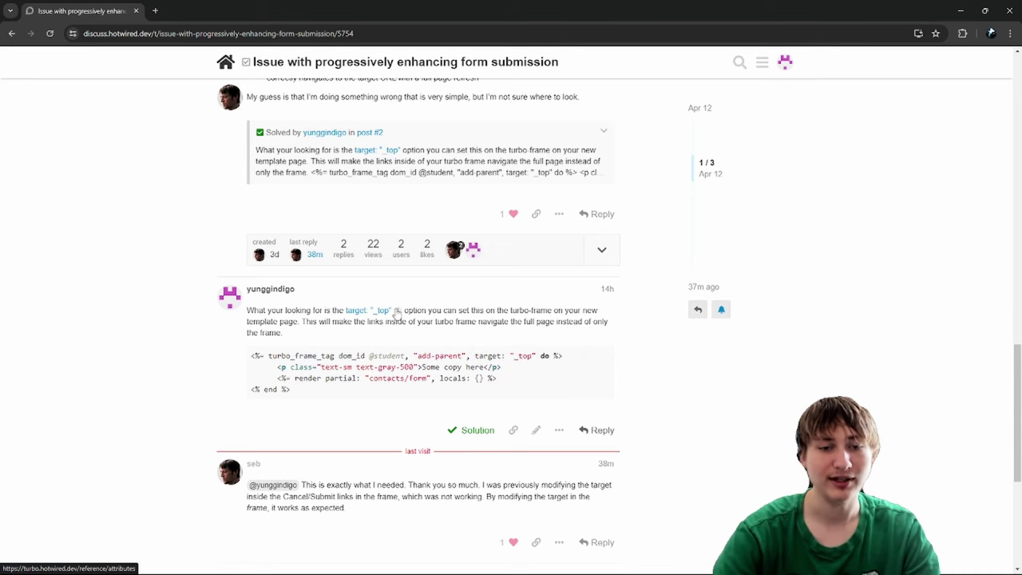
- Check the question post's 3d date, then return to the latest topics list
scroll(403, 313, up, 3)
scroll(452, 294, up, 10)
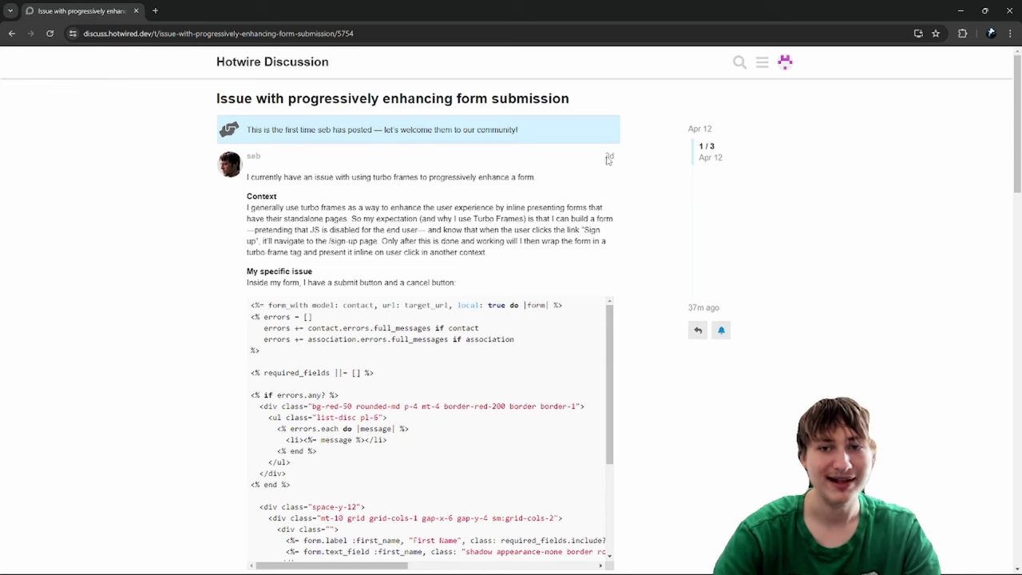
drag(602, 157, 624, 163)
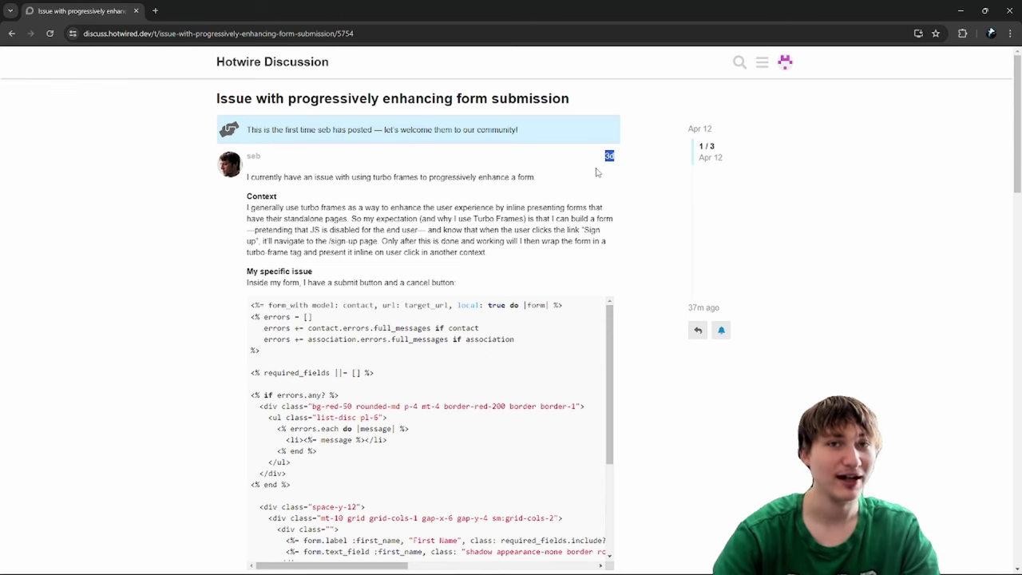
scroll(605, 246, down, 10)
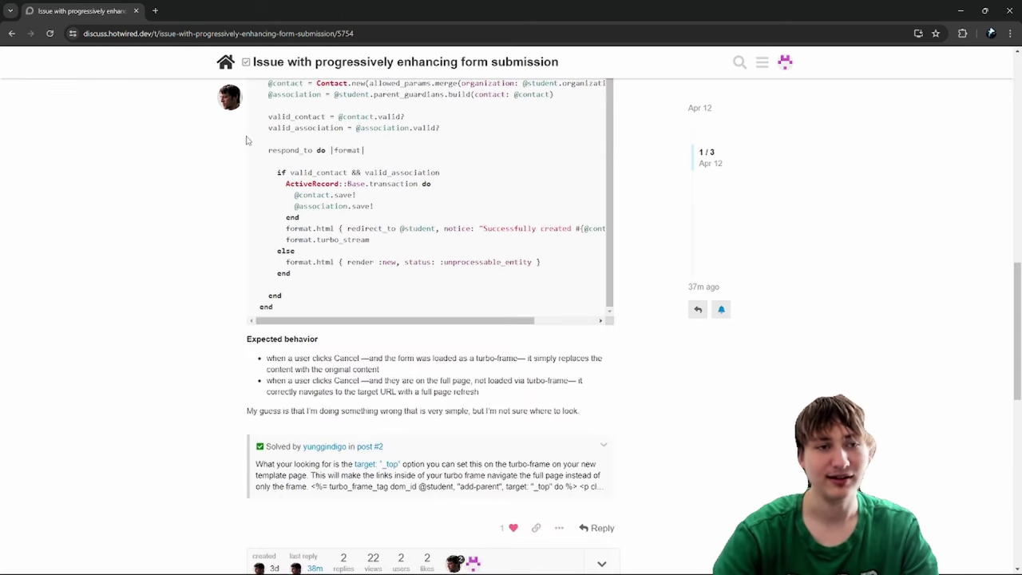
click(226, 64)
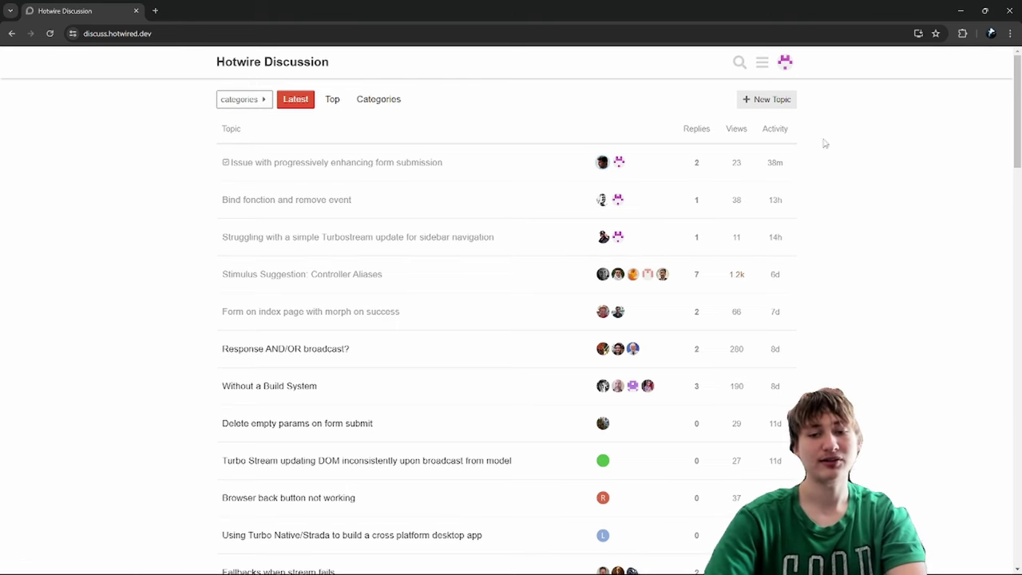
- Open the 'Delete empty params on form submit' topic from the Latest list
scroll(823, 141, down, 3)
scroll(564, 233, up, 3)
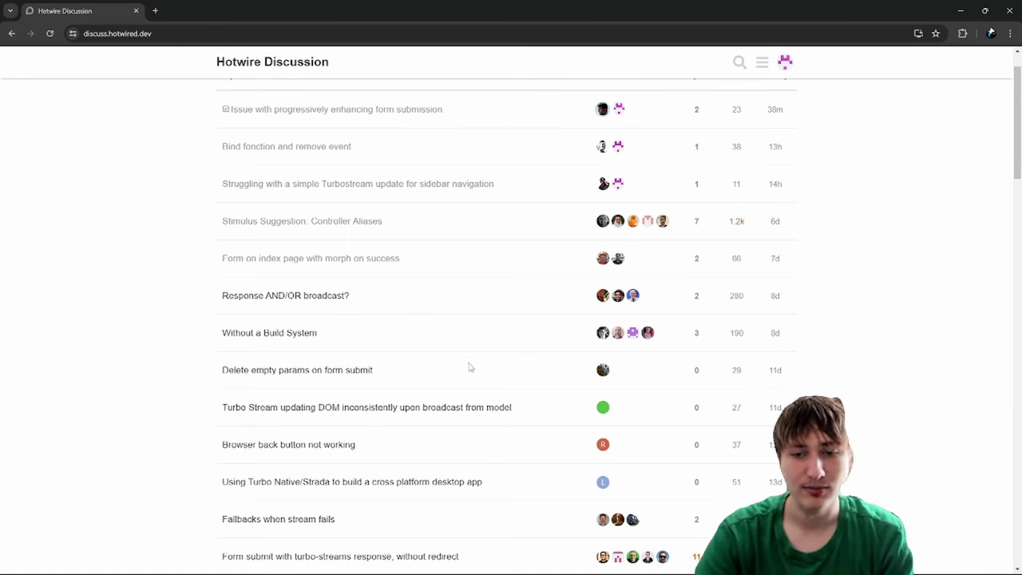
scroll(383, 352, down, 1)
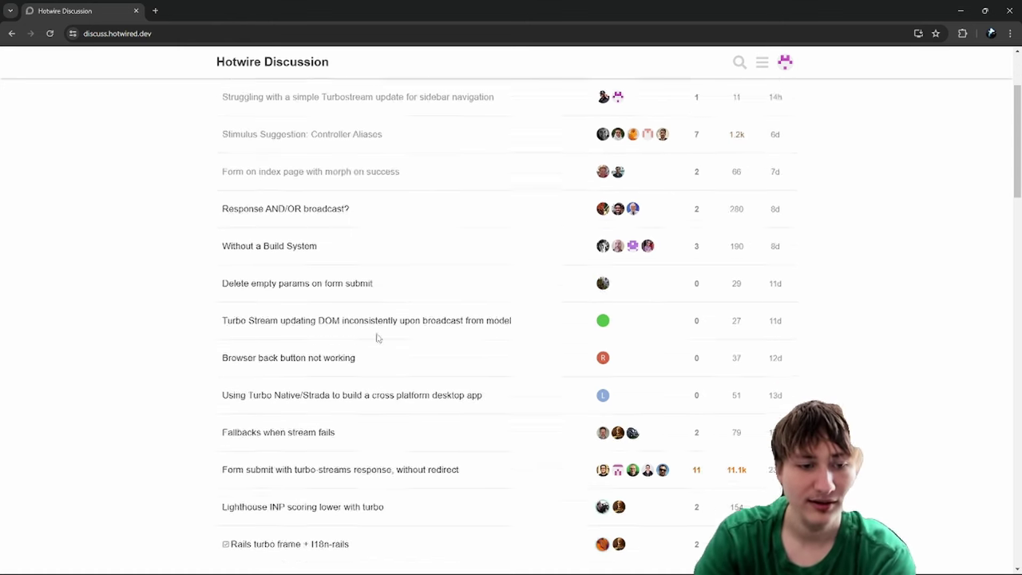
click(310, 271)
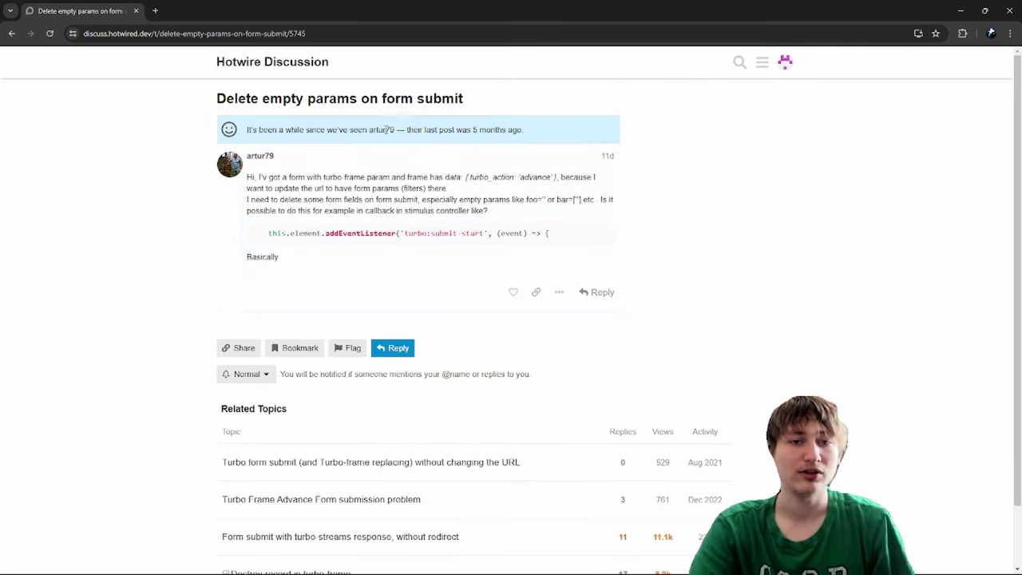
drag(407, 129, 502, 130)
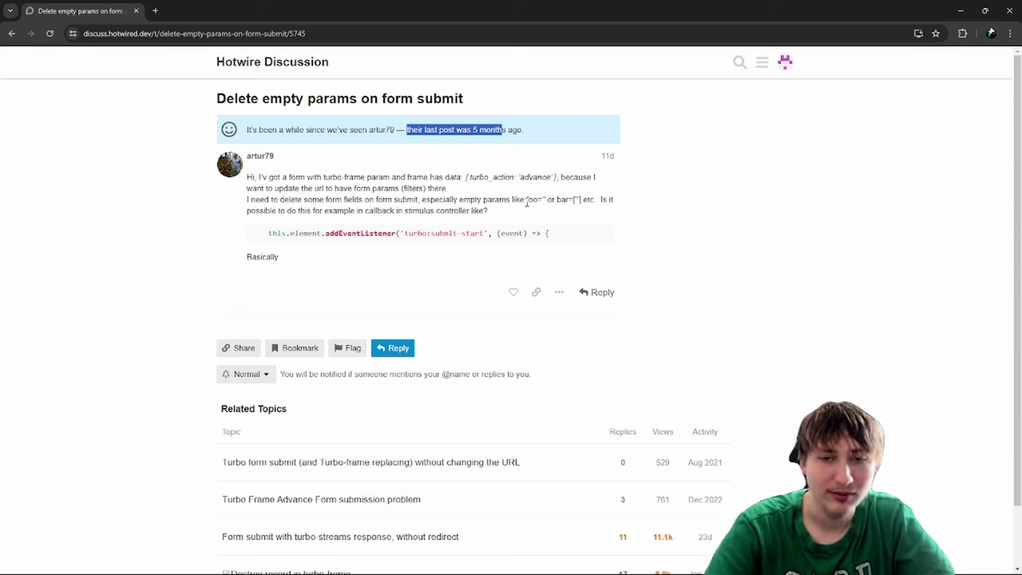
- Examine the code line in the question
drag(269, 233, 425, 232)
click(426, 233)
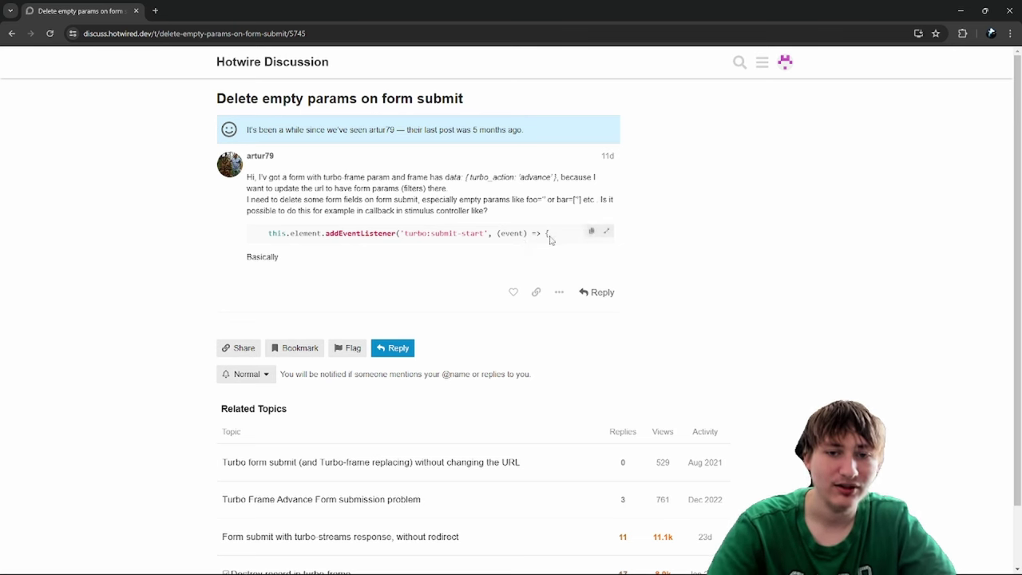
drag(551, 239, 266, 233)
click(266, 232)
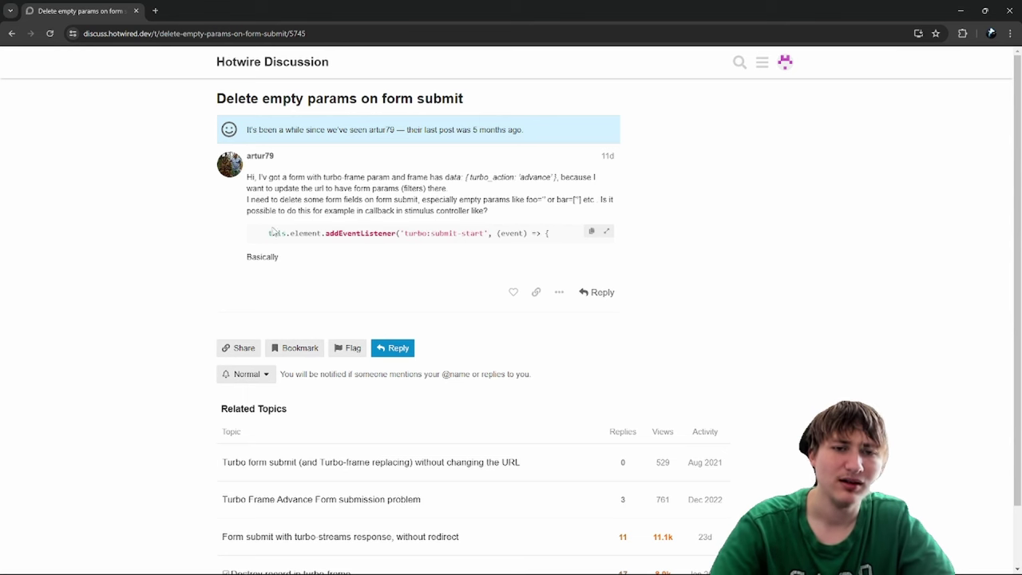
- Read the foo= example and the 'Basically' explanation in the question
drag(527, 200, 544, 200)
click(528, 199)
click(528, 200)
click(543, 200)
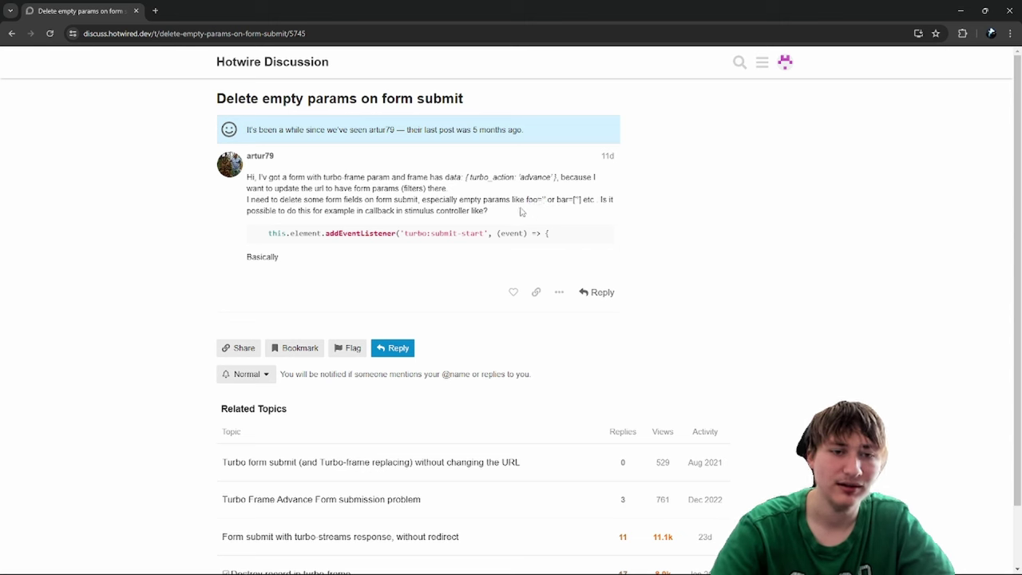
drag(207, 253, 280, 257)
click(287, 257)
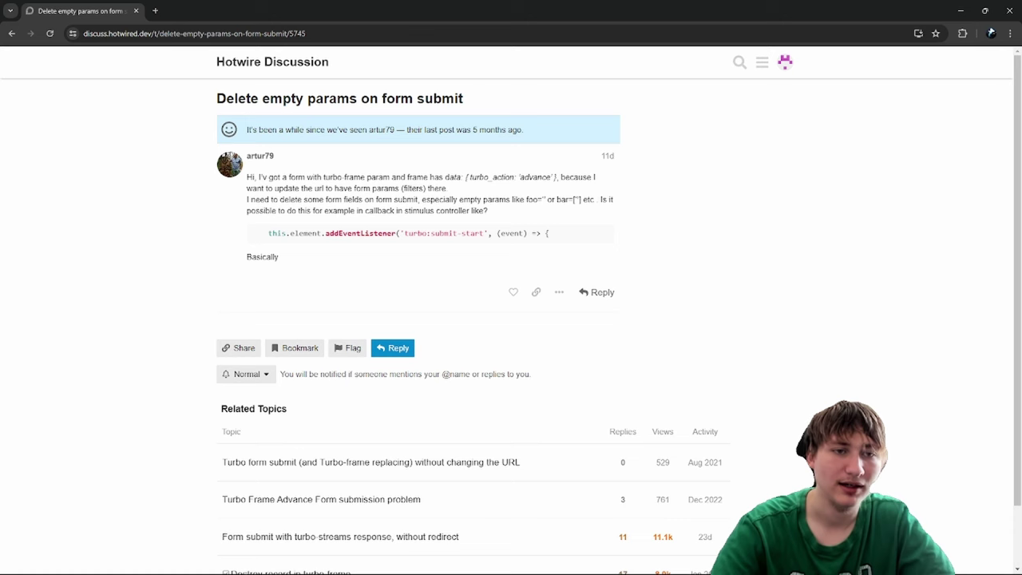
- Go back and open 'Turbo Stream updating DOM inconsistently upon broadcast from model'
click(13, 34)
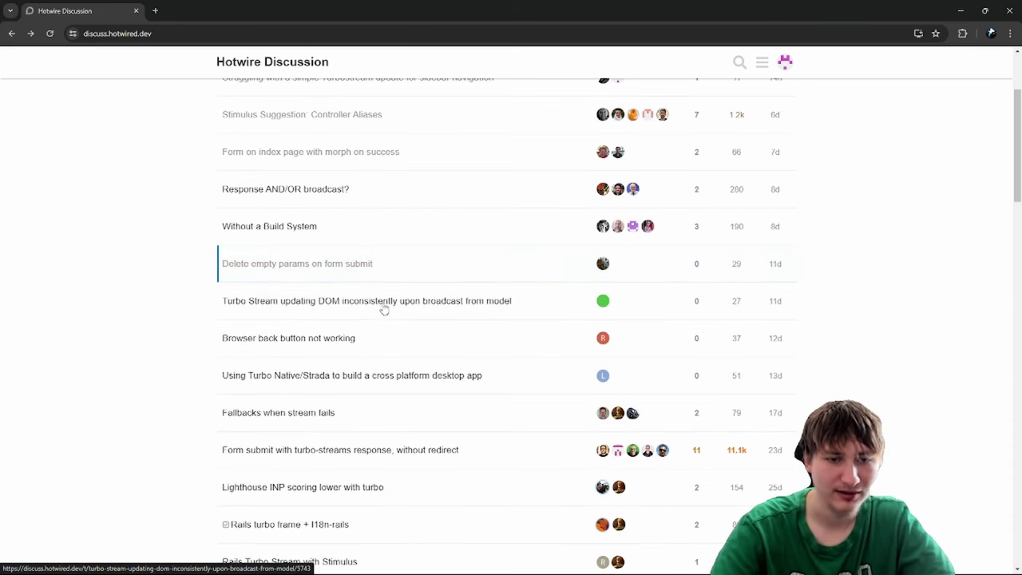
click(409, 309)
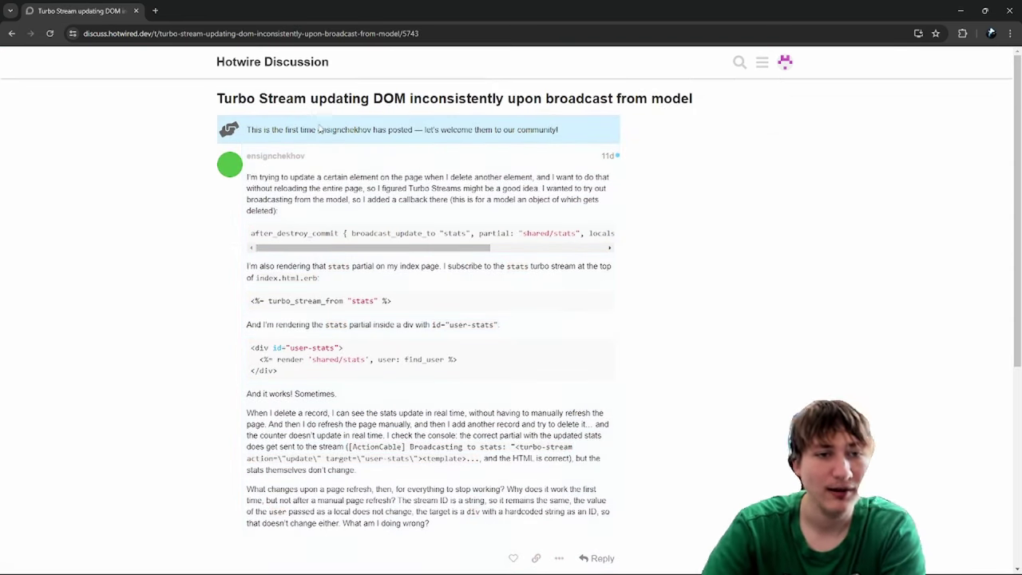
drag(318, 130, 384, 130)
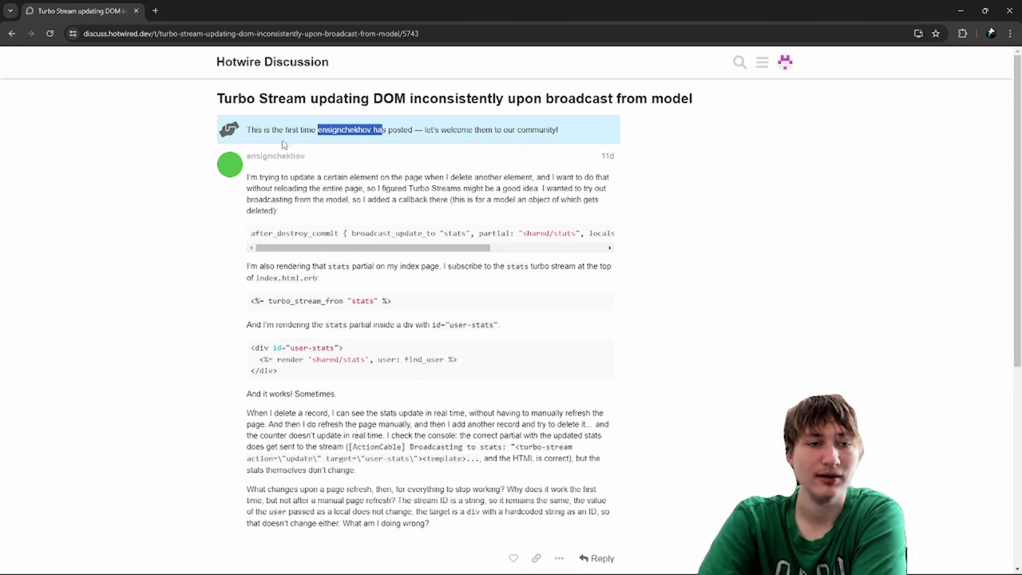
drag(247, 176, 277, 177)
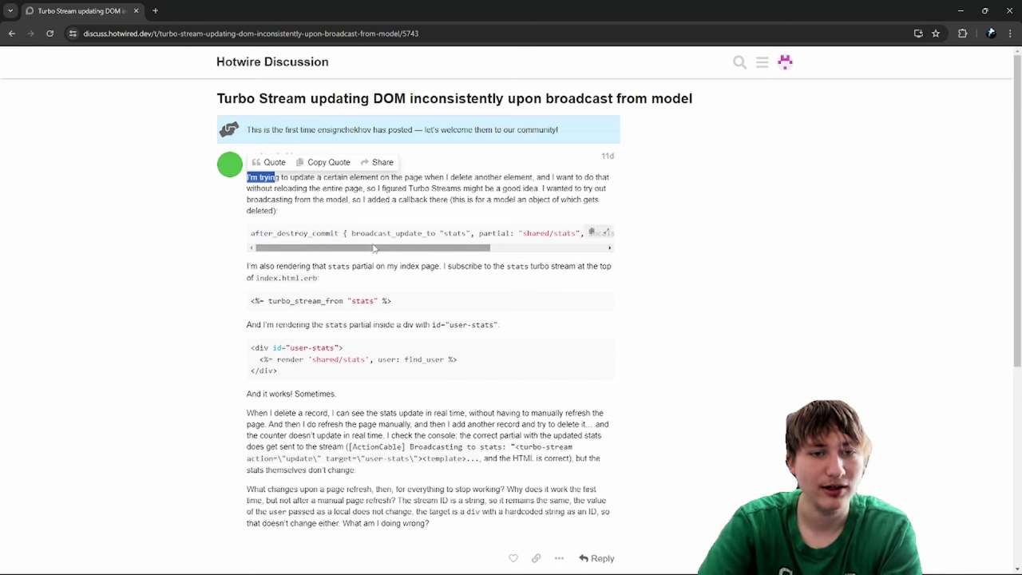
- Read the question about stats updating in real time until a refresh
drag(381, 200, 457, 190)
click(457, 190)
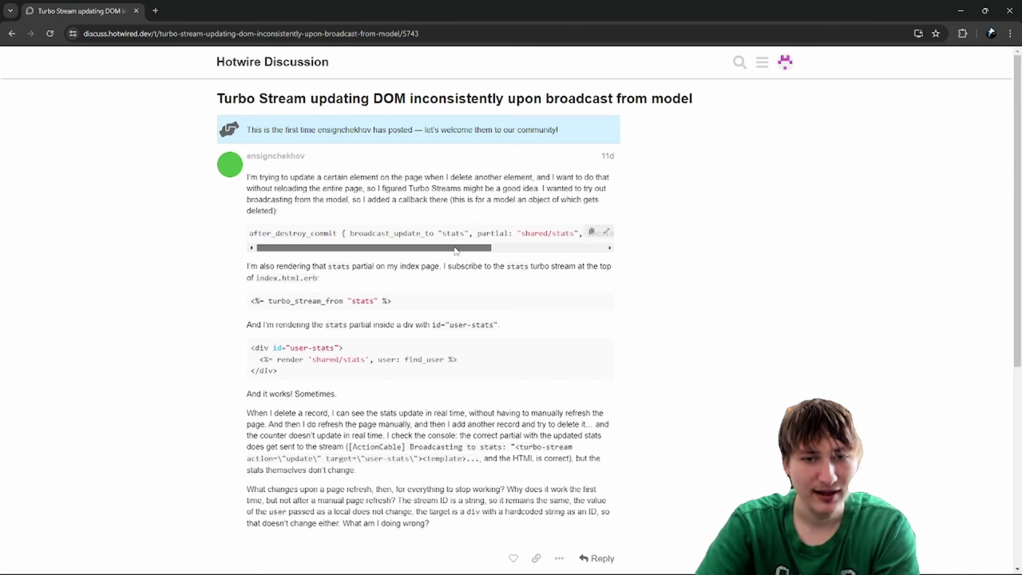
drag(452, 248, 568, 248)
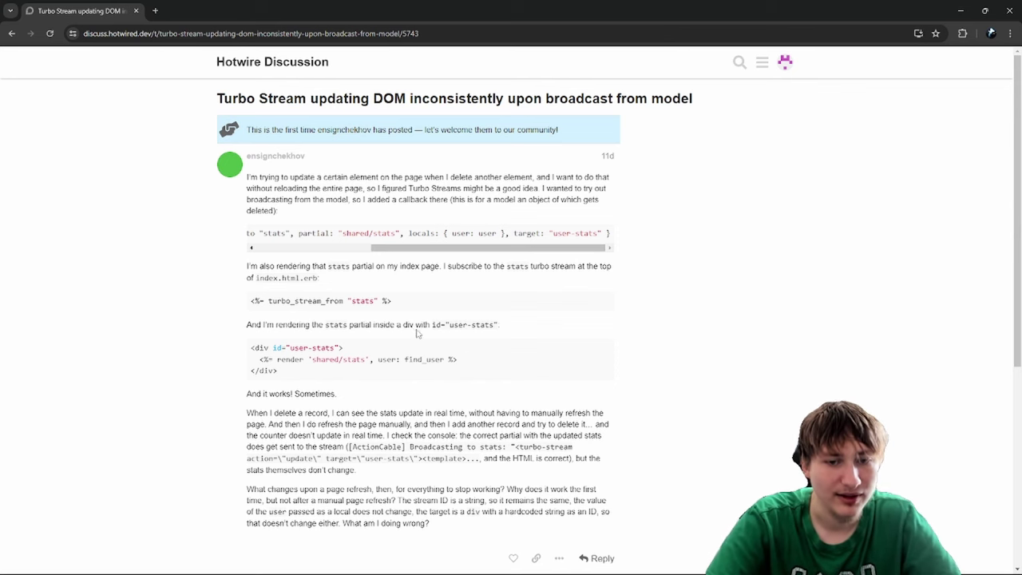
scroll(292, 357, down, 1)
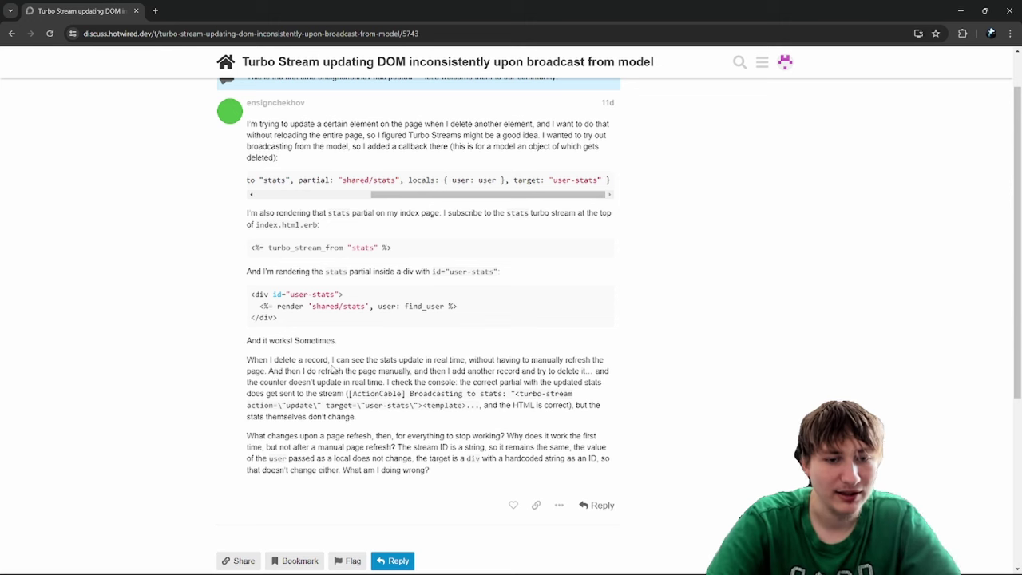
drag(380, 360, 551, 361)
drag(301, 371, 358, 371)
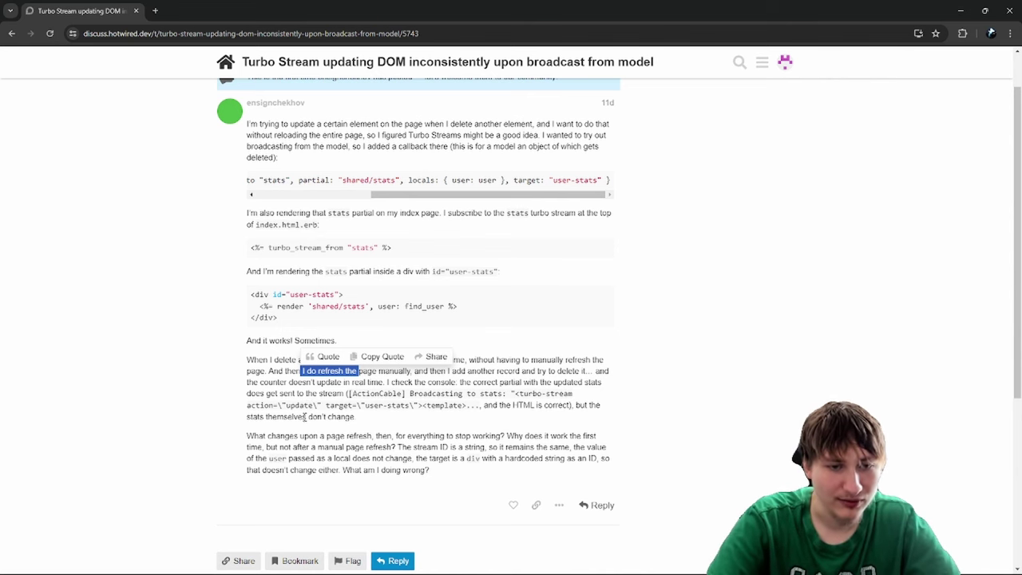
- Review the passage about the record and page refresh
scroll(285, 416, down, 1)
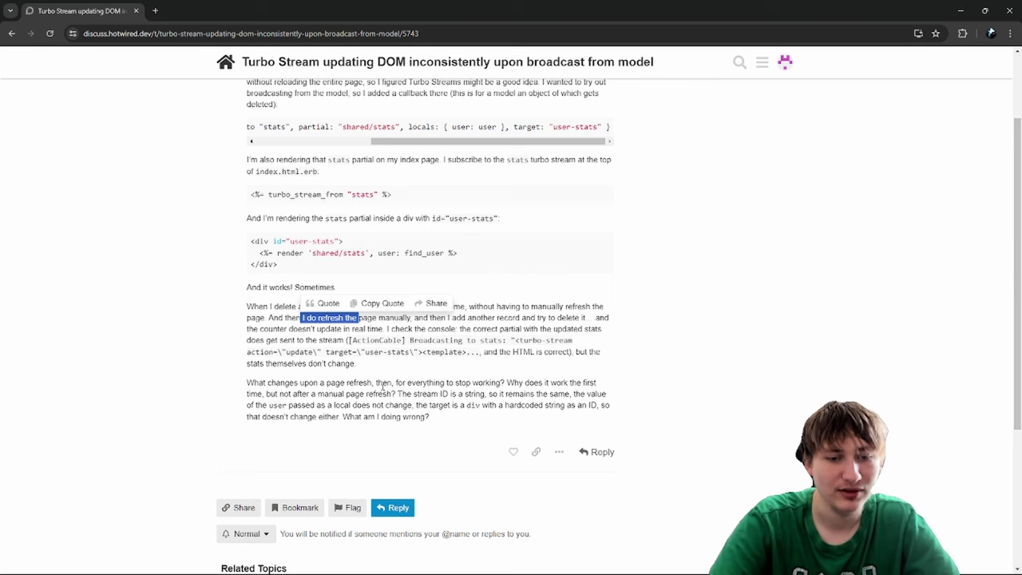
click(325, 374)
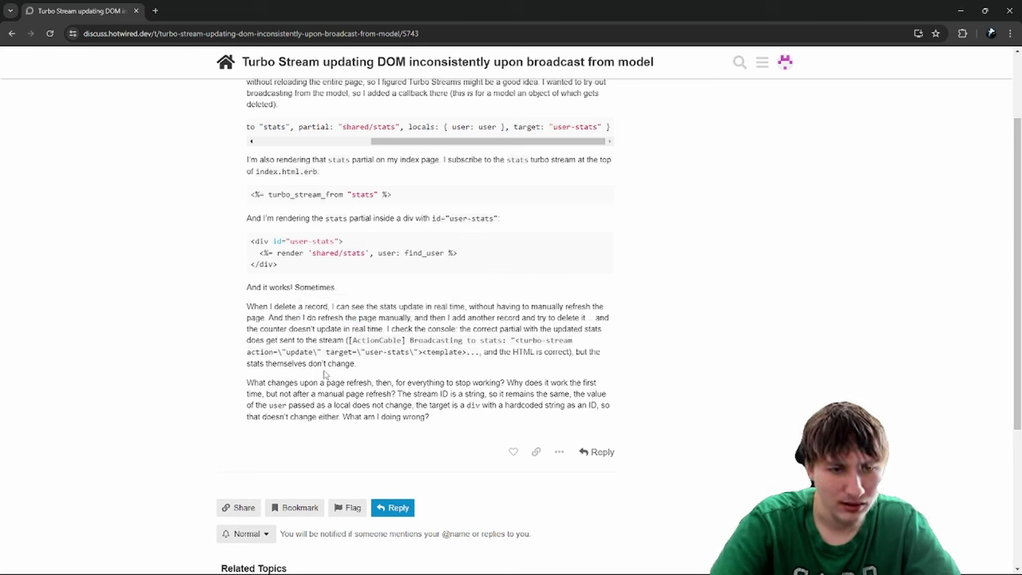
drag(298, 306, 342, 320)
click(370, 313)
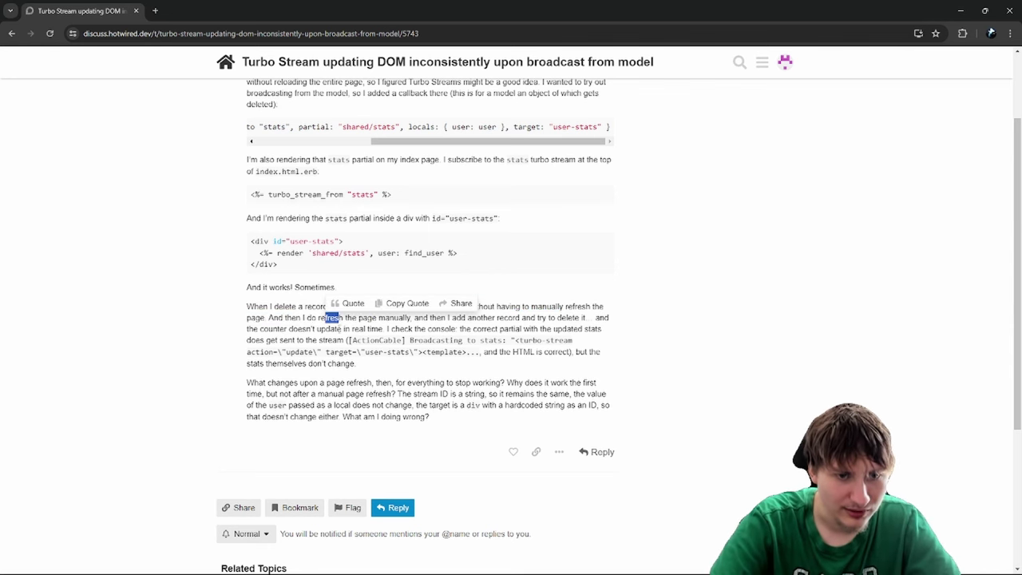
click(328, 332)
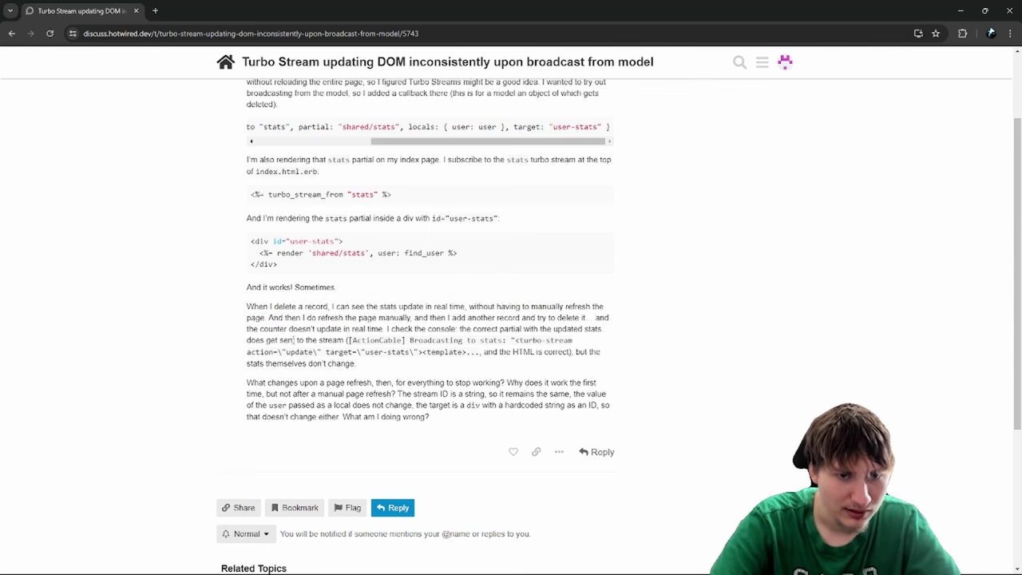
scroll(290, 328, up, 2)
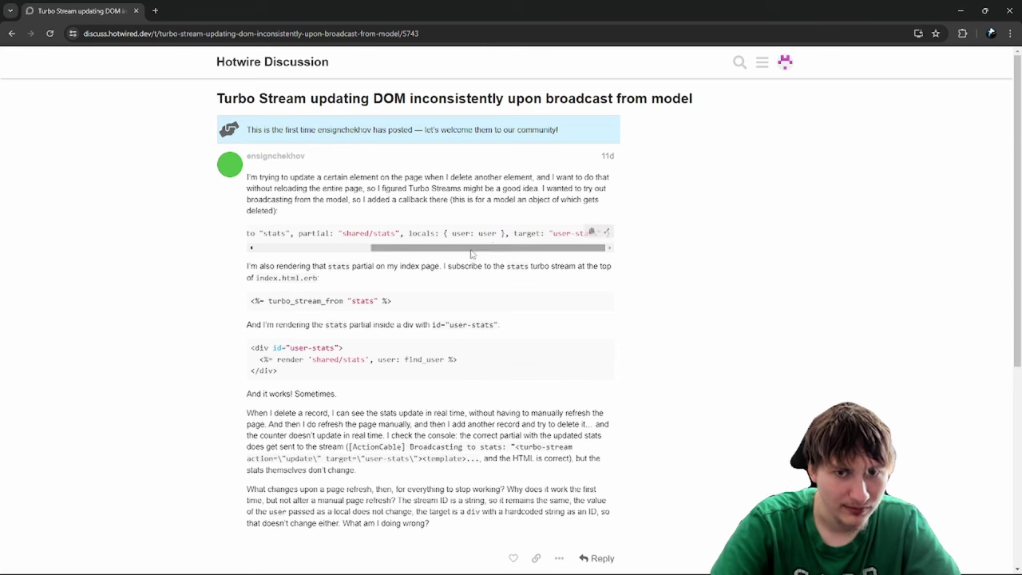
drag(421, 248, 305, 256)
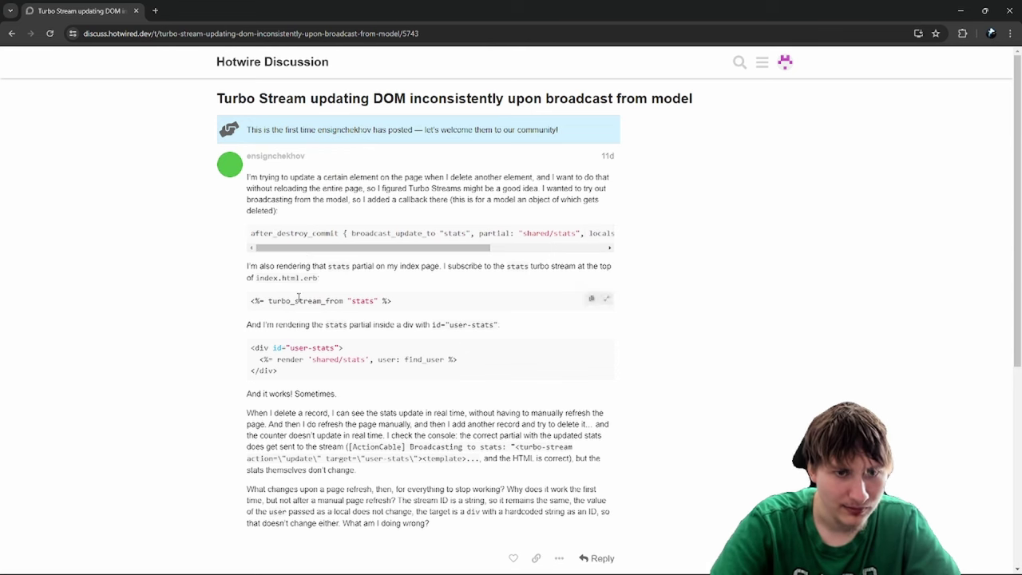
drag(333, 248, 457, 256)
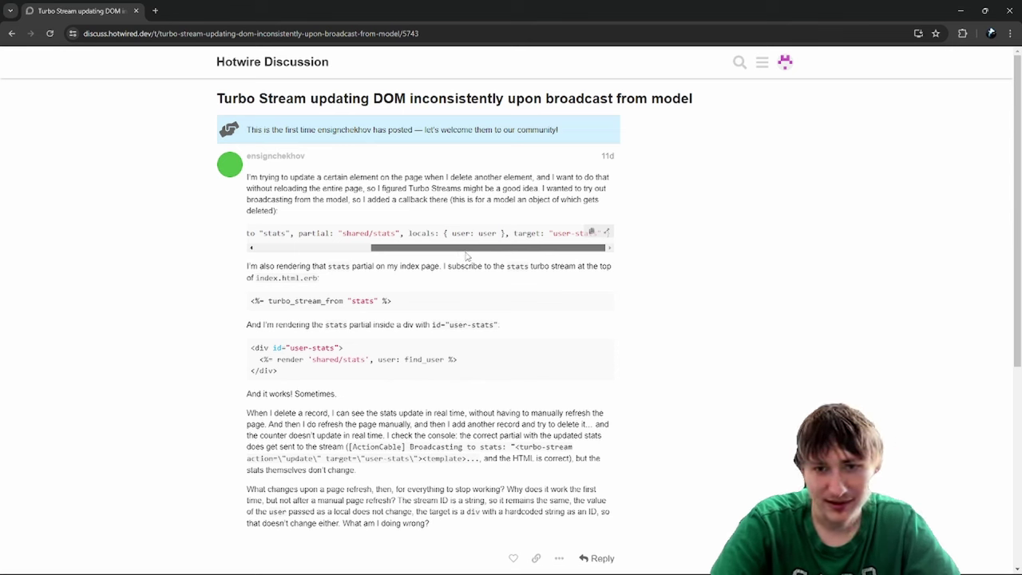
drag(467, 254, 314, 264)
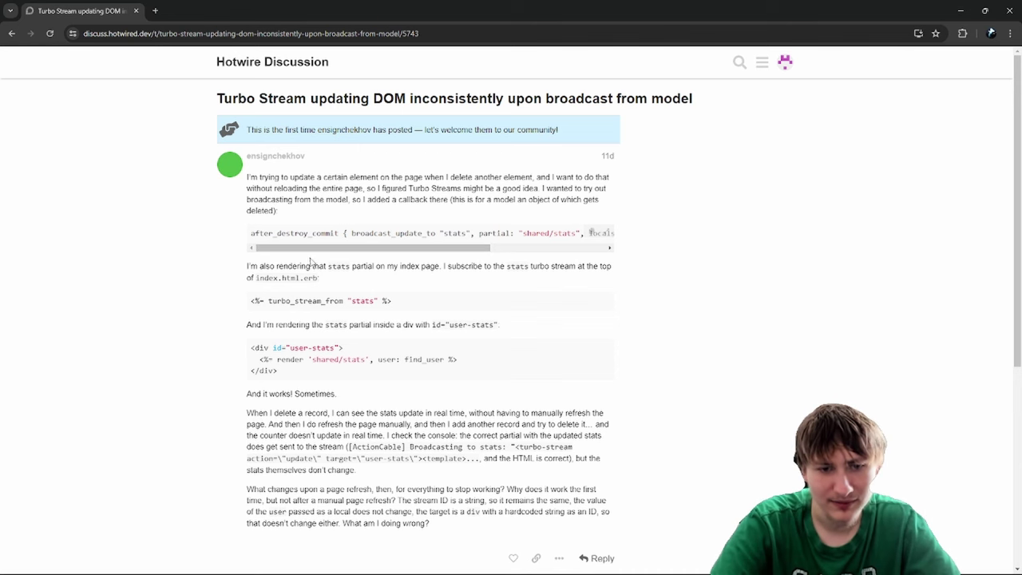
scroll(311, 254, down, 1)
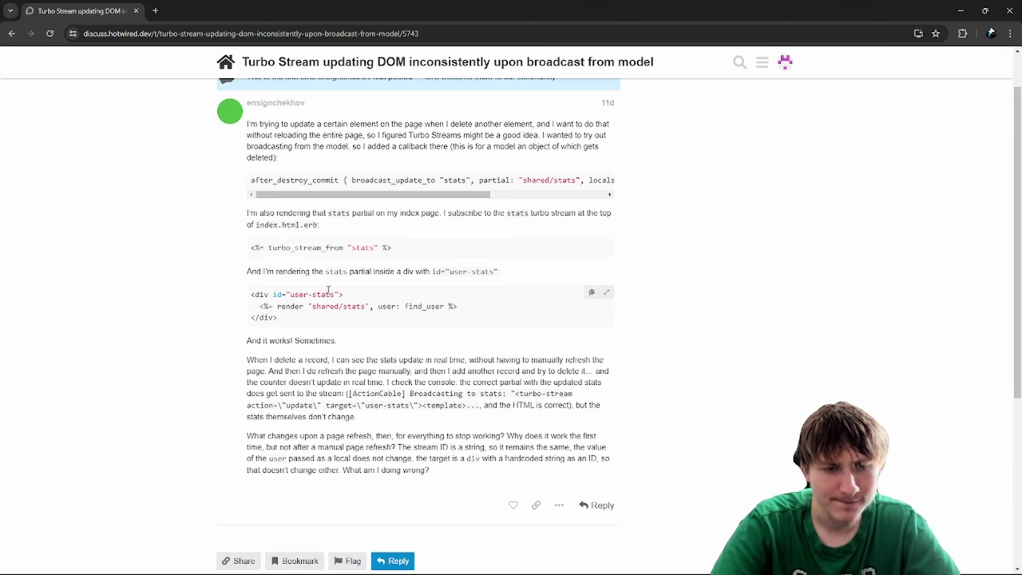
scroll(330, 243, down, 1)
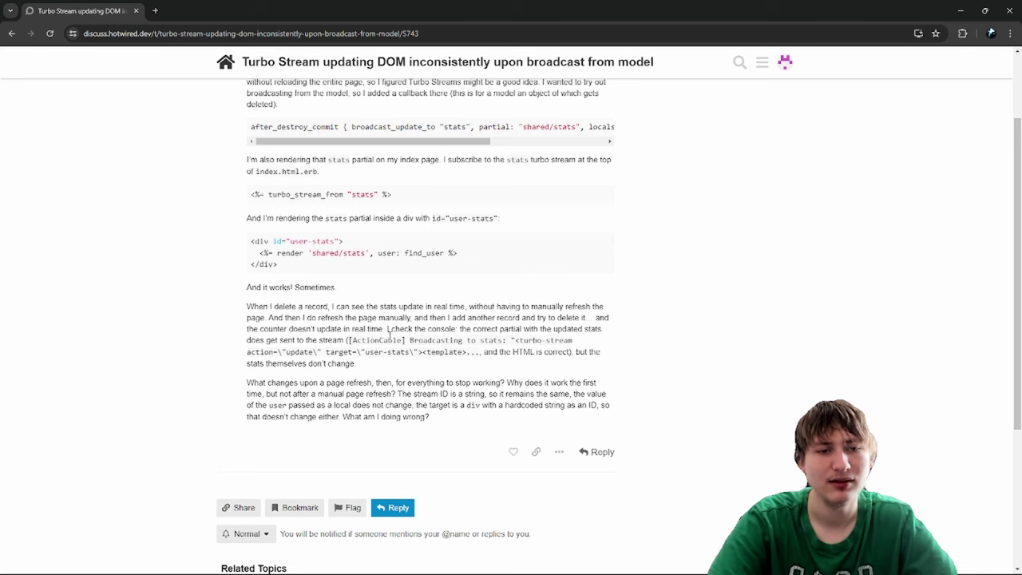
drag(346, 192, 374, 197)
click(352, 195)
click(351, 197)
click(256, 190)
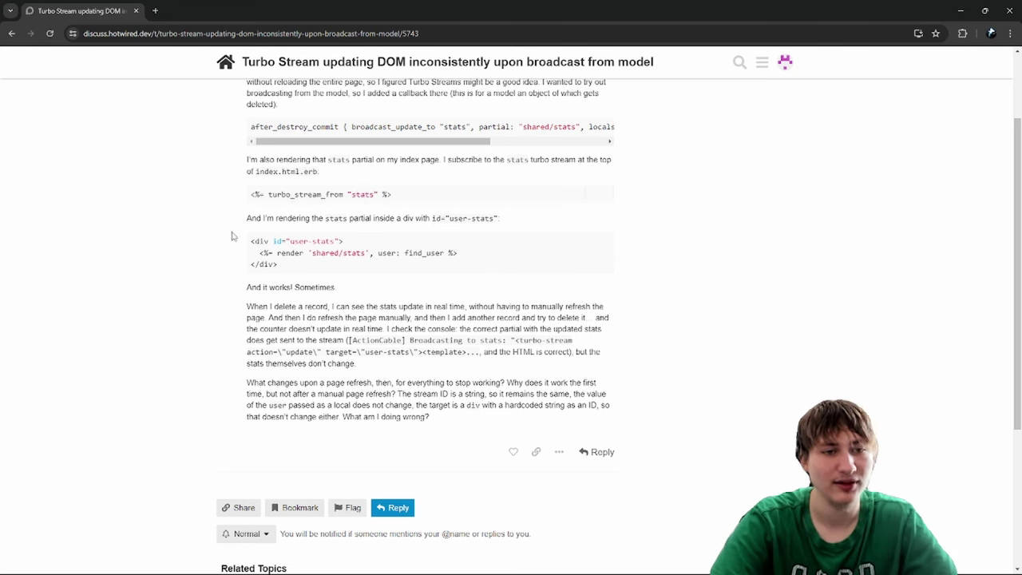
drag(234, 237, 462, 266)
click(301, 239)
drag(365, 141, 480, 139)
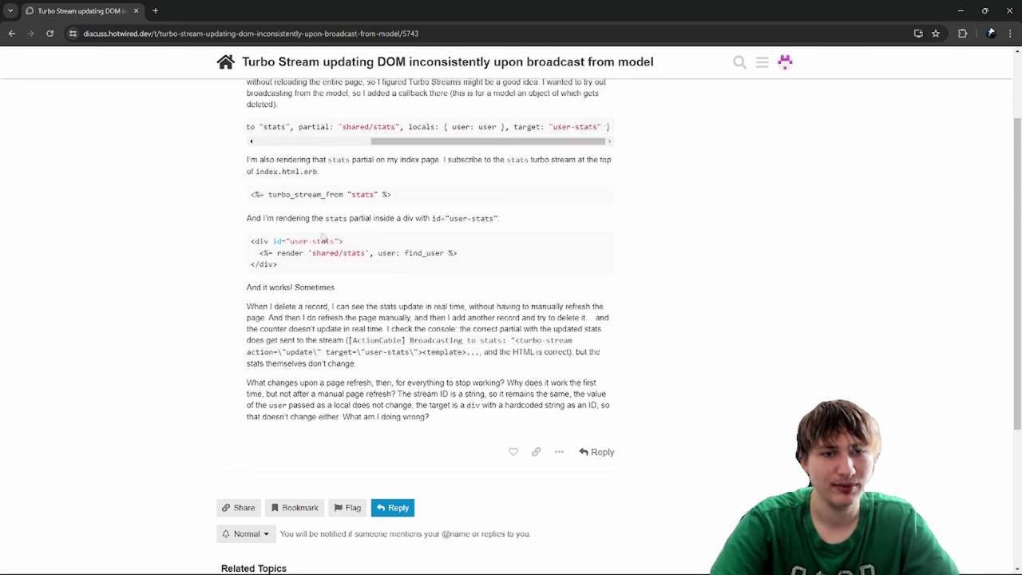
double_click(343, 252)
click(344, 252)
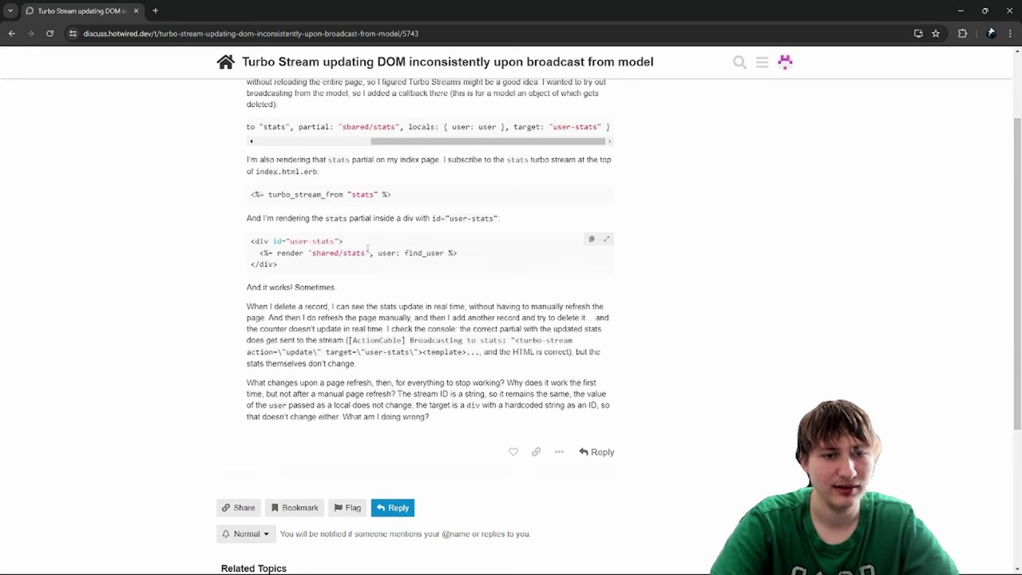
scroll(595, 376, down, 1)
- Start the reply with 'I'm not sure whats going wrong! although I see a few things'
click(599, 397)
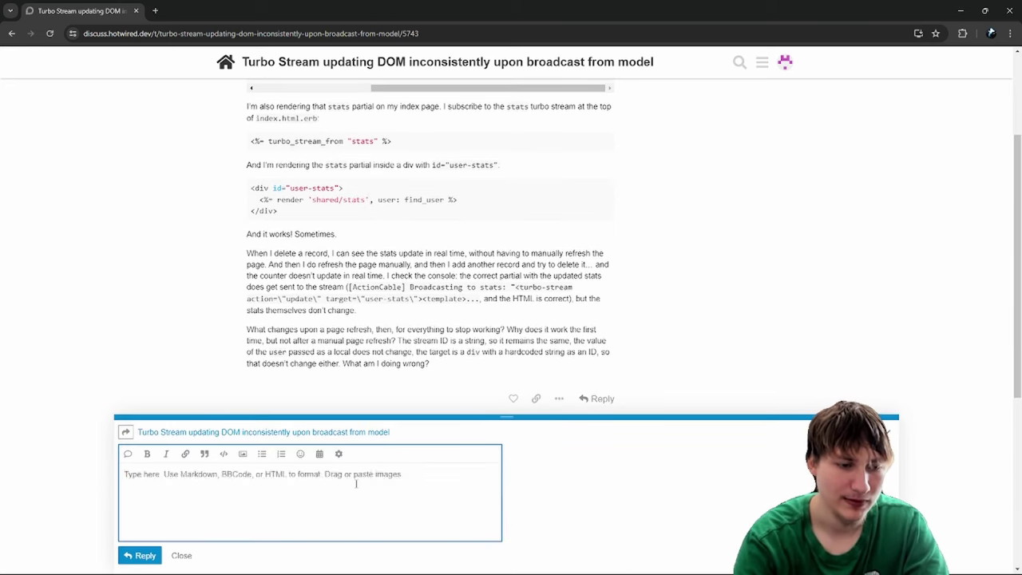
text(I'm not sure whats)
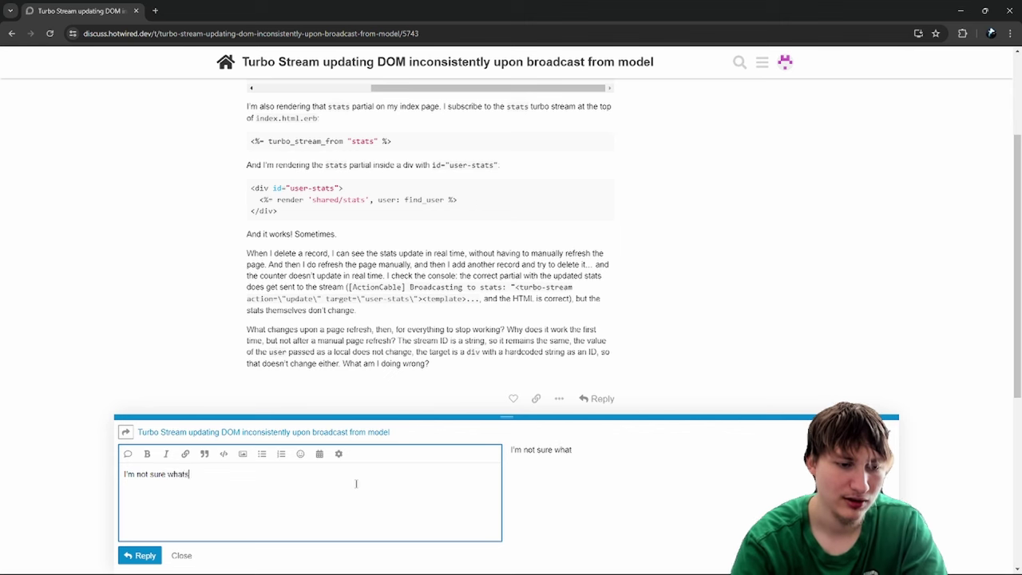
text( going wrong)
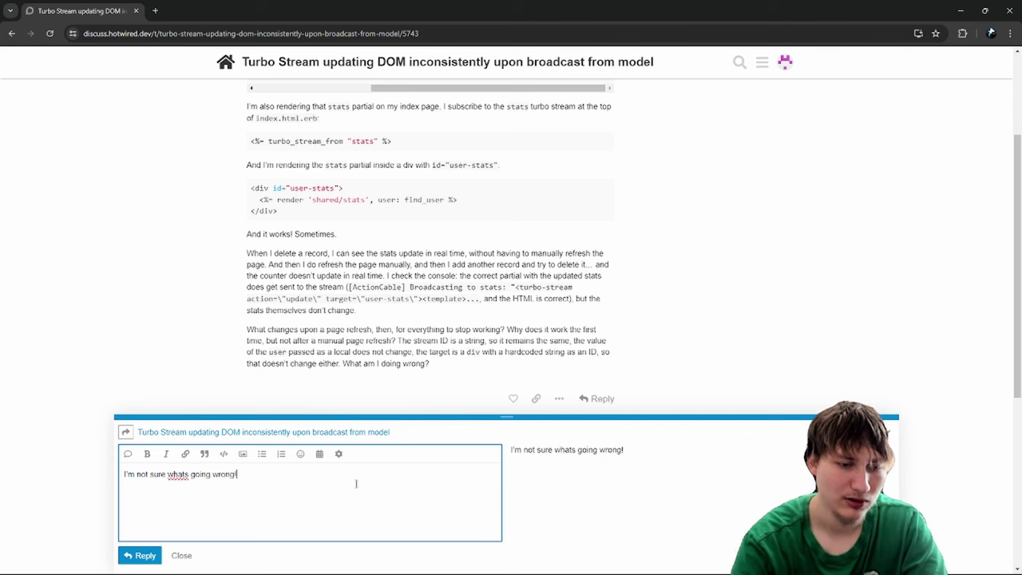
text(! although I se)
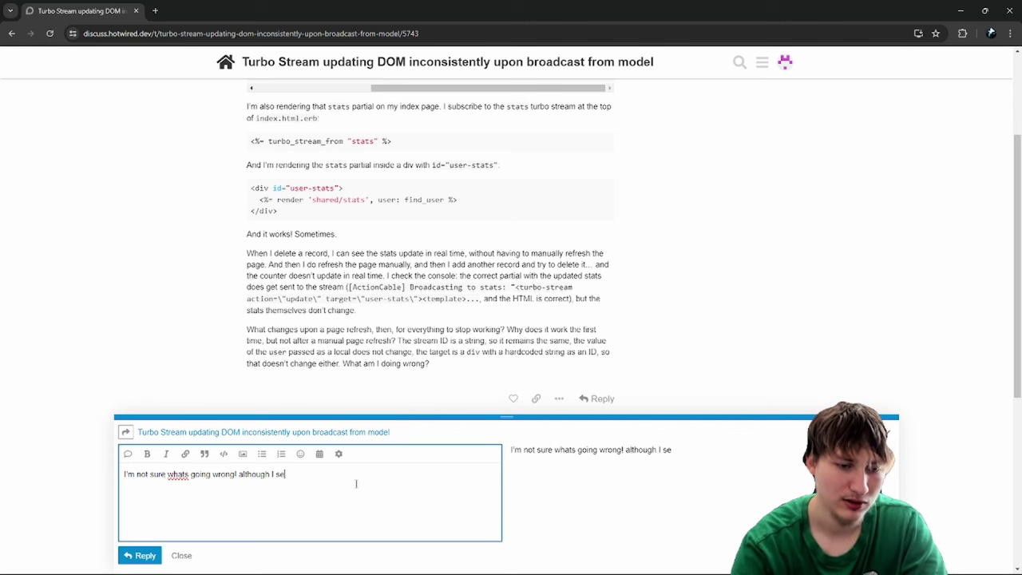
text(e a few thiongs th)
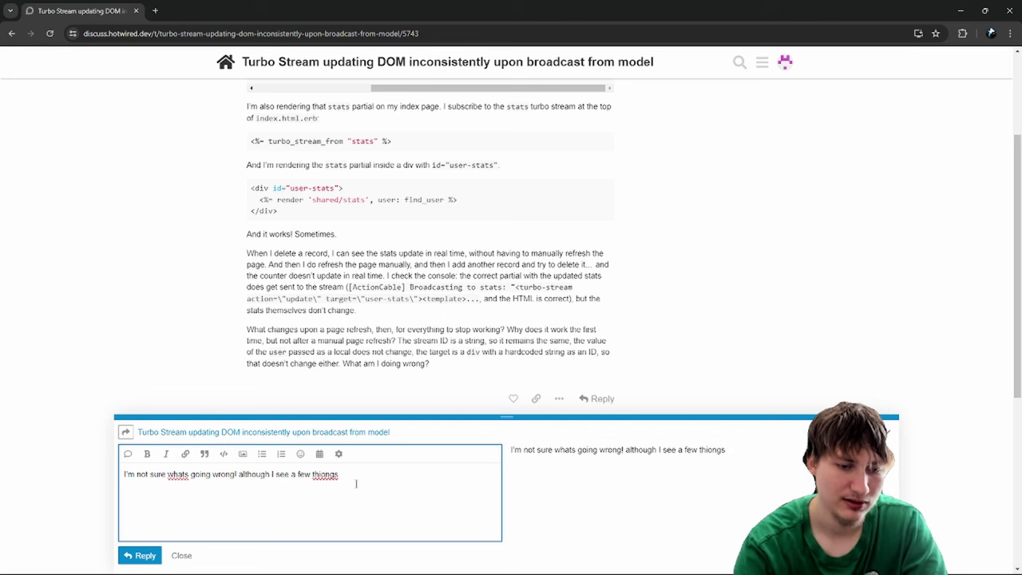
key(BackSpace)
key(BackSpace)
key(BackSpace)
key(BackSpace)
text(ngs)
- Explain that using "stats" as the stream name sends broadcasts to every user viewing the page
key(ctrl+shift+Left)
key(ctrl+shift+Left)
key(ctrl+shift+Left)
key(ctrl+shift+Left)
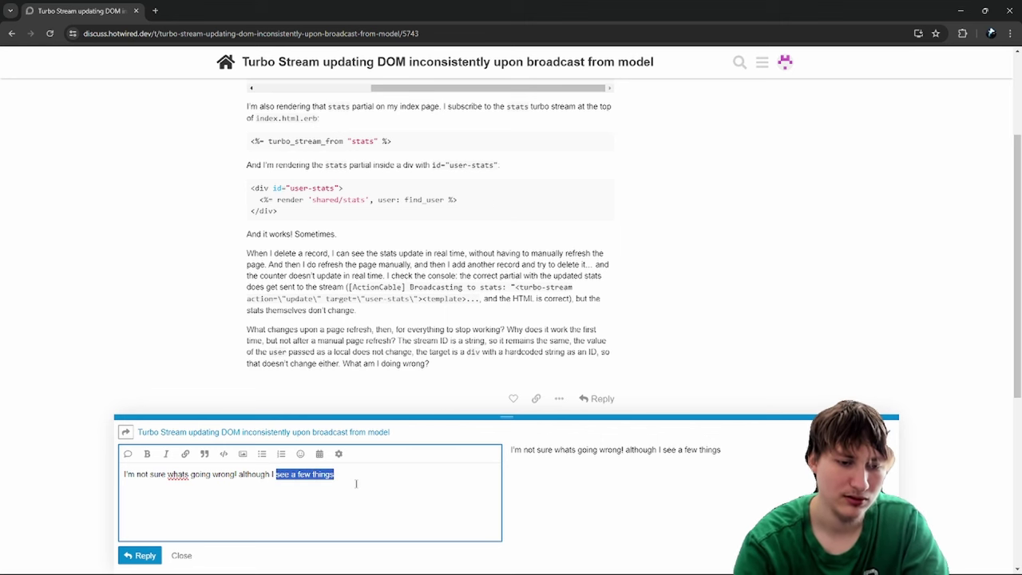
text(see you are)
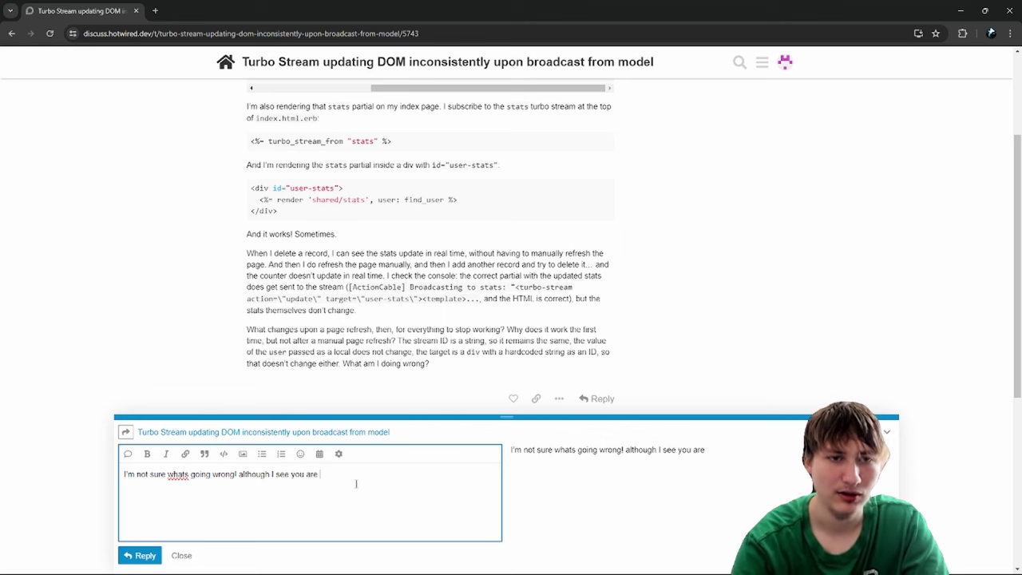
text( using )
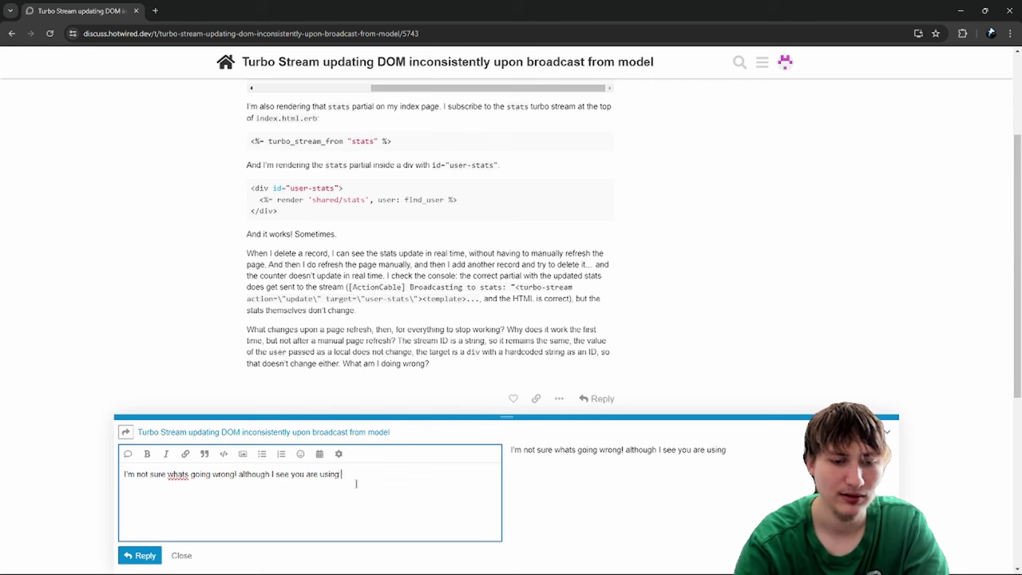
text("stats" as the )
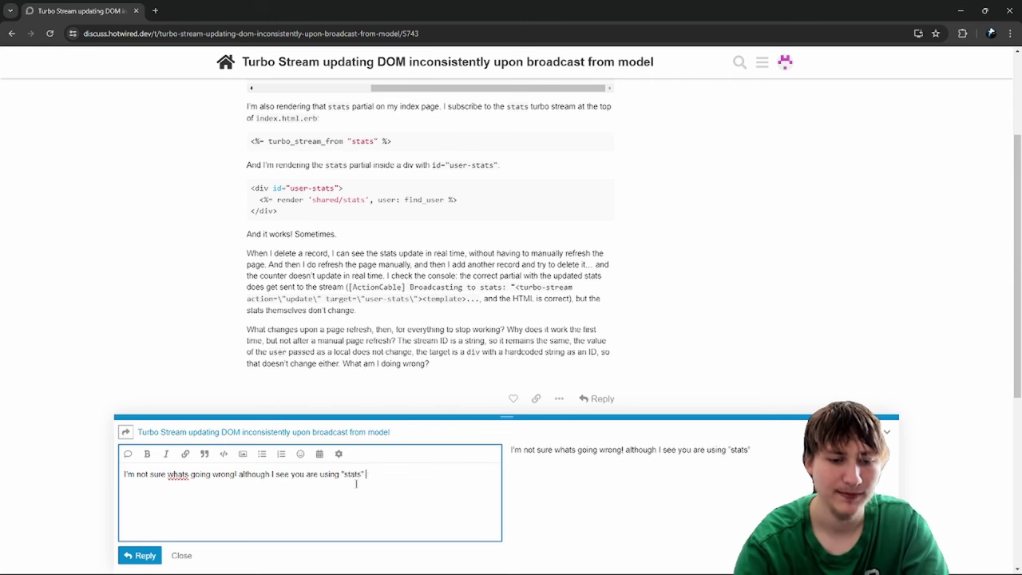
text(tubr)
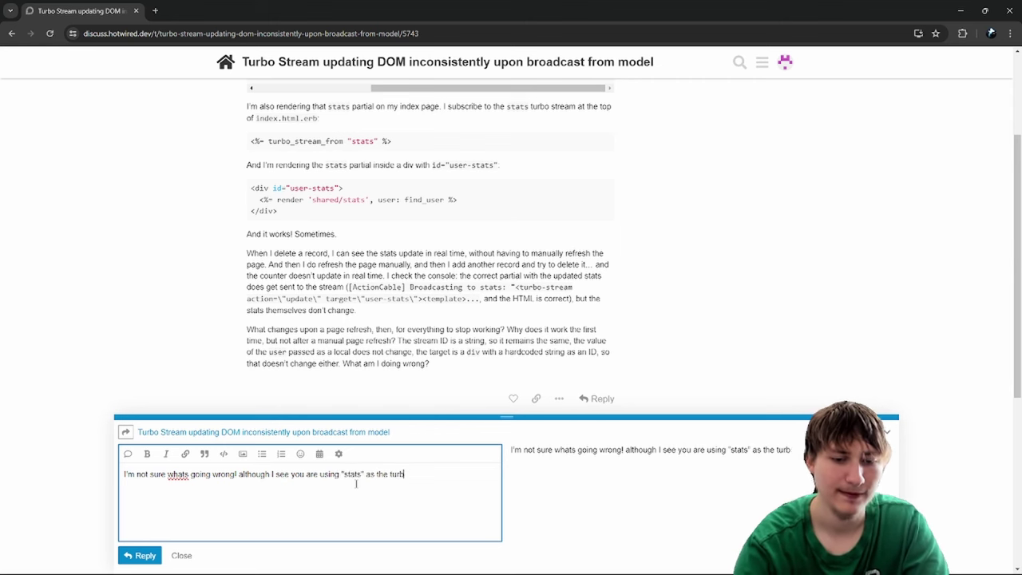
text(o-stream idew)
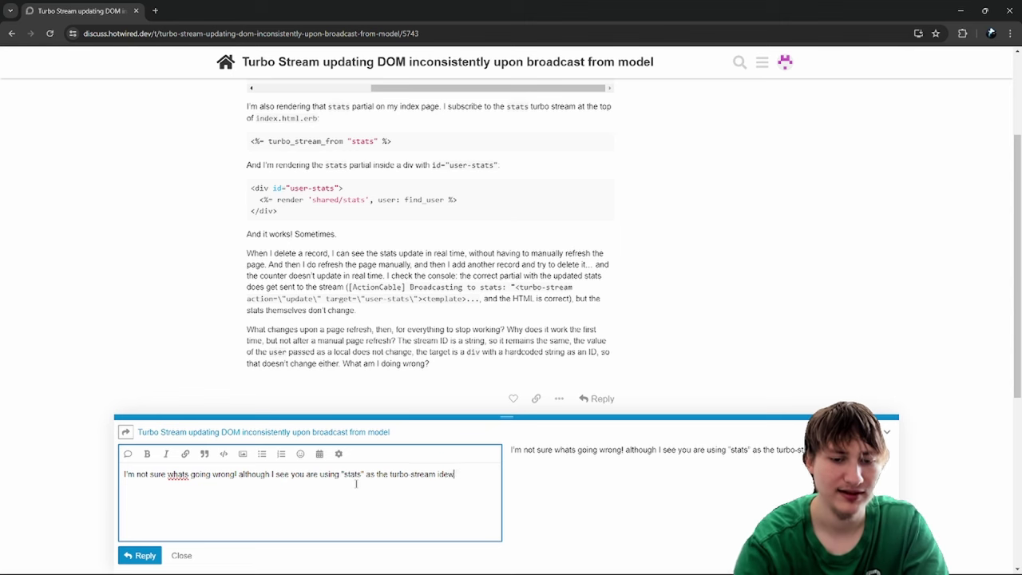
text(fier which would mean yourb)
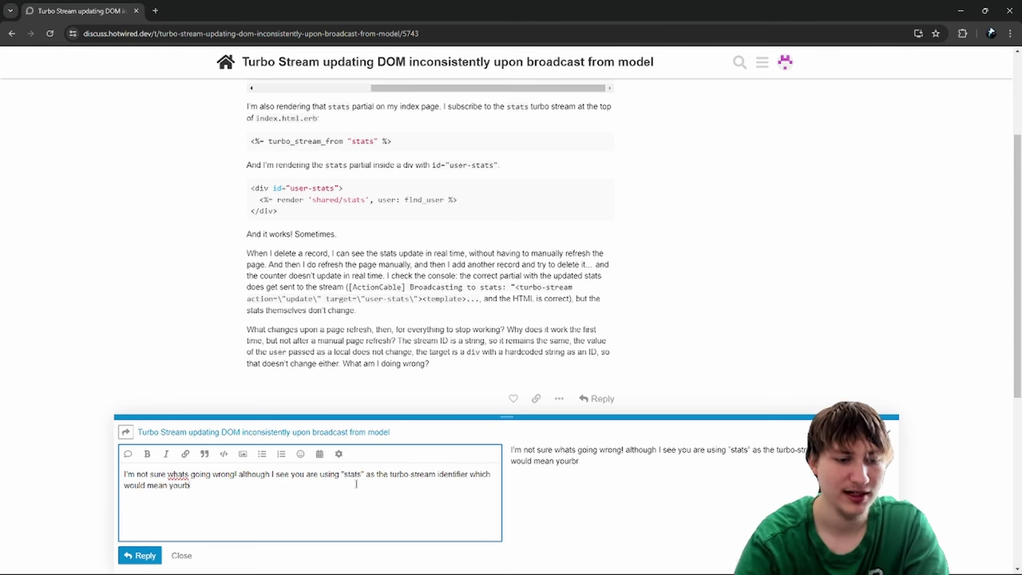
key(BackSpace)
text(broadcasts get we)
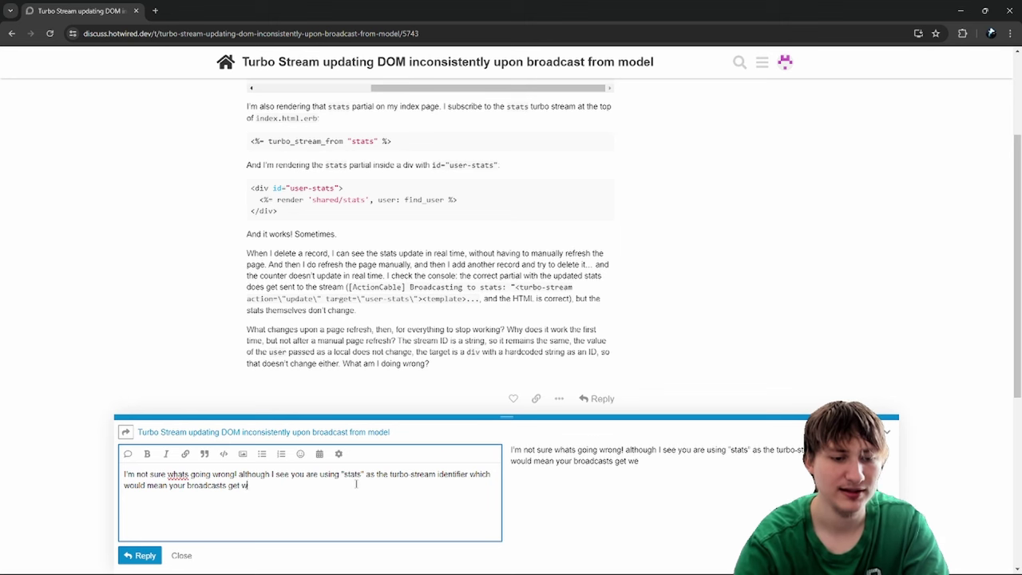
key(BackSpace)
text(sent to every )
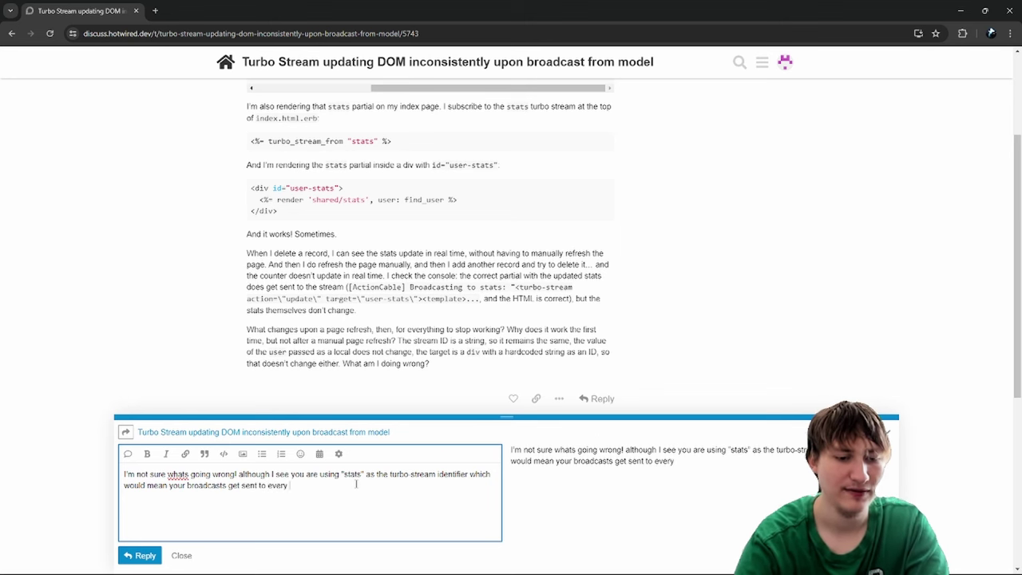
text(user viewing this pagre r)
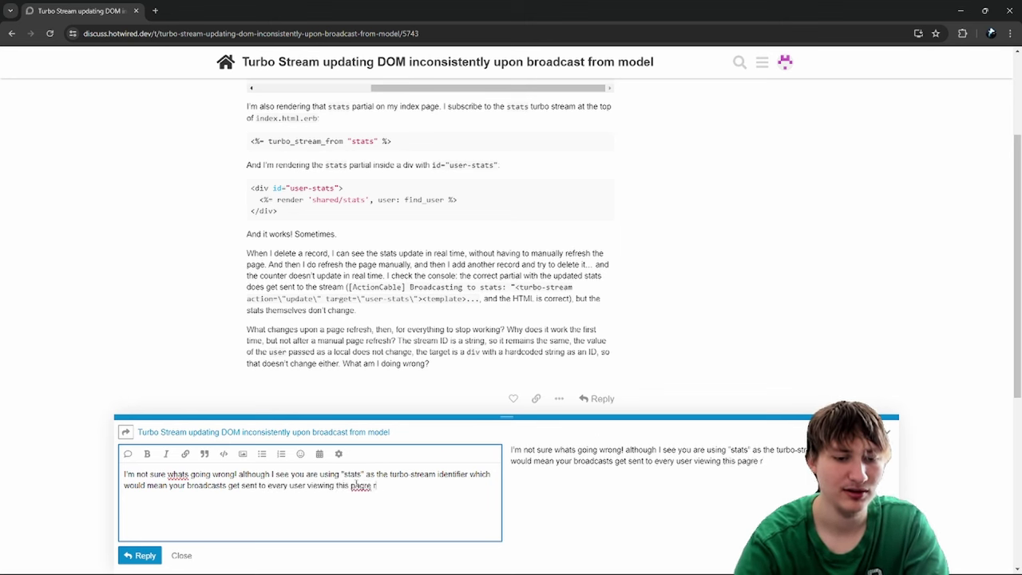
key(BackSpace)
text(e regar)
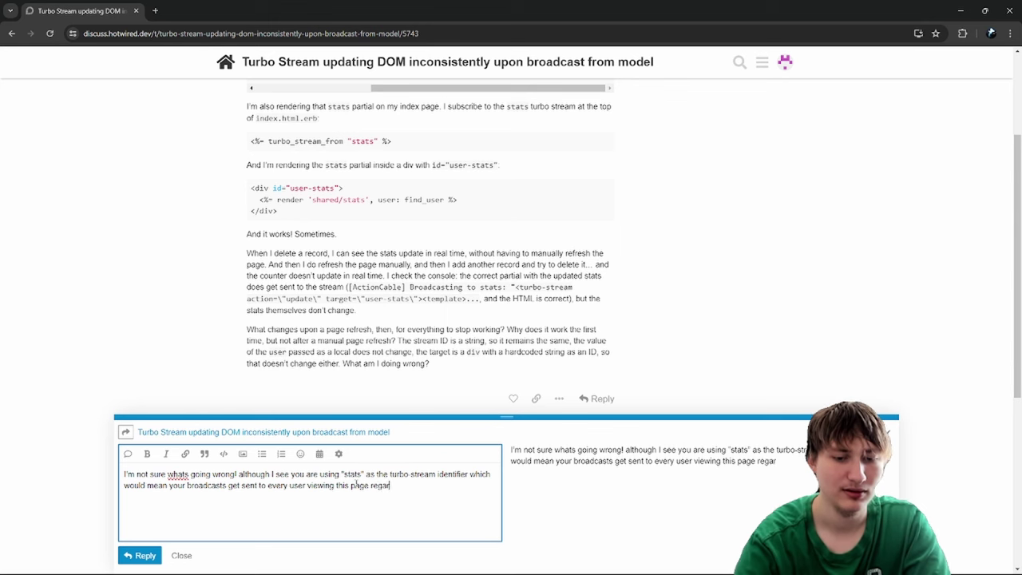
text(dless)
key(ctrl+BackSpace)
text(for every)
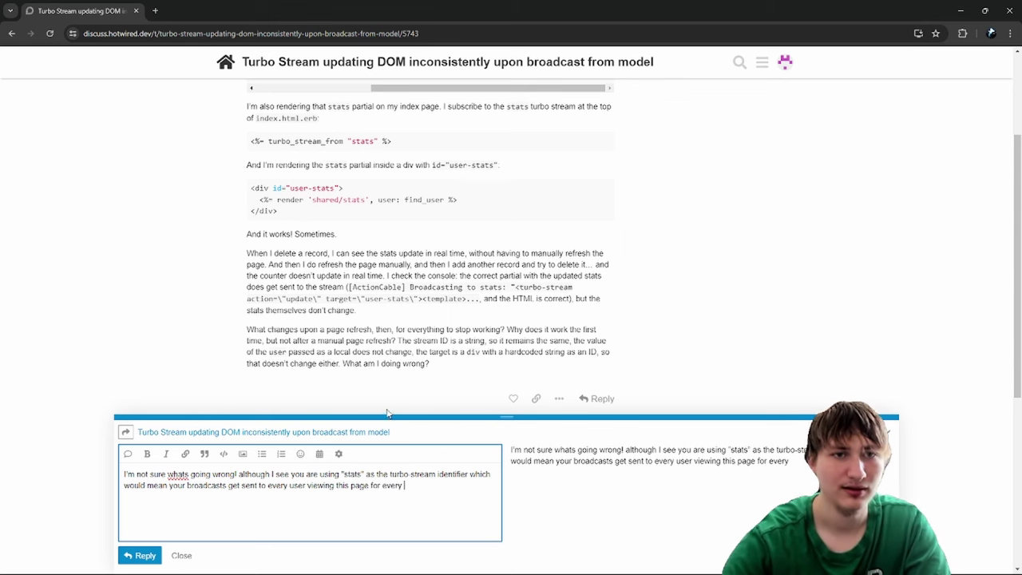
- Suggest changing the turbo-stream to broadcast new records only to the user who created them
scroll(389, 400, up, 2)
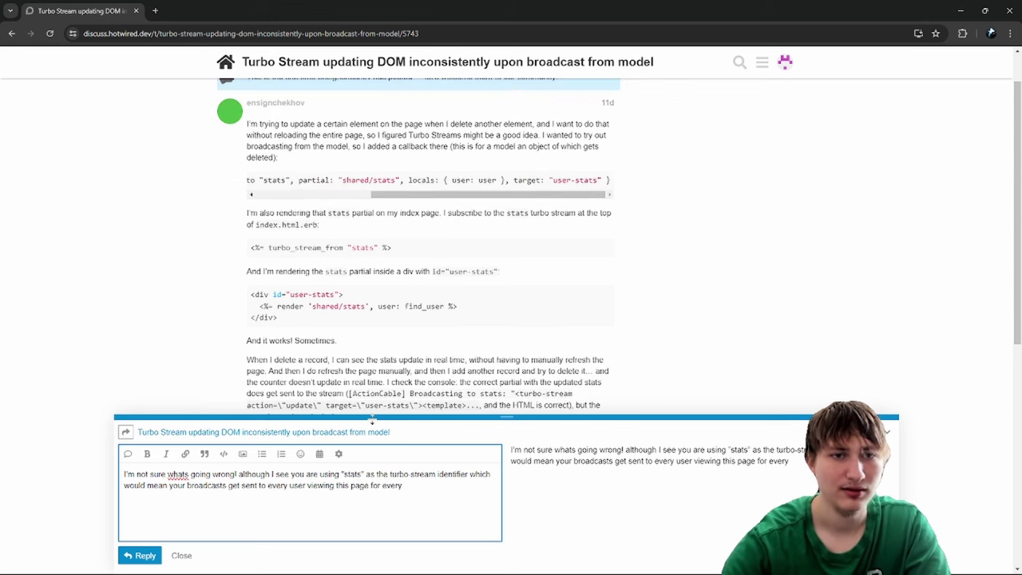
drag(417, 195, 320, 195)
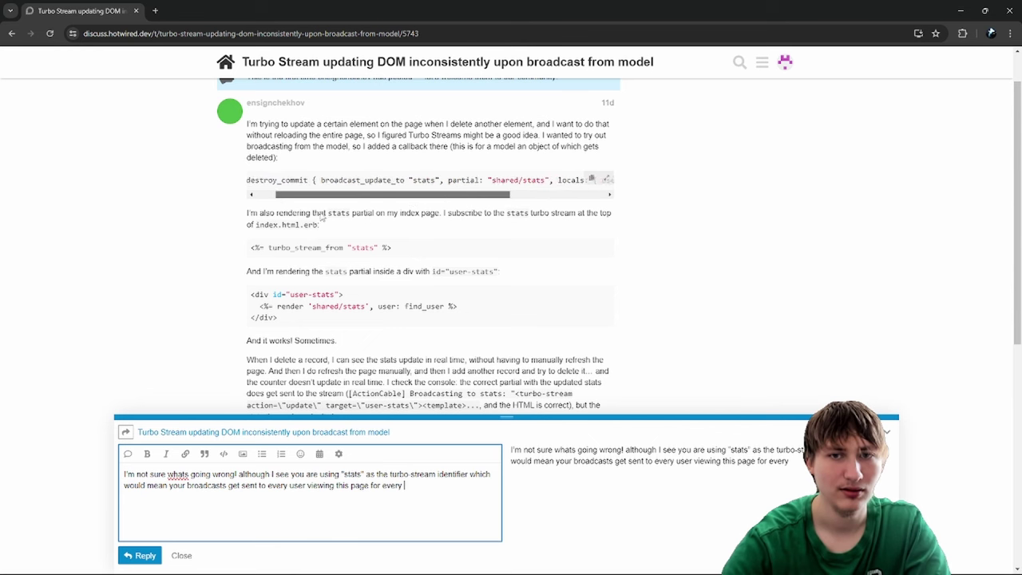
text(y new record.)
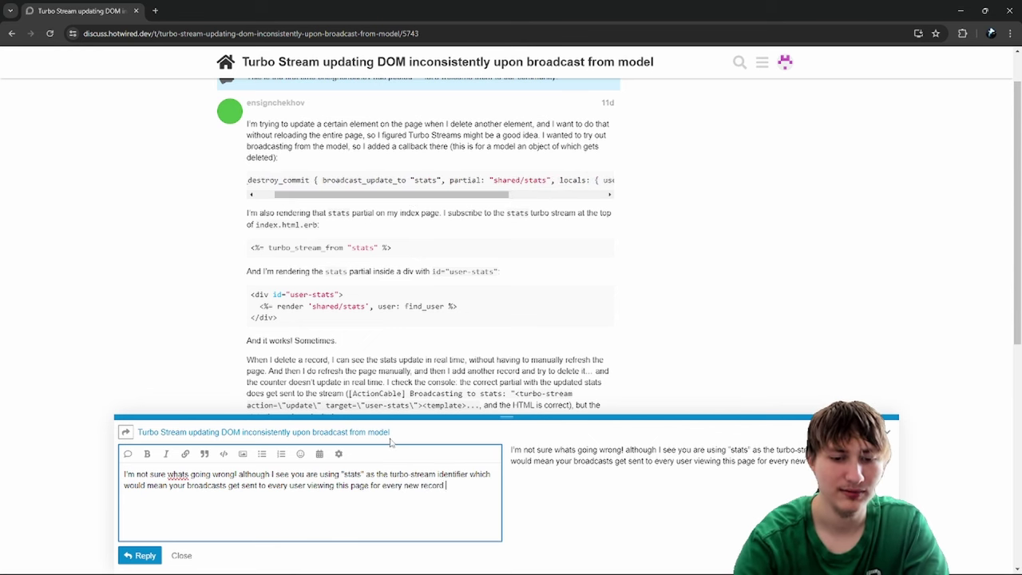
text( Not sure if this is)
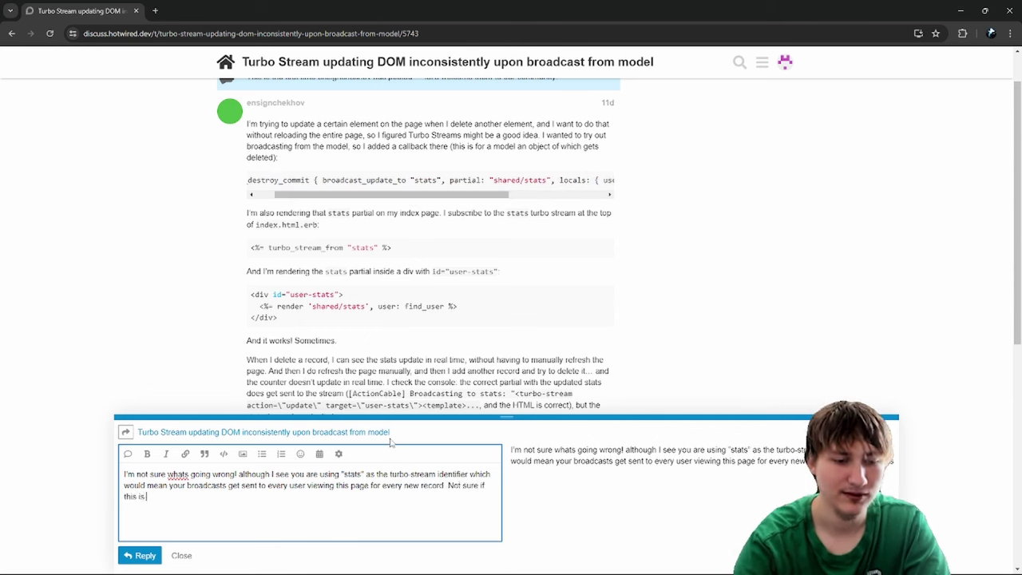
text( what you we)
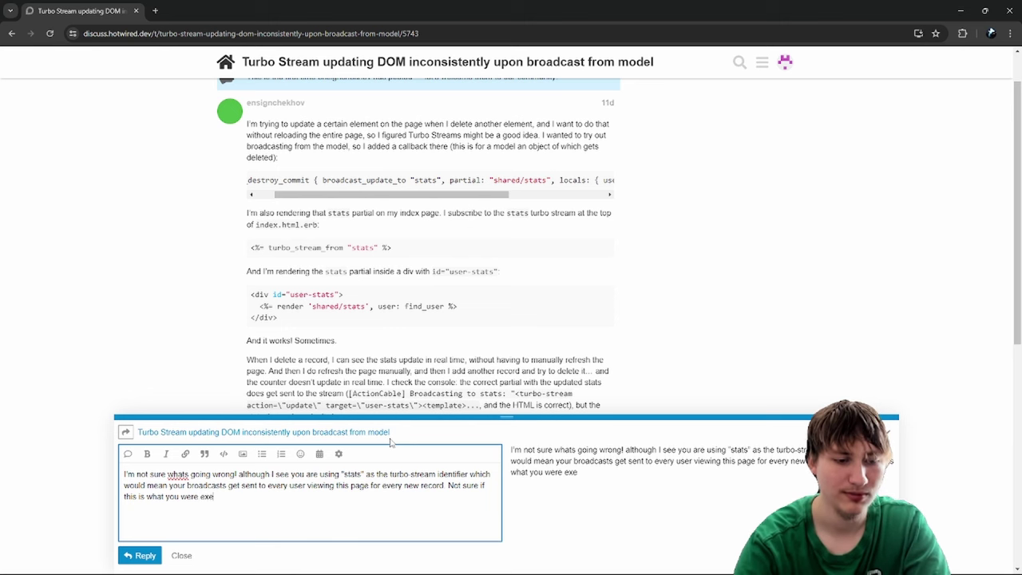
text(re expecting but if you)
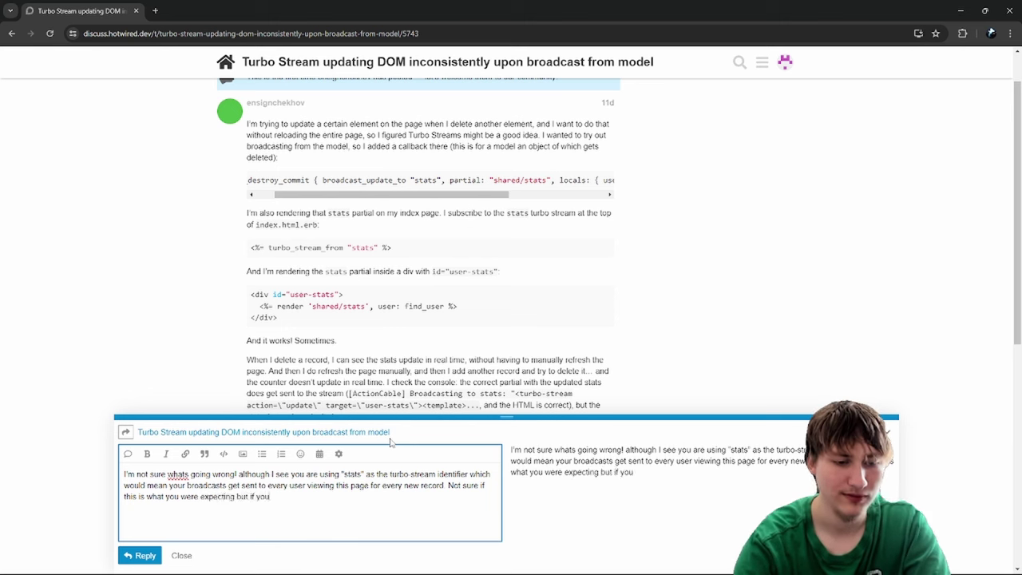
text( want to target)
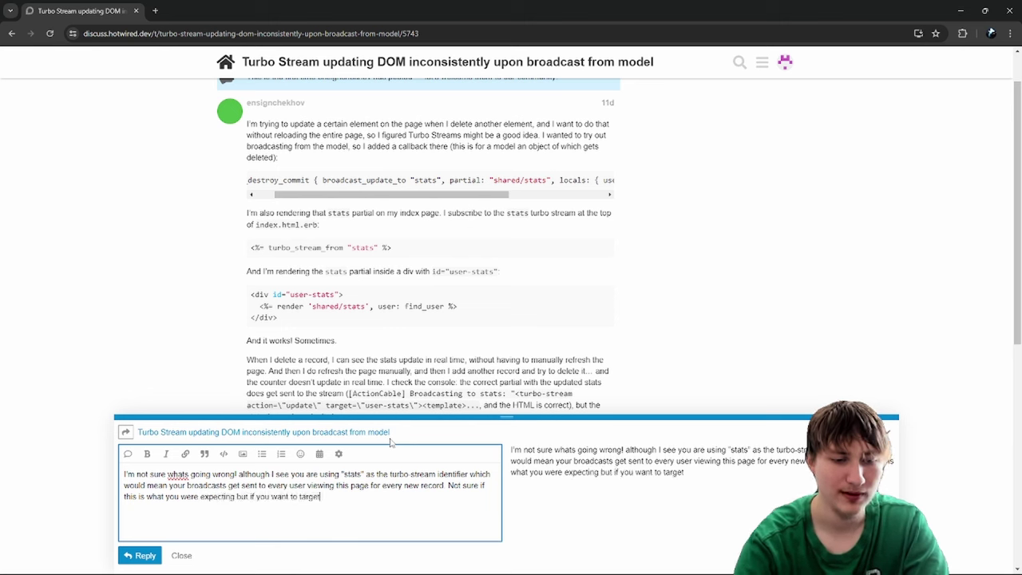
key(ctrl+shift+Left)
text(only broad a)
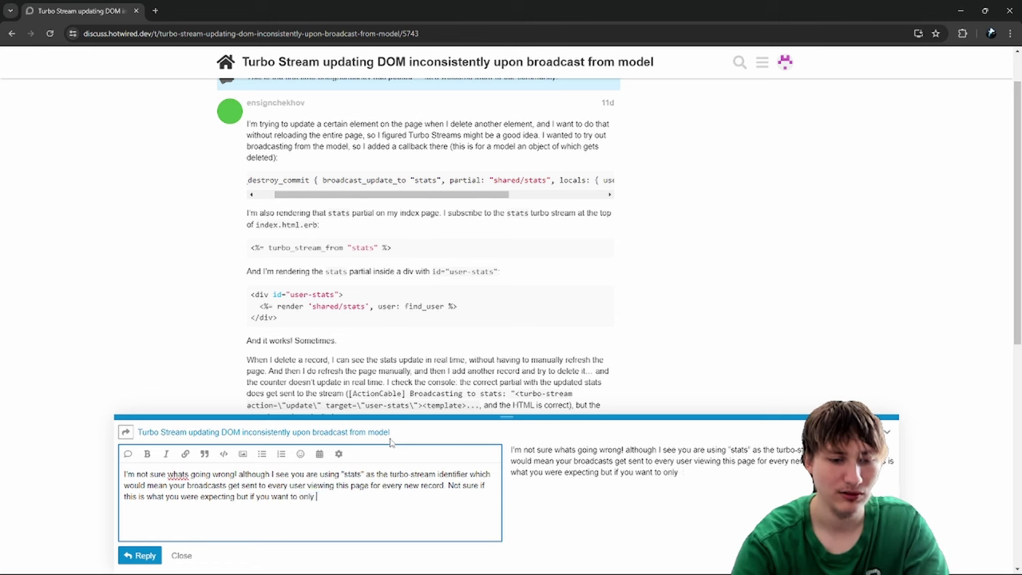
key(BackSpace)
key(BackSpace)
text(cast new re)
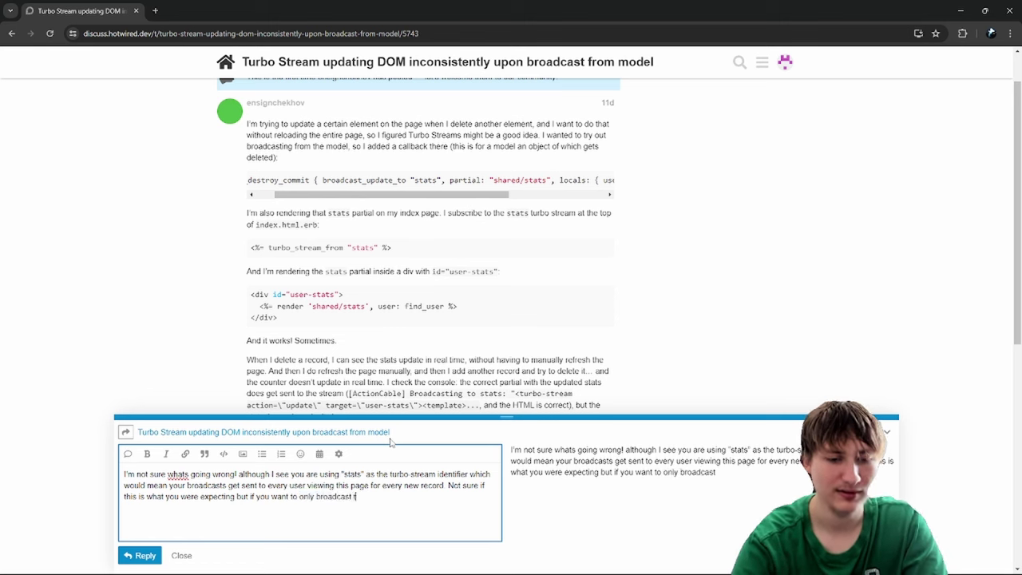
text(cords to the)
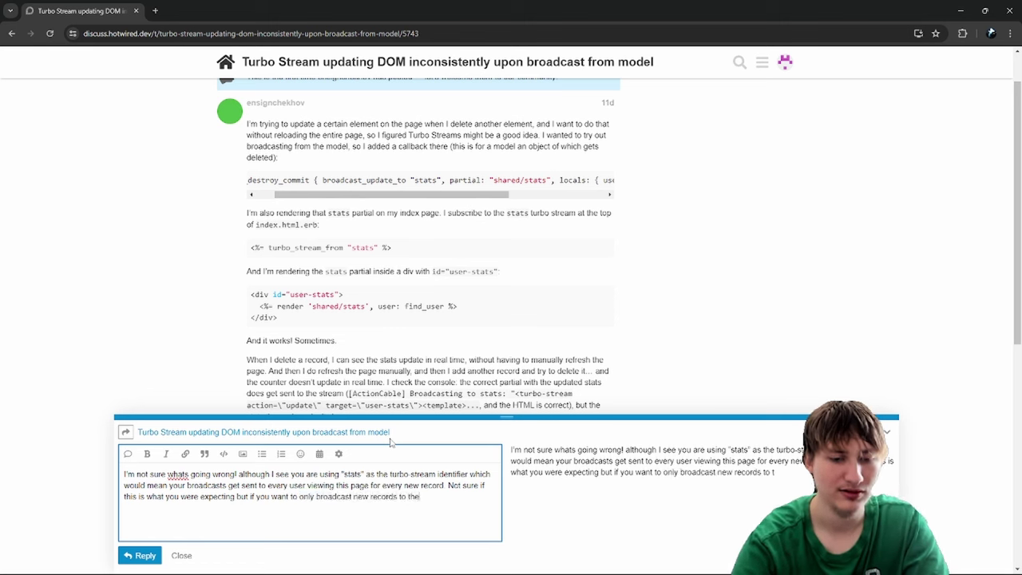
text( user who creat)
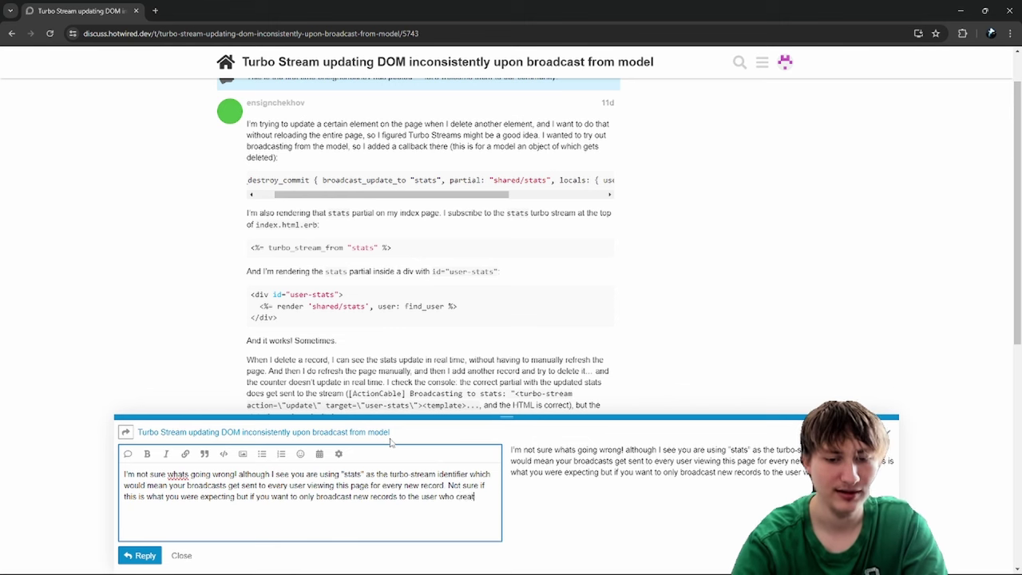
text(ed them you could ch)
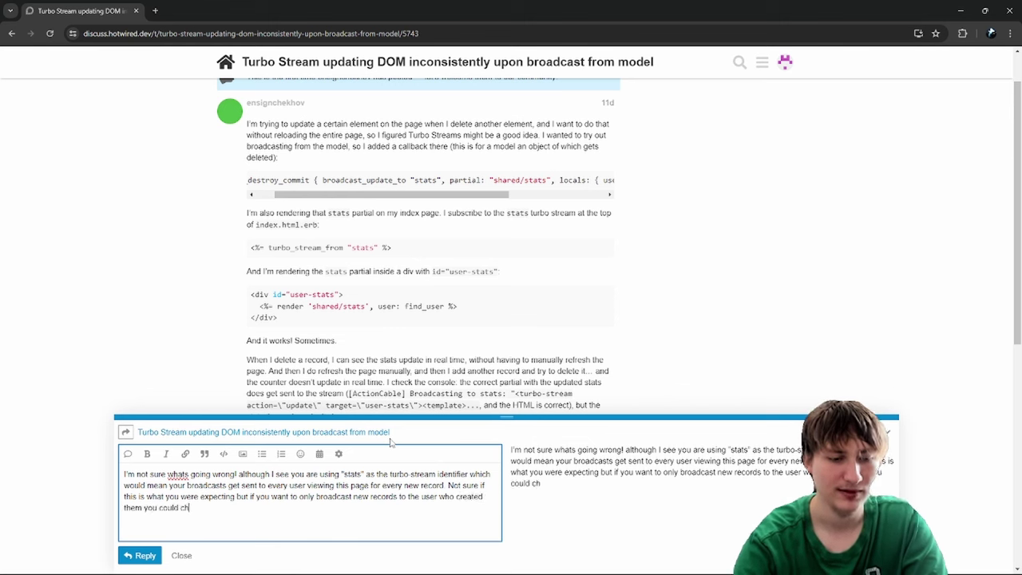
text(ange the tur)
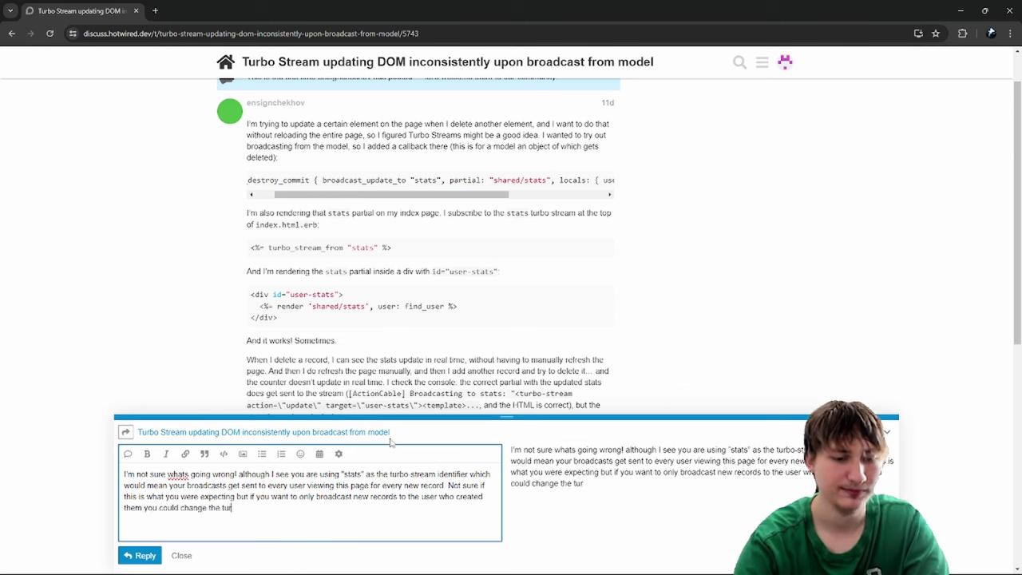
text(bo-stream)
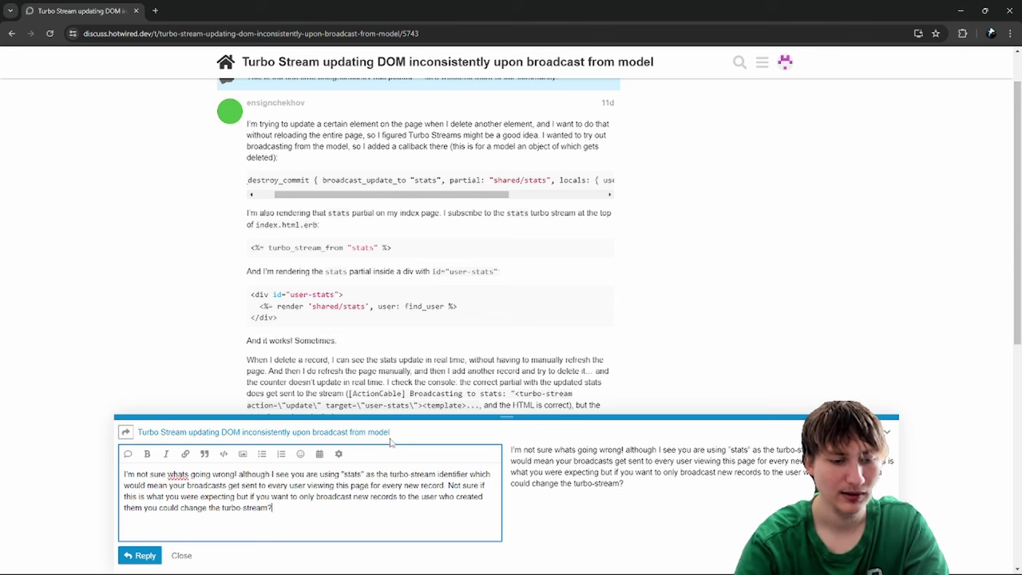
text(?? not sure if this would hel)
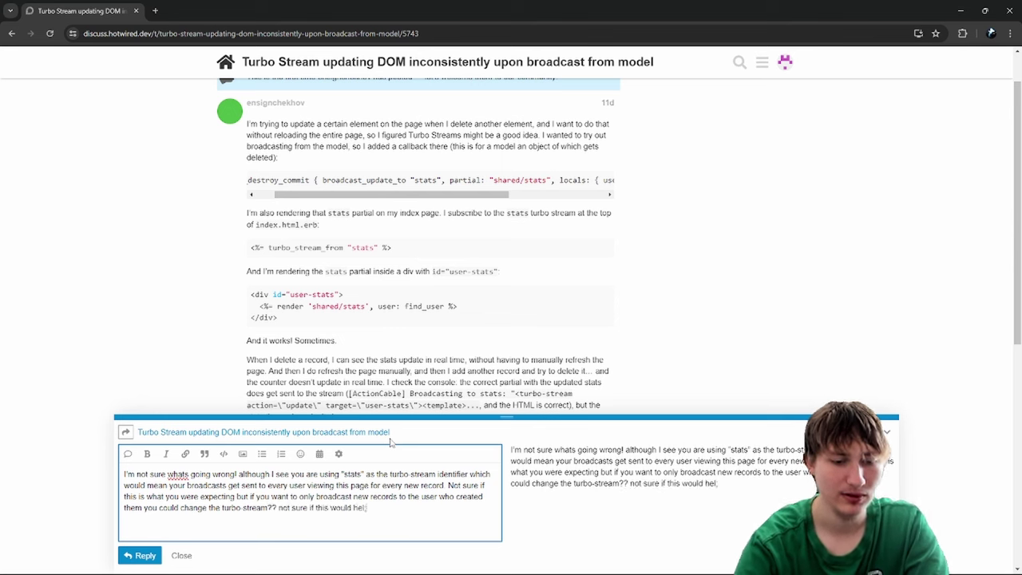
text(p though. )
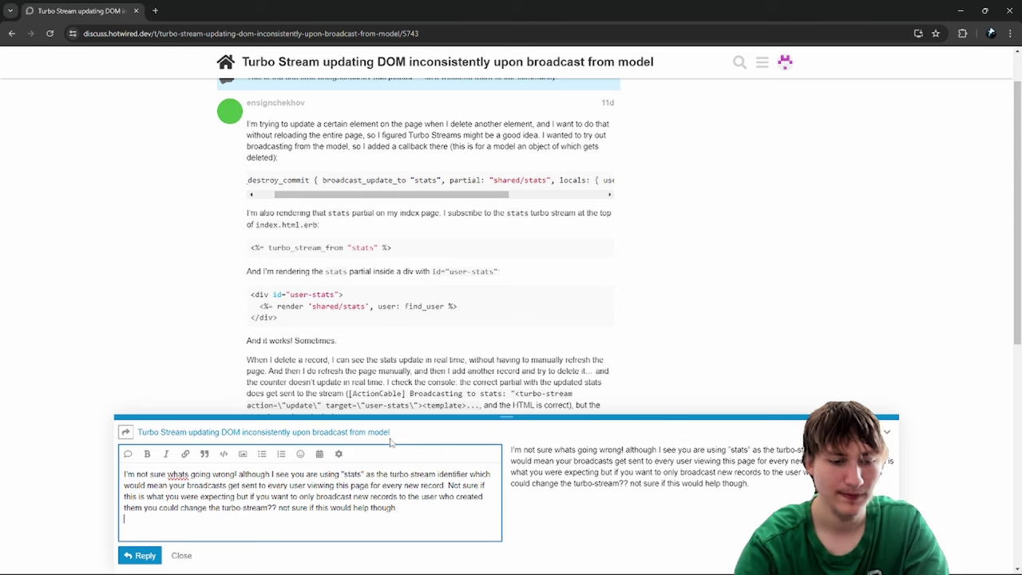
text(If you want to )
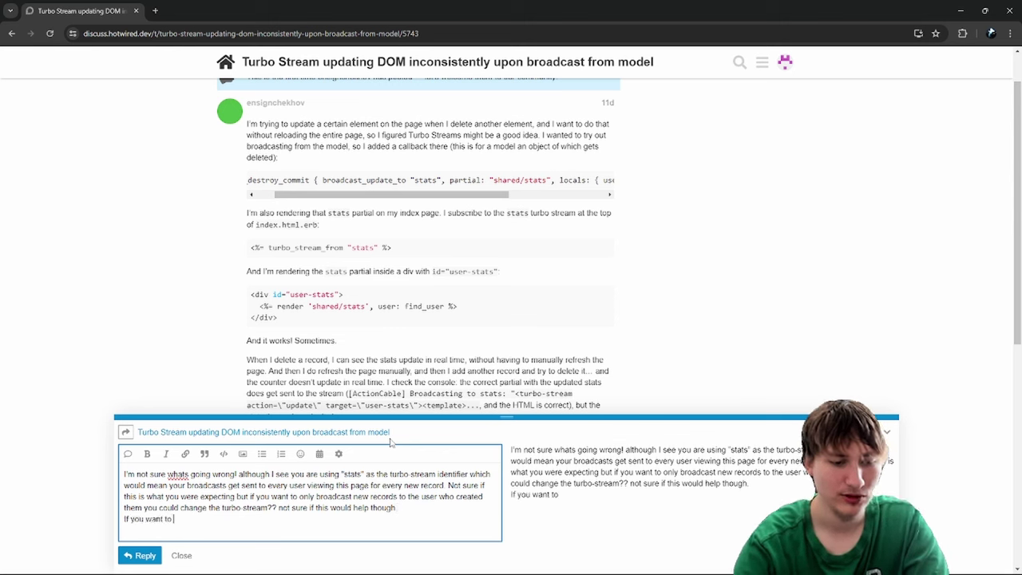
text(share the content of the)
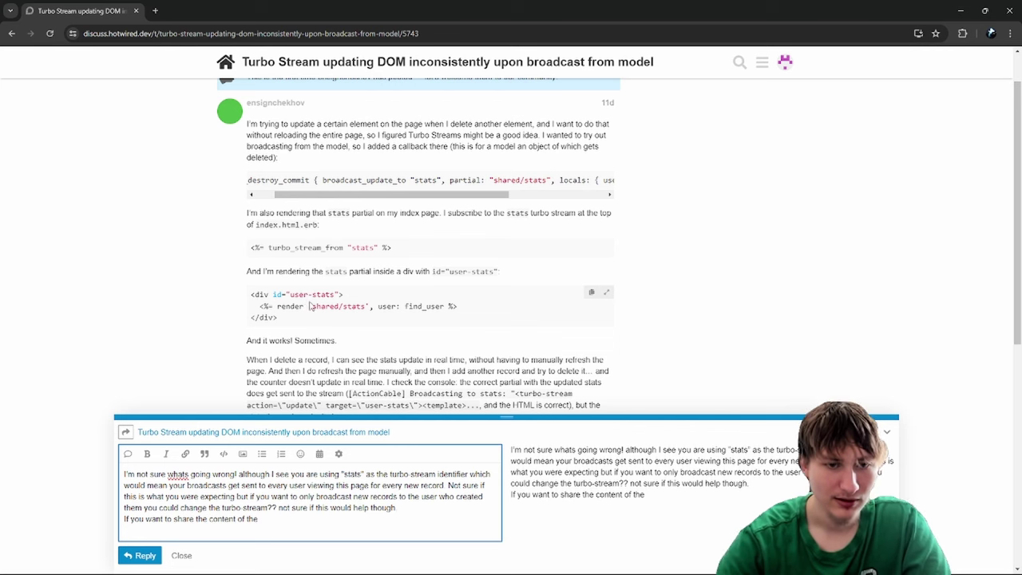
- Paste 'shared/stats' from the code, ask to see that partial to determine the issue, and post
mouse_move(310, 306)
mouse_down()
mouse_move(310, 296)
mouse_move(370, 307)
mouse_move(311, 295)
mouse_move(308, 306)
mouse_up()
key(ctrl+c)
click(308, 518)
key(ctrl+v)
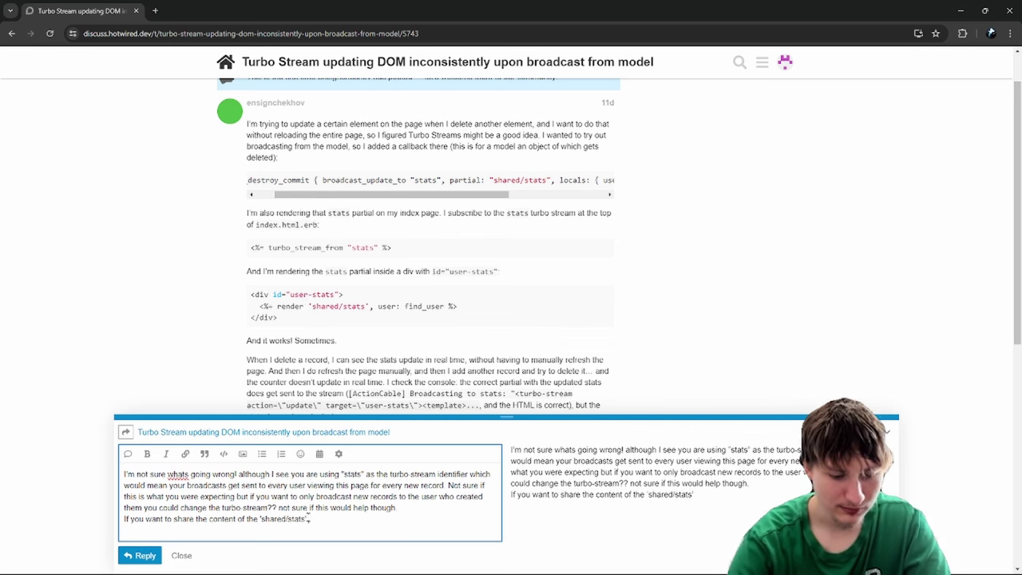
text(partial i)
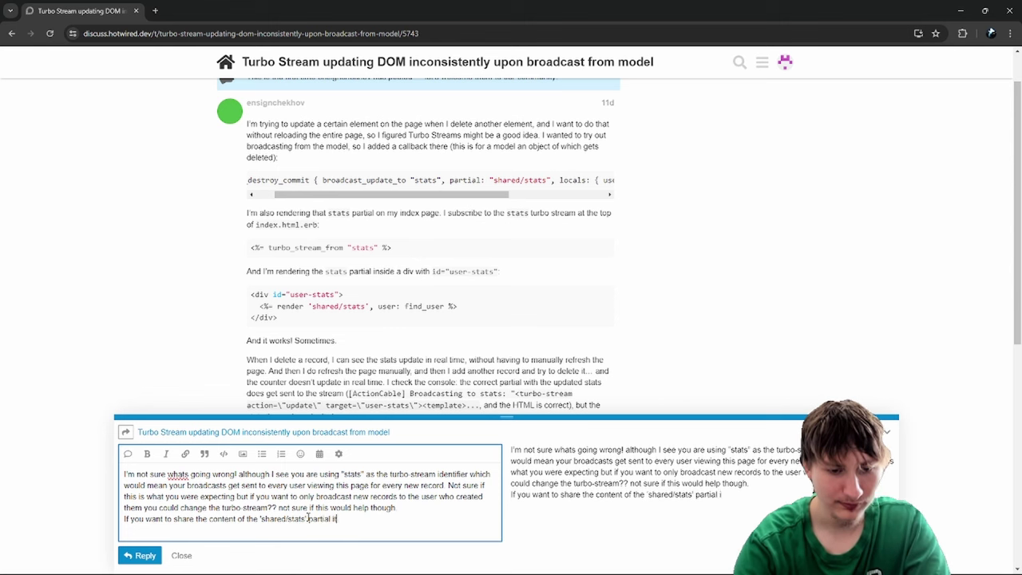
text(t might help me figu)
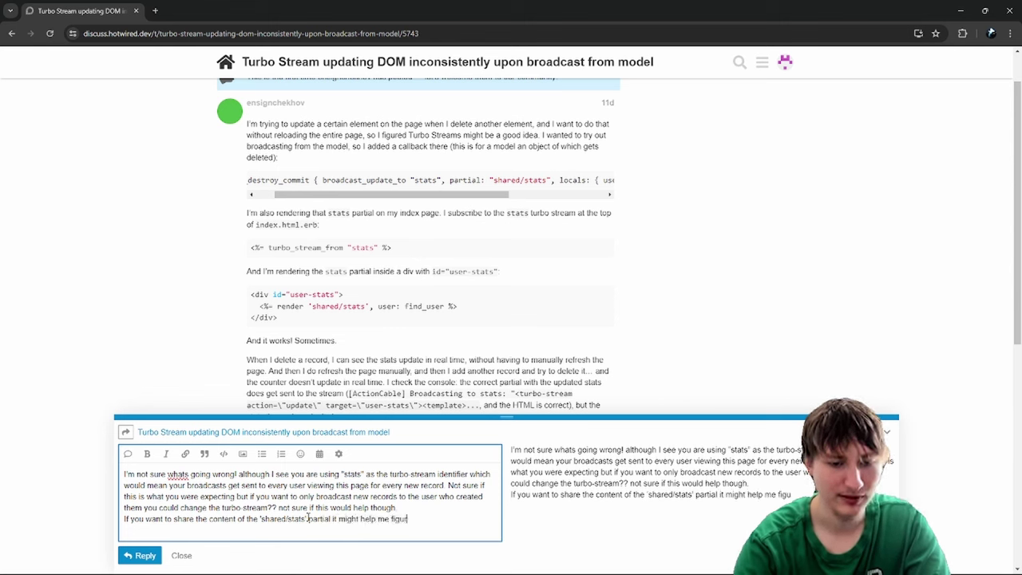
key(ctrl+shift+Left)
text(determine the issuue)
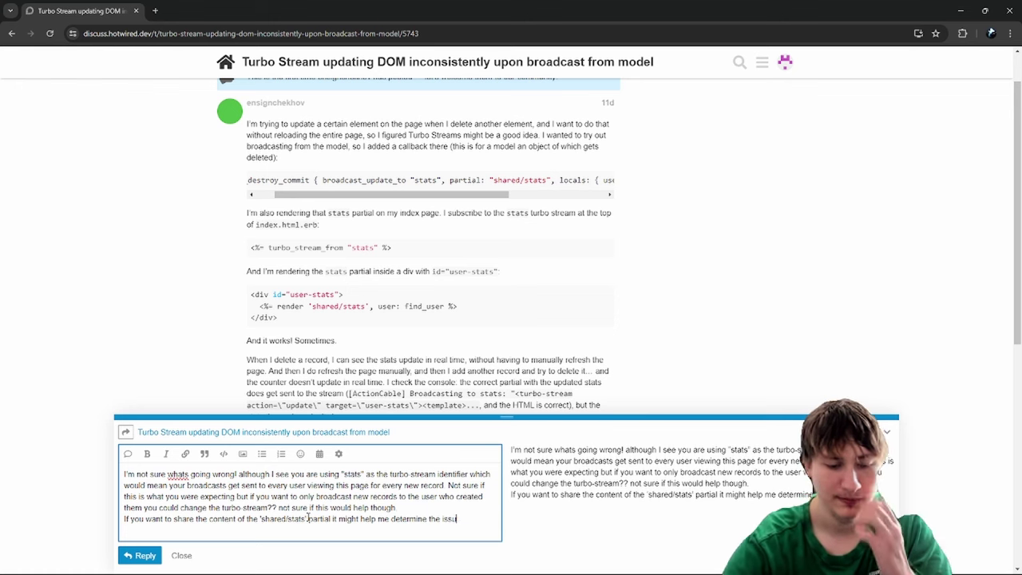
click(140, 555)
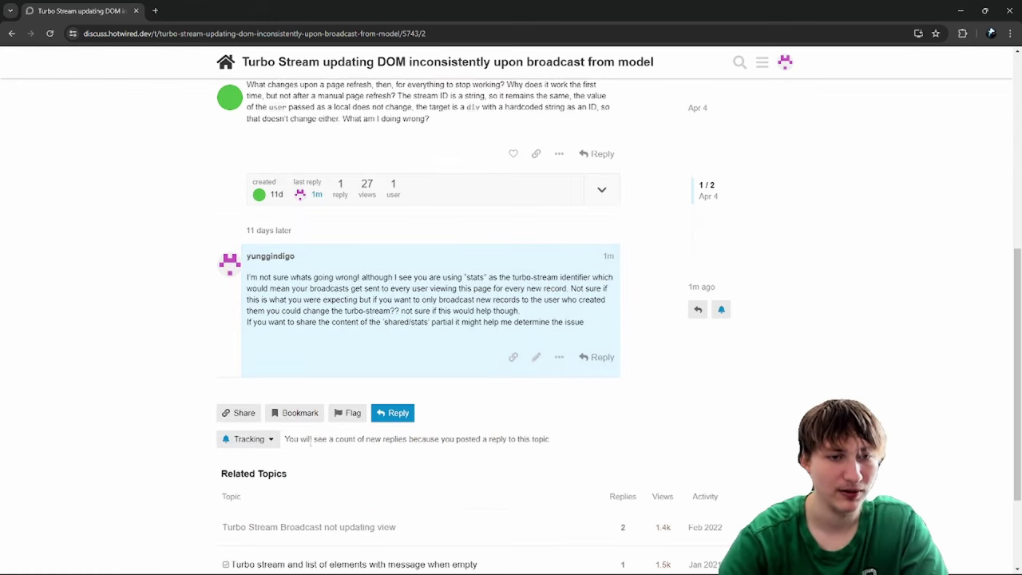
- Leave the Turbo Stream topic for the Hotwire Discussion Latest topics list
scroll(270, 381, up, 5)
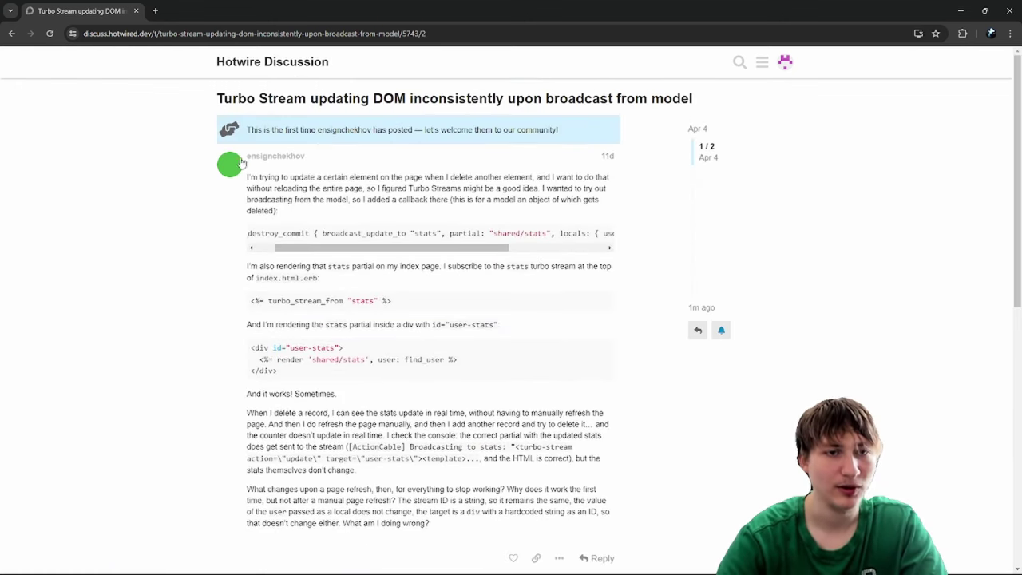
click(306, 72)
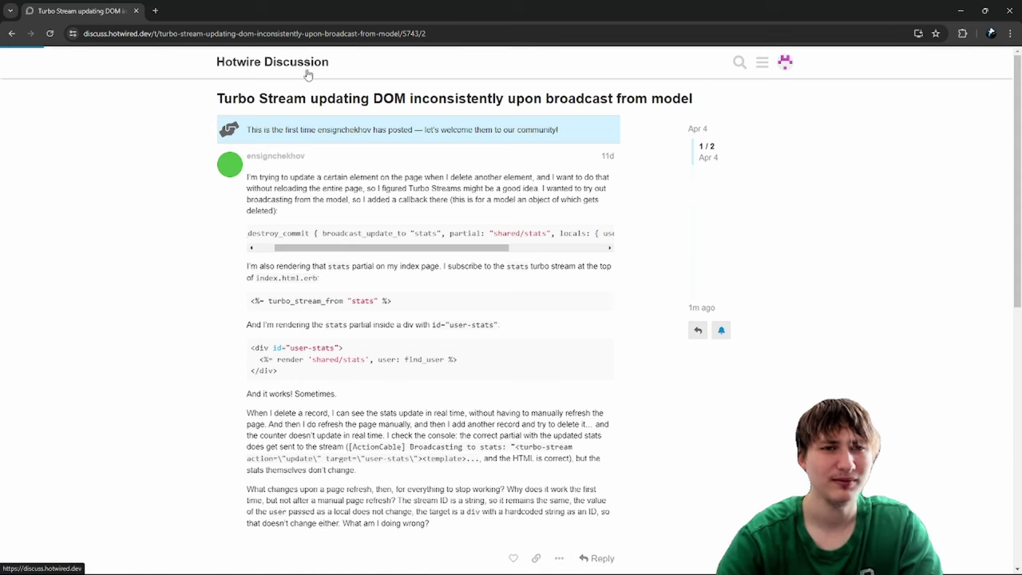
scroll(381, 282, down, 2)
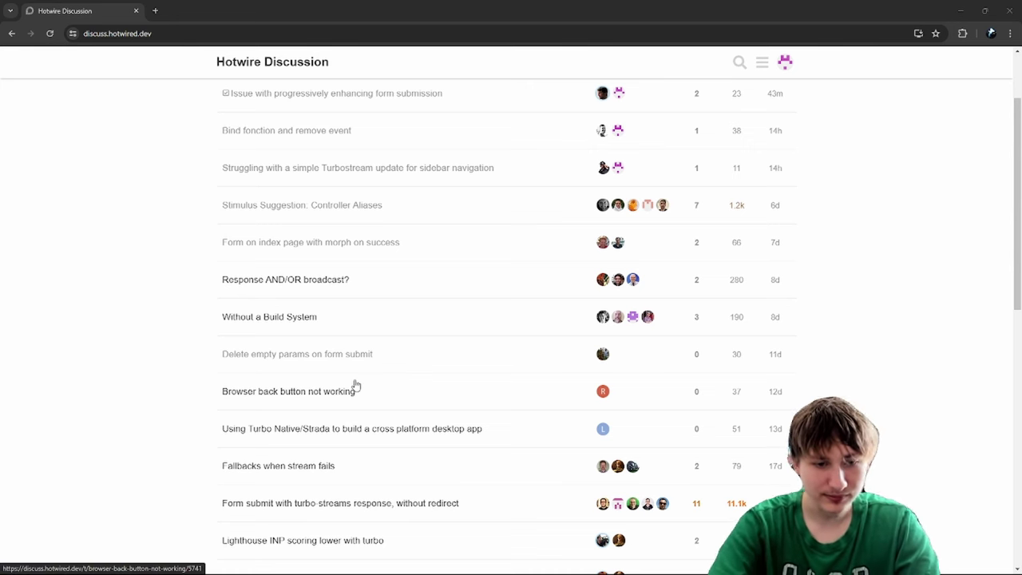
- Open 'Browser back button not working' and skim the whole post
click(265, 398)
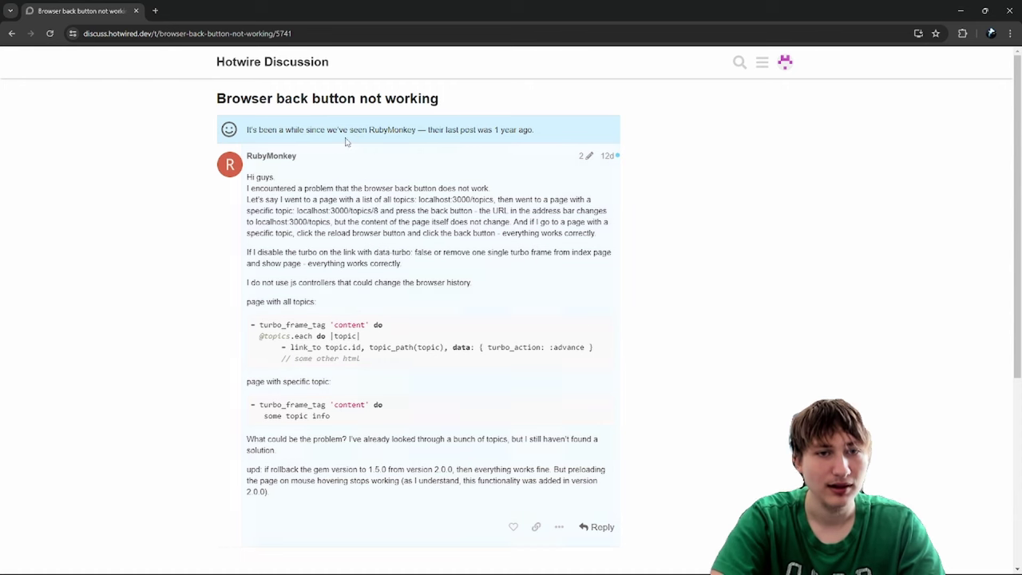
drag(369, 130, 417, 132)
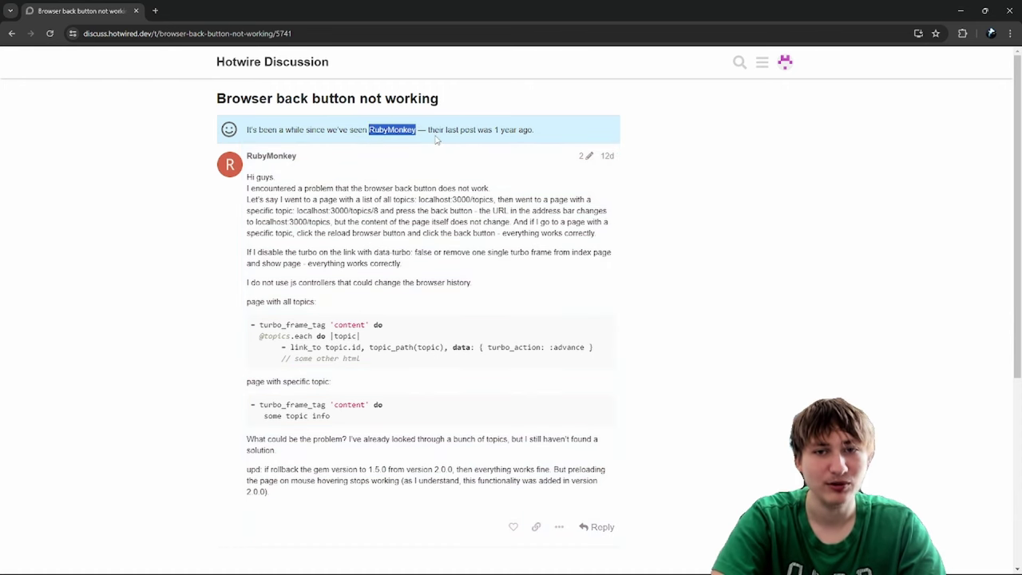
scroll(316, 177, down, 1)
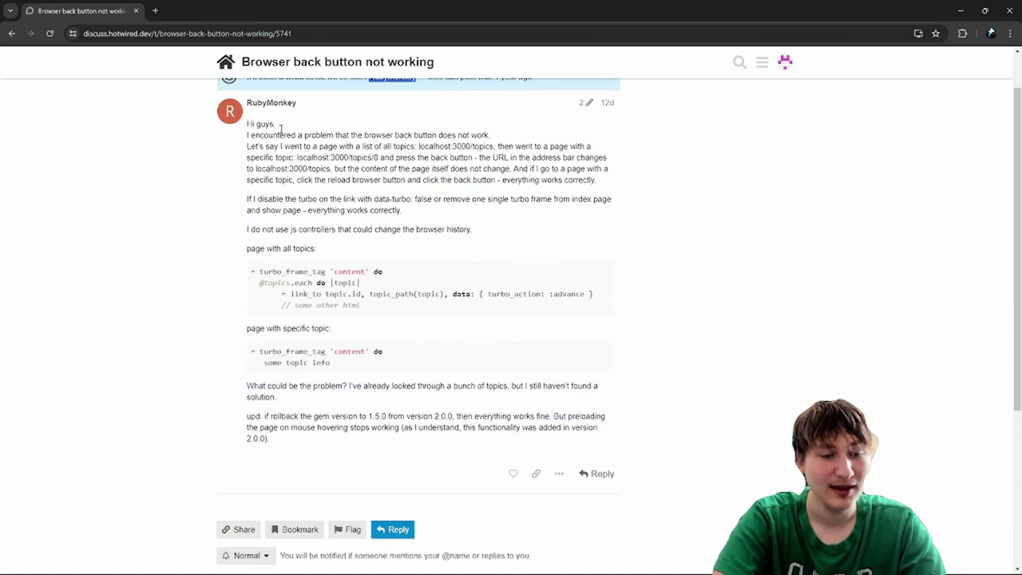
drag(420, 487, 247, 169)
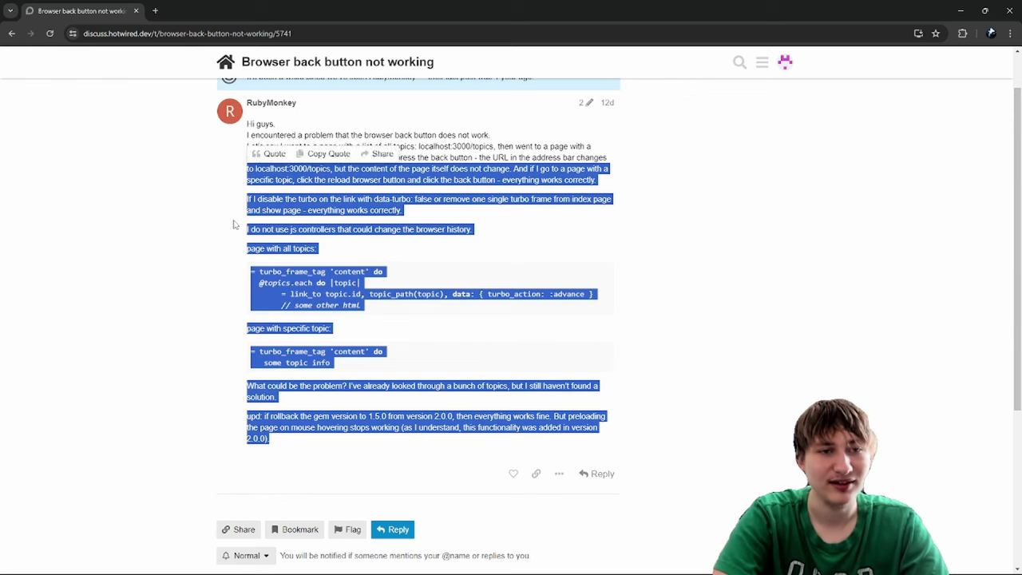
scroll(255, 191, up, 1)
click(251, 188)
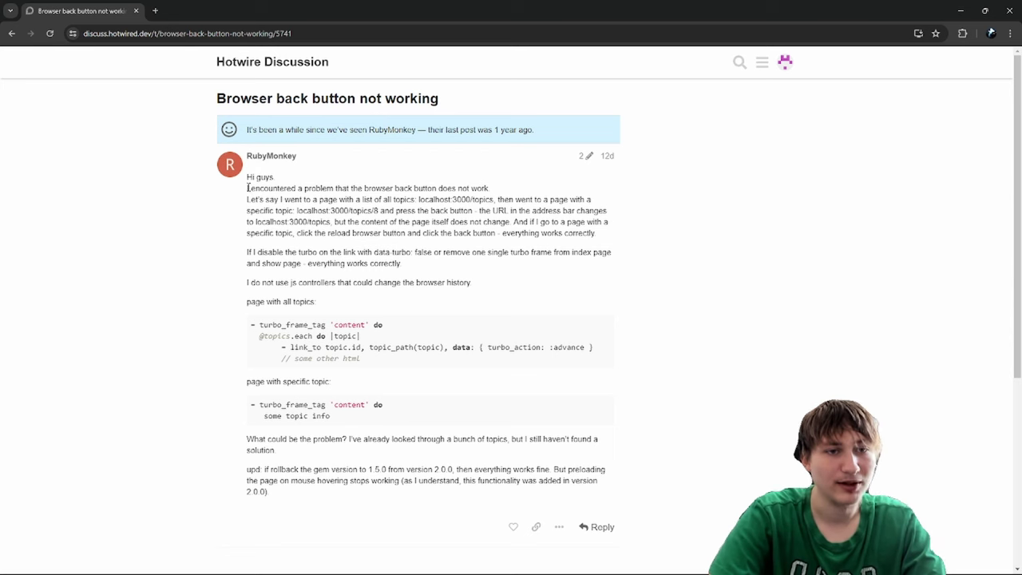
- Read the part about disabling turbo and the turbo_frame_tag and link_to code samples
drag(247, 188, 309, 189)
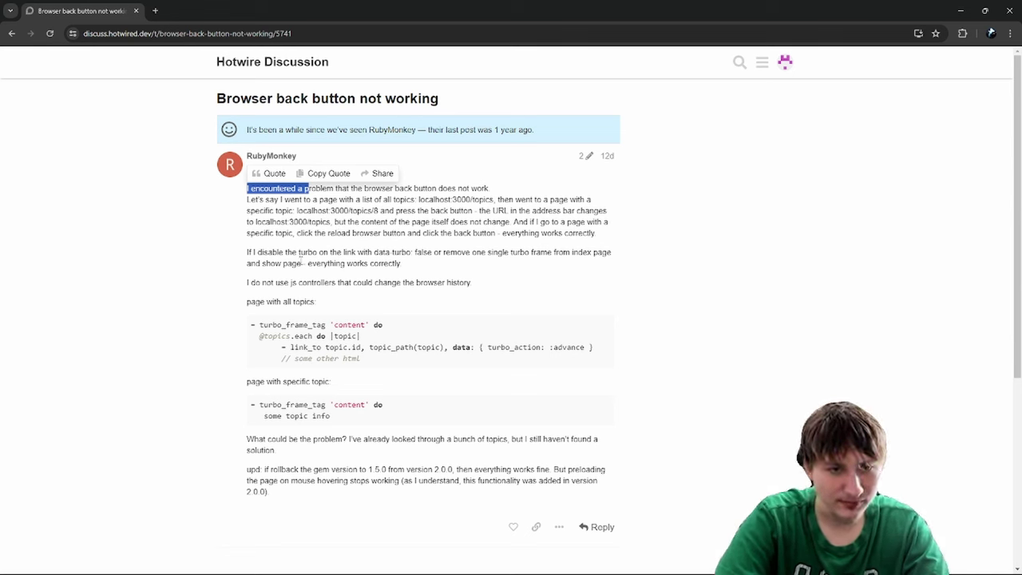
drag(269, 252, 342, 253)
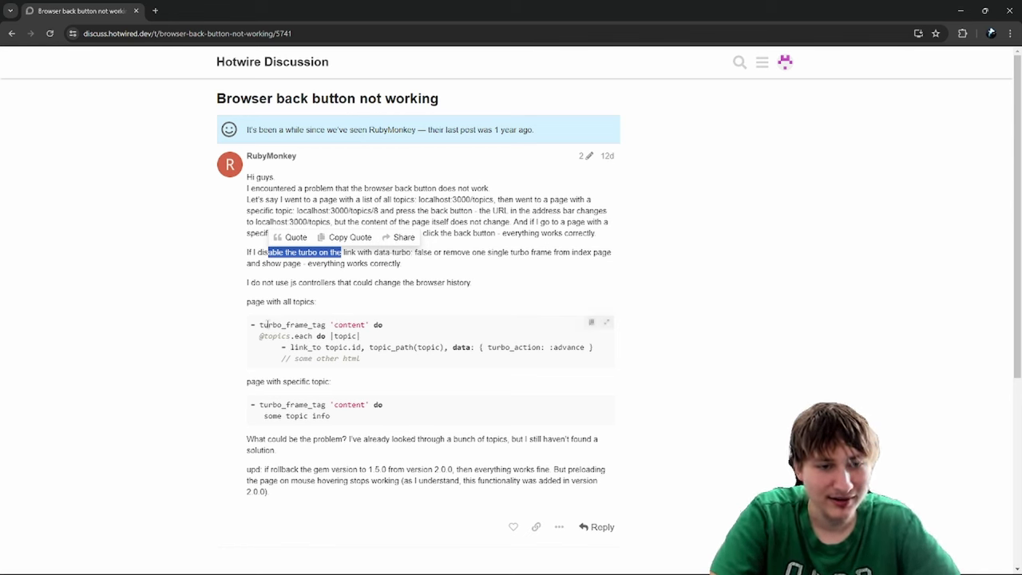
click(253, 328)
drag(253, 328, 388, 326)
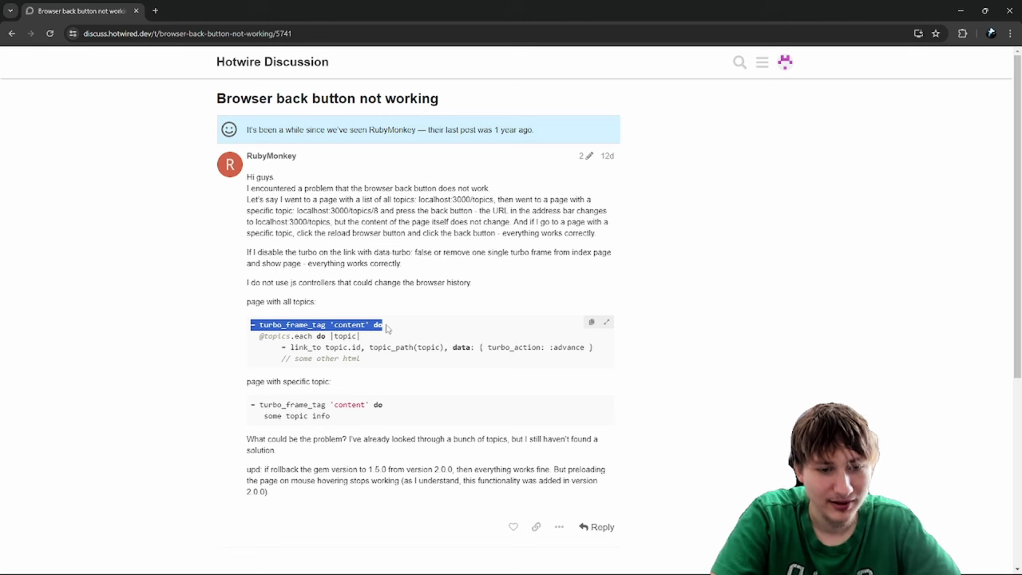
click(388, 326)
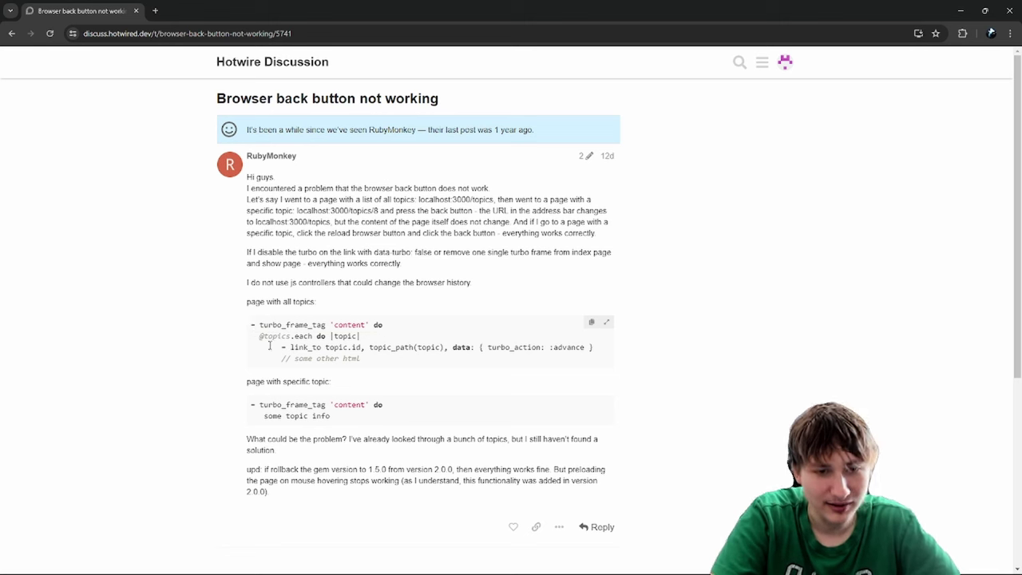
drag(270, 346, 585, 347)
click(551, 345)
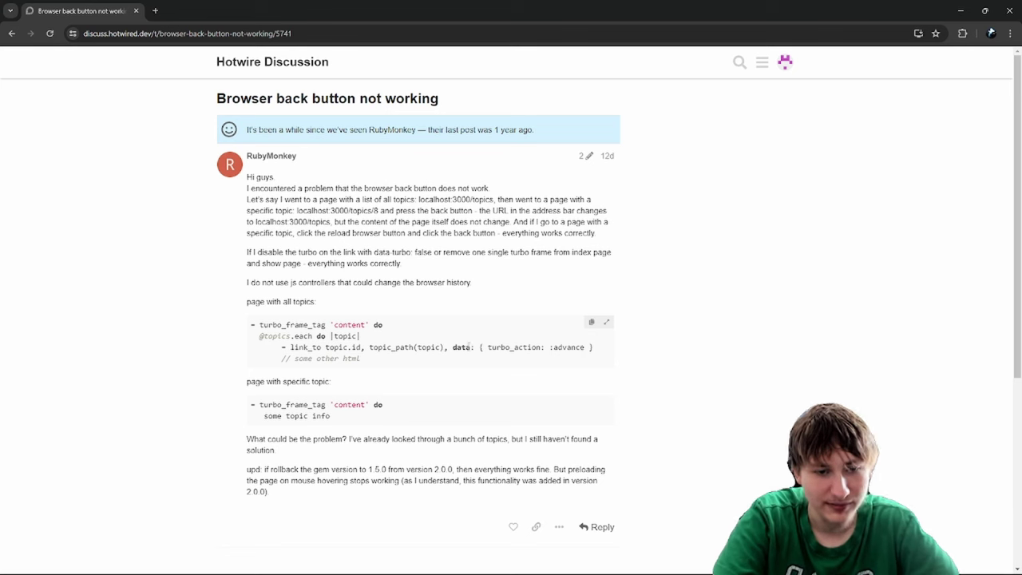
mouse_move(251, 405)
mouse_down()
mouse_move(418, 398)
mouse_move(250, 411)
mouse_up()
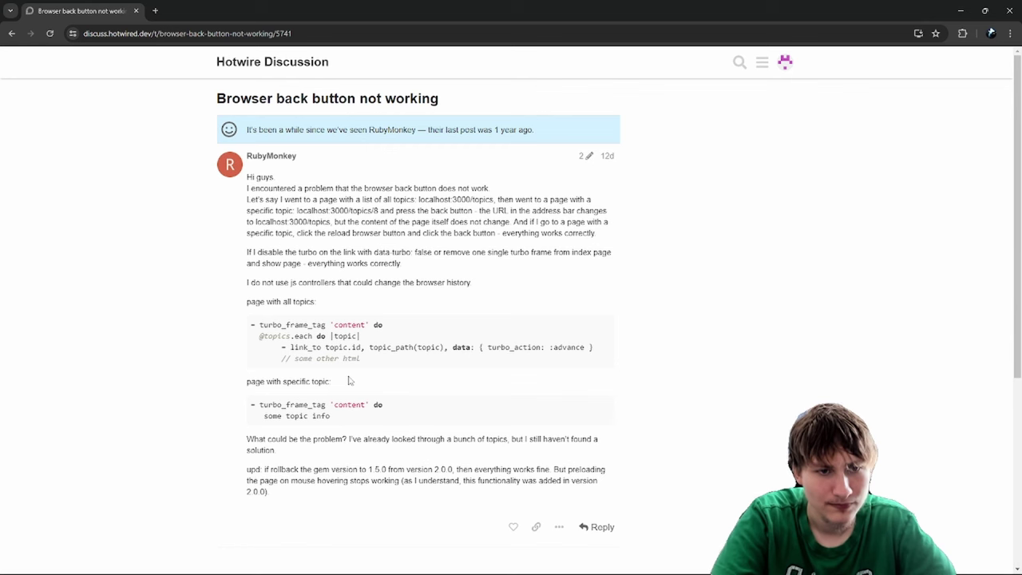
- Begin the reply apologising for the error and suggesting a possible cause
click(601, 527)
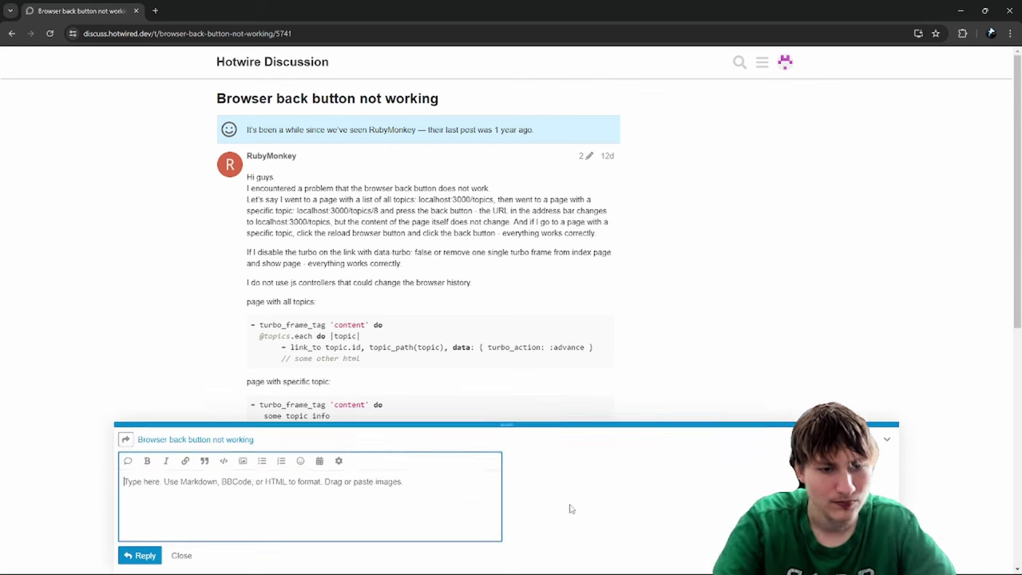
text(This is )
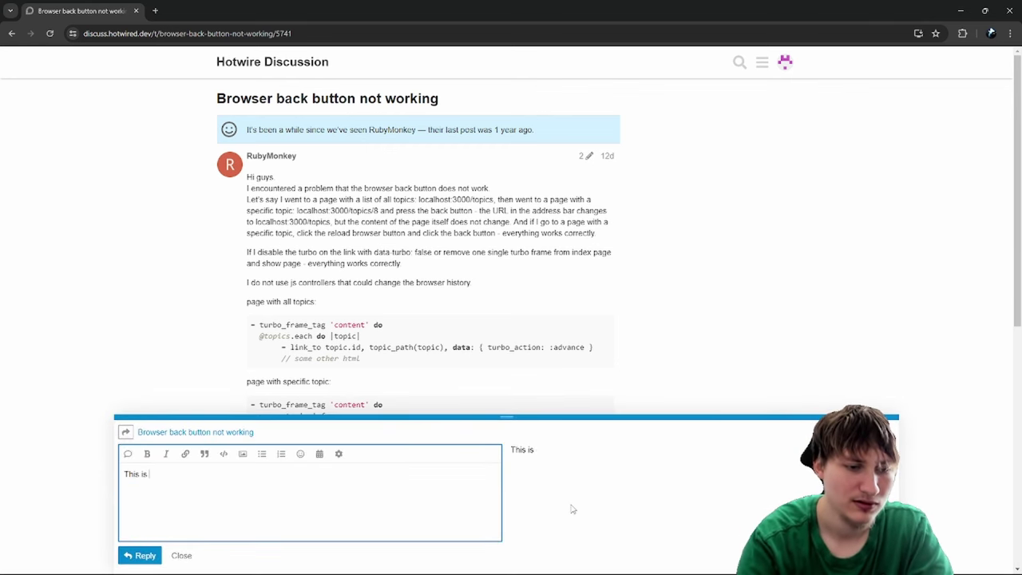
text(interesting)
key(ctrl+shift+Left)
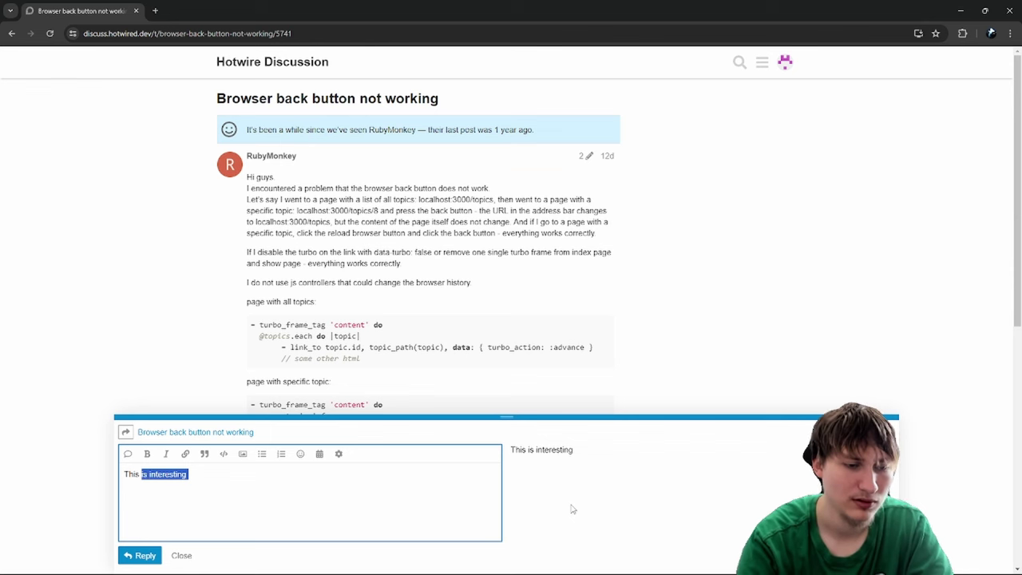
key(ctrl+shift+Left)
text(I am sorry )
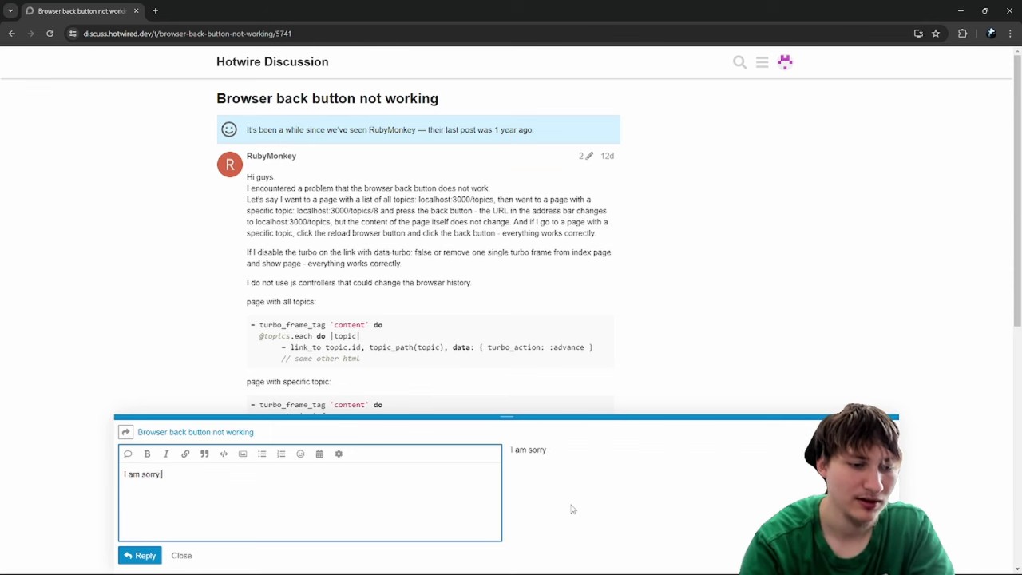
text(you are seeing an )
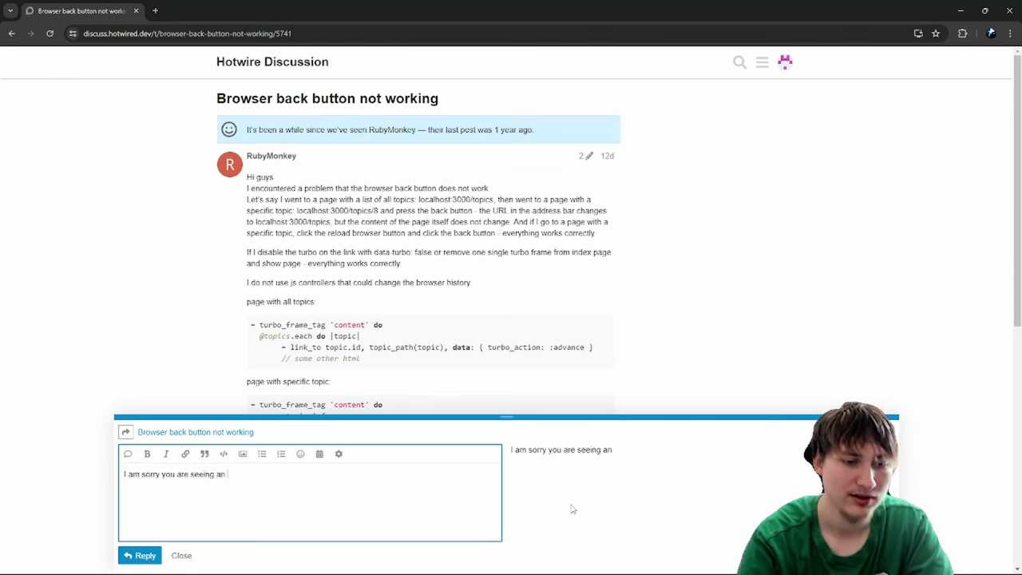
text(error)
text(, )
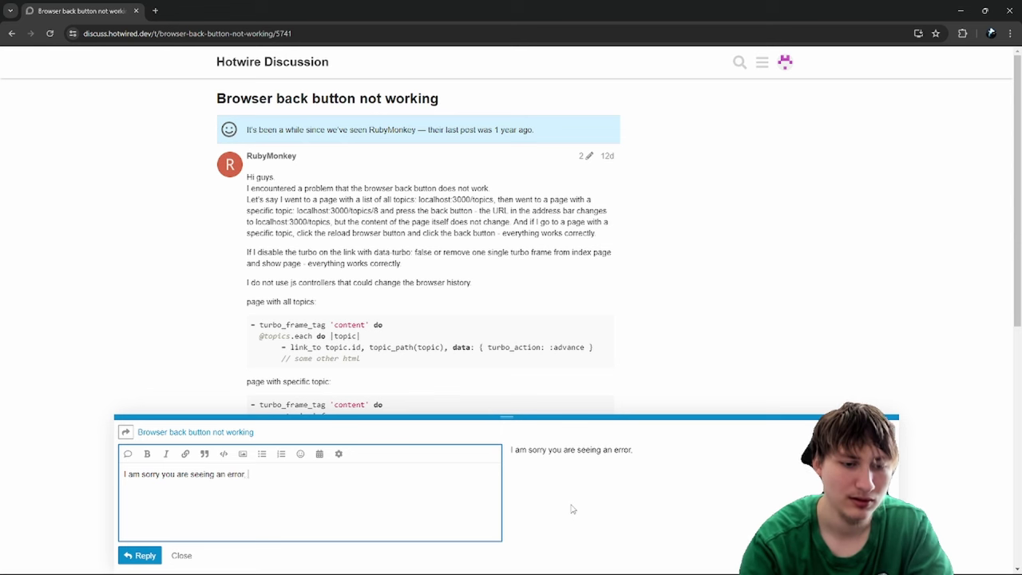
text(I can't tell the )
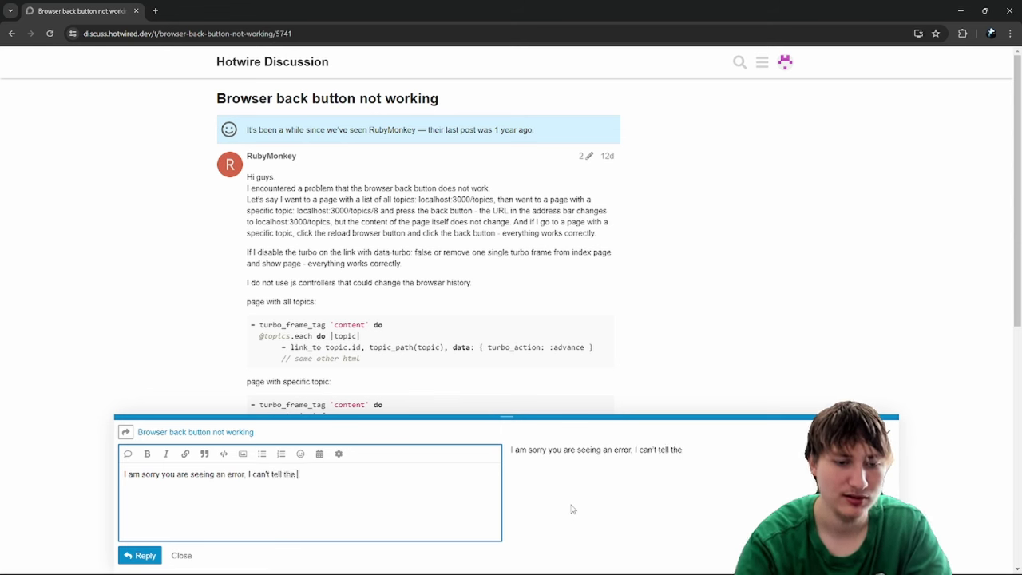
text(issue from here but possibly)
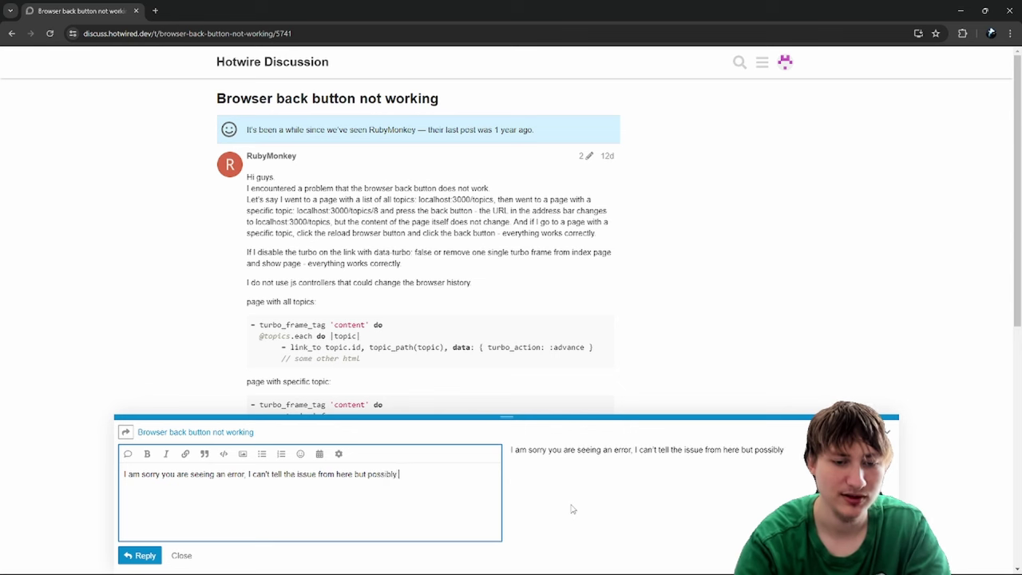
text( its with the cancel link?)
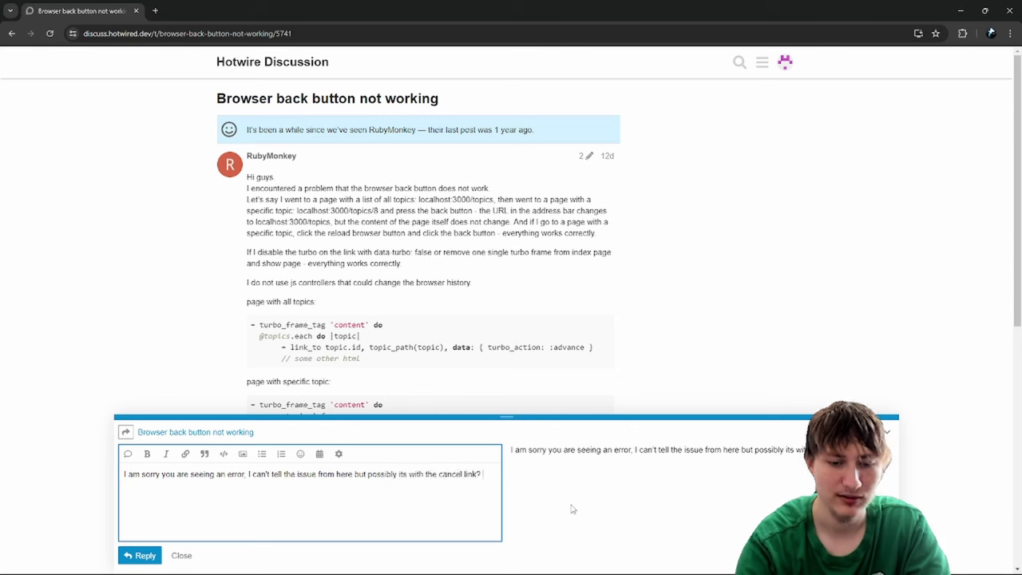
text( If the back but)
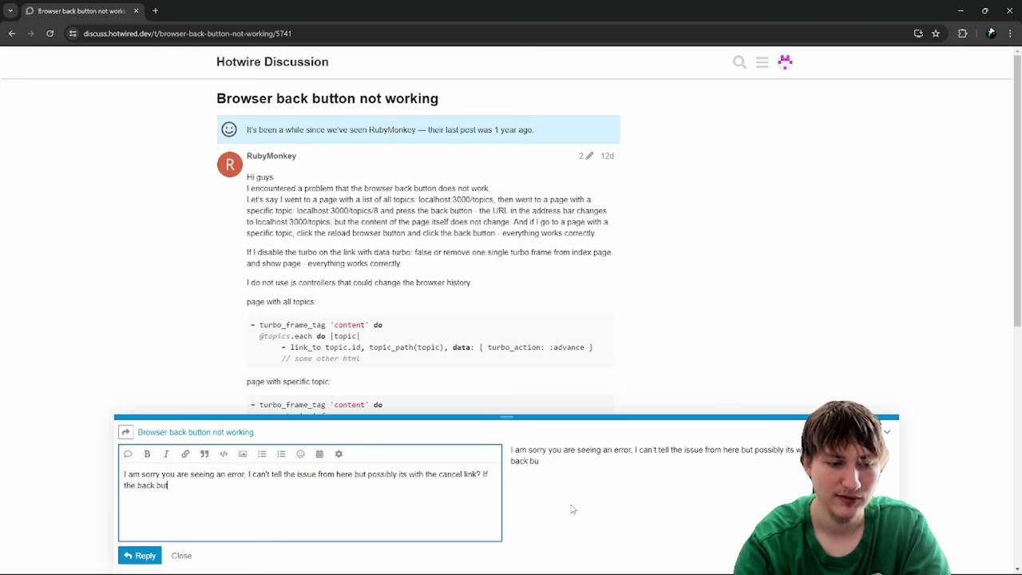
text(ton is not)
text( going th)
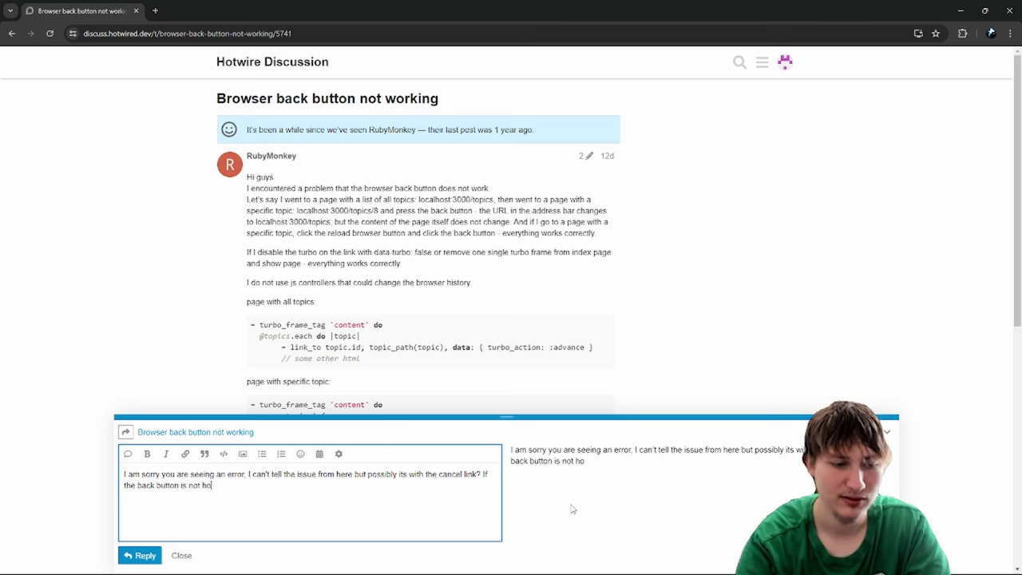
text( the)
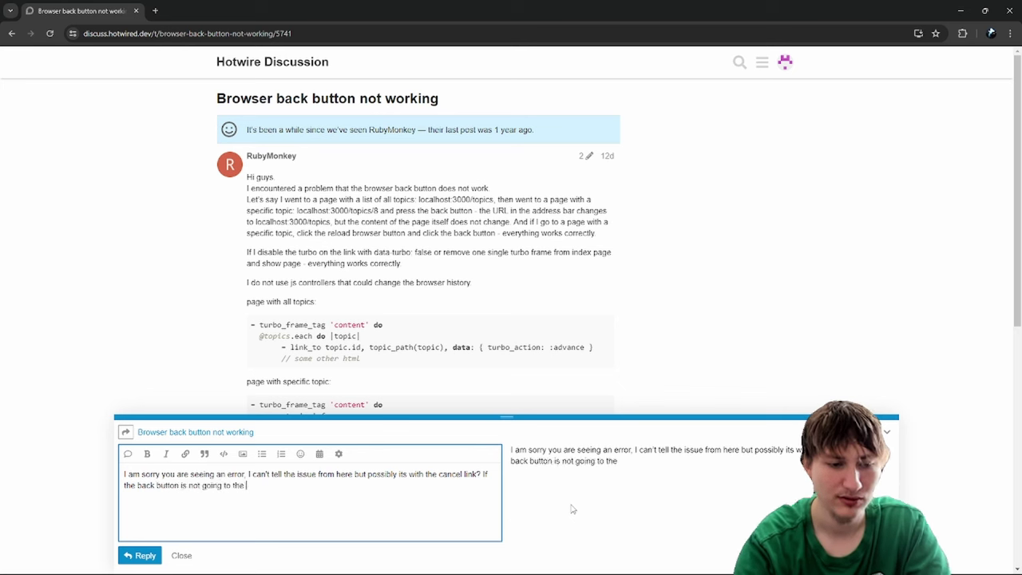
key(ctrl+shift+Left)
key(ctrl+shift+Left)
key(ctrl+shift+Left)
key(ctrl+shift+Left)
key(ctrl+shift+Left)
key(BackSpace)
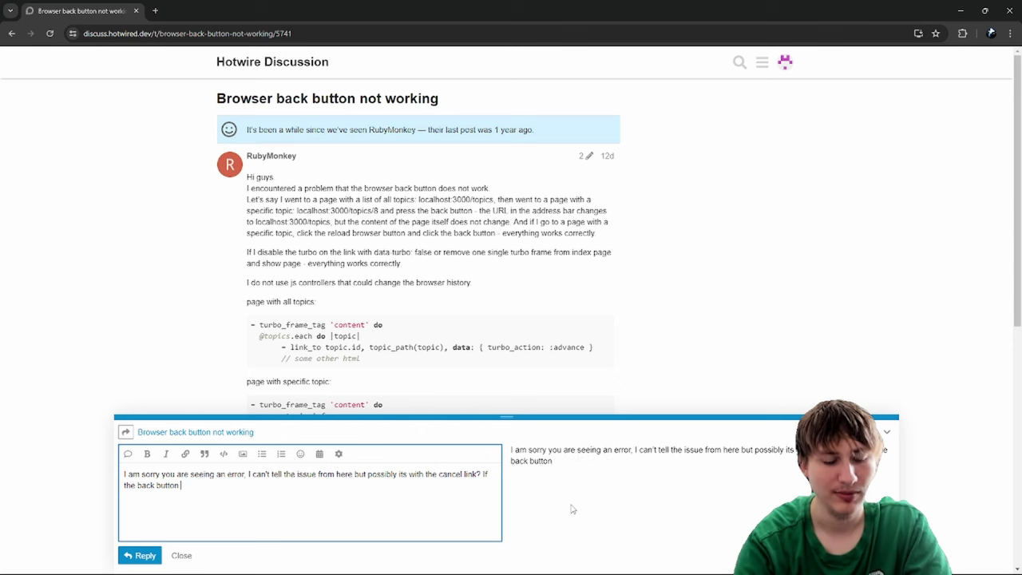
- Add that the frame should navigate back to the original index path with its original contents
text(should navigate t)
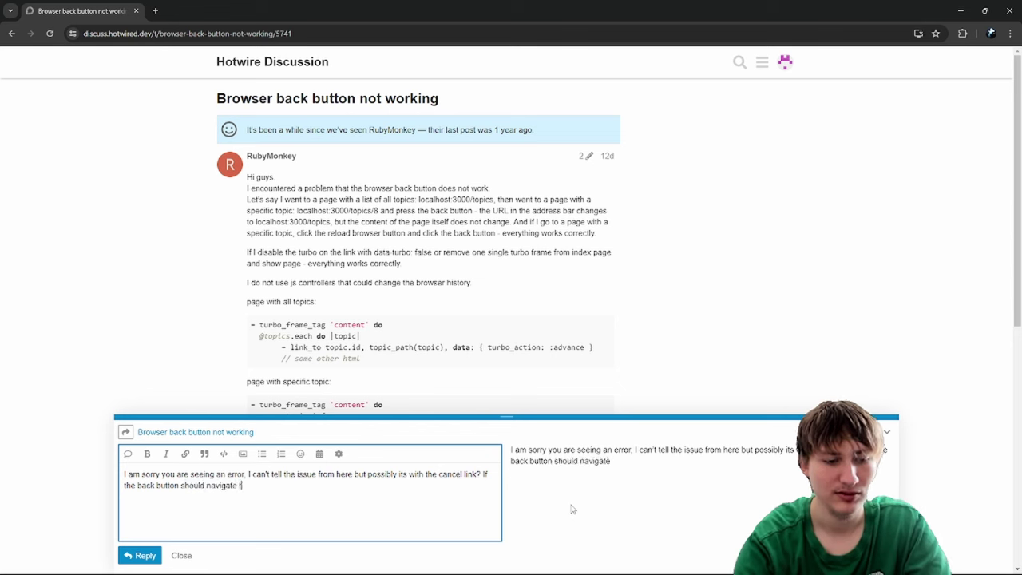
text(he frame back to the or)
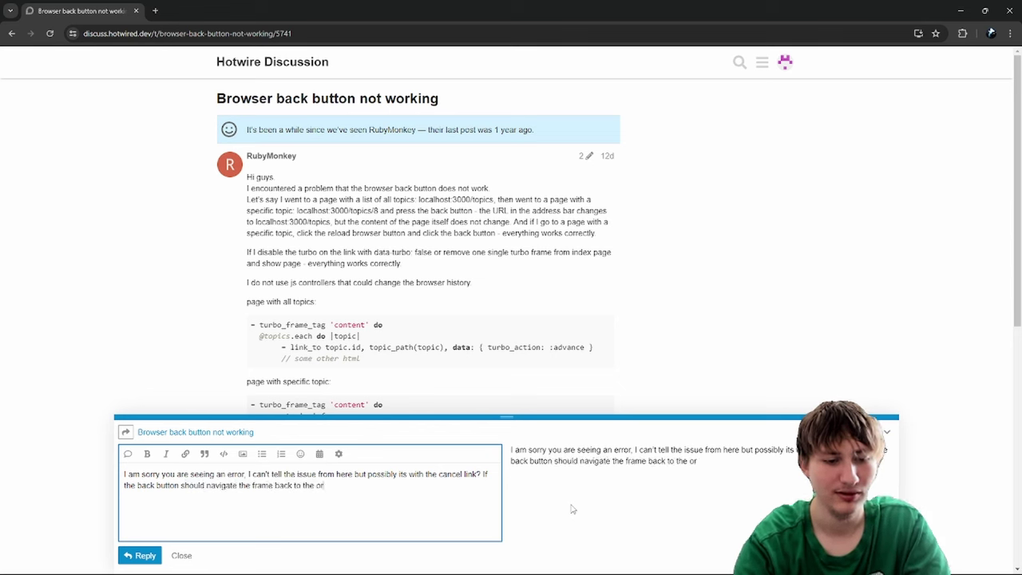
text(iginal ind)
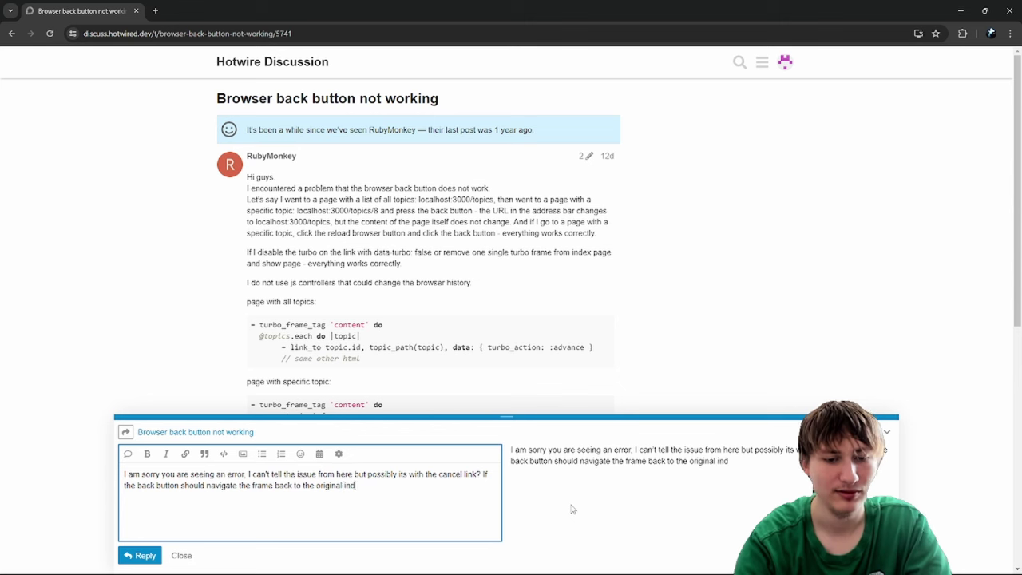
text(ex path and)
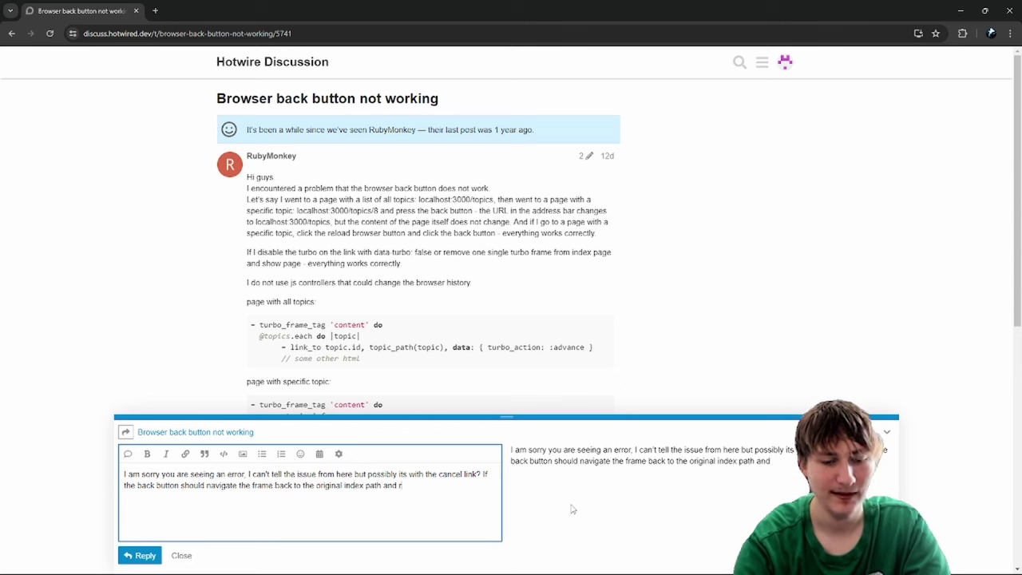
text( replace the)
key(ctrl+shift+Left)
text(with)
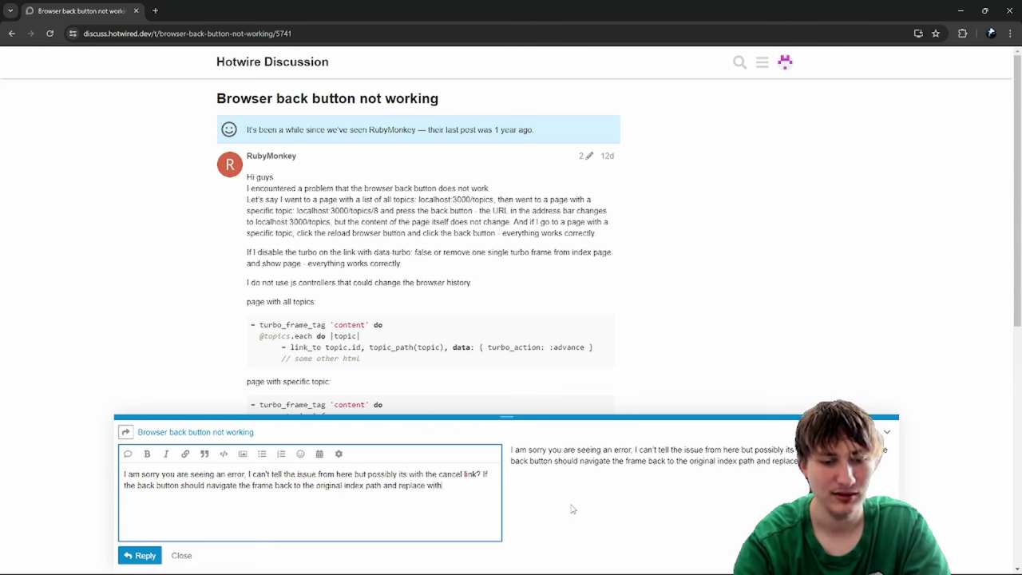
text( the original frame)
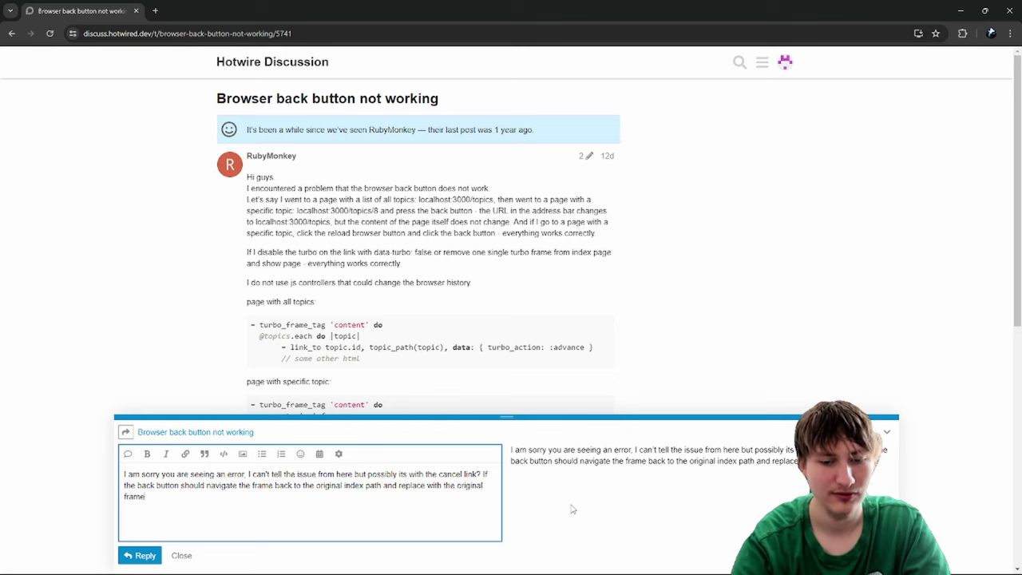
text( contents. But you)
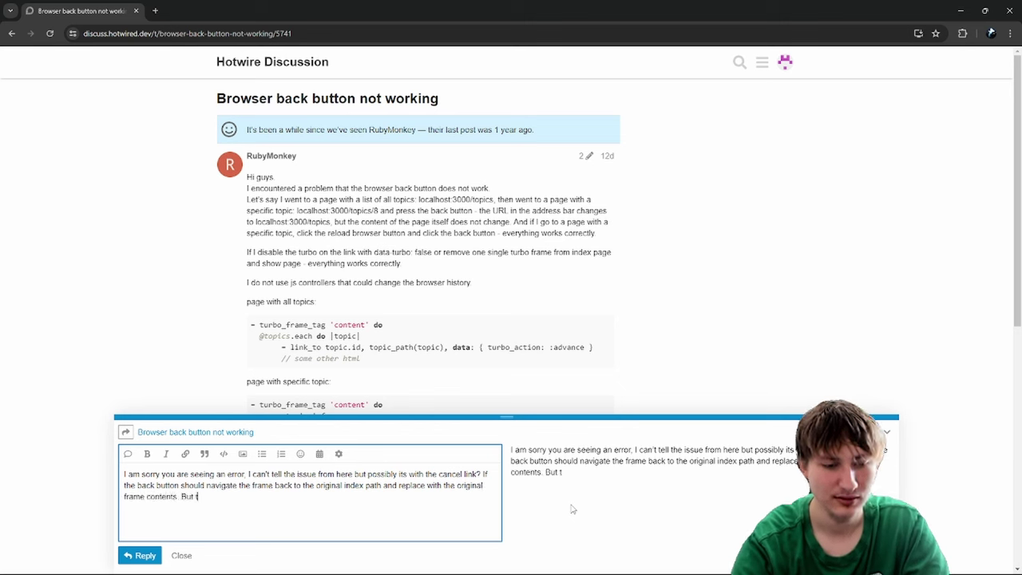
key(ctrl+shift+Left)
key(ctrl+shift+Left)
- Drop the trailing sentence about not changing the page URL from the draft
text(T)
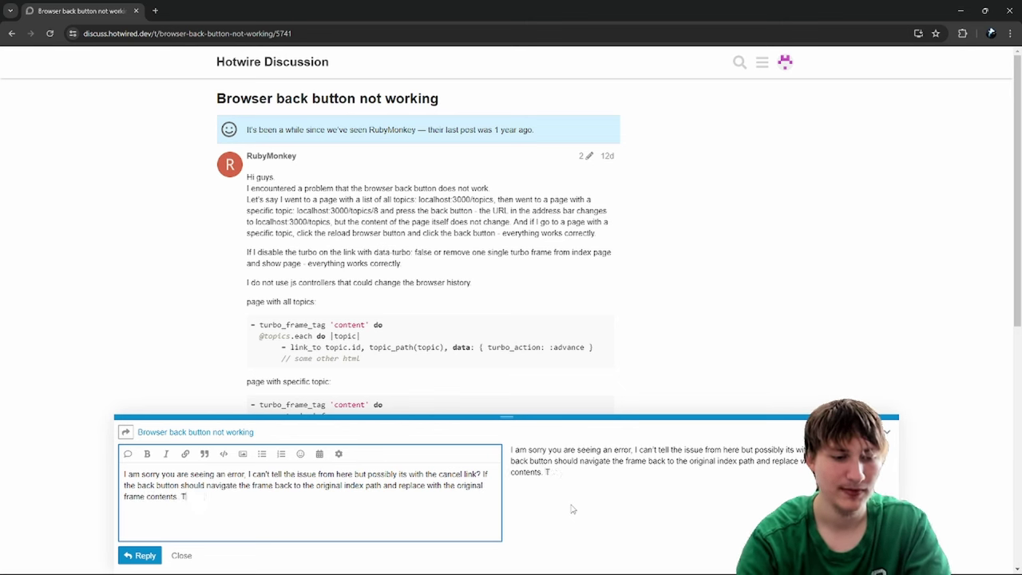
text(his would not change t)
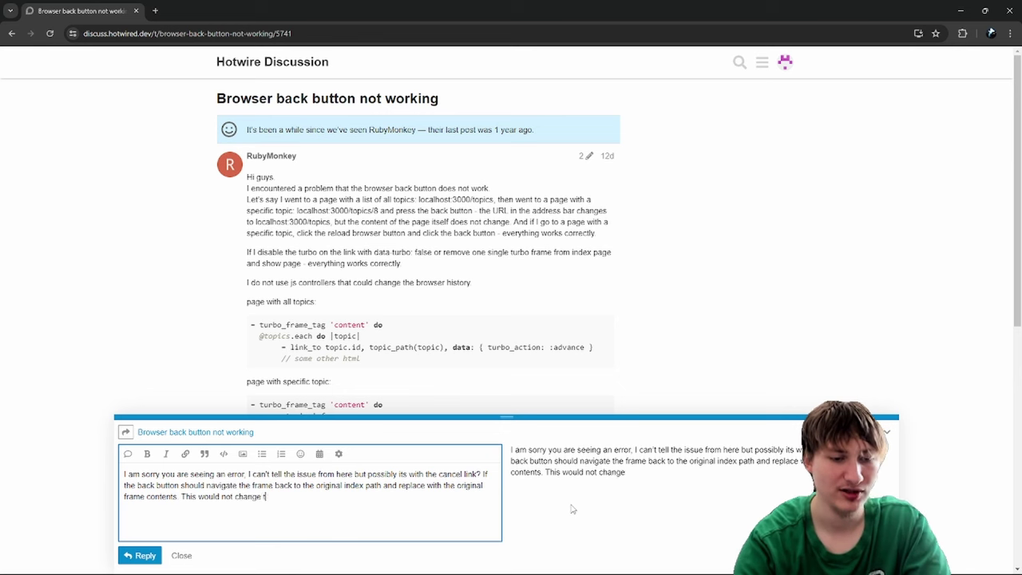
text(he URL of the page.)
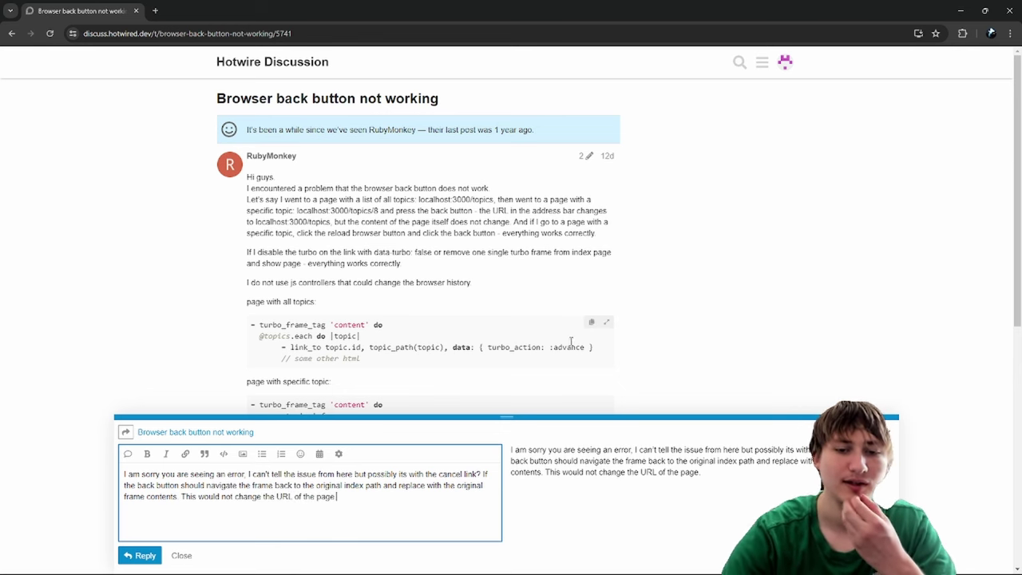
mouse_move(442, 346)
mouse_down()
mouse_move(589, 361)
mouse_move(591, 350)
mouse_move(438, 355)
mouse_move(447, 359)
mouse_move(444, 348)
mouse_up()
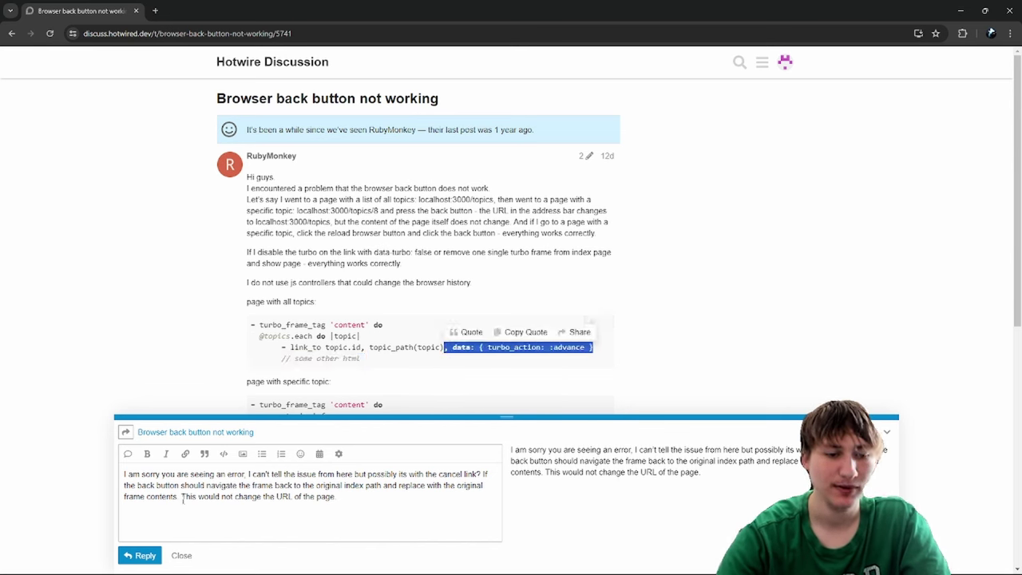
drag(183, 497, 360, 502)
key(BackSpace)
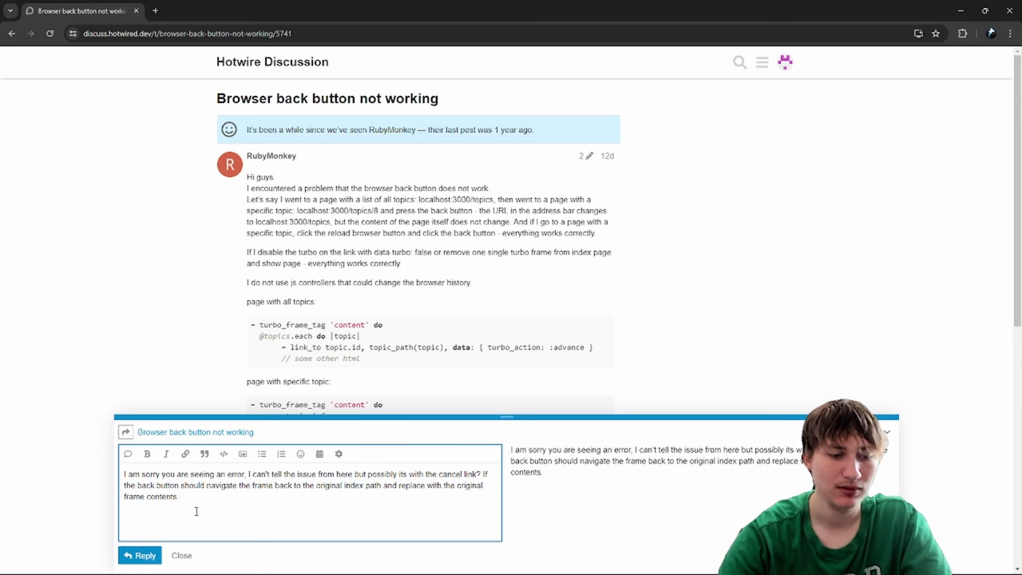
- Post the back-button reply, then open the 'Using Turbo Native/Strada to build a cross platform desktop app' topic
click(138, 555)
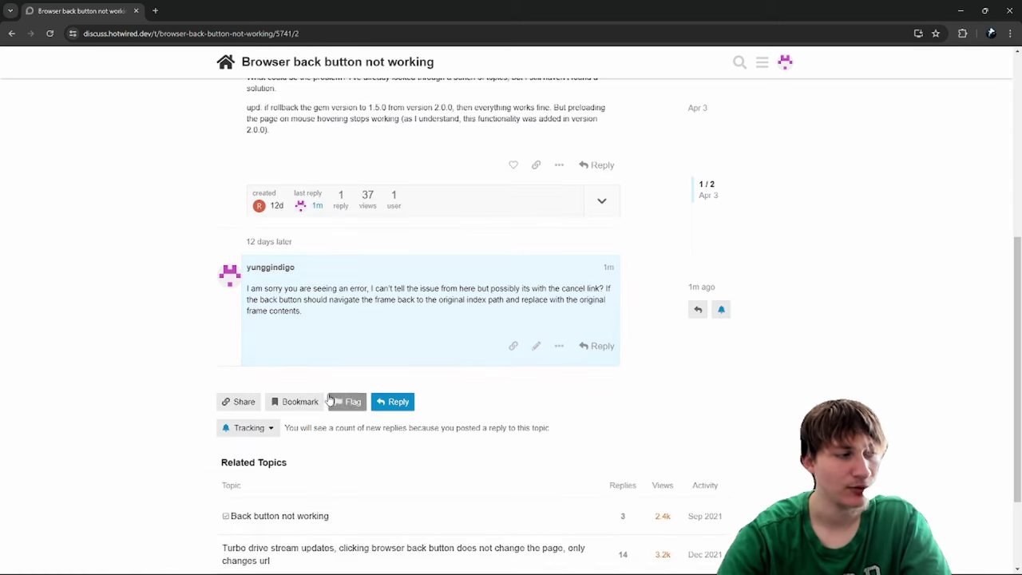
scroll(331, 379, up, 4)
click(271, 63)
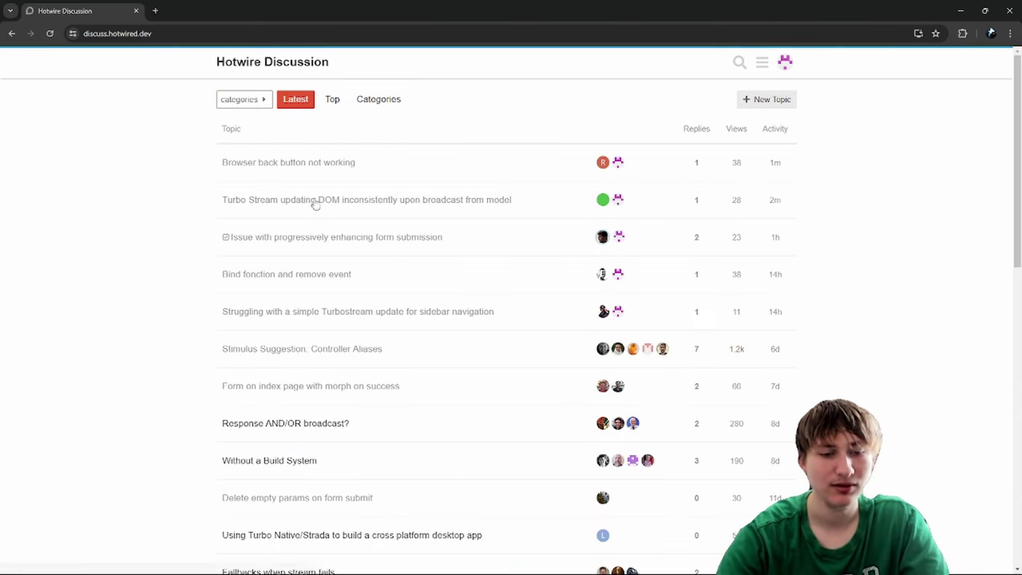
scroll(318, 203, down, 3)
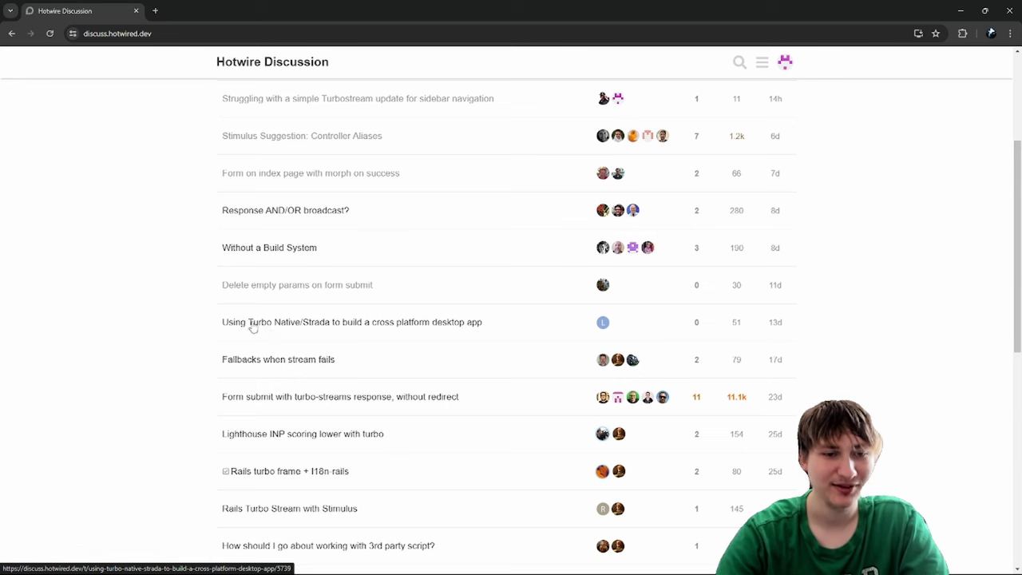
click(350, 336)
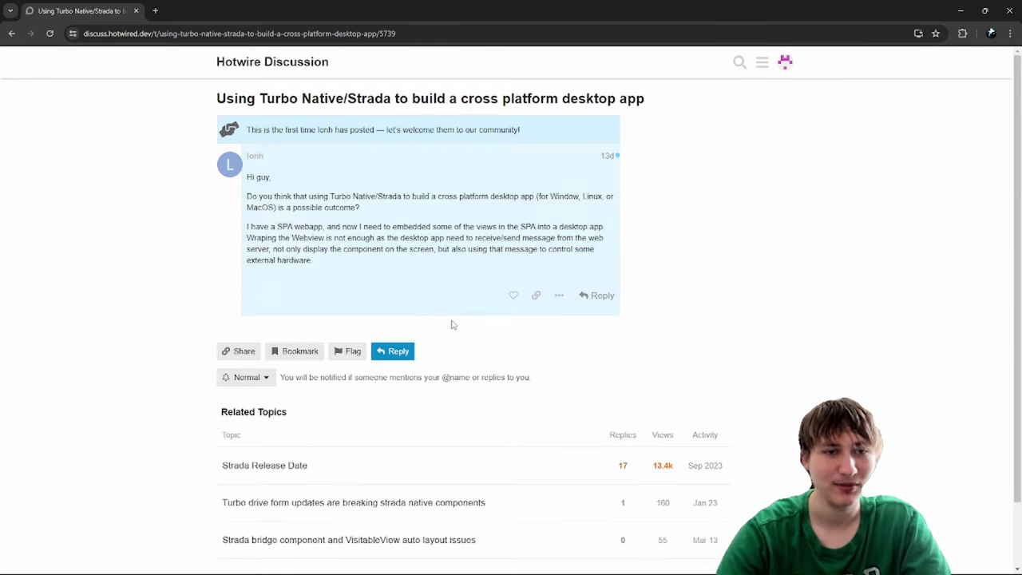
- Read through the desktop-app question, highlighting its paragraphs about the SPA webapp
drag(332, 196, 393, 196)
click(415, 201)
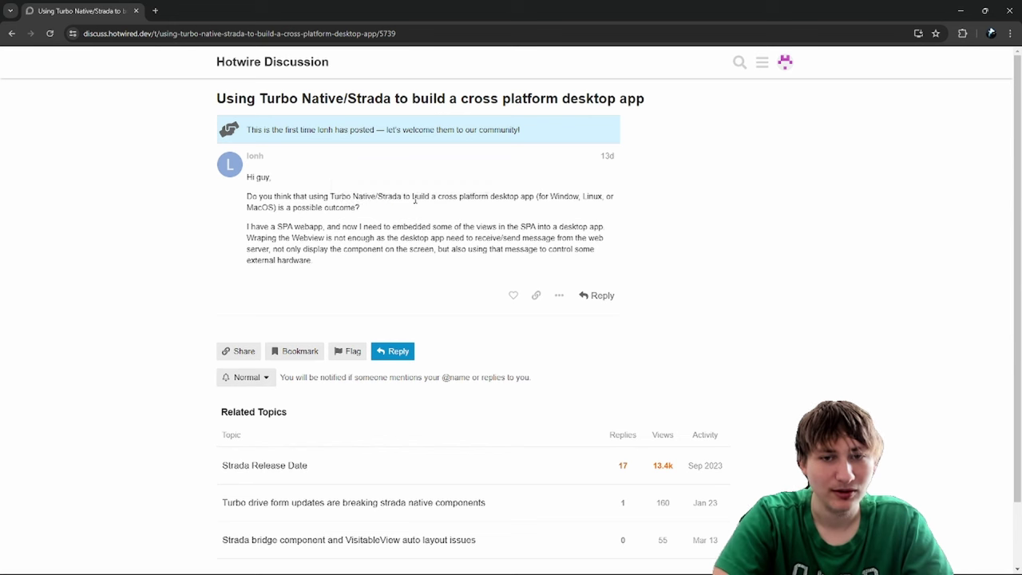
triple_click(326, 210)
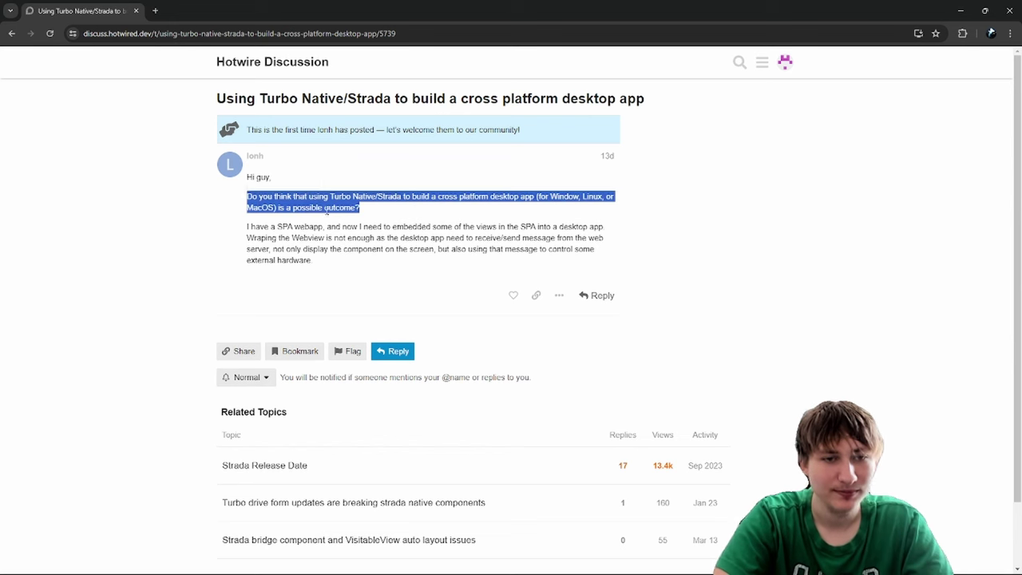
double_click(309, 227)
triple_click(309, 227)
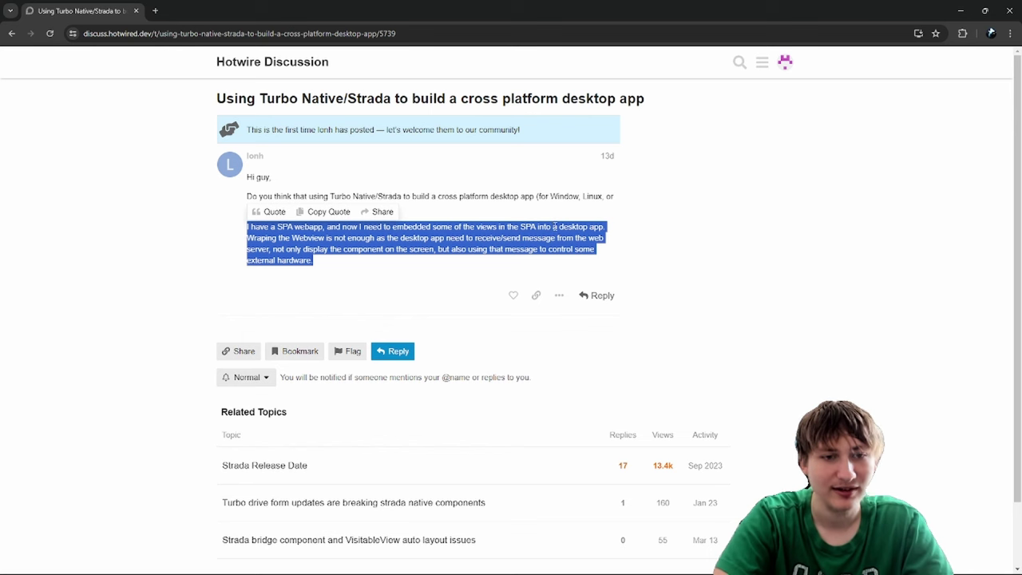
click(349, 247)
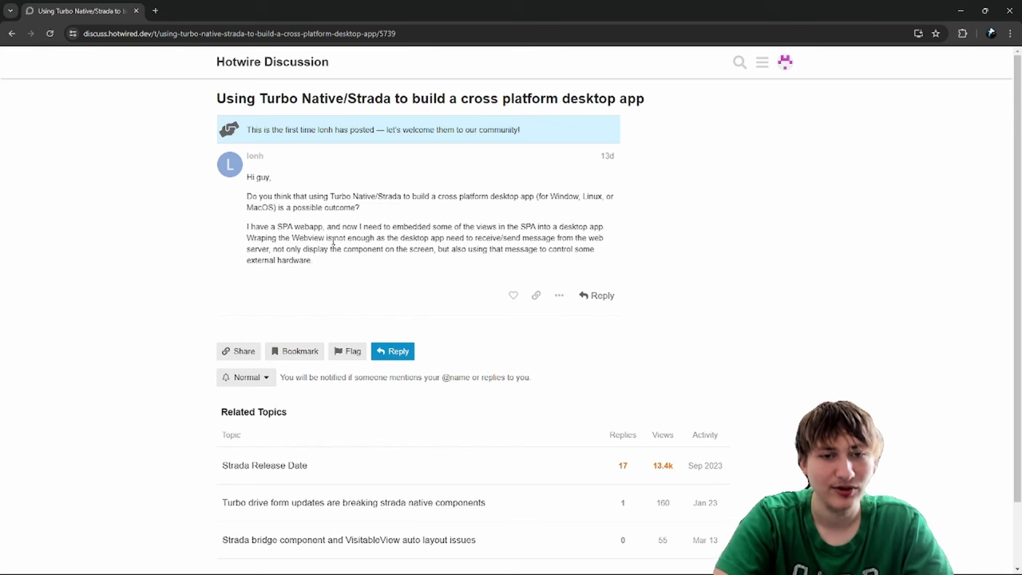
- Select the word 'message' in the question and like the post
drag(334, 242, 536, 249)
click(369, 249)
click(452, 249)
double_click(523, 249)
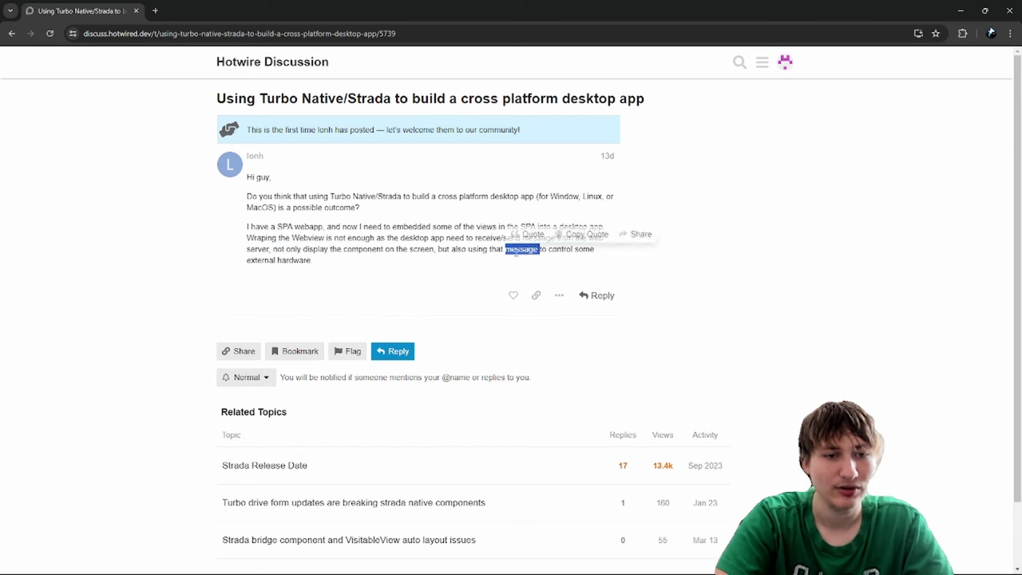
click(513, 297)
- Quote 'message' and start the reply: Turbo Native frameworks can switch from a WebView to fully native views
click(598, 295)
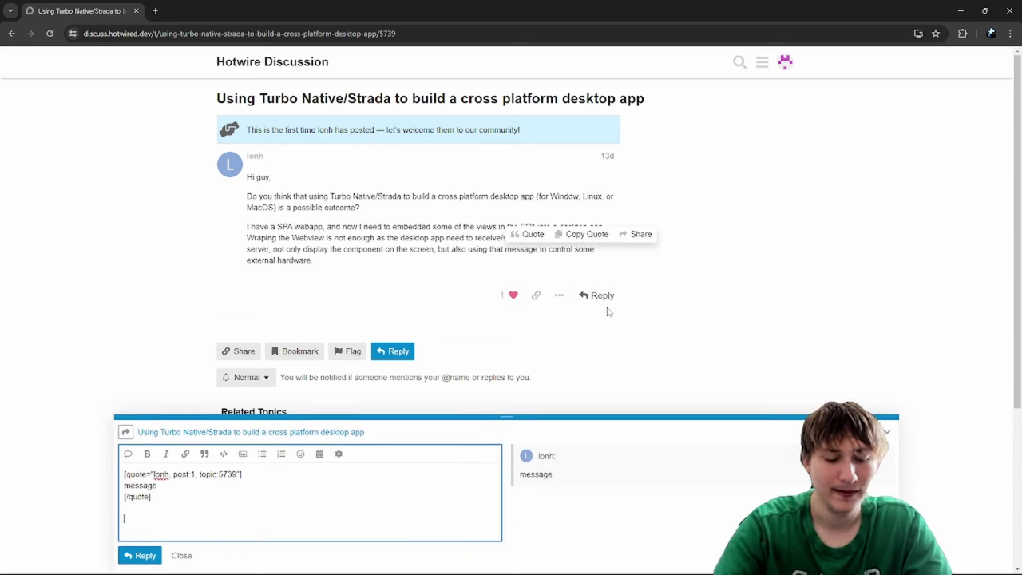
text(Yes I think th)
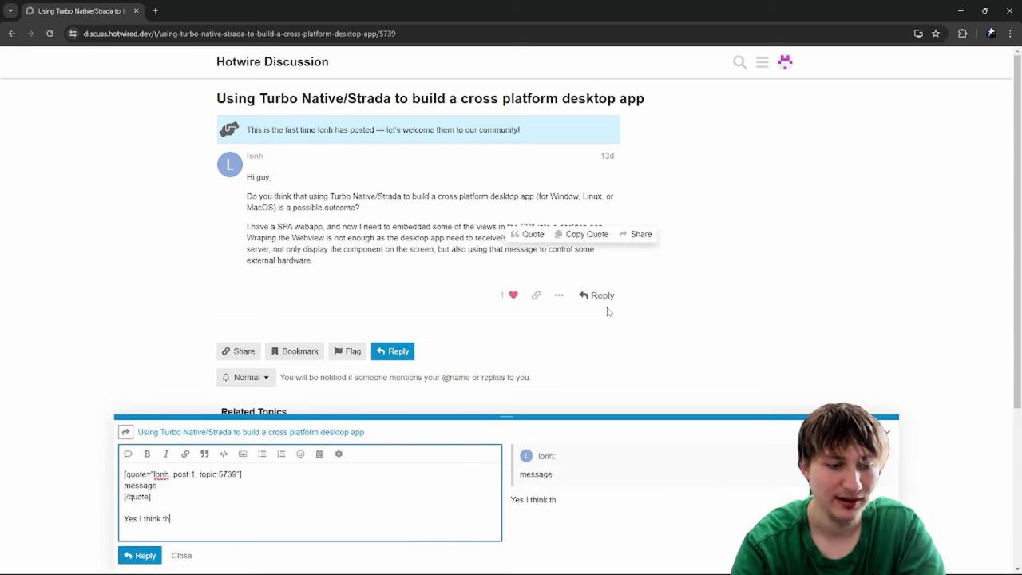
text(is would be p)
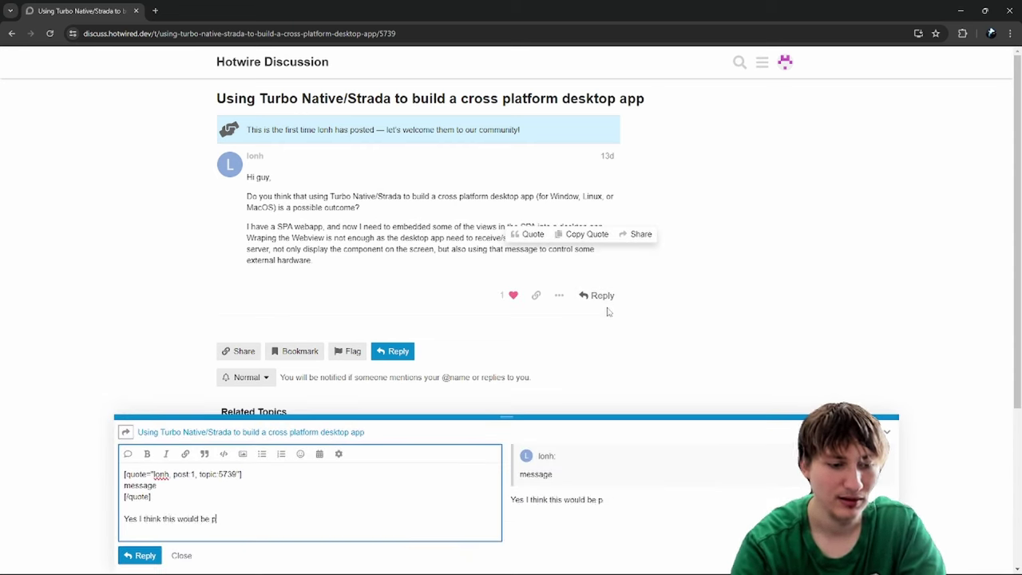
text(ossible because with Turvb)
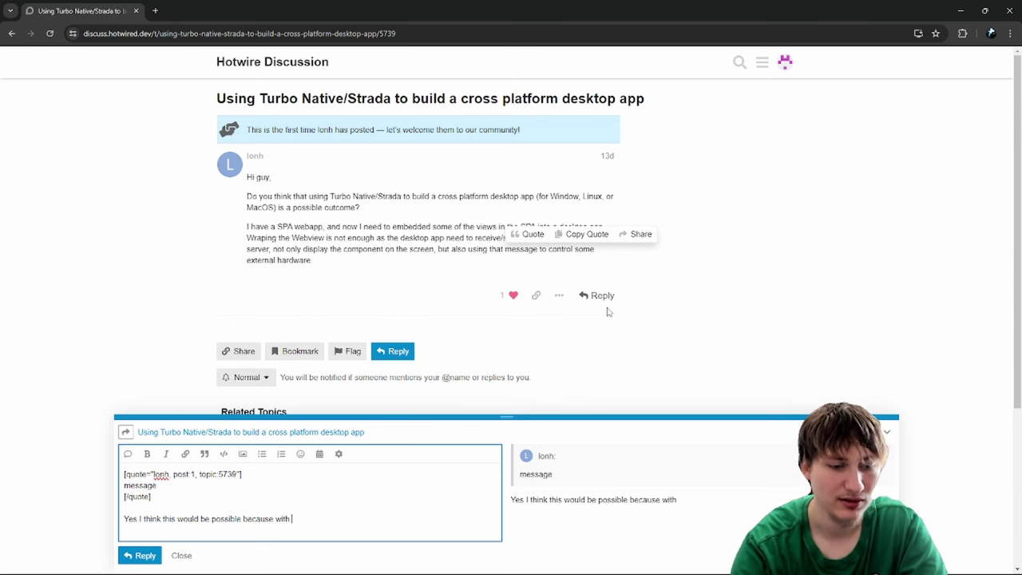
key(BackSpace)
key(BackSpace)
text(bo Na)
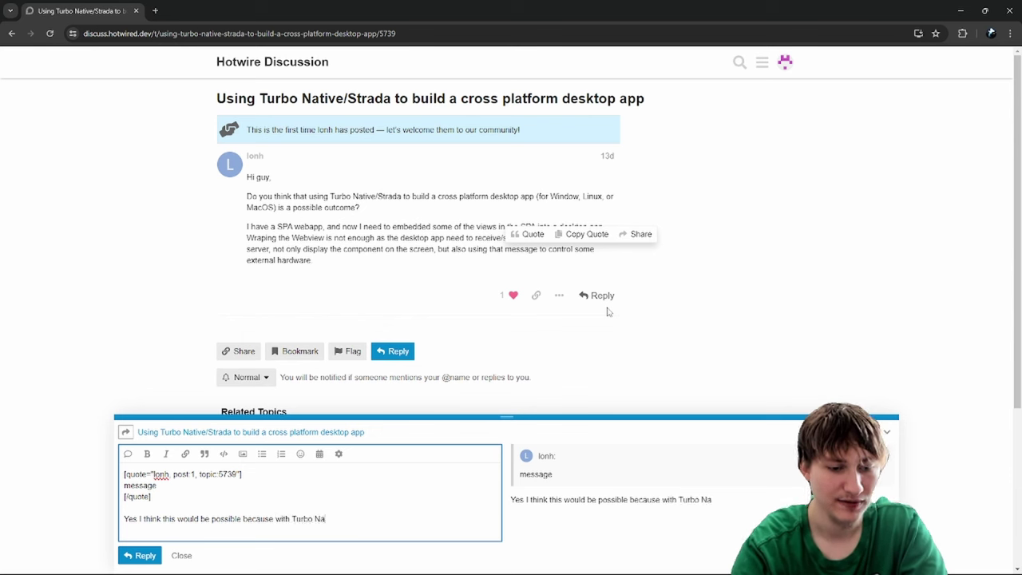
text(tive and Turbo)
key(ctrl+shift+Left)
key(ctrl+shift+Left)
key(ctrl+shift+Left)
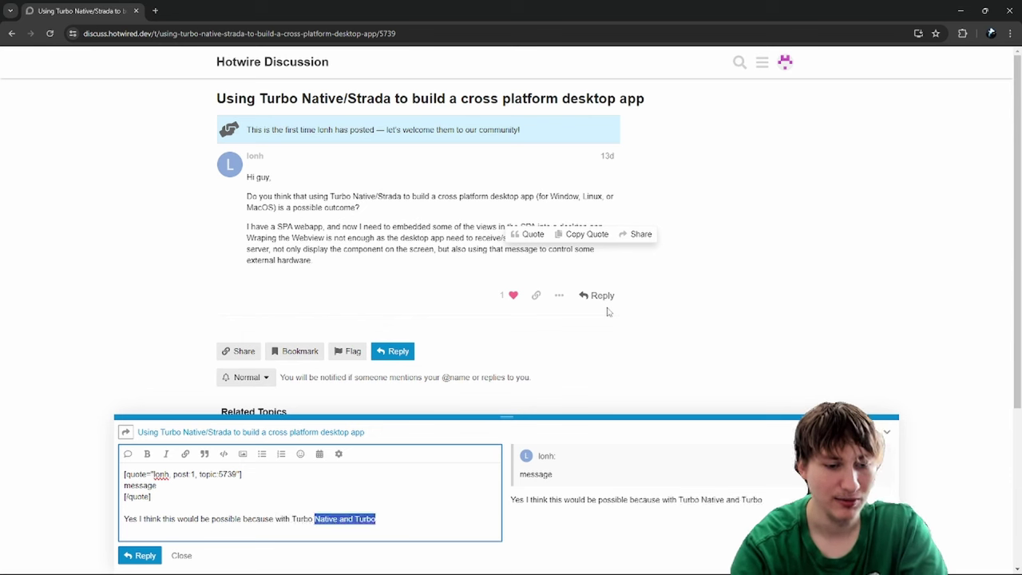
text(F)
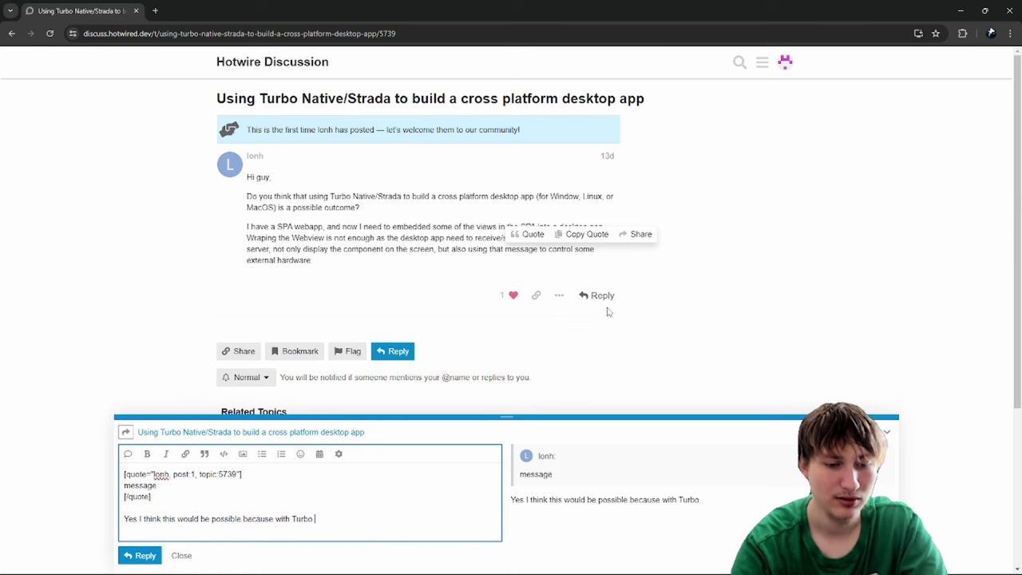
text(Native frameworks)
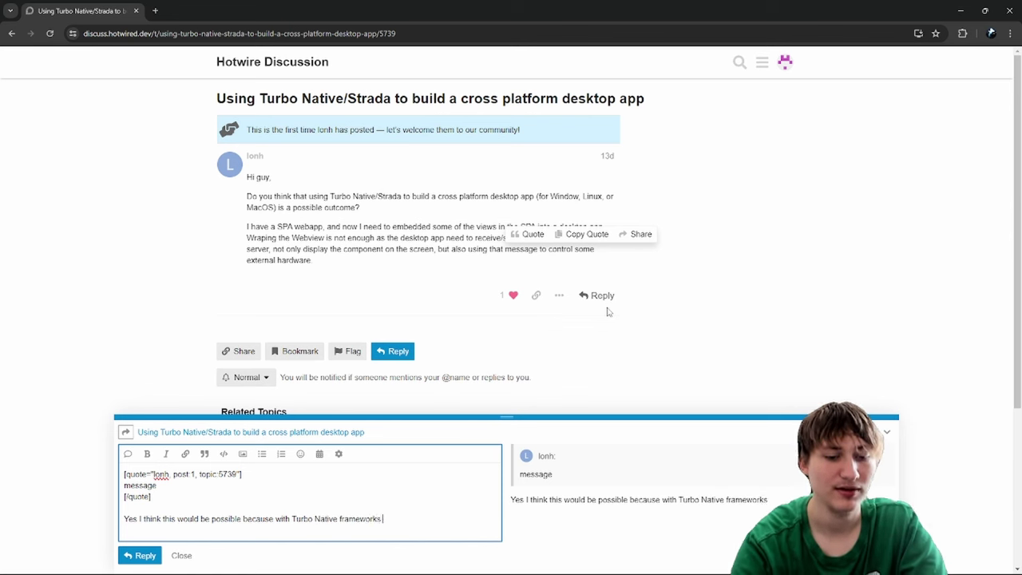
text( have easy ways to swit)
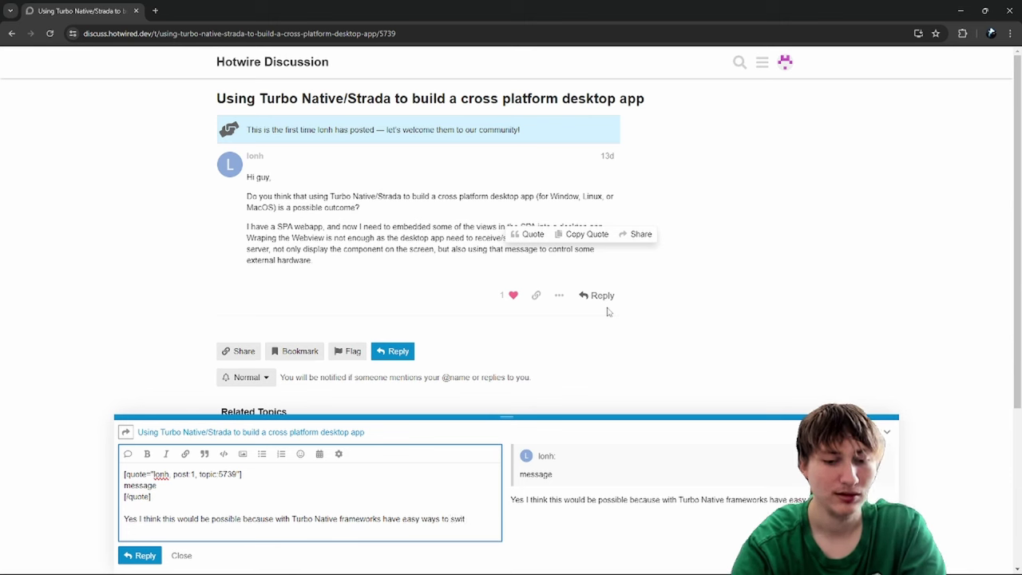
text(ch from using a )
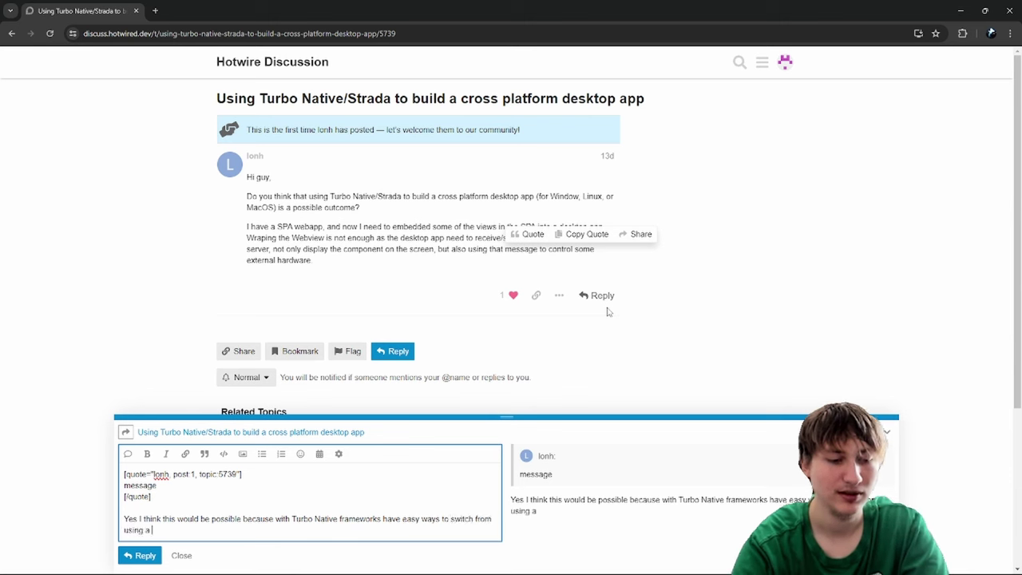
text(WebView to u)
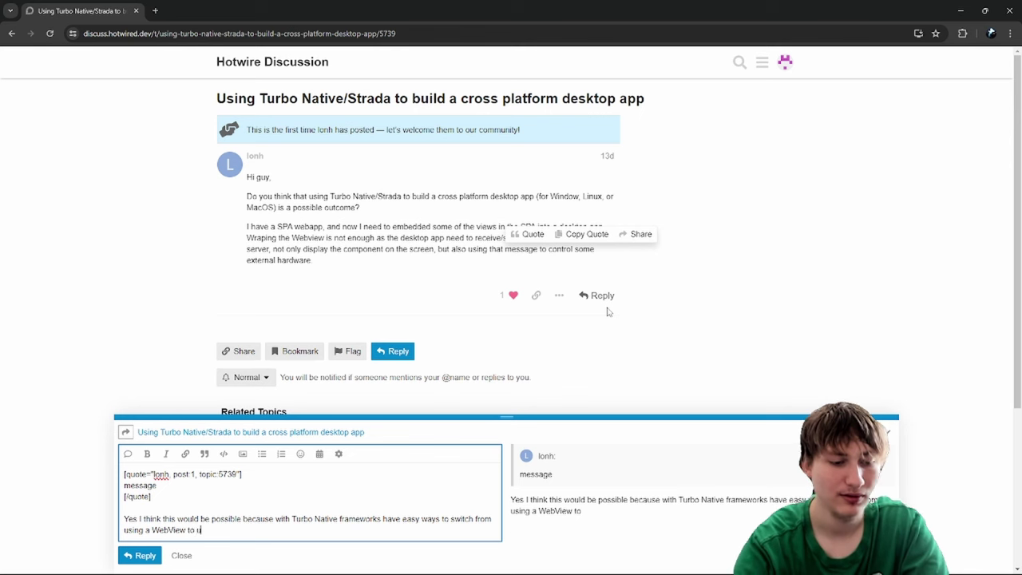
text(sing a fully nt)
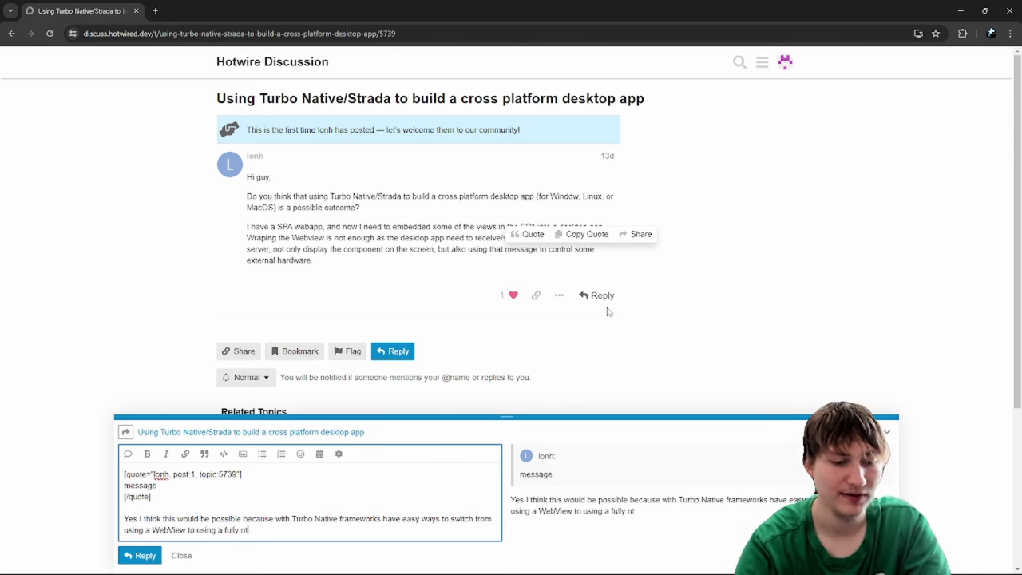
key(BackSpace)
text(ative view)
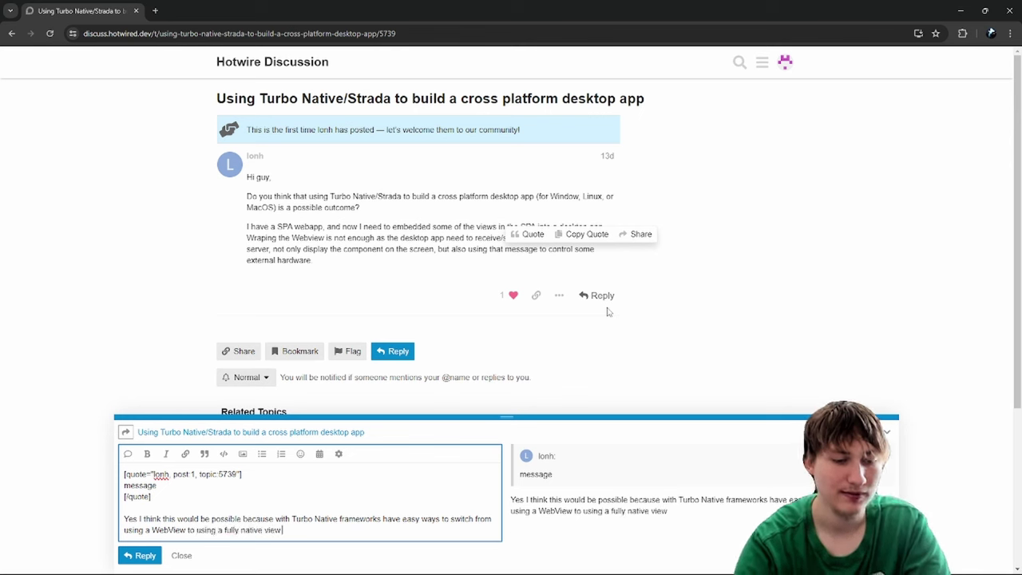
text( with inte)
key(shift+Left)
key(shift+Left)
key(shift+Left)
key(shift+Left)
key(shift+Left)
key(shift+Left)
key(shift+Left)
key(shift+Left)
key(shift+Left)
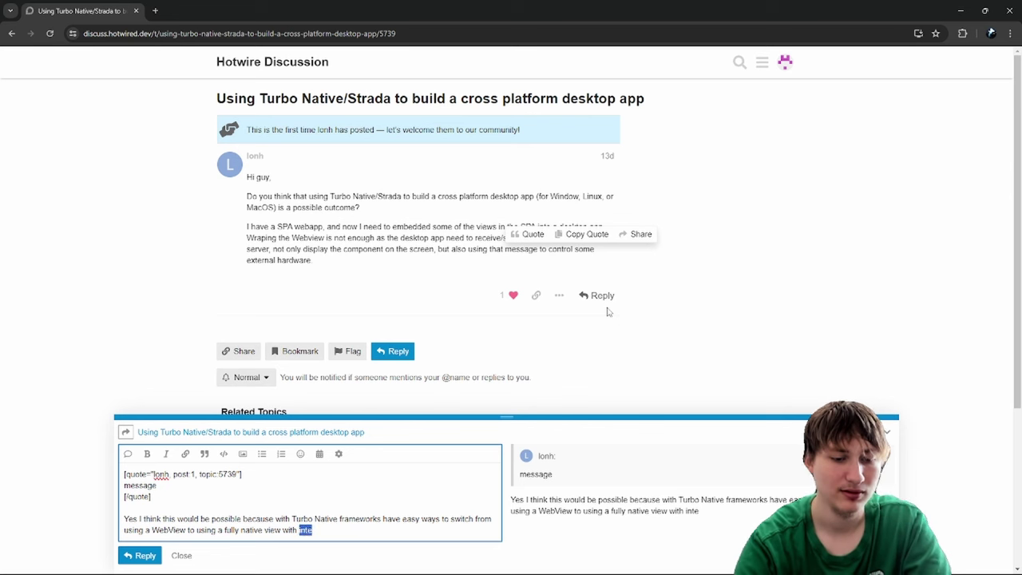
text(Thayt)
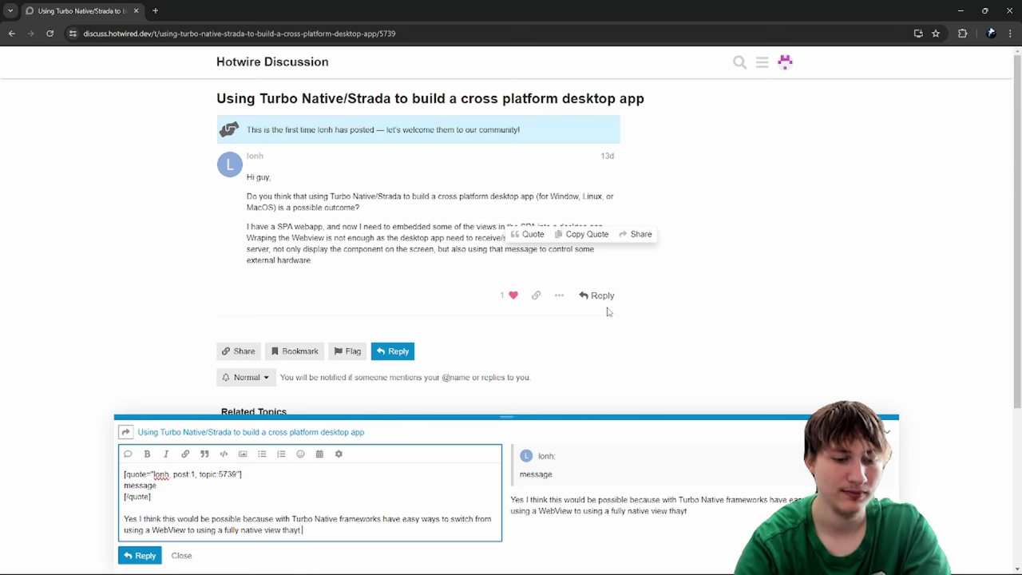
key(BackSpace)
key(BackSpace)
text(t you could)
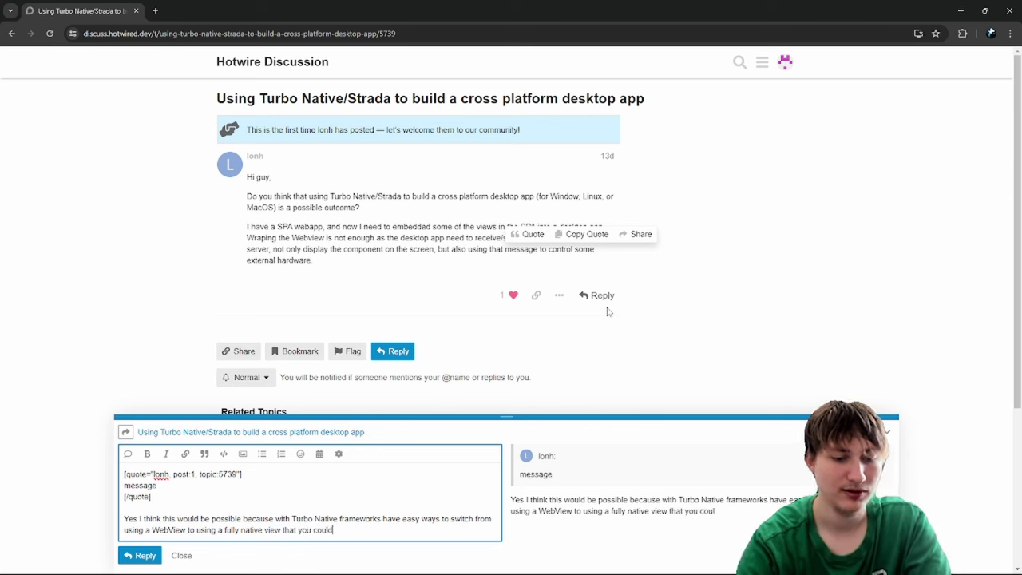
text( integrate)
- Finish the reply: add native features and communicate with the web app via an API request, then post it
key(ctrl+shift+Left)
text(add y)
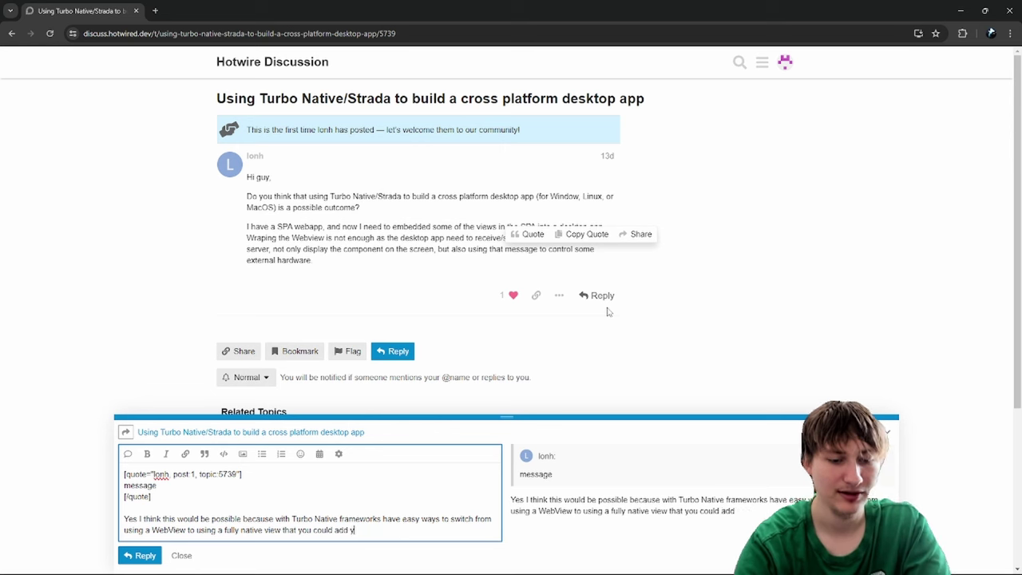
text(our native features a)
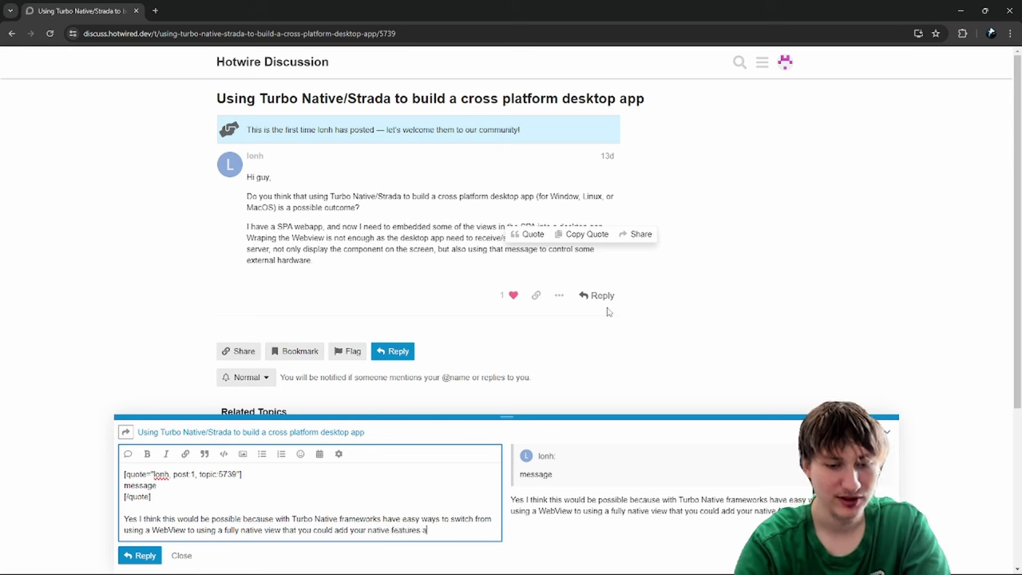
text(nd then communicate)
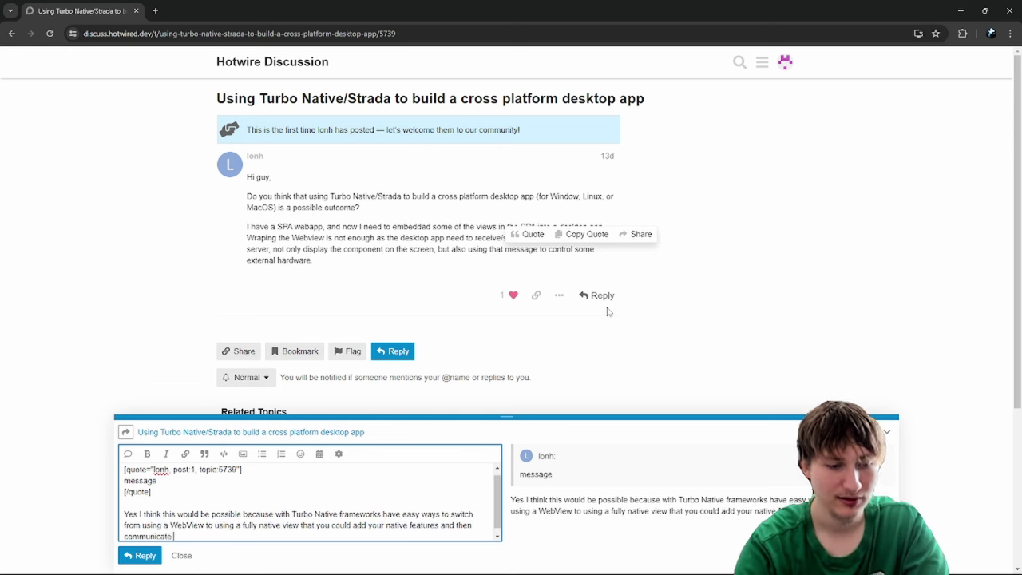
text( with the wqeb)
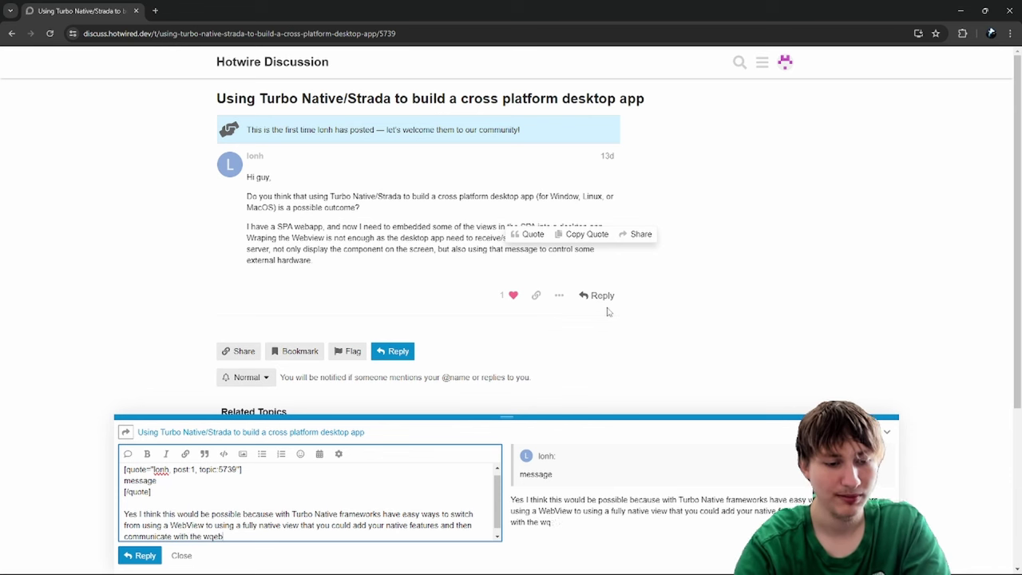
key(BackSpace)
key(BackSpace)
text(eb app u)
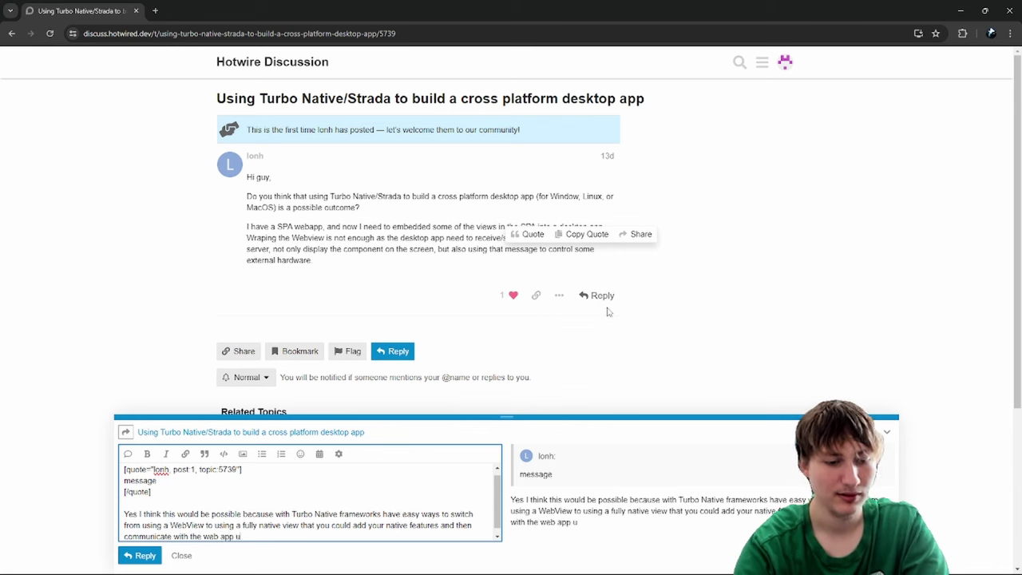
text(sing a normal API)
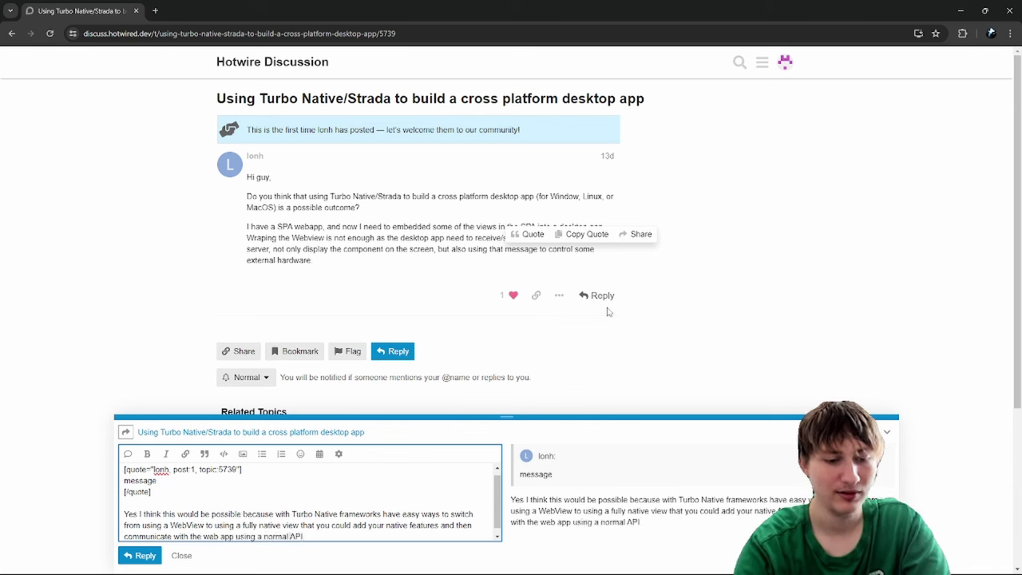
key(ctrl+Left)
key(ctrl+shift+Left)
key(BackSpace)
key(End)
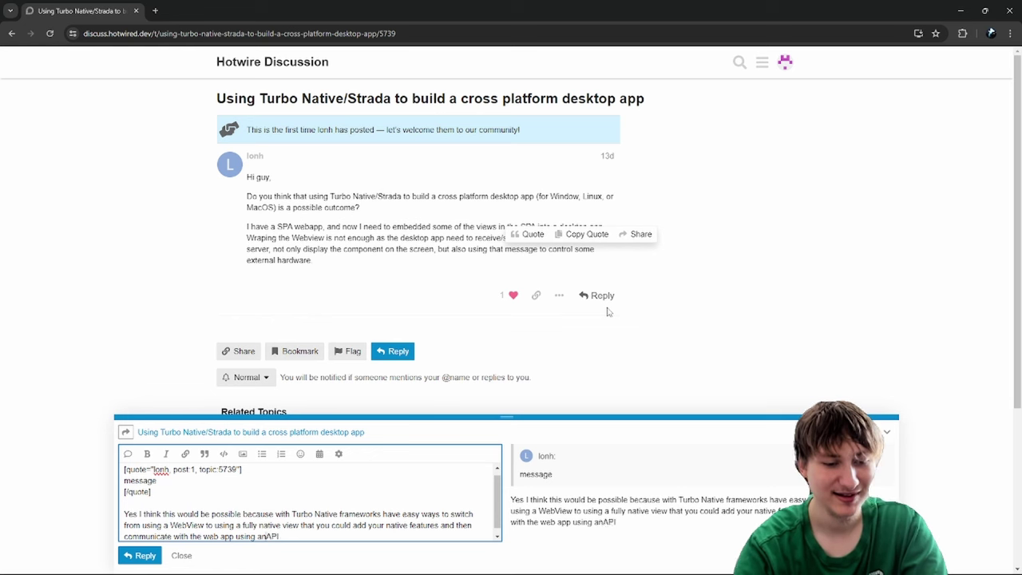
text(request)
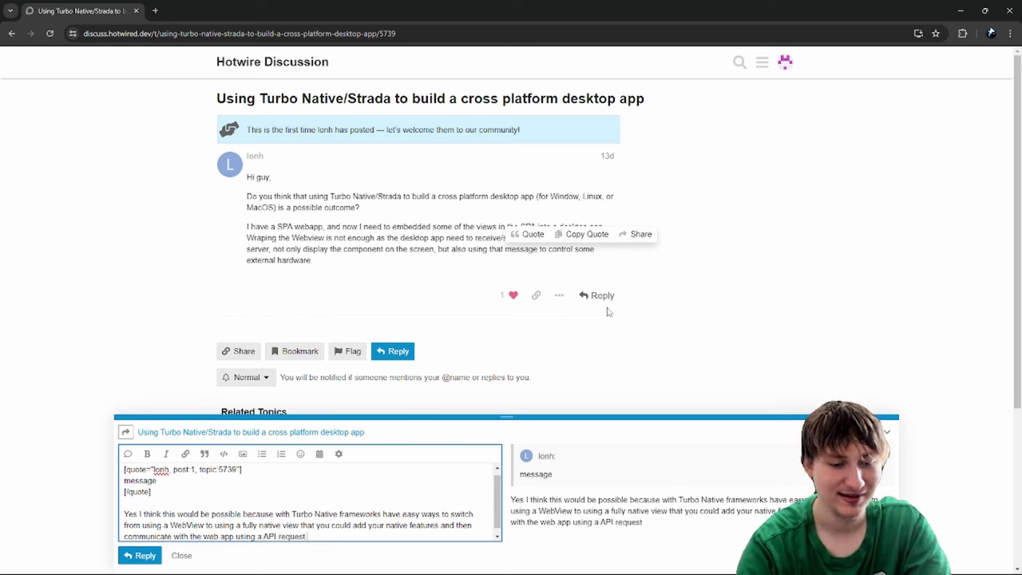
key(Return)
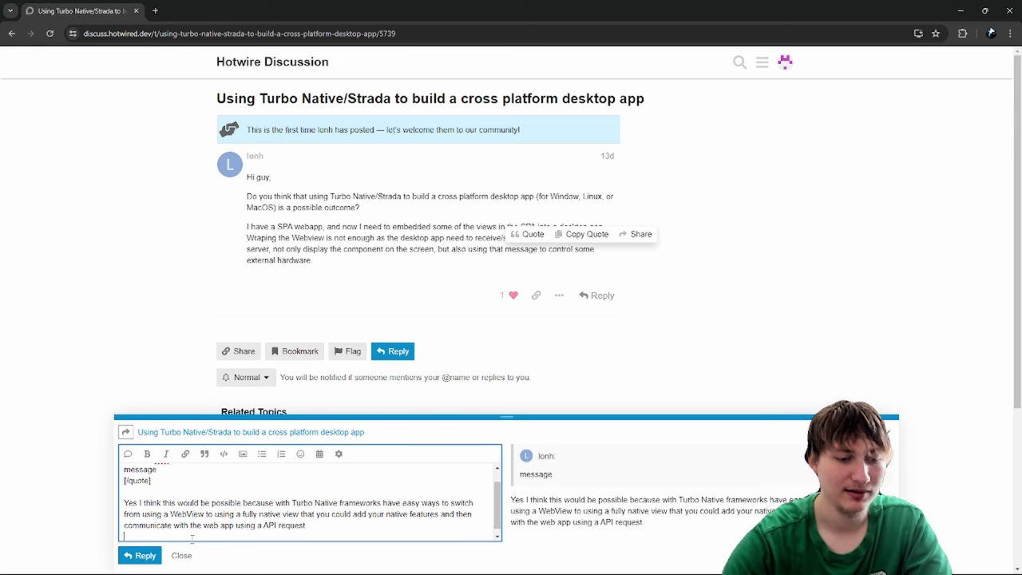
click(145, 556)
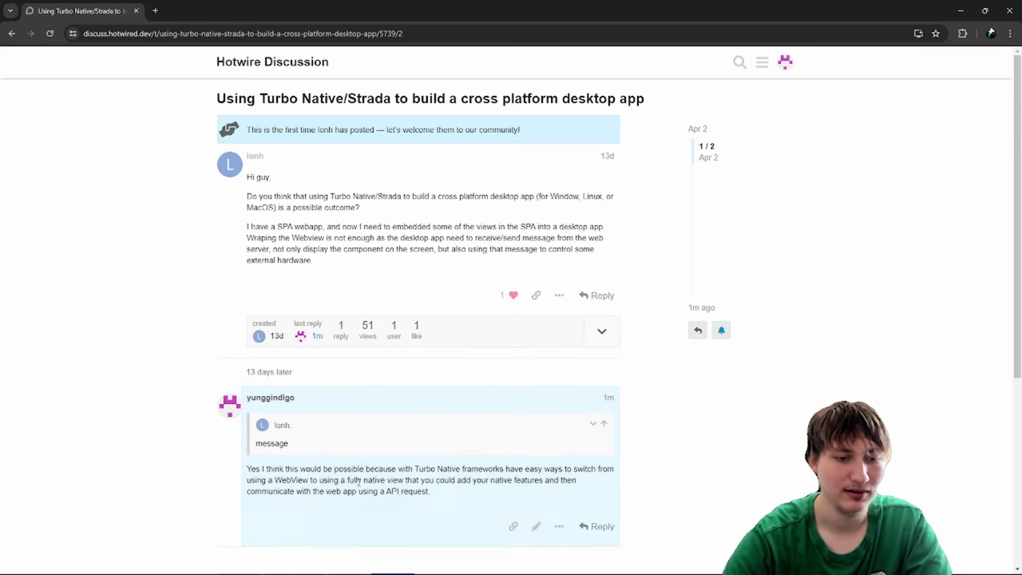
- Return to the Latest topics list and scroll down through it
click(242, 70)
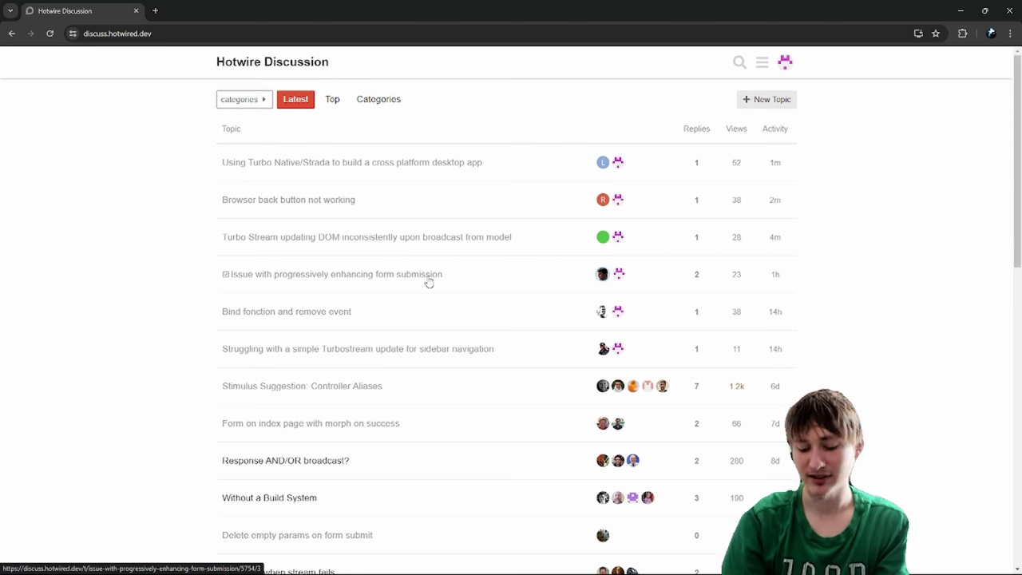
scroll(390, 297, down, 2)
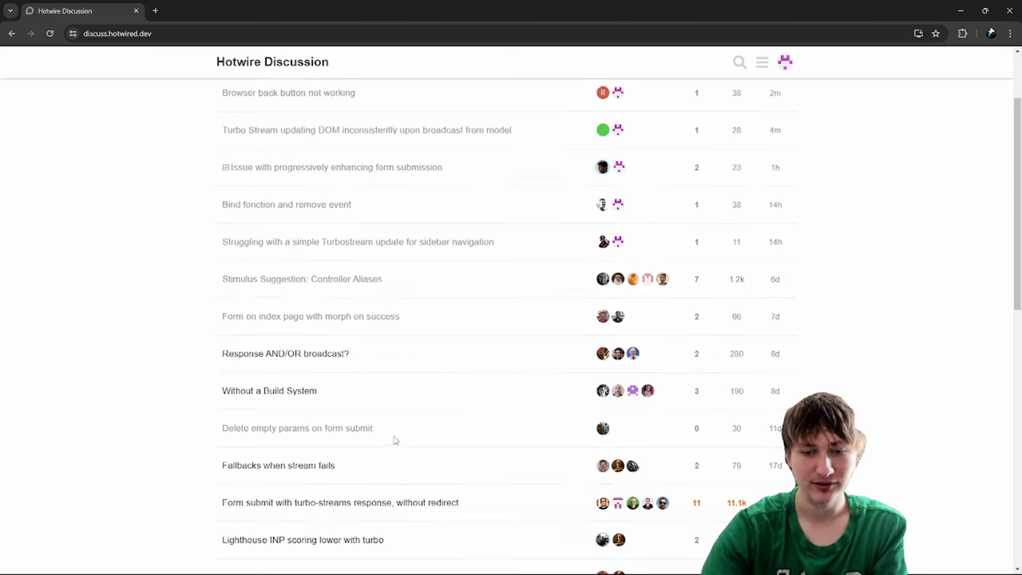
scroll(396, 415, down, 3)
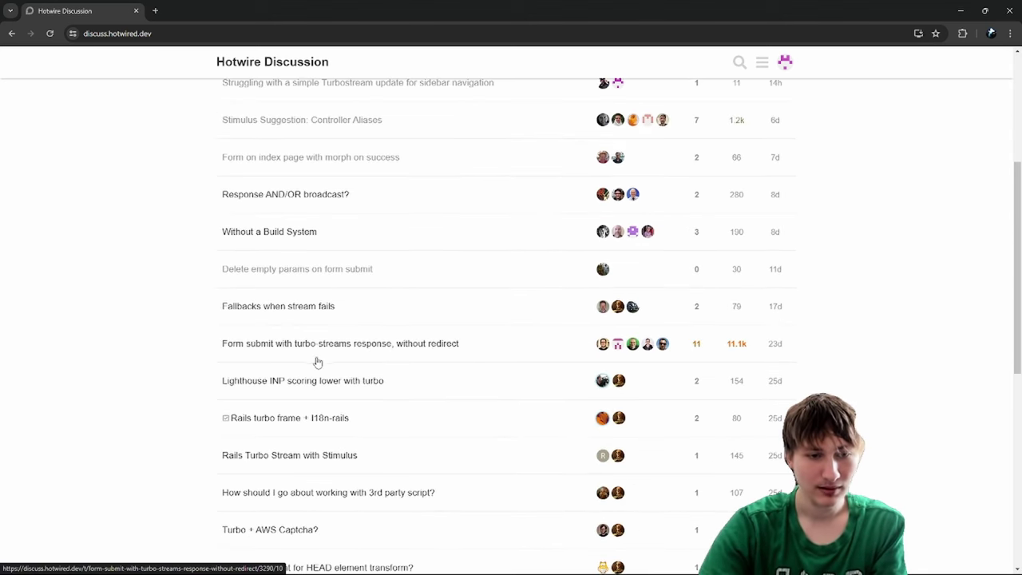
scroll(387, 374, down, 4)
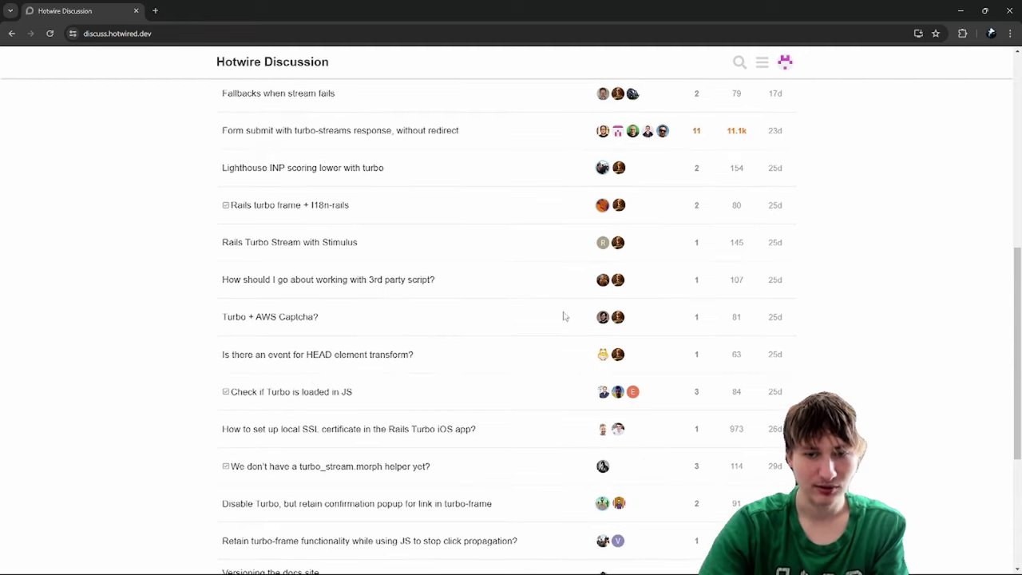
- Check a participant's profile card on 'Turbo + AWS Captcha?' and scroll on to mid-March topics
click(619, 318)
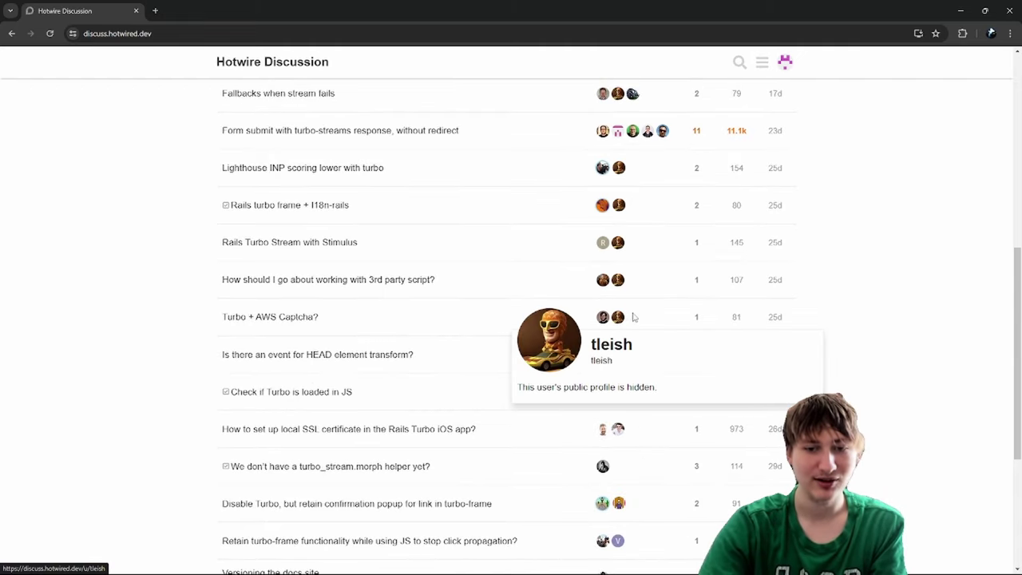
click(403, 320)
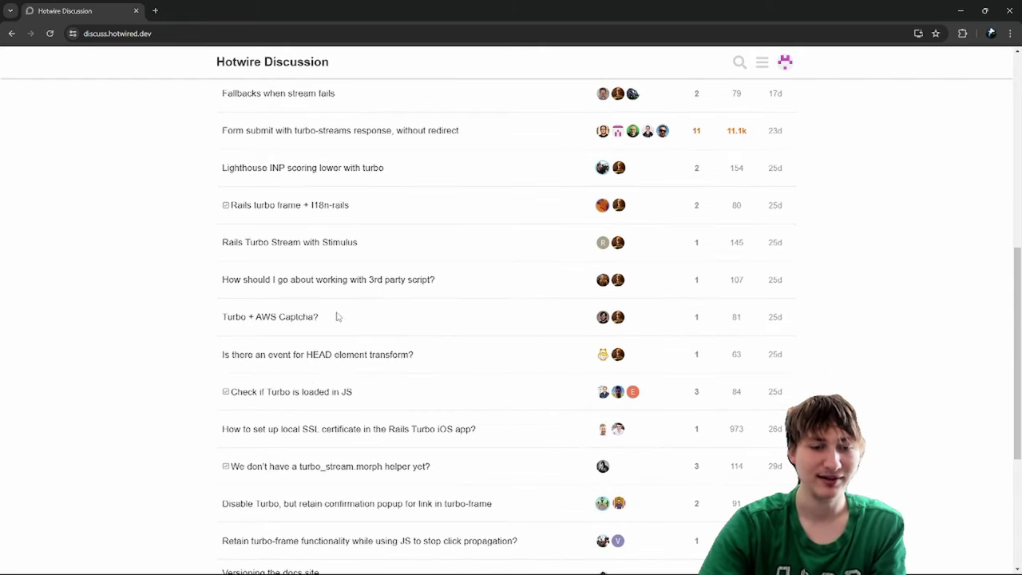
scroll(1021, 330, down, 1)
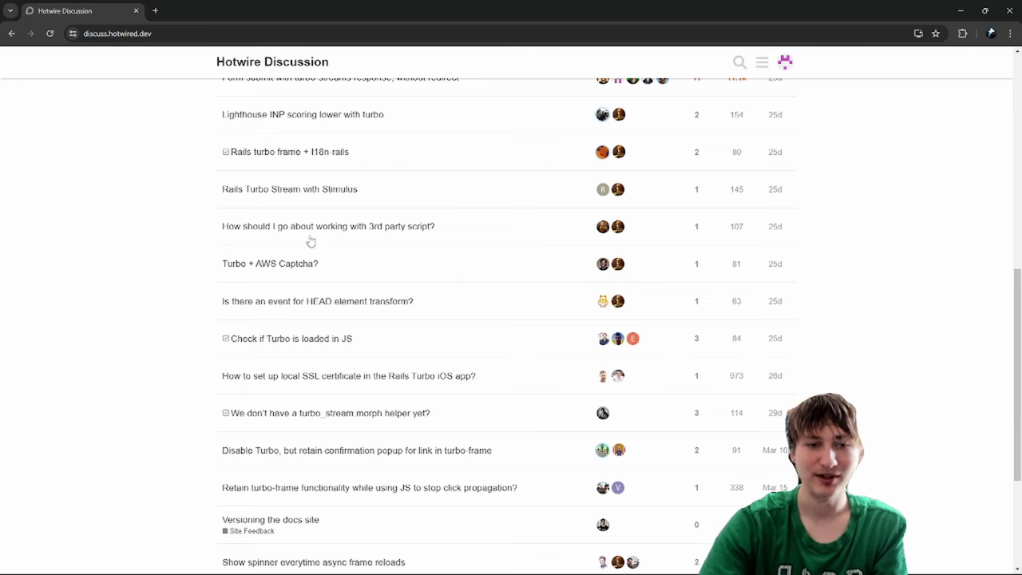
drag(1021, 296, 1021, 385)
scroll(961, 419, down, 2)
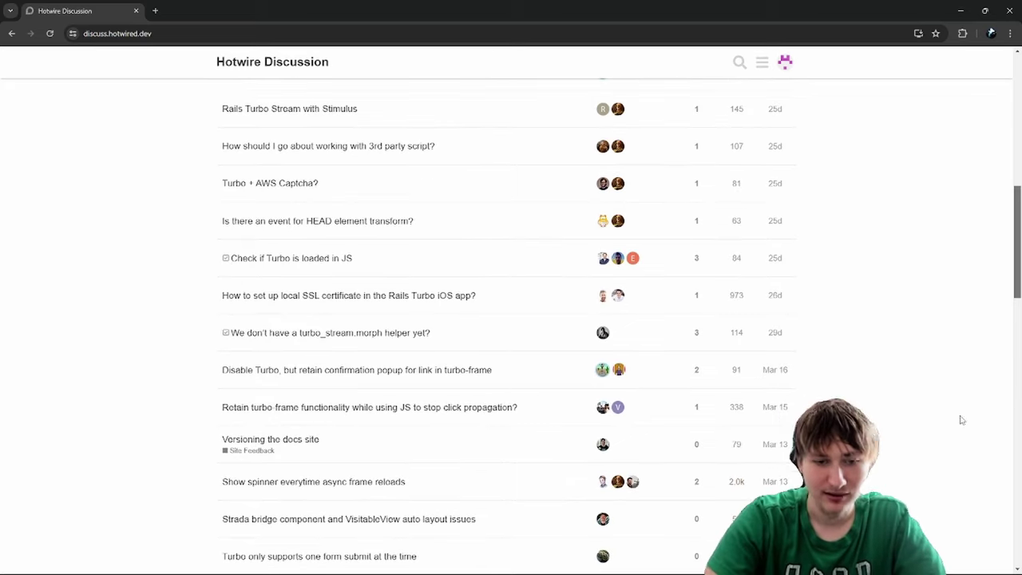
click(289, 334)
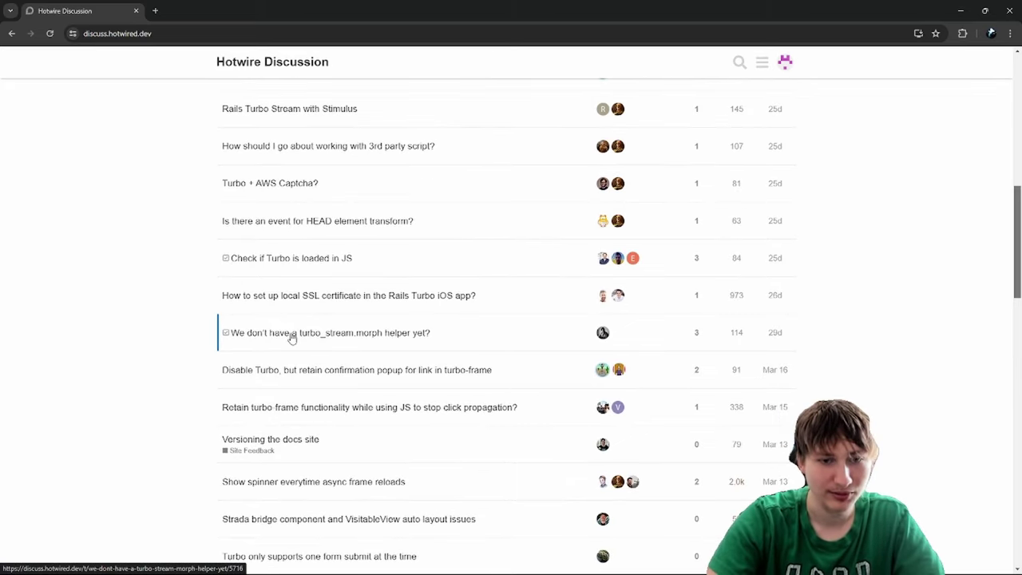
scroll(336, 304, down, 5)
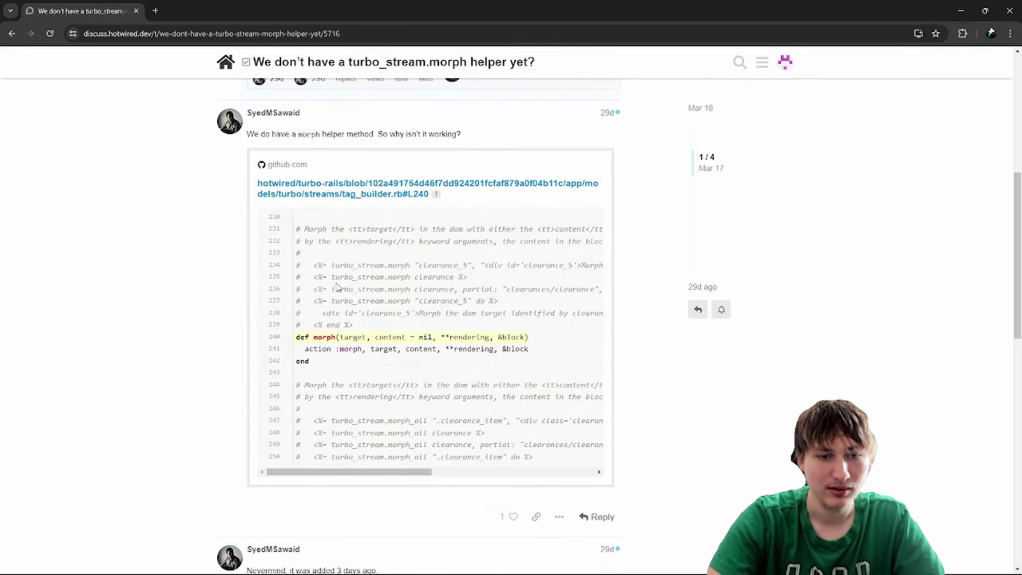
drag(247, 133, 349, 135)
drag(296, 349, 313, 324)
click(328, 379)
click(313, 324)
scroll(270, 330, down, 3)
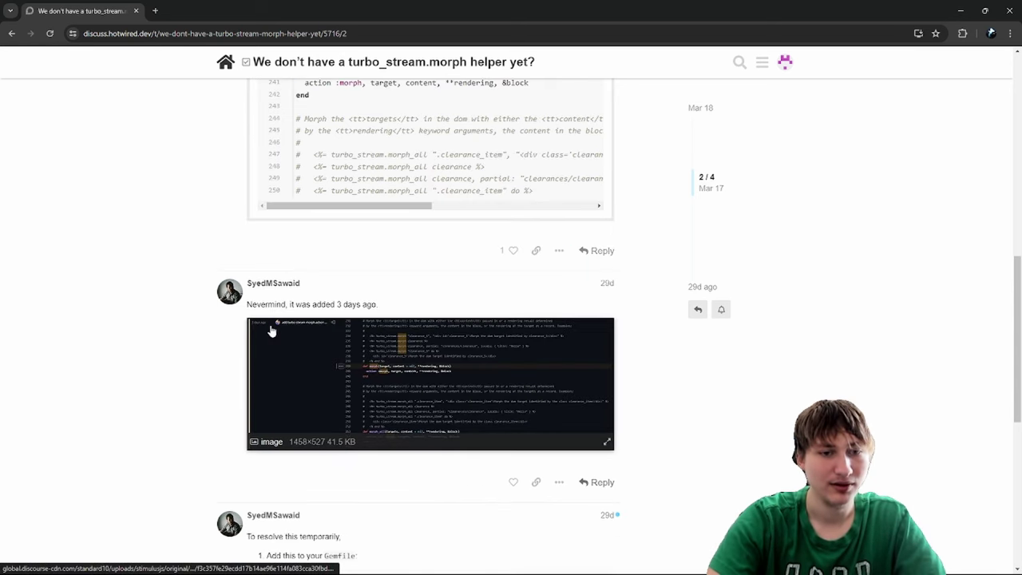
triple_click(311, 307)
click(128, 260)
scroll(131, 247, down, 3)
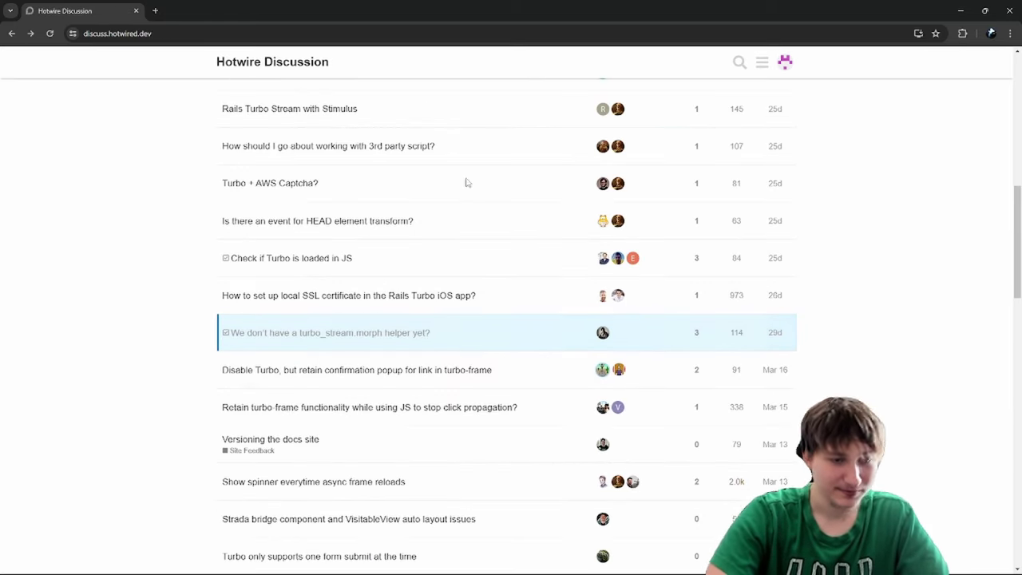
- Scroll the Latest list back to the November 2023 topics and the last-visit divider
scroll(477, 196, down, 2)
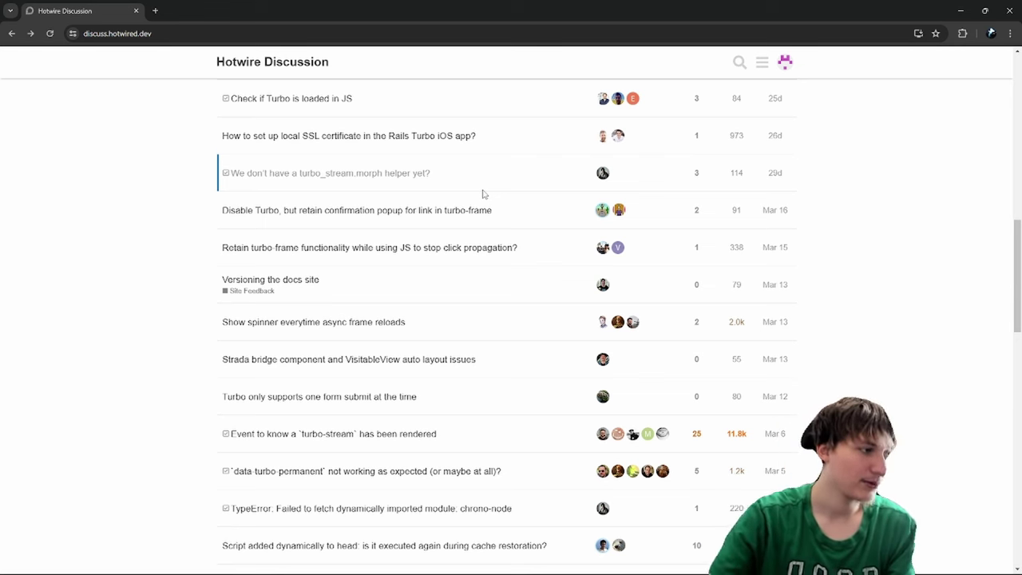
scroll(1004, 236, down, 2)
scroll(1020, 302, down, 9)
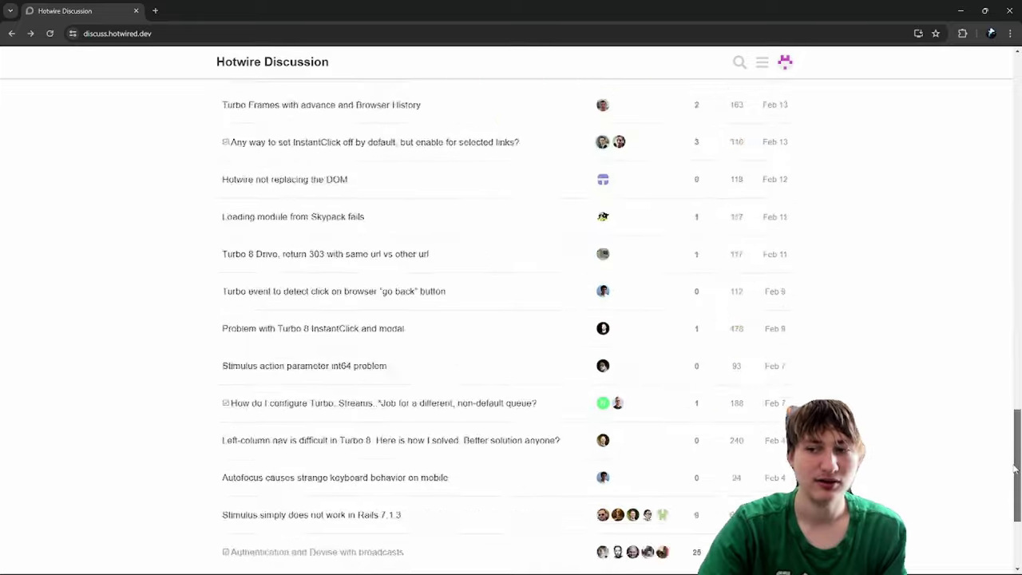
scroll(1018, 311, up, 6)
scroll(1018, 320, down, 6)
scroll(1017, 338, up, 10)
scroll(1017, 332, up, 2)
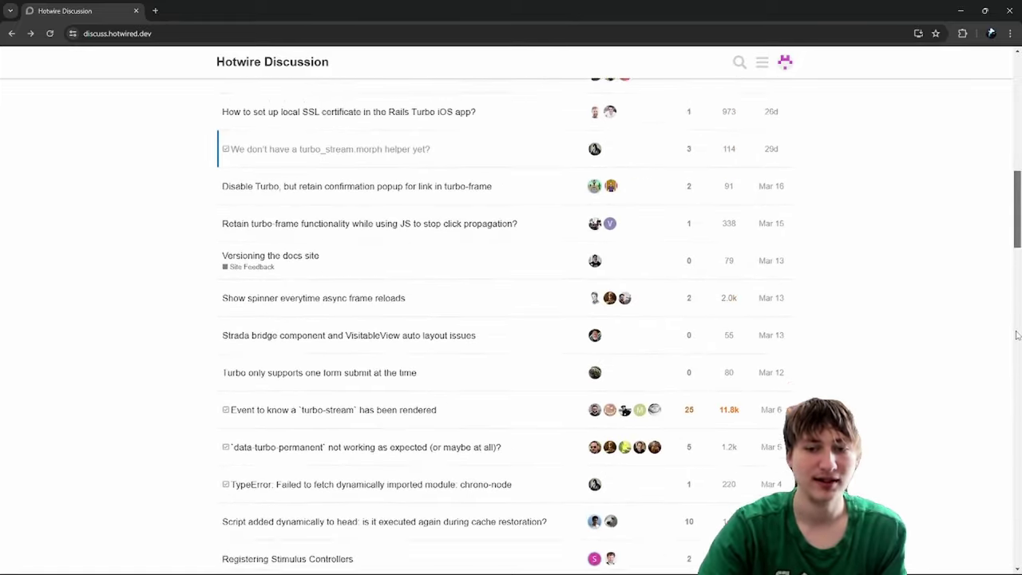
scroll(1017, 322, down, 10)
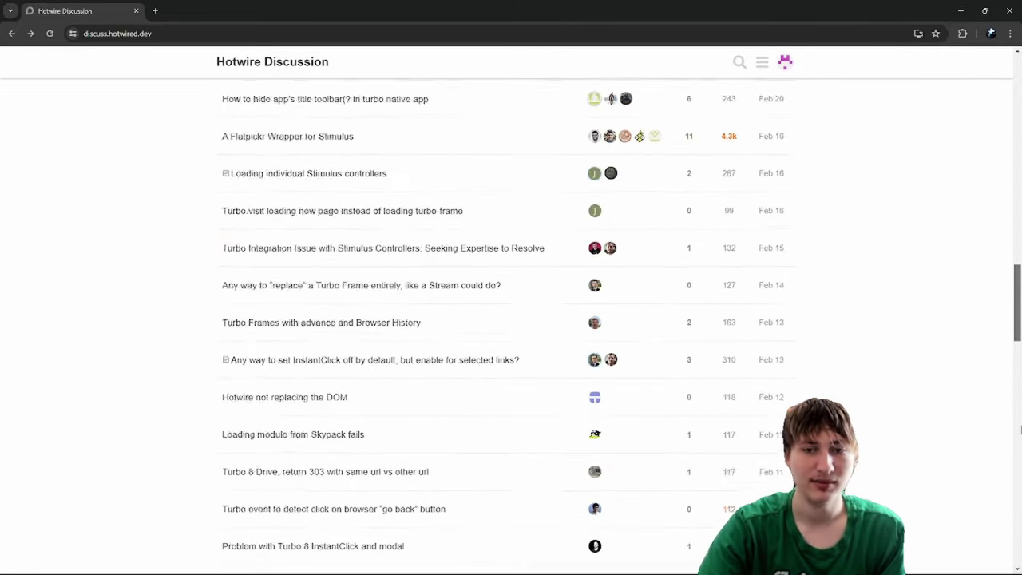
scroll(1020, 438, down, 1)
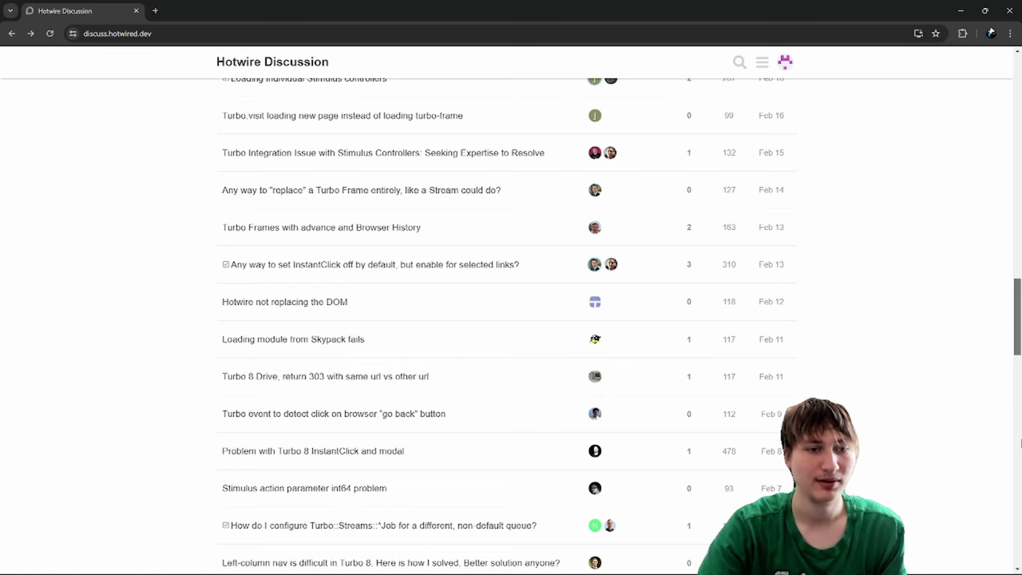
scroll(1020, 443, down, 15)
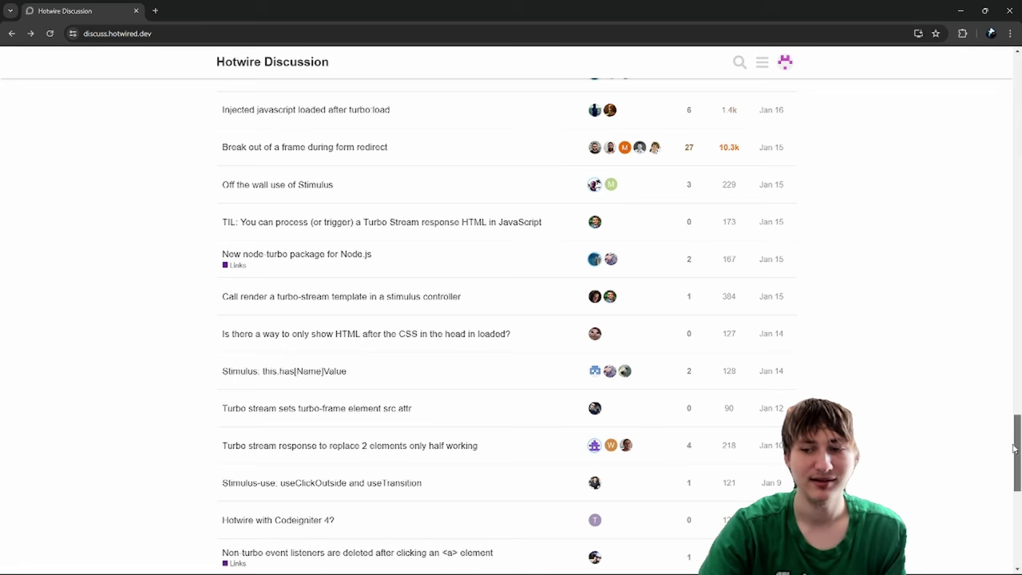
scroll(1015, 449, down, 6)
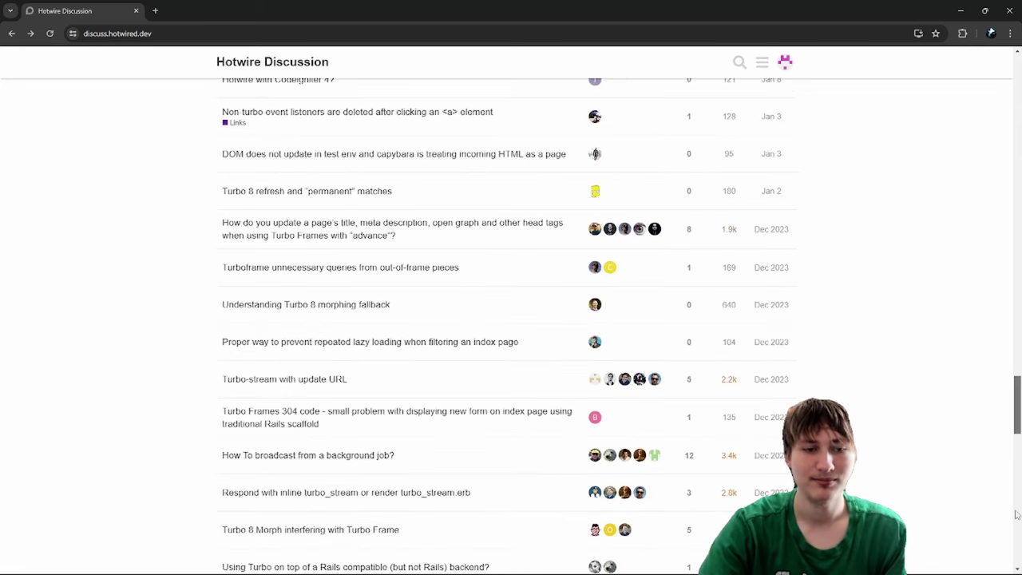
scroll(1017, 515, down, 7)
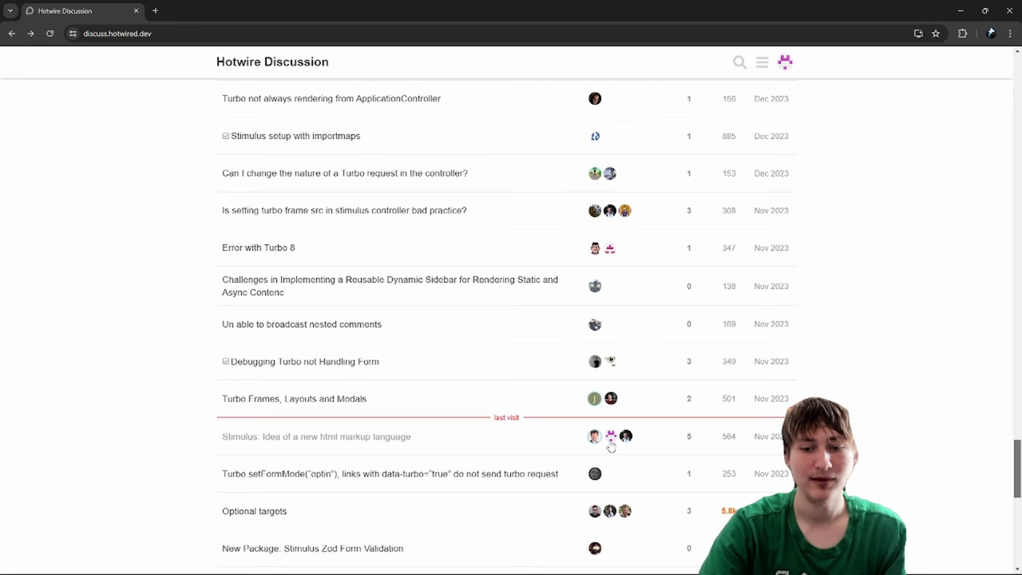
click(355, 434)
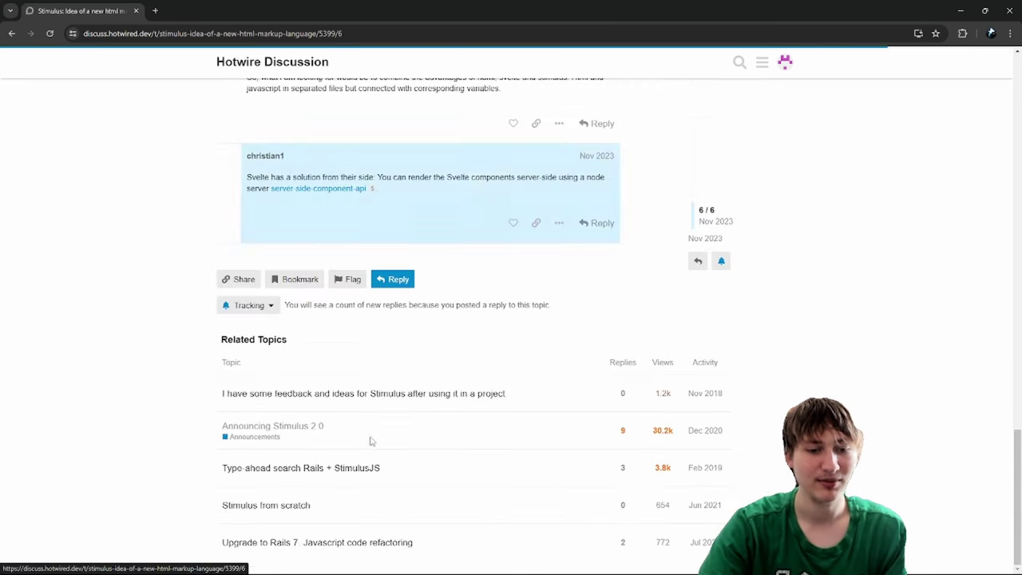
scroll(318, 218, up, 10)
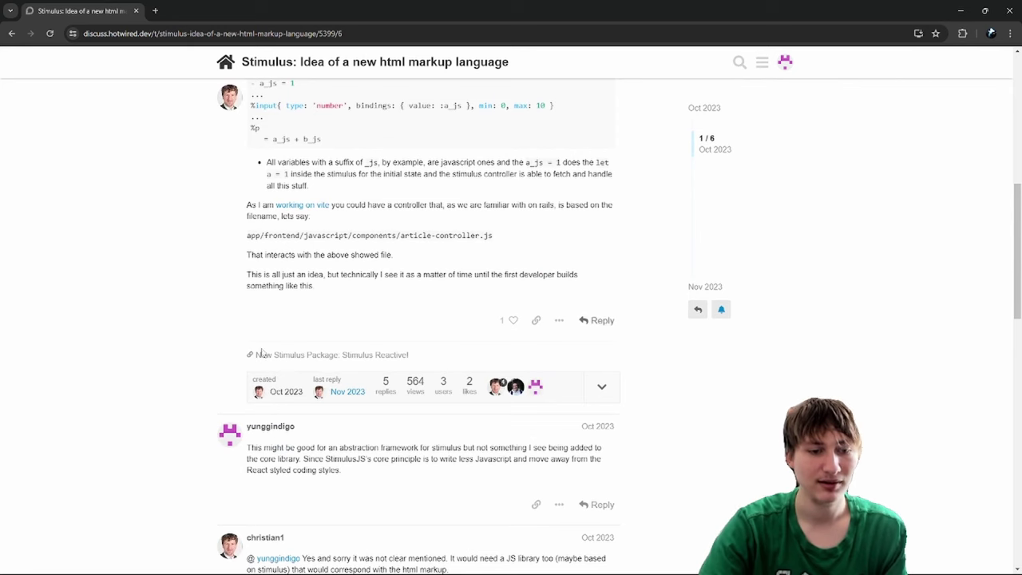
scroll(257, 397, down, 2)
drag(257, 341, 407, 352)
click(310, 354)
click(396, 354)
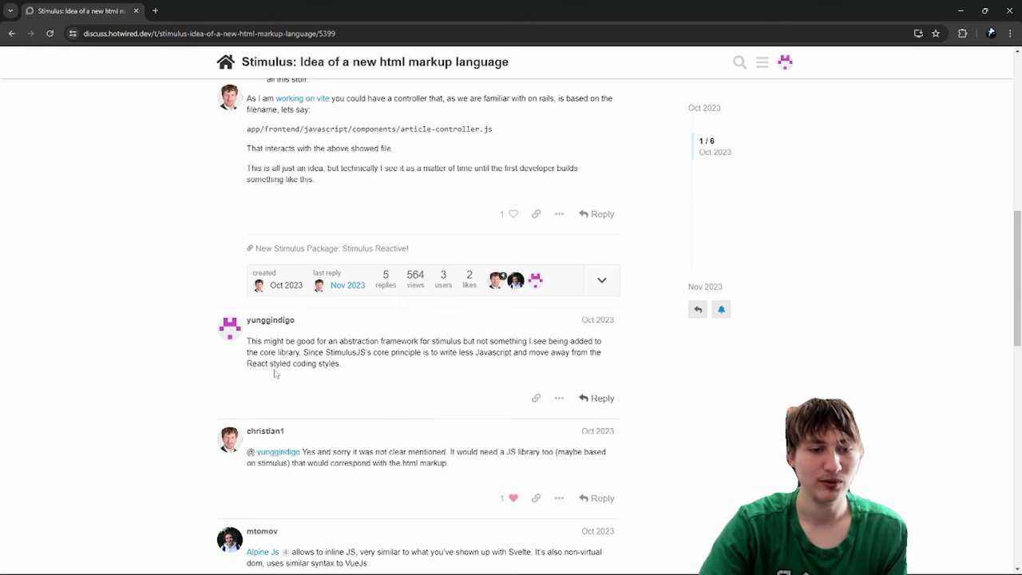
scroll(301, 369, down, 2)
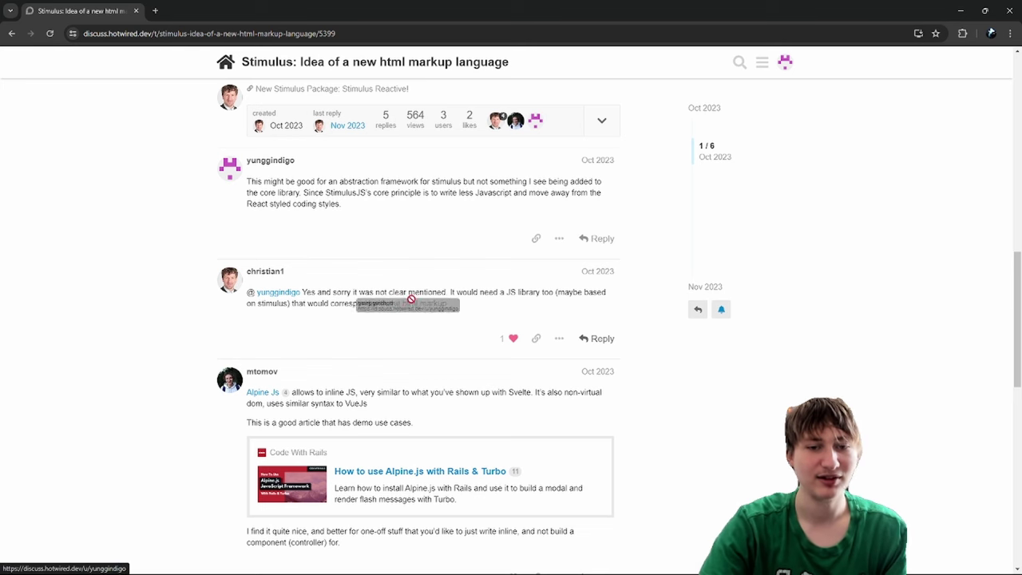
drag(446, 293, 496, 294)
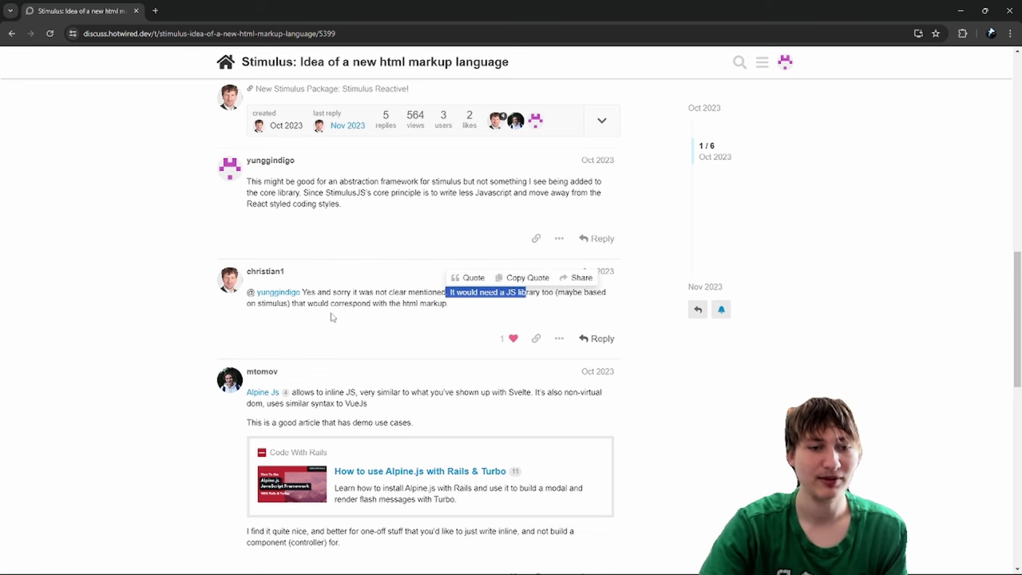
drag(308, 304, 454, 308)
click(455, 308)
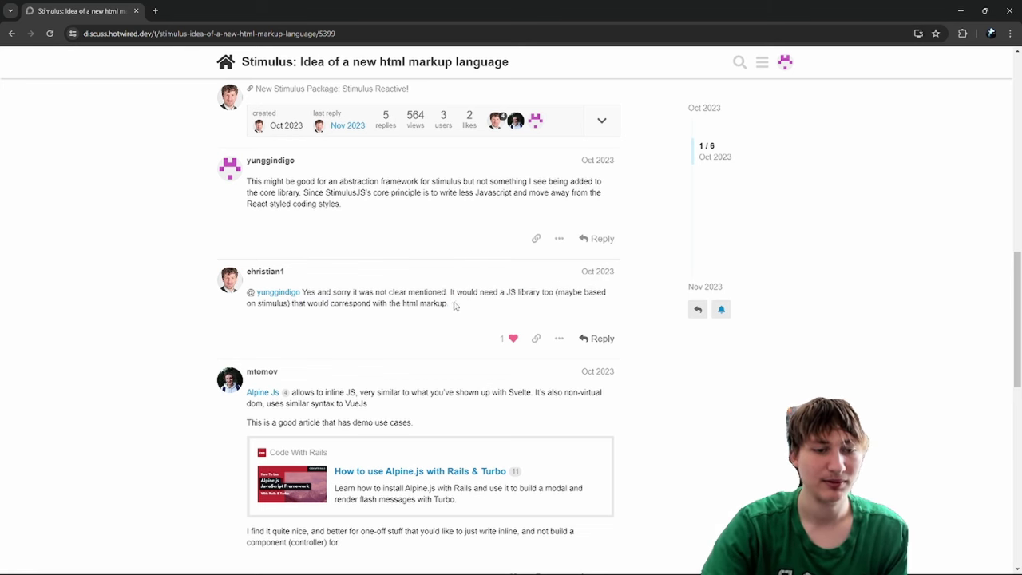
scroll(460, 299, down, 3)
scroll(465, 292, down, 3)
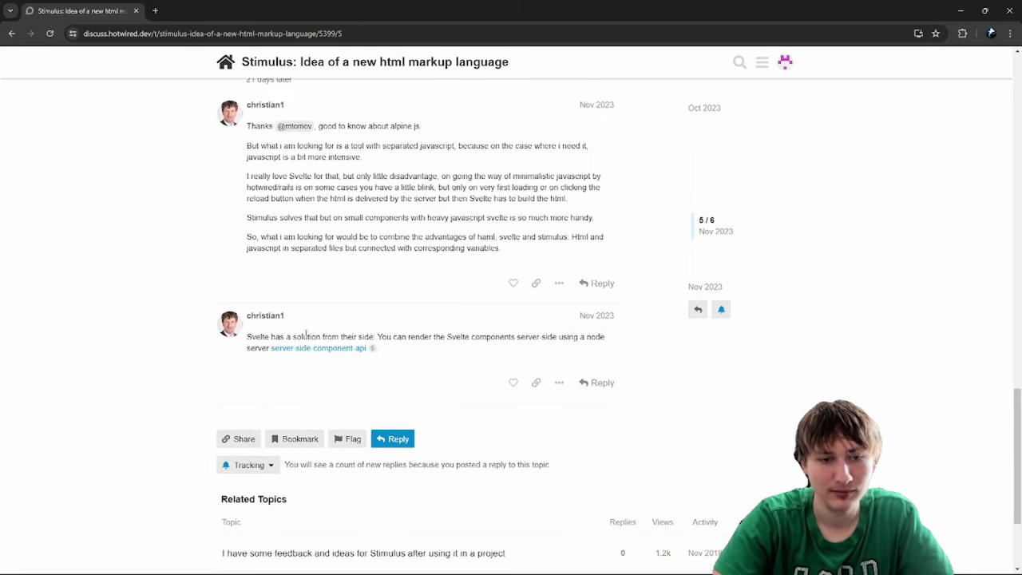
scroll(296, 307, up, 15)
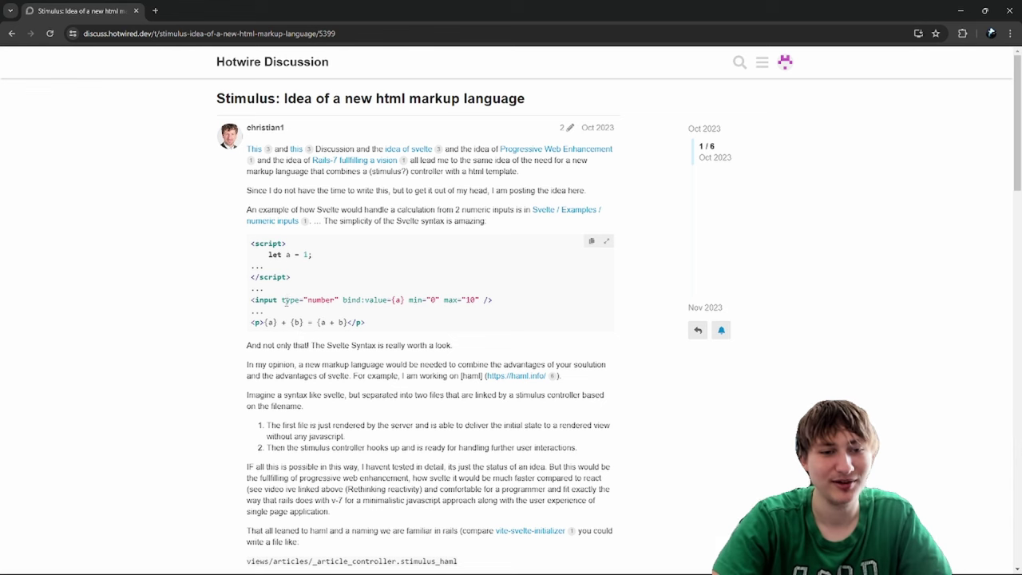
drag(281, 302, 405, 300)
click(327, 282)
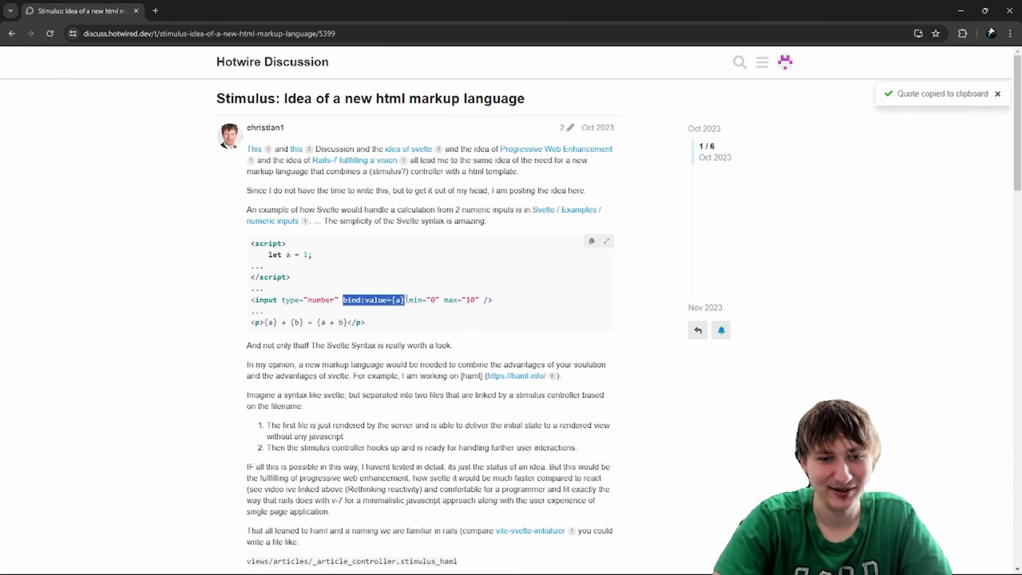
click(443, 298)
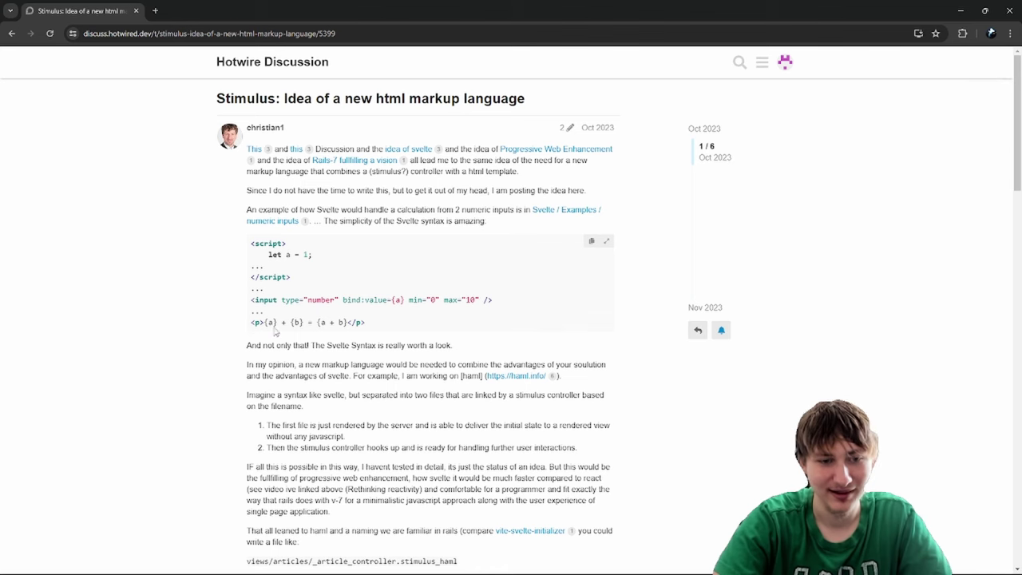
drag(300, 322, 334, 322)
click(342, 321)
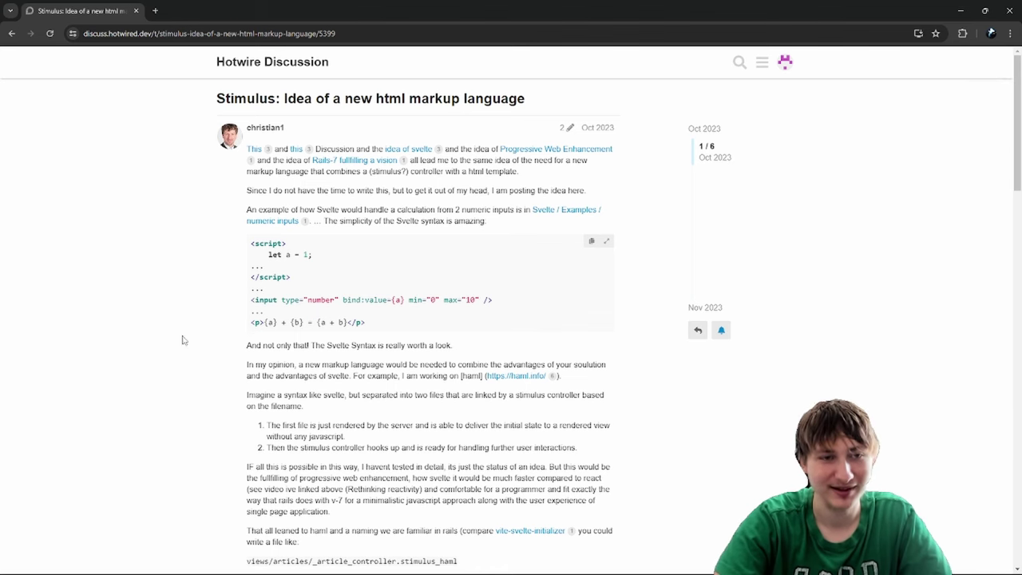
scroll(320, 321, down, 20)
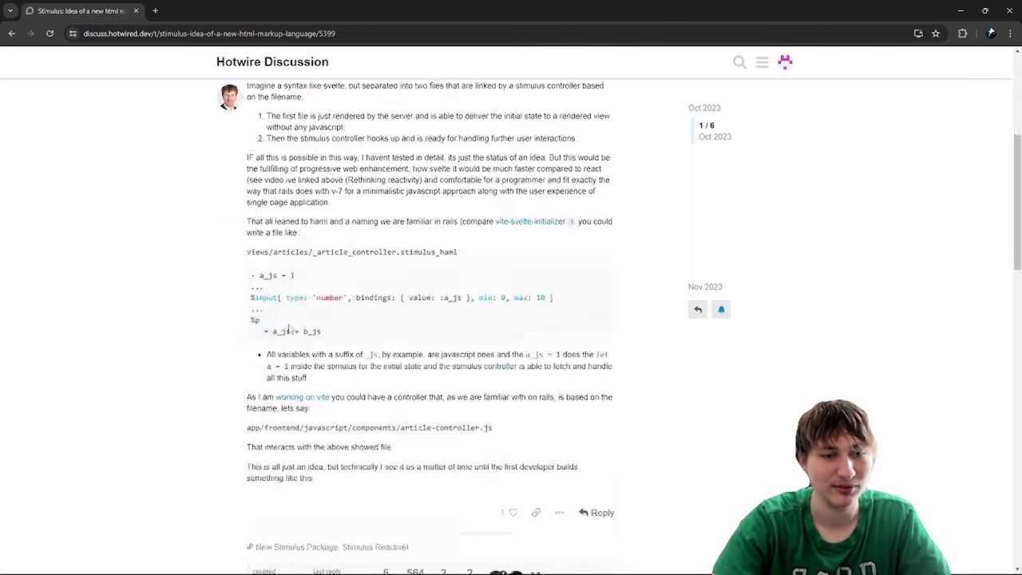
scroll(296, 298, up, 1)
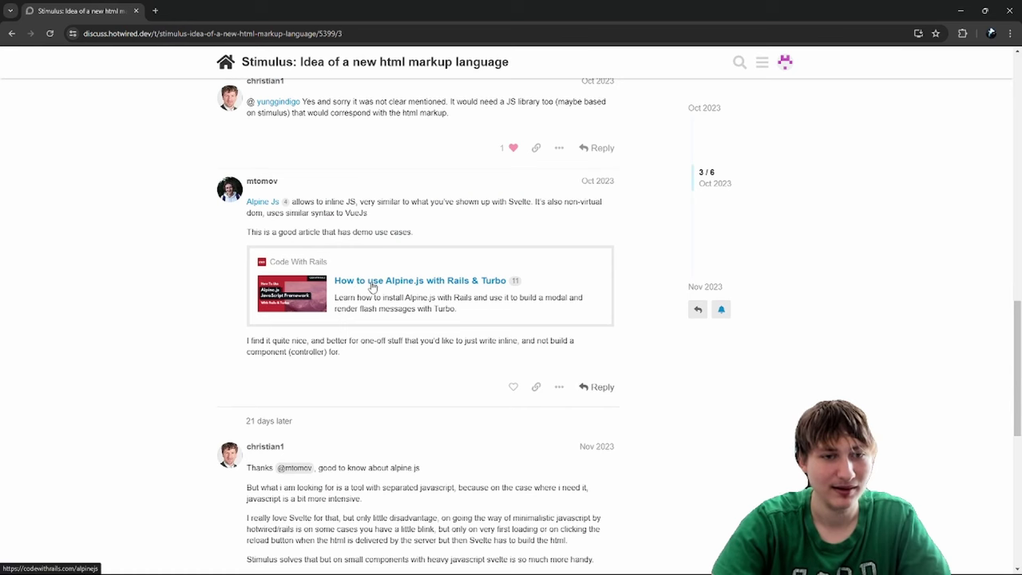
right_click(371, 285)
click(212, 380)
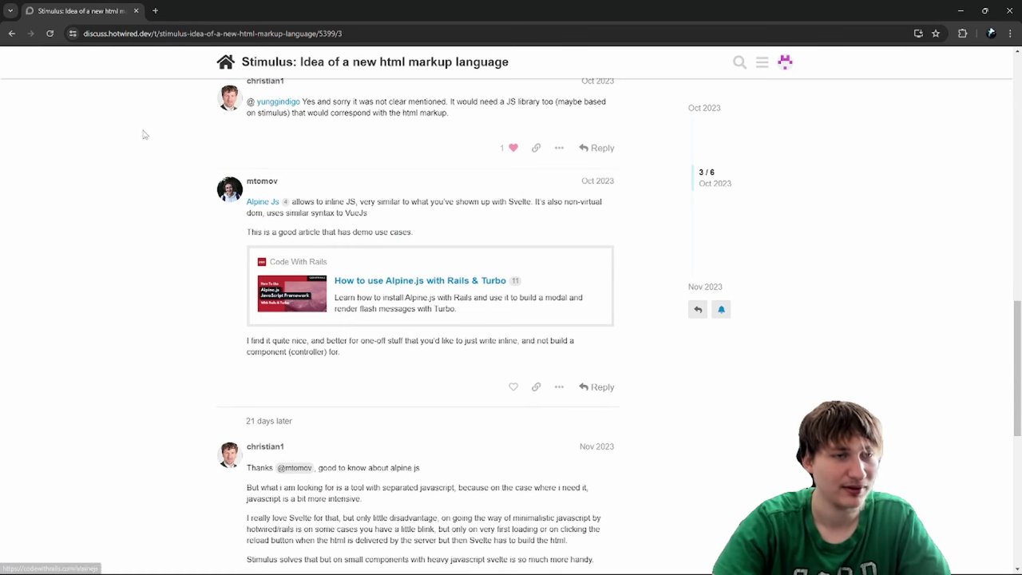
click(12, 34)
- Scroll the topic list a little further, then close the browser window
scroll(280, 299, down, 2)
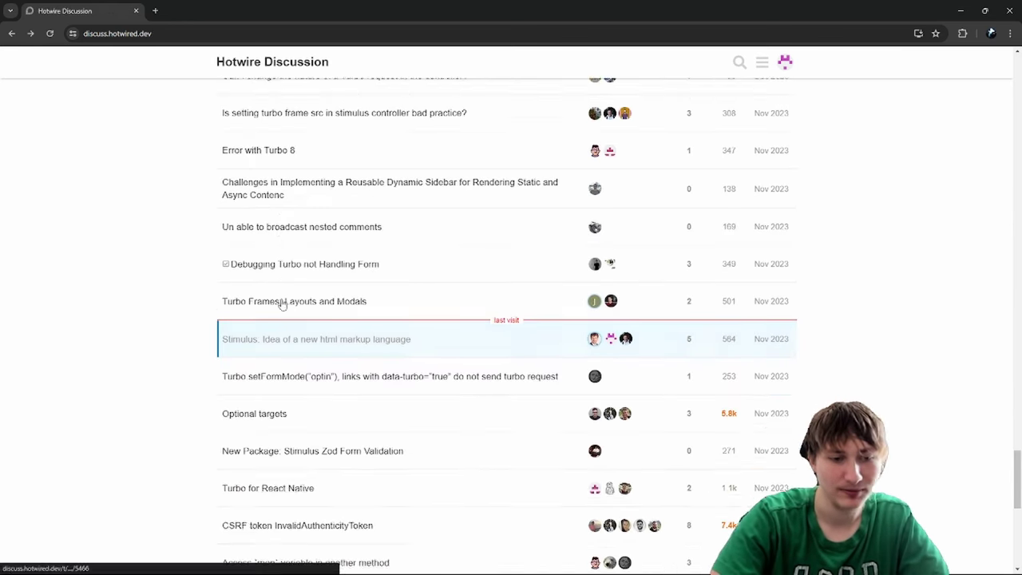
scroll(293, 300, down, 3)
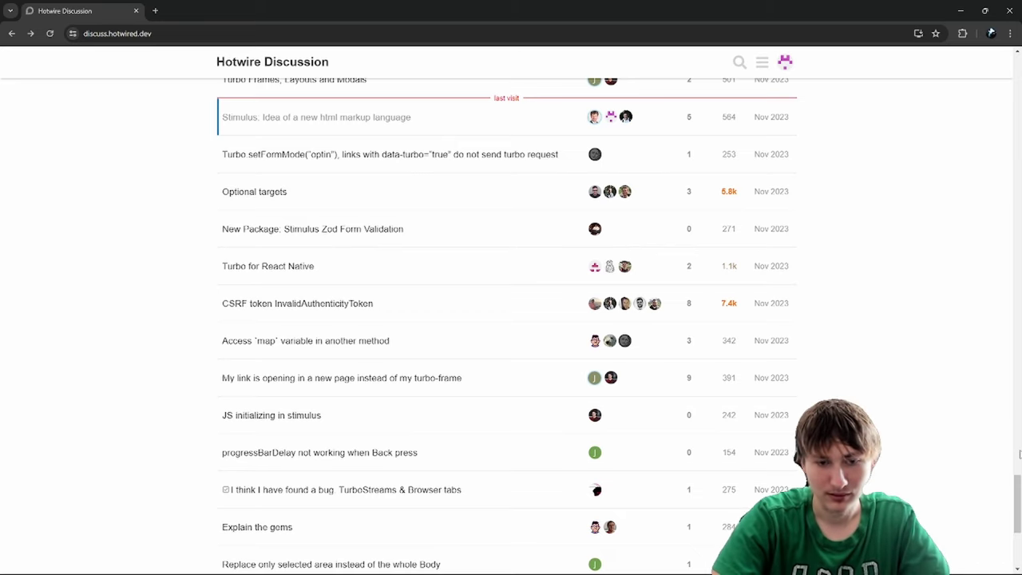
click(1011, 10)
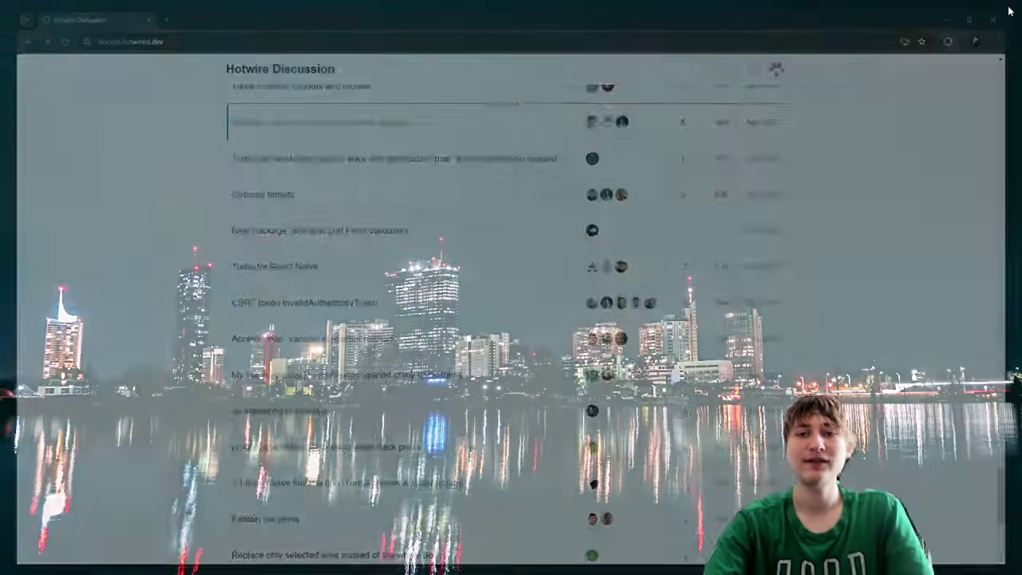